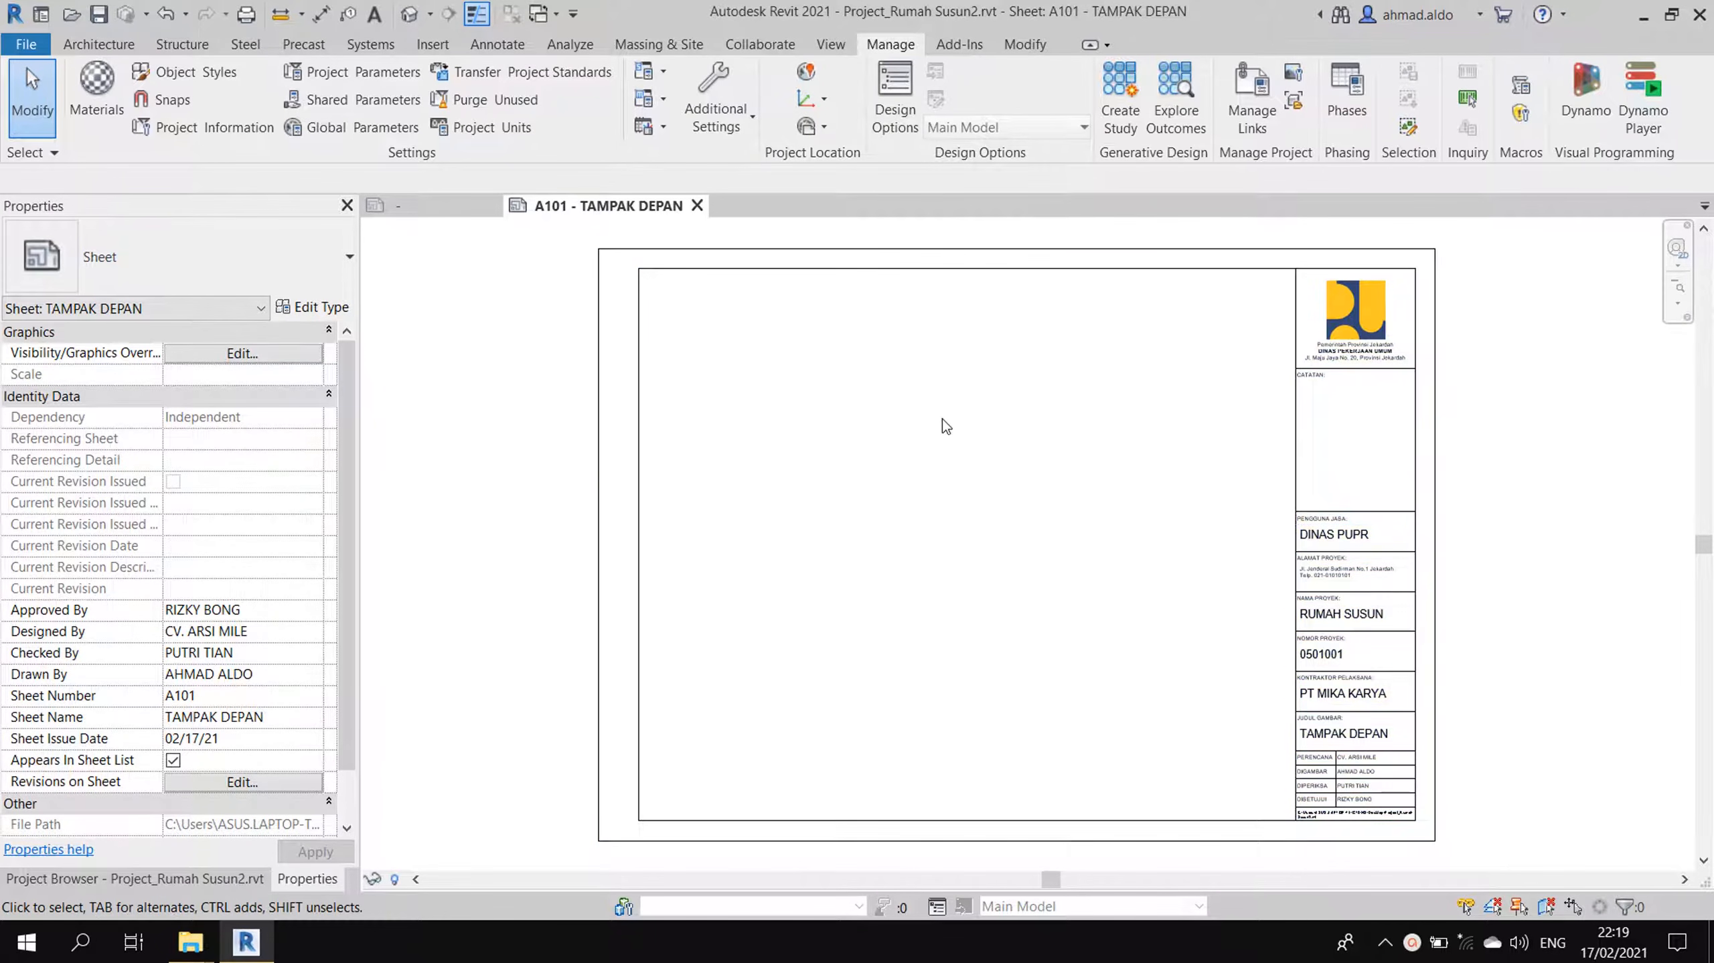
# - Create a new family from the Titleblocks A3 metric.rft template
pyautogui.click(27, 45)
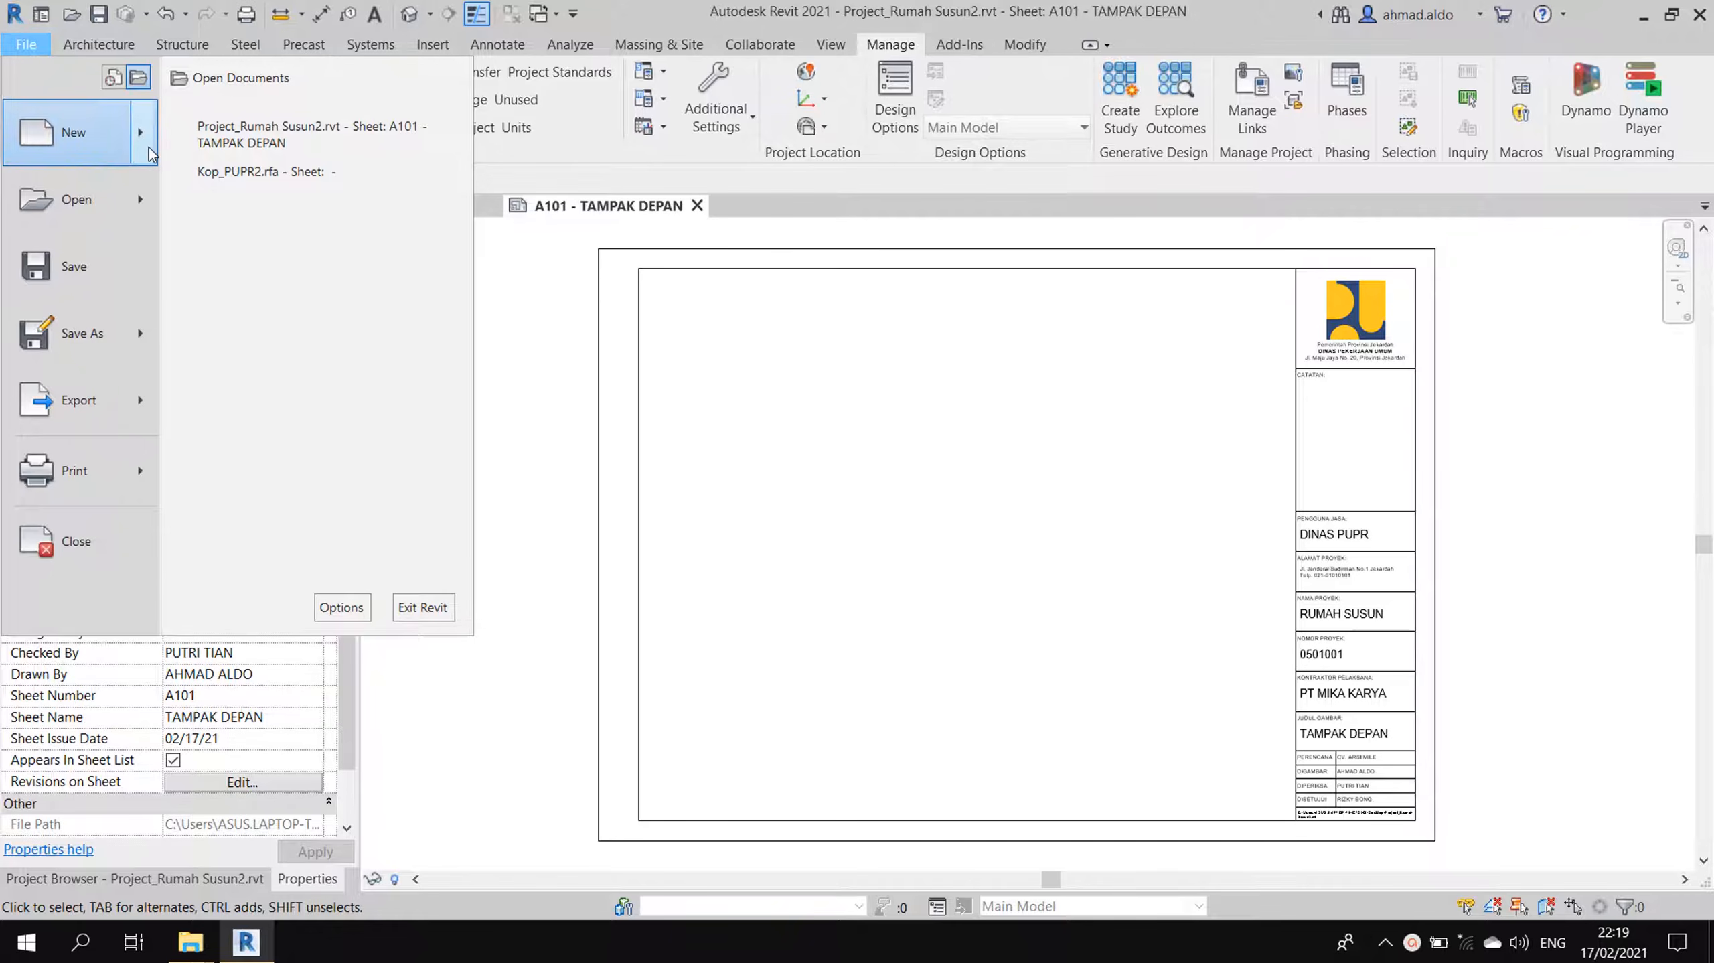
pyautogui.moveTo(150, 154)
pyautogui.click(270, 202)
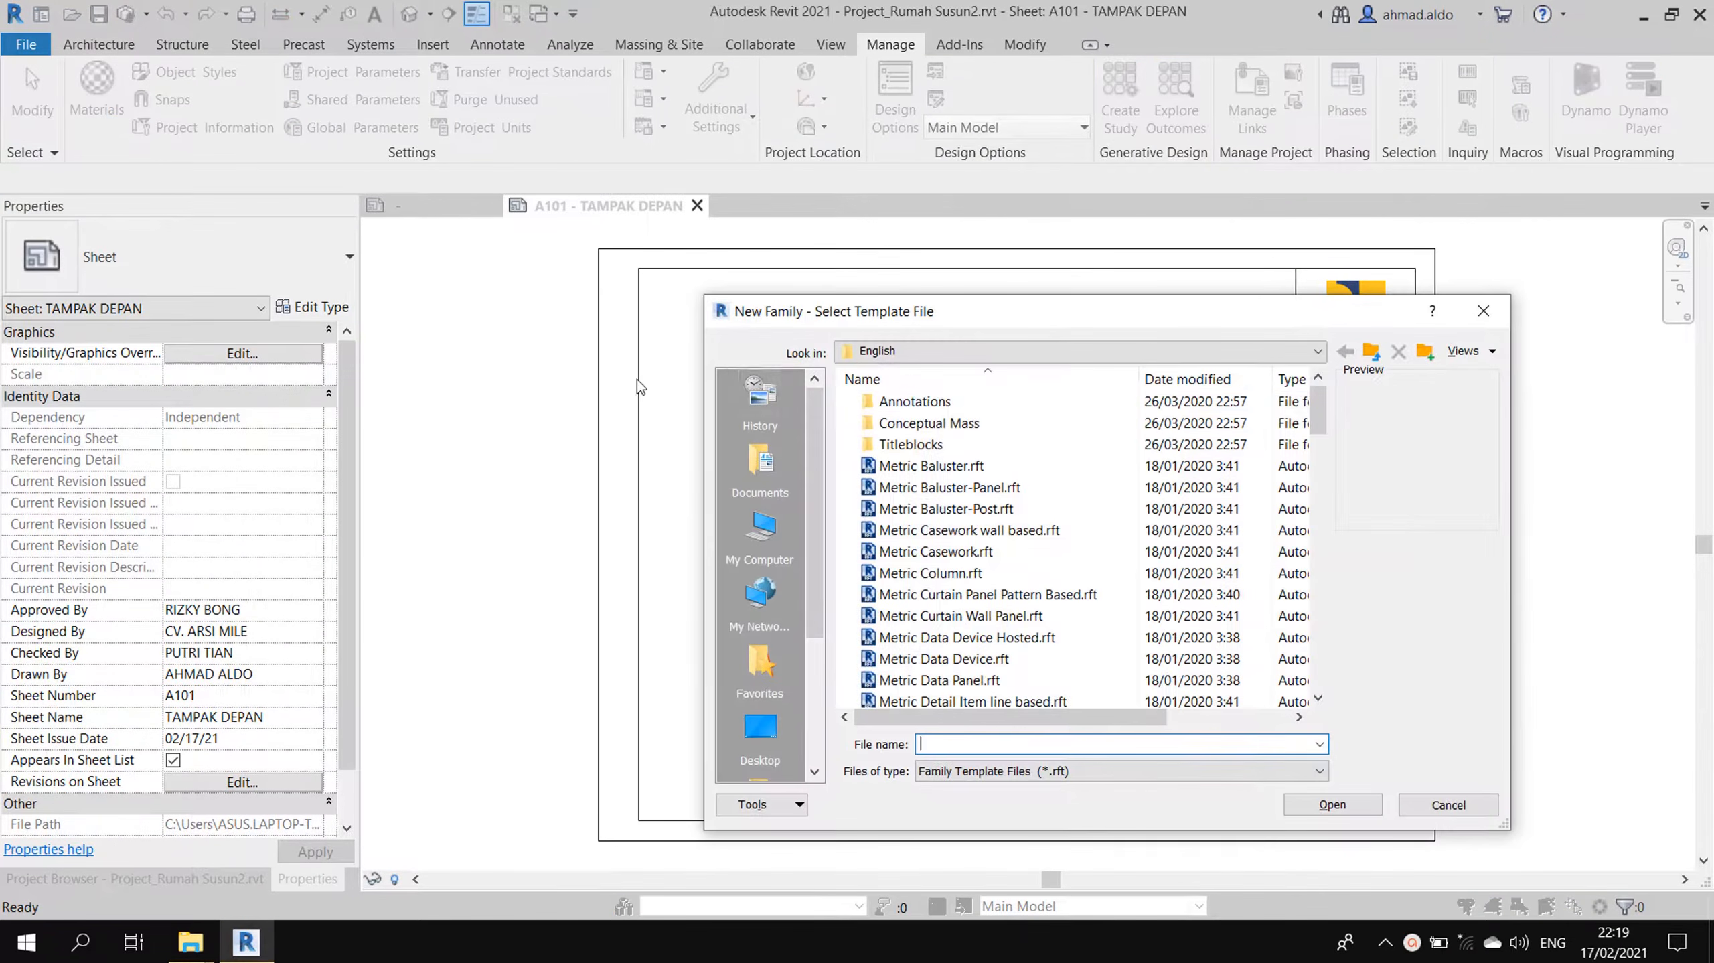
pyautogui.doubleClick(912, 445)
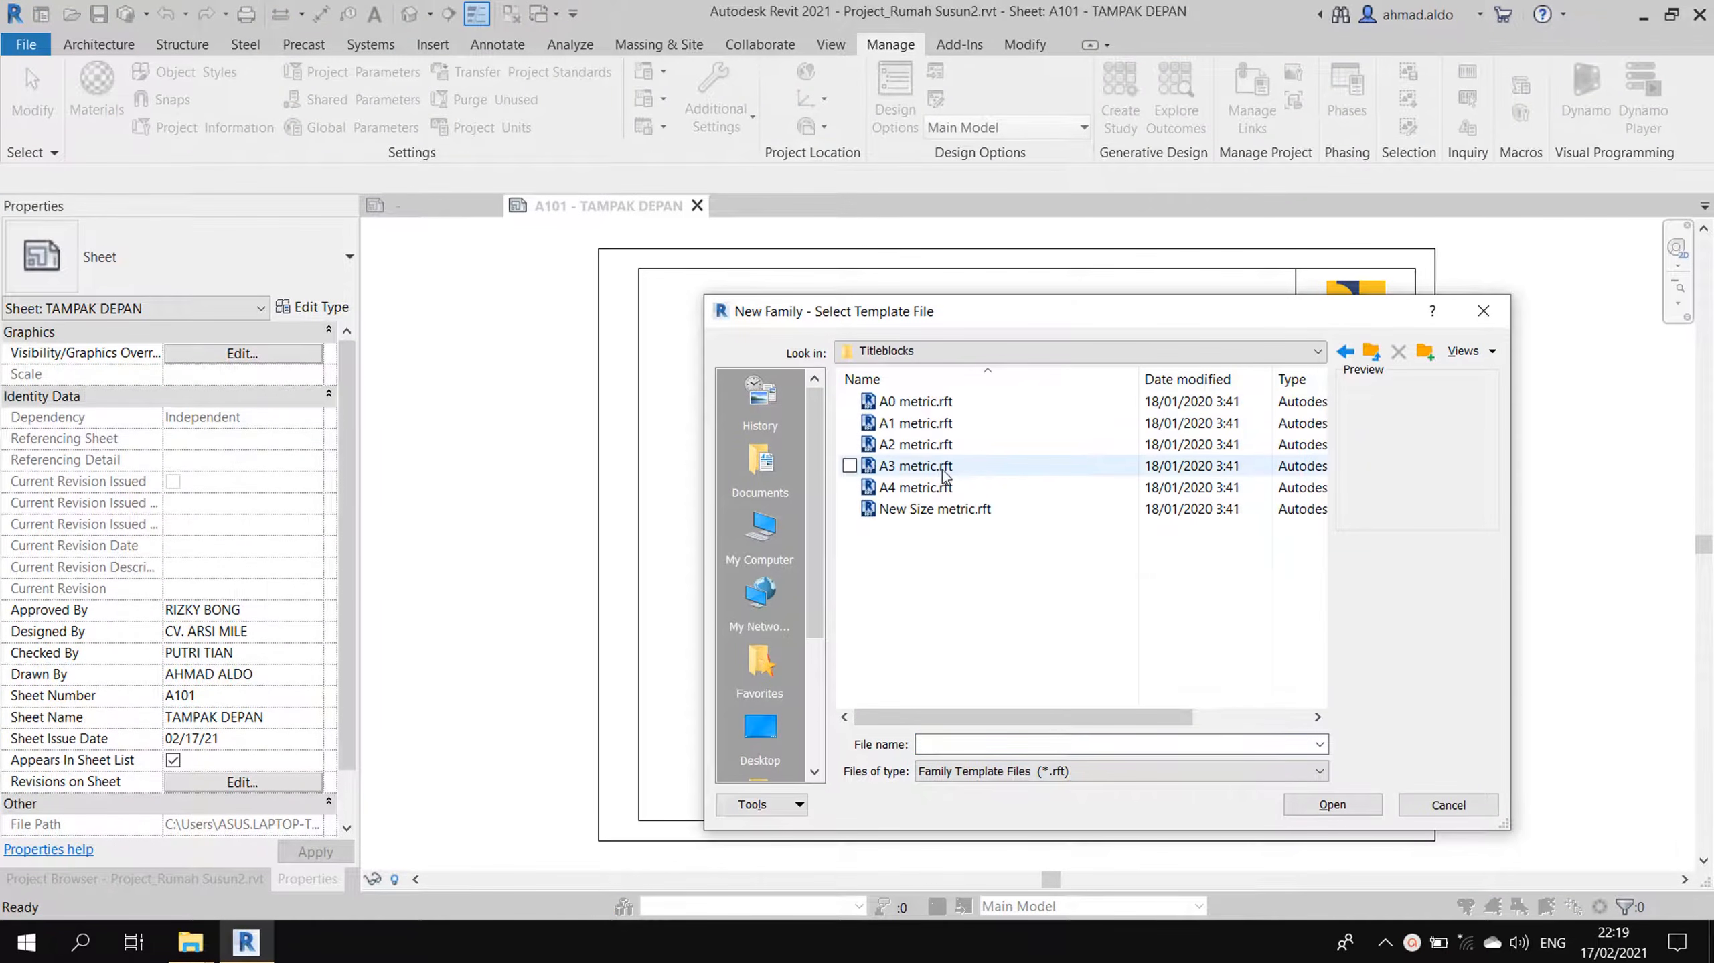
pyautogui.doubleClick(936, 466)
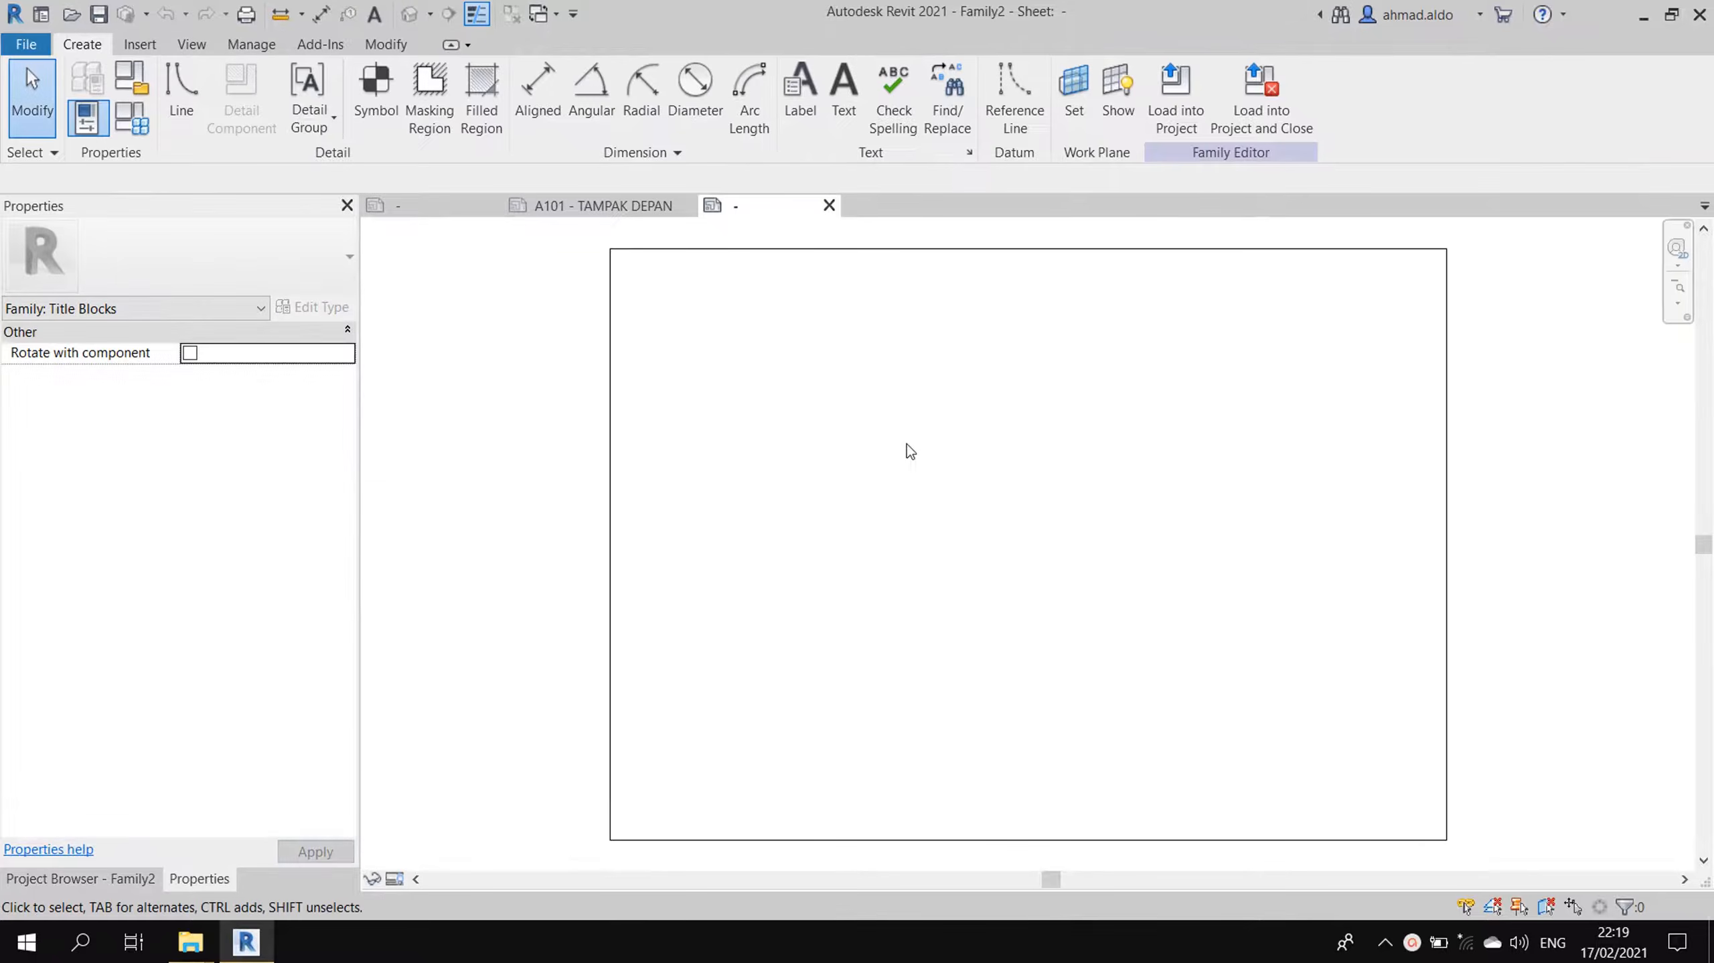
# - Offset copies of the top, left, bottom and right border lines 10 mm inward
pyautogui.moveTo(1001, 449); pyautogui.dragTo(1012, 438, button='middle')
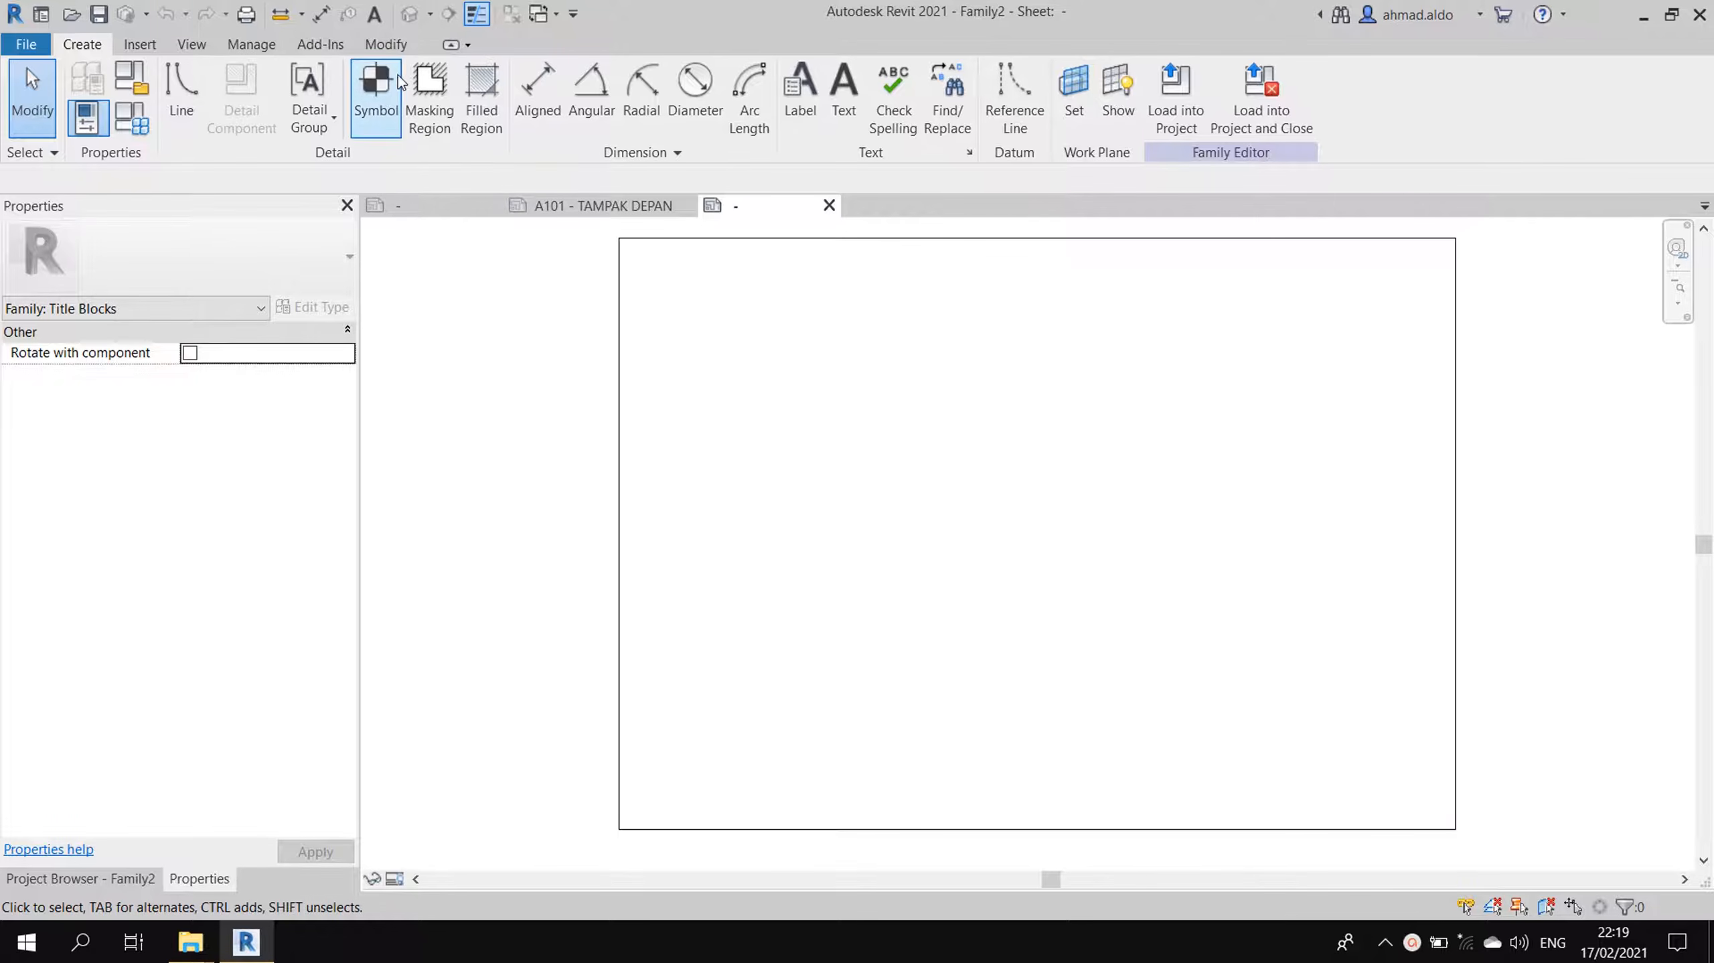
pyautogui.click(402, 48)
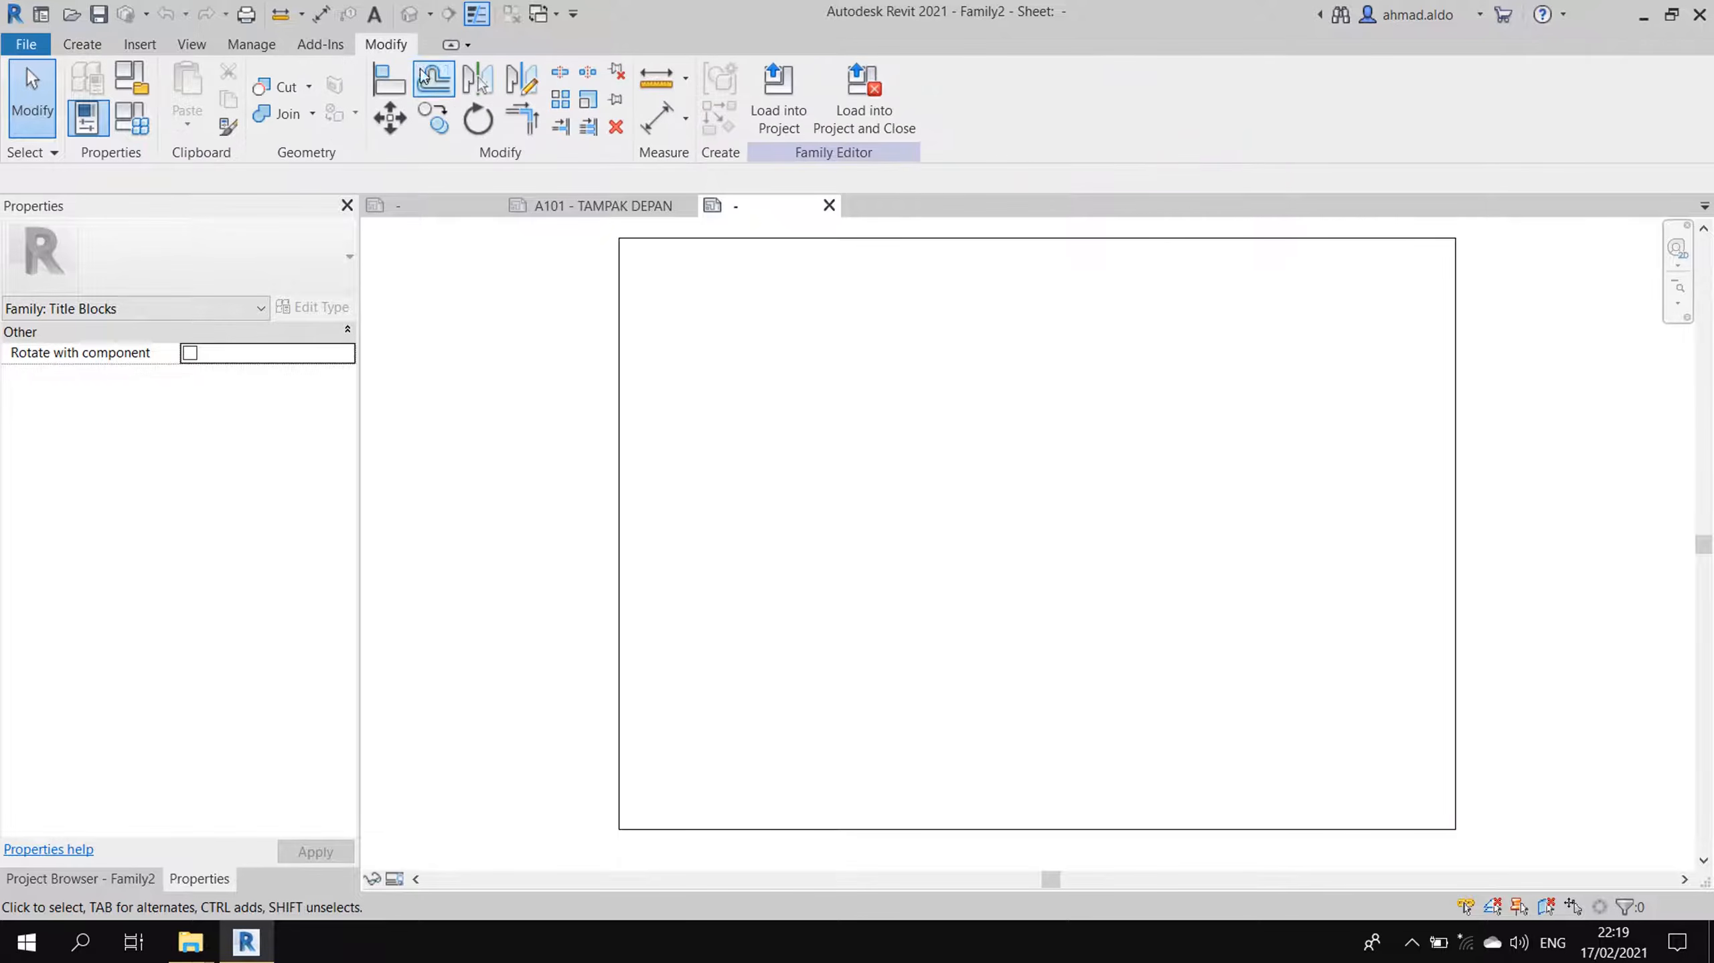
pyautogui.click(434, 79)
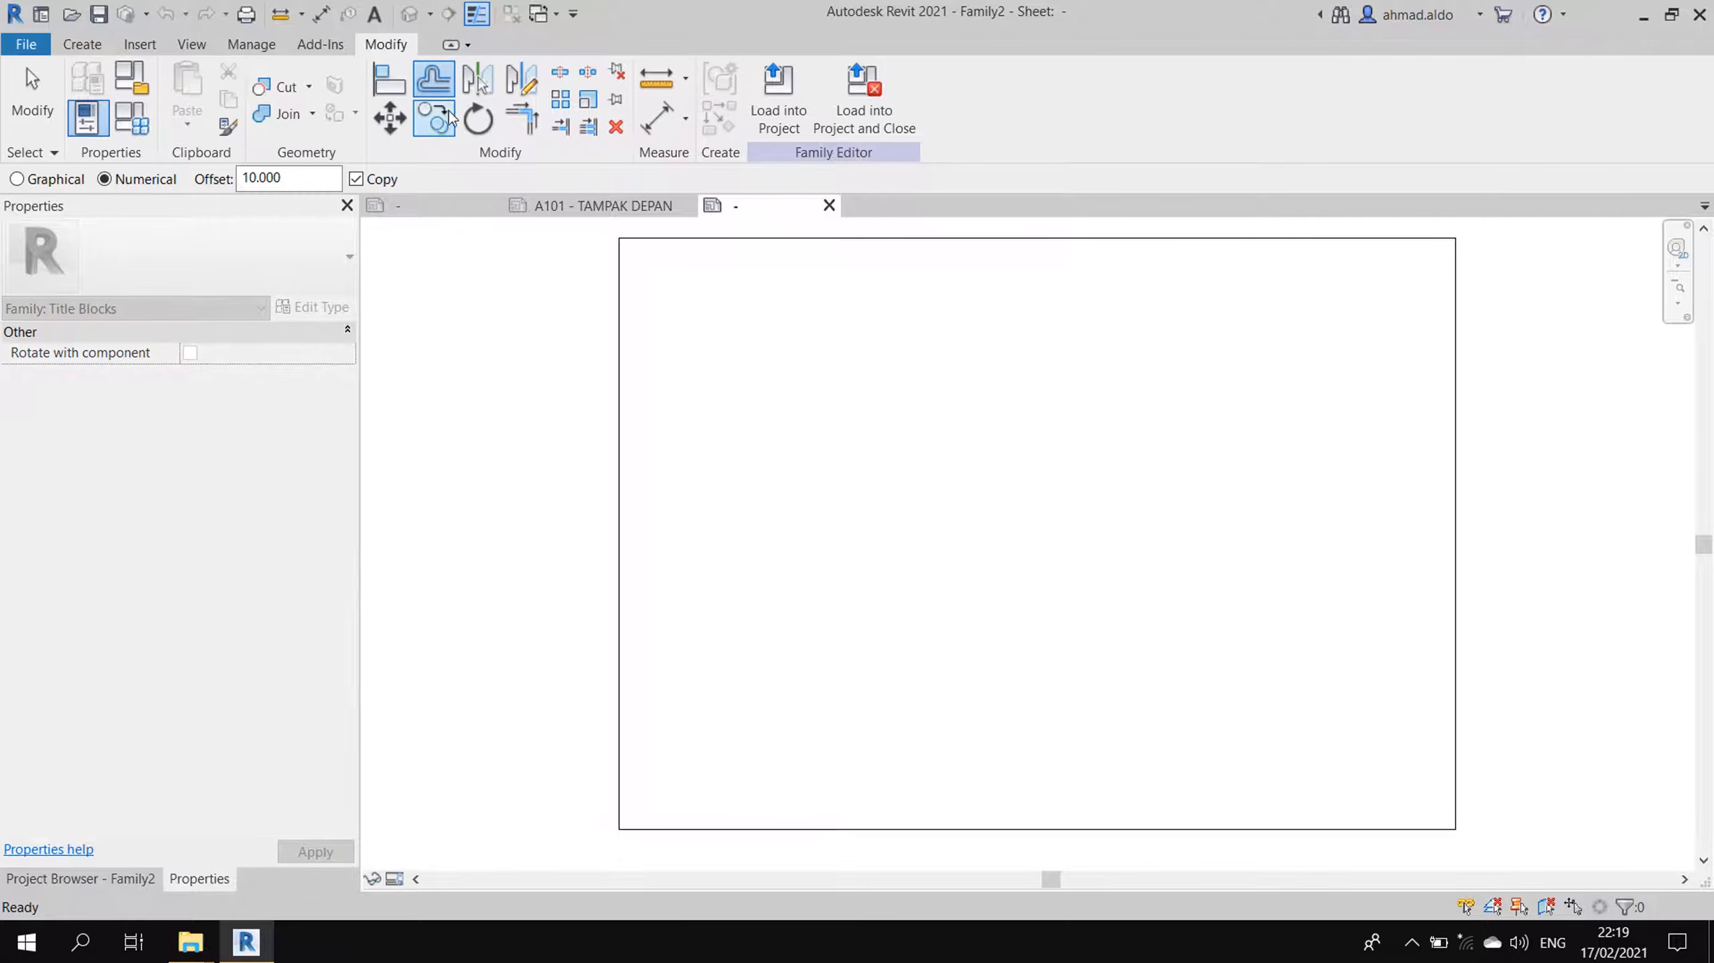
pyautogui.moveTo(308, 177); pyautogui.dragTo(229, 185)
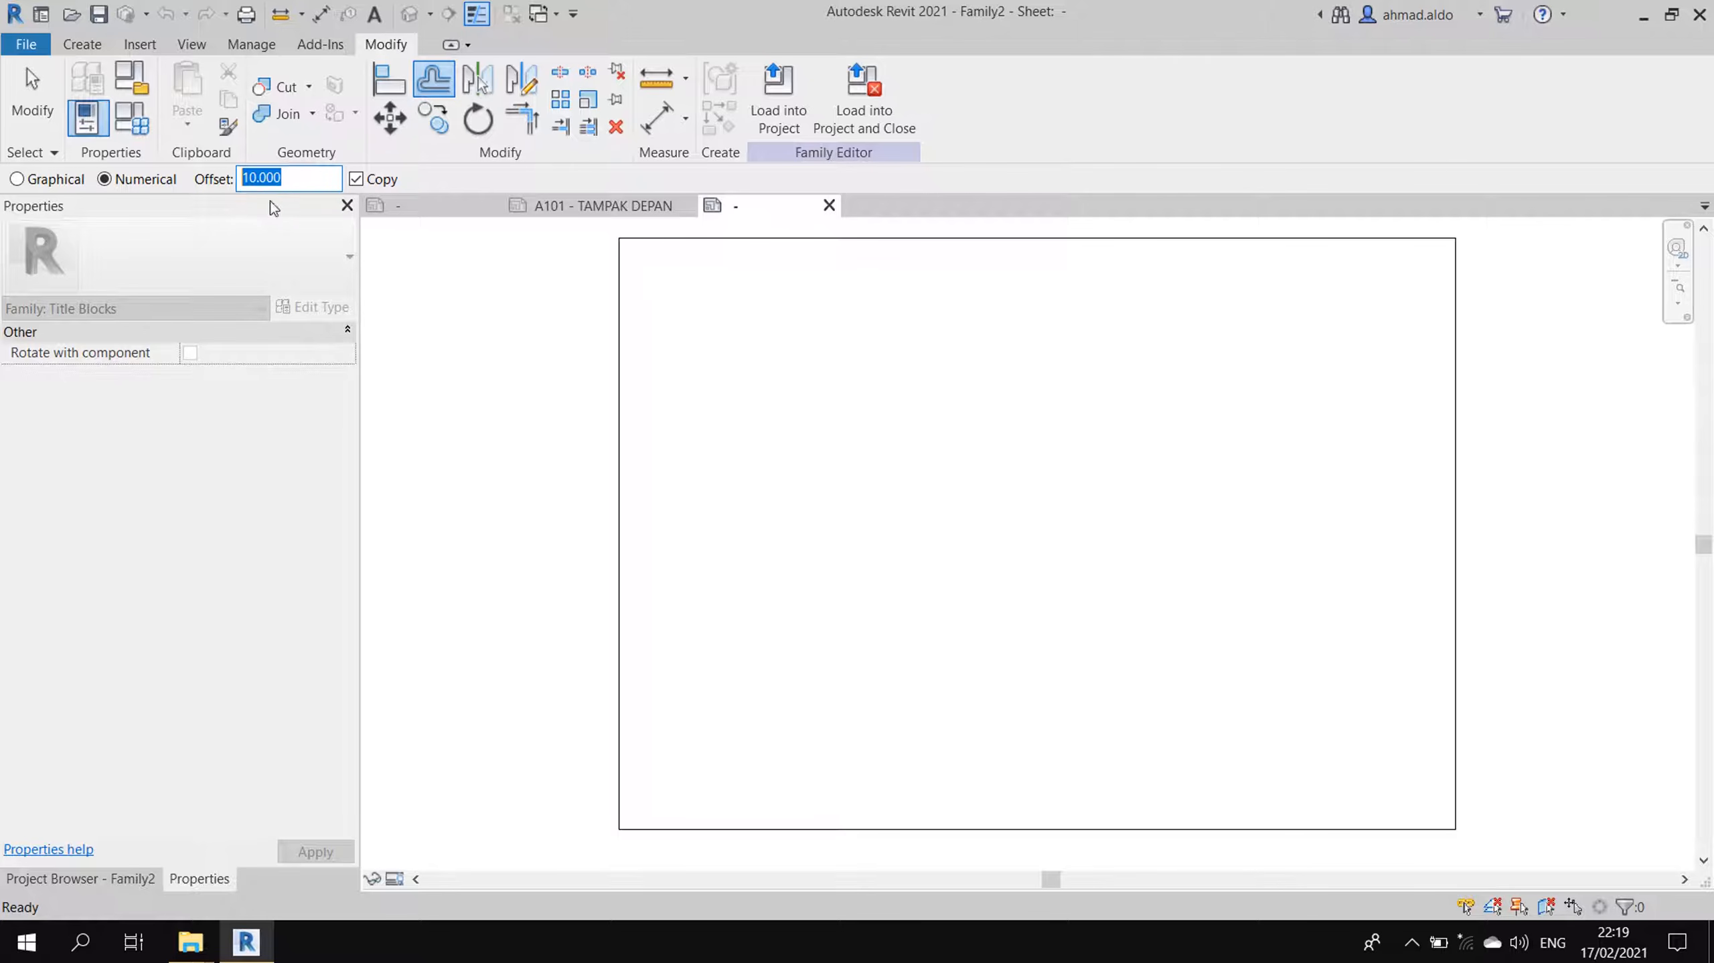
pyautogui.click(836, 245)
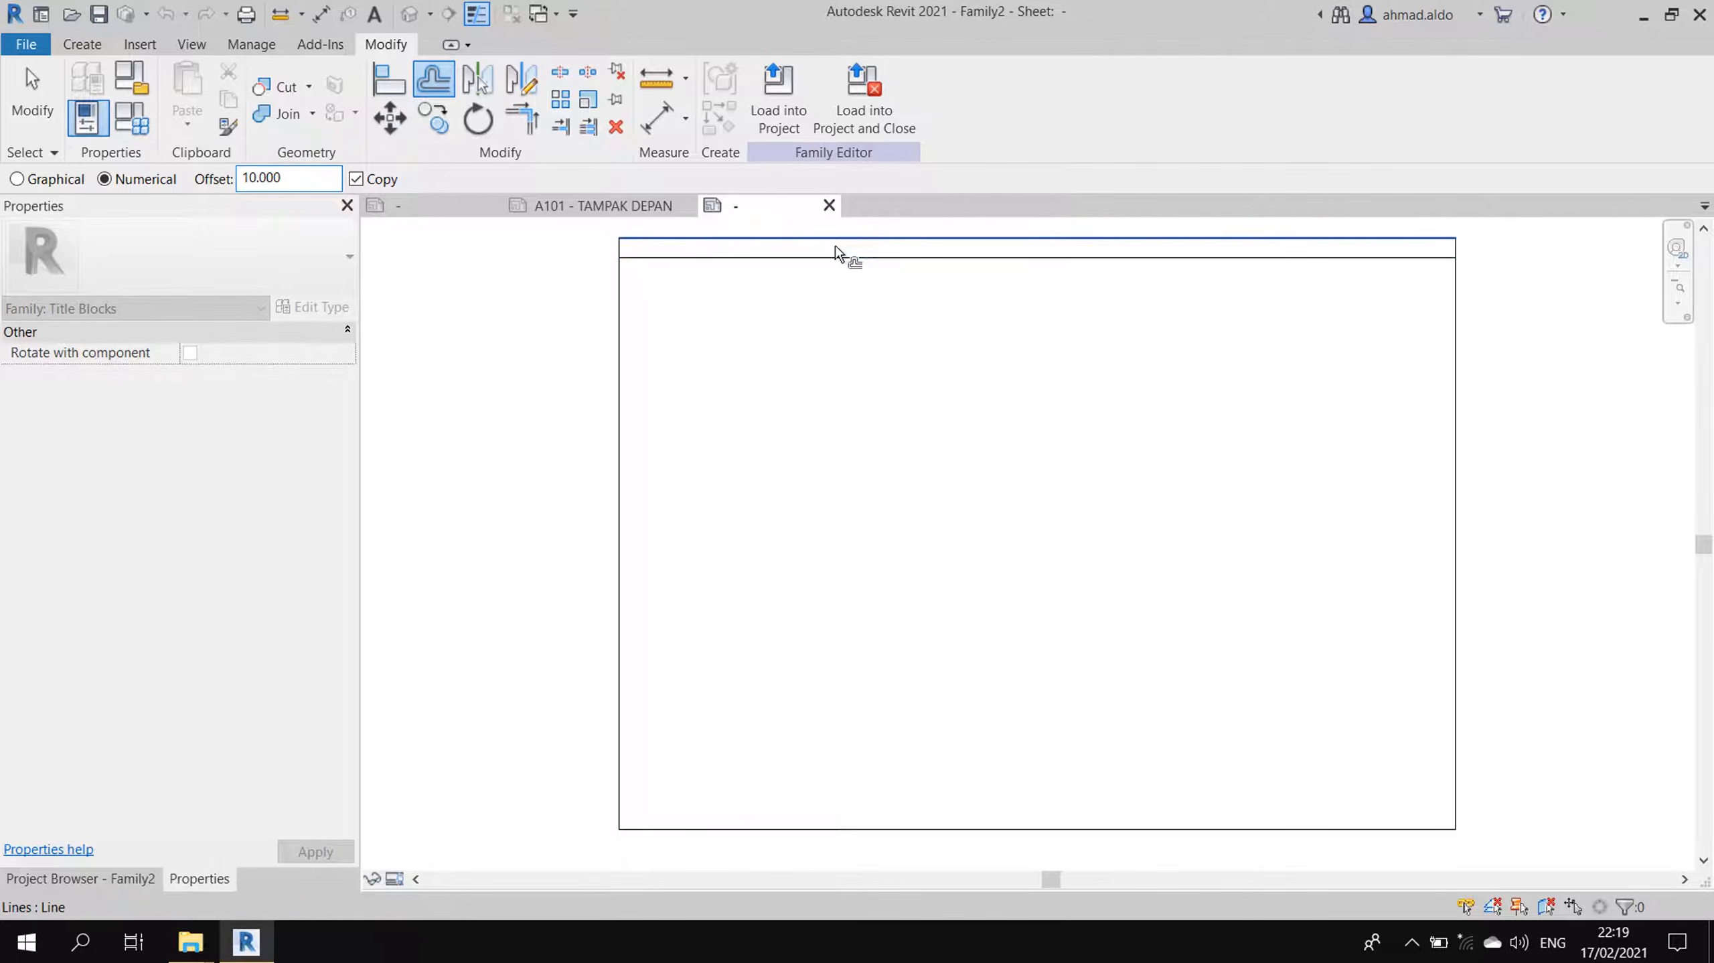
pyautogui.click(622, 353)
pyautogui.click(1026, 819)
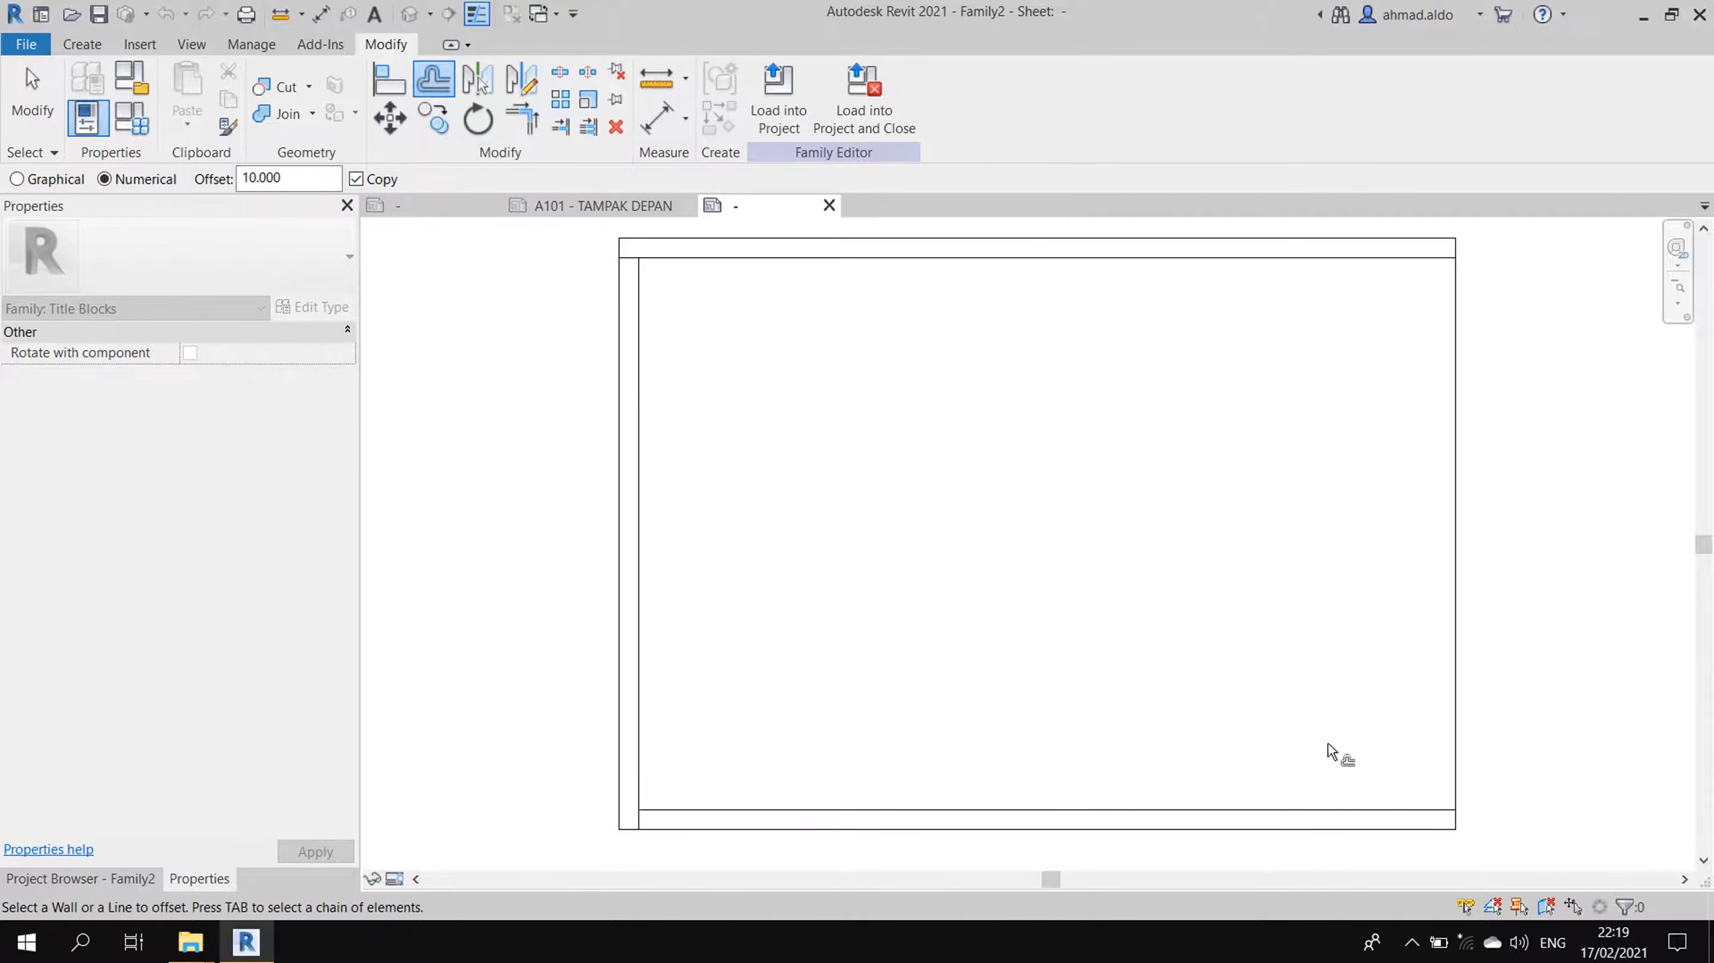
pyautogui.click(1447, 687)
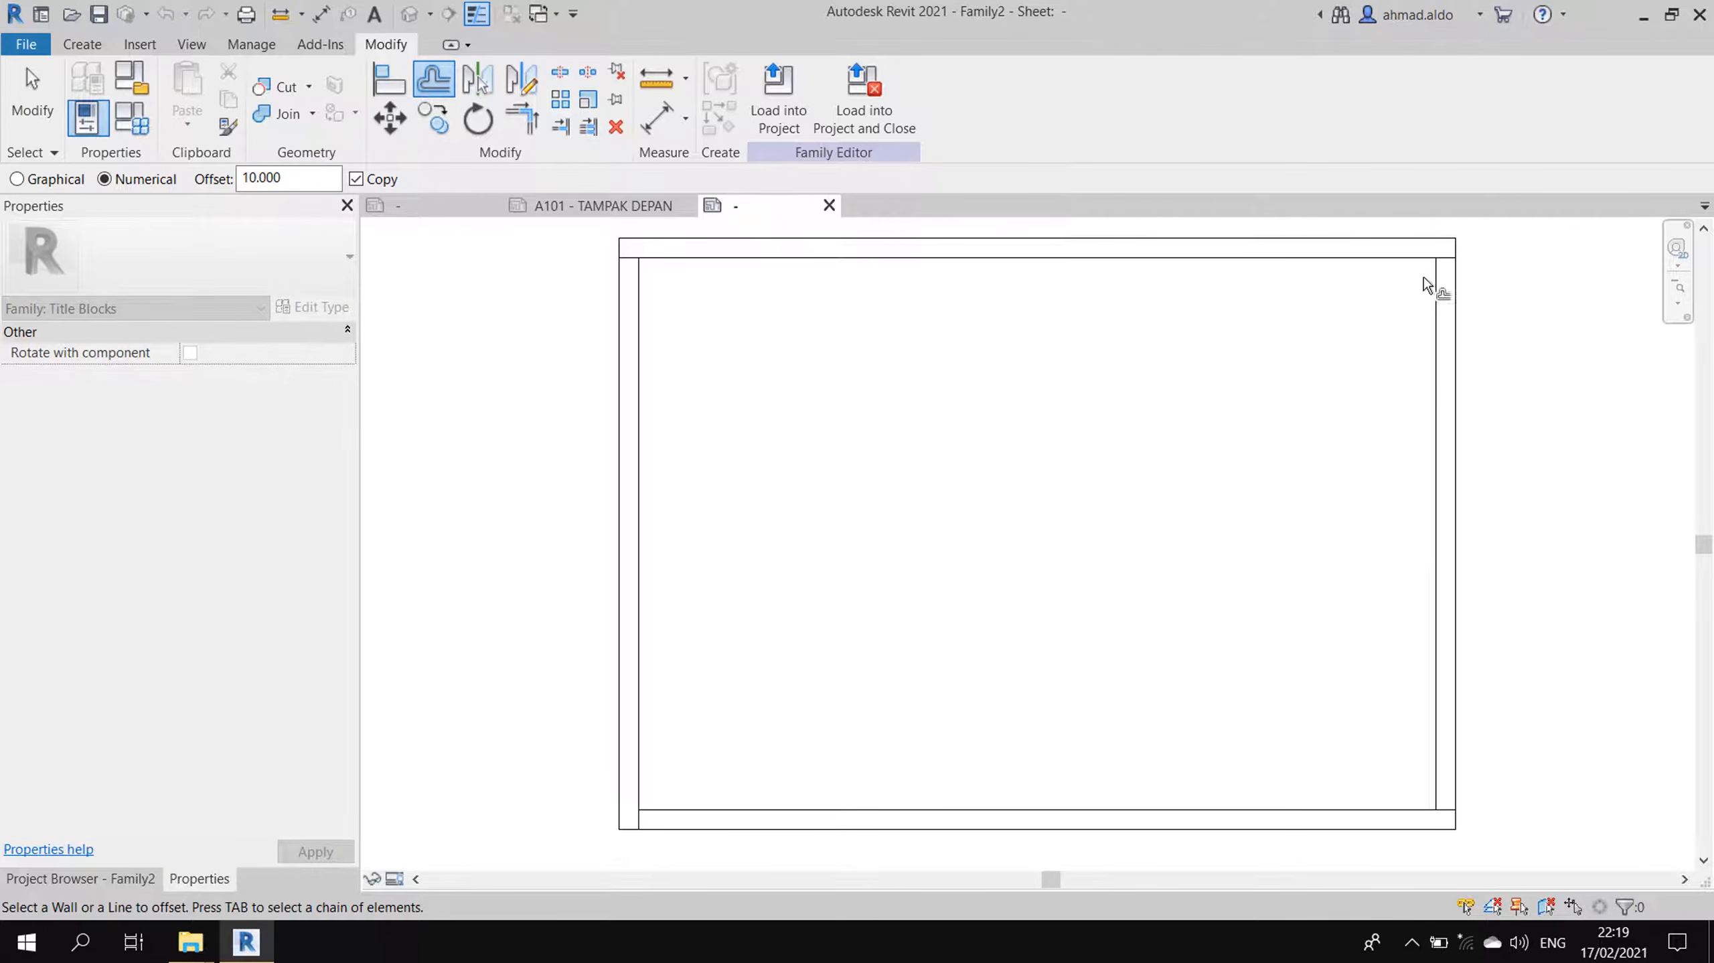
# - Trim the inner lines into corners to close the inner frame
pyautogui.click(521, 125)
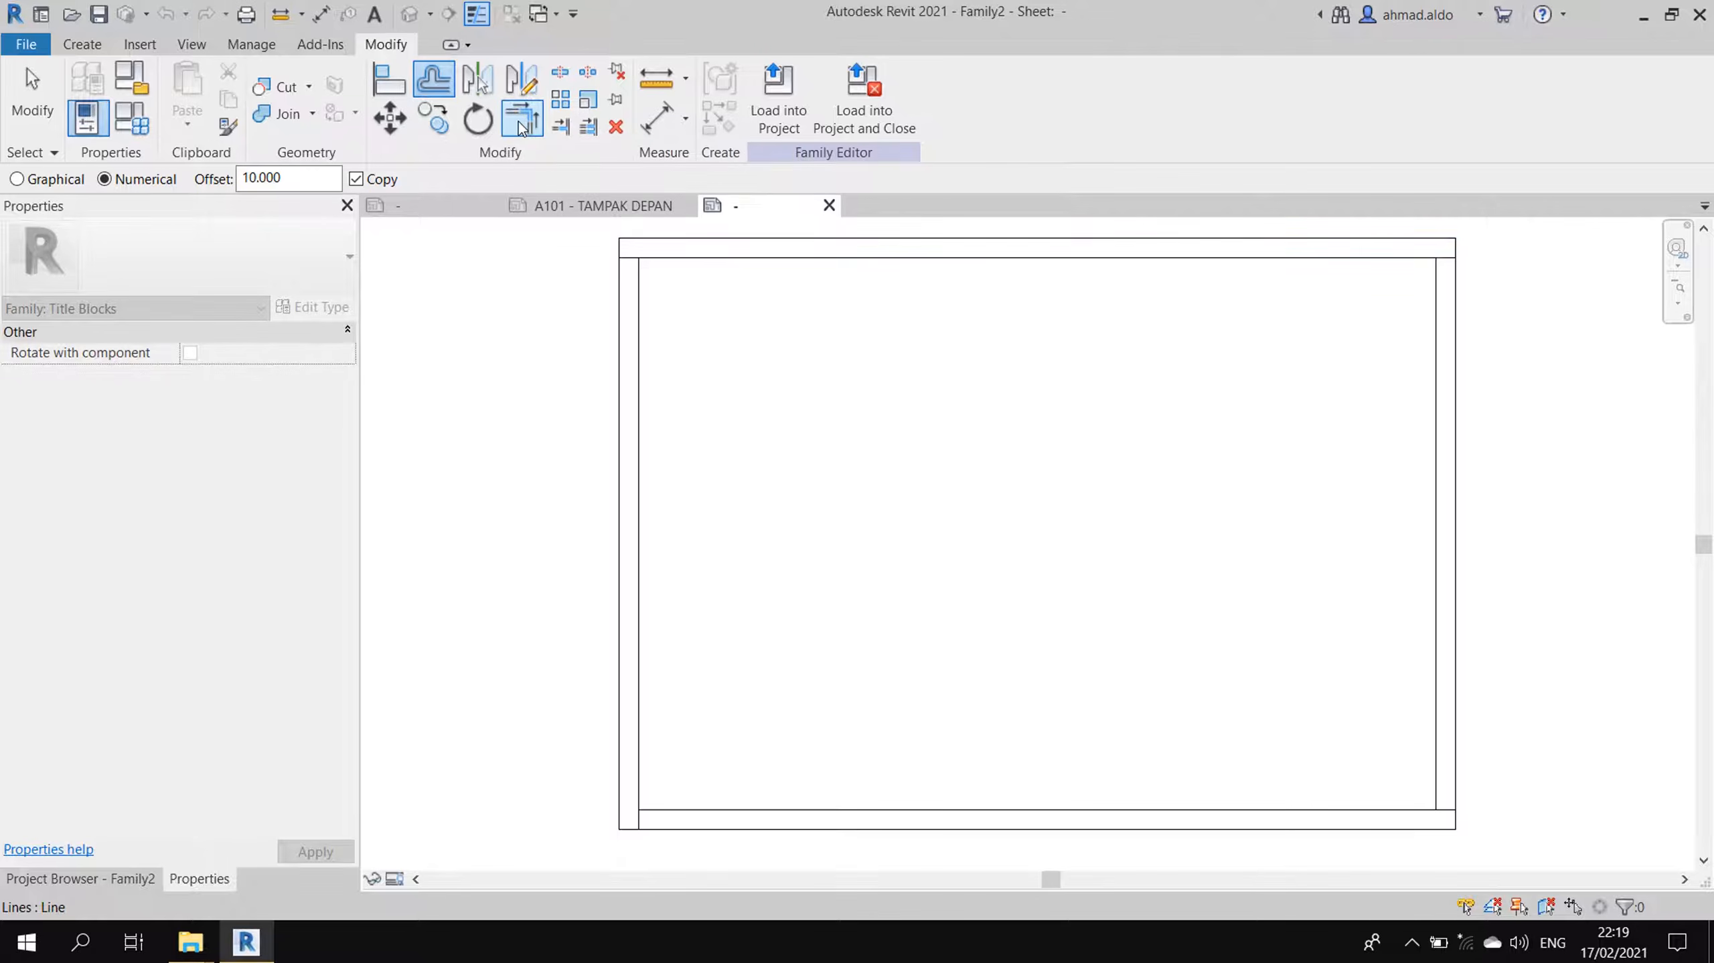
pyautogui.click(665, 259)
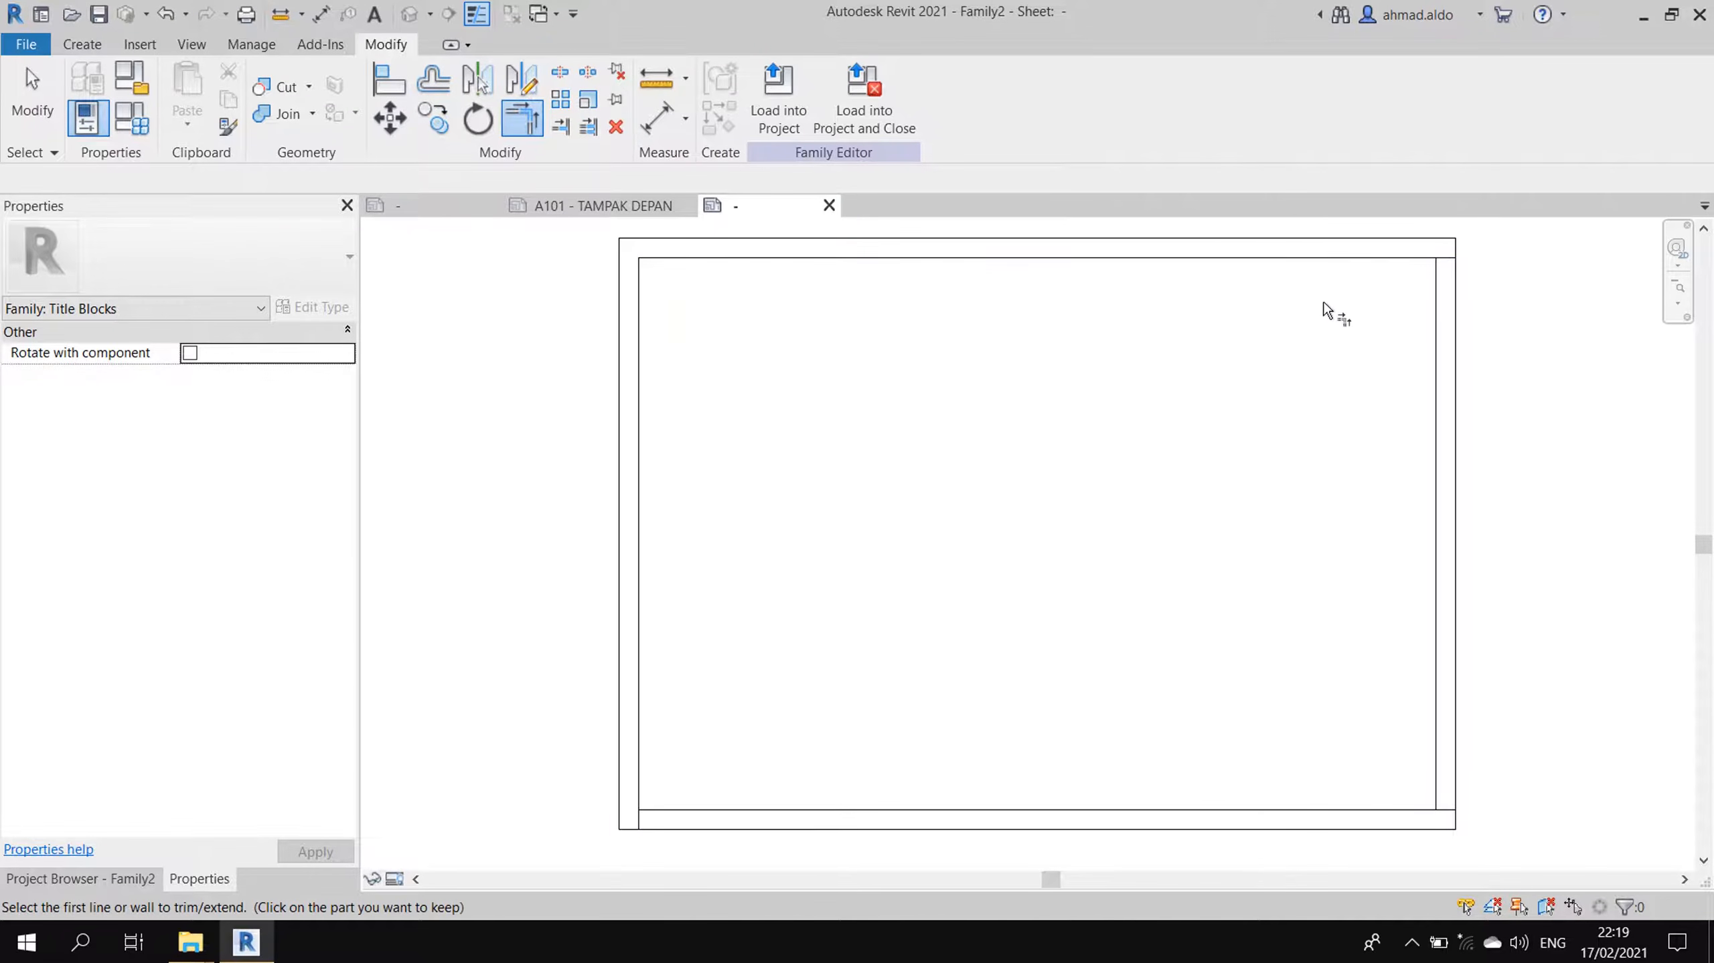
pyautogui.click(1401, 259)
pyautogui.click(1437, 313)
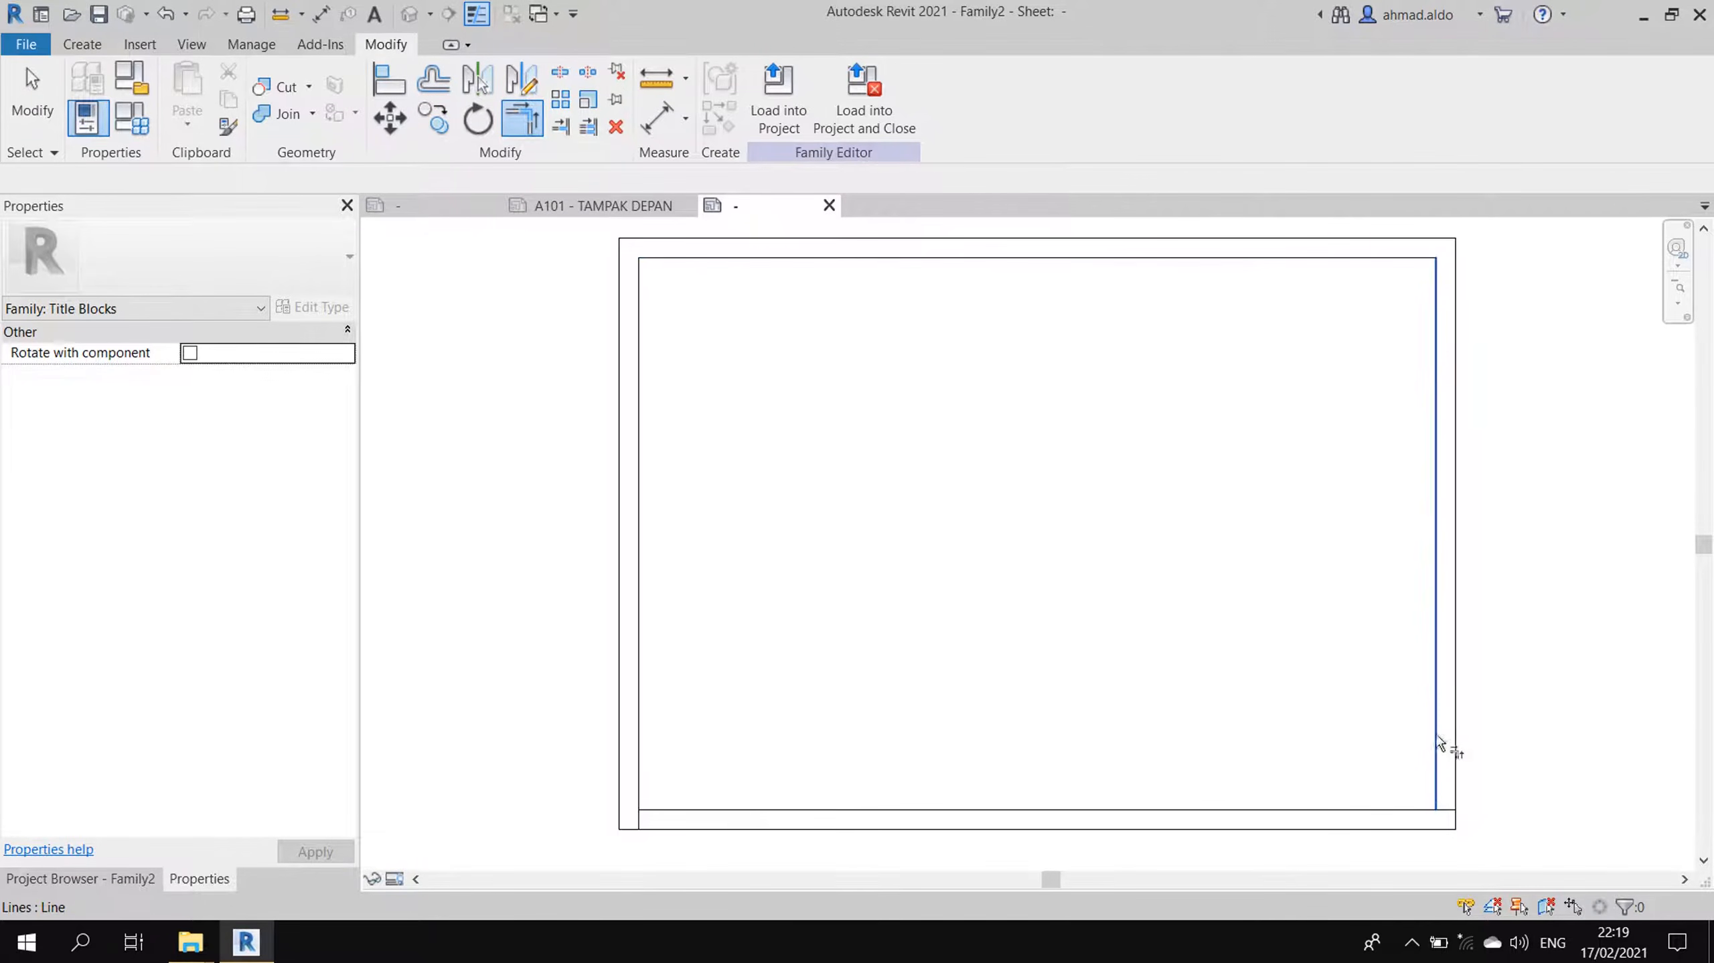
pyautogui.click(1428, 809)
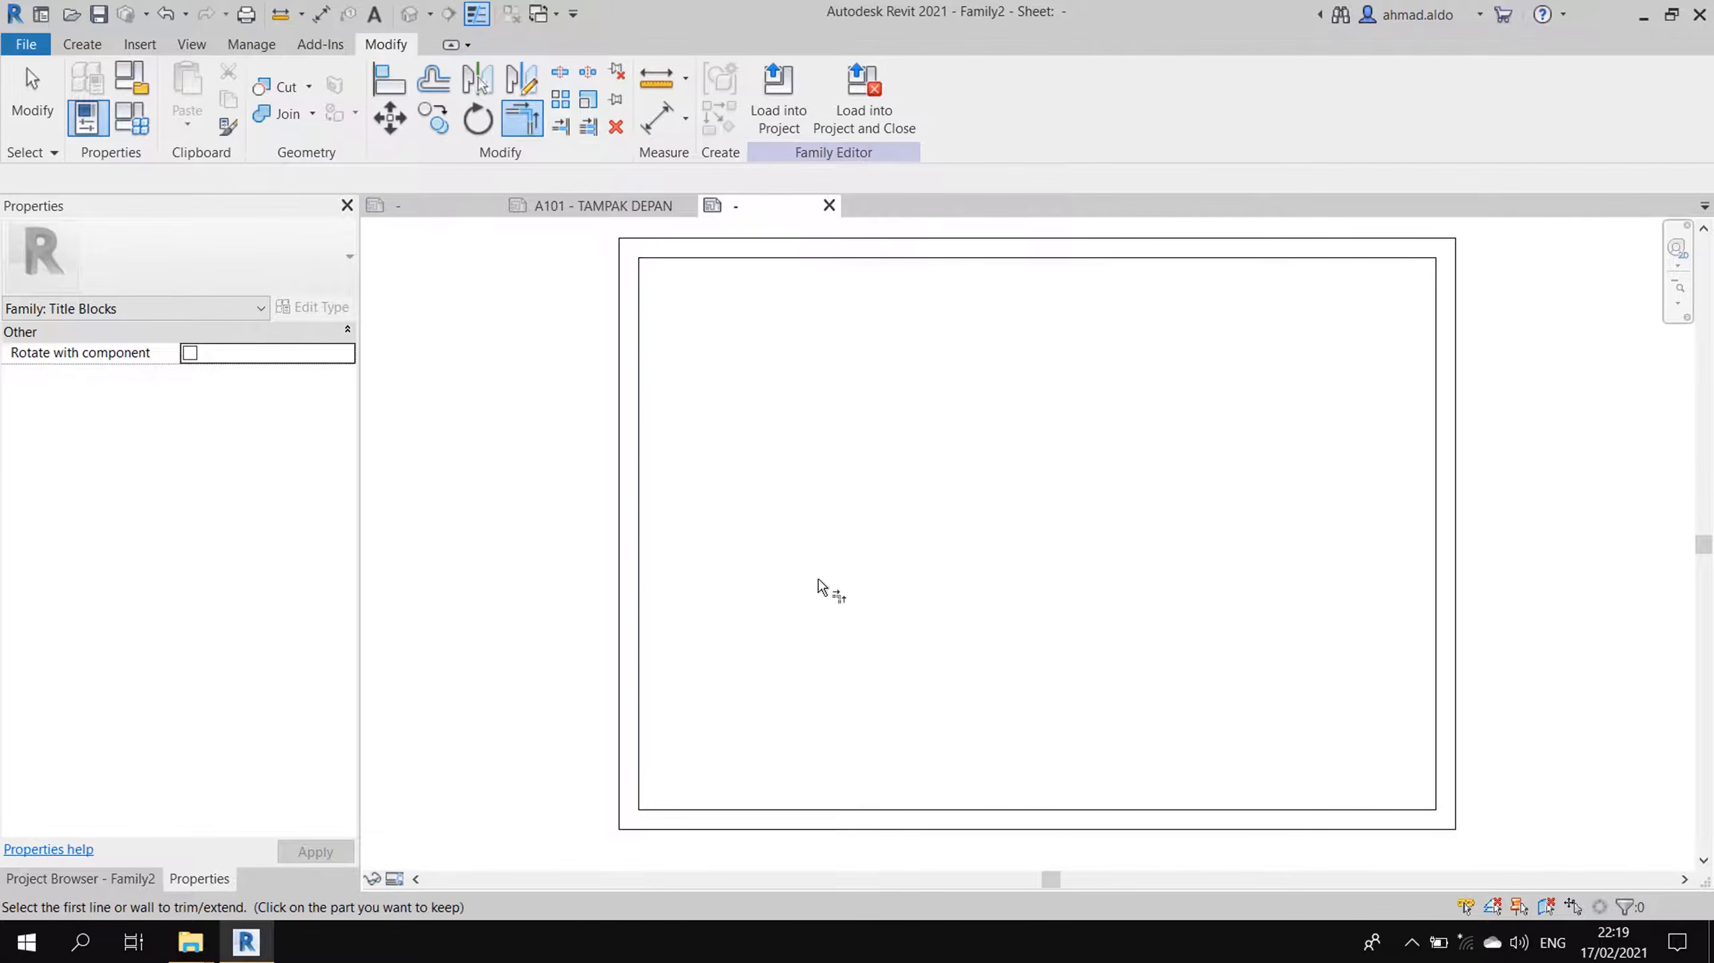
pyautogui.press('Escape')
# - Move the left inner frame line to a 20 mm margin
pyautogui.scroll(-1, 722, 464)
pyautogui.scroll(1, 664, 404)
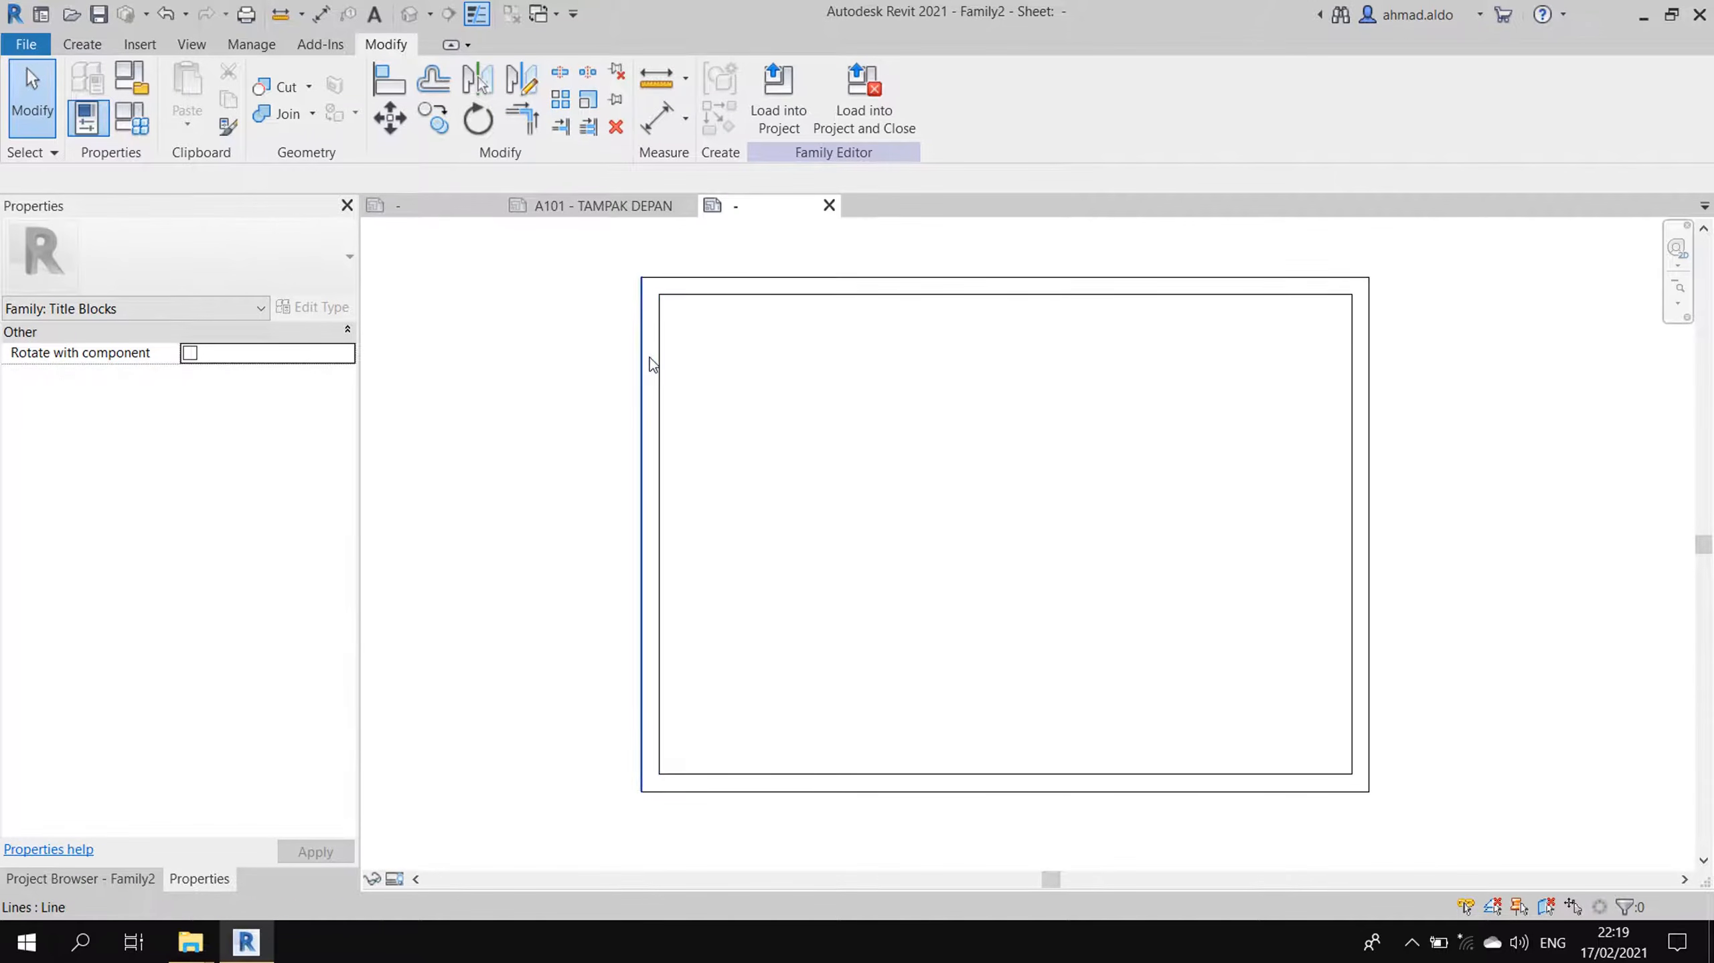
pyautogui.click(665, 367)
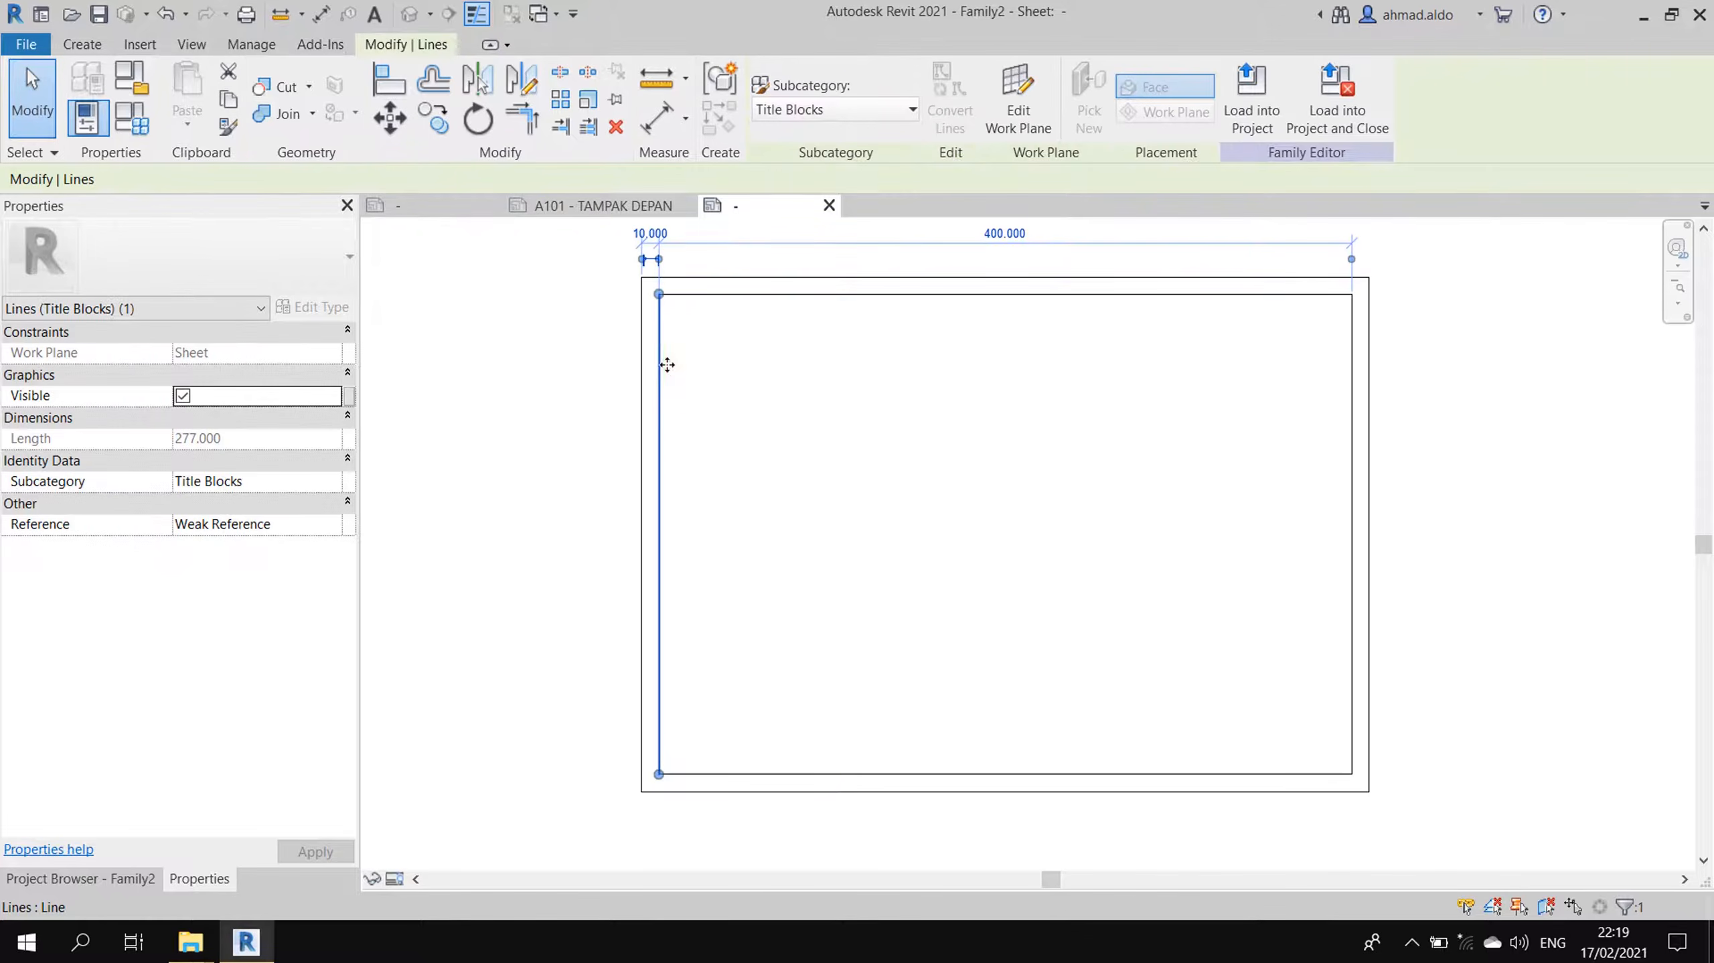
pyautogui.scroll(3, 661, 270)
pyautogui.click(657, 267)
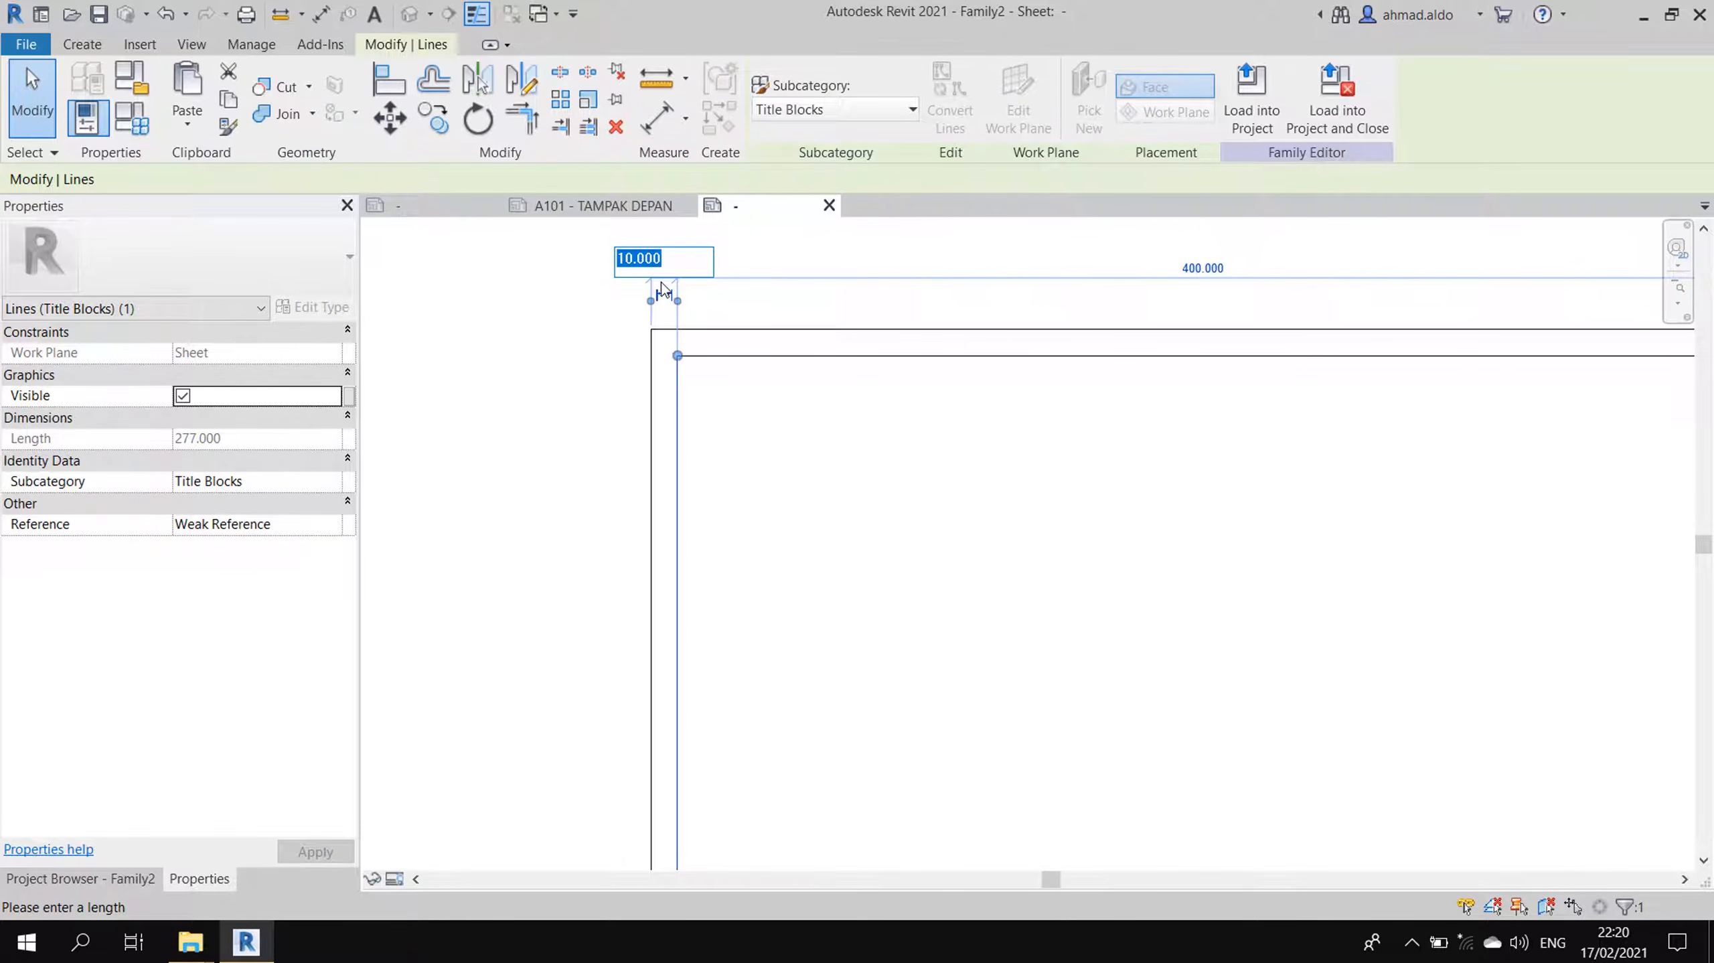
pyautogui.write('20')
pyautogui.press('Return')
pyautogui.press('Escape')
# - Copy the right inner line 25 mm leftward as a vertical divider
pyautogui.scroll(-3, 666, 341)
pyautogui.scroll(-3, 665, 342)
pyautogui.moveTo(797, 437); pyautogui.dragTo(799, 402, button='middle')
pyautogui.scroll(1, 882, 409)
pyautogui.moveTo(1005, 420); pyautogui.dragTo(1034, 437, button='middle')
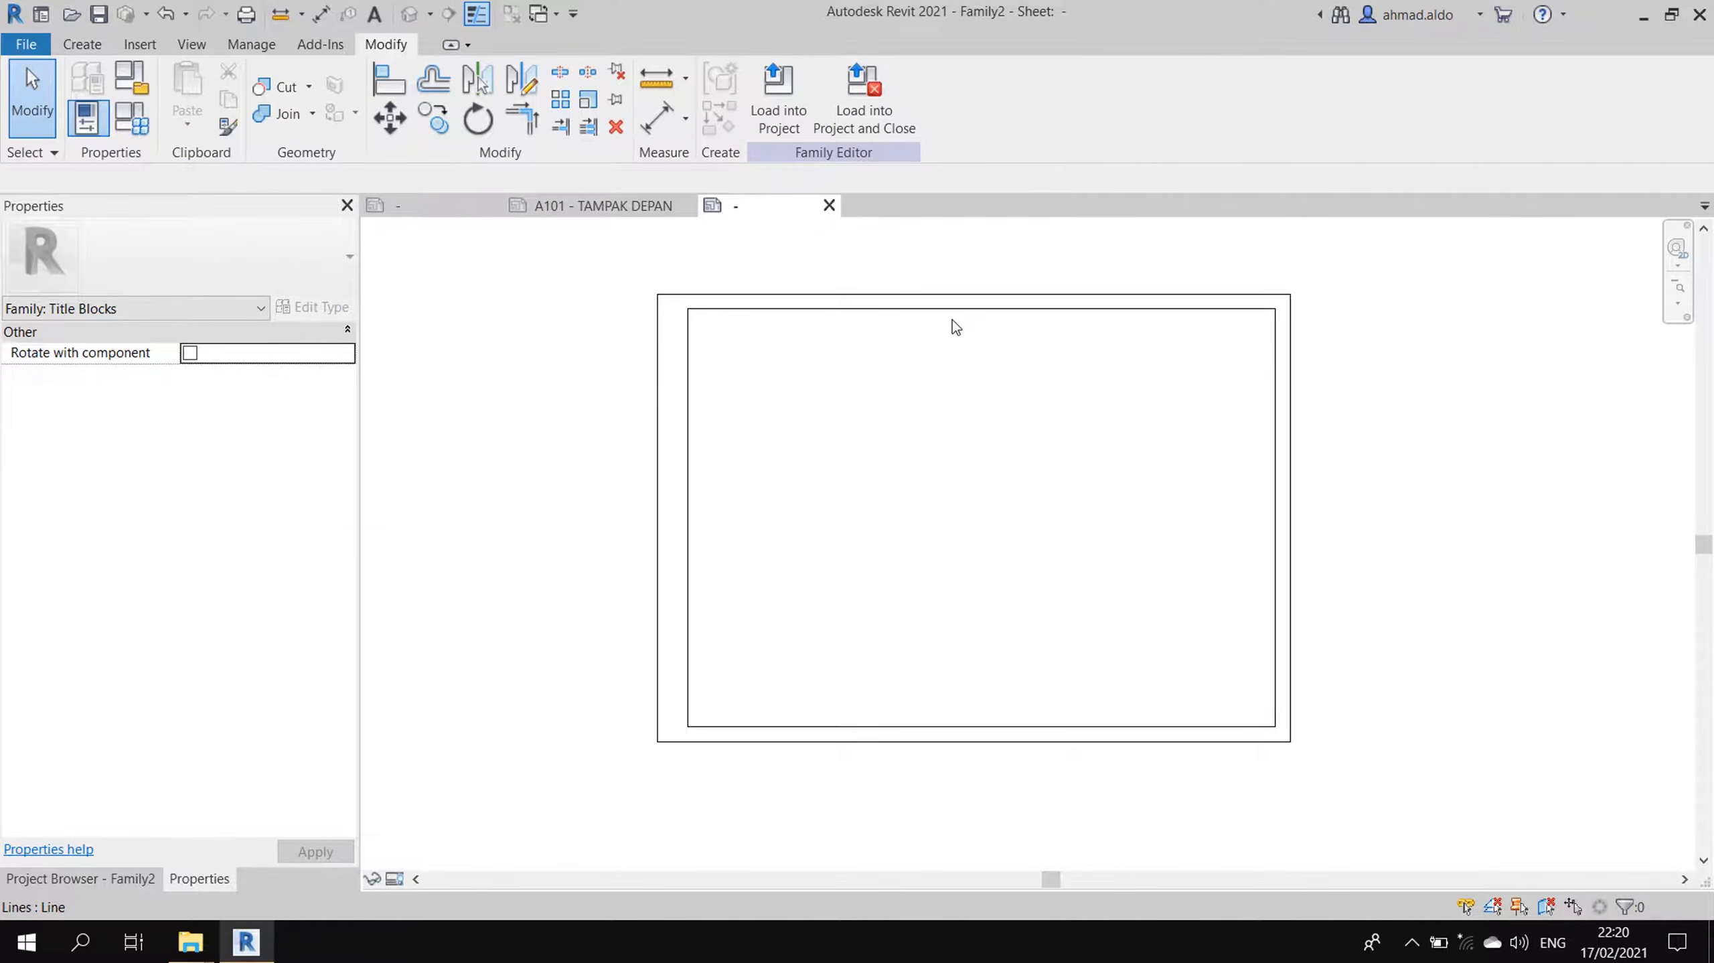
pyautogui.click(1274, 363)
pyautogui.click(426, 124)
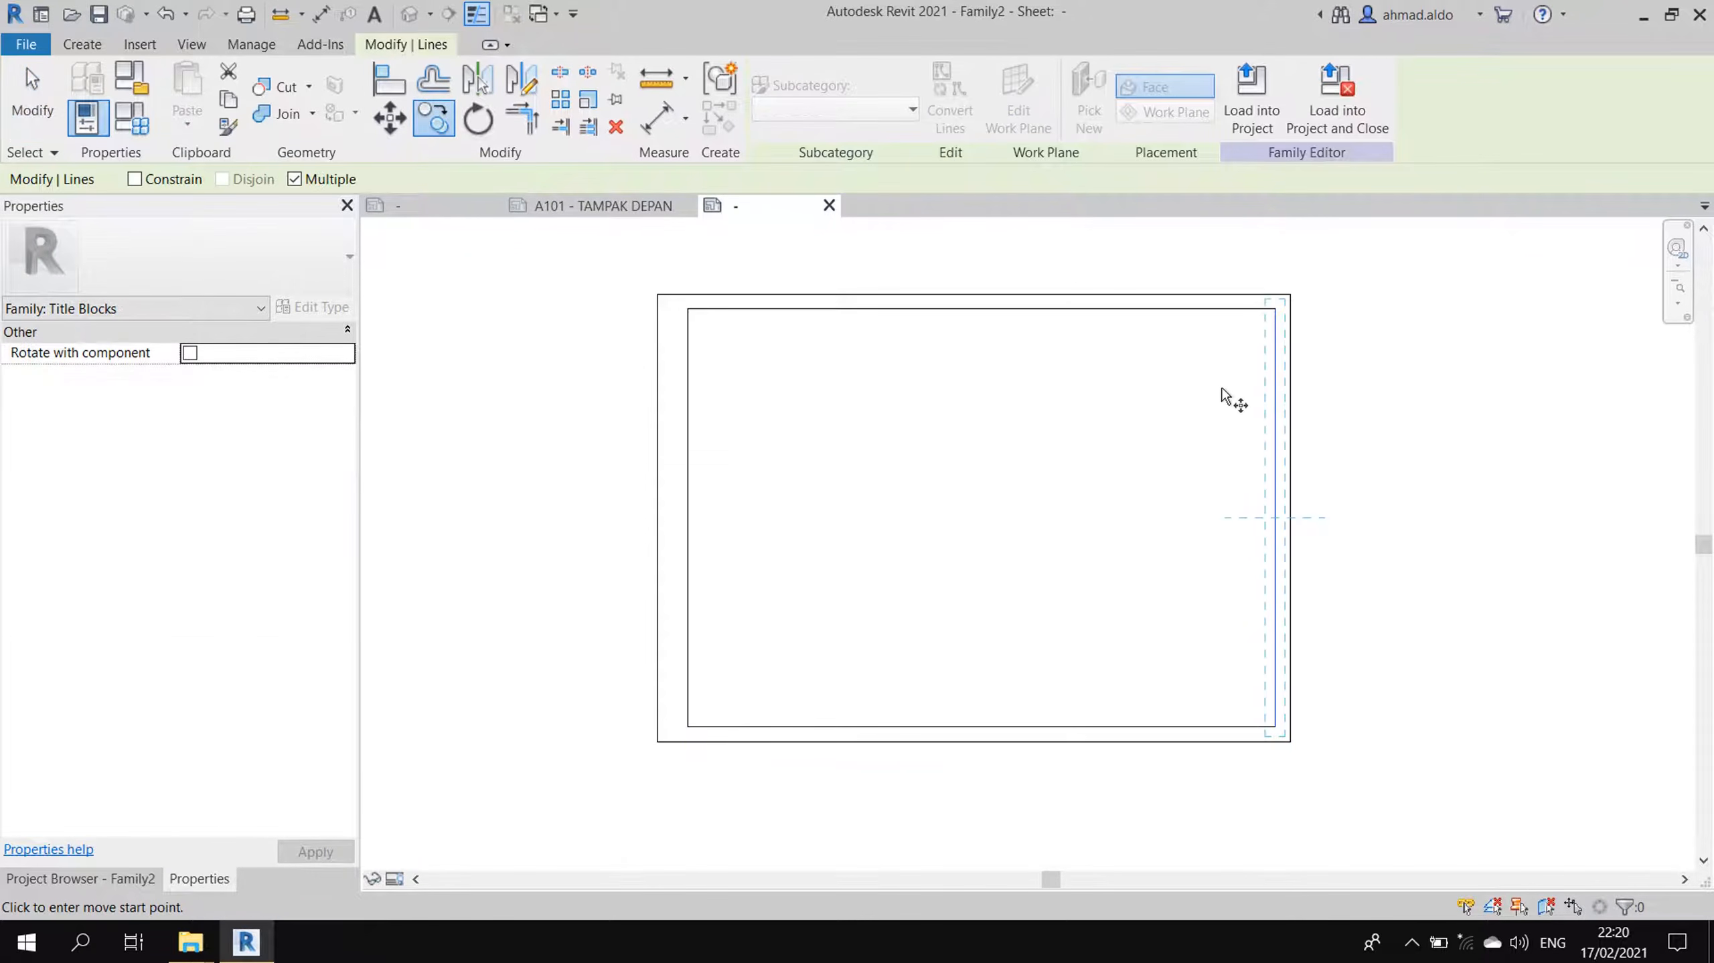
pyautogui.click(1222, 385)
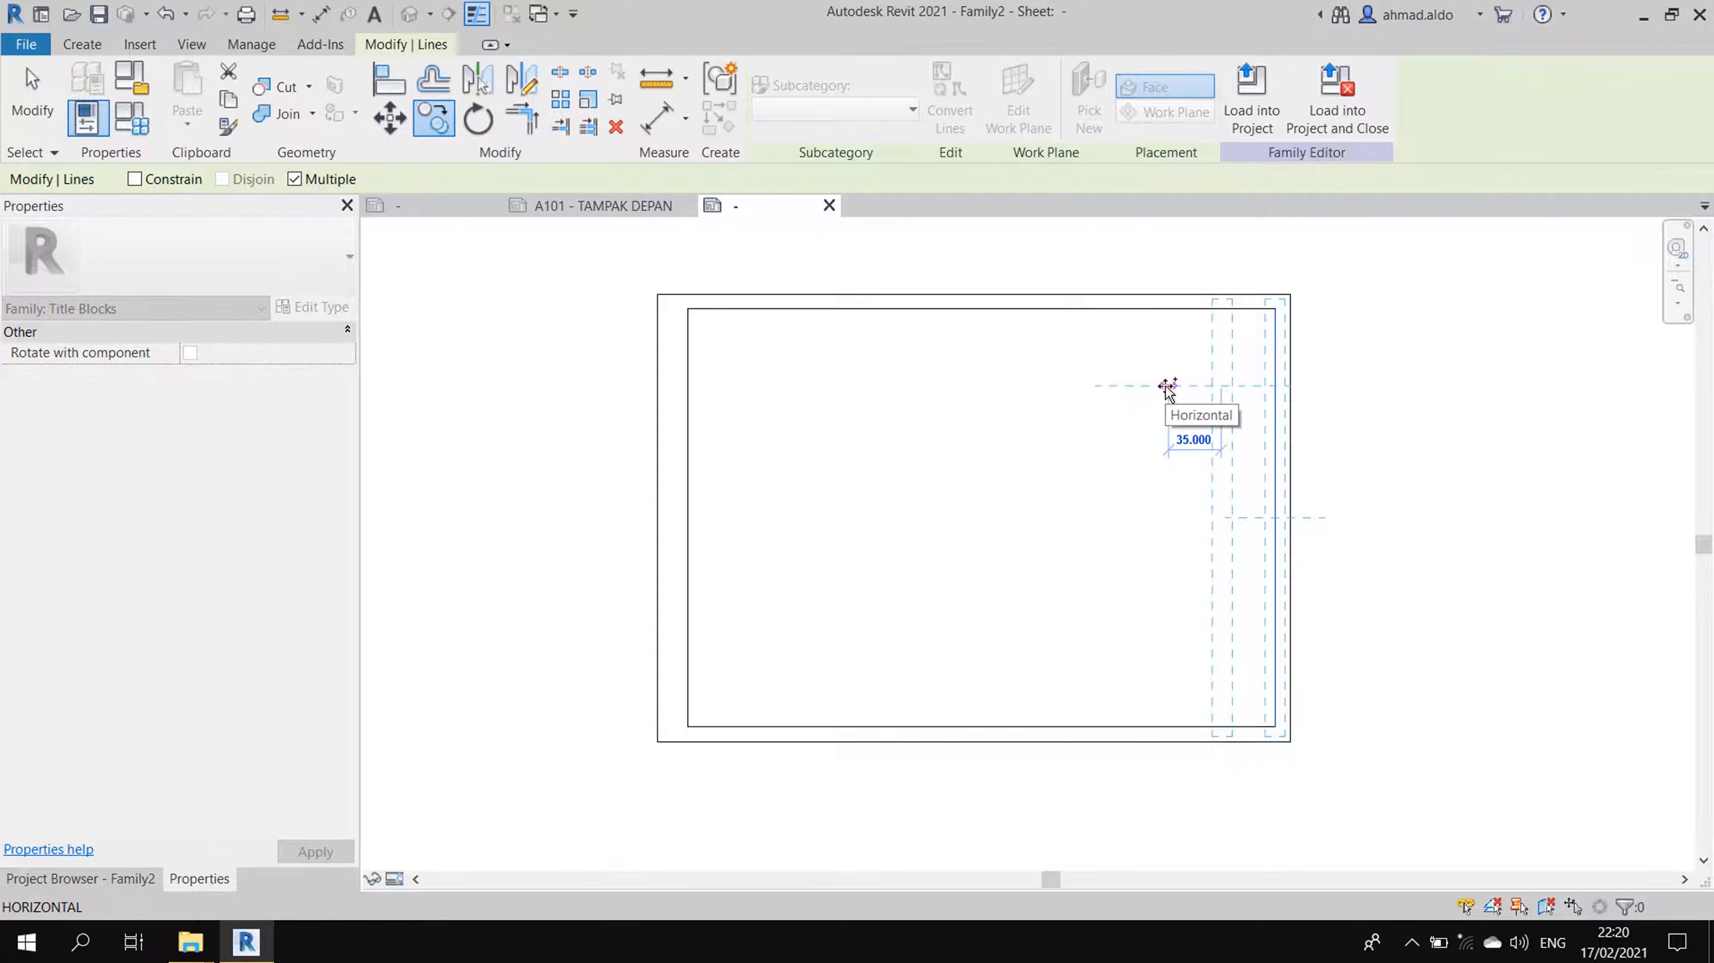
pyautogui.write('25')
pyautogui.press('Return')
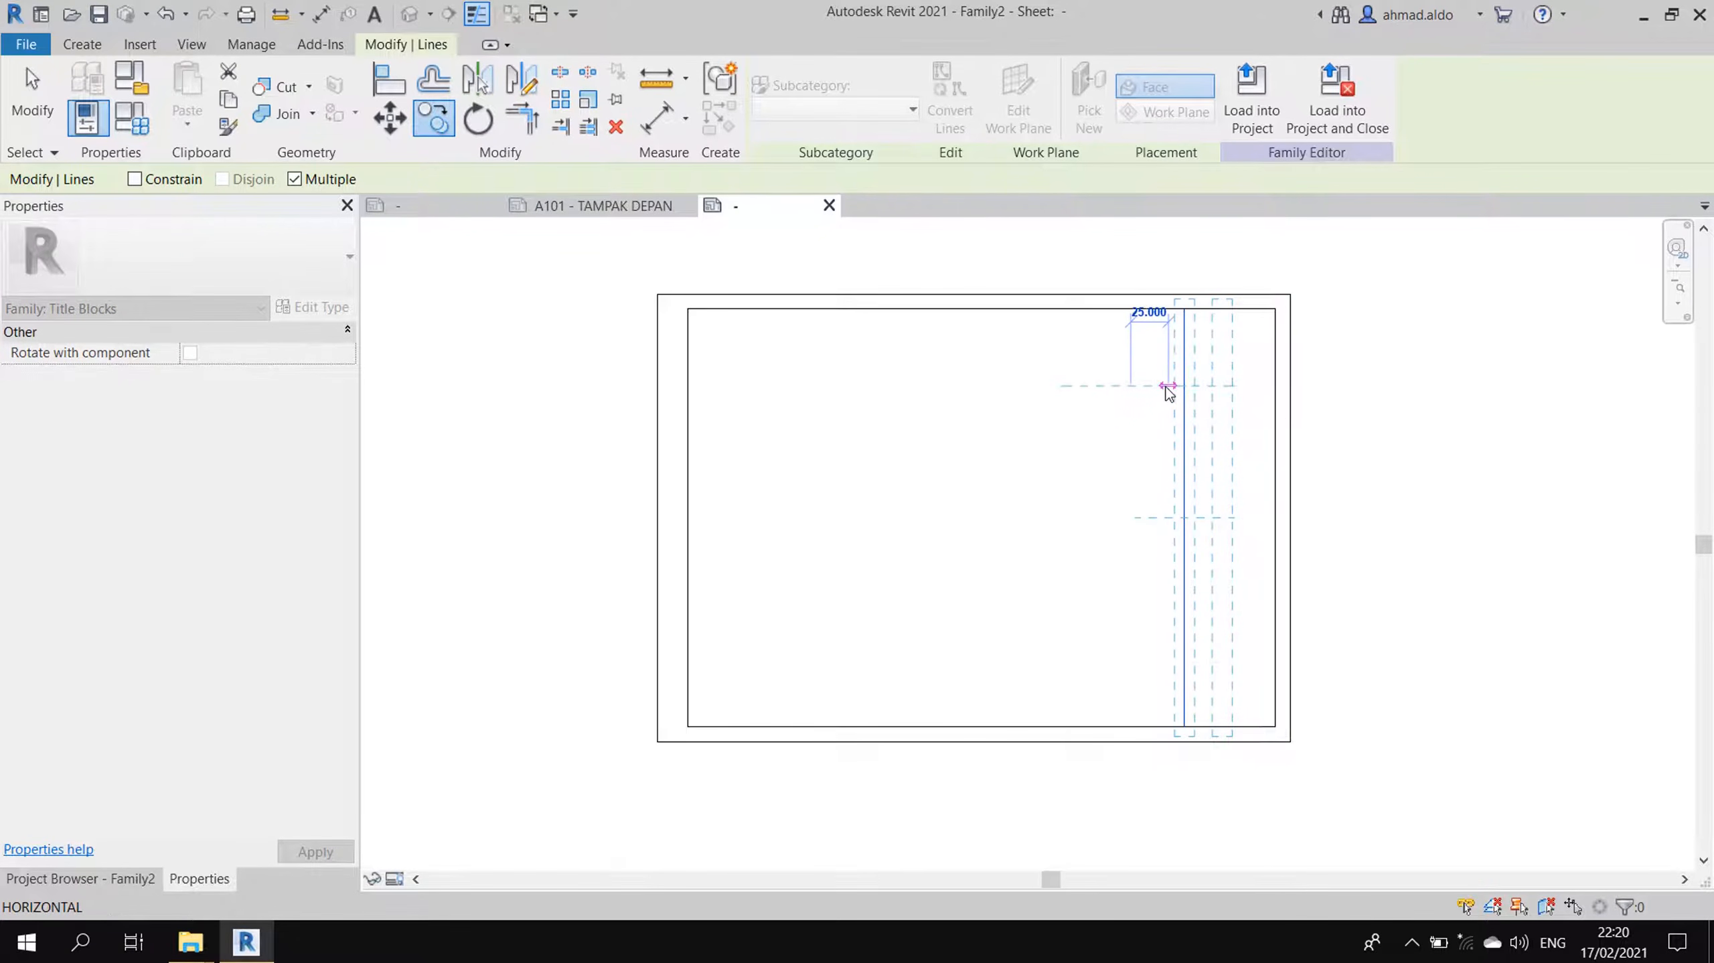
pyautogui.press('Escape')
pyautogui.scroll(1, 1133, 370)
pyautogui.press('Escape')
pyautogui.scroll(-1, 1152, 372)
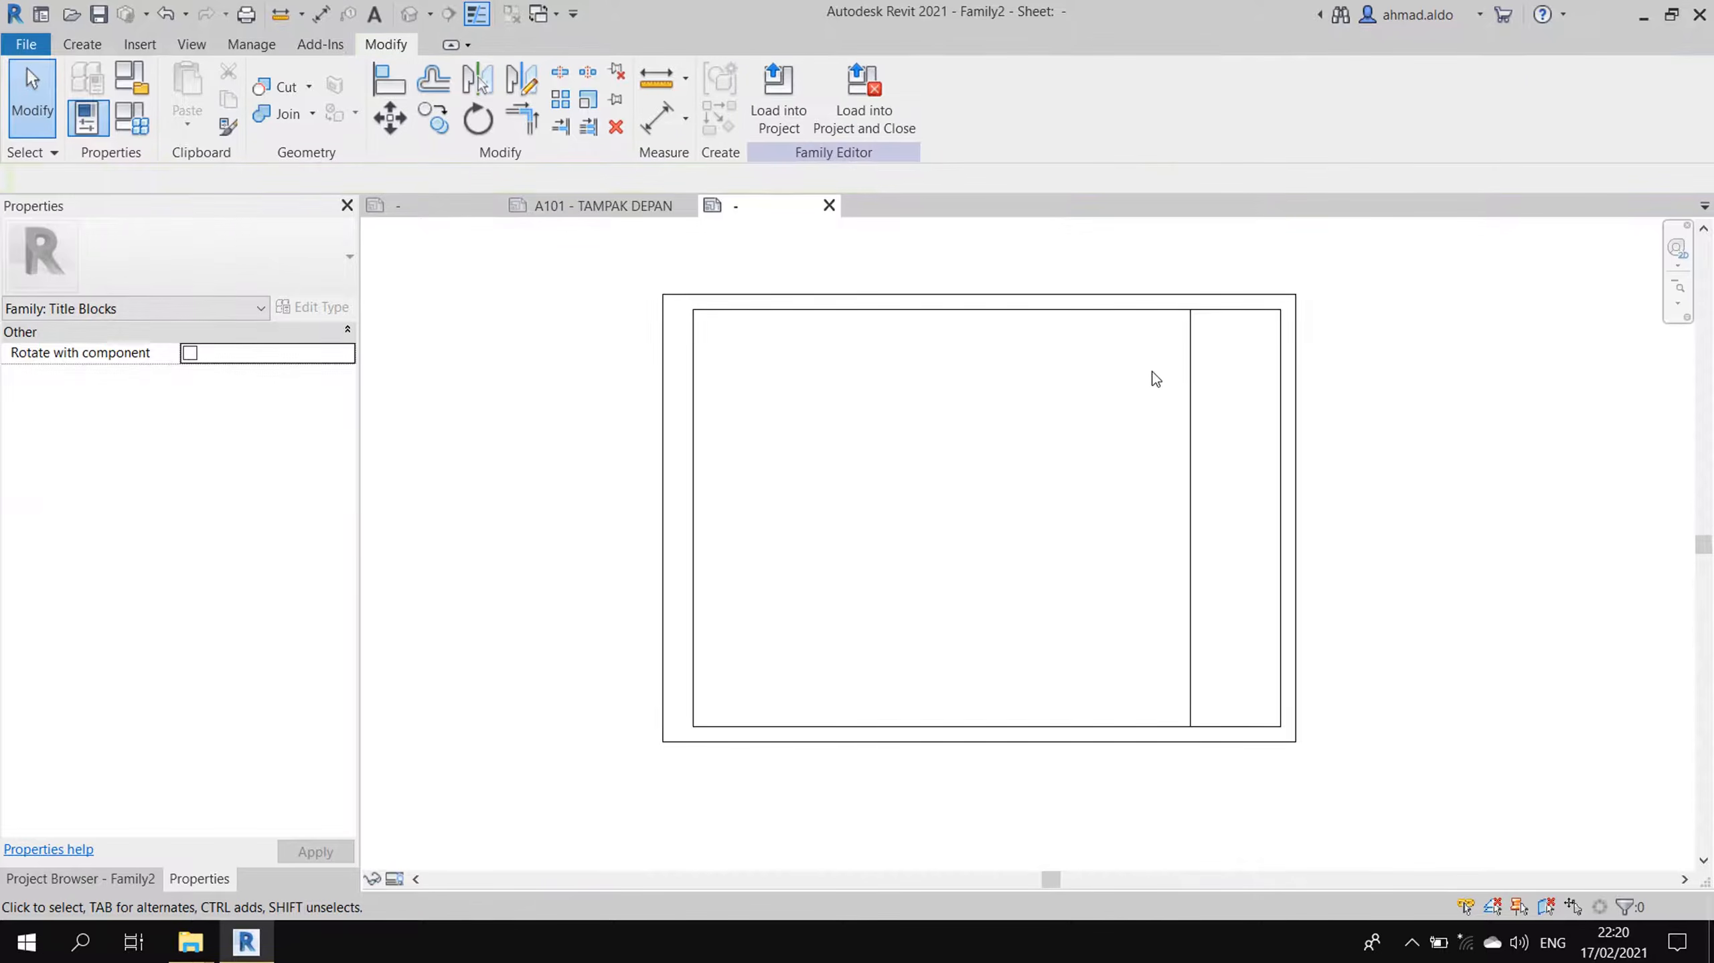
pyautogui.scroll(2, 1139, 367)
pyautogui.scroll(-1, 1234, 320)
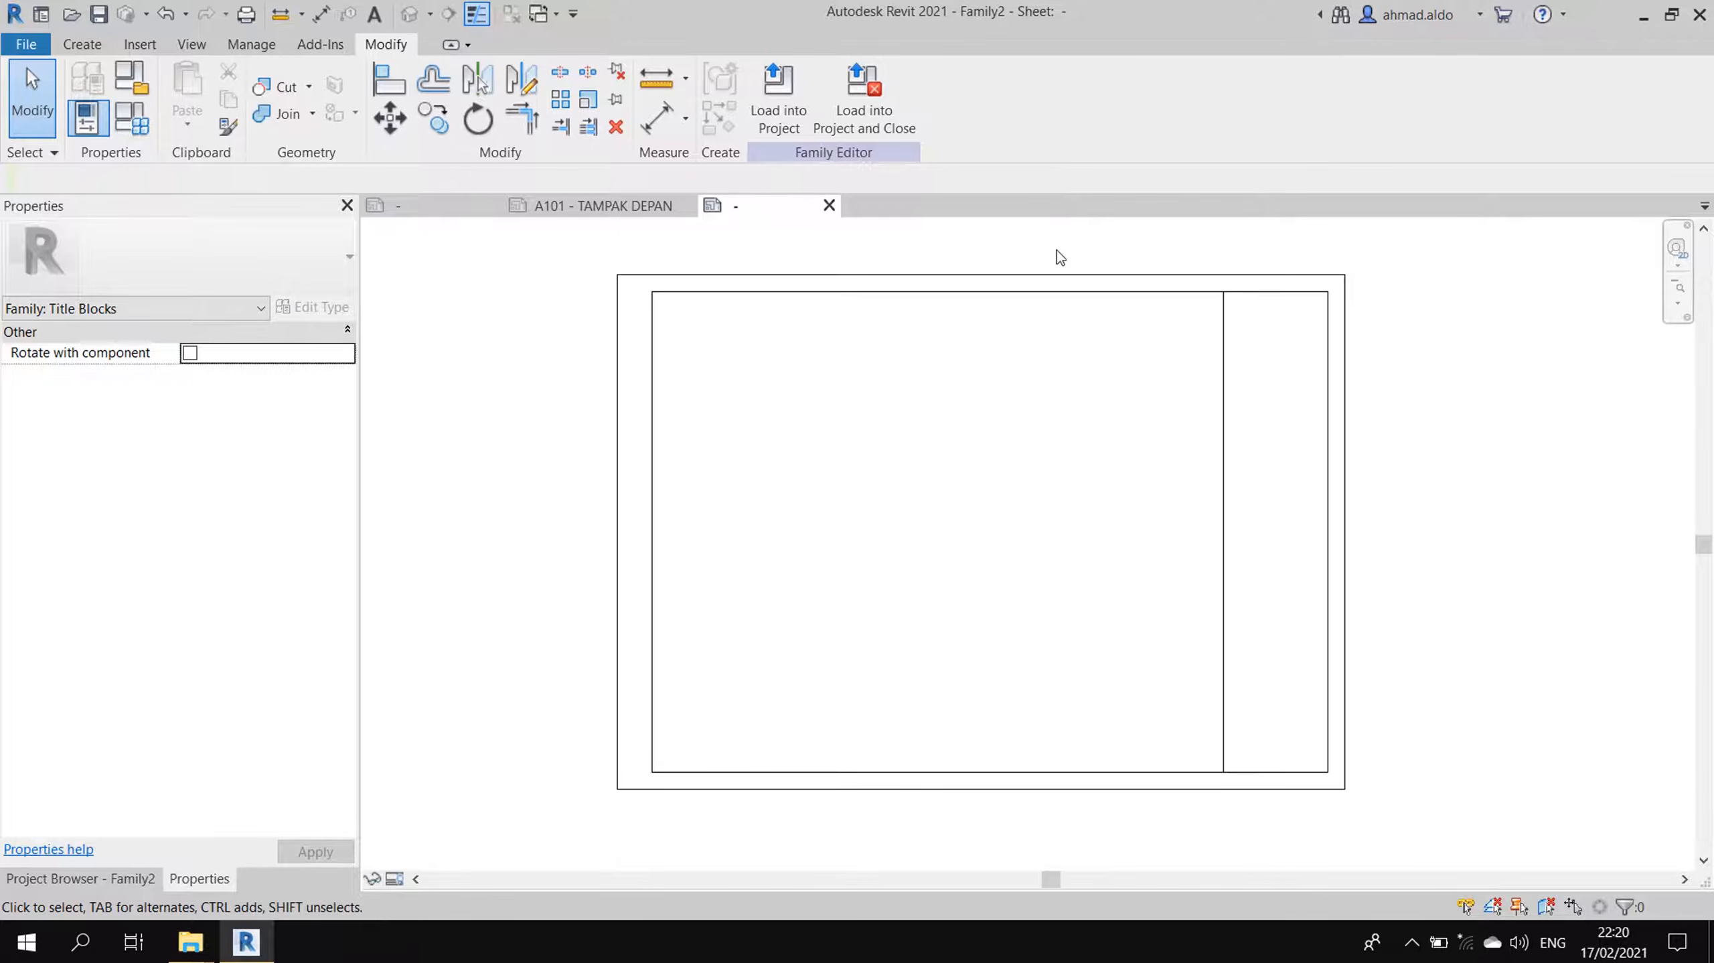
# - Copy the inner top line 50 mm downward
pyautogui.click(1164, 292)
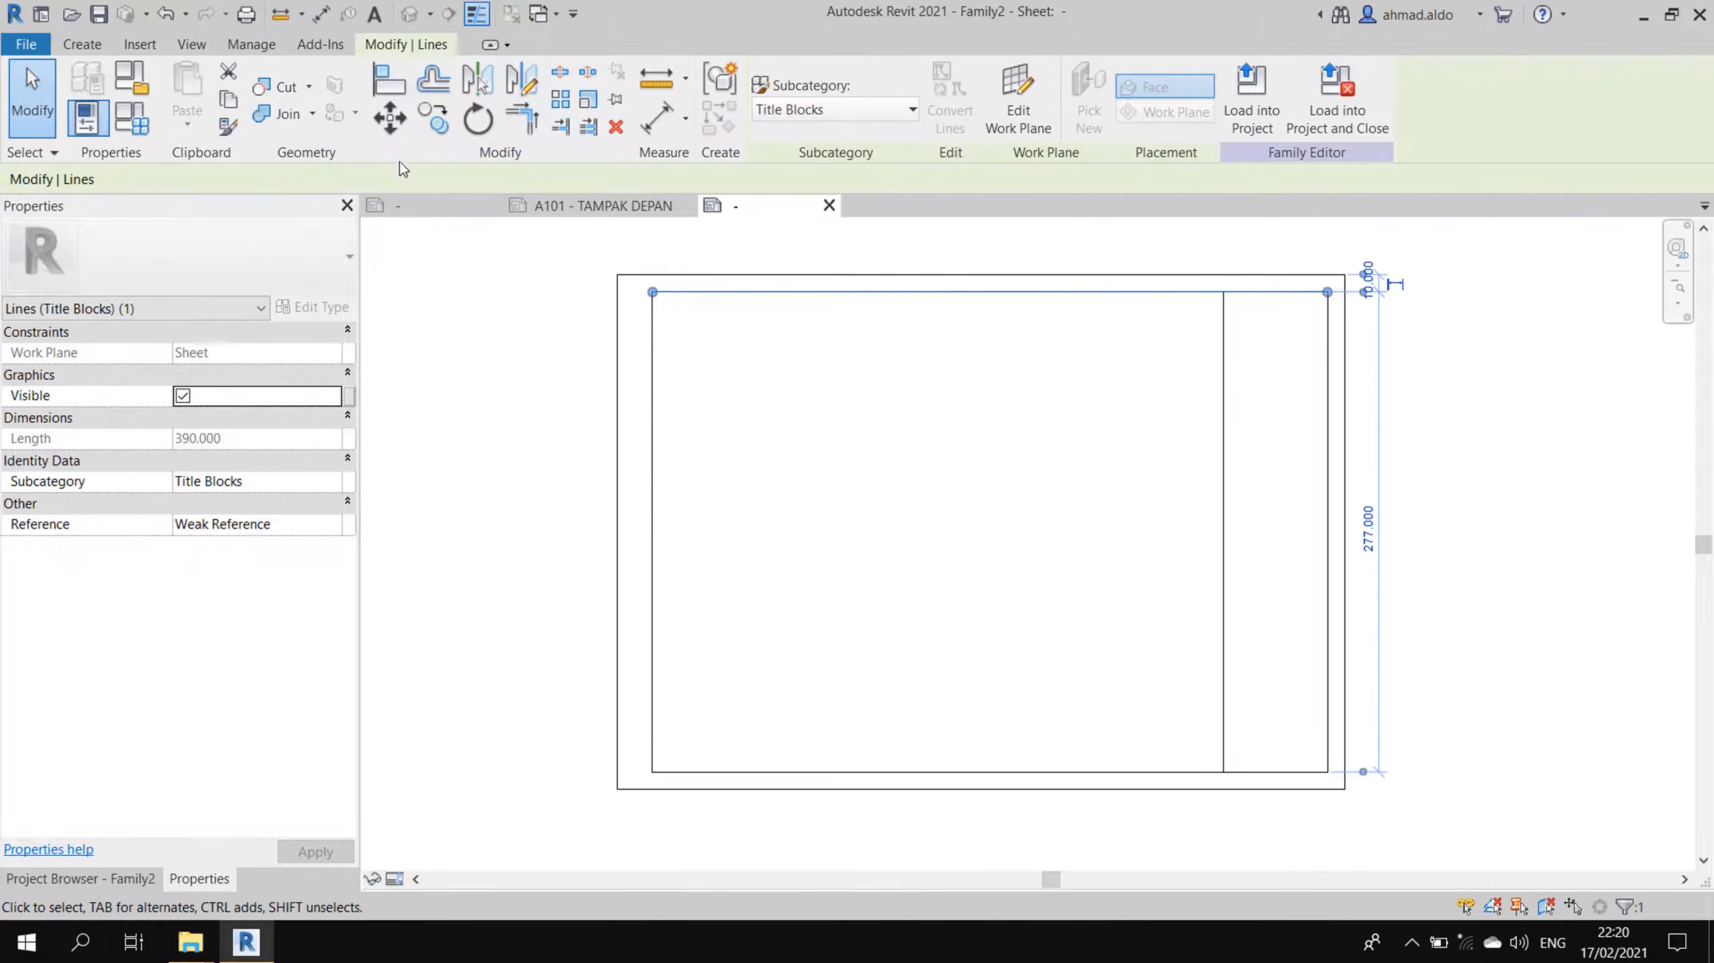
pyautogui.click(436, 129)
pyautogui.click(1109, 350)
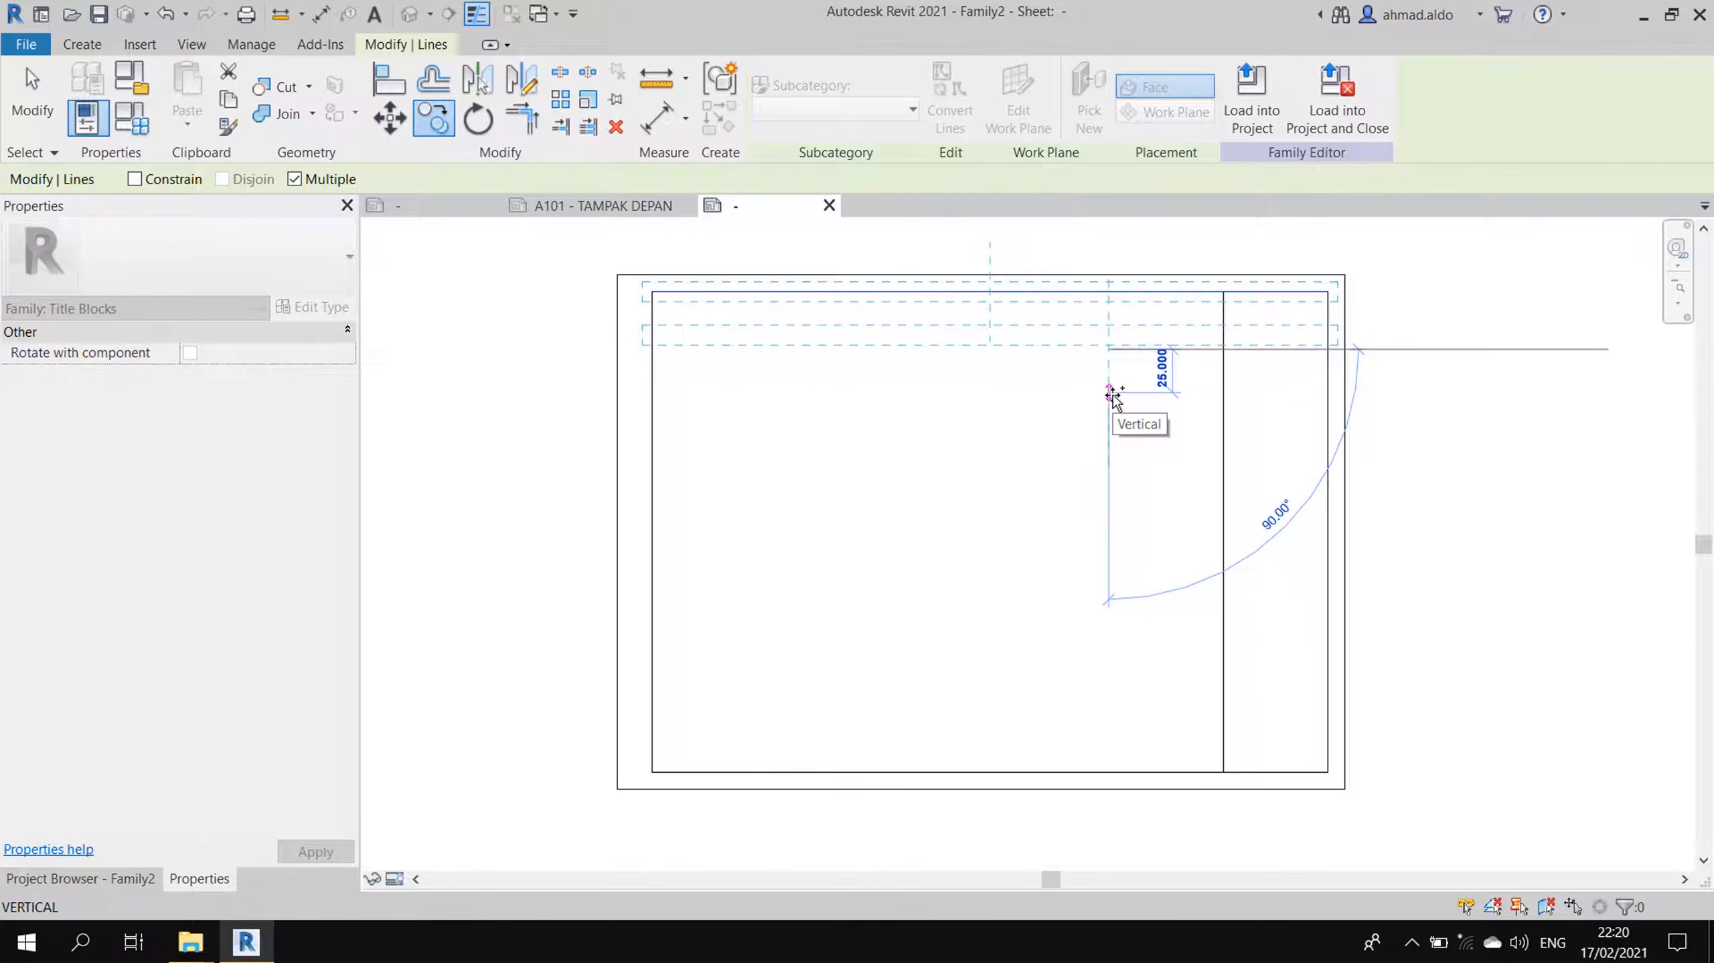
pyautogui.write('50')
pyautogui.press('Return')
pyautogui.press('Escape')
pyautogui.press('Escape')
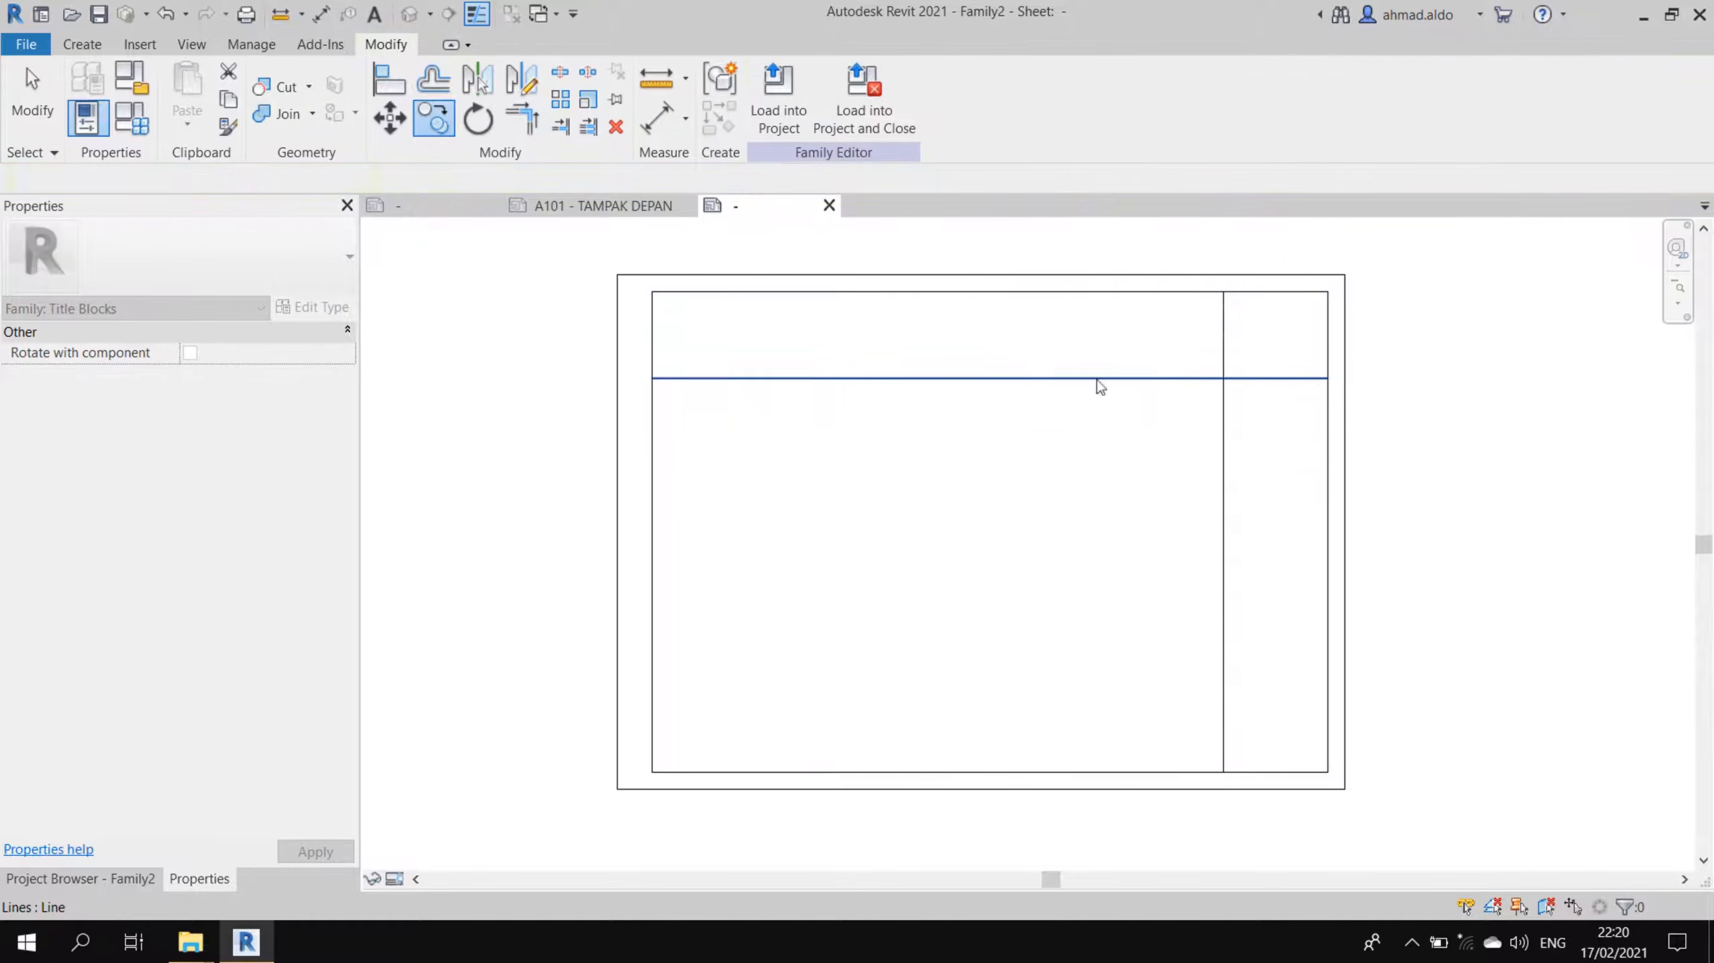
pyautogui.press('Escape')
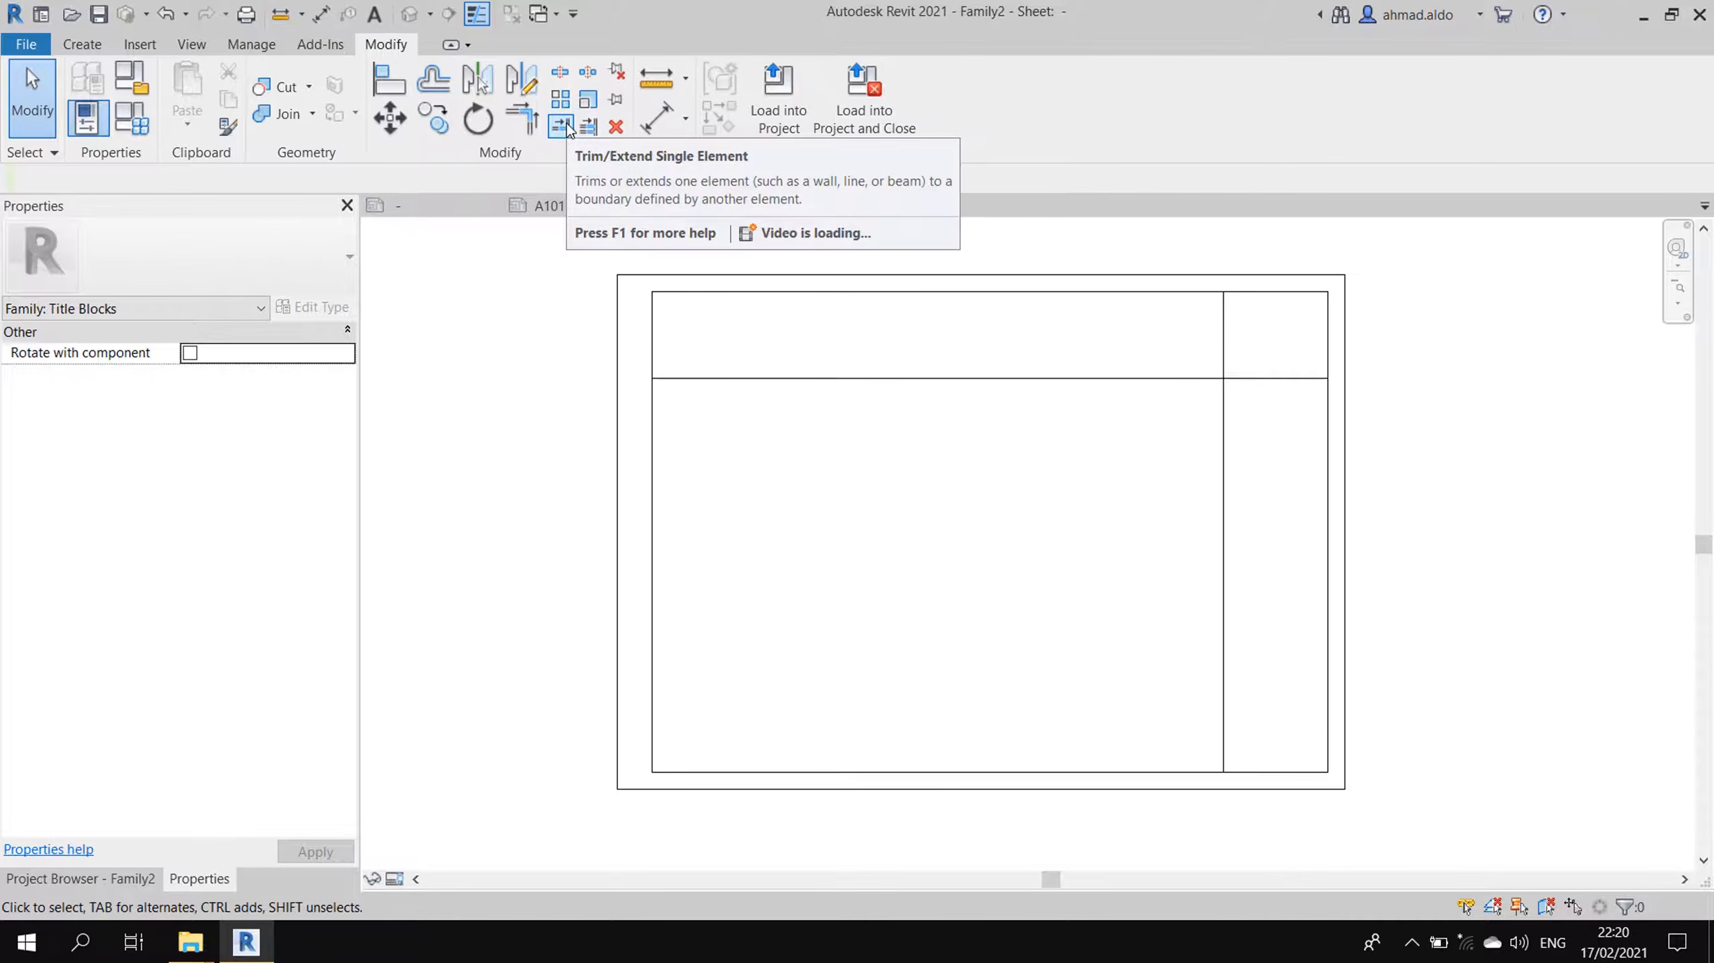
# - Trim the new horizontal line back to the divider, then window-select all inner lines
pyautogui.click(561, 126)
pyautogui.click(1222, 361)
pyautogui.click(1239, 377)
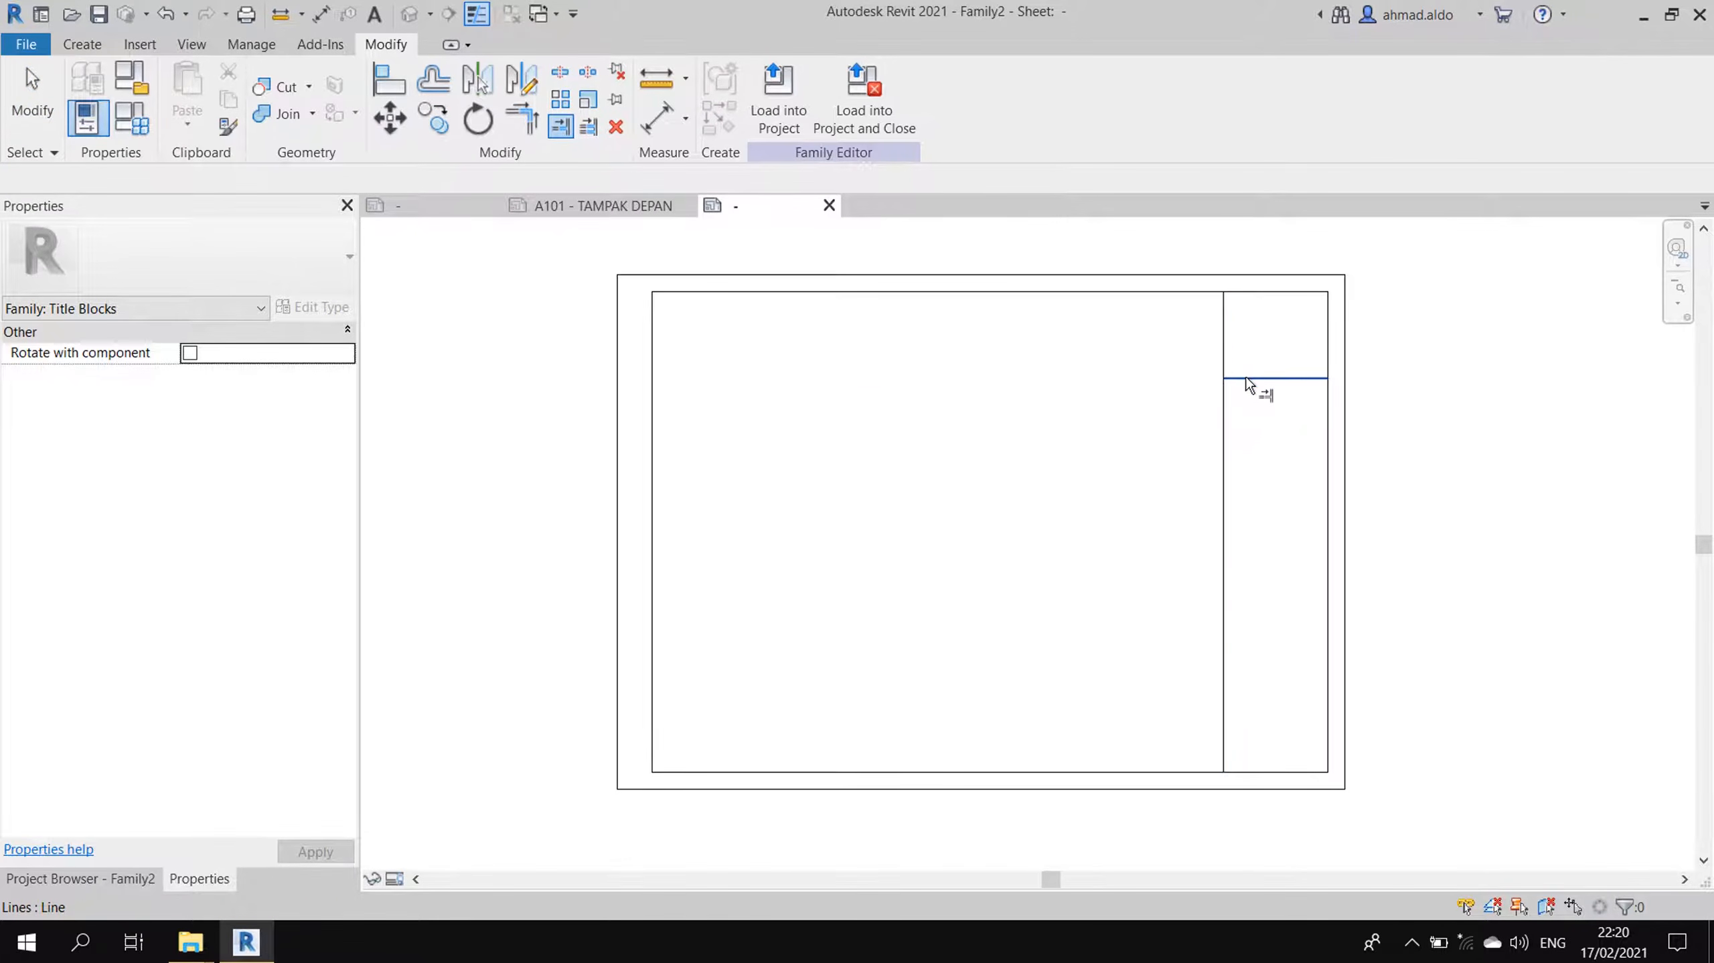
pyautogui.press('Escape')
pyautogui.press('Escape')
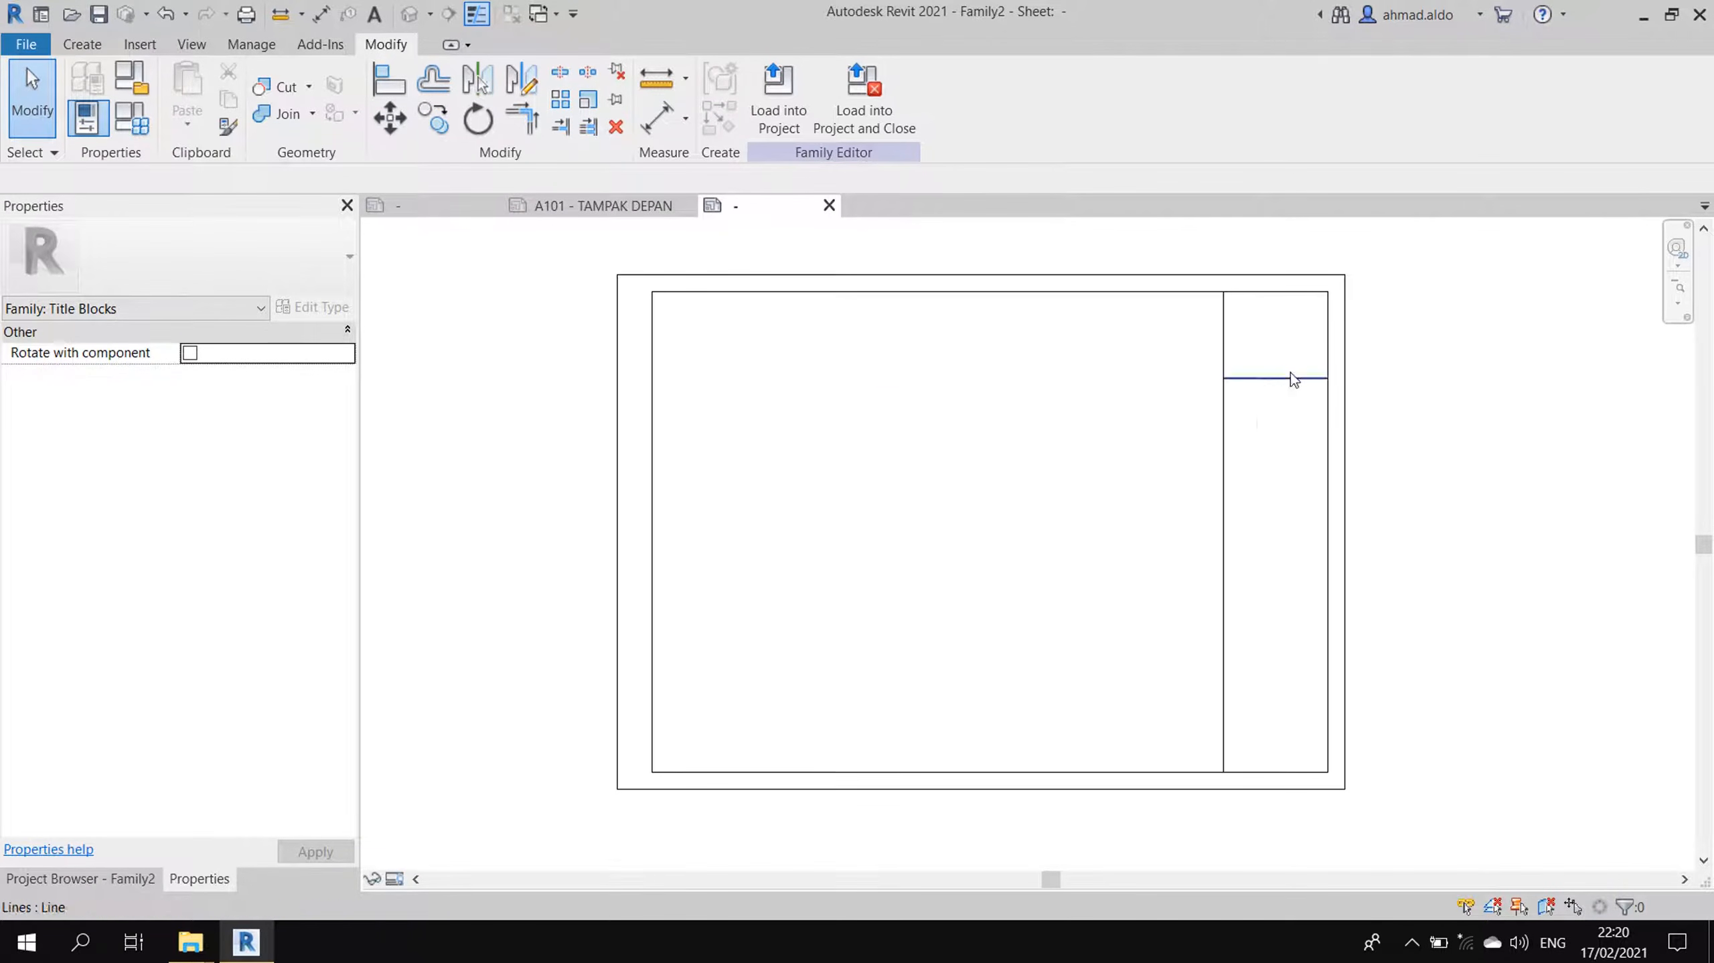
pyautogui.moveTo(641, 288); pyautogui.dragTo(1372, 781)
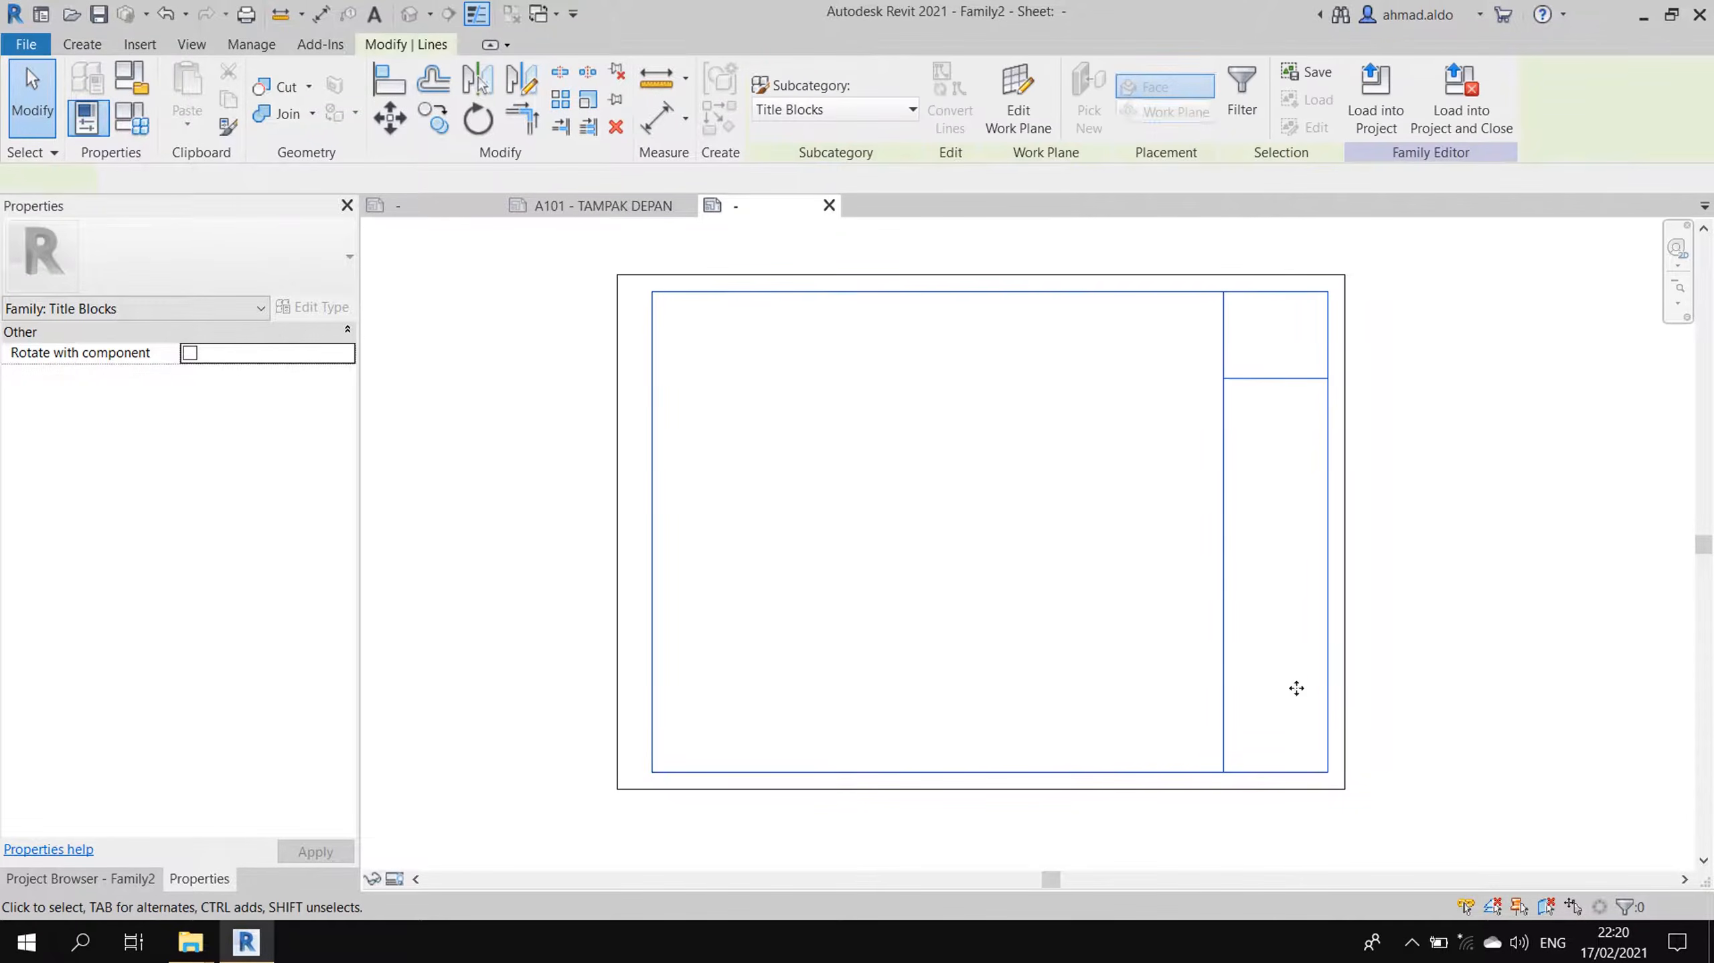
# - Assign the selected inner lines to <Medium Lines> and check the top line and divider
pyautogui.click(888, 109)
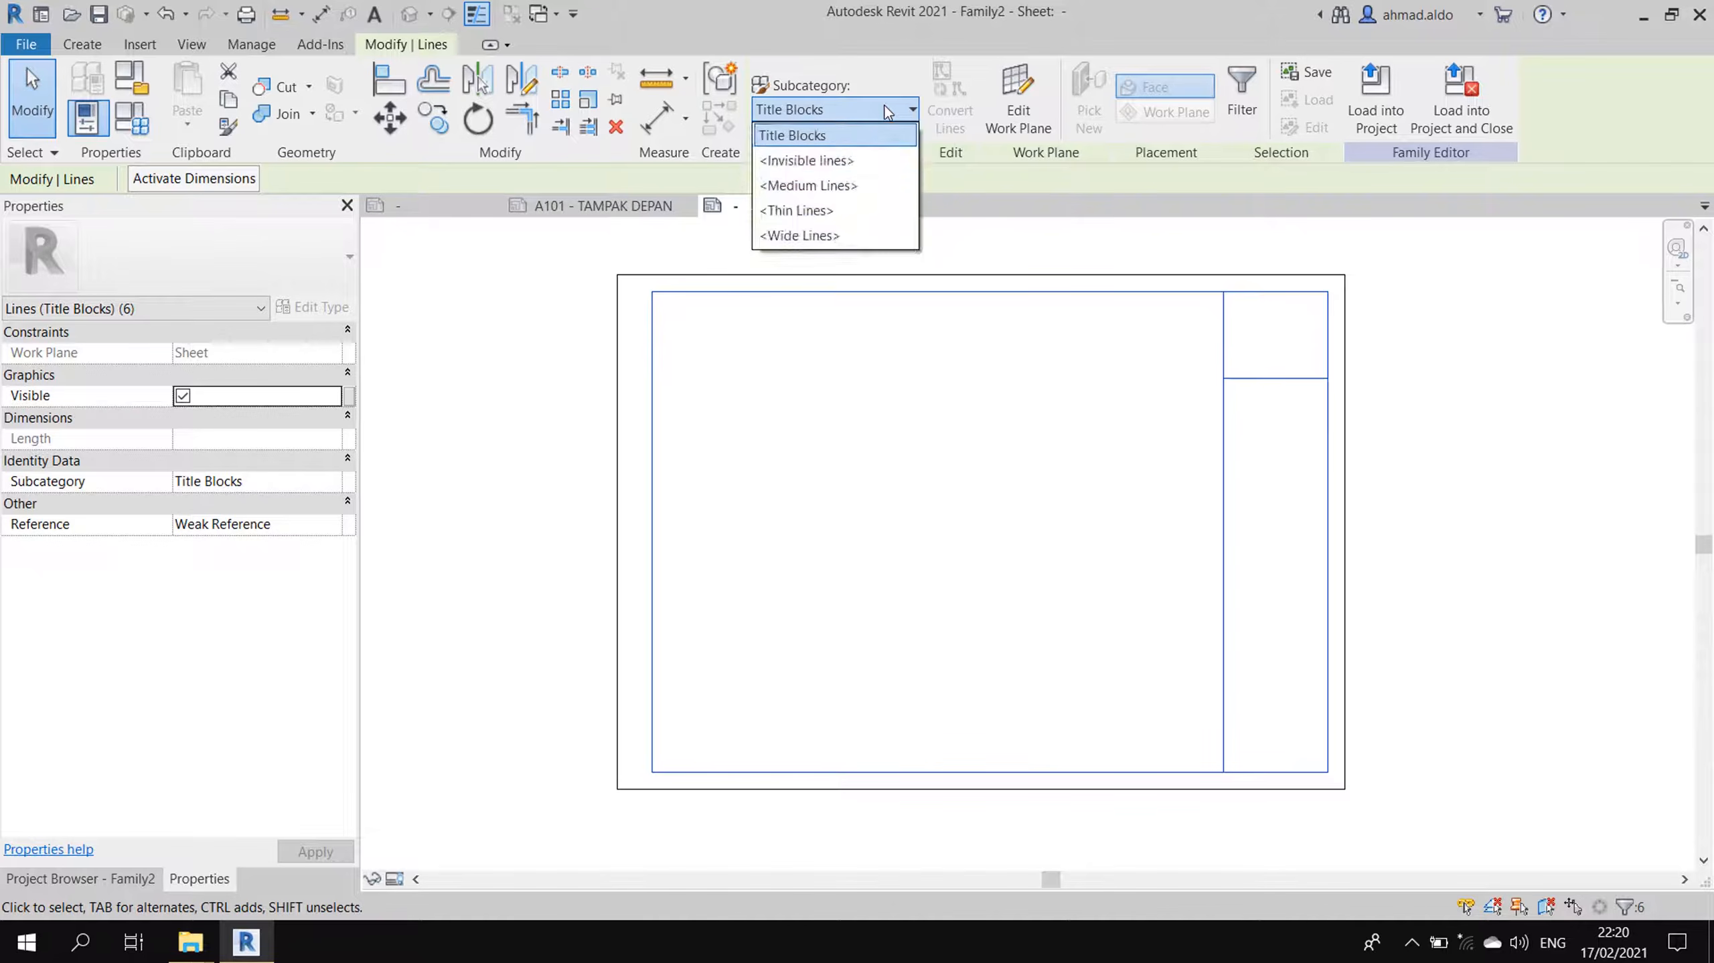
pyautogui.click(856, 192)
pyautogui.click(1204, 297)
pyautogui.click(1204, 295)
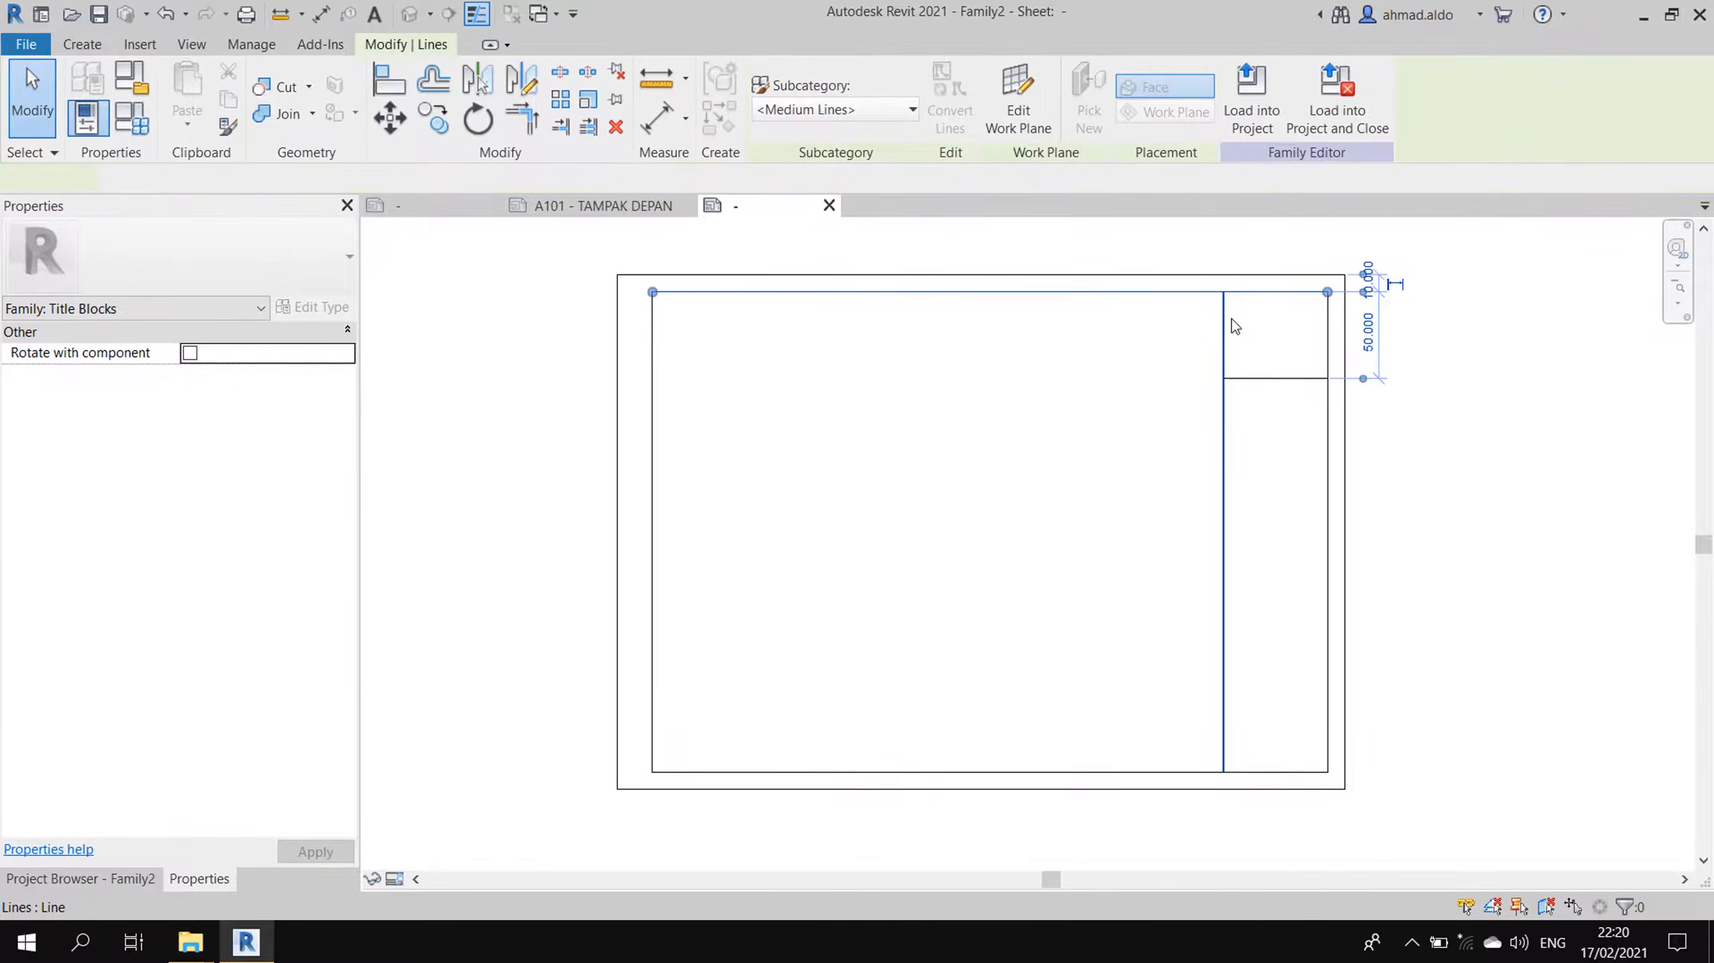
pyautogui.click(1228, 321)
pyautogui.click(1308, 403)
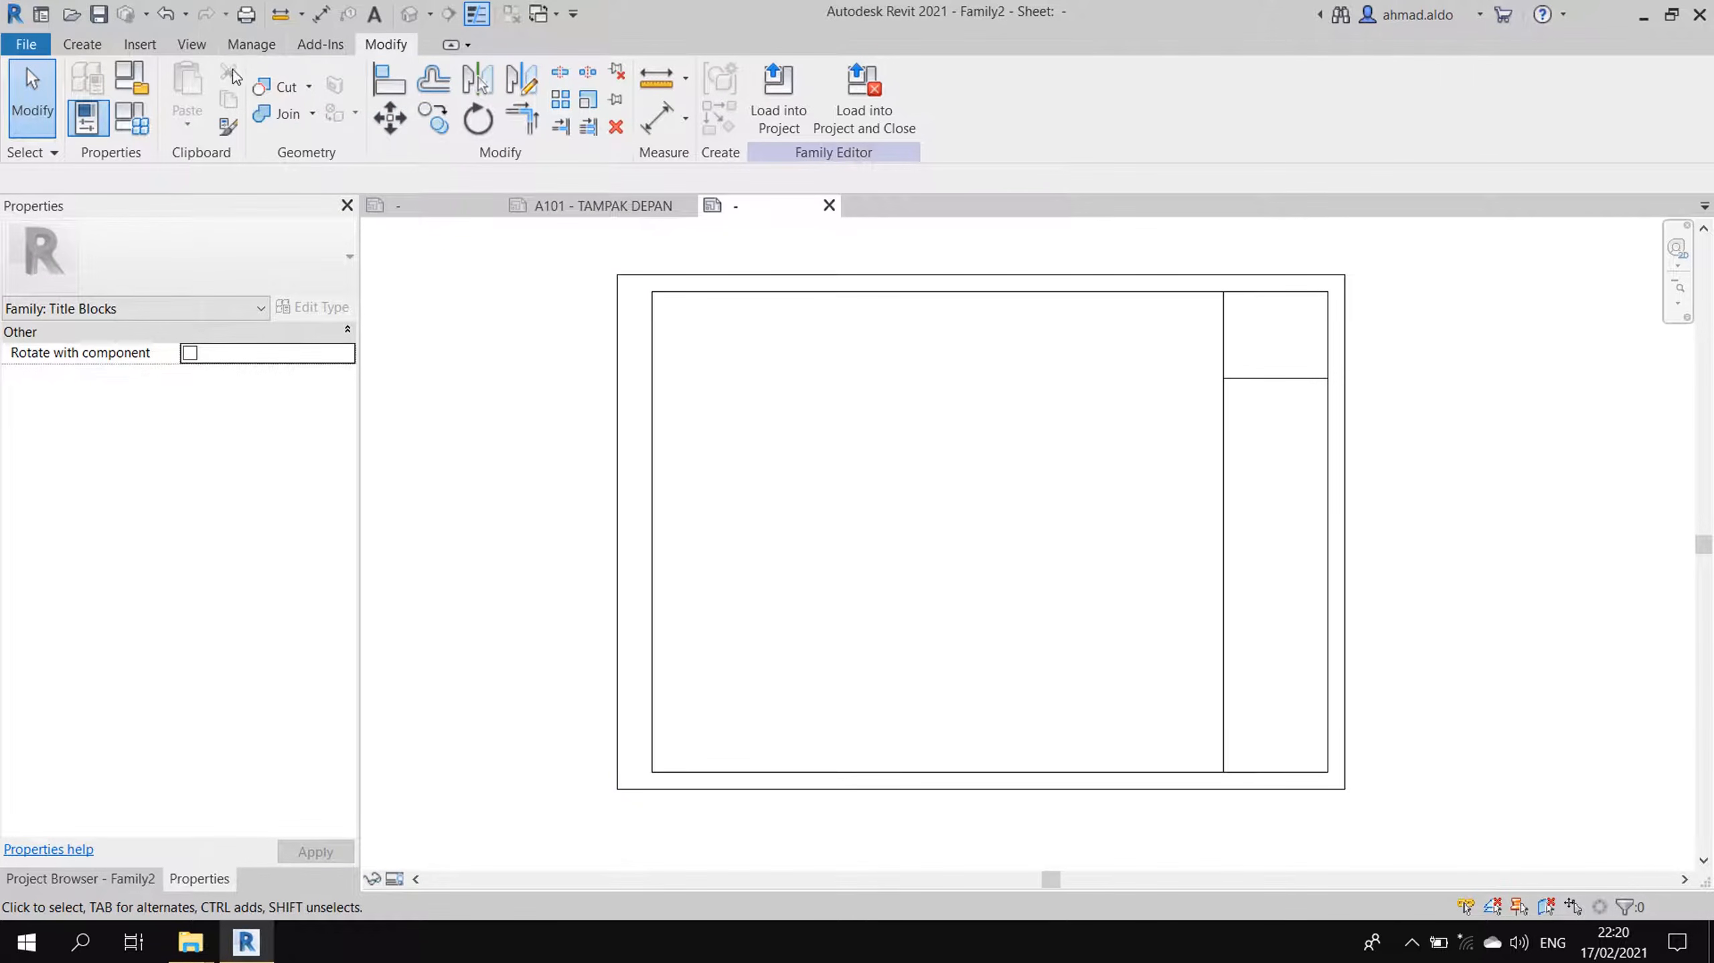
pyautogui.click(140, 44)
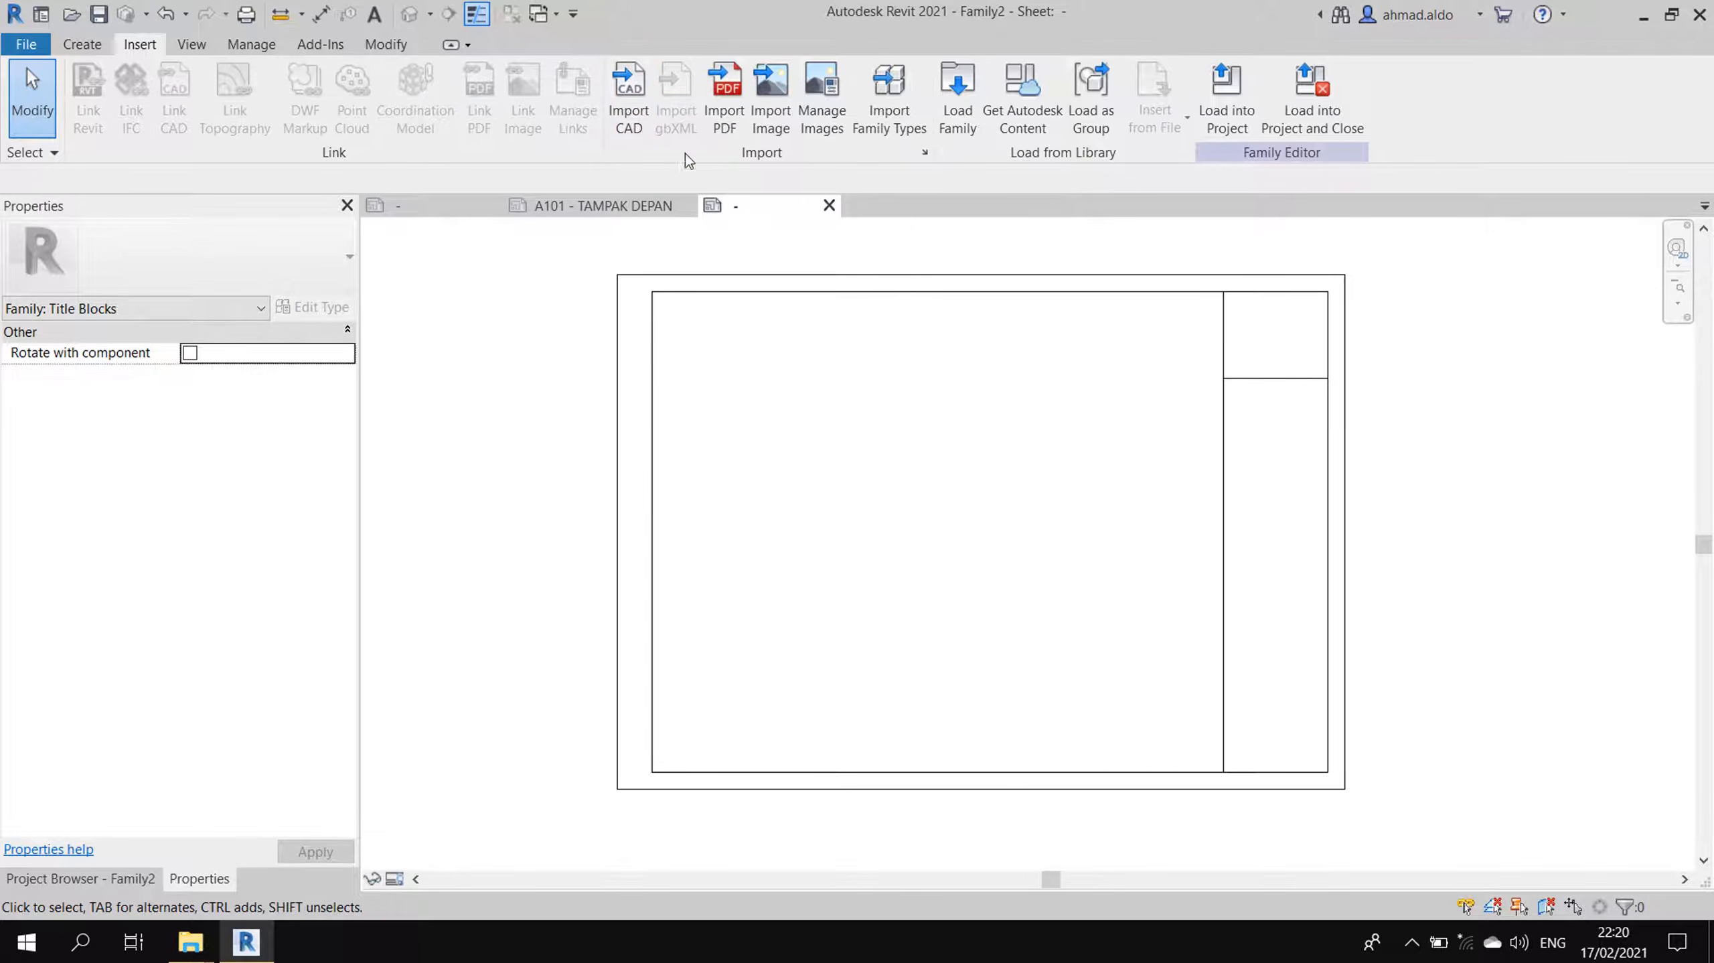
# - Import Logo_PU_(RGB).jpg and place it on the sheet
pyautogui.click(784, 103)
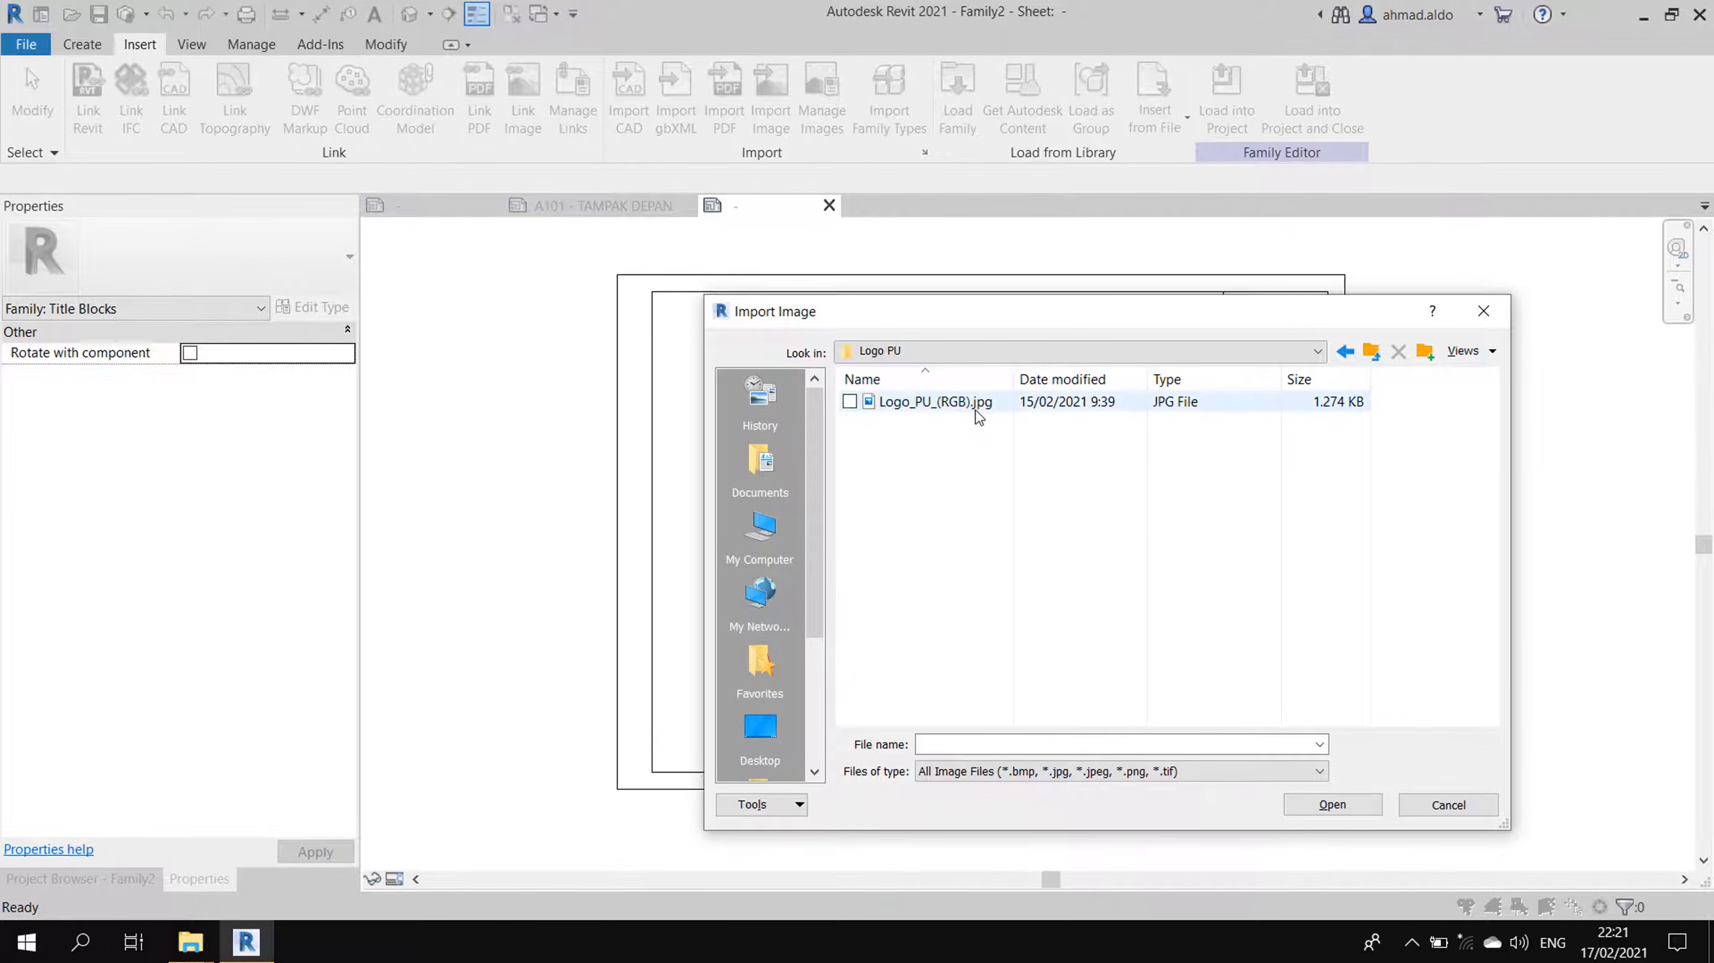
pyautogui.doubleClick(952, 405)
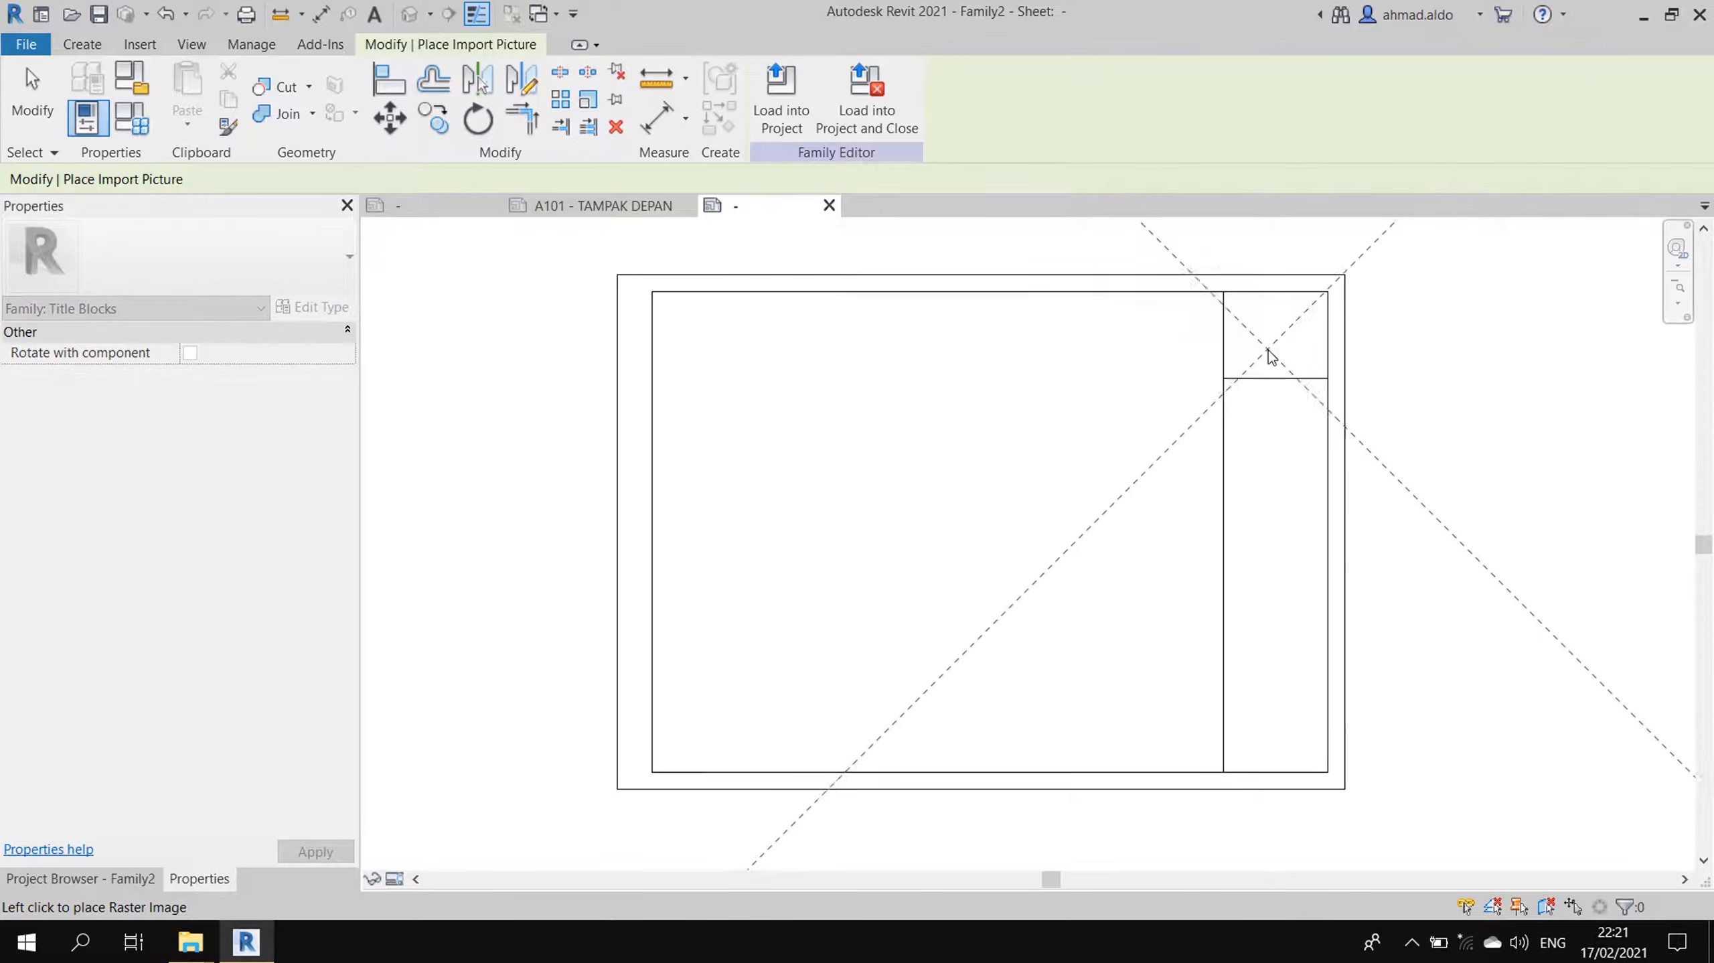
pyautogui.click(1281, 340)
pyautogui.scroll(-4, 1379, 401)
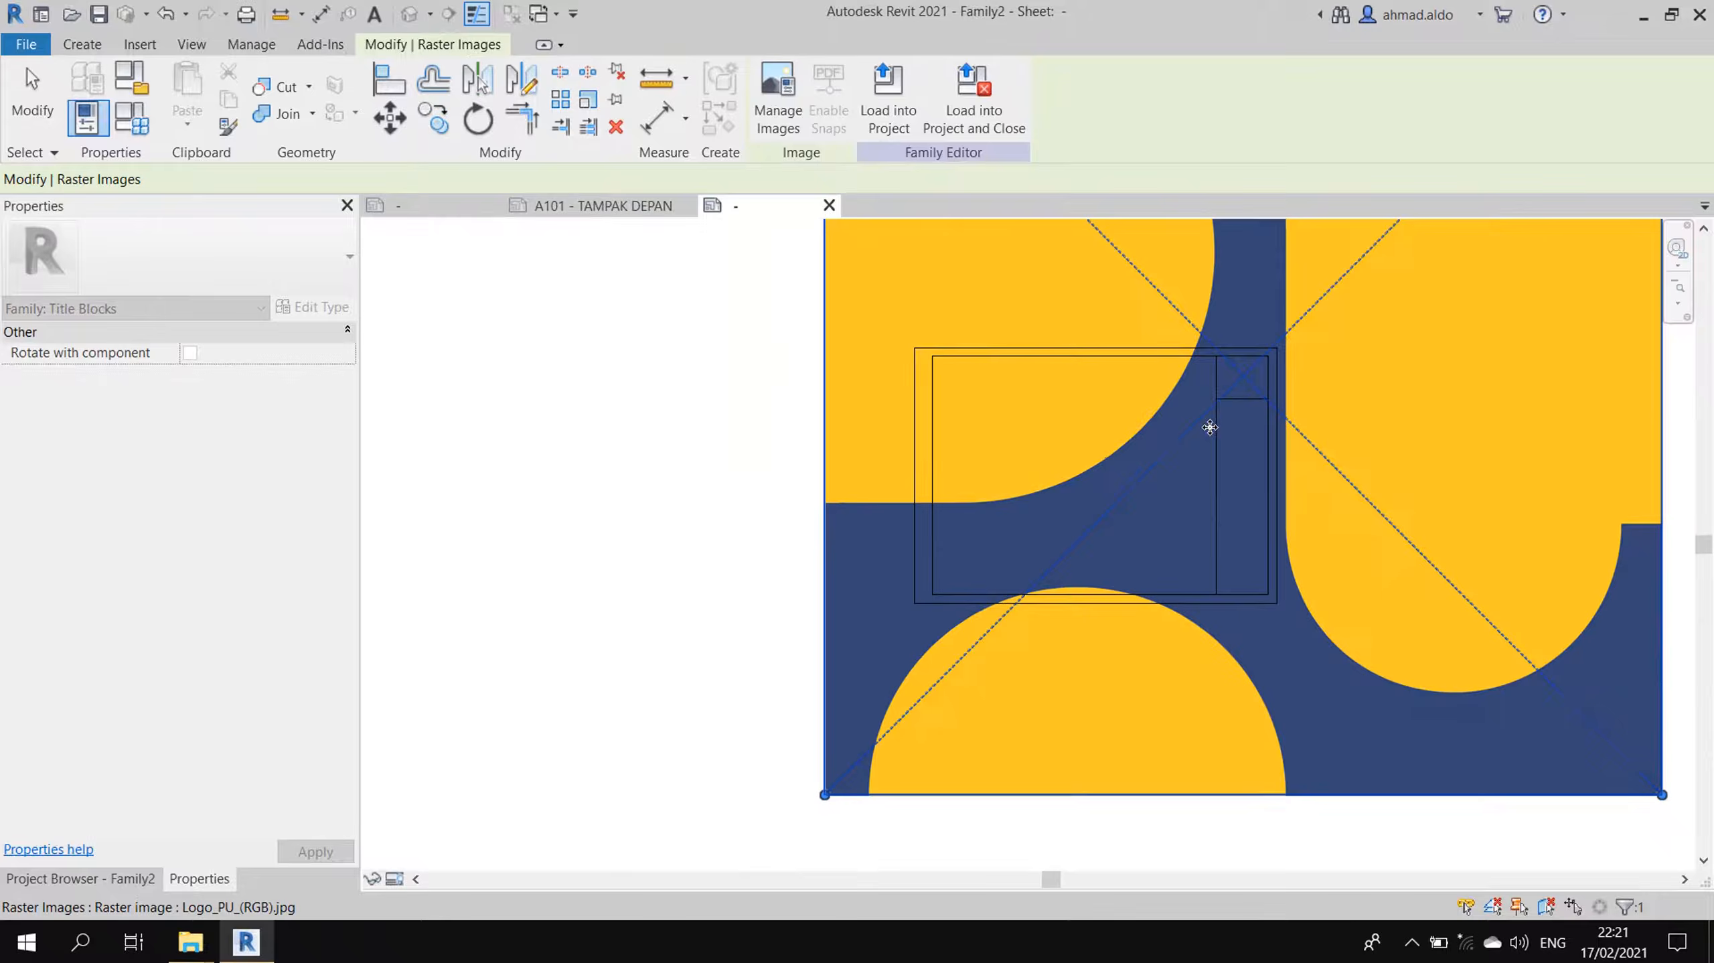
# - Resize the logo to 30 × 30 and nudge it into the top-right cell
pyautogui.click(1551, 384)
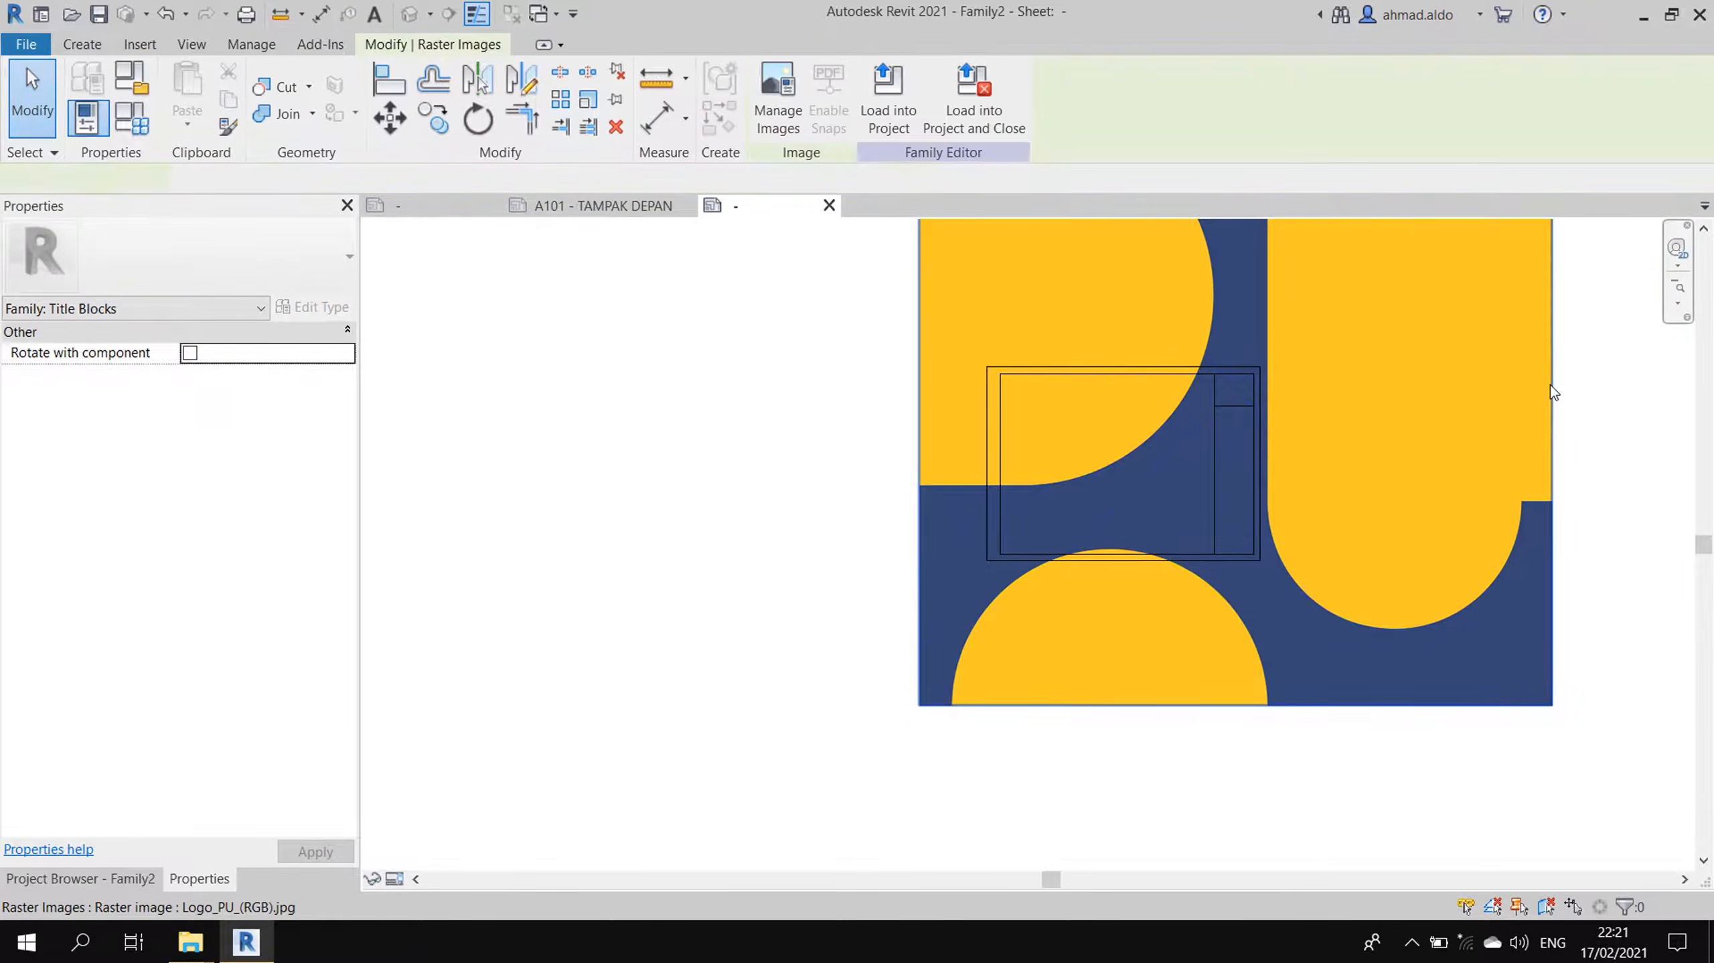
pyautogui.click(271, 357)
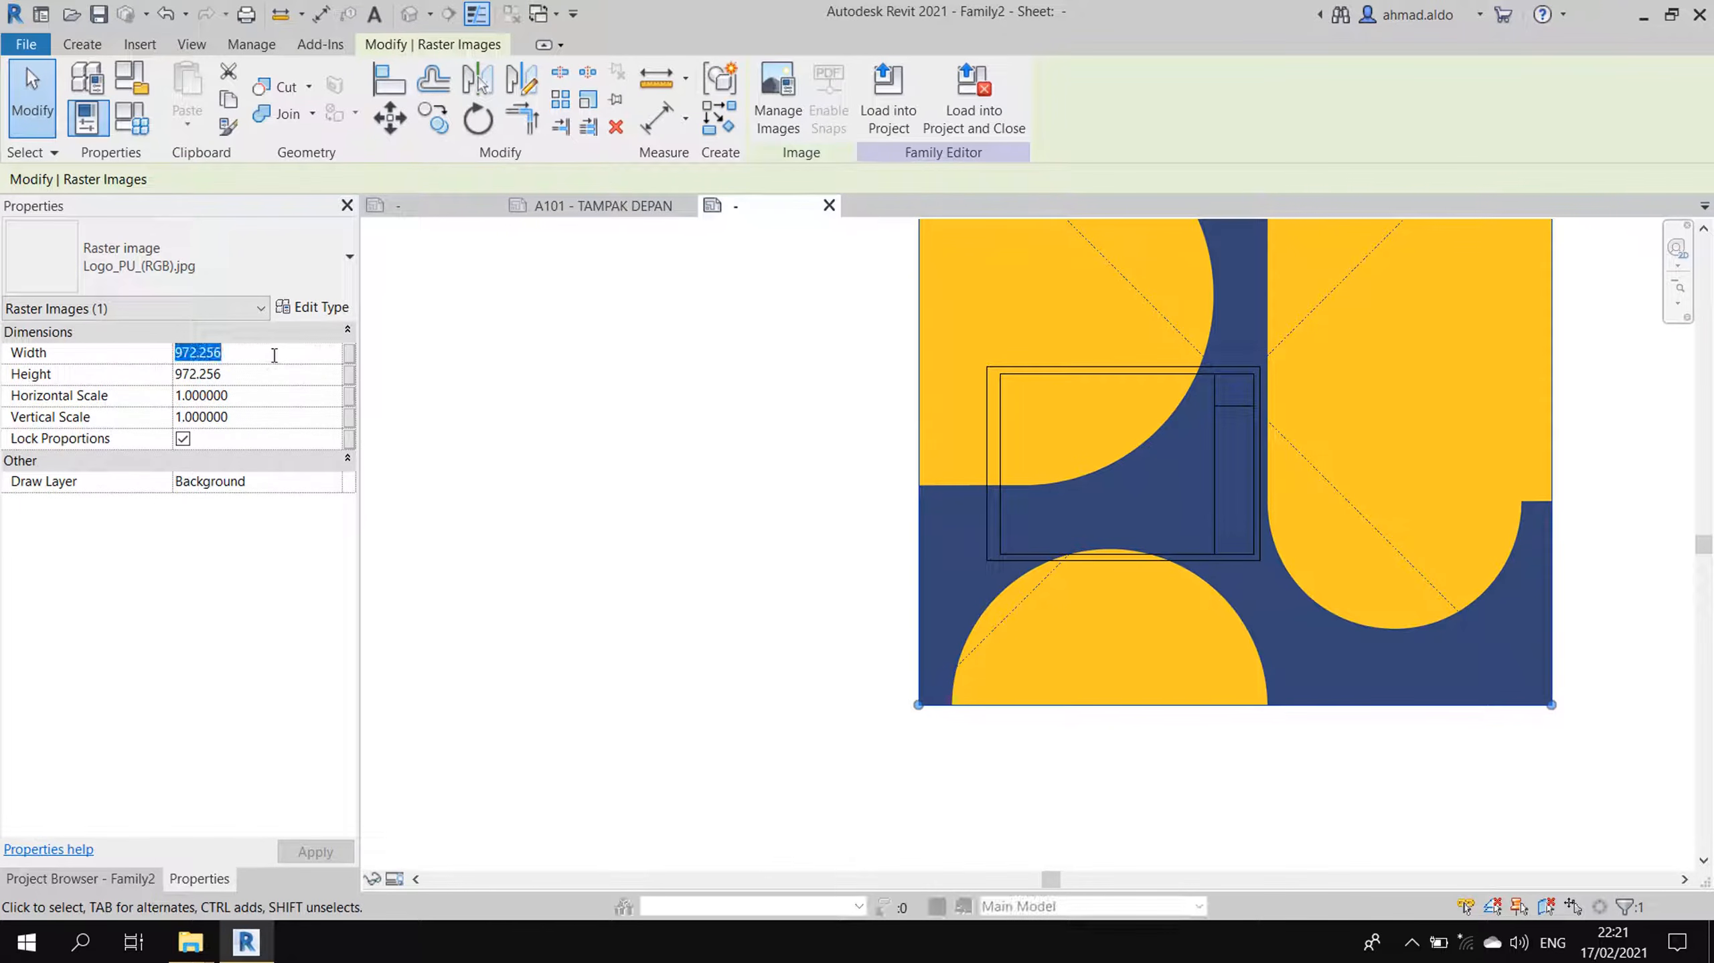
pyautogui.write('30')
pyautogui.press('Return')
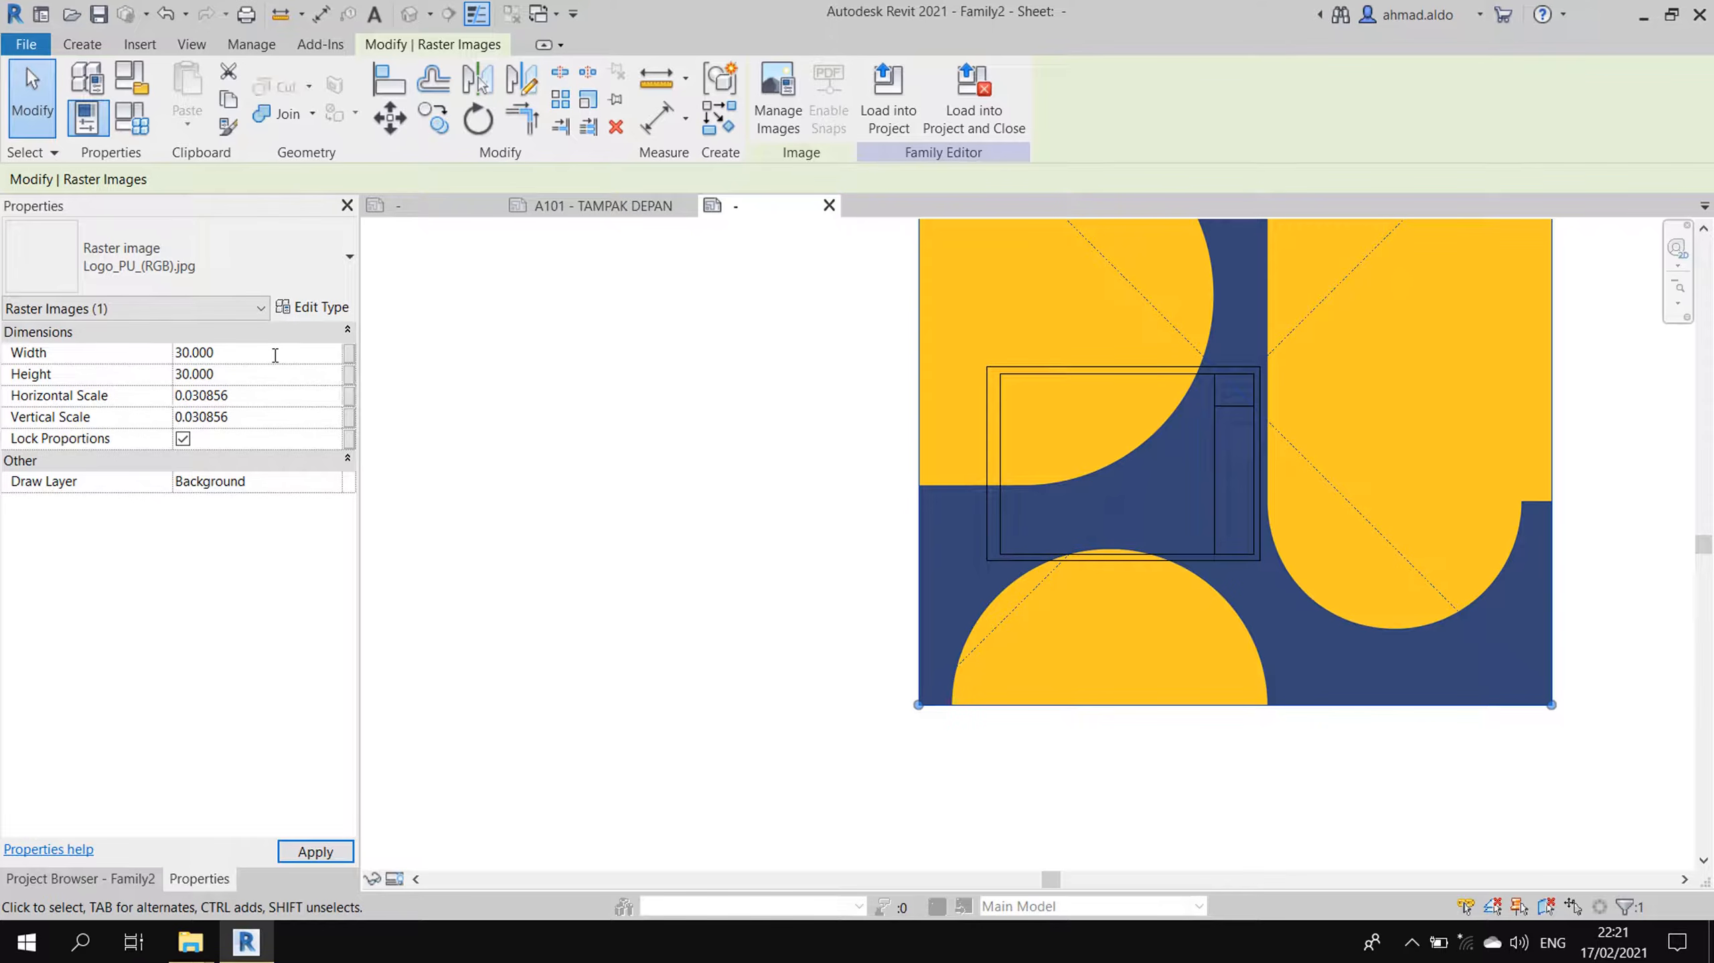
pyautogui.click(315, 851)
pyautogui.scroll(4, 1136, 482)
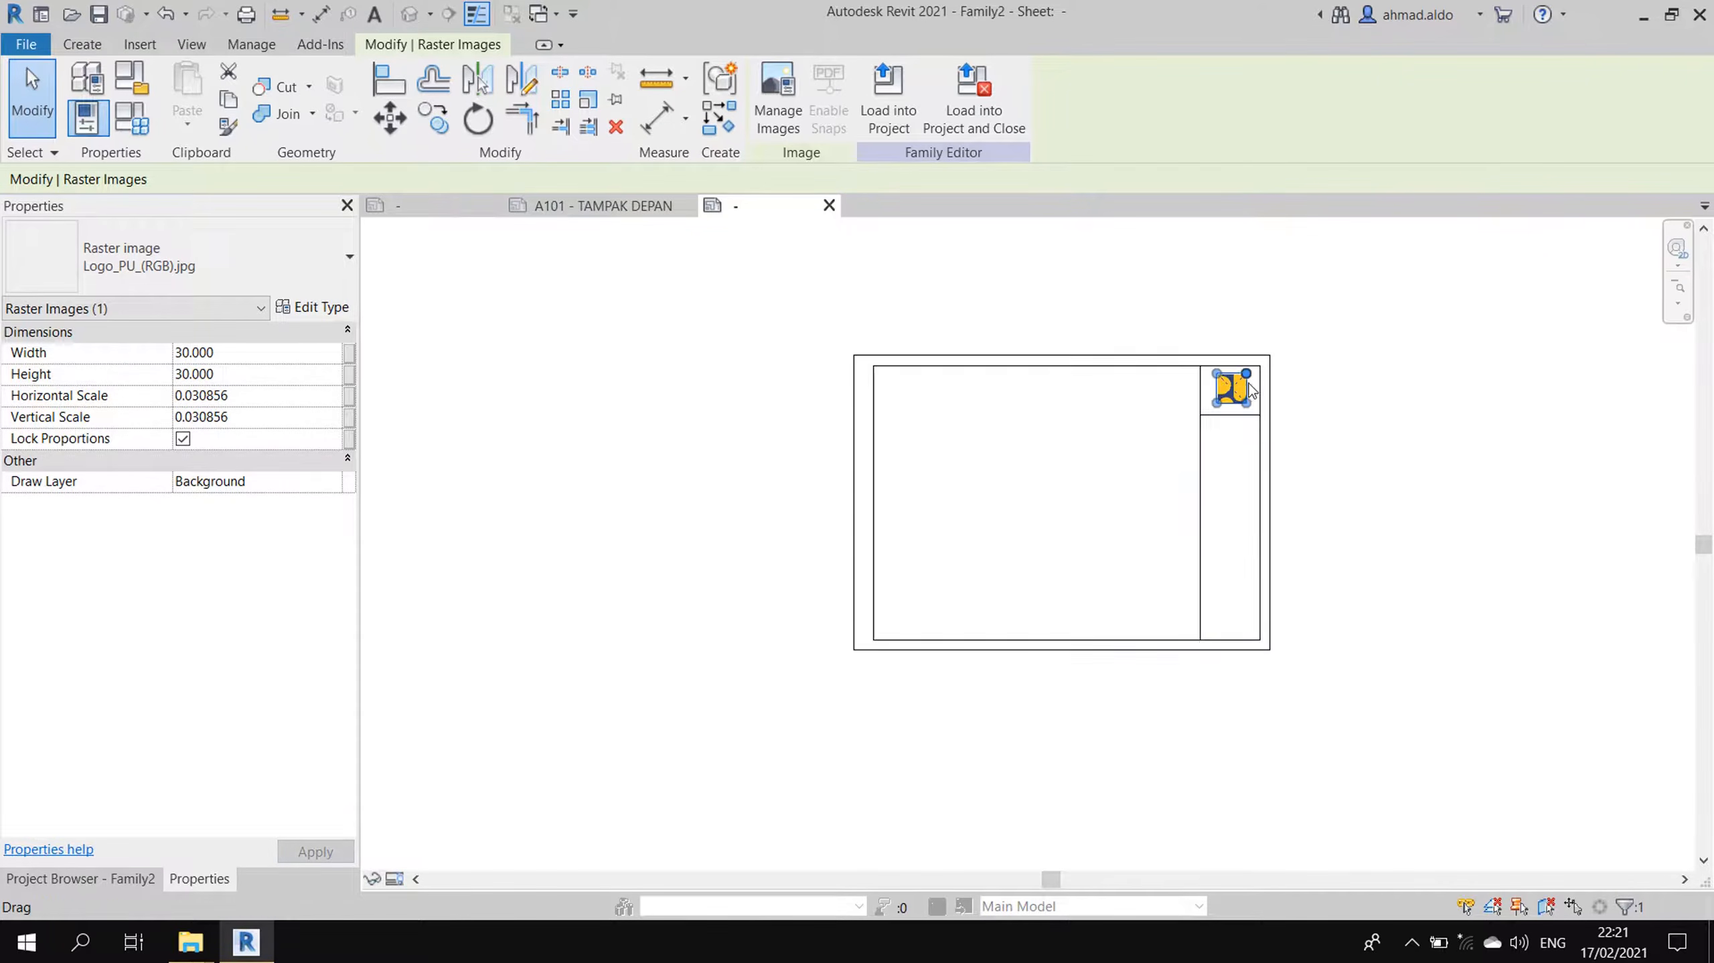
pyautogui.moveTo(1213, 397); pyautogui.dragTo(1214, 391)
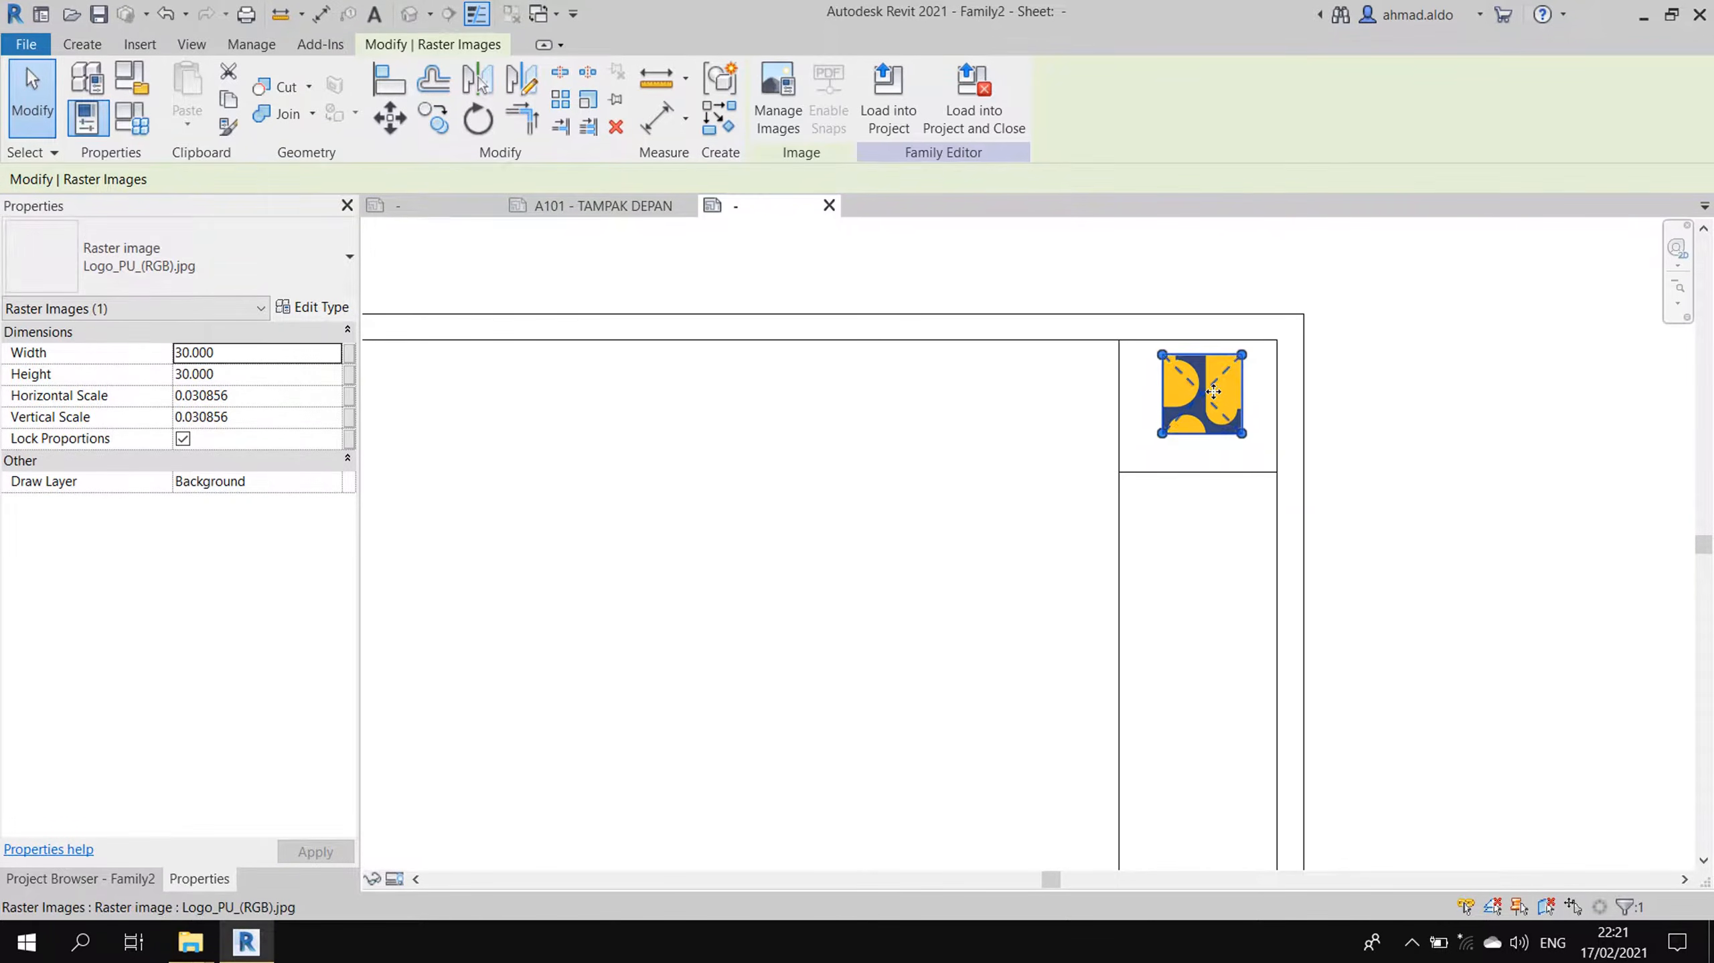
pyautogui.press('Escape')
pyautogui.scroll(-2, 1240, 383)
pyautogui.moveTo(1215, 454); pyautogui.dragTo(1276, 410, button='middle')
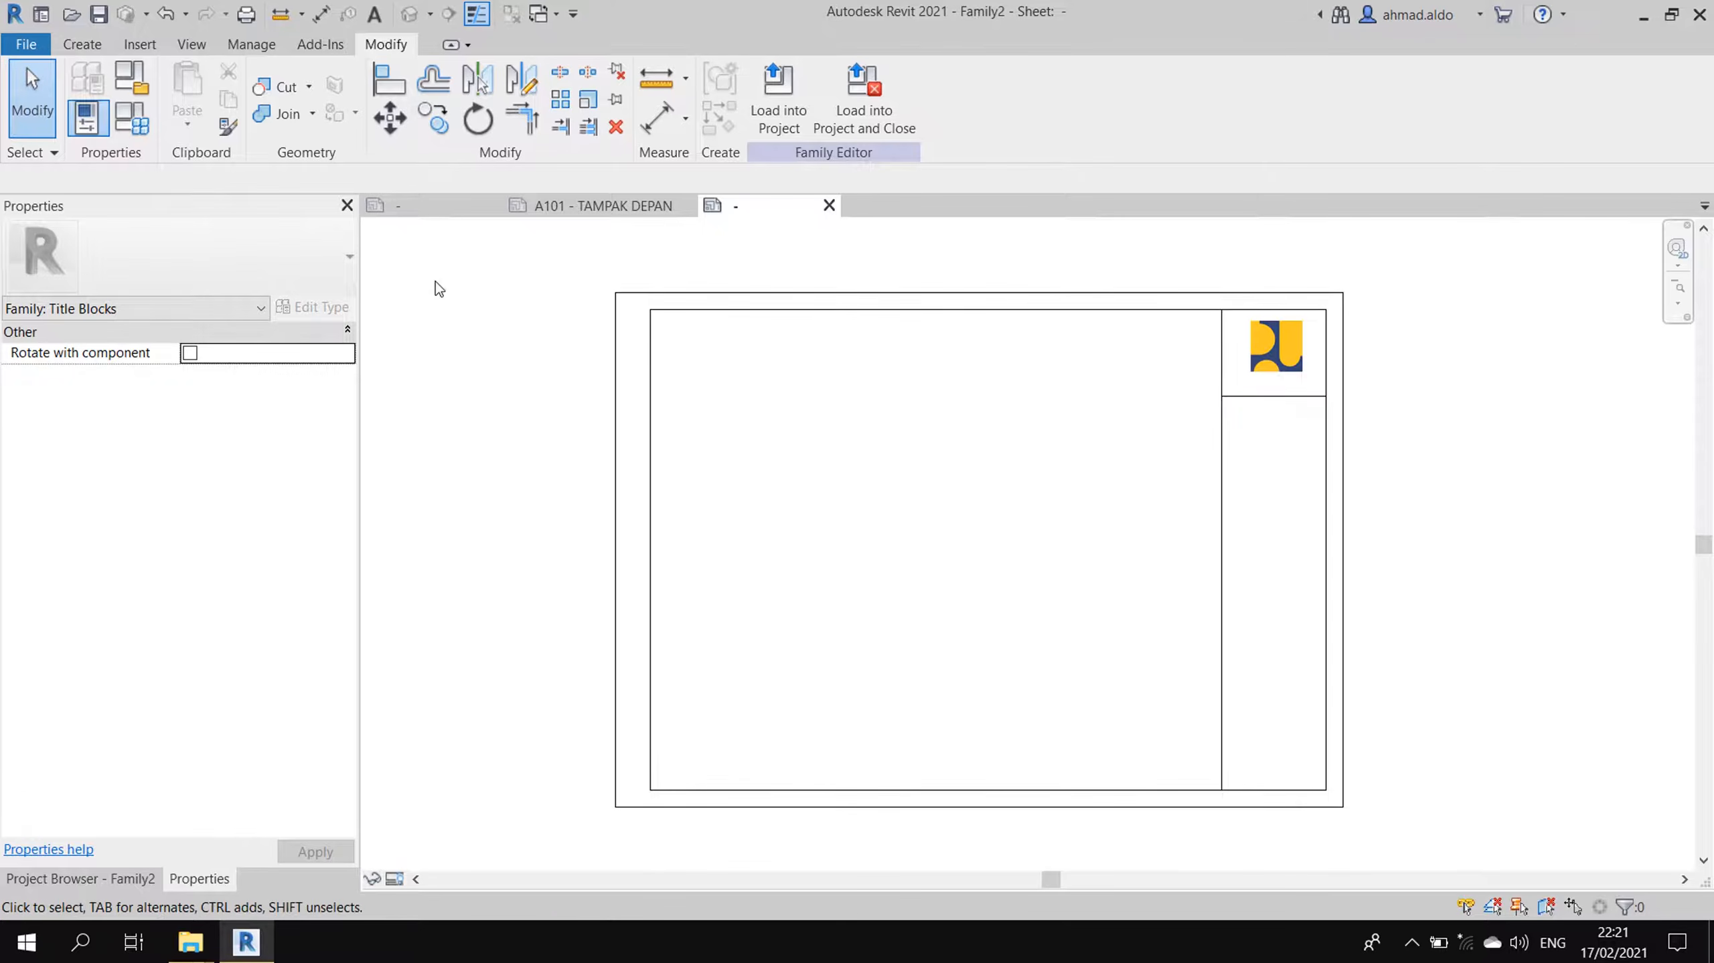
pyautogui.scroll(4, 1268, 384)
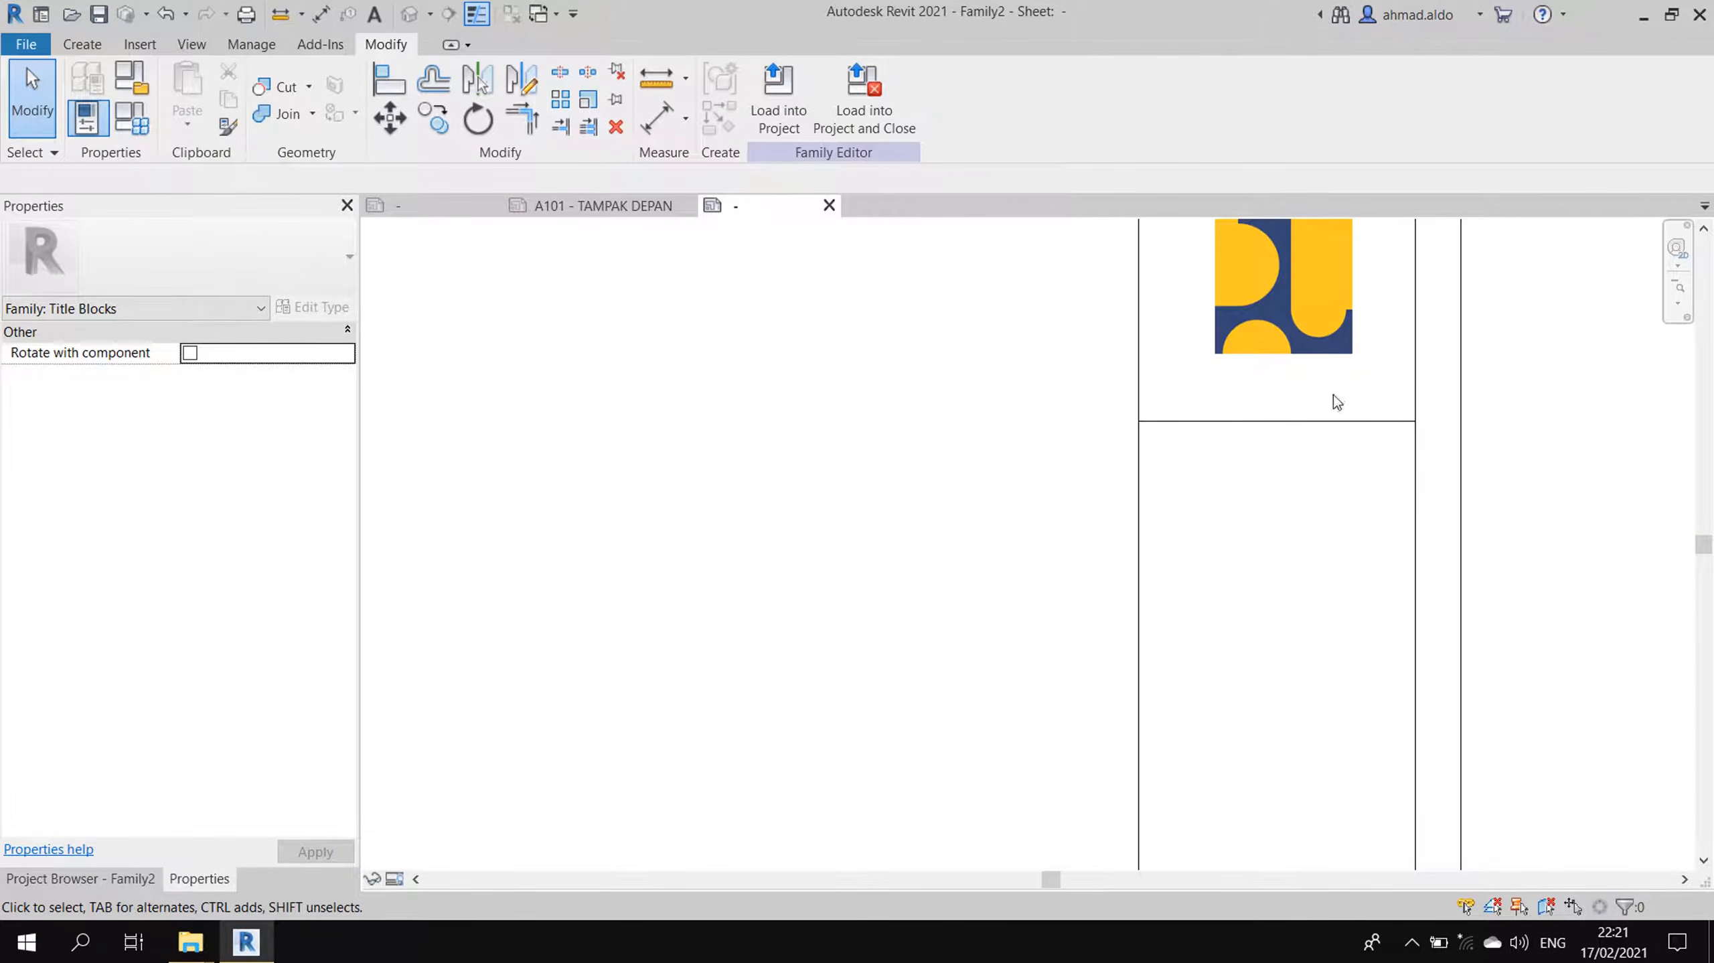
pyautogui.scroll(-5, 1058, 371)
pyautogui.moveTo(1056, 440); pyautogui.dragTo(1102, 445, button='middle')
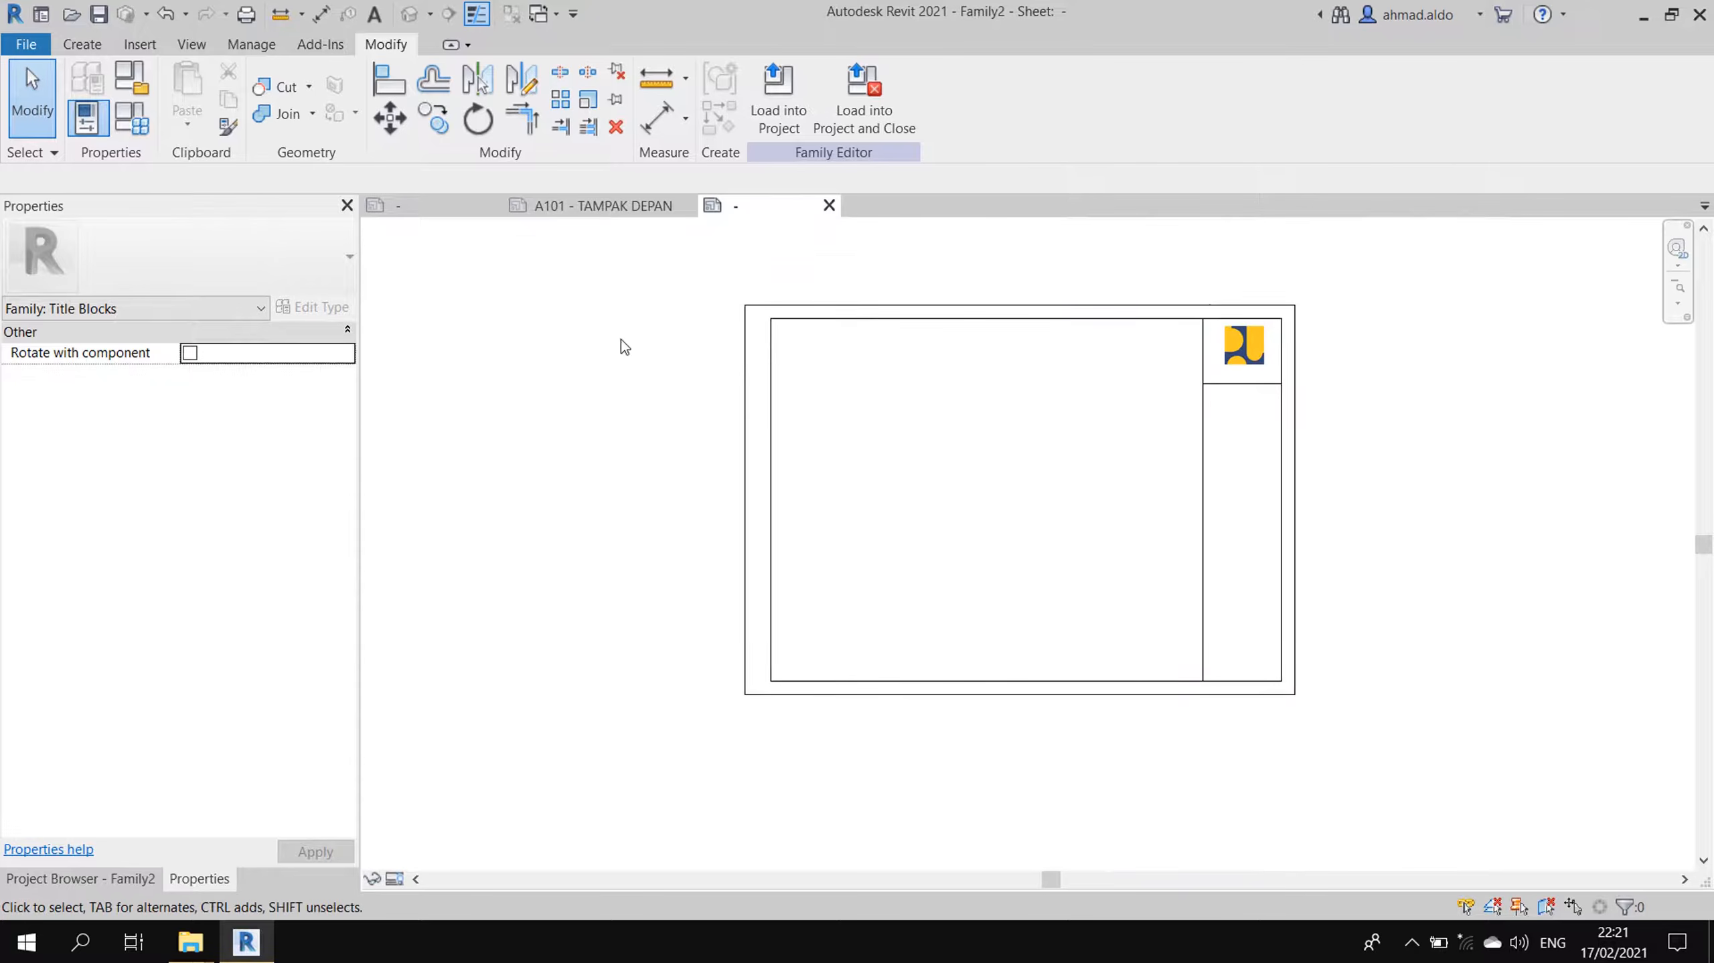
pyautogui.click(401, 204)
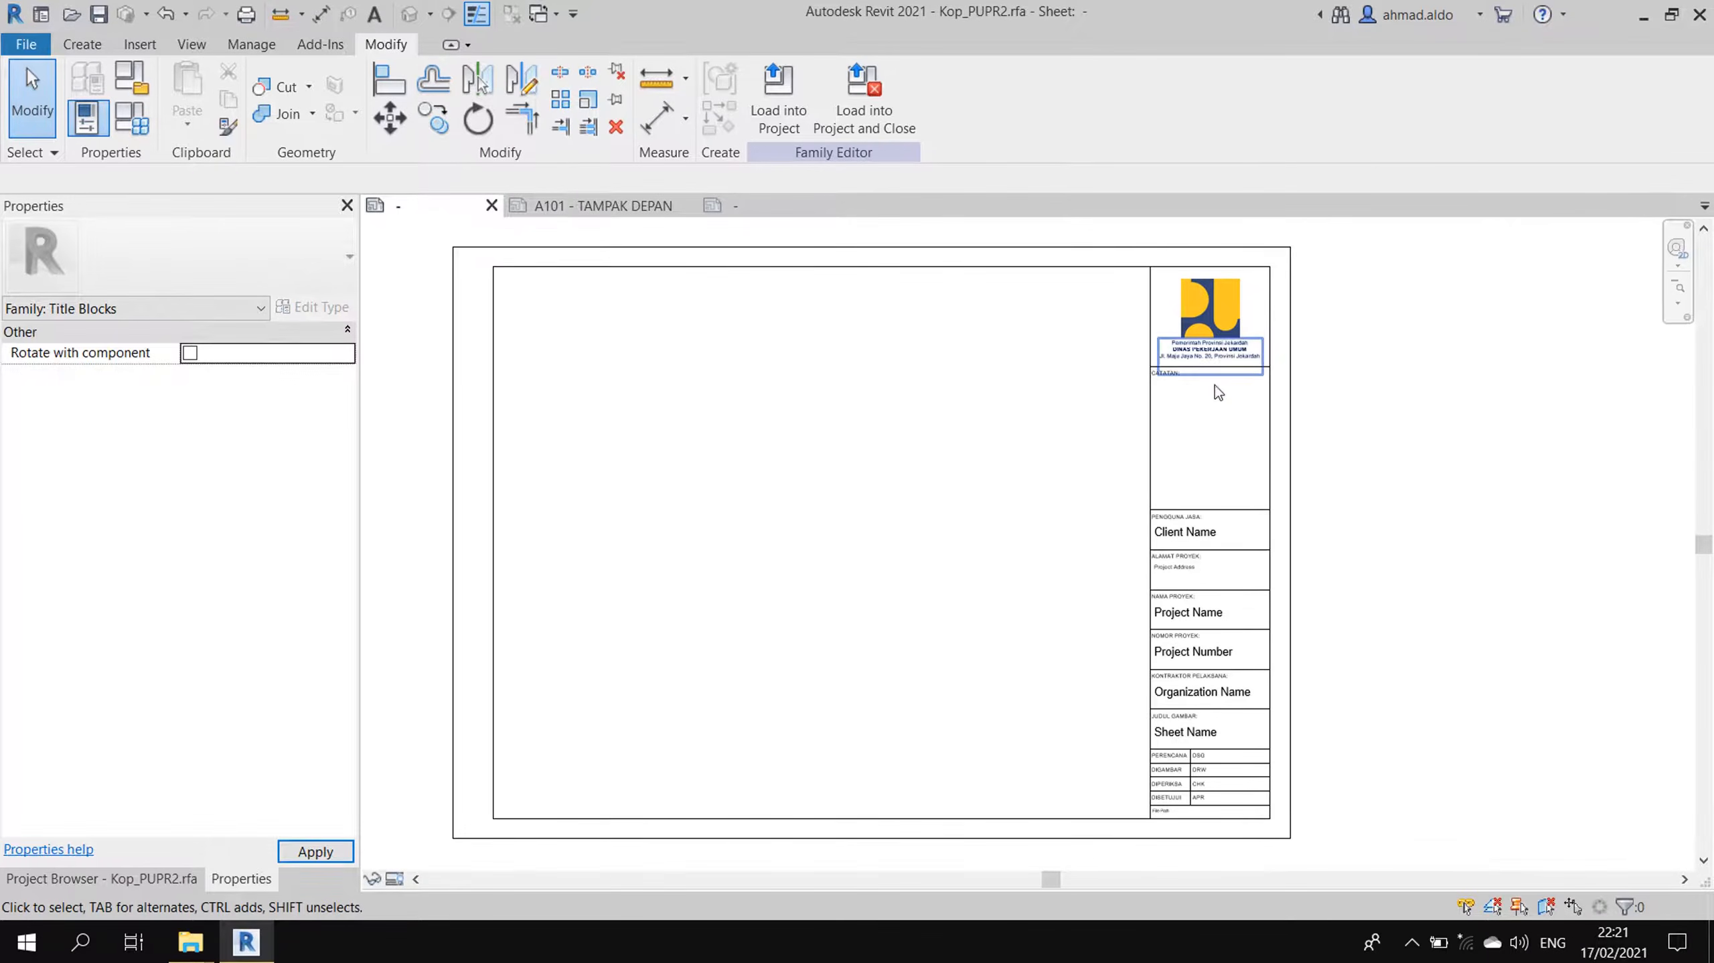
pyautogui.scroll(2, 1215, 384)
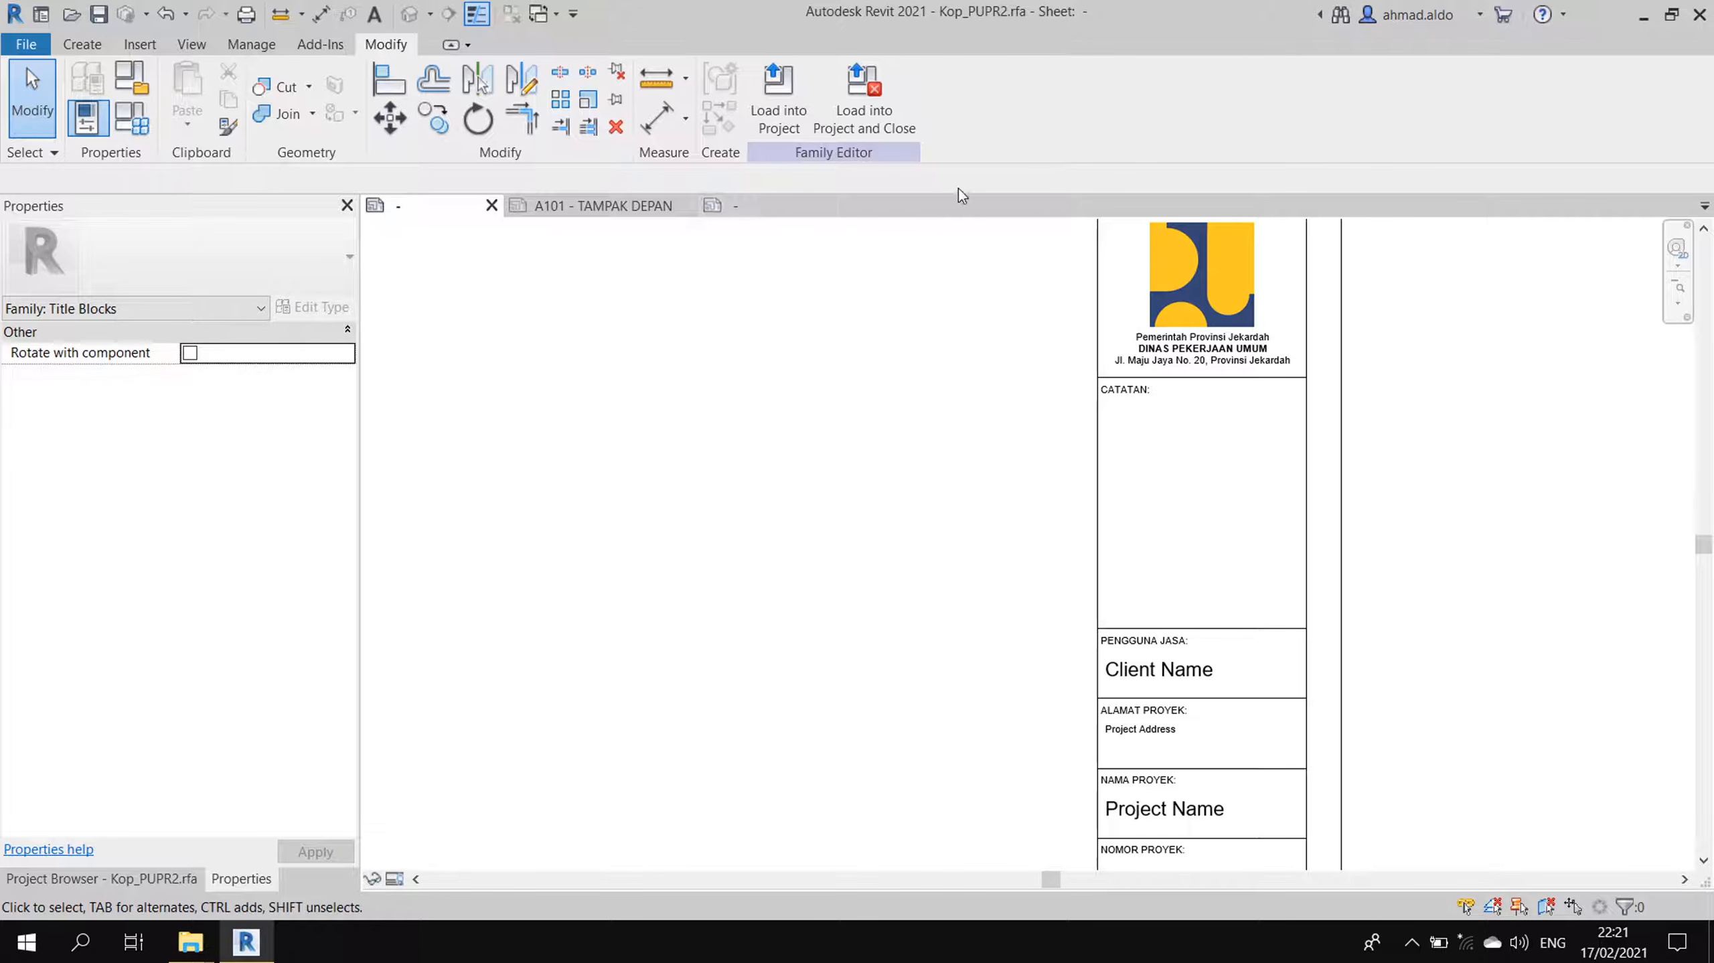
pyautogui.scroll(4, 1207, 351)
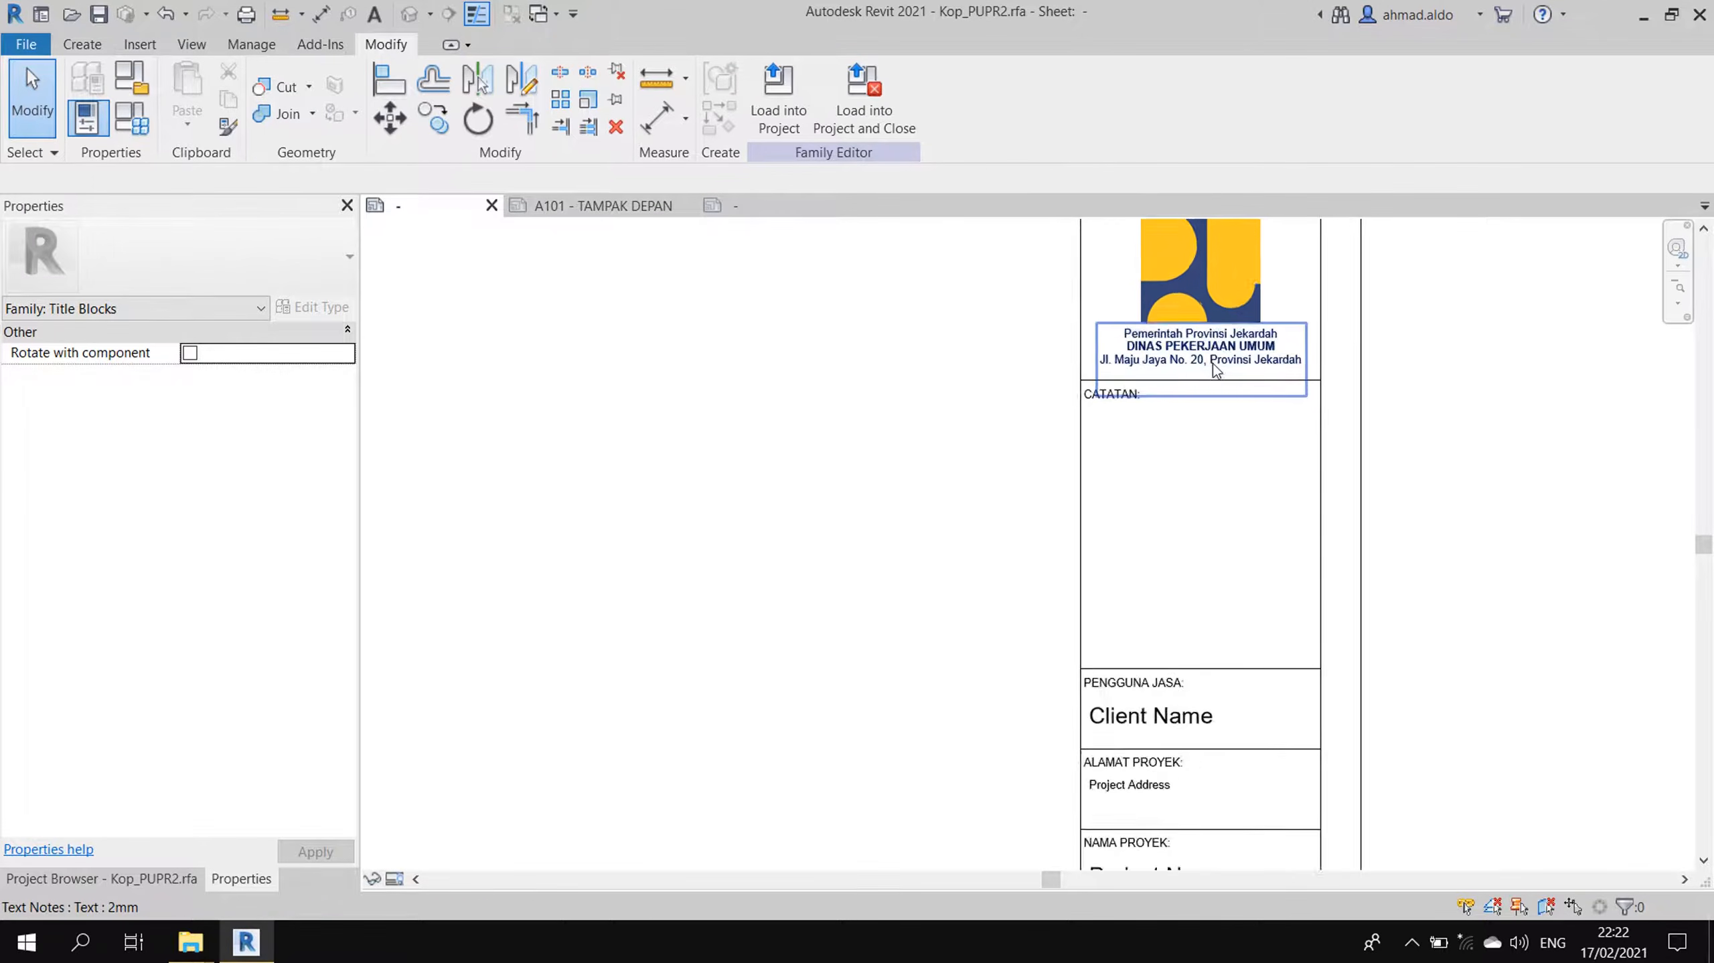
pyautogui.scroll(1, 1200, 412)
pyautogui.doubleClick(1200, 412)
pyautogui.hotkey('ctrl', 'c')
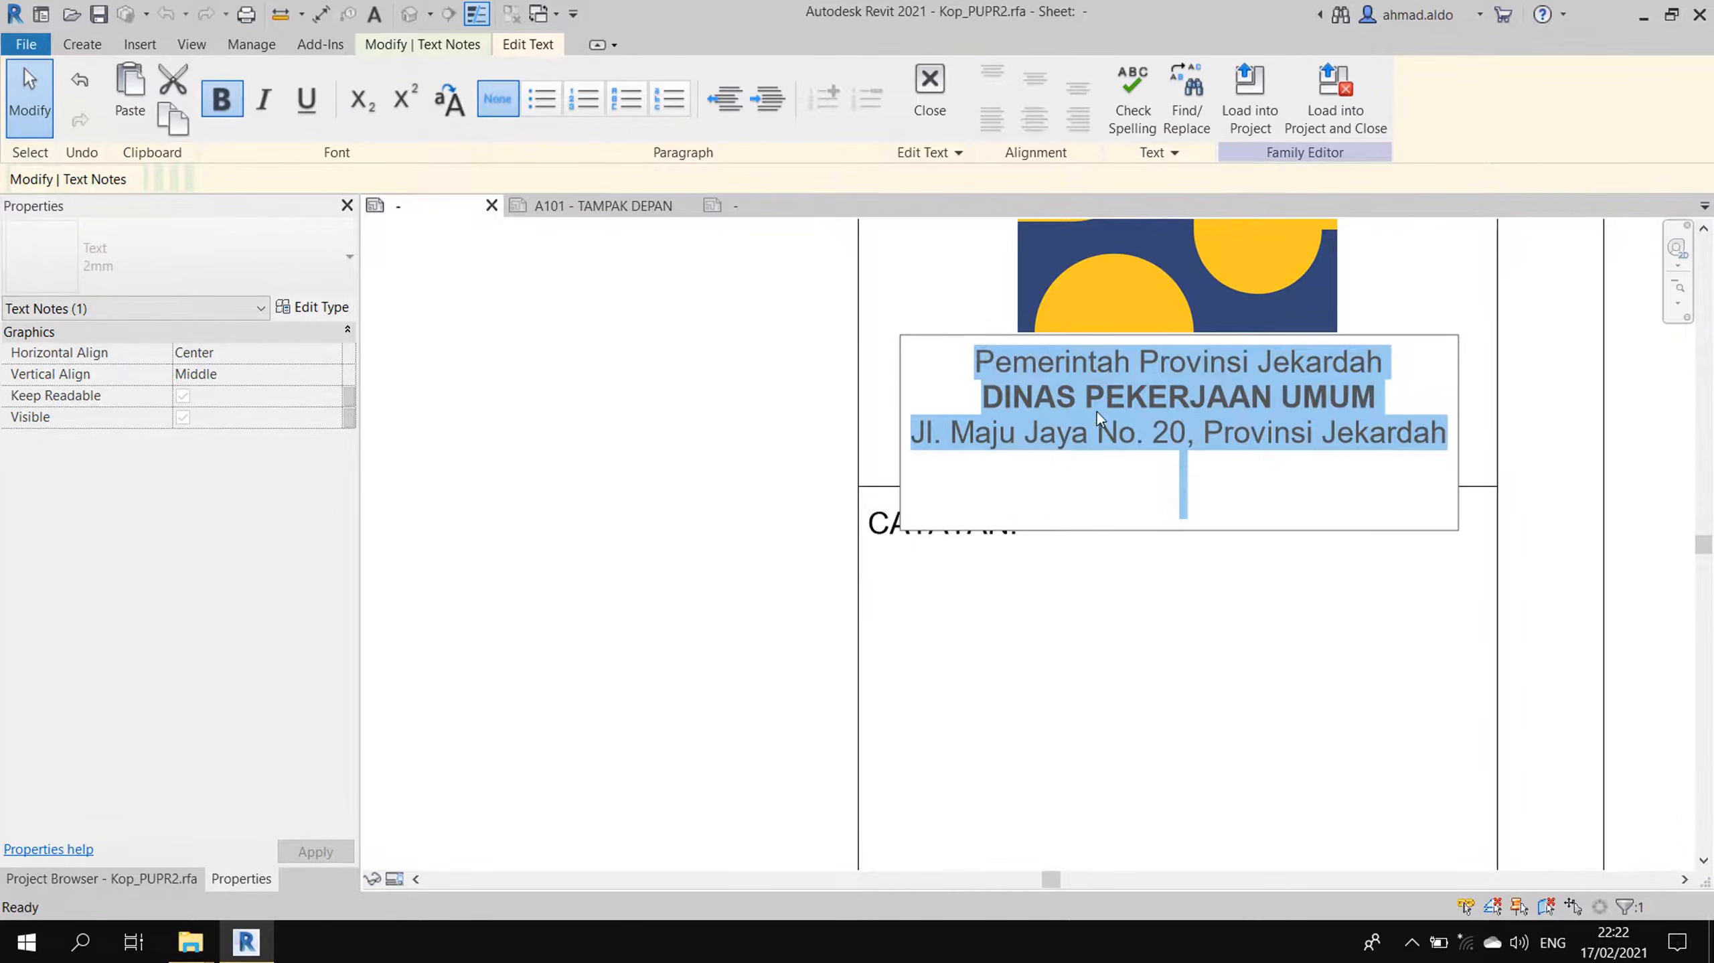
pyautogui.press('Escape')
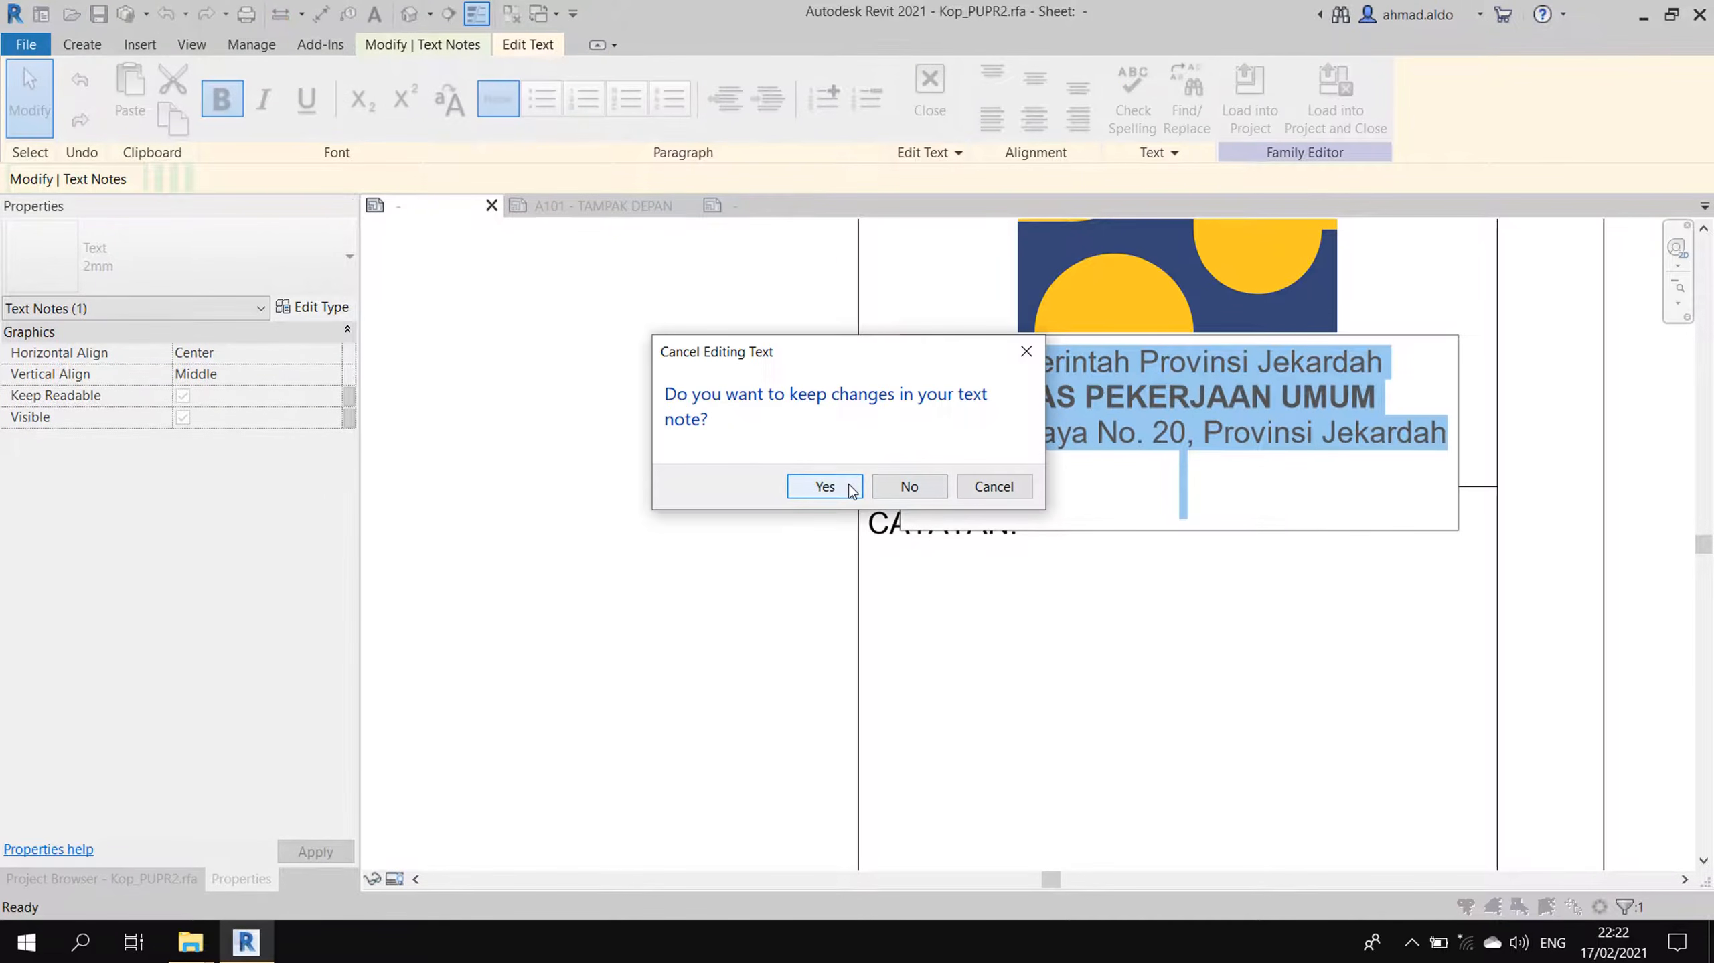
pyautogui.click(844, 485)
pyautogui.press('Escape')
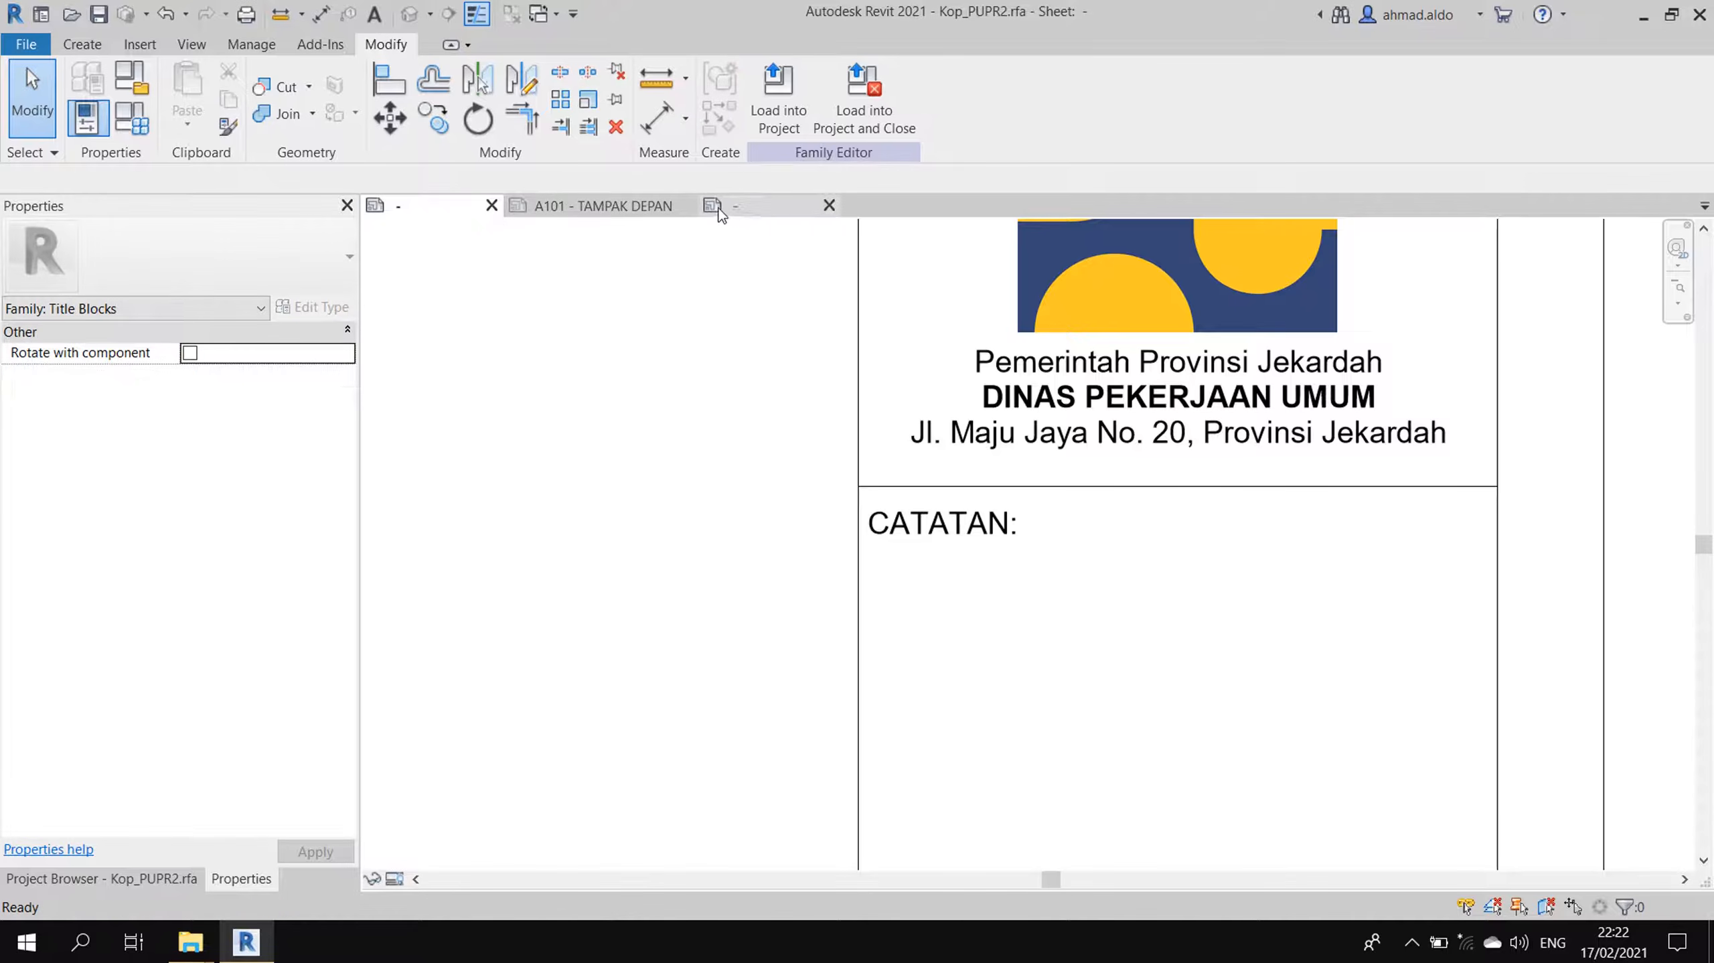
pyautogui.click(750, 208)
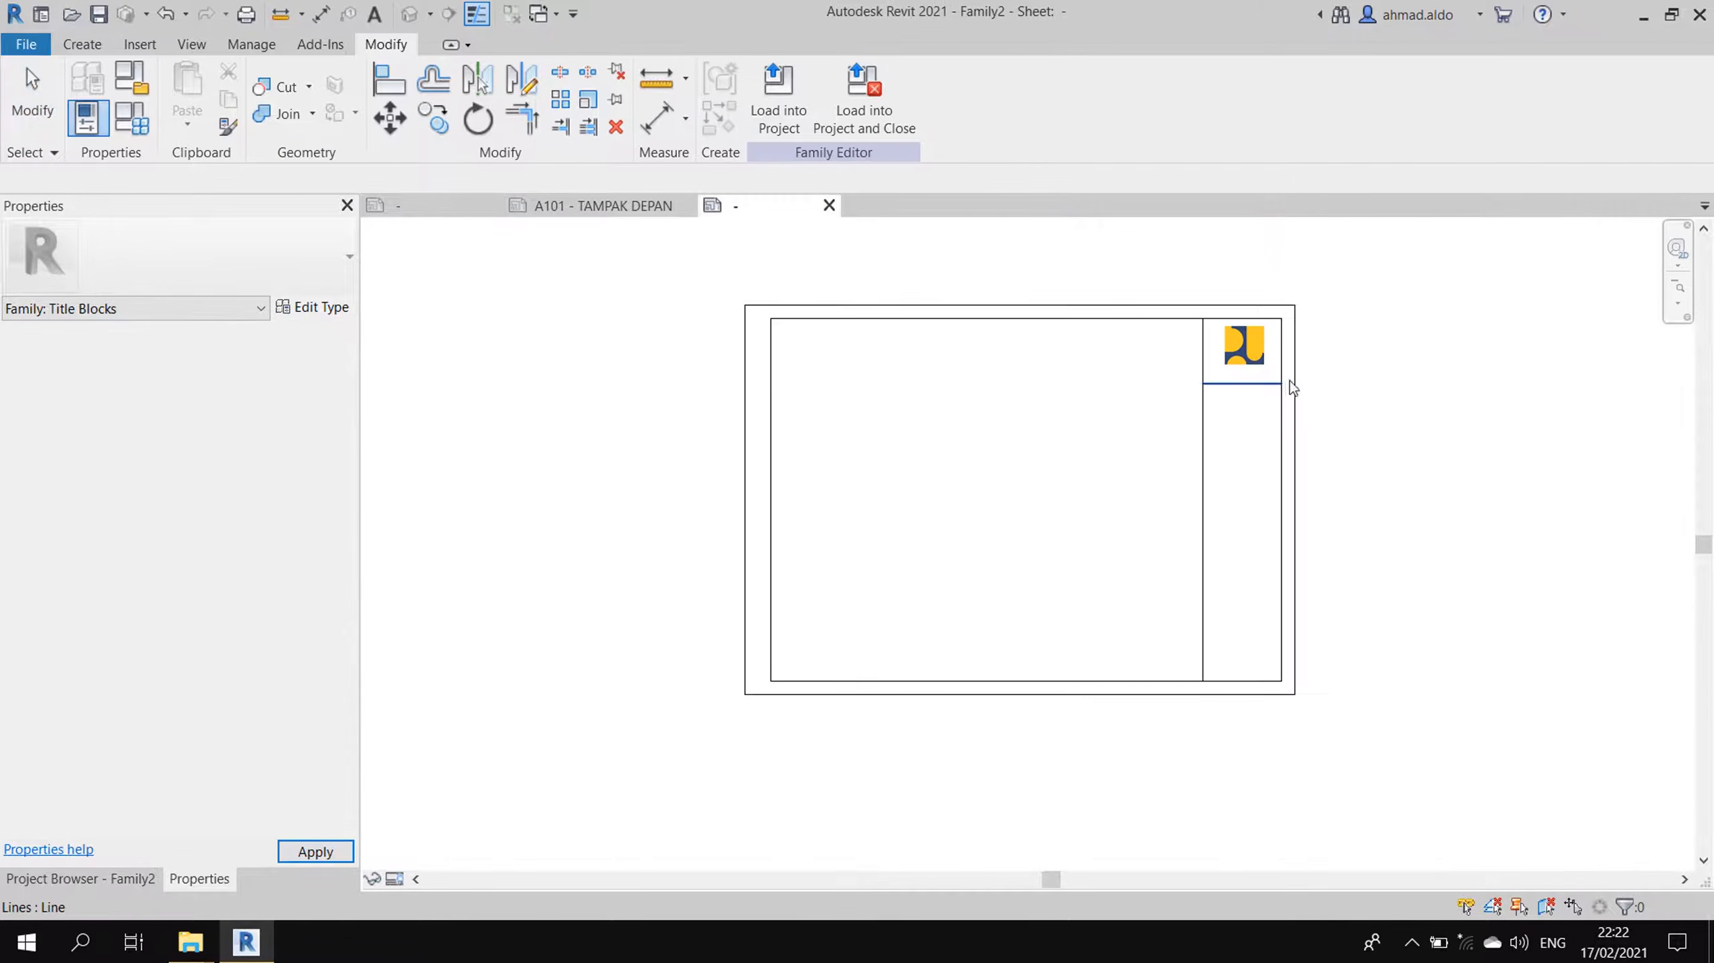
# - Place a middle-aligned test text 'aaaa' below the logo, then undo it
pyautogui.click(1268, 356)
pyautogui.scroll(5, 1267, 354)
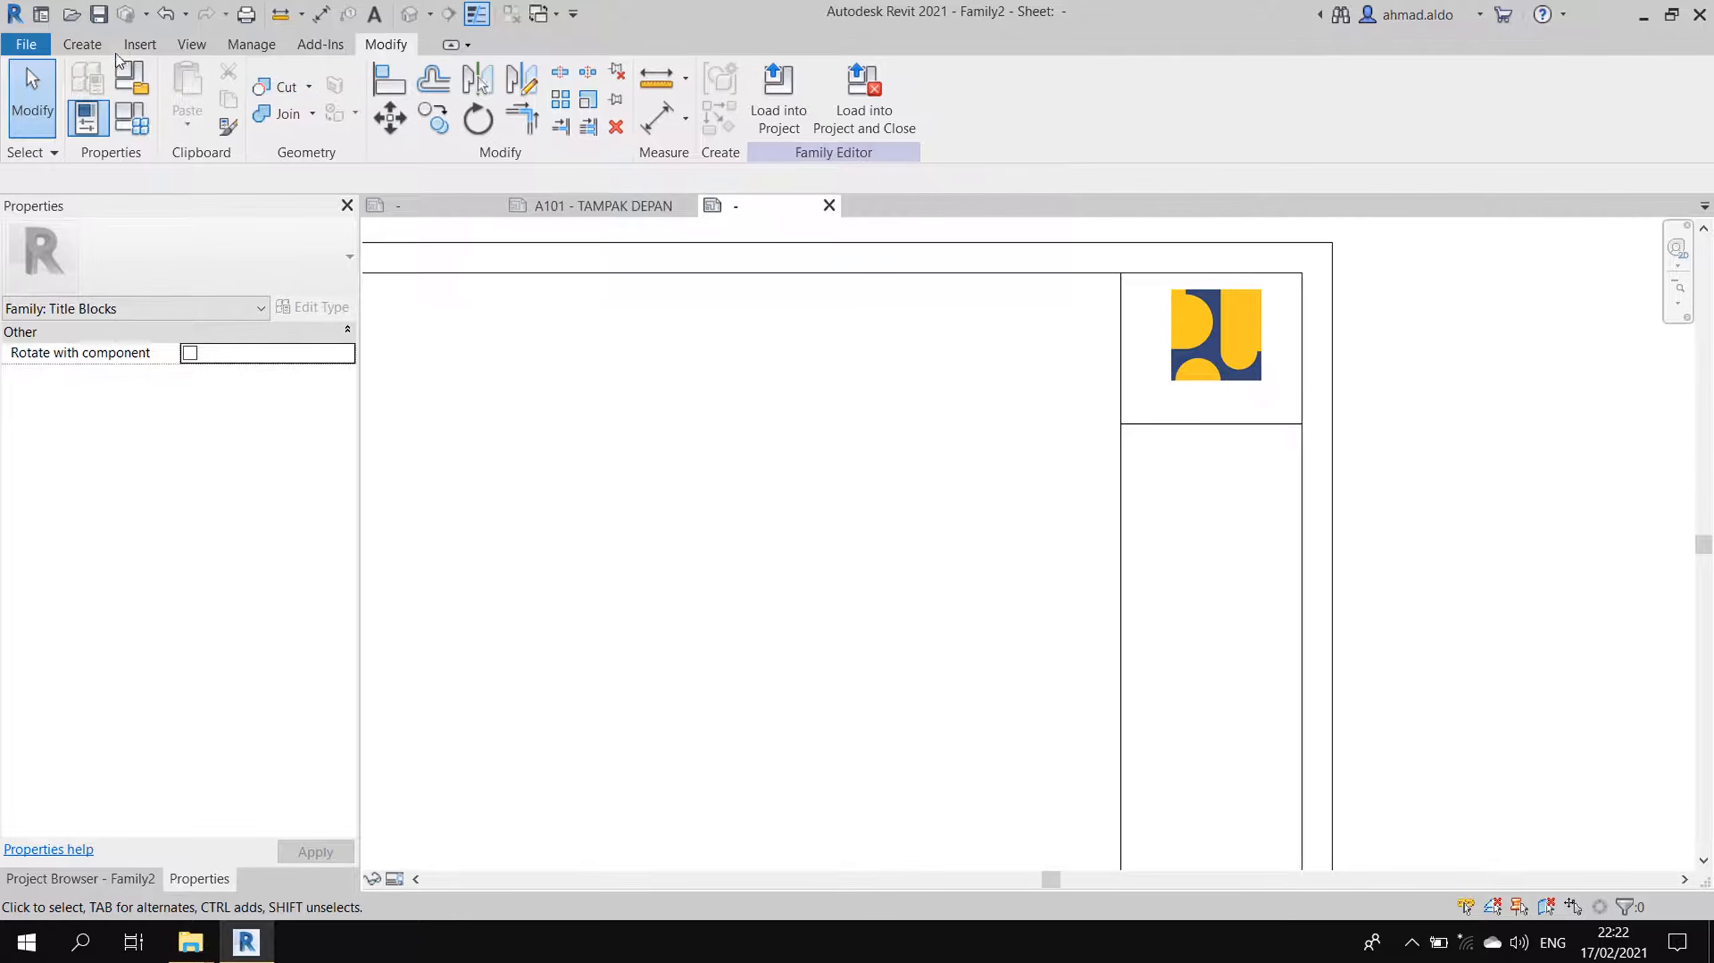
pyautogui.click(82, 43)
pyautogui.click(844, 111)
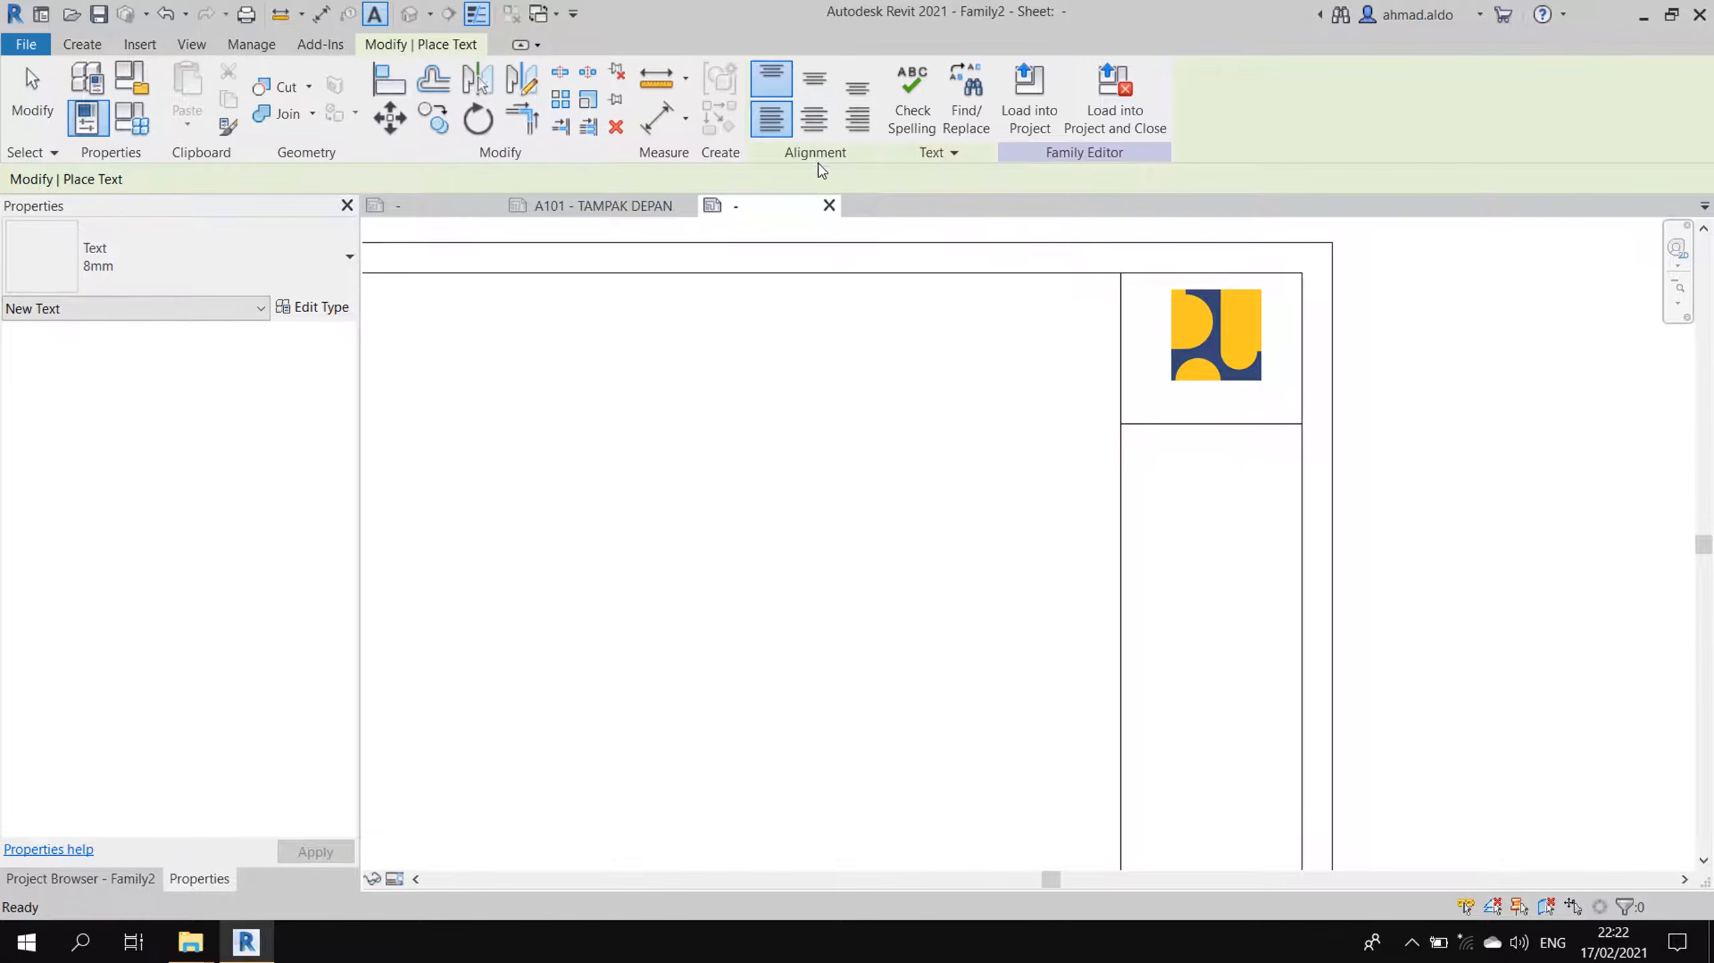
pyautogui.click(814, 78)
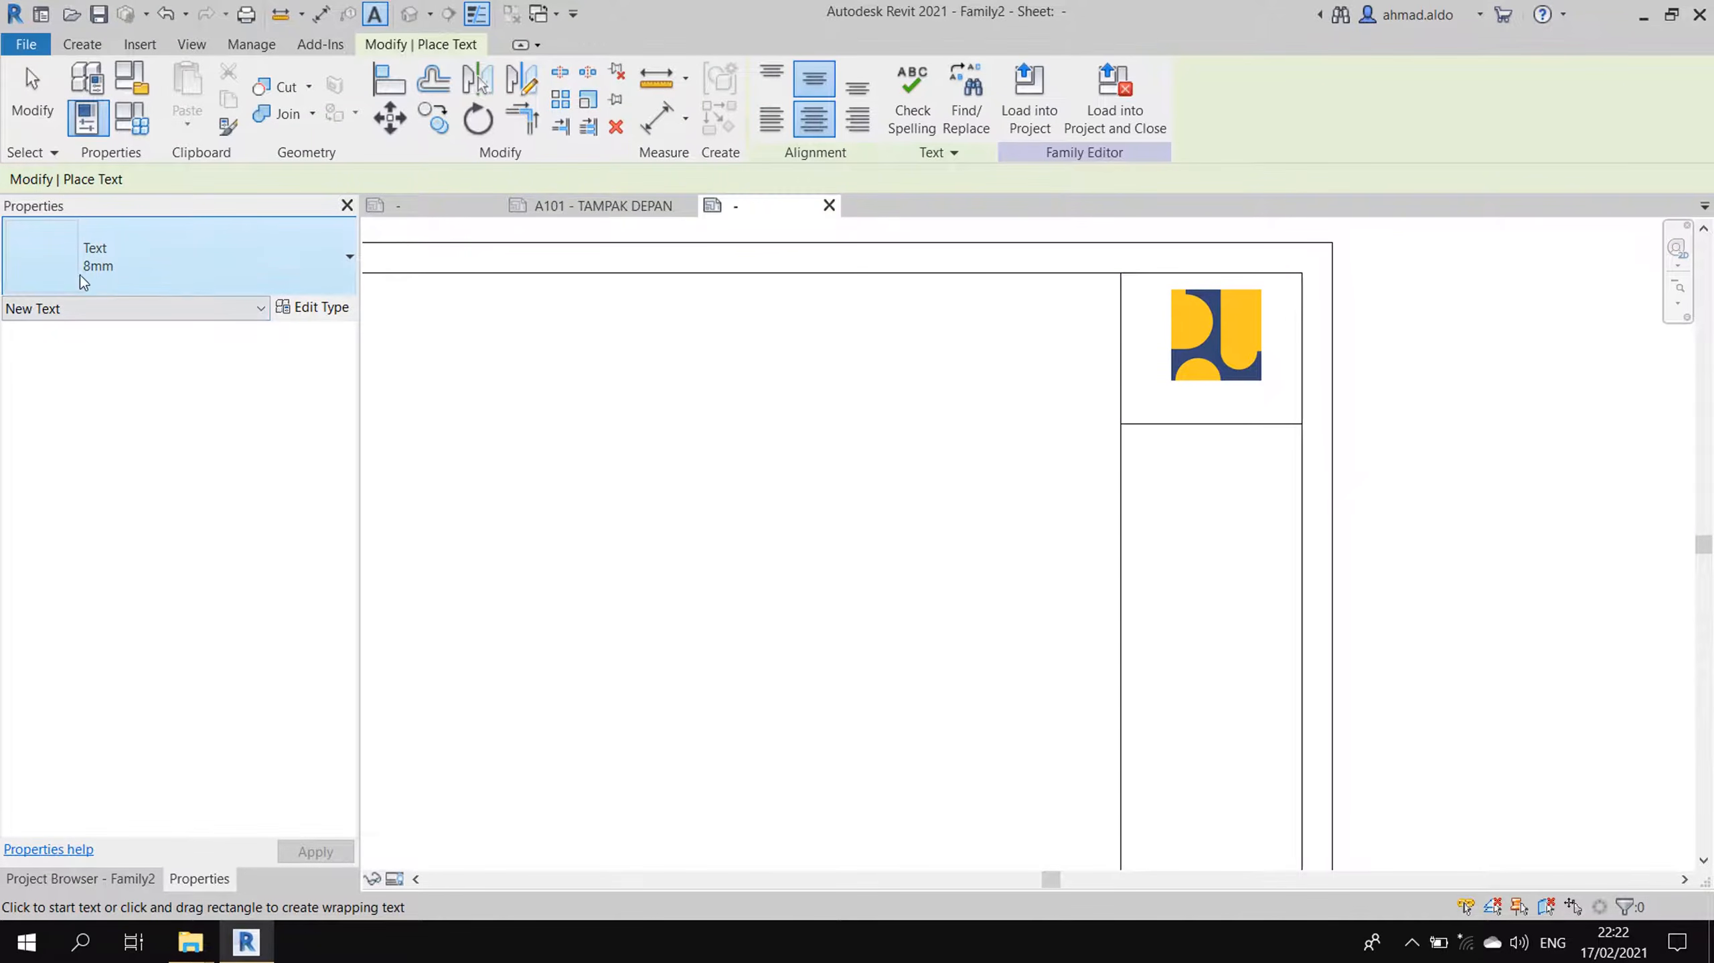
pyautogui.click(1154, 403)
pyautogui.write('aaaa')
pyautogui.click(1207, 447)
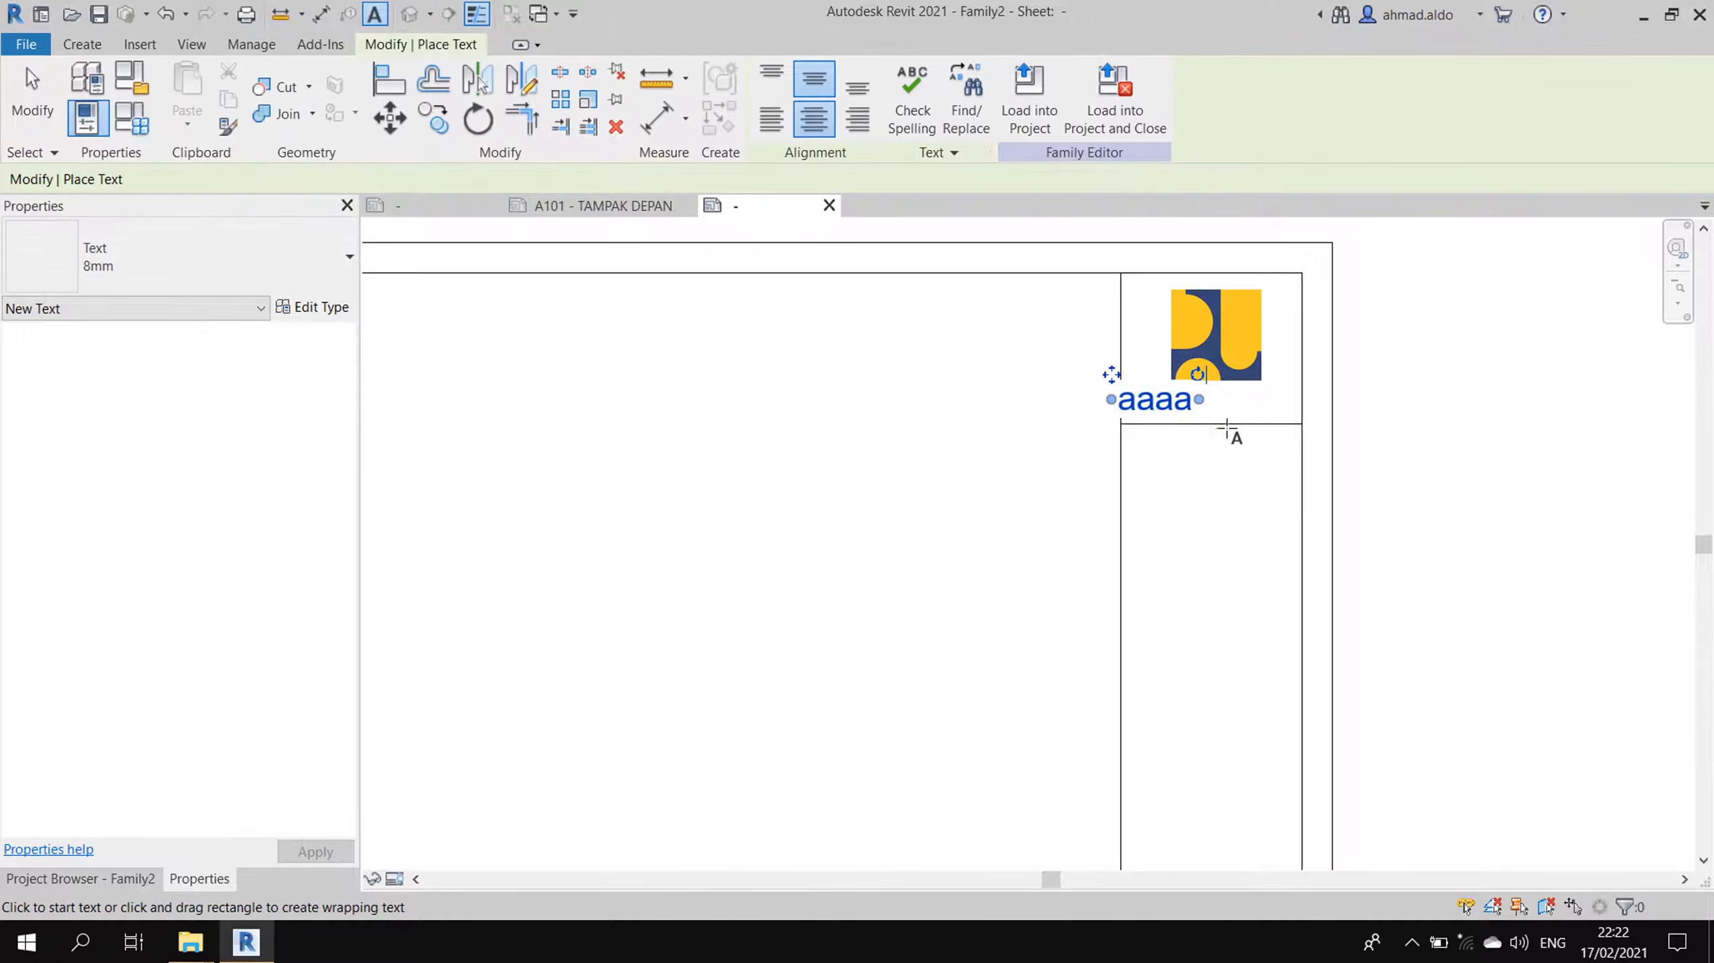
pyautogui.hotkey('ctrl', 'z')
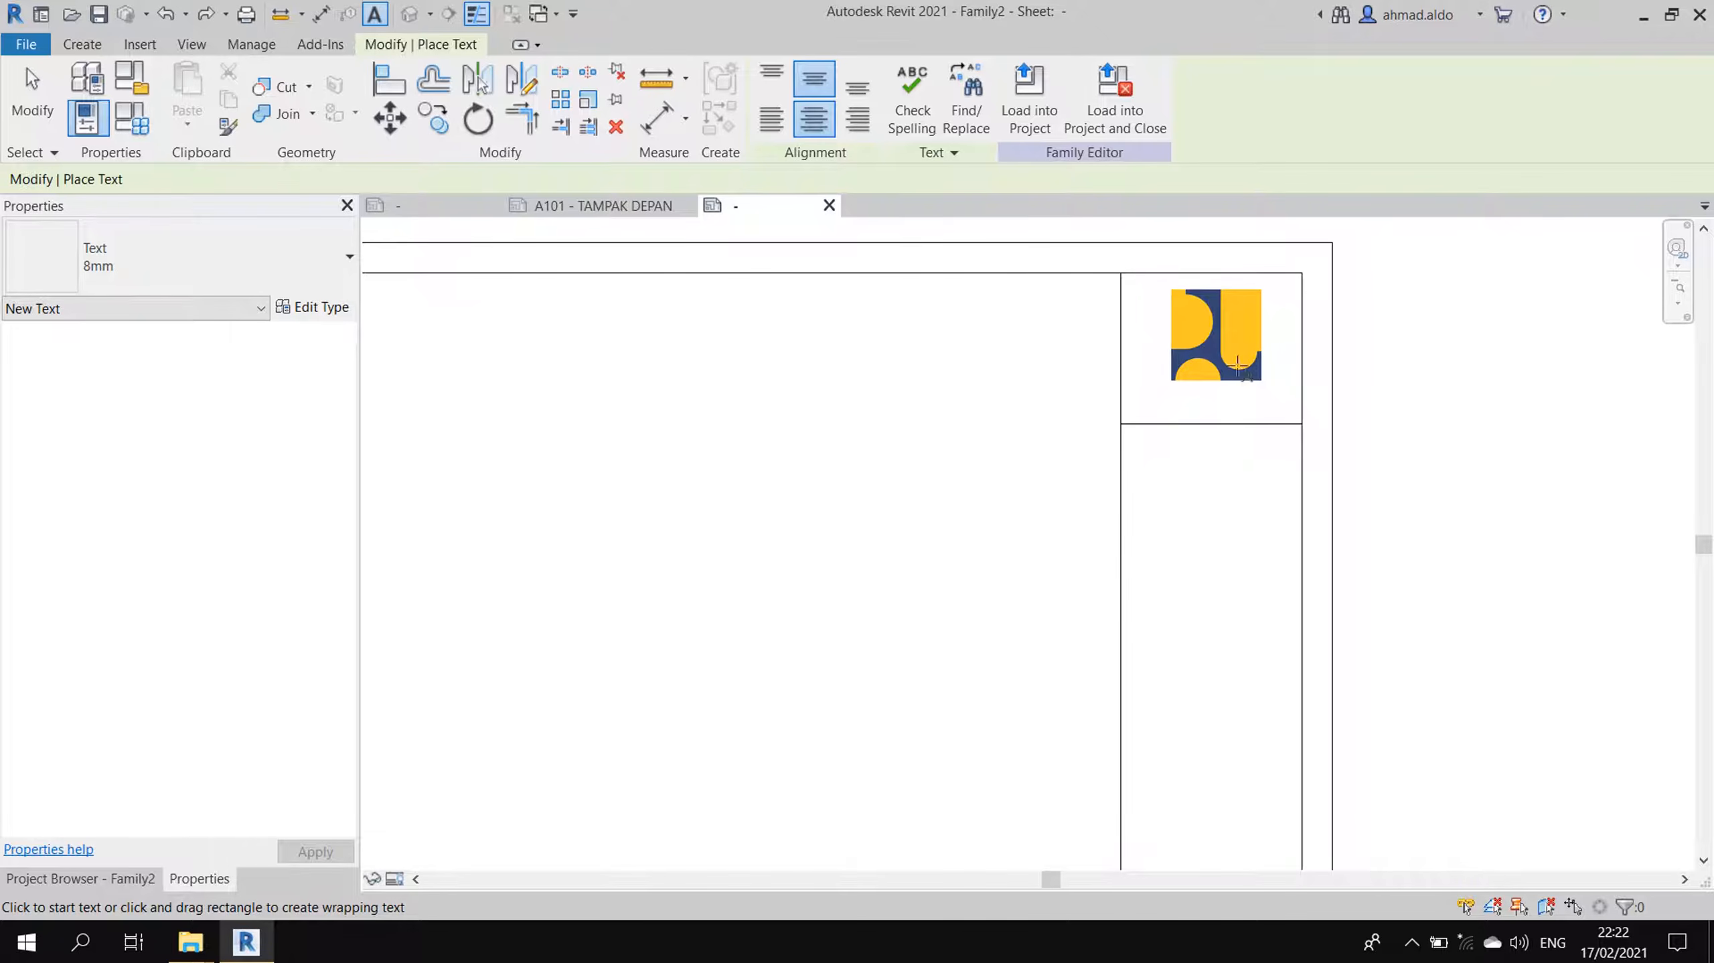
# - Duplicate the 8mm text type as 2mm with text size 2 and leader/border offset 1
pyautogui.click(332, 306)
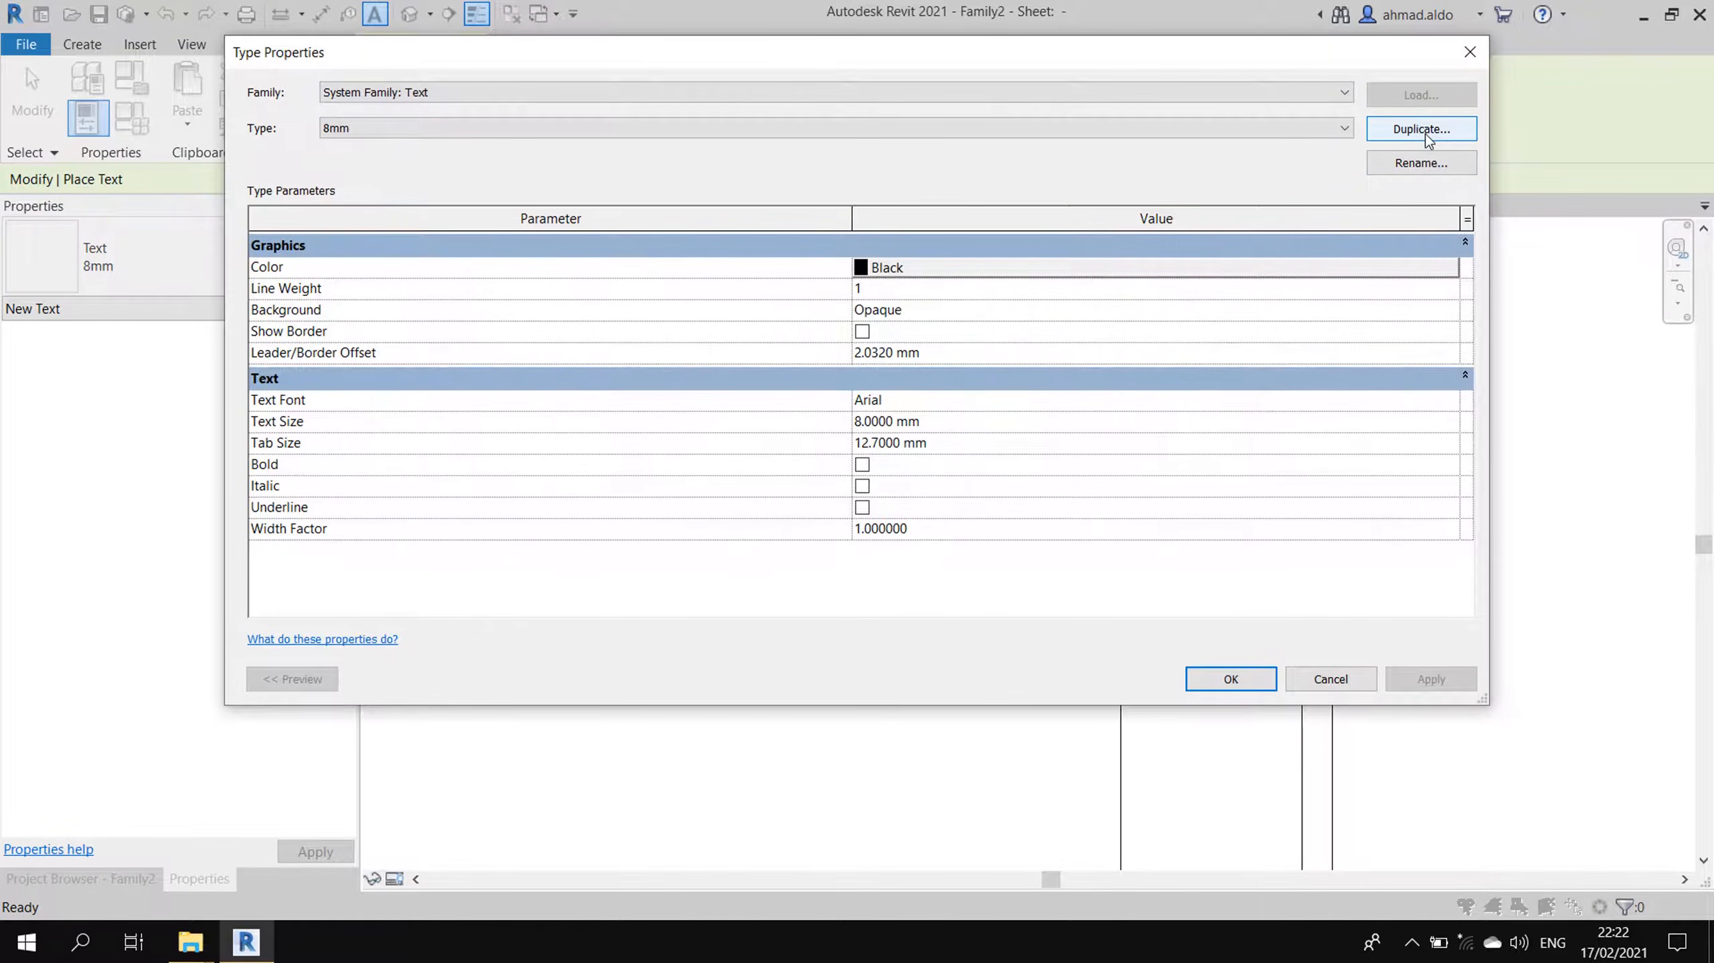
pyautogui.click(1425, 131)
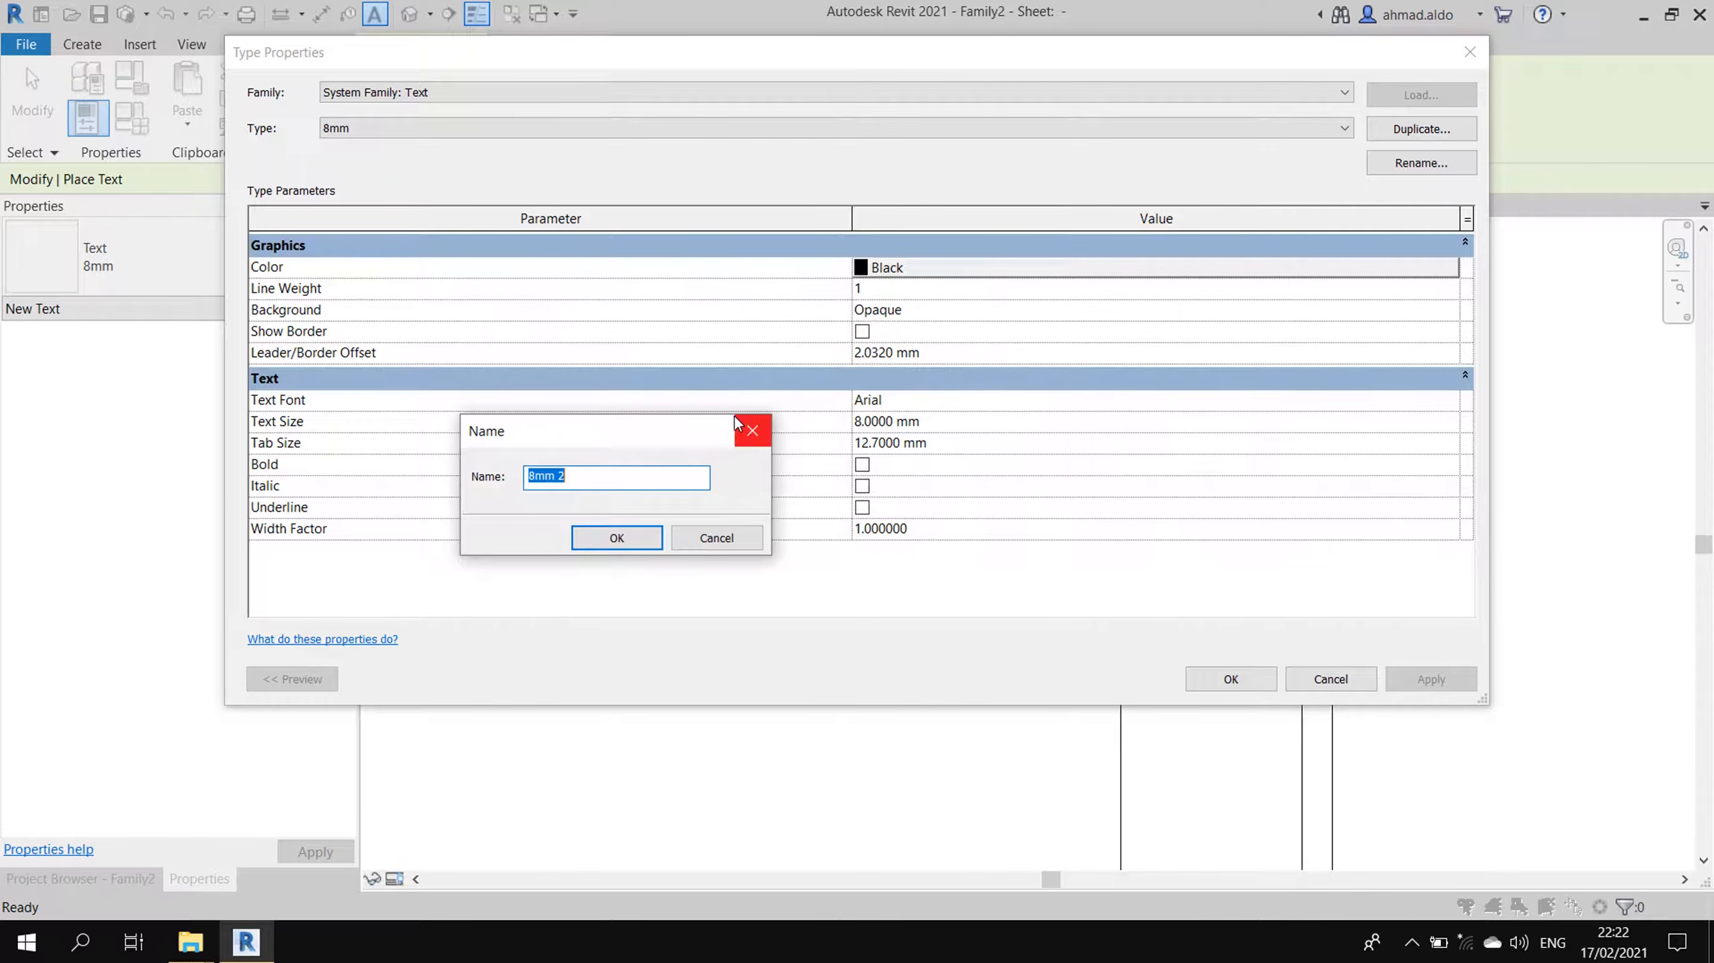
pyautogui.write('2M')
pyautogui.write('m')
pyautogui.press('Return')
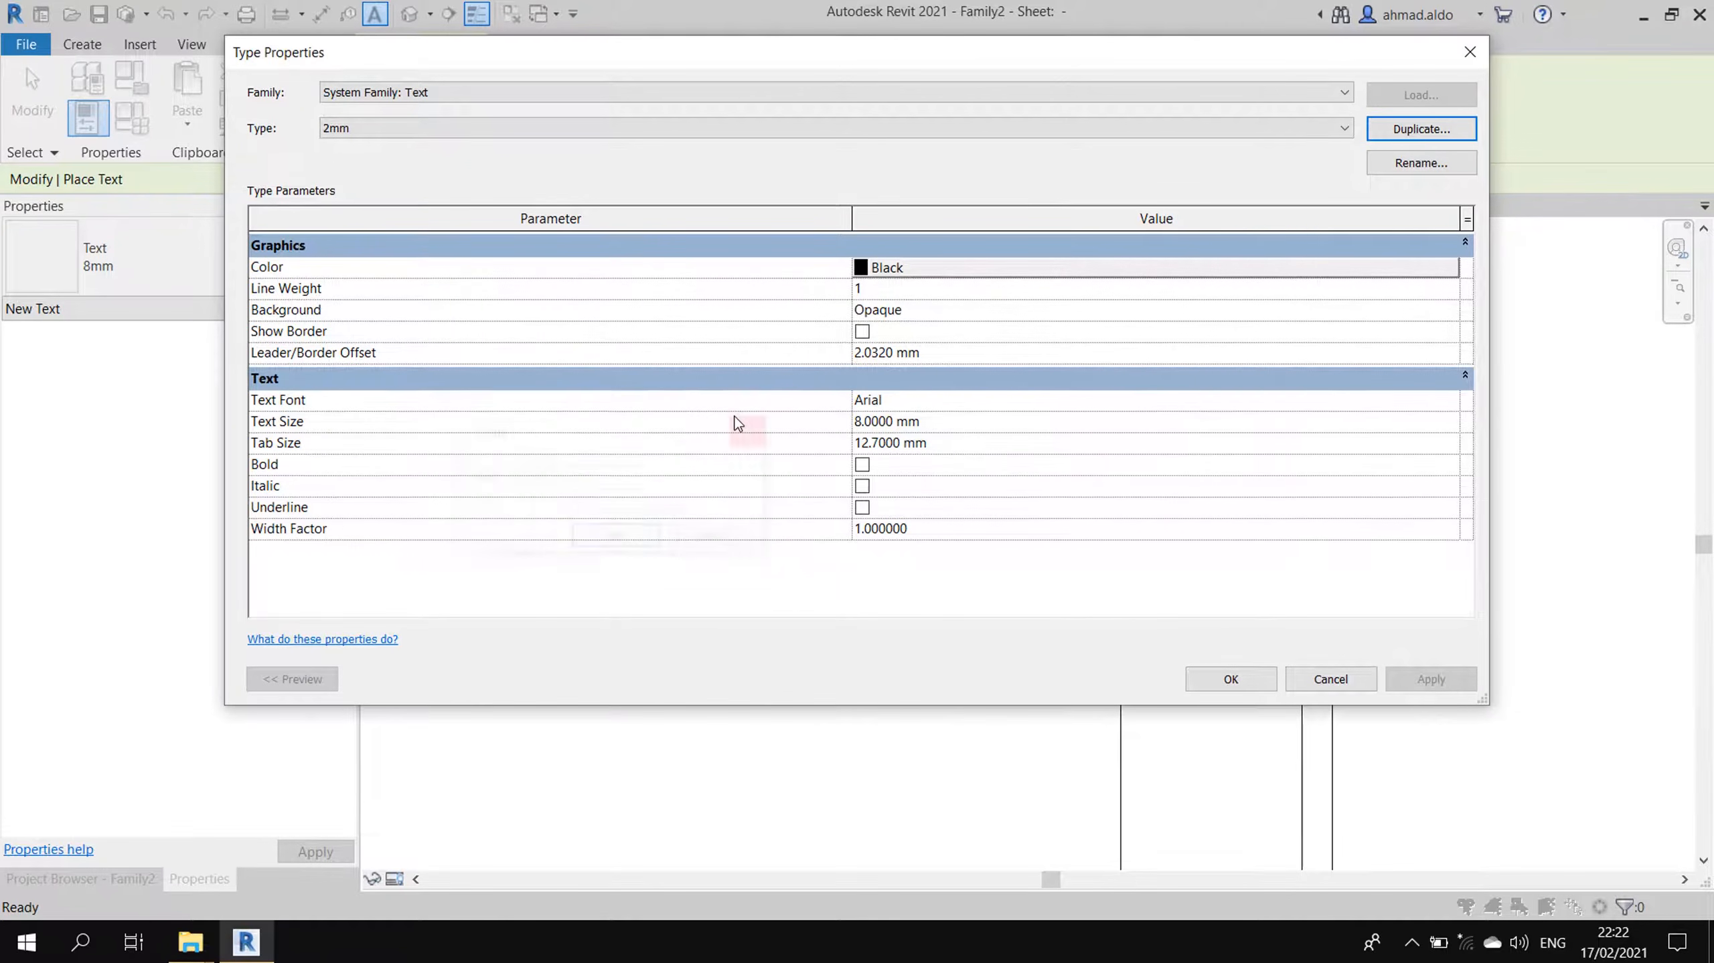
pyautogui.click(971, 422)
pyautogui.write('2')
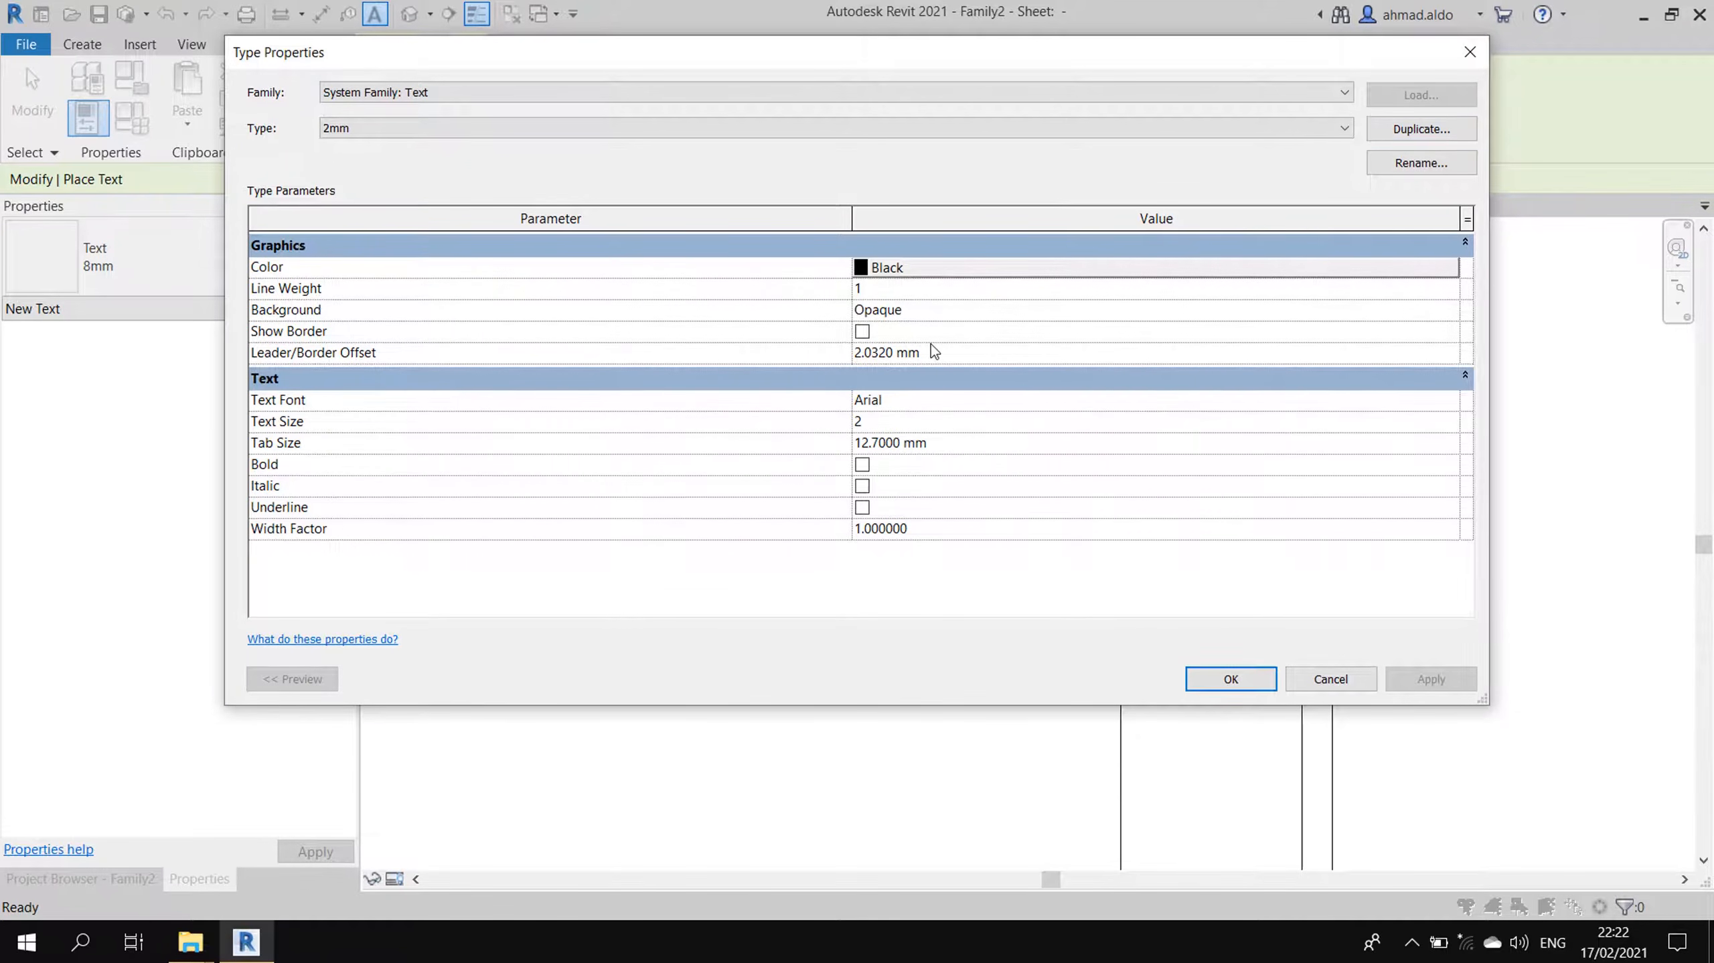
pyautogui.click(836, 353)
pyautogui.write('1')
pyautogui.click(1245, 676)
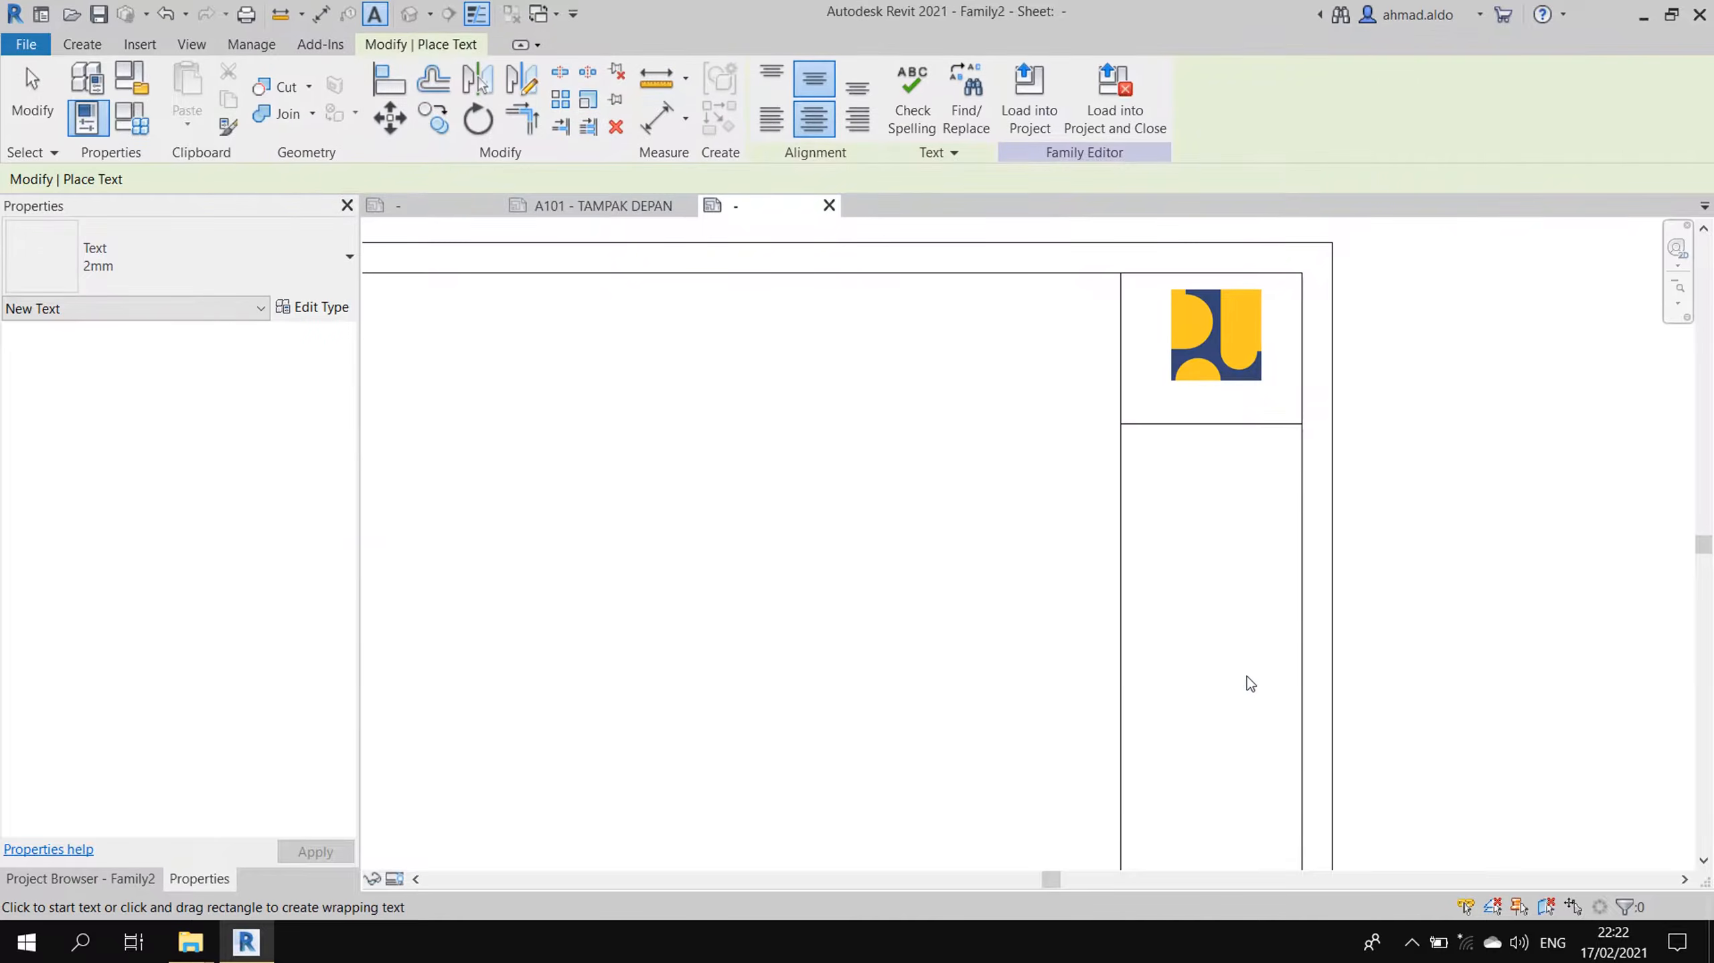
# - Paste the three-line DINAS PEKERJAAN UMUM header below the logo, removing blank lines
pyautogui.click(1213, 398)
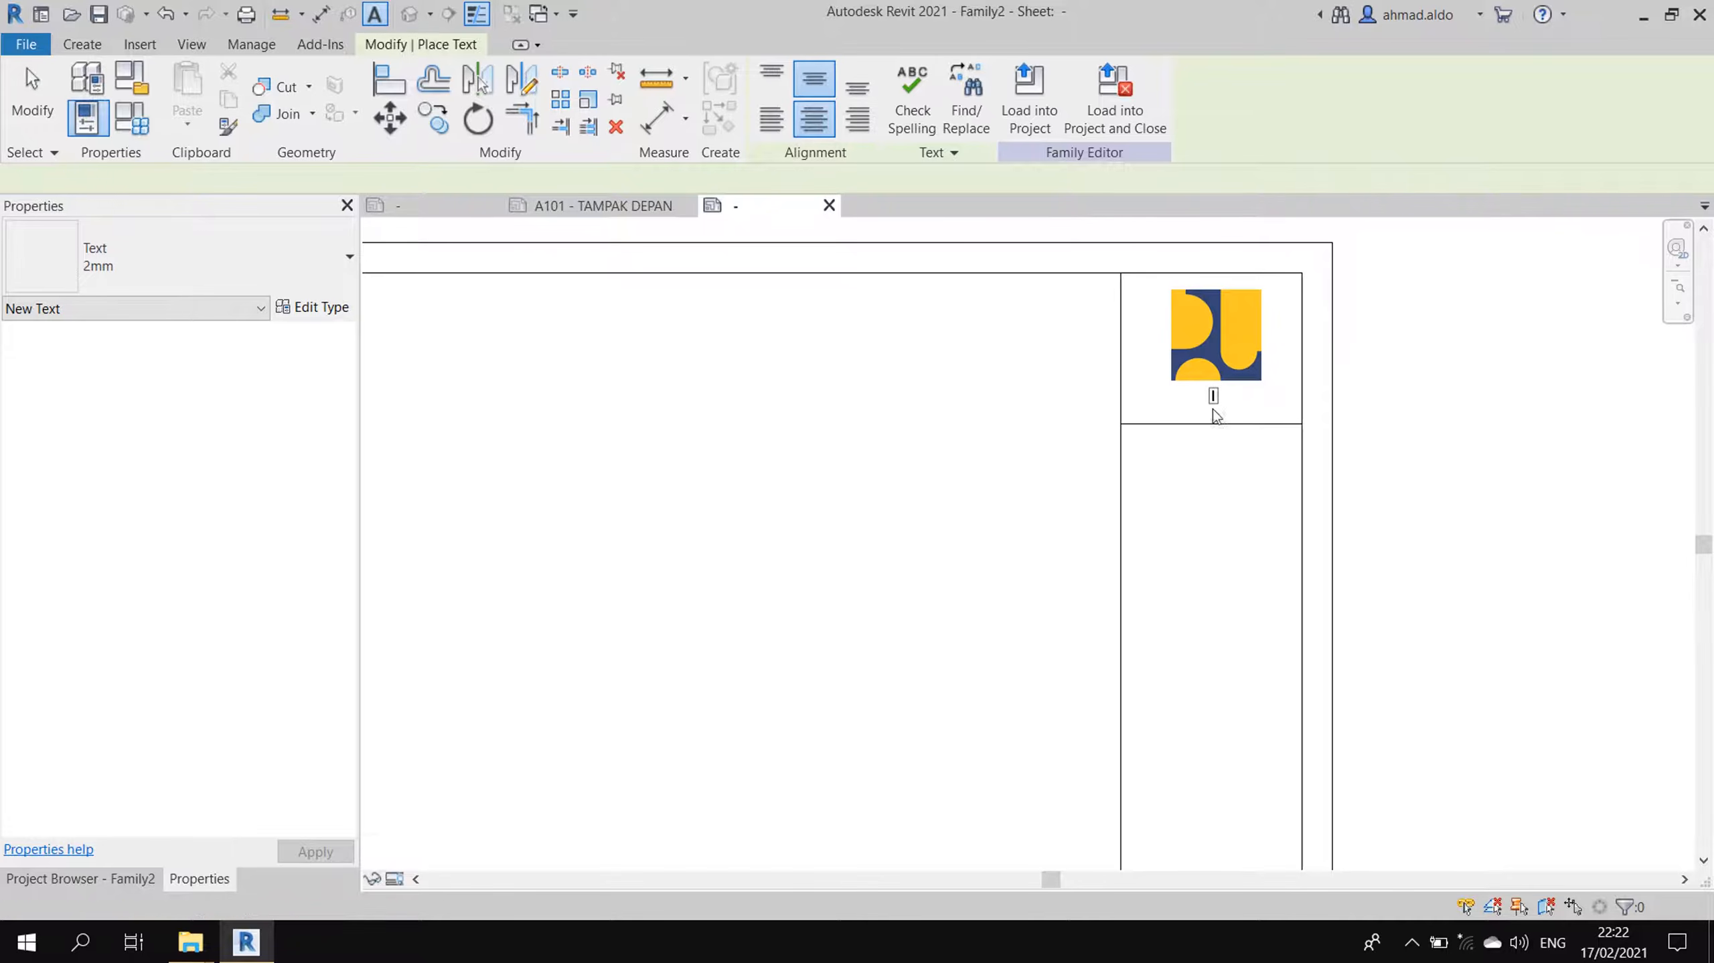
pyautogui.hotkey('ctrl', 'v')
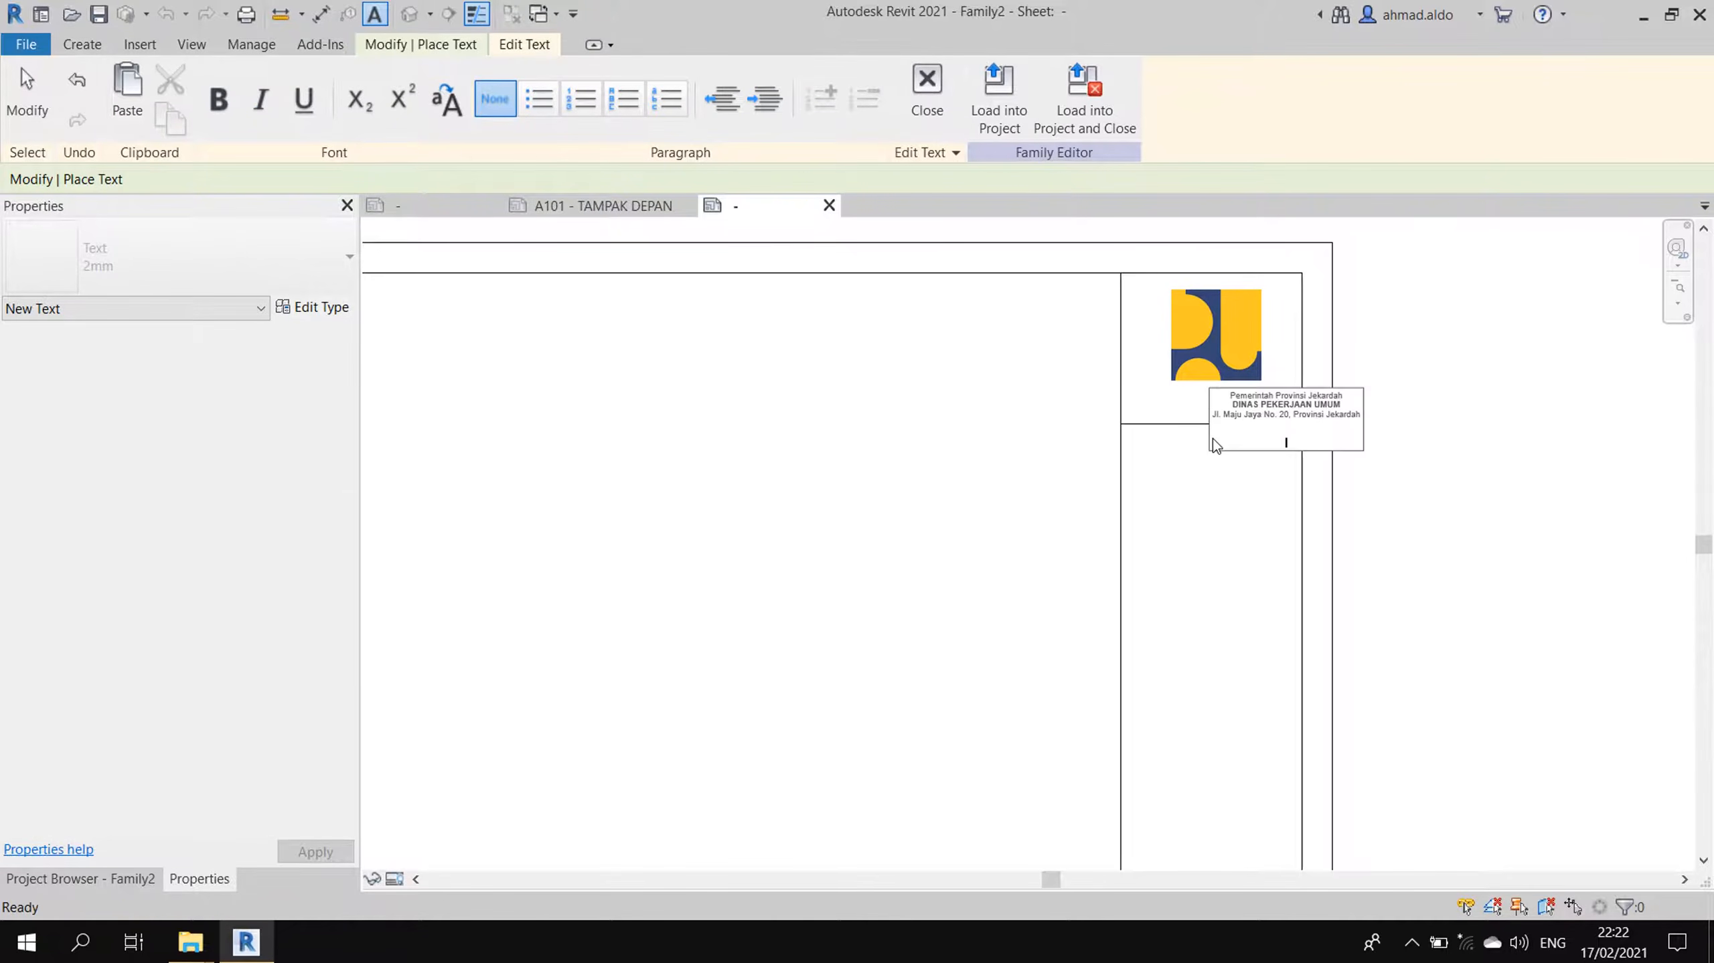
pyautogui.press('BackSpace')
pyautogui.press('BackSpace')
pyautogui.press('BackSpace')
pyautogui.click(1219, 461)
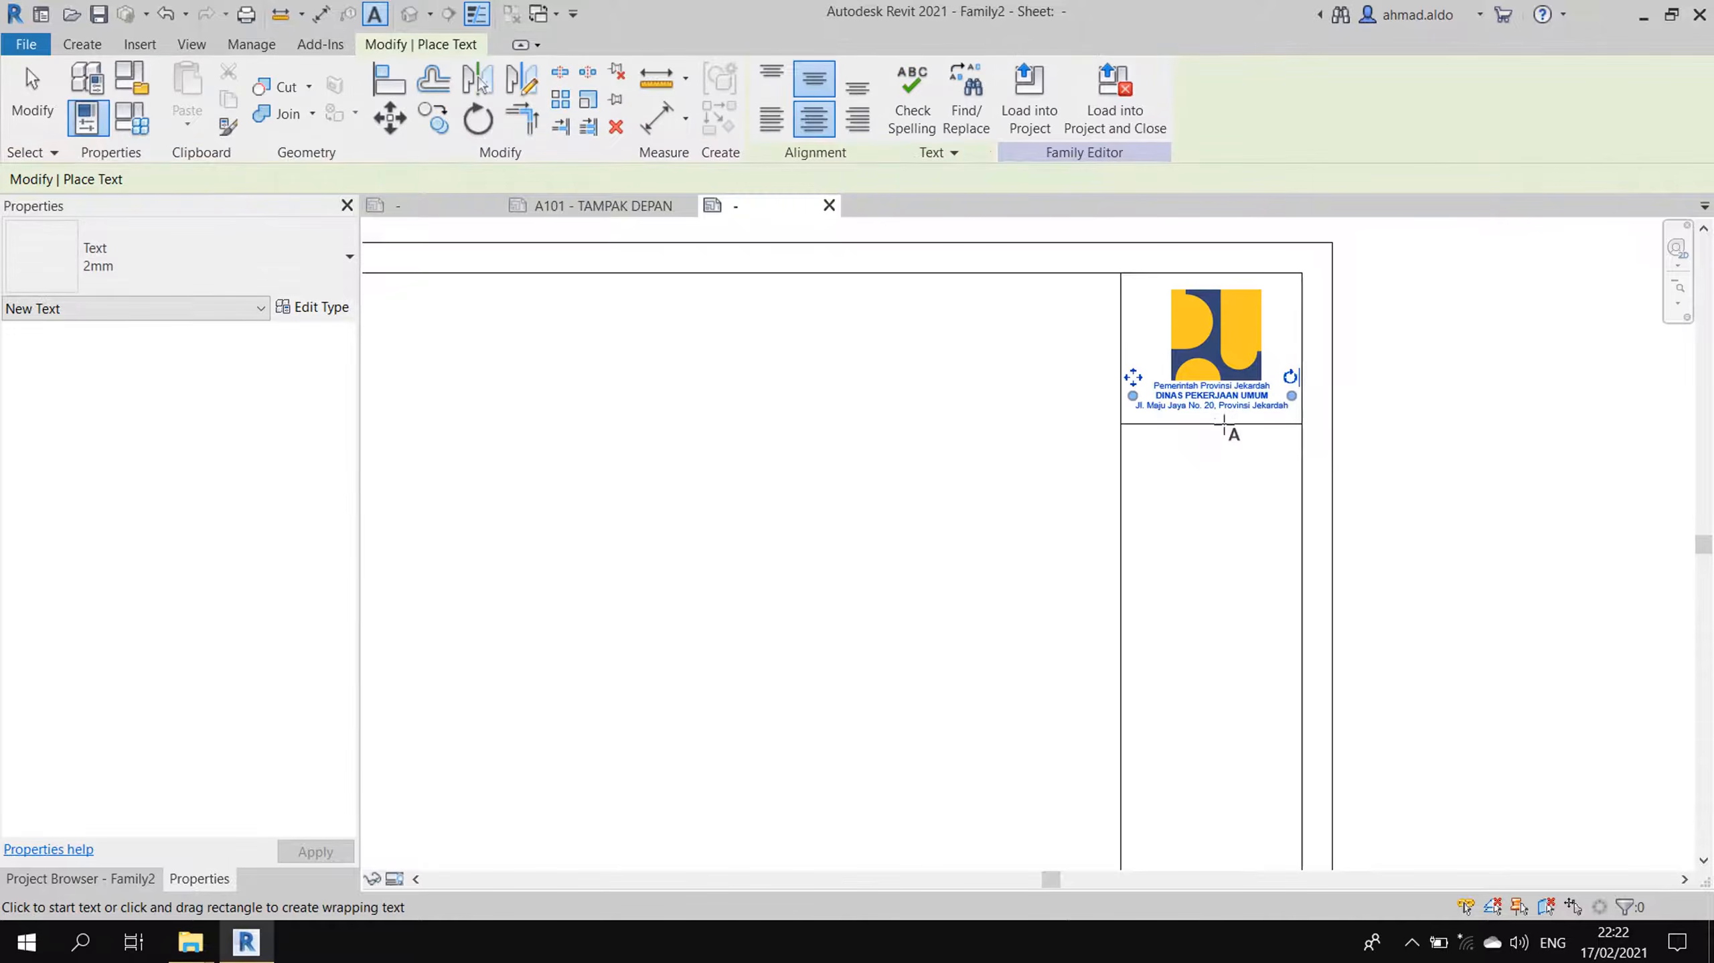
pyautogui.scroll(4, 1231, 428)
pyautogui.press('Escape')
# - Nudge the header text into position with the arrow keys
pyautogui.click(1238, 398)
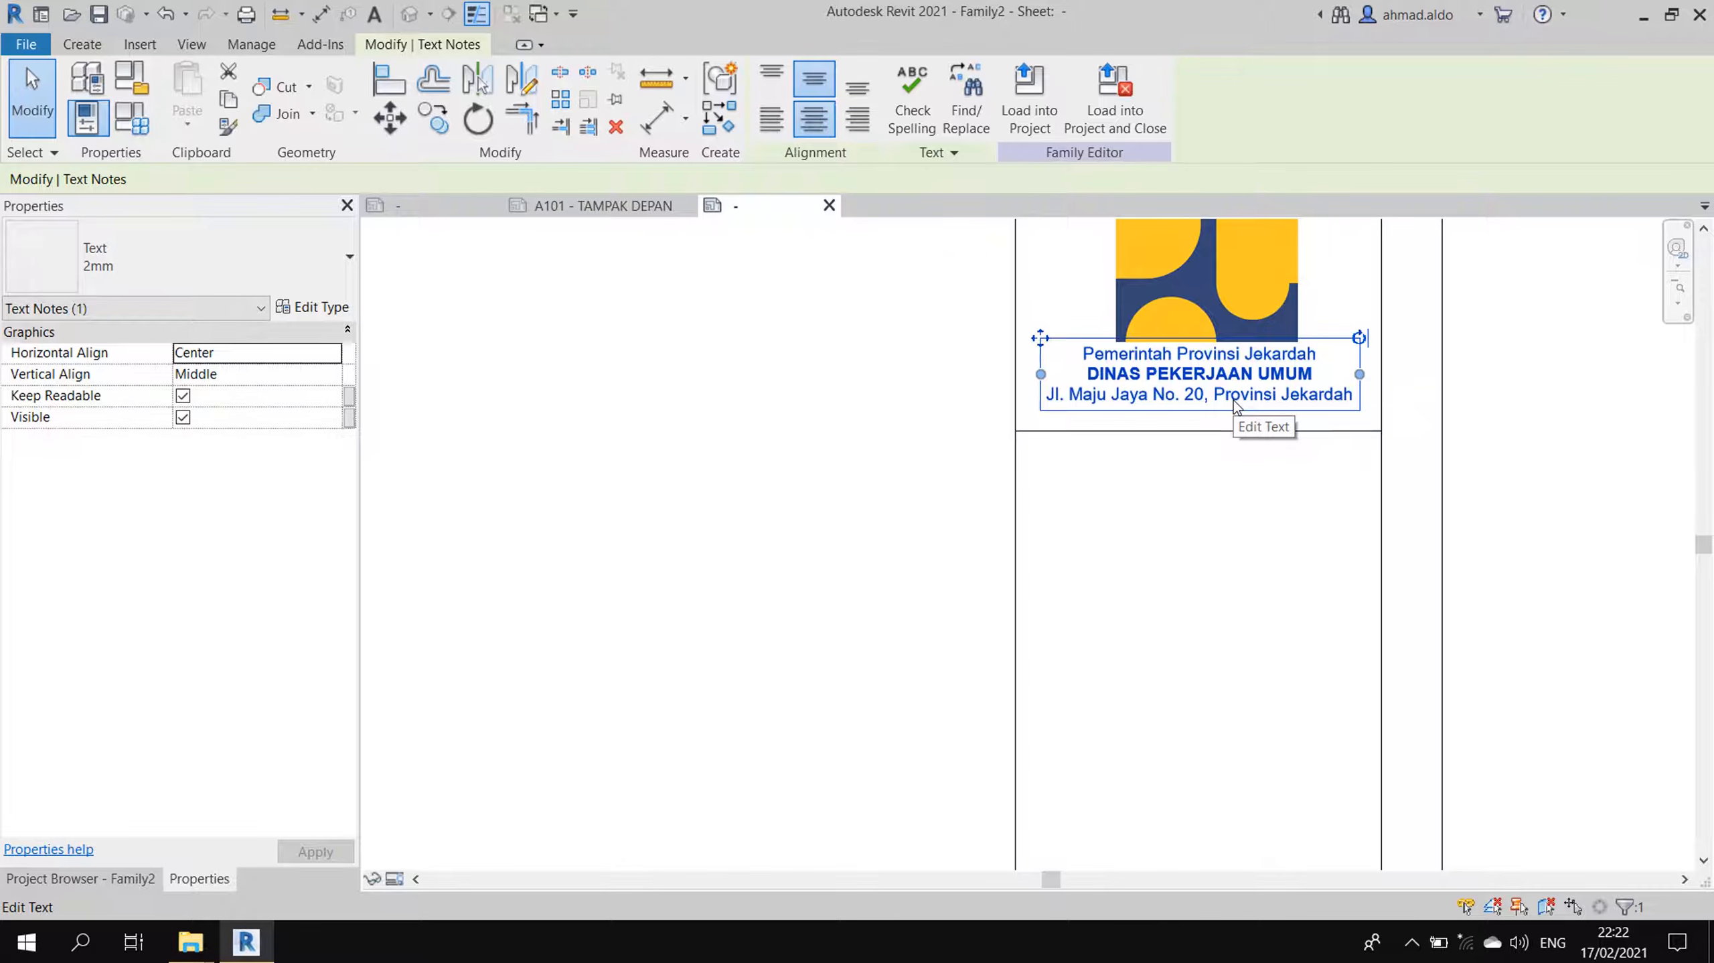
pyautogui.press('Right')
pyautogui.press('Left')
pyautogui.press('Down')
pyautogui.press('Right')
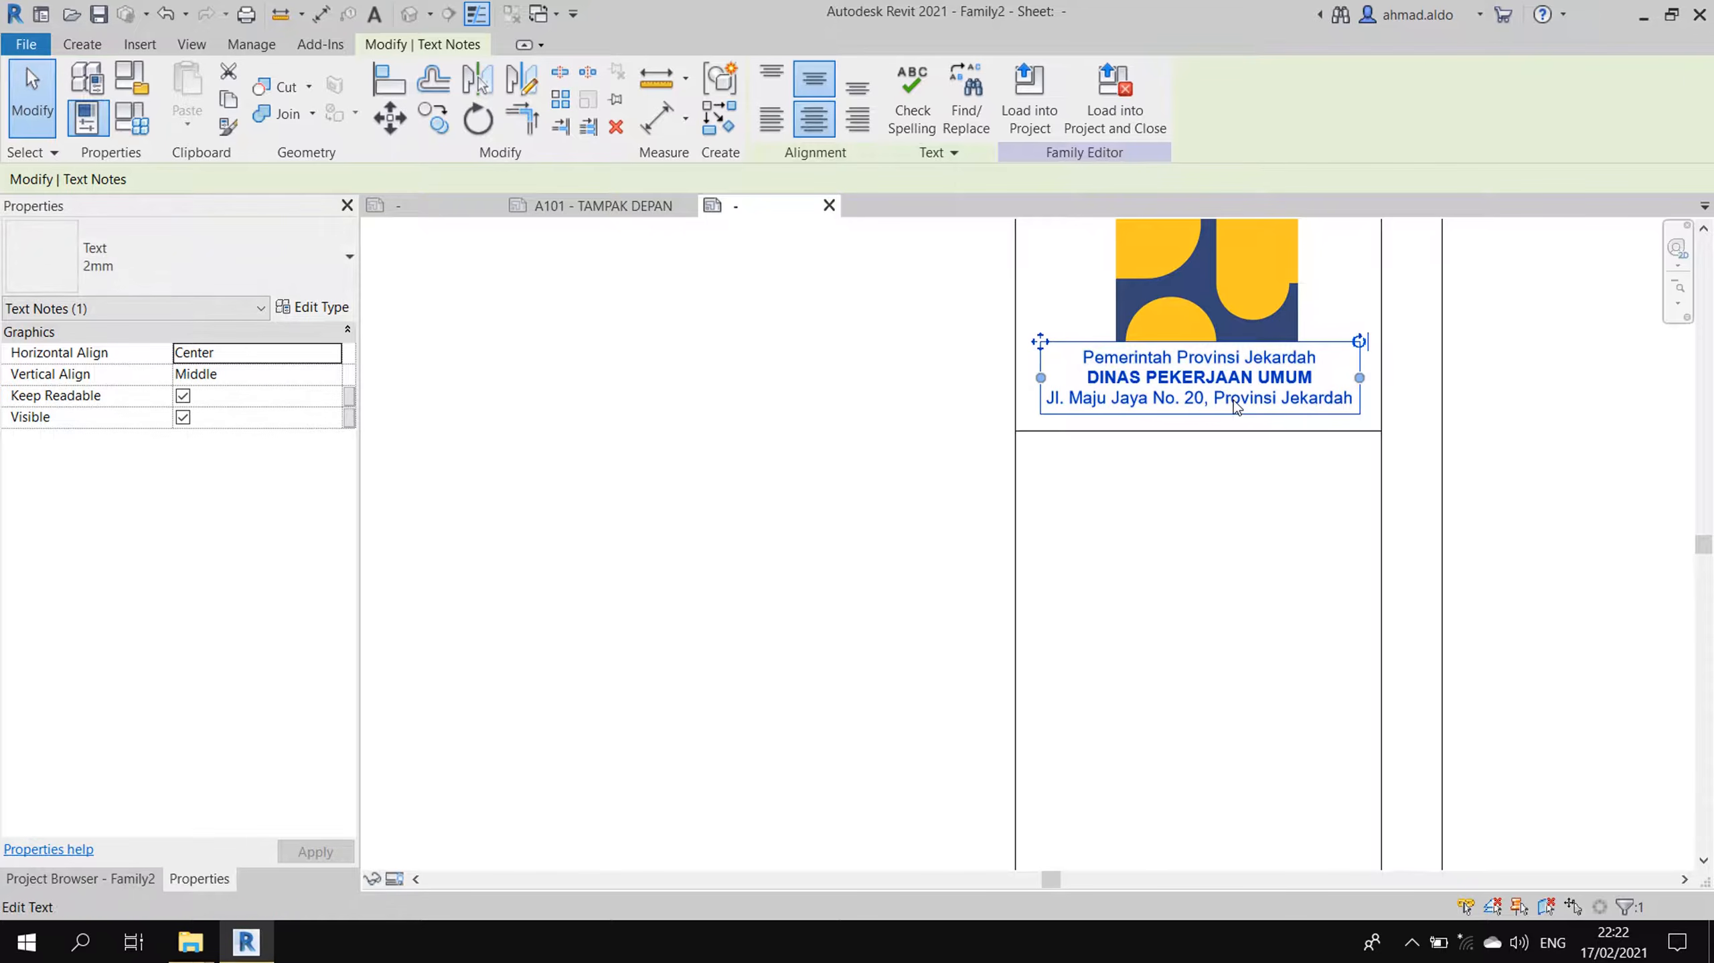
pyautogui.scroll(-4, 1218, 464)
pyautogui.press('Escape')
pyautogui.scroll(-2, 1181, 434)
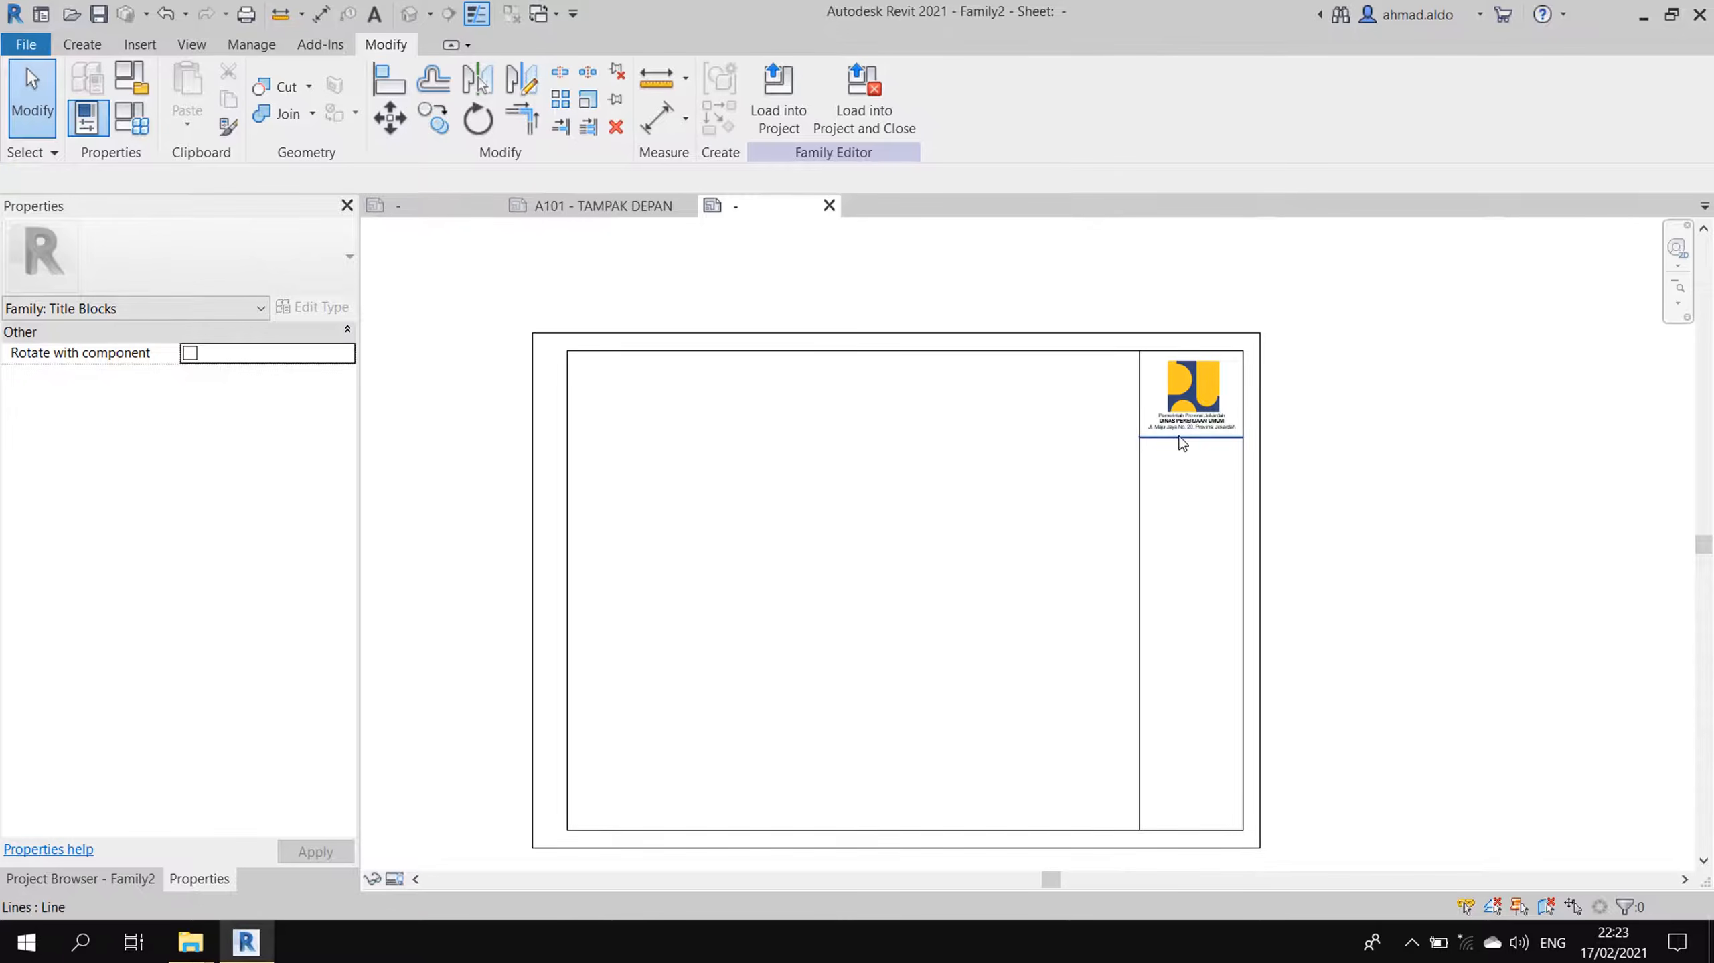
pyautogui.moveTo(1182, 444); pyautogui.dragTo(1208, 389, button='middle')
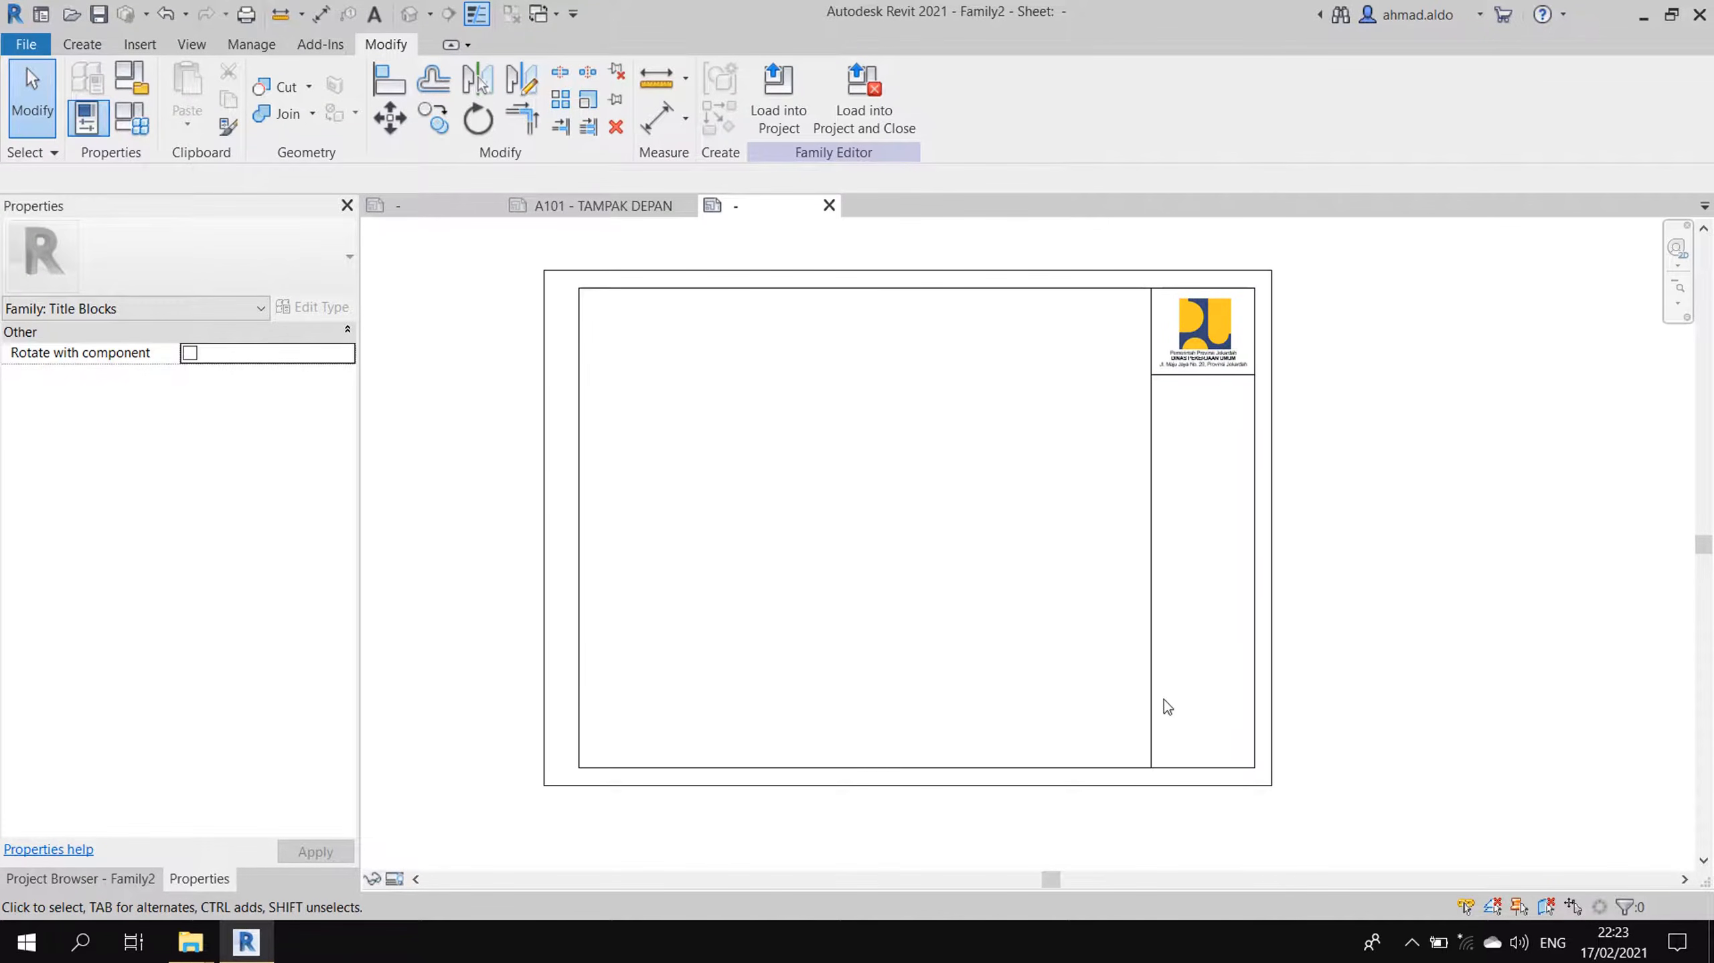
# - Review the labelled Sheet Name and File Path rows in Kop_PUPR2.rfa, then return
pyautogui.click(457, 211)
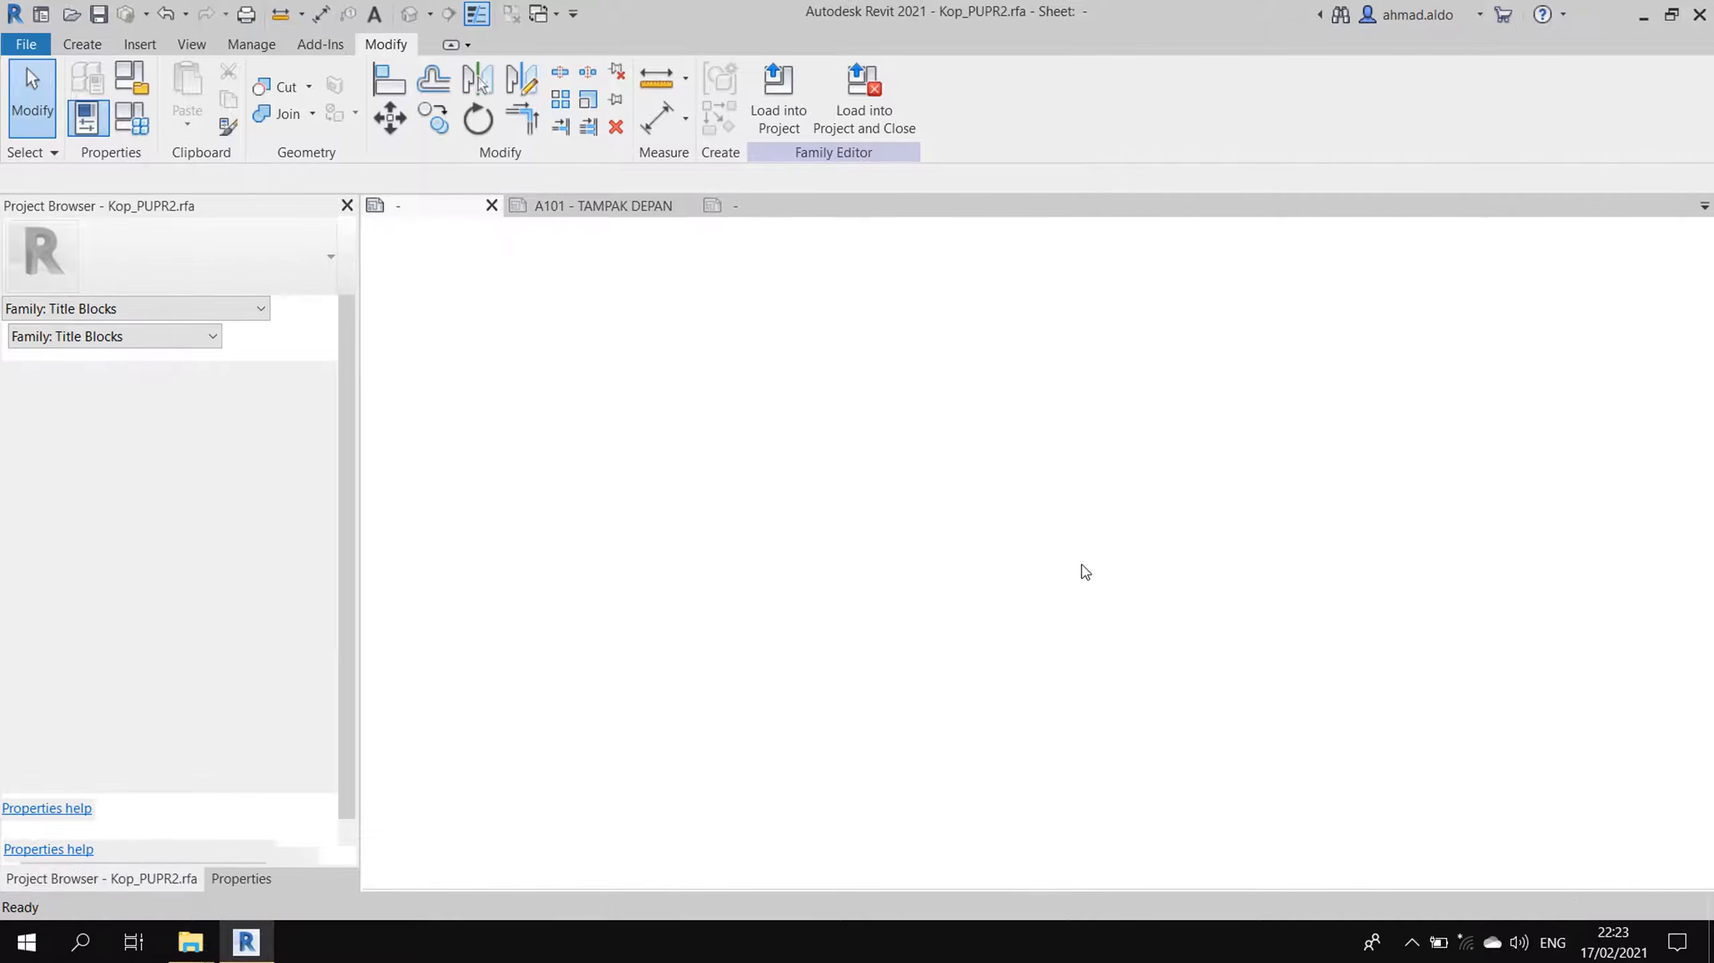
pyautogui.scroll(-6, 1108, 572)
pyautogui.moveTo(1134, 674); pyautogui.dragTo(1222, 287, button='middle')
pyautogui.moveTo(1202, 645); pyautogui.dragTo(1203, 408, button='middle')
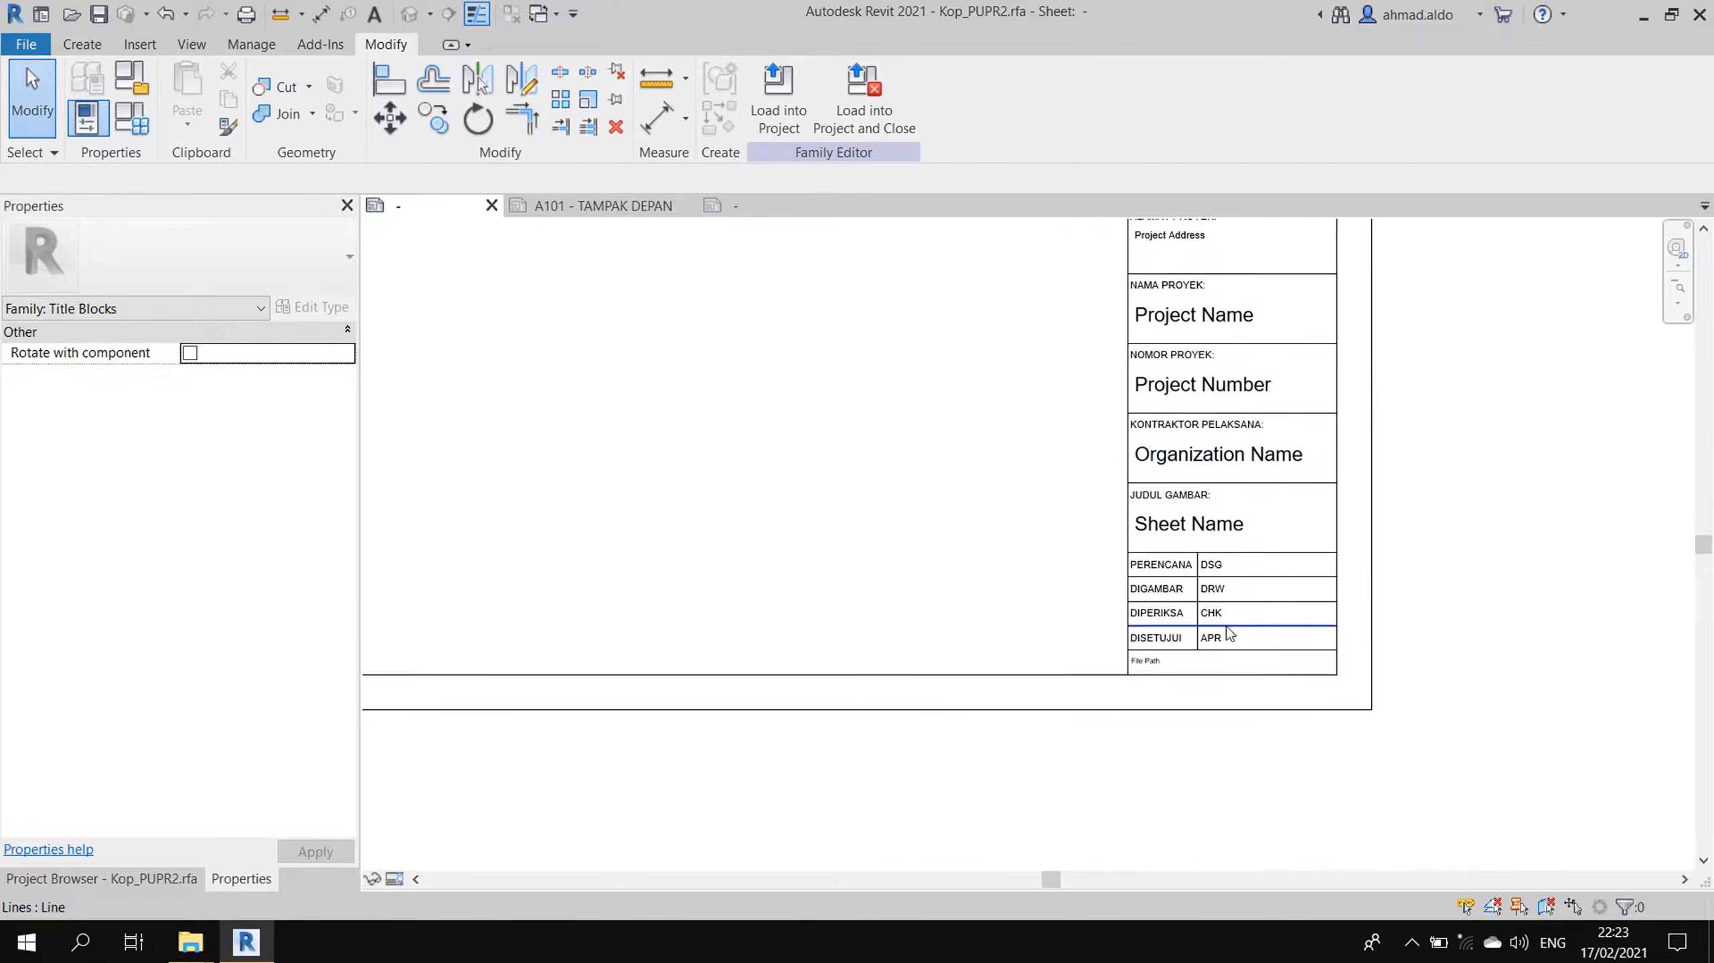
pyautogui.click(795, 206)
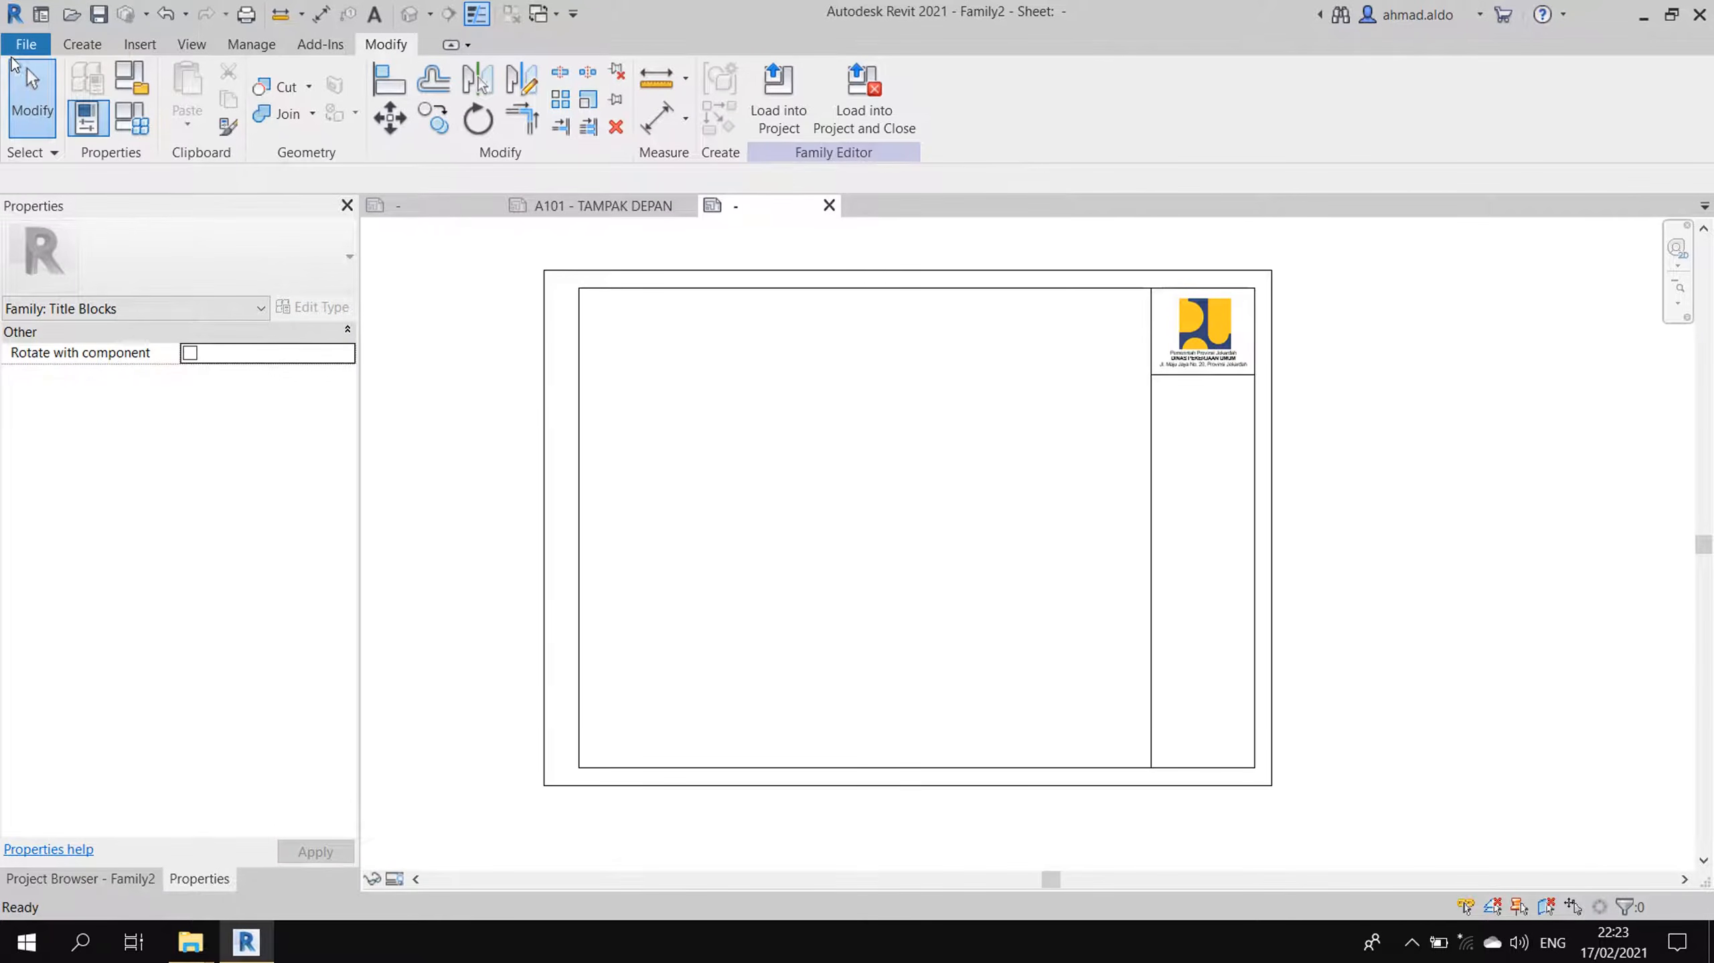
# - Create Project2 from the Construction-DefaultMetric template and switch back to the Family2 sheet
pyautogui.click(25, 44)
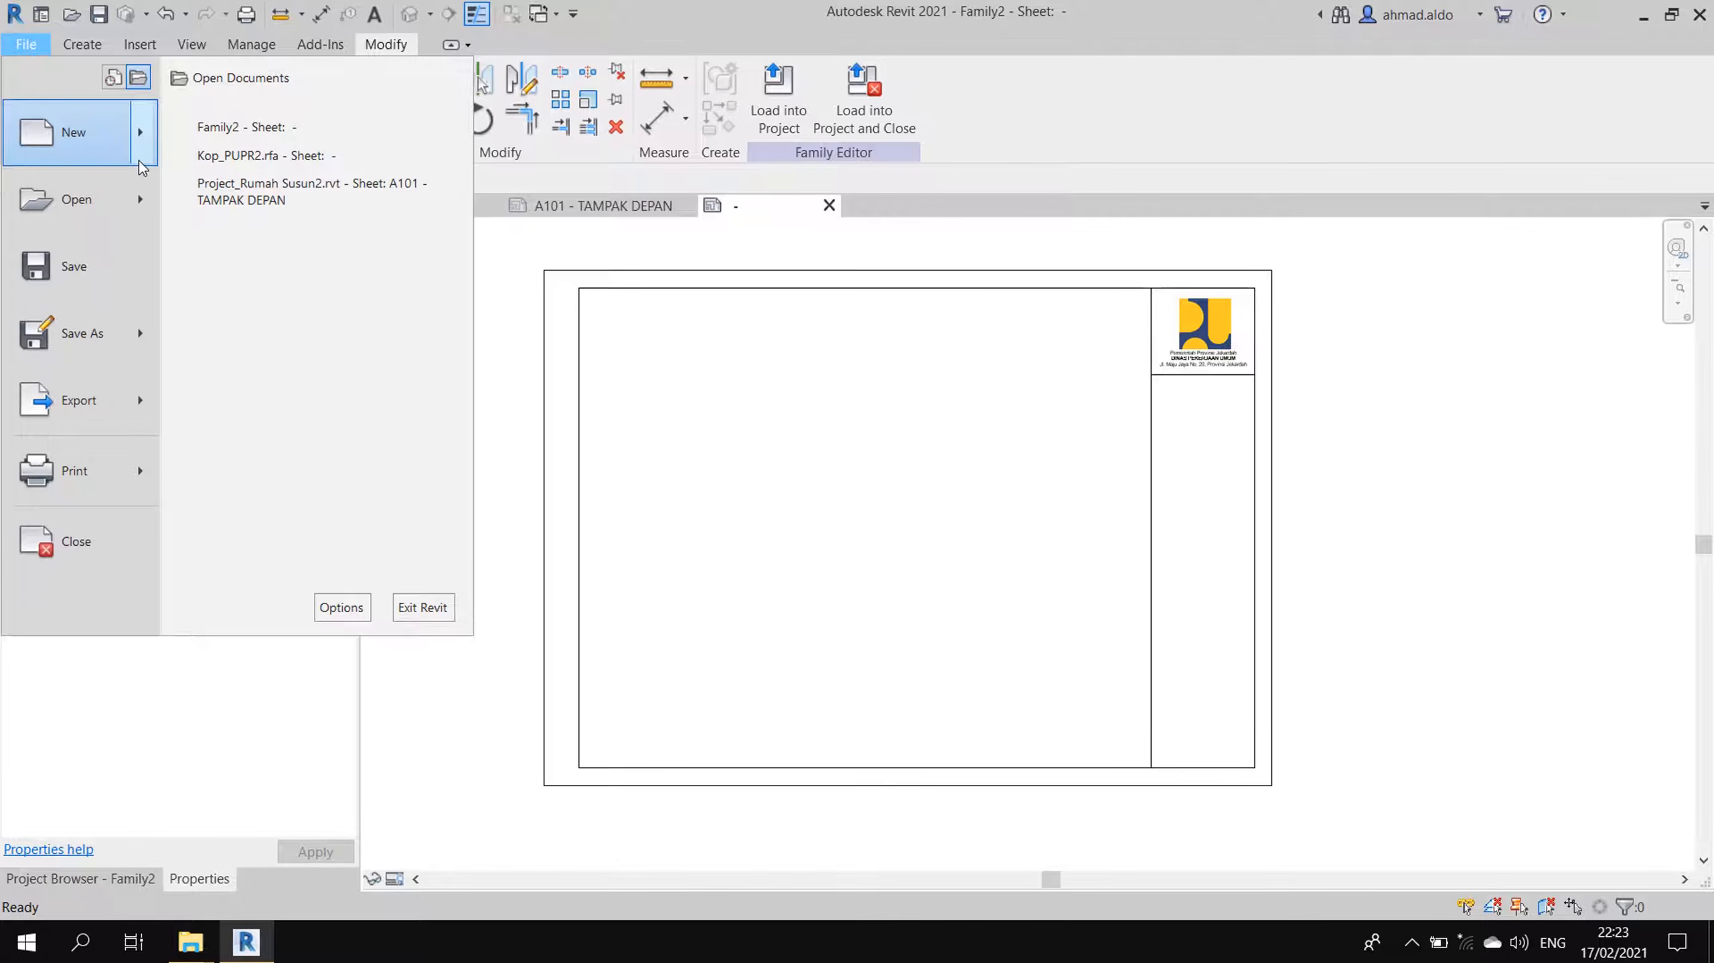
pyautogui.moveTo(146, 156)
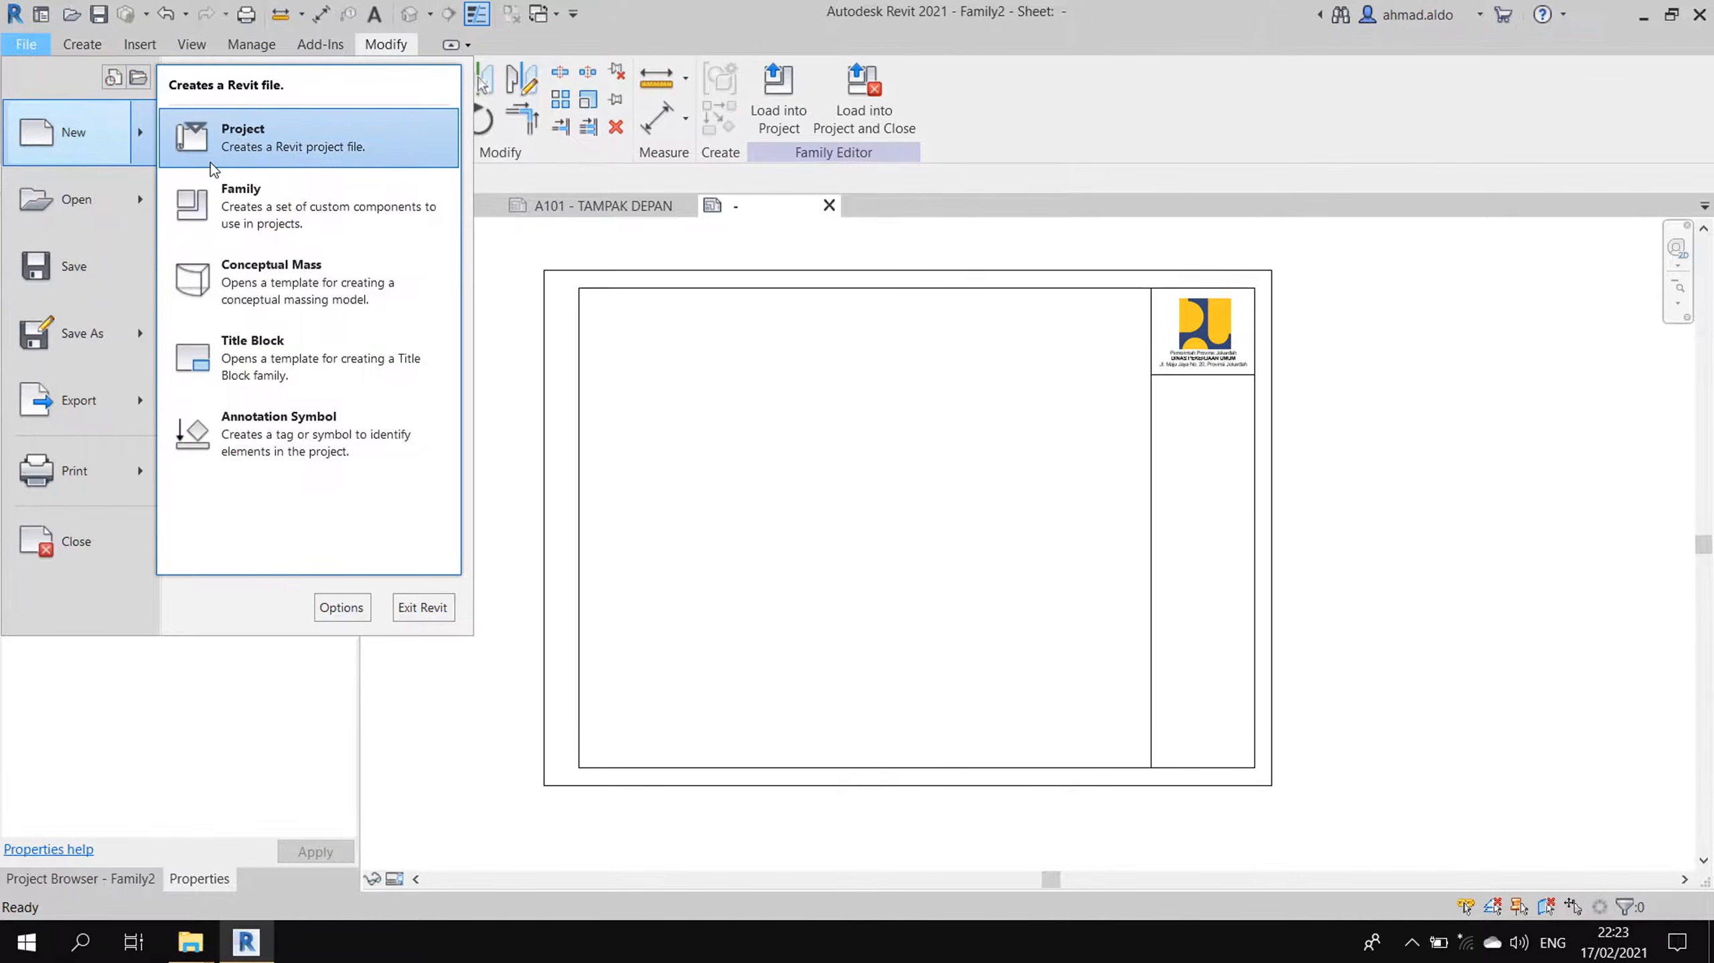
pyautogui.click(269, 153)
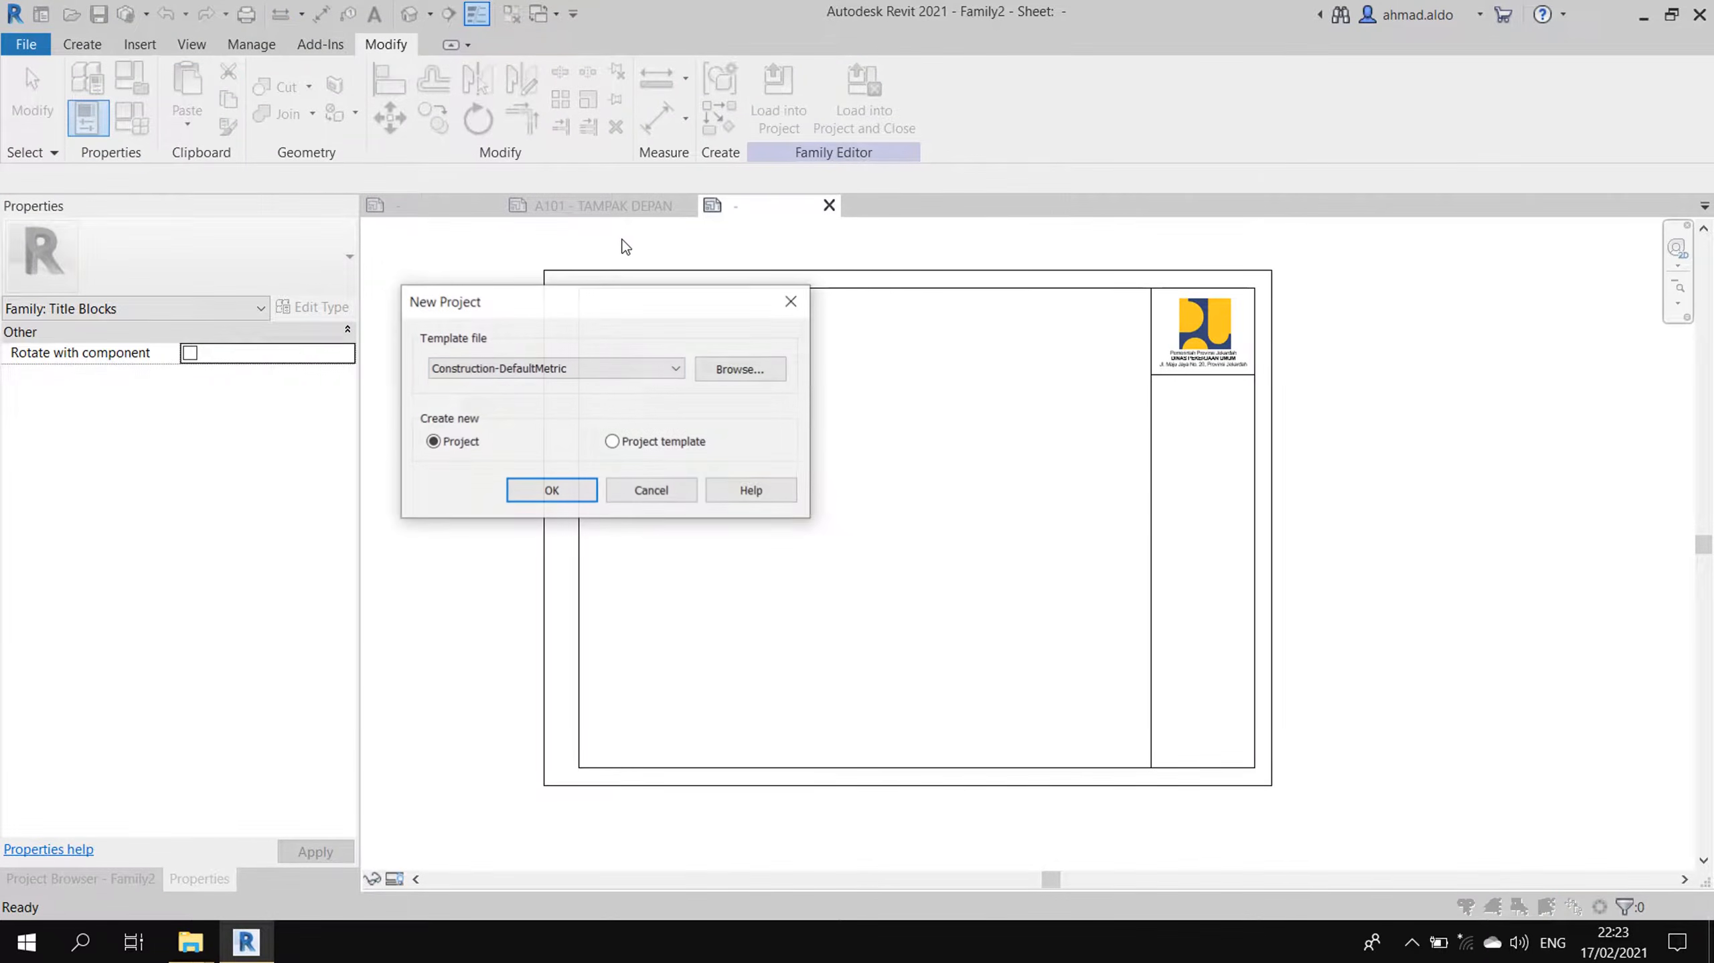
pyautogui.click(493, 368)
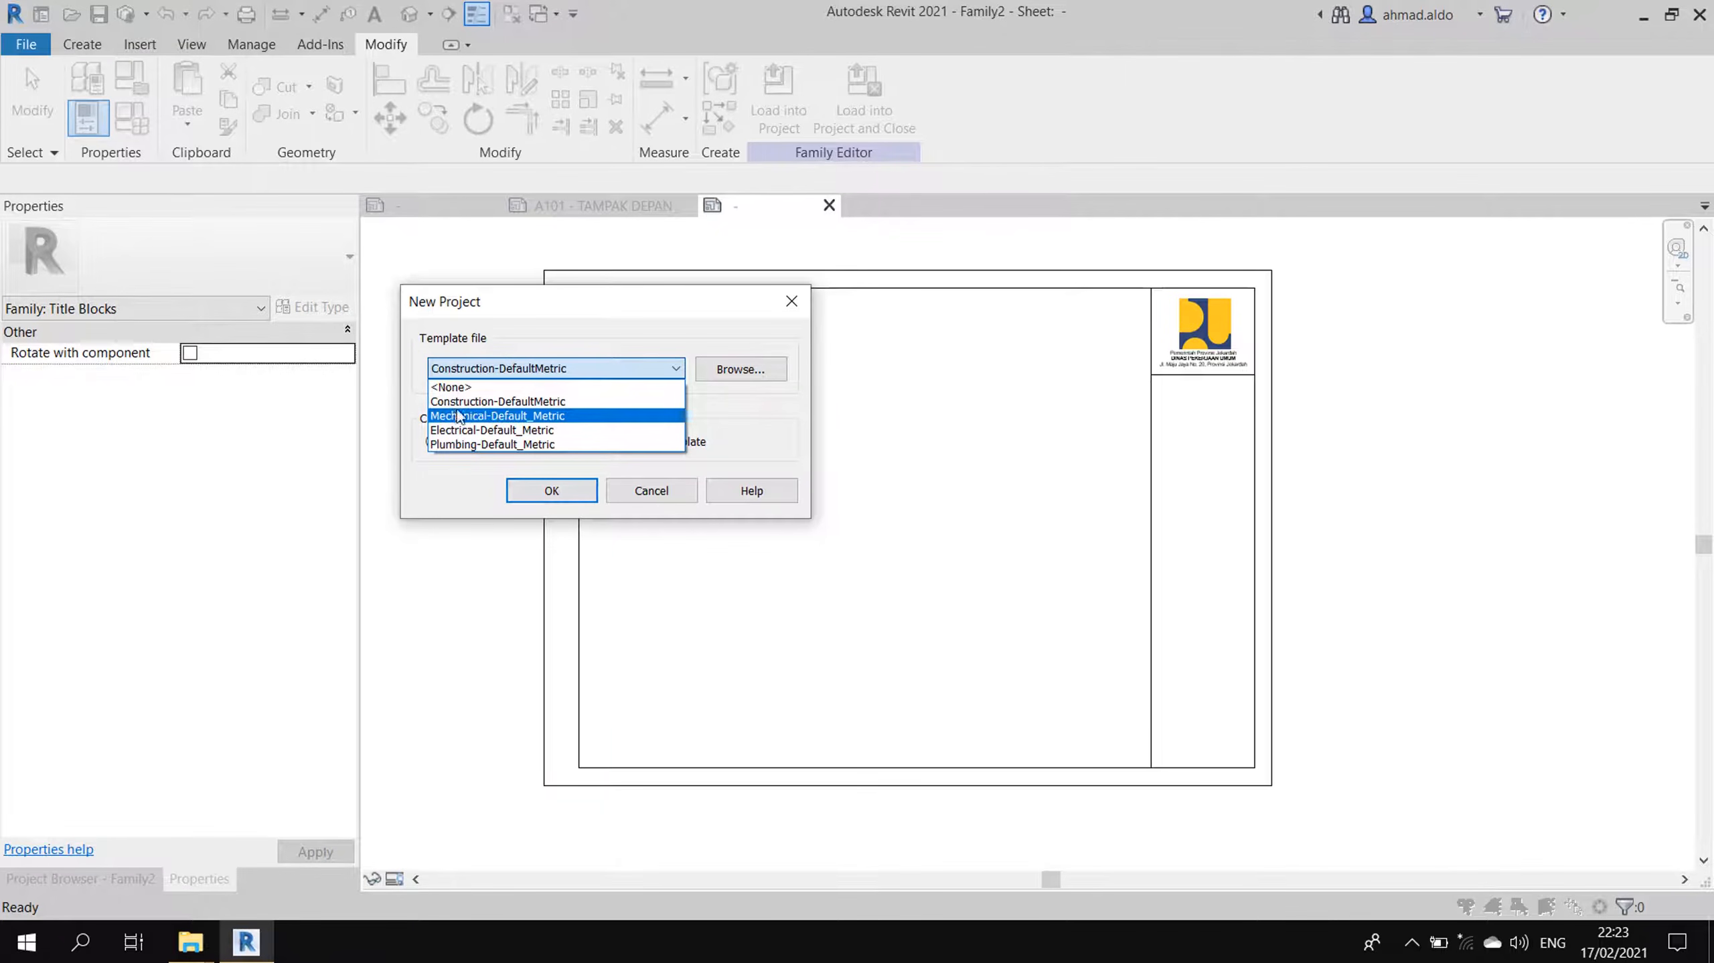
pyautogui.click(517, 404)
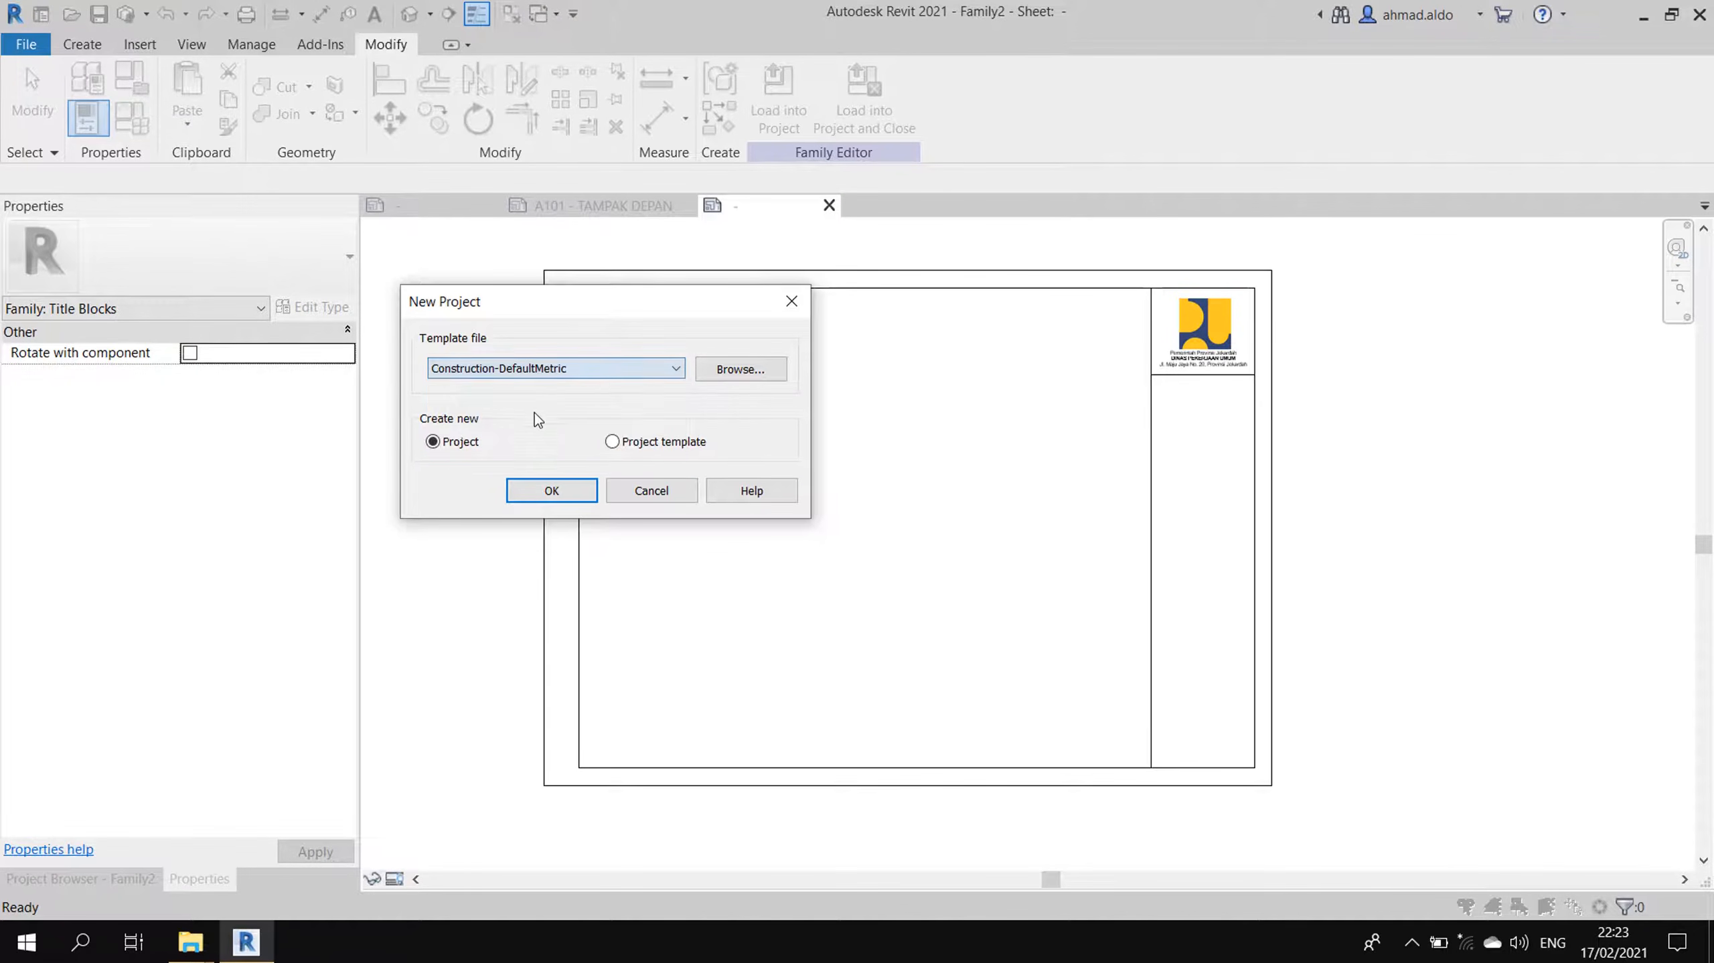
pyautogui.click(570, 491)
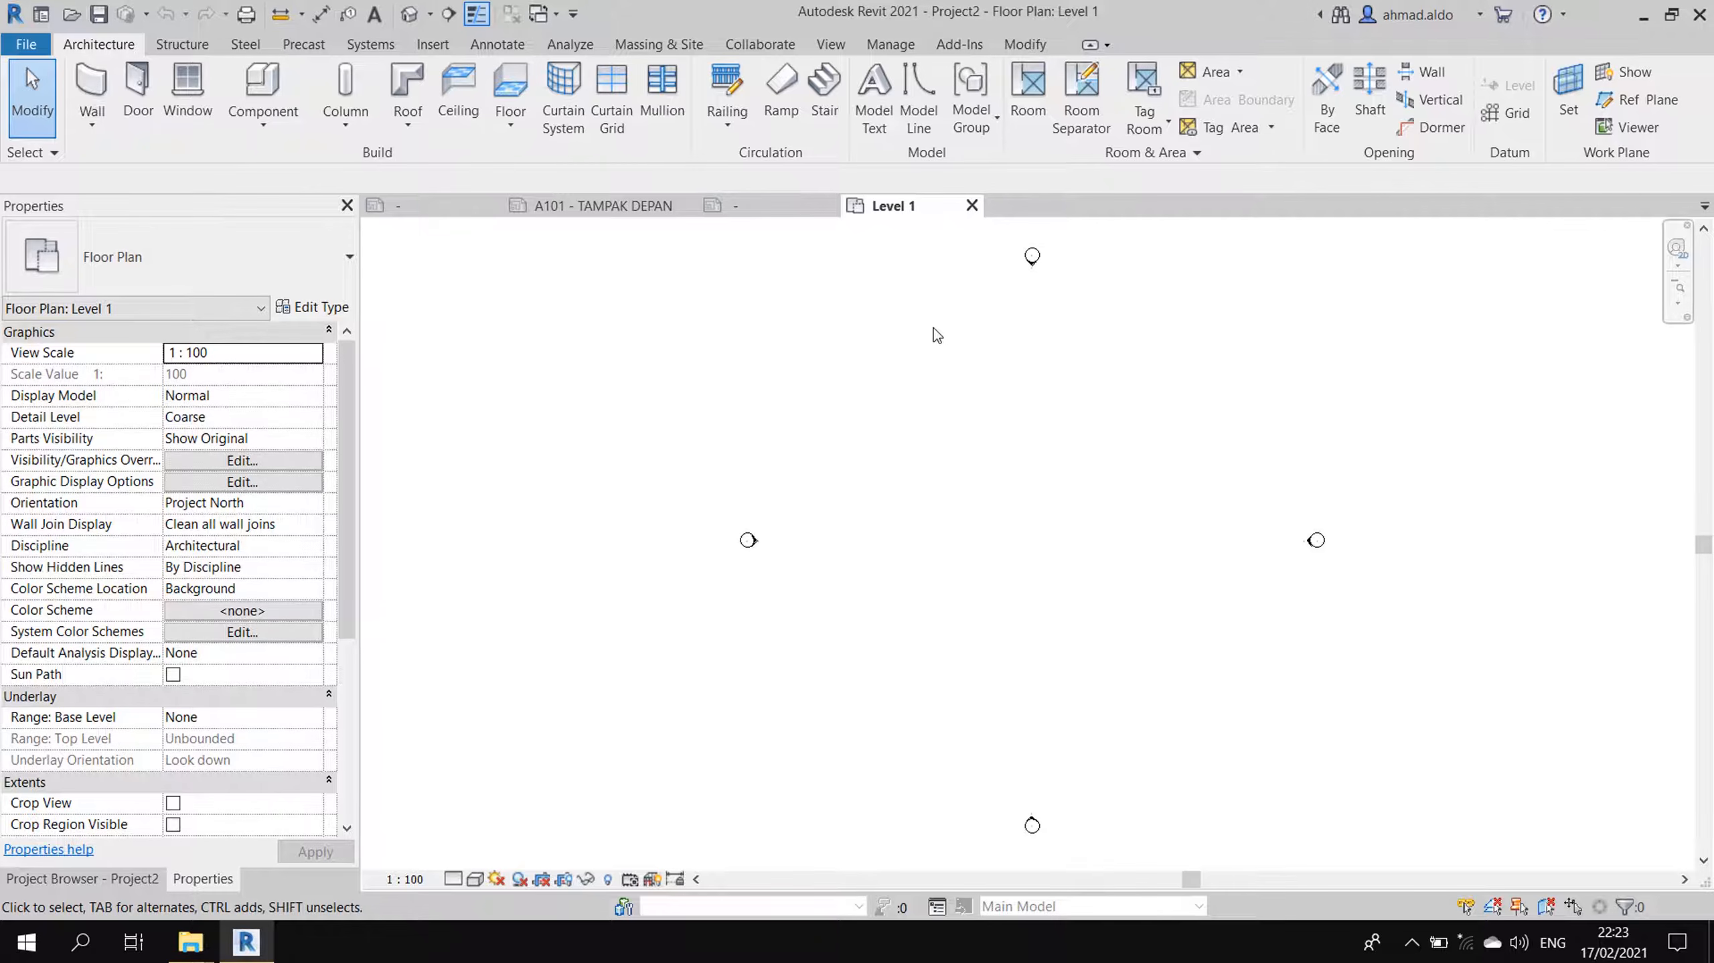
pyautogui.click(832, 46)
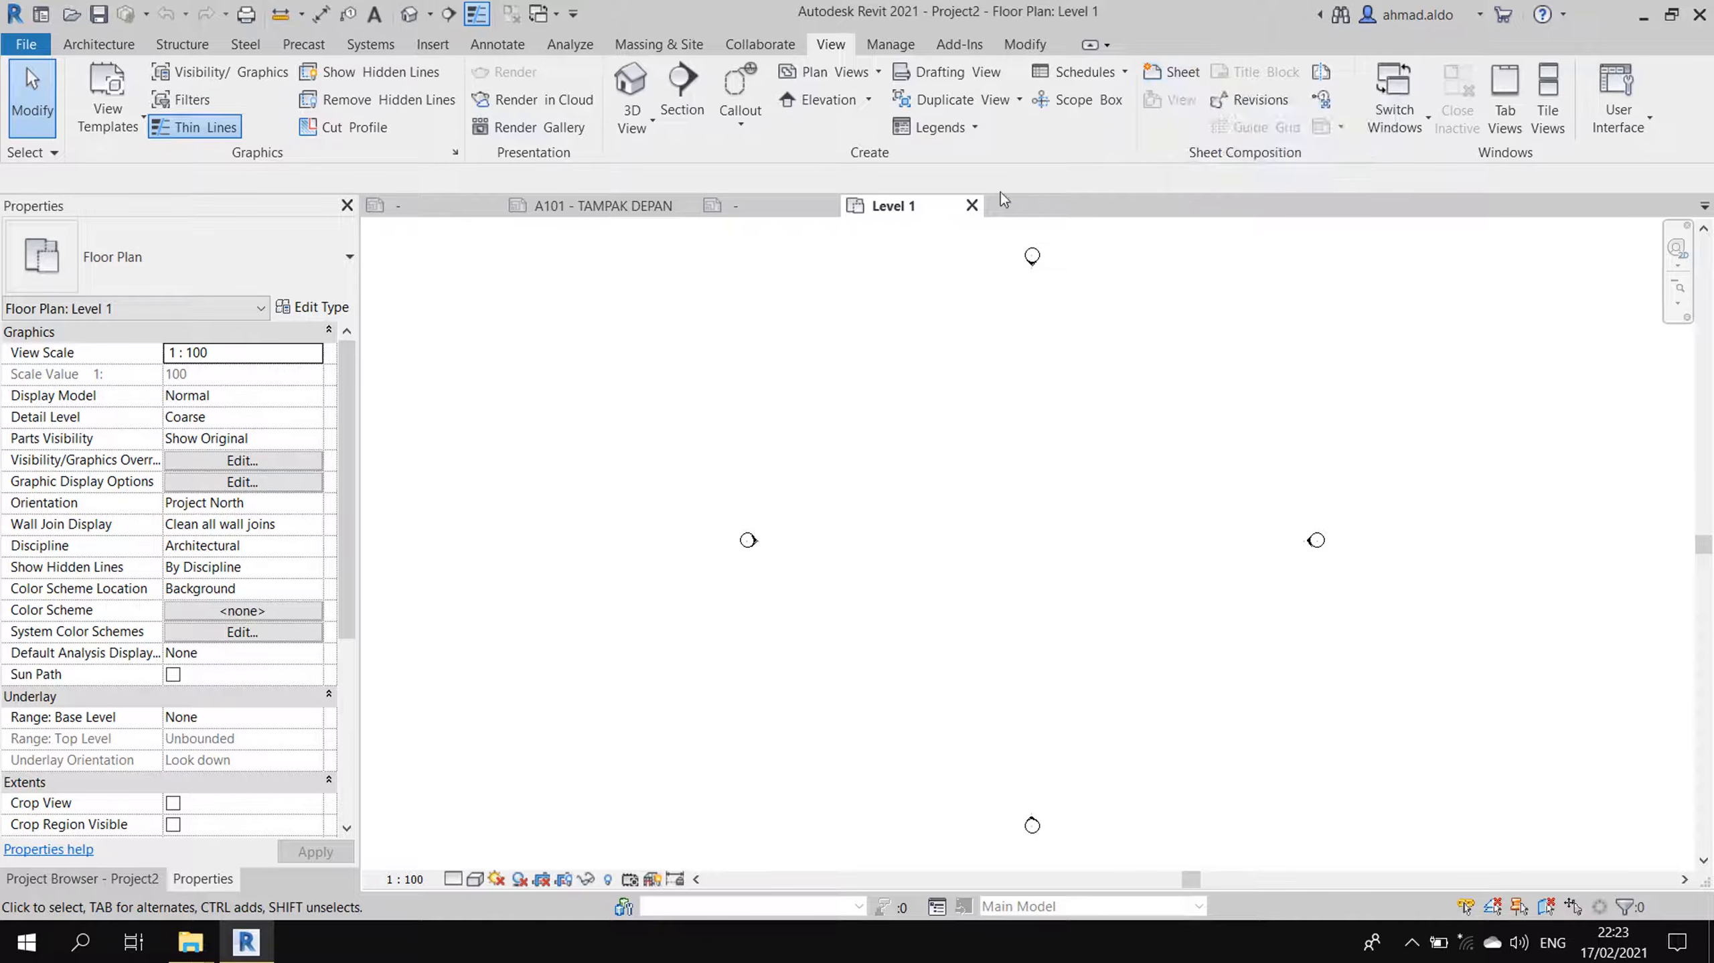
pyautogui.click(784, 206)
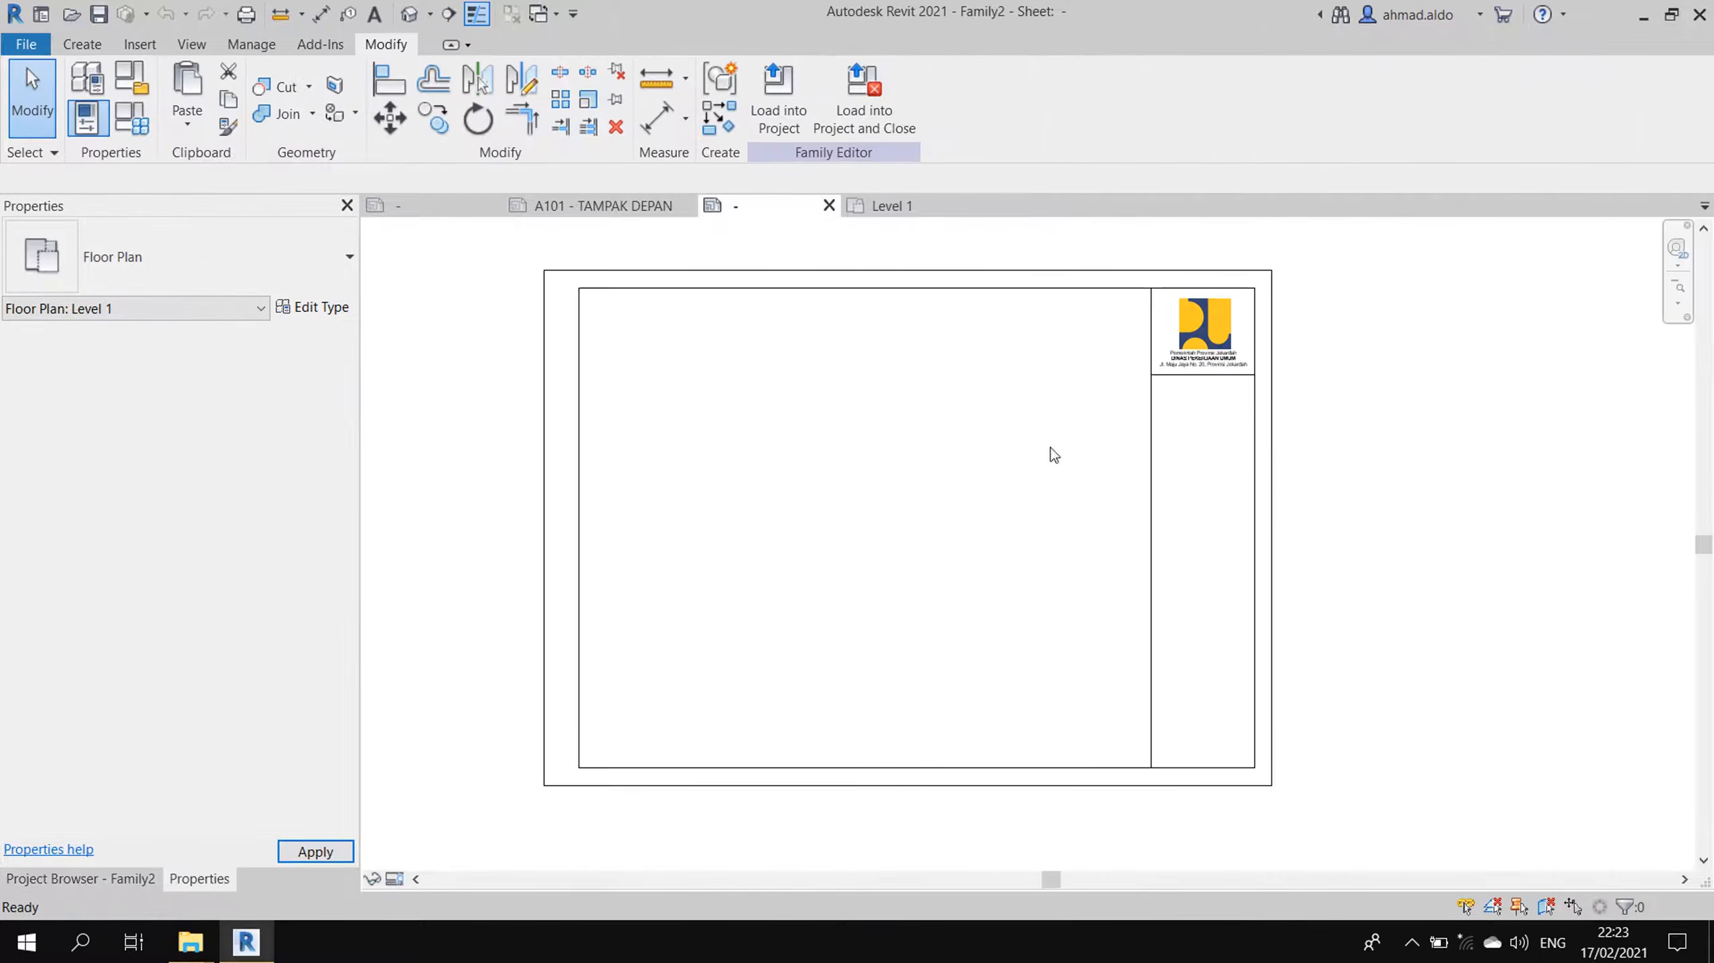
# - Save Family2 on the Desktop under the new name Kop_PUPR3.rfa
pyautogui.moveTo(823, 407); pyautogui.dragTo(941, 414, button='middle')
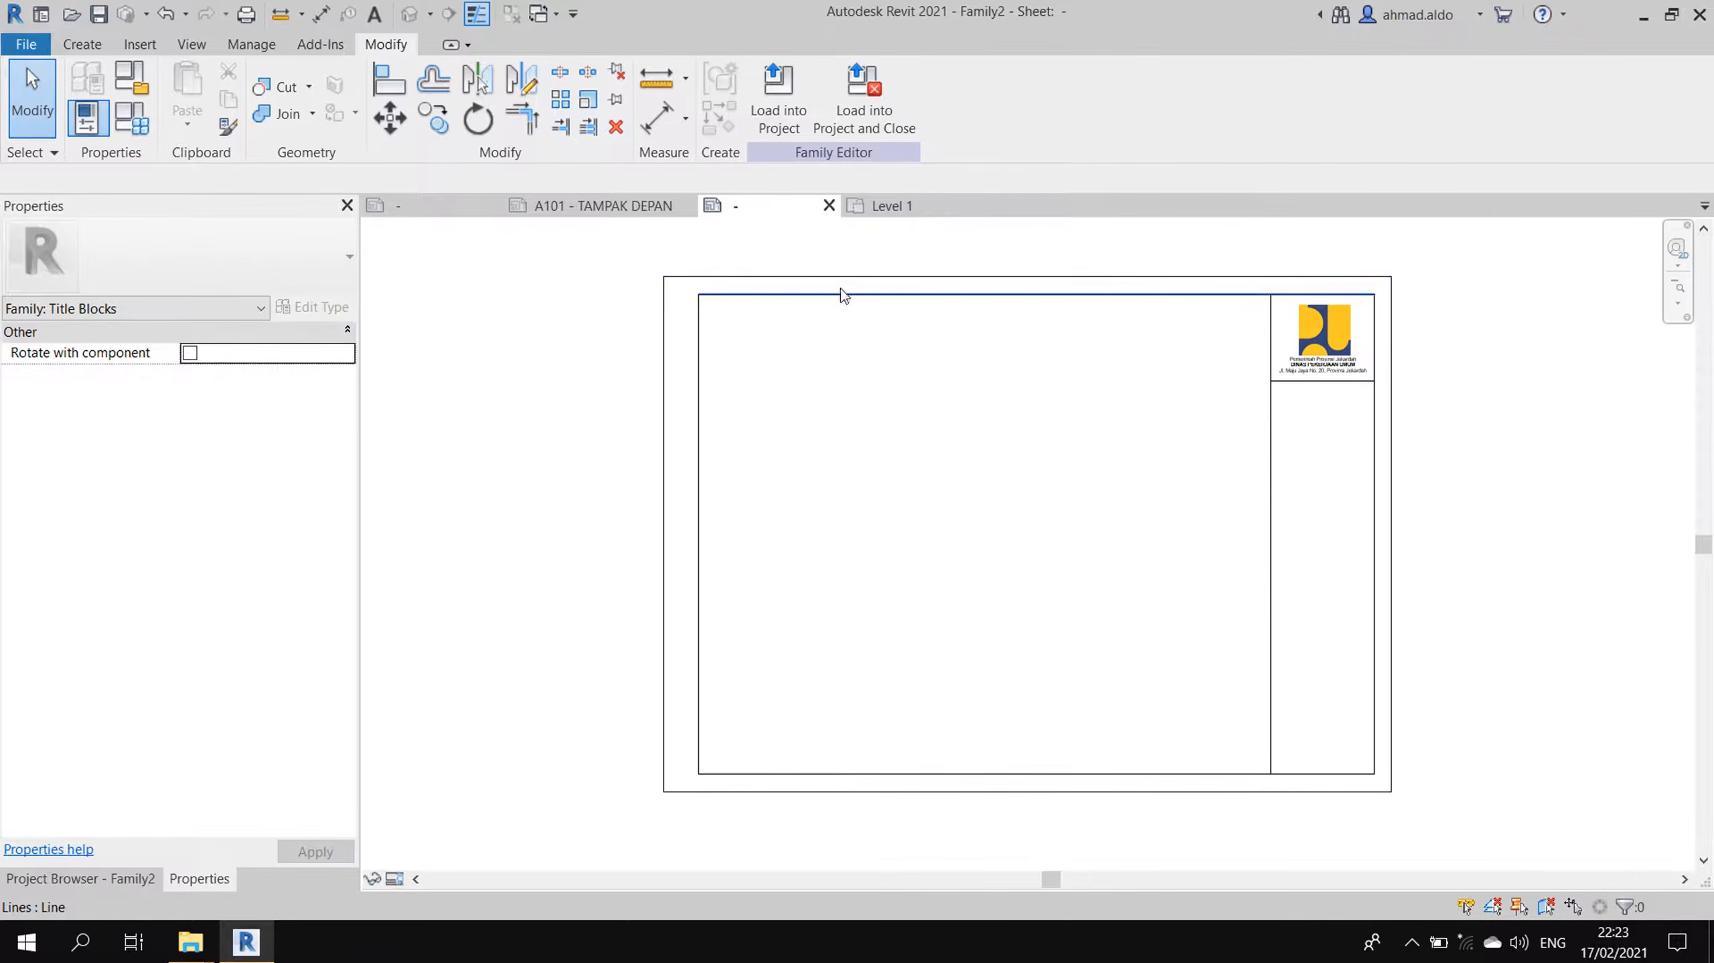
pyautogui.hotkey('ctrl', 's')
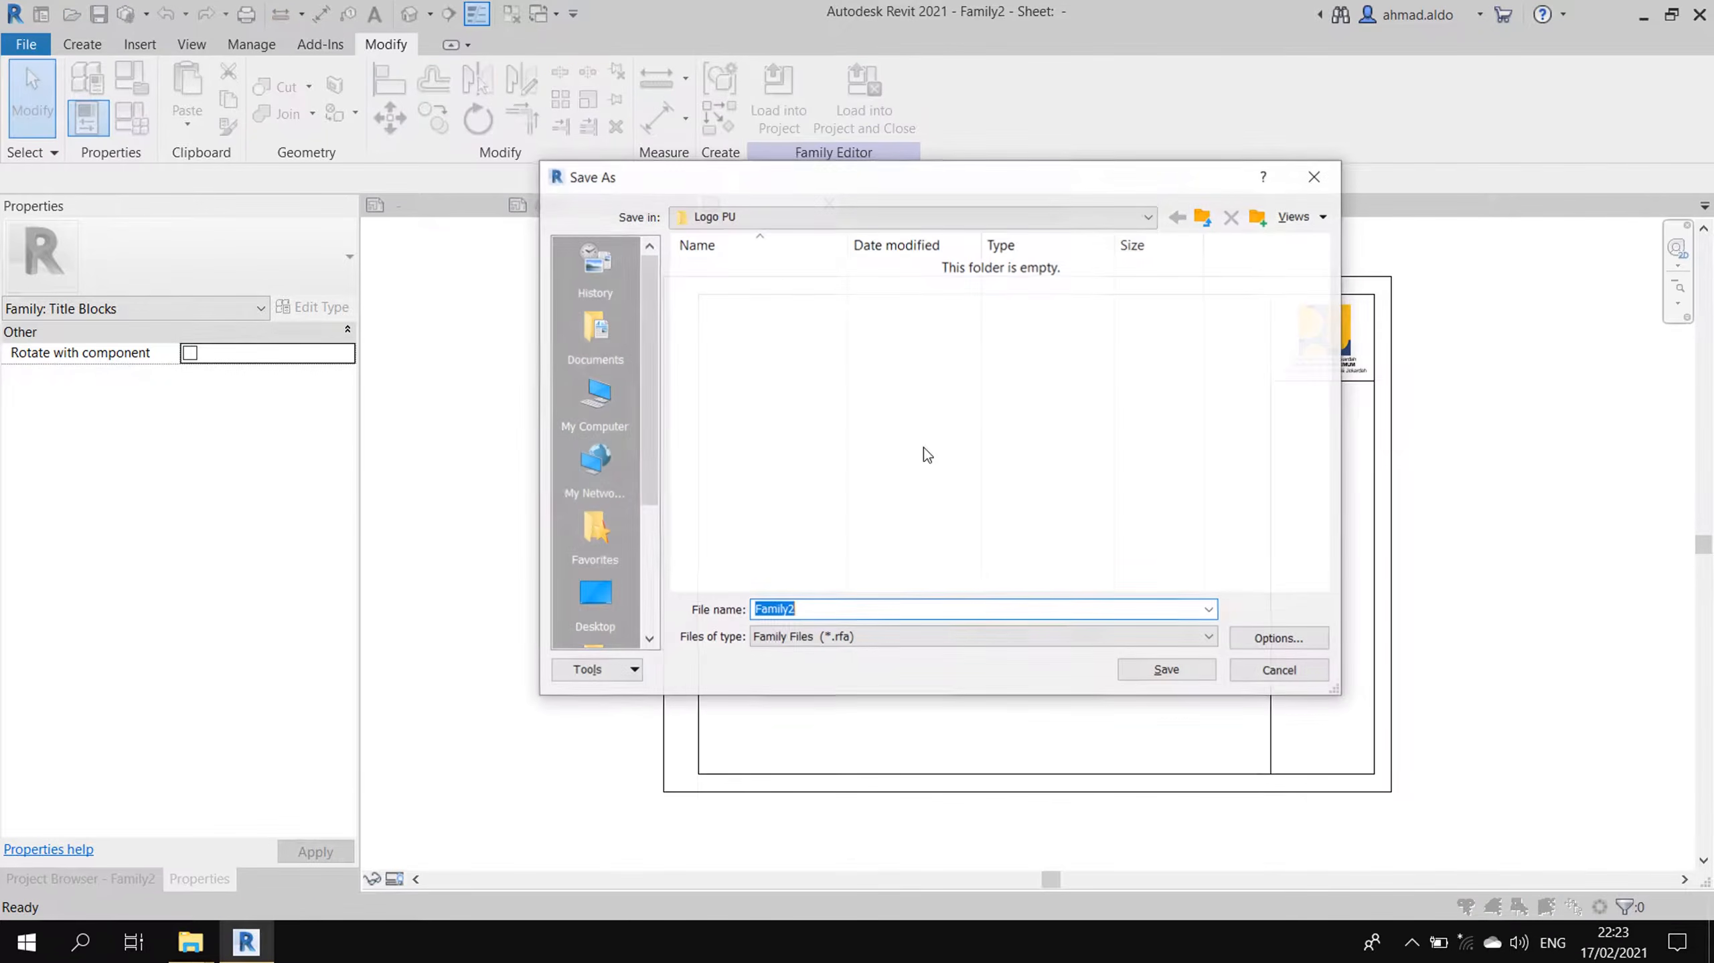
pyautogui.click(793, 214)
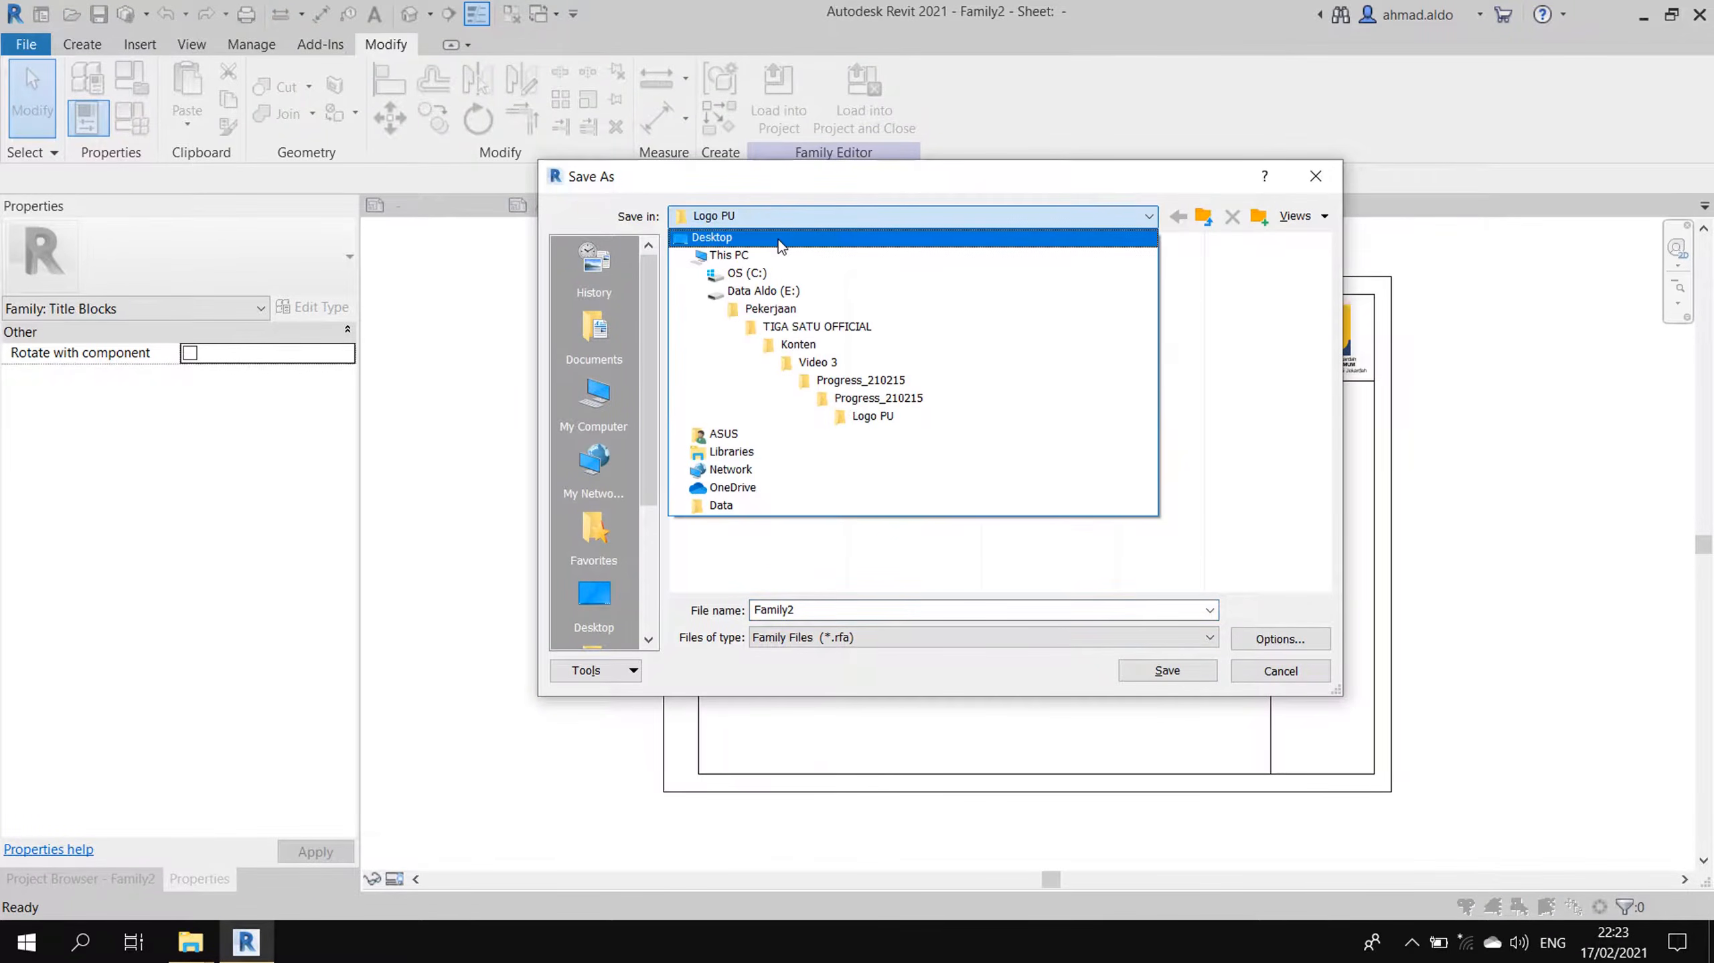
pyautogui.click(778, 238)
pyautogui.doubleClick(883, 611)
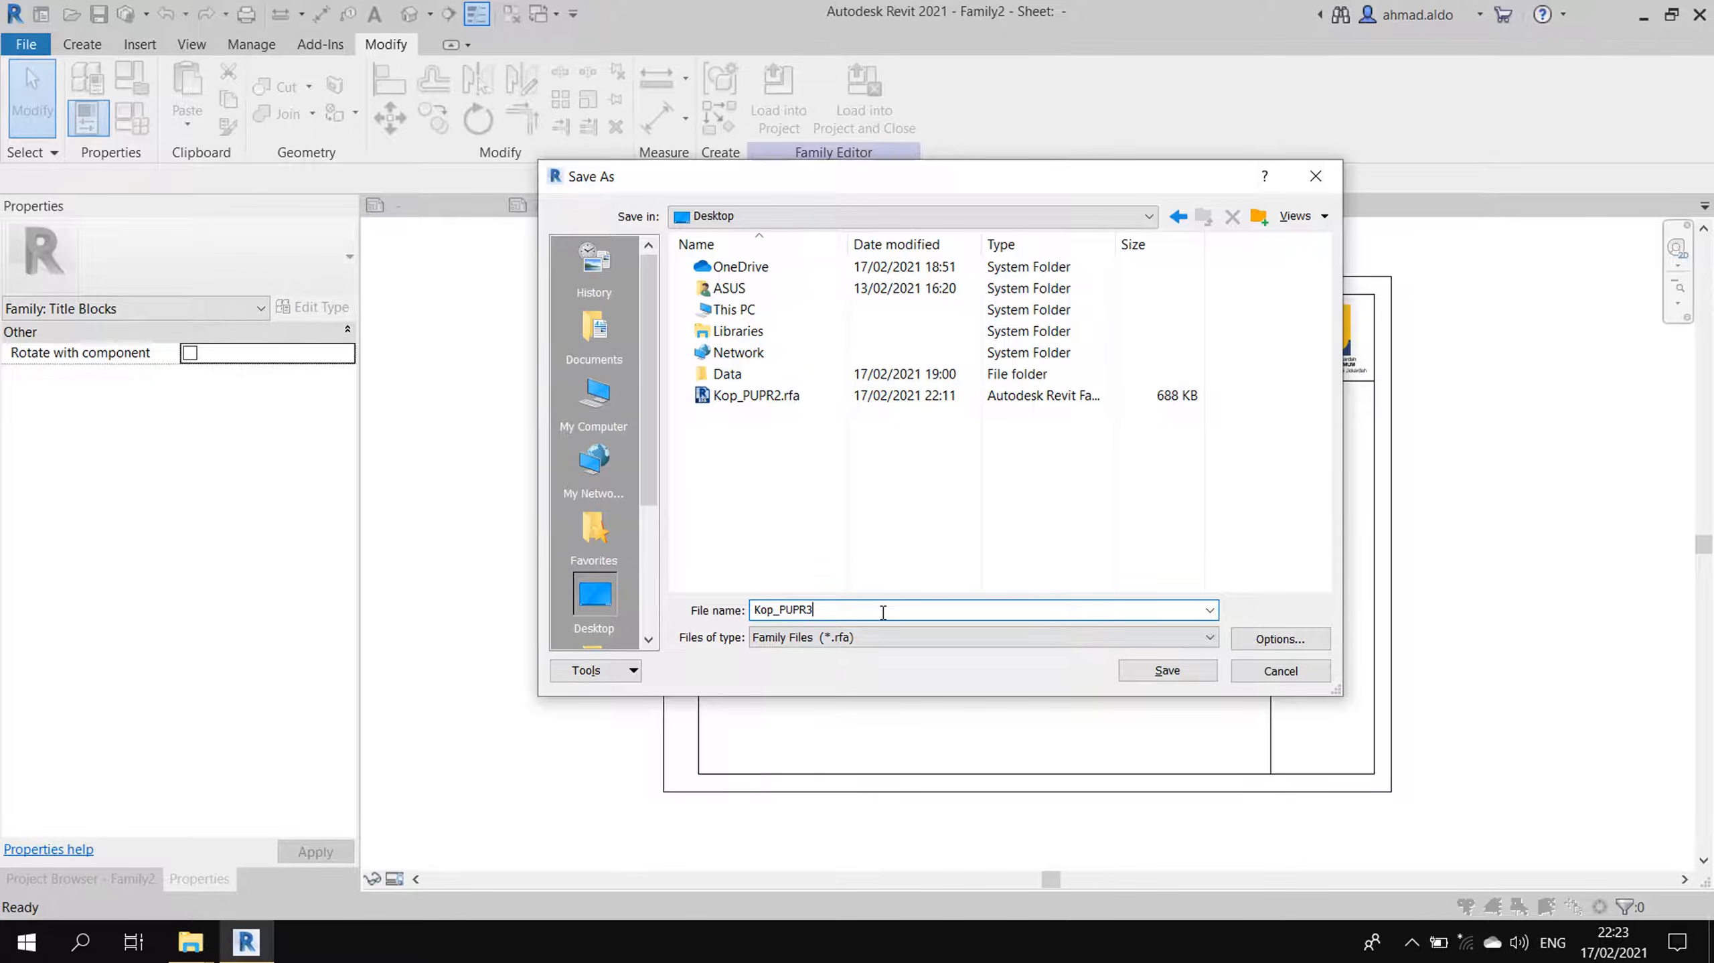
pyautogui.click(1171, 668)
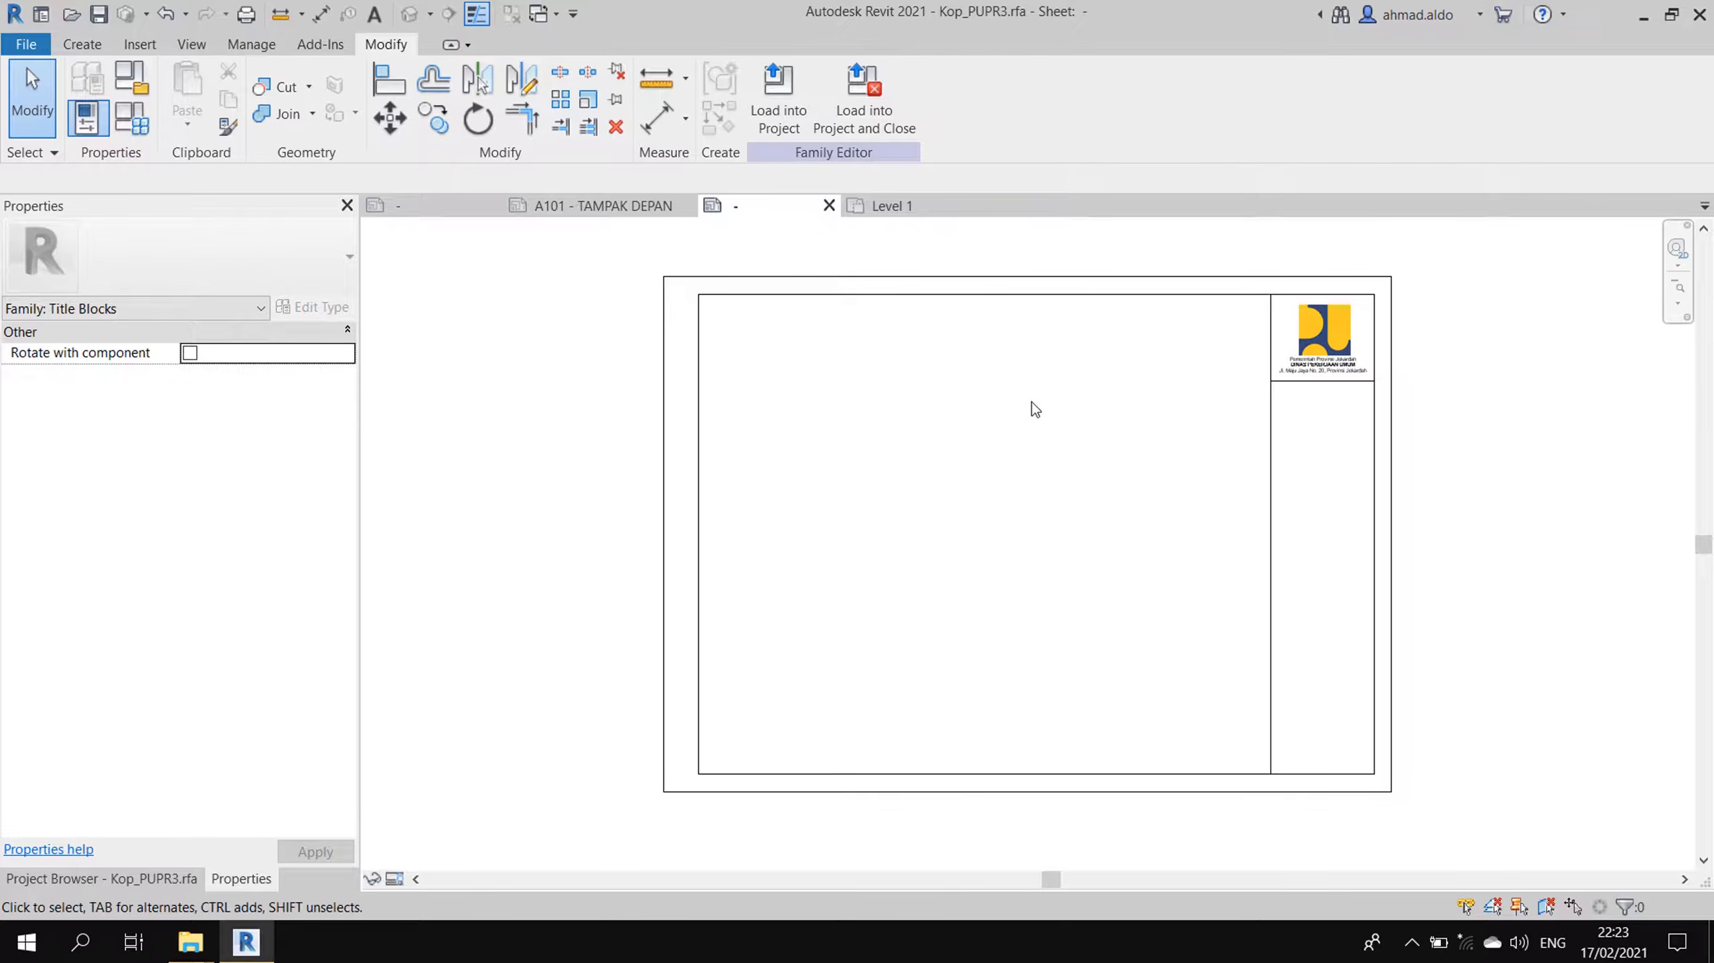
# - Load Kop_PUPR3.rfa from the Desktop and create sheet A101 using that title block
pyautogui.click(903, 207)
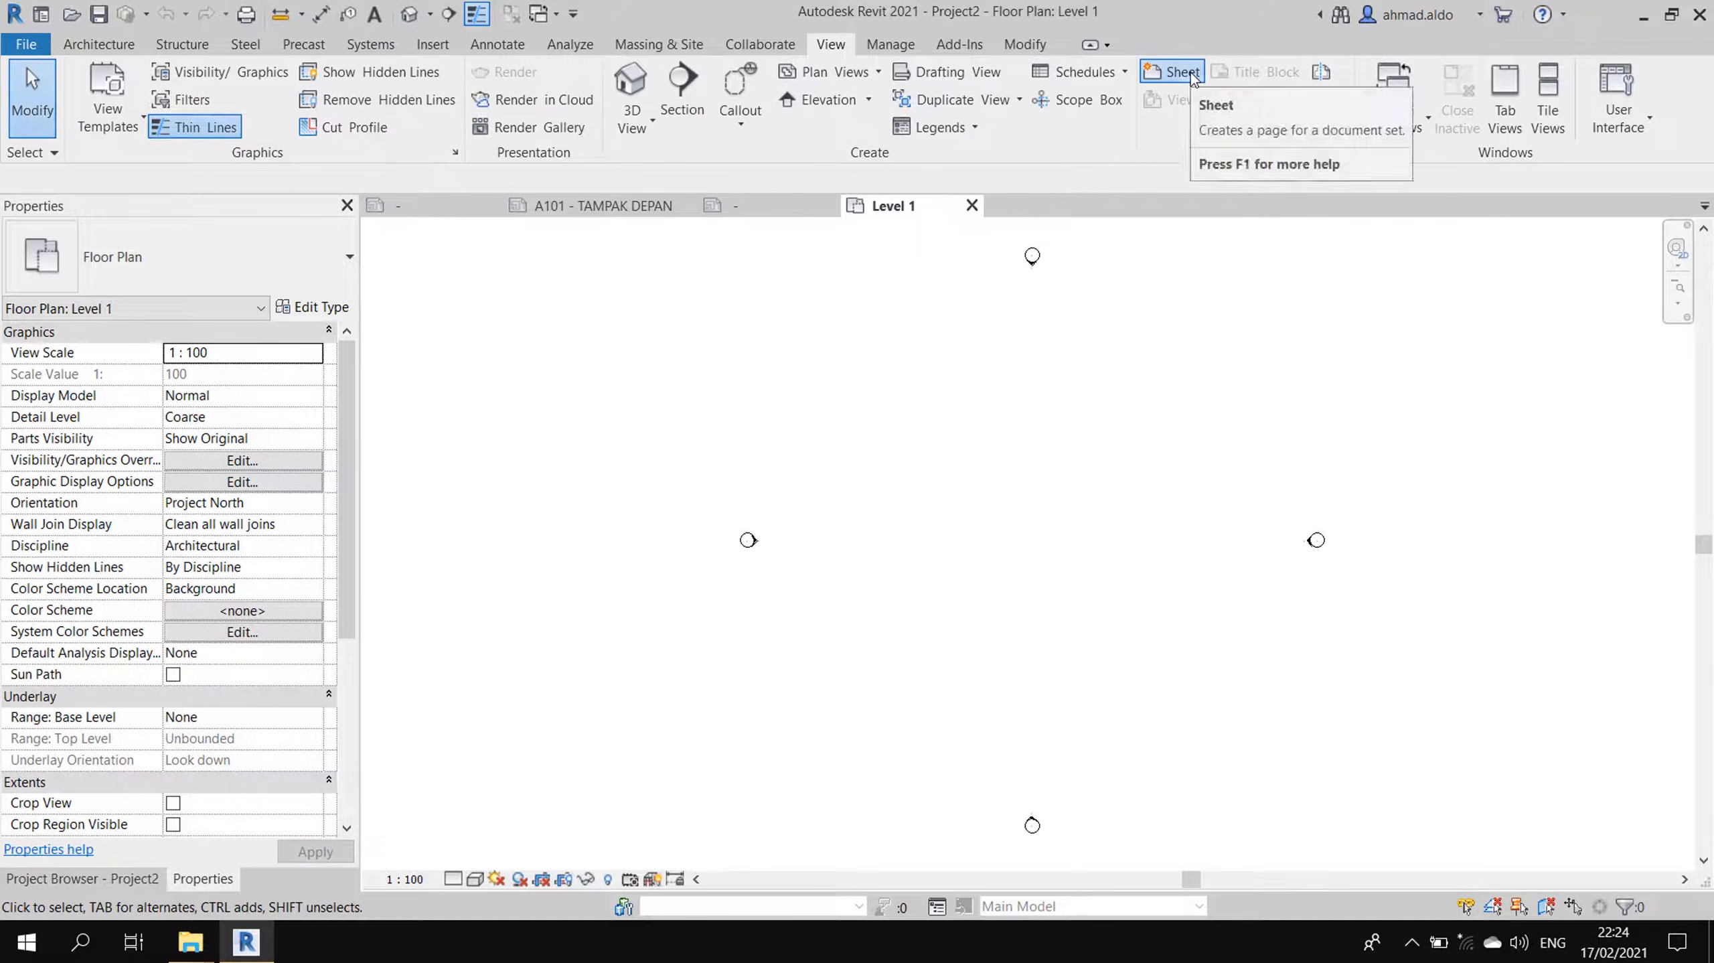
pyautogui.click(1190, 72)
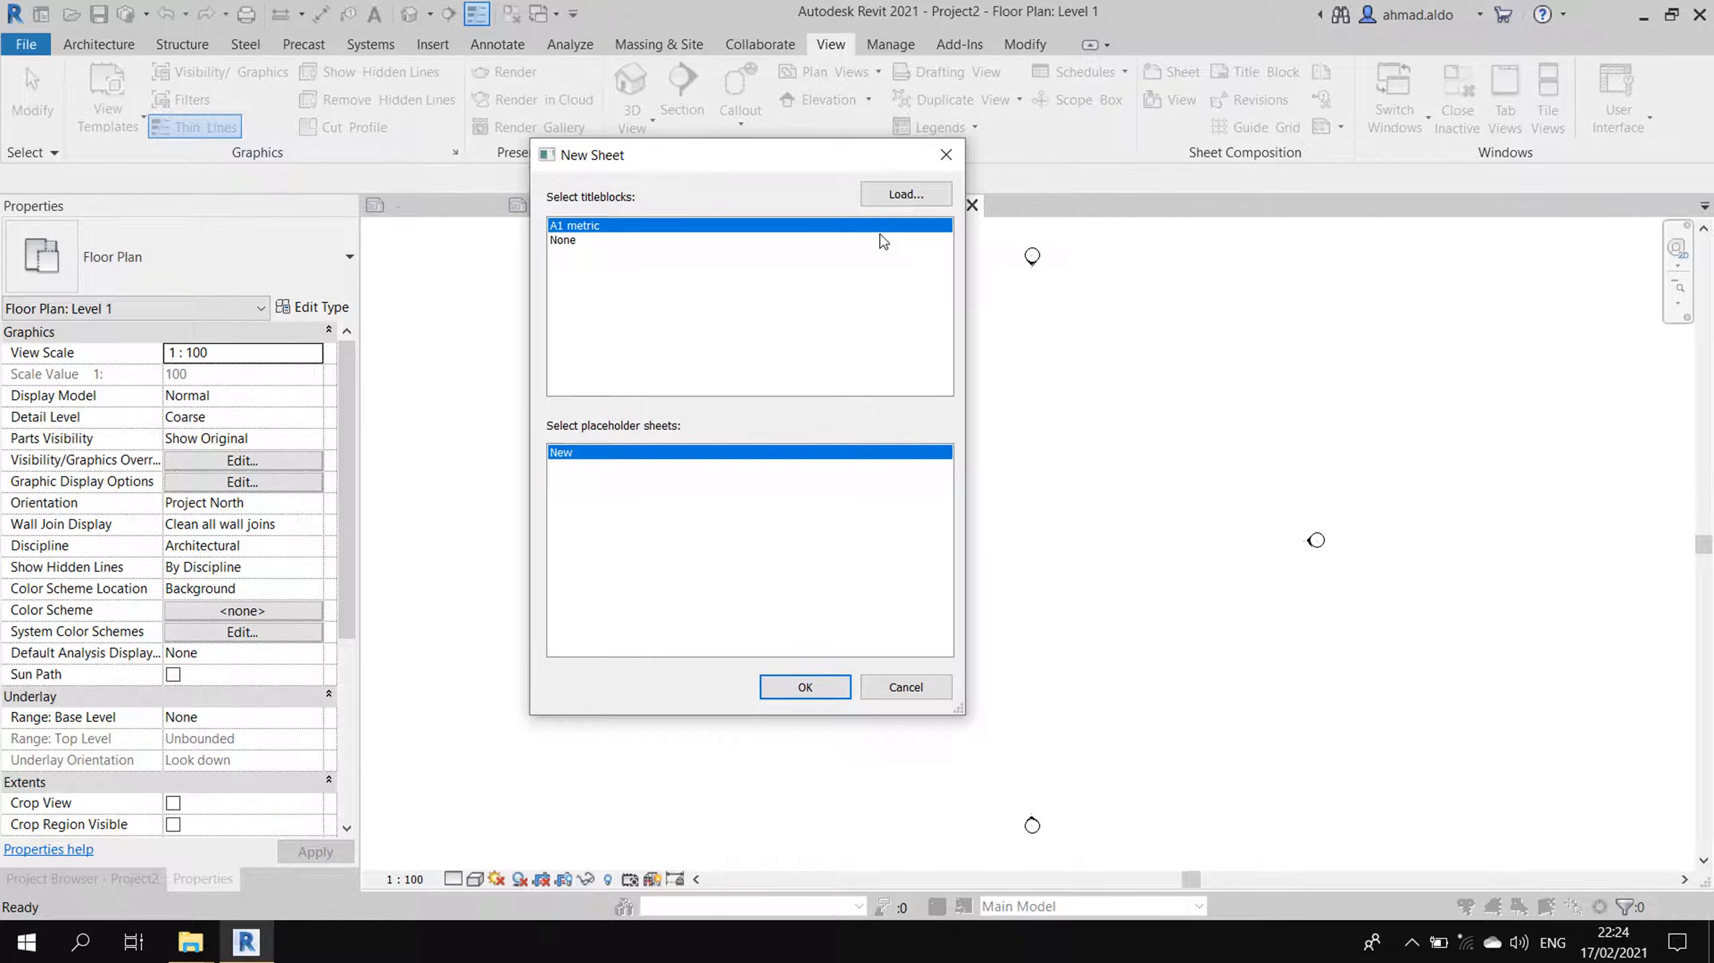
pyautogui.click(912, 199)
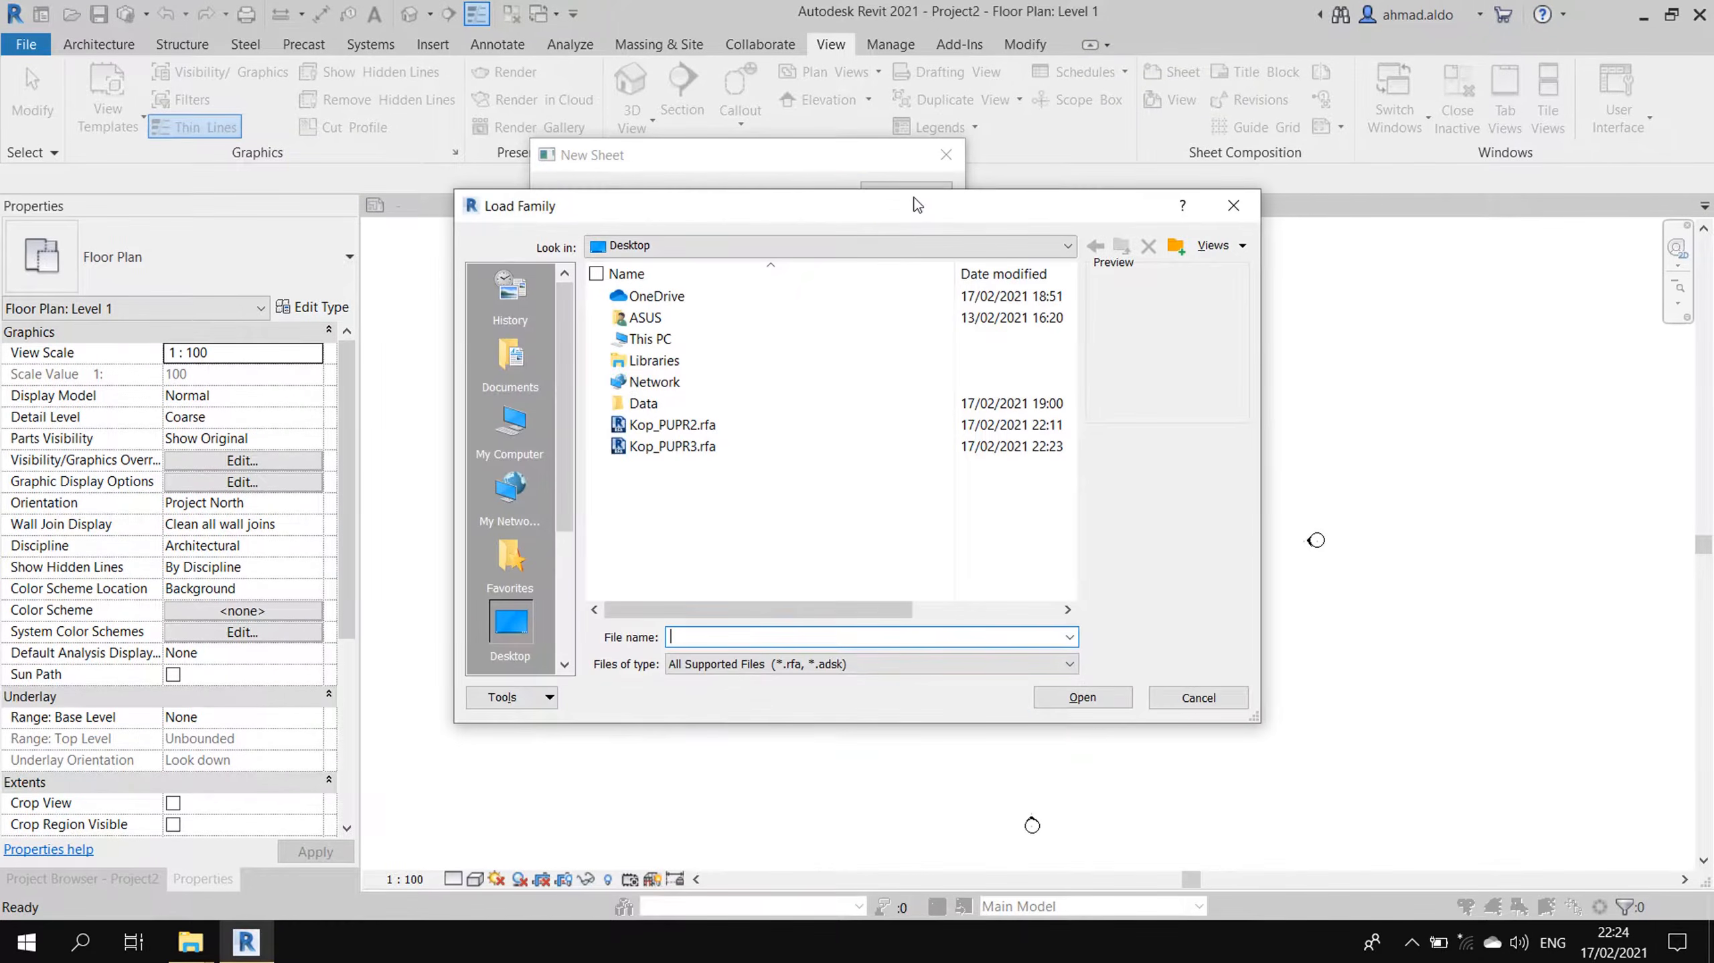
pyautogui.click(701, 459)
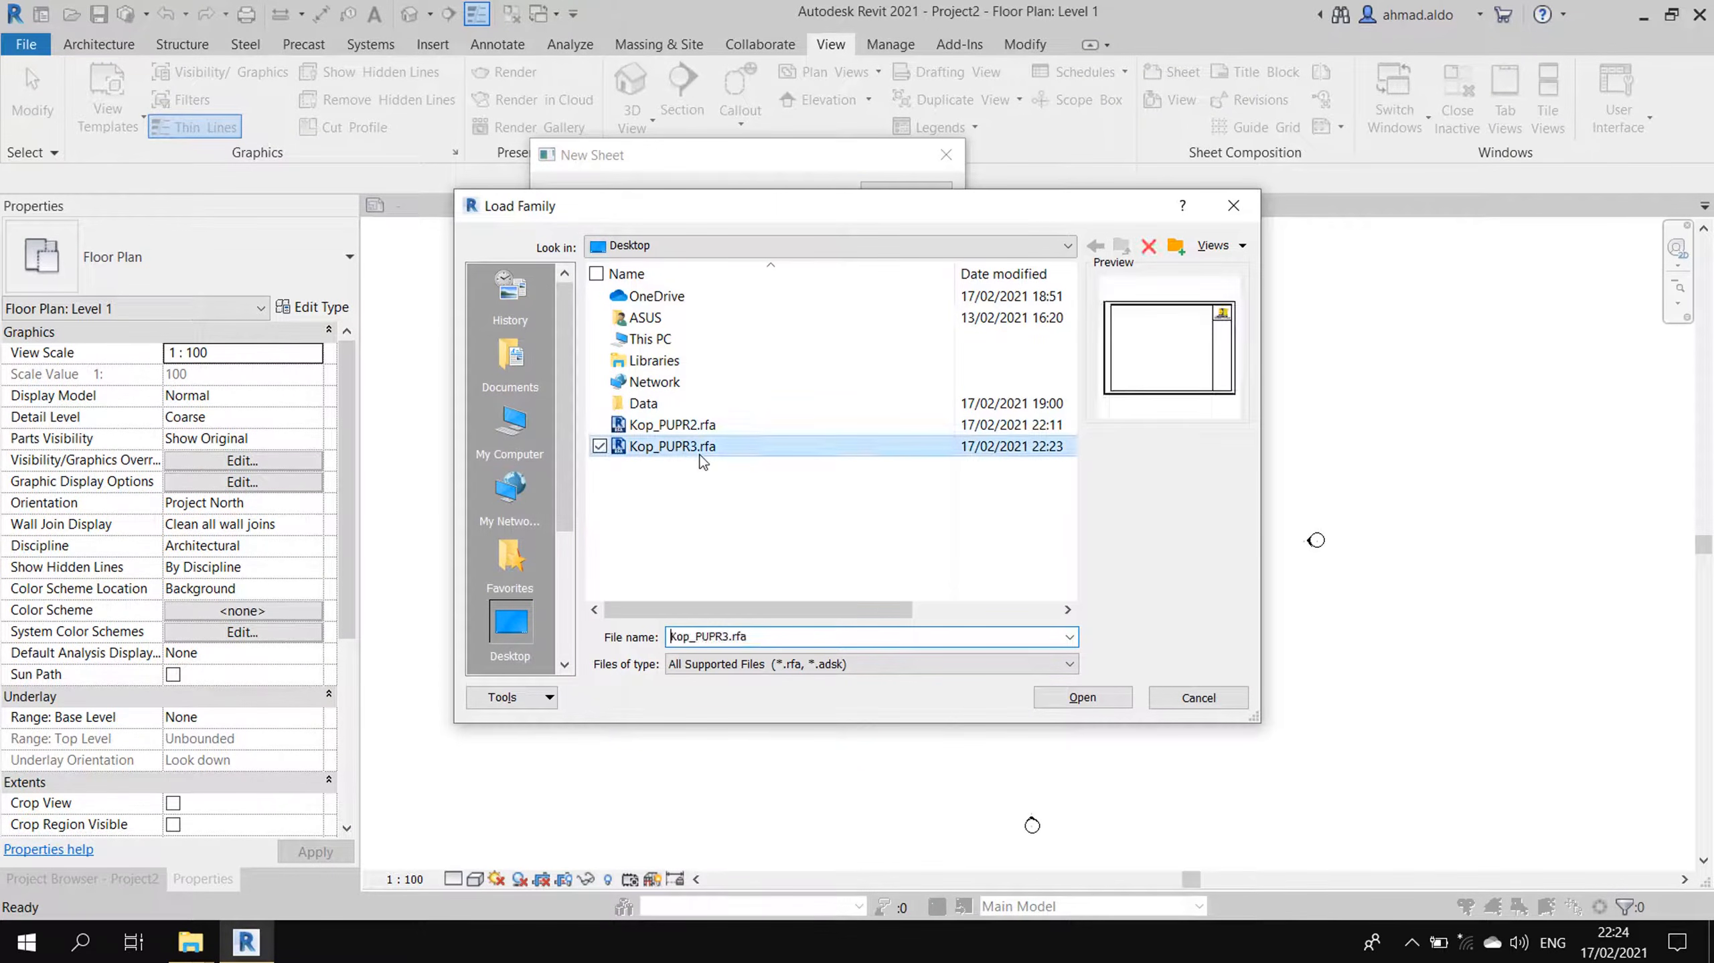
pyautogui.doubleClick(701, 447)
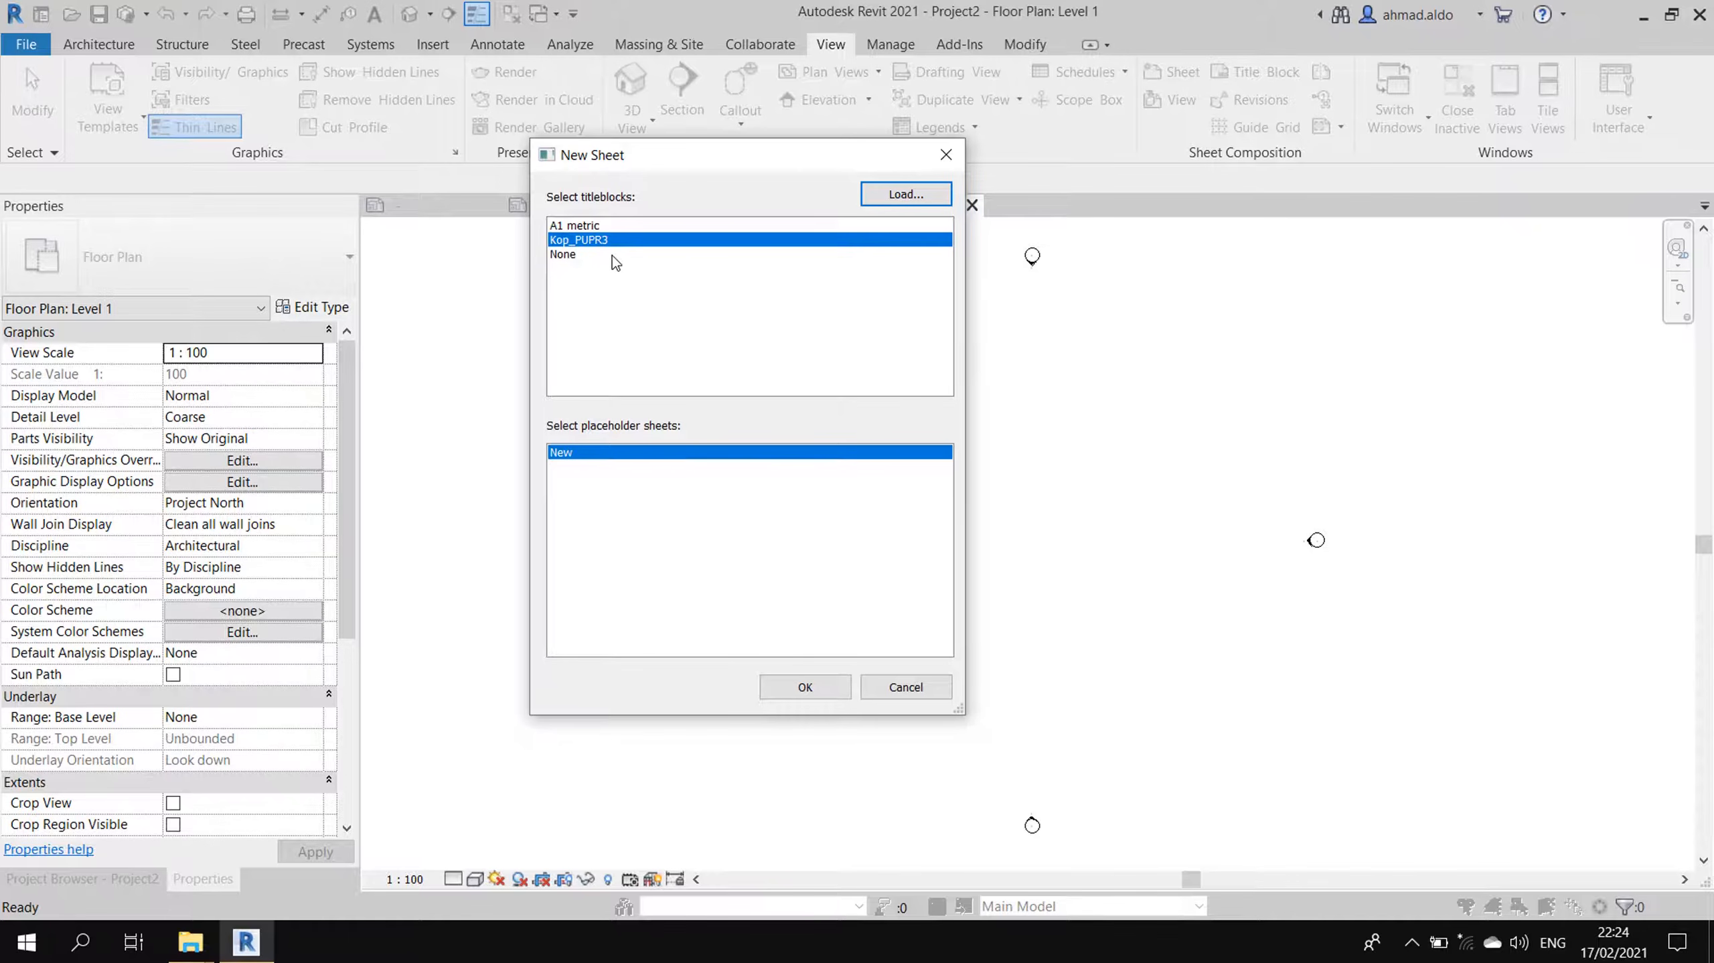
pyautogui.click(809, 688)
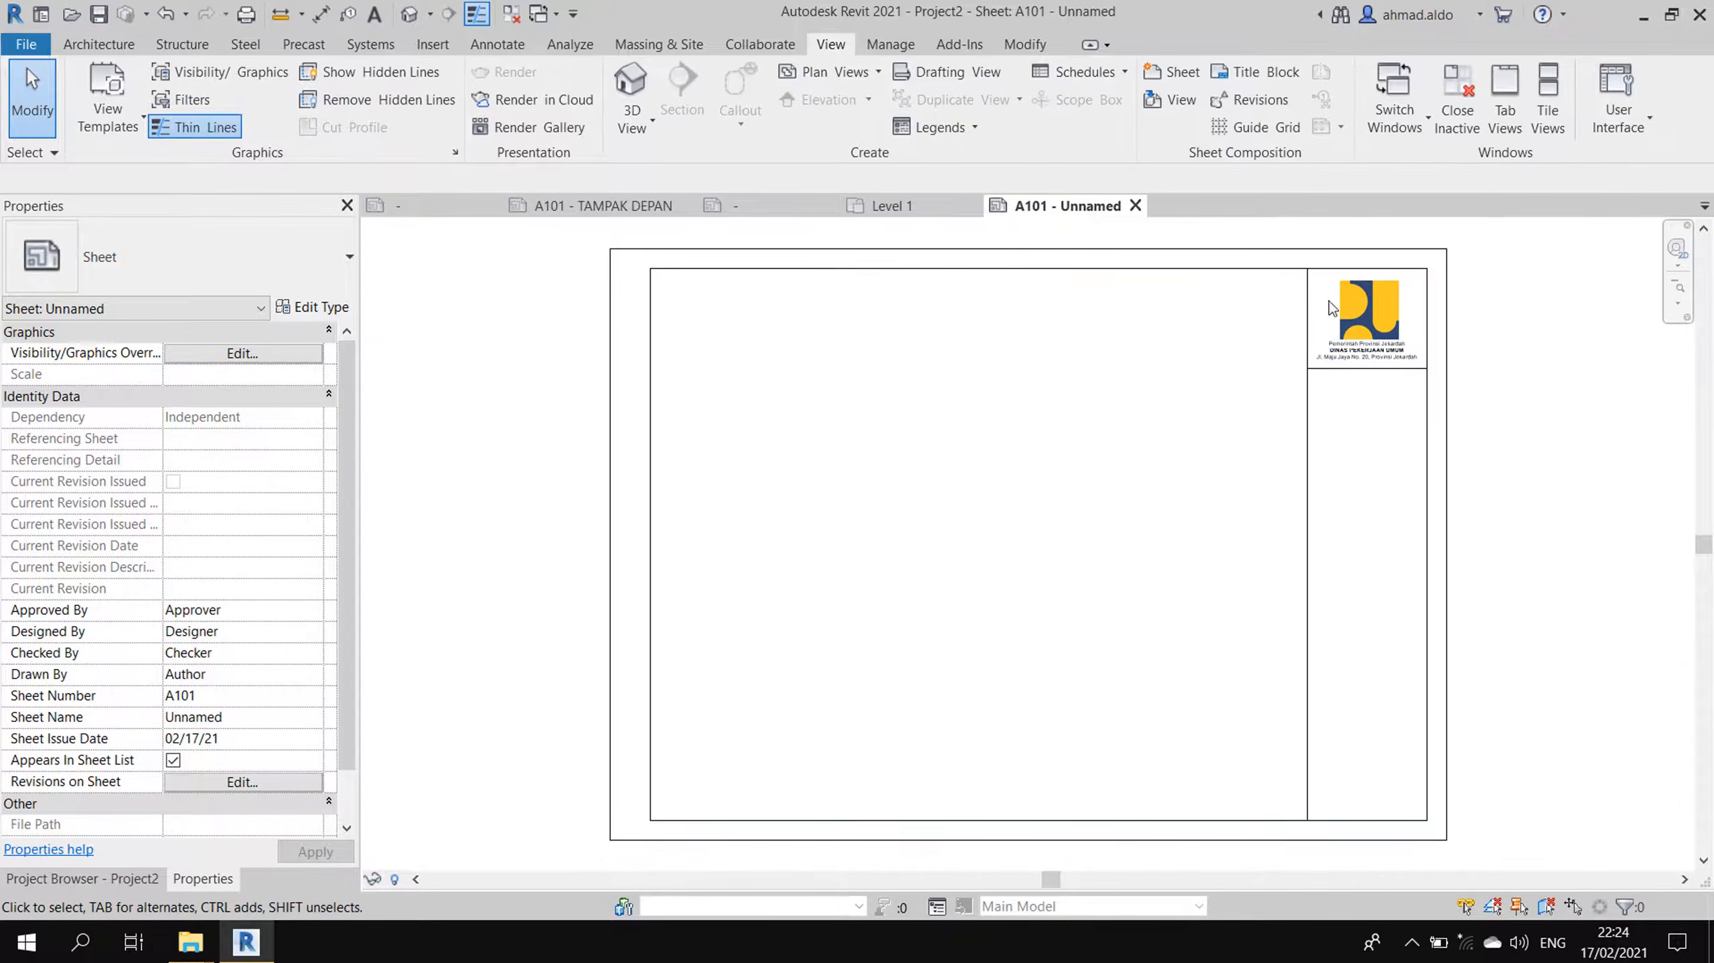
# - Close the Level 1 floor plan and zoom into the Kop_PUPR3.rfa family's lower-right corner
pyautogui.click(937, 204)
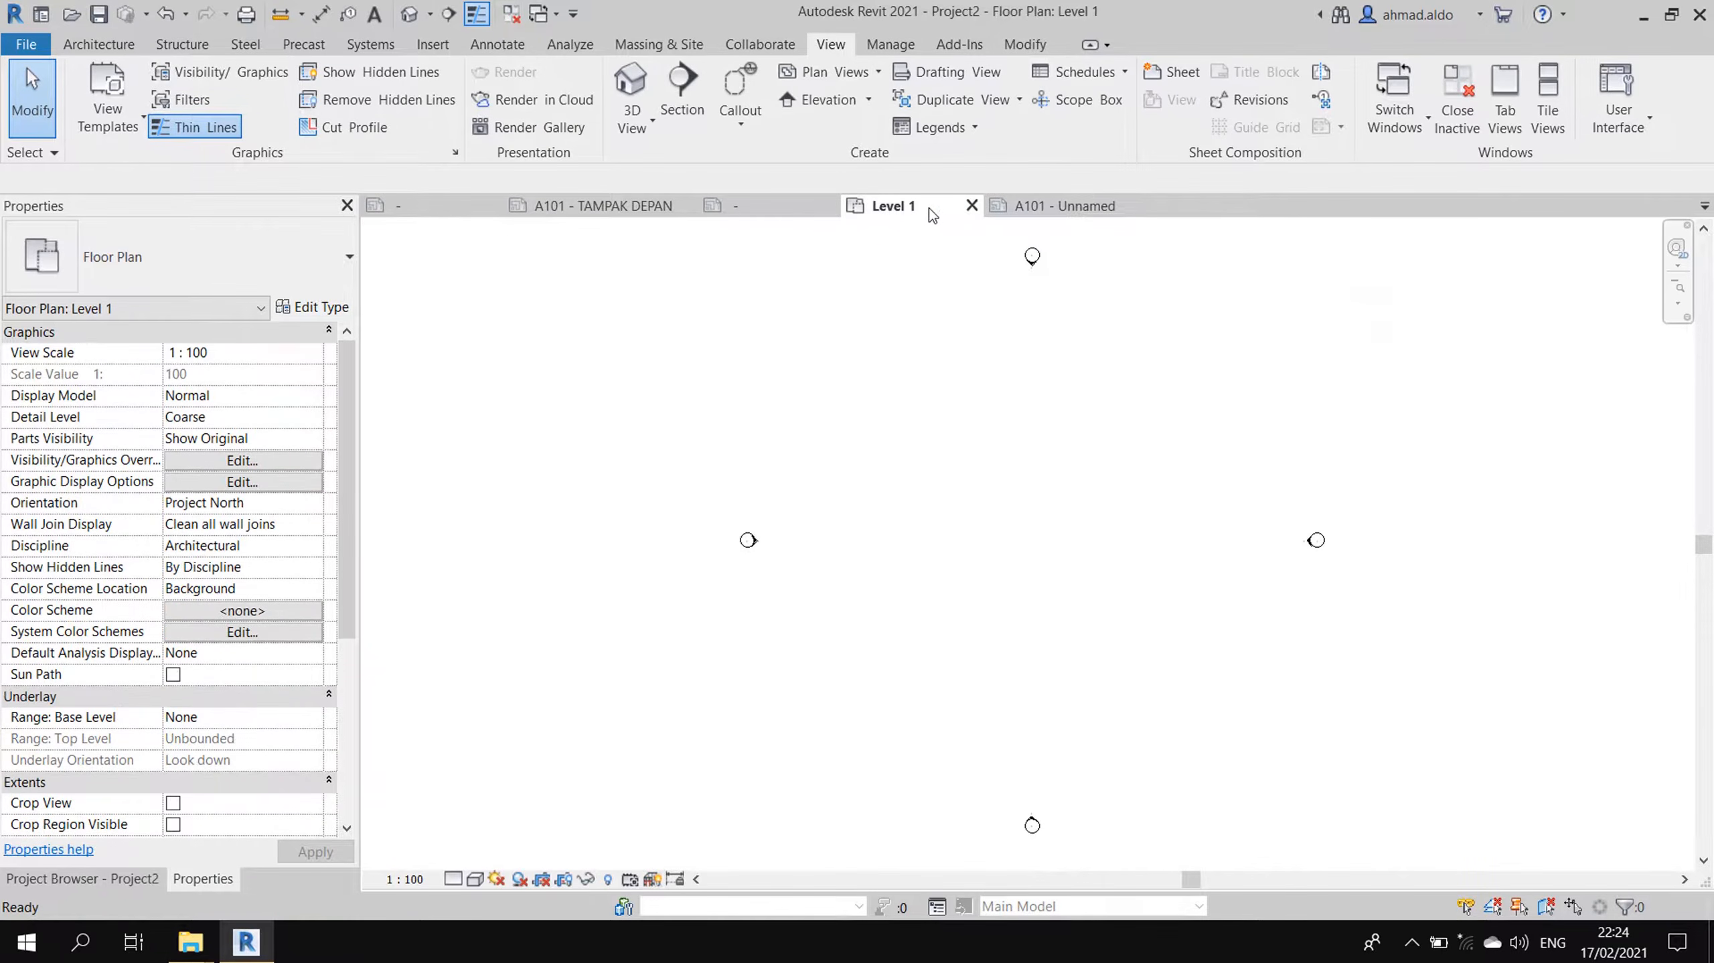
pyautogui.click(973, 206)
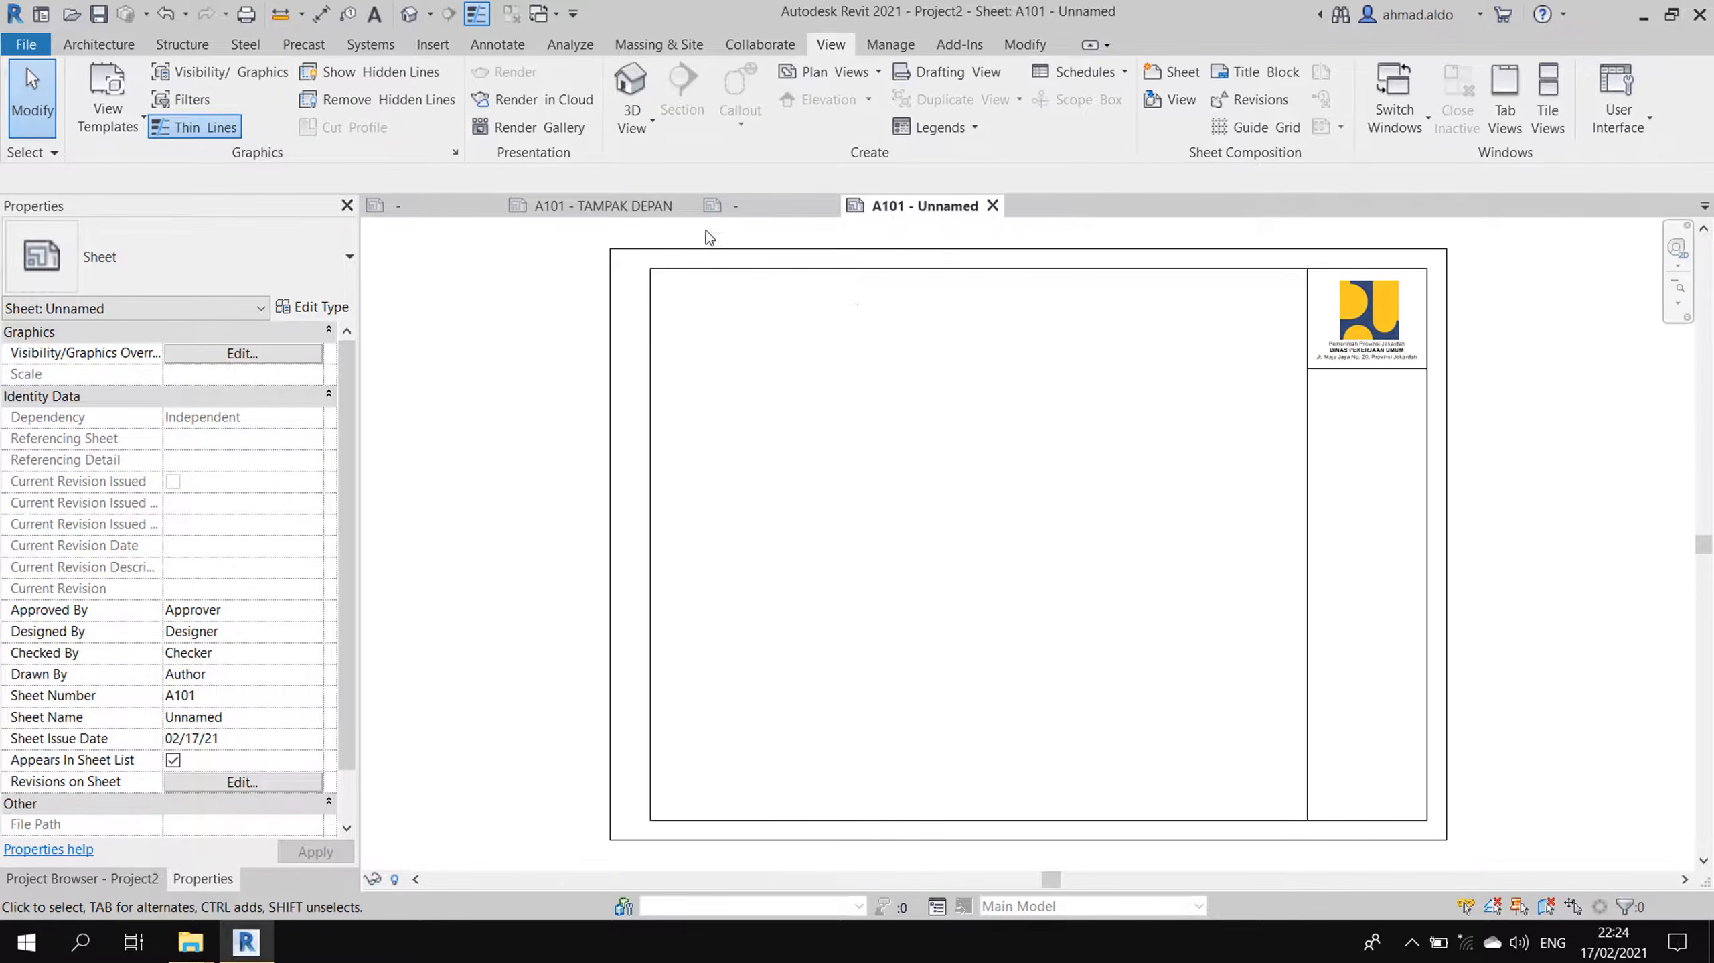
pyautogui.click(463, 213)
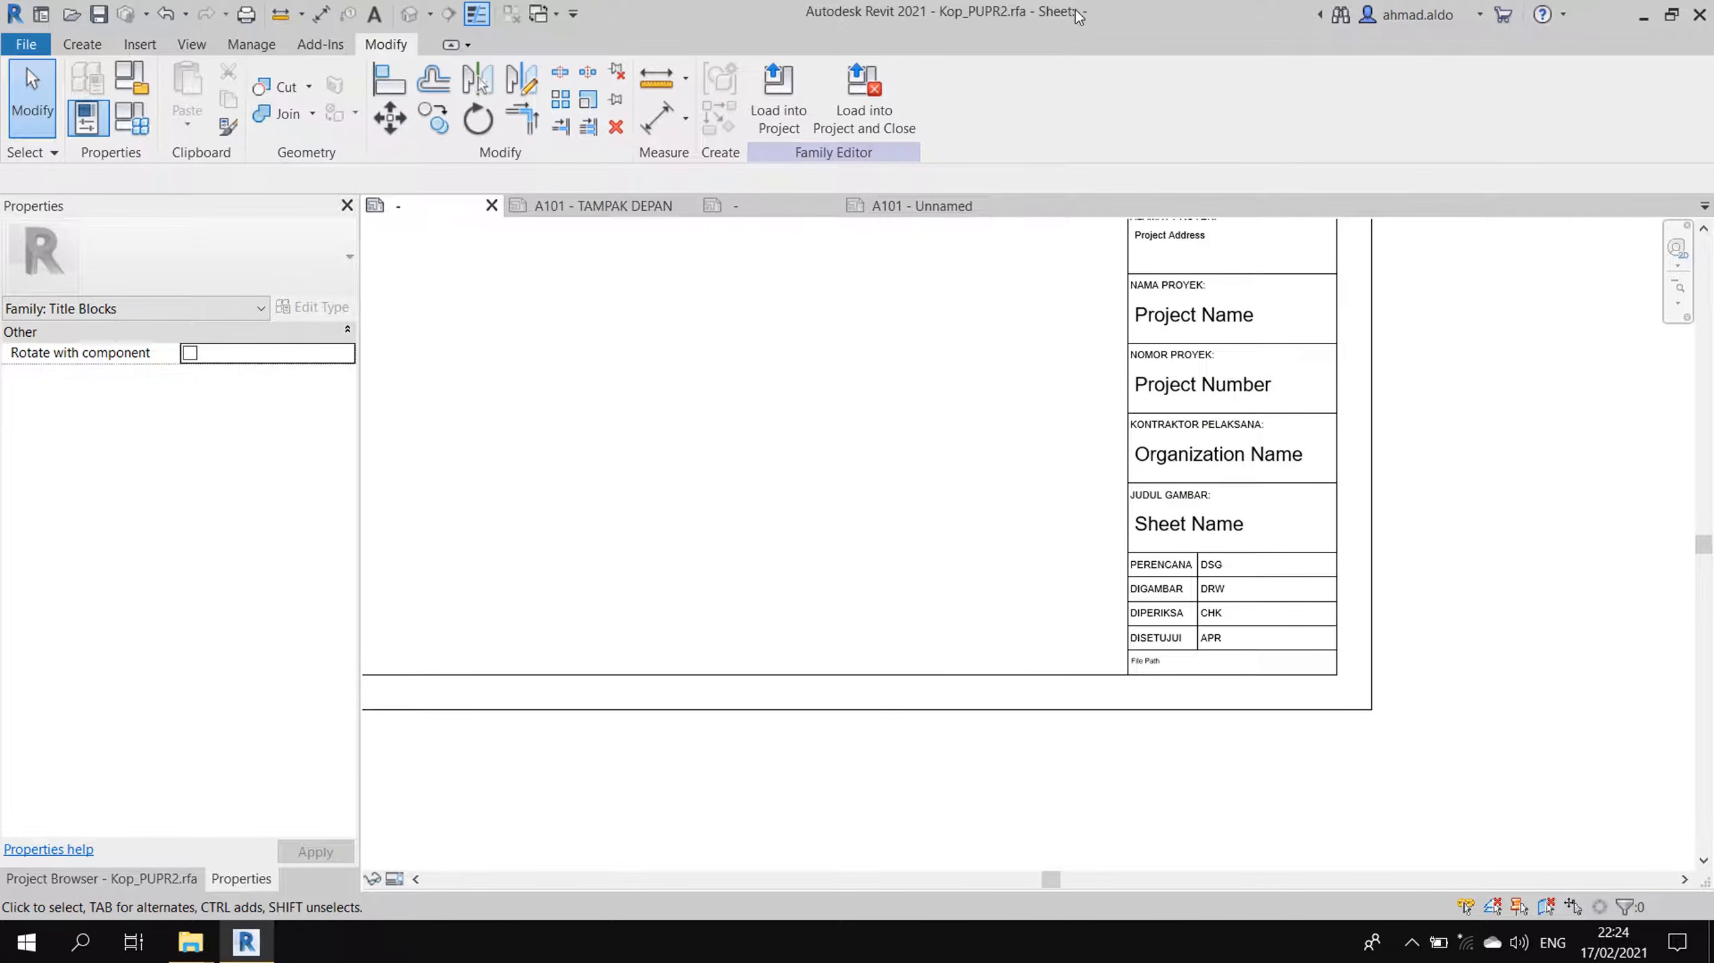
pyautogui.click(766, 211)
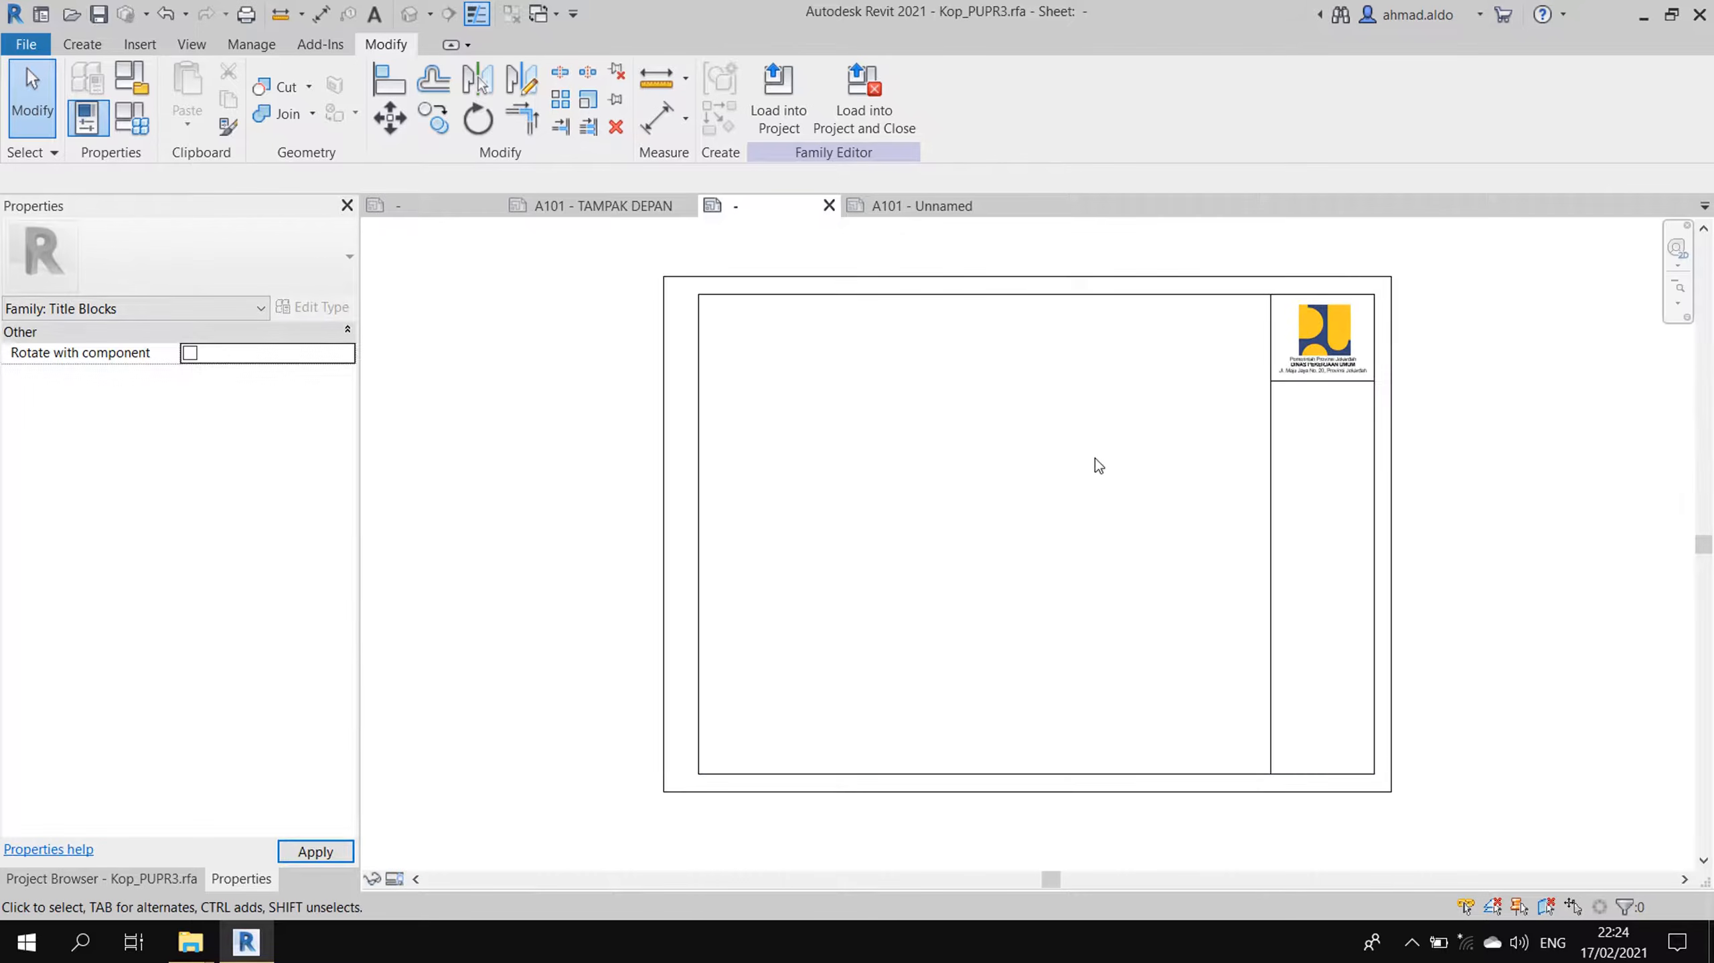
pyautogui.scroll(2, 1290, 762)
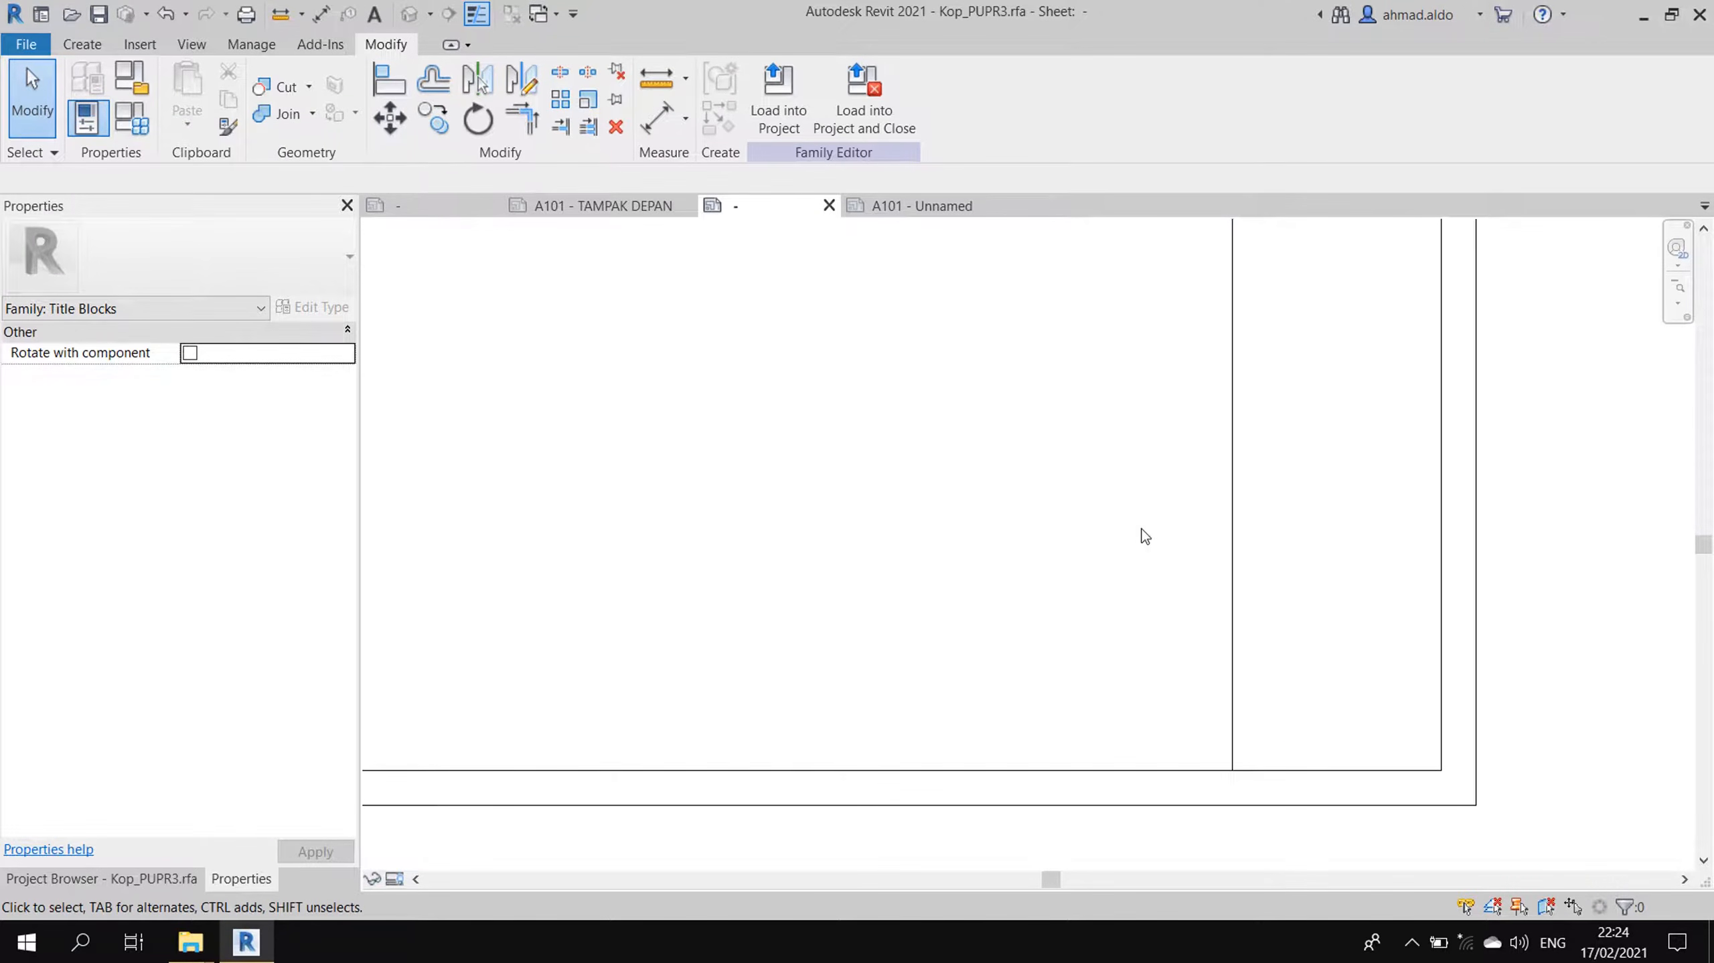
# - Copy the panel's bottom line 7 units up and trim it to the panel edge
pyautogui.click(1127, 769)
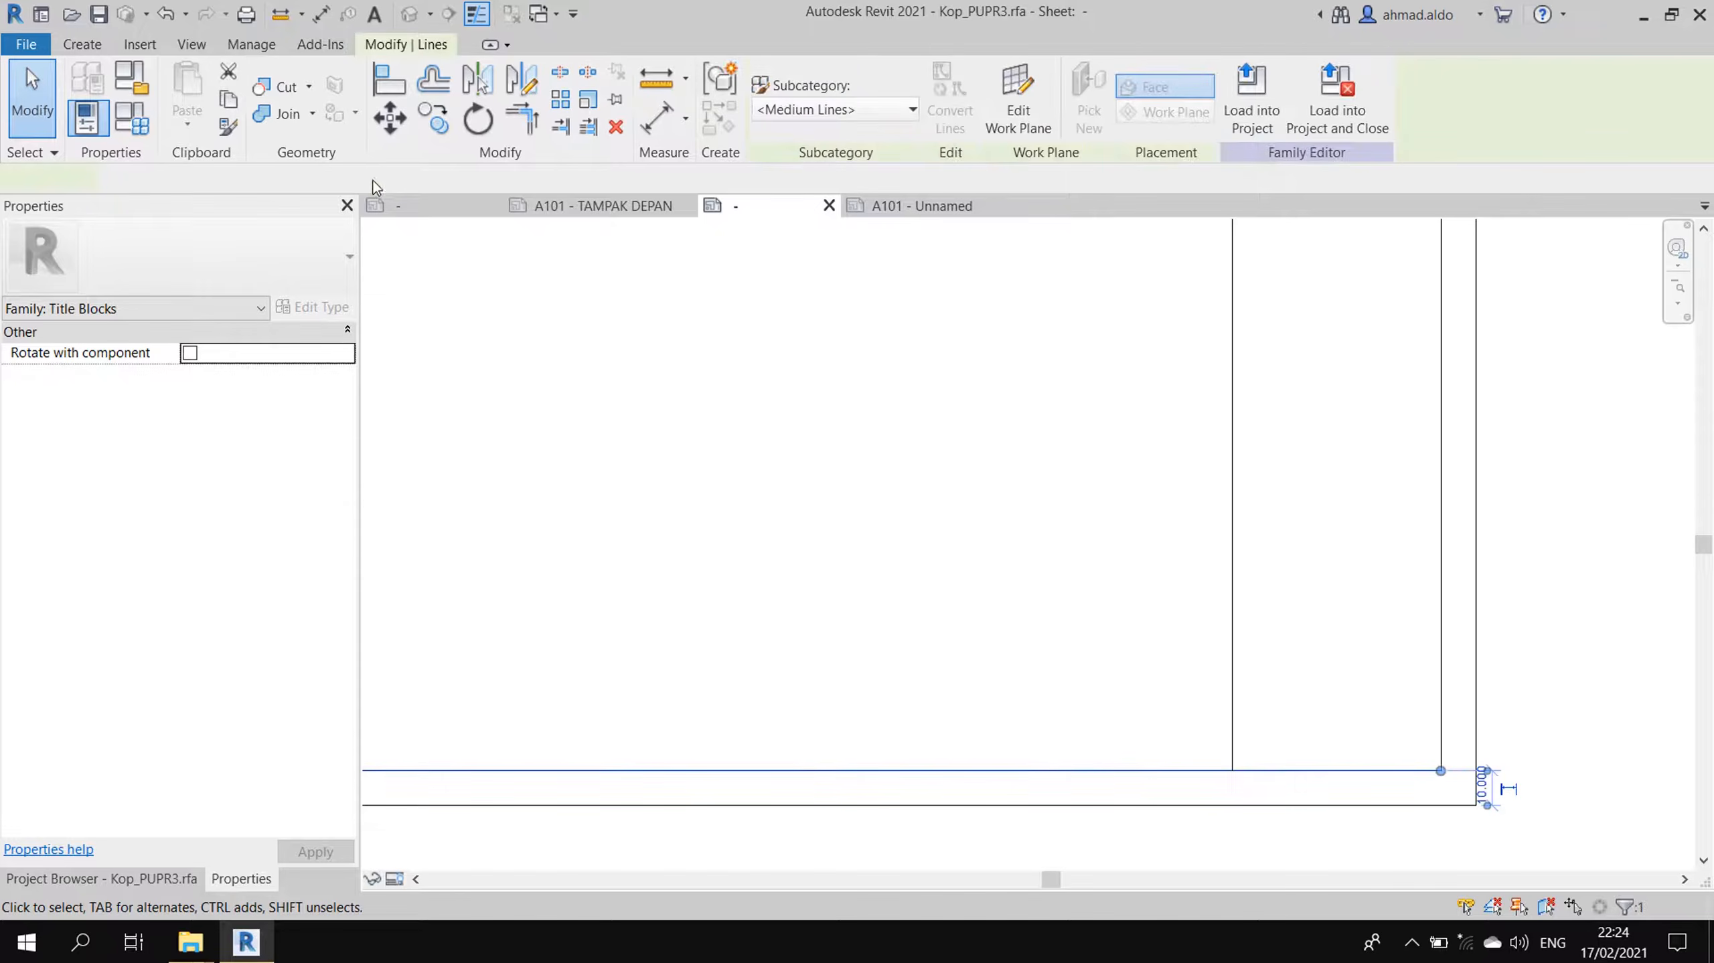
pyautogui.press('c')
pyautogui.press('o')
pyautogui.click(1107, 678)
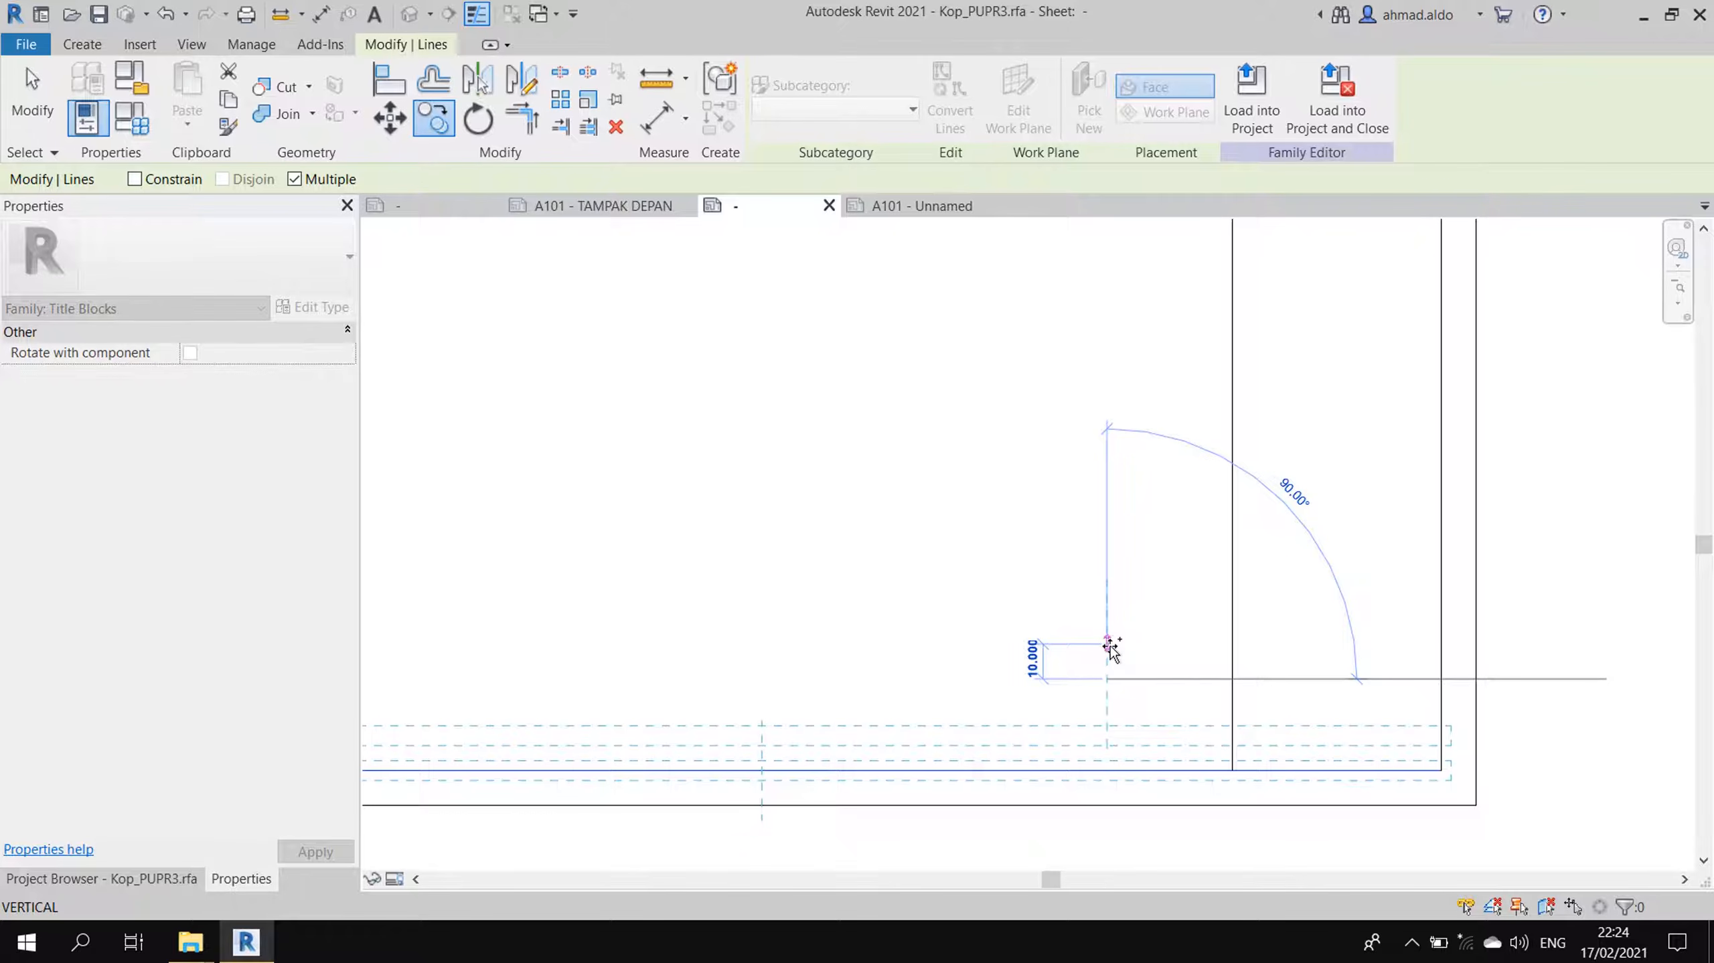
pyautogui.write('7')
pyautogui.press('Return')
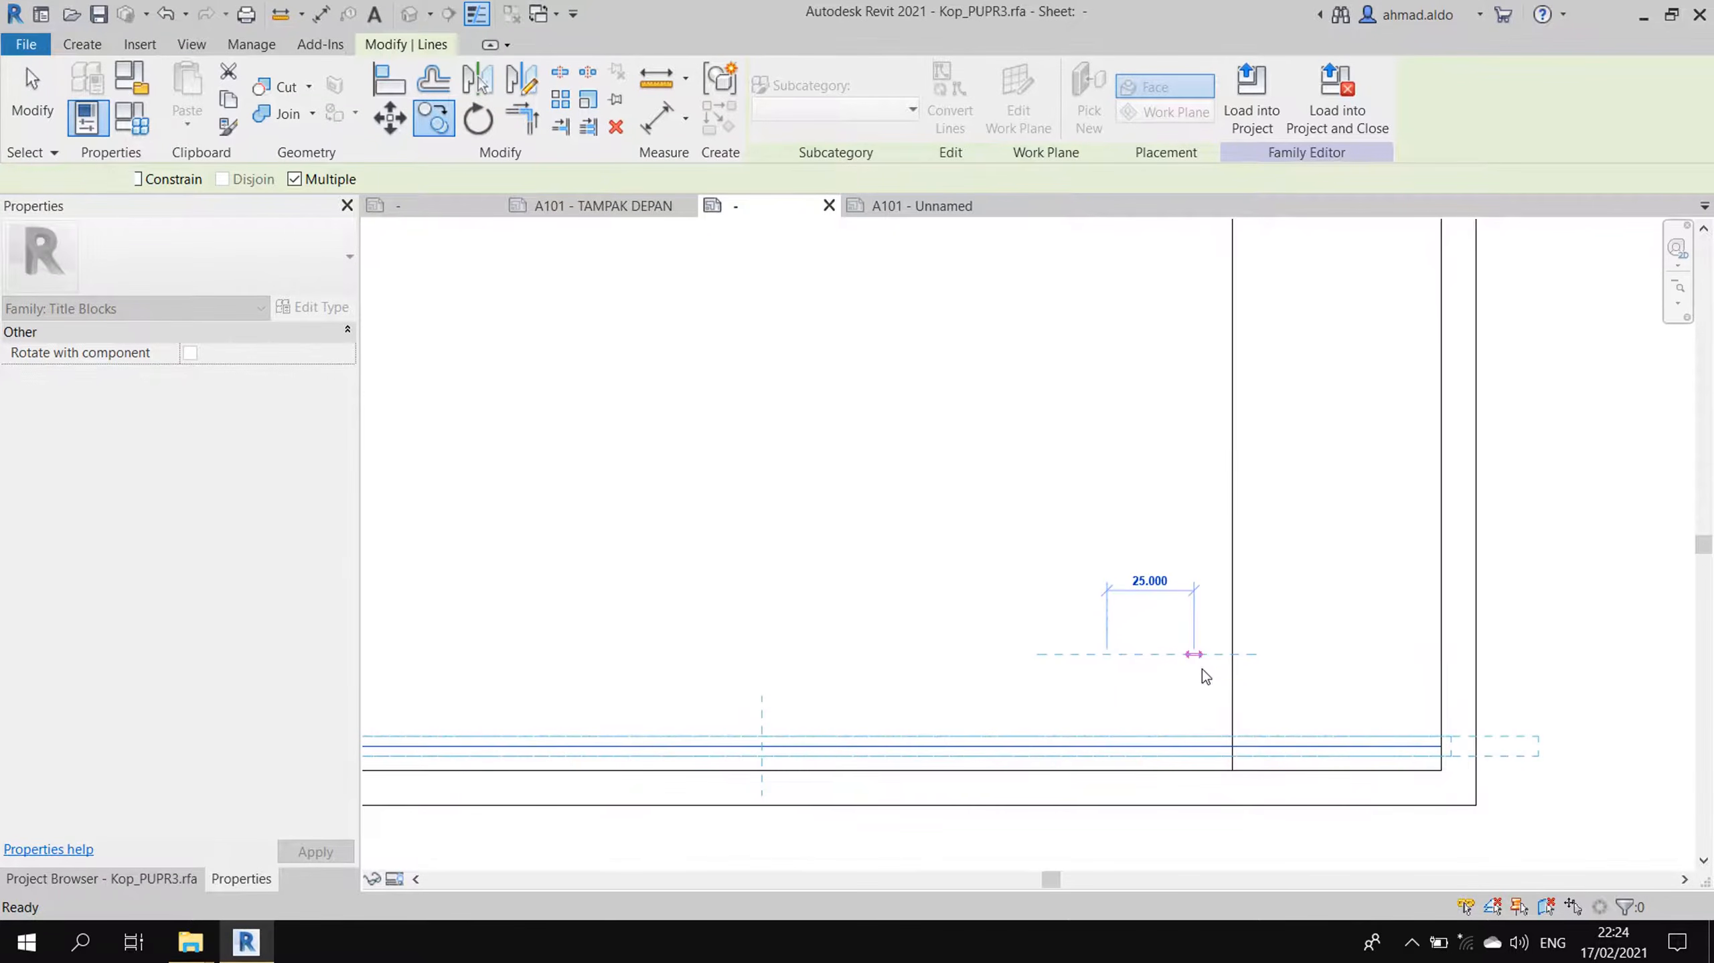
pyautogui.press('Escape')
pyautogui.press('Escape')
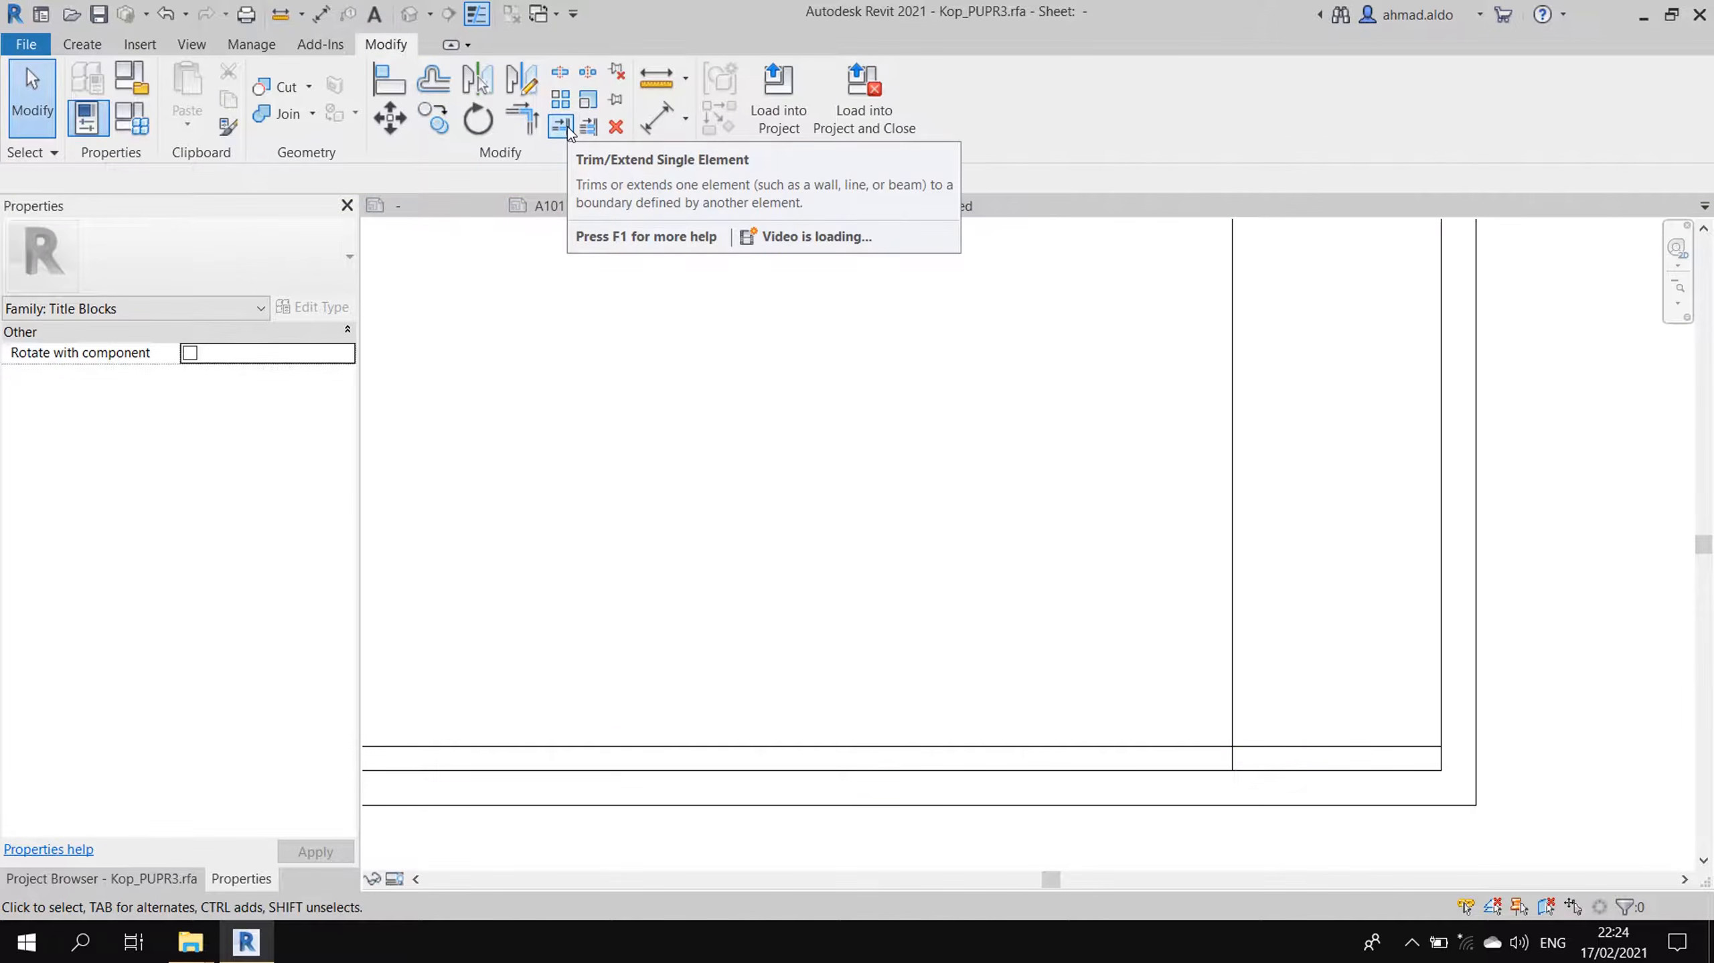
pyautogui.click(561, 126)
pyautogui.click(1232, 695)
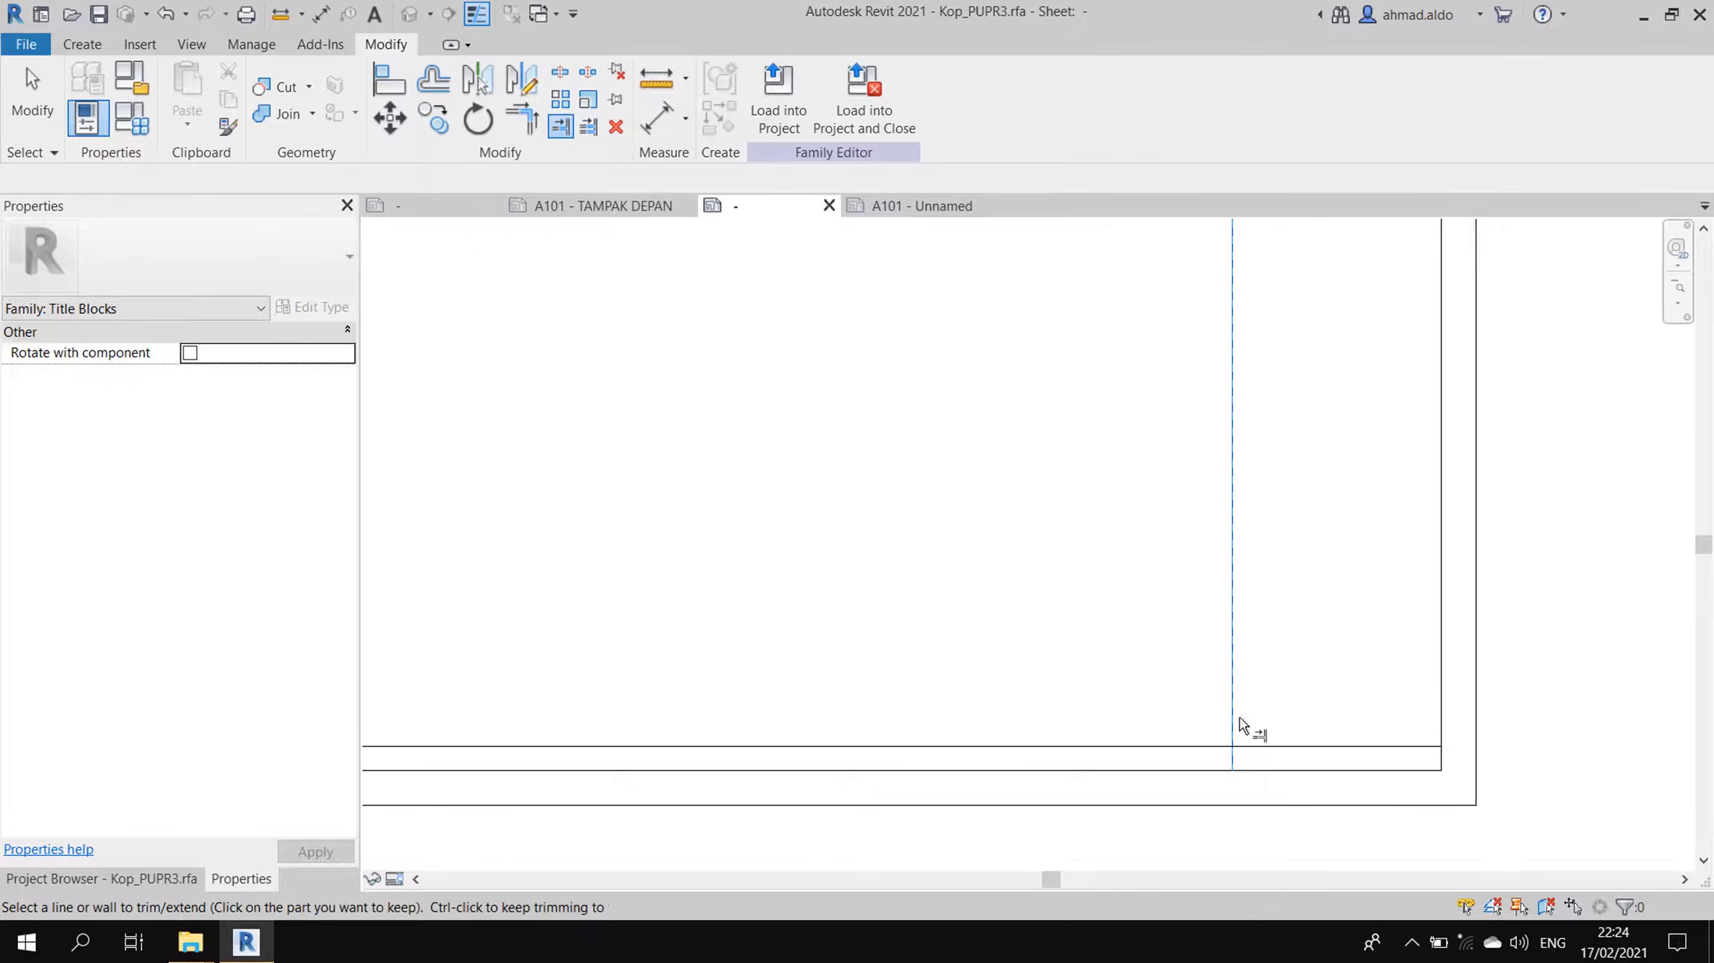
pyautogui.click(1273, 748)
pyautogui.press('Escape')
# - Copy the short row line upward three more times at 7-unit spacing
pyautogui.click(1308, 746)
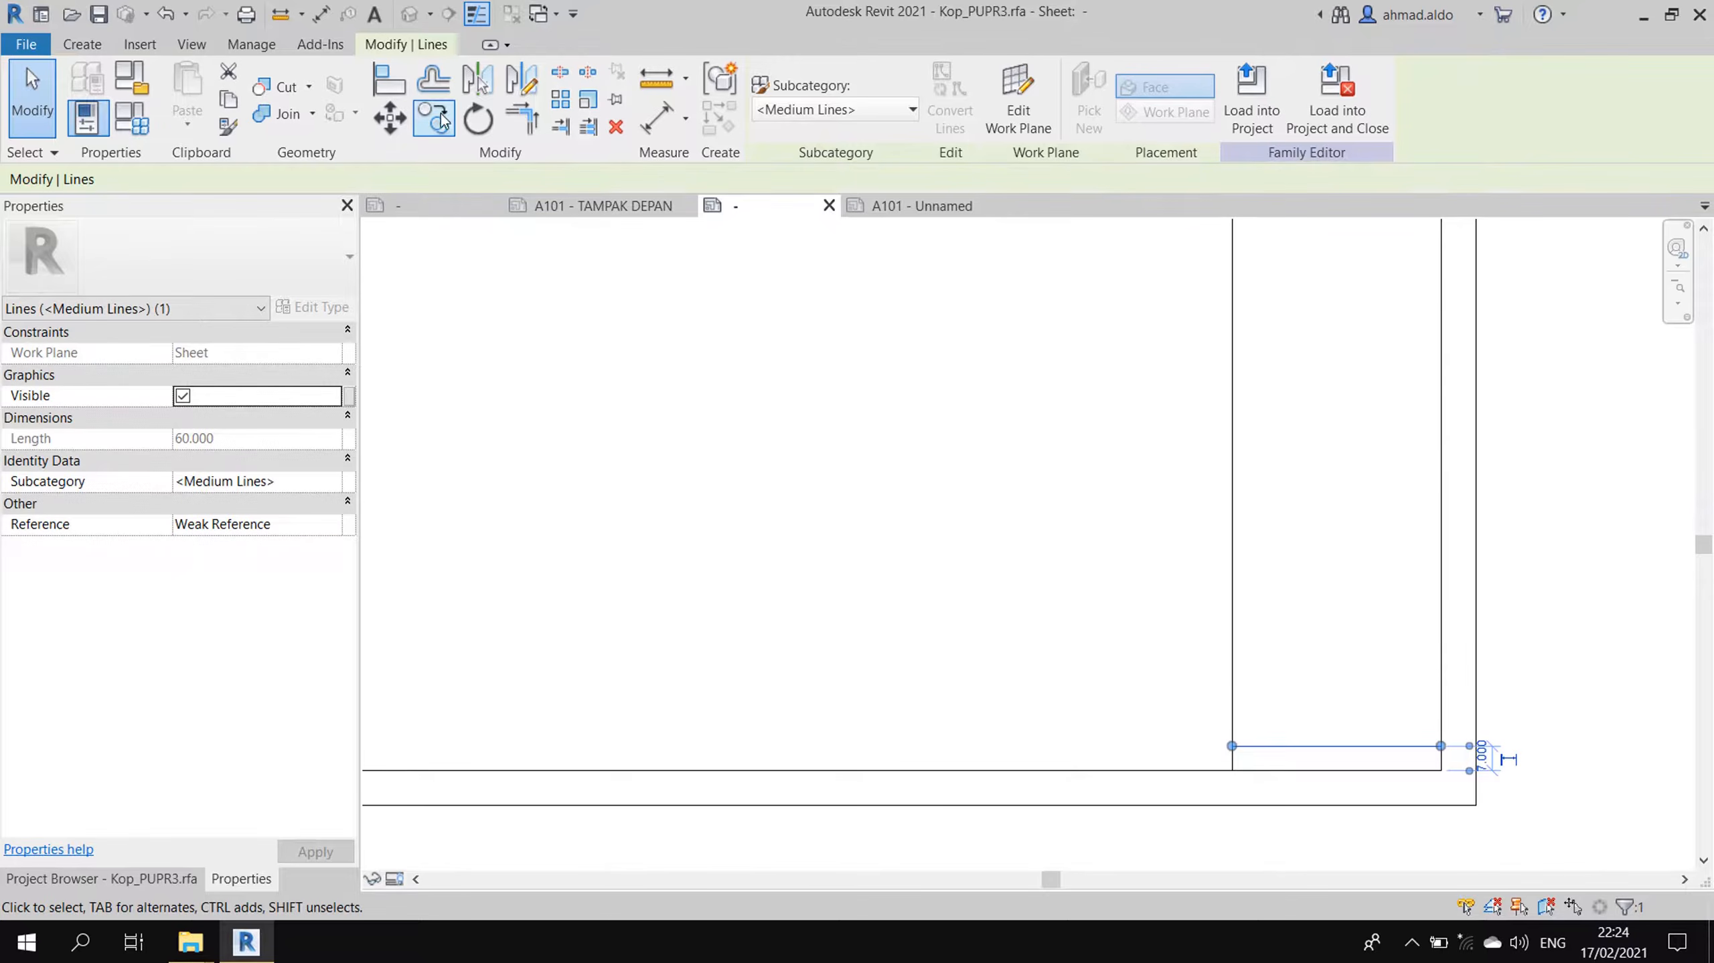
pyautogui.click(438, 120)
pyautogui.click(1232, 769)
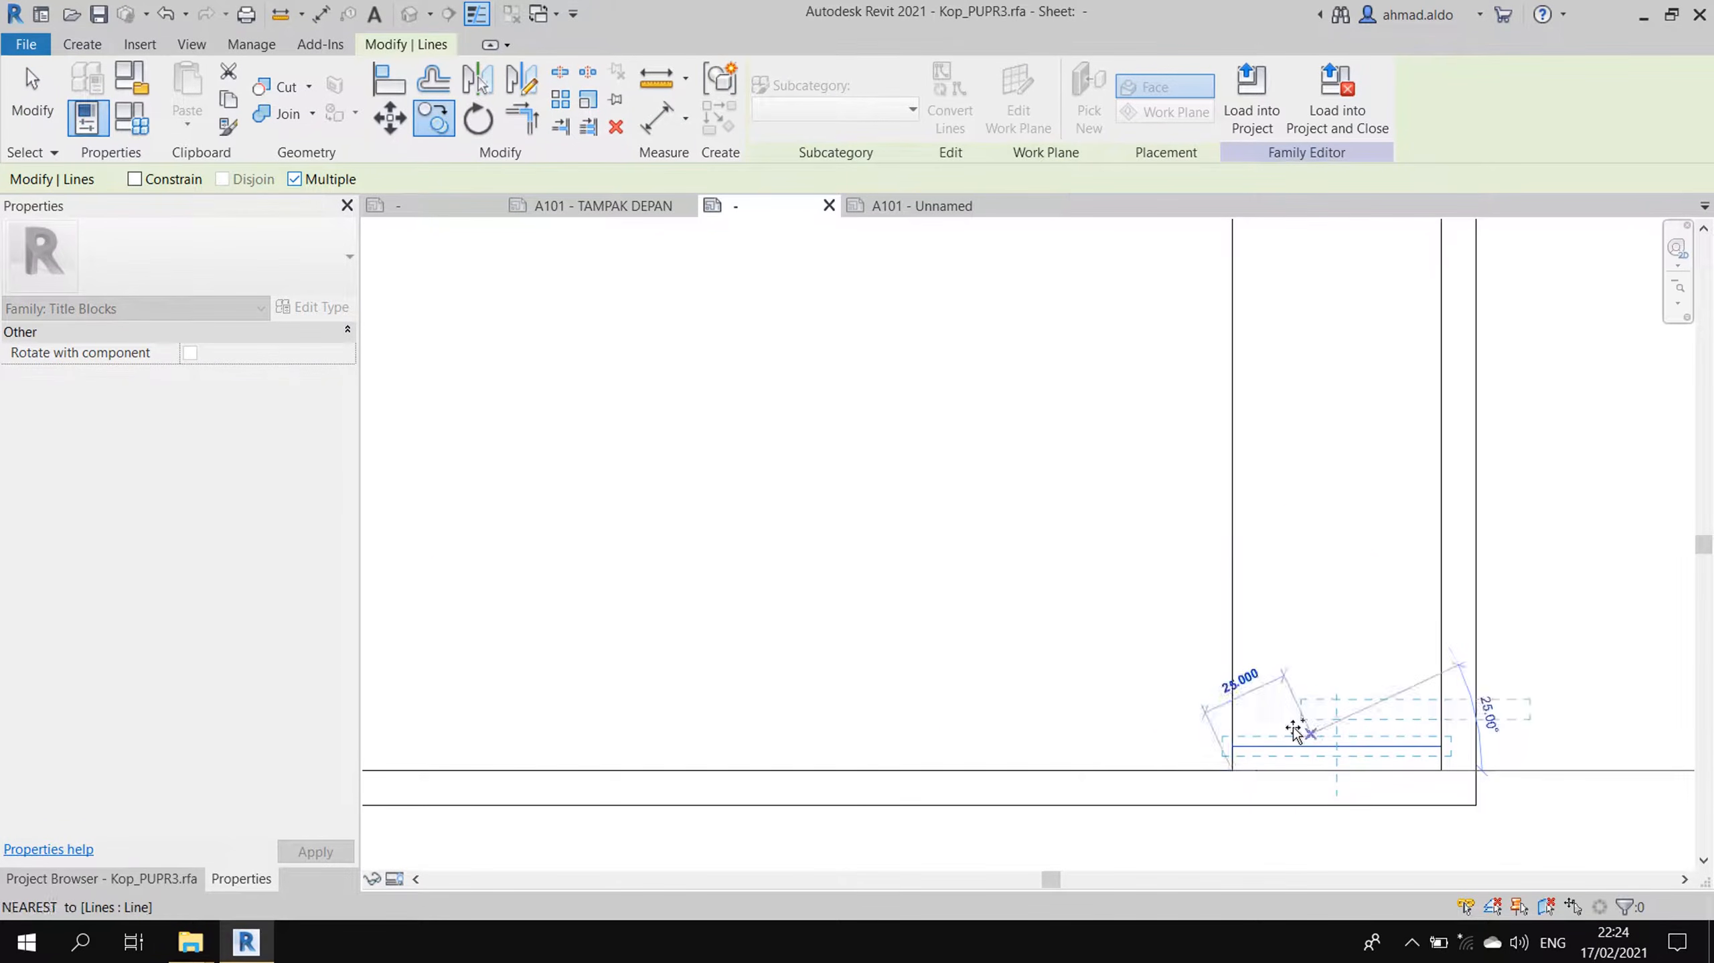
pyautogui.click(1233, 747)
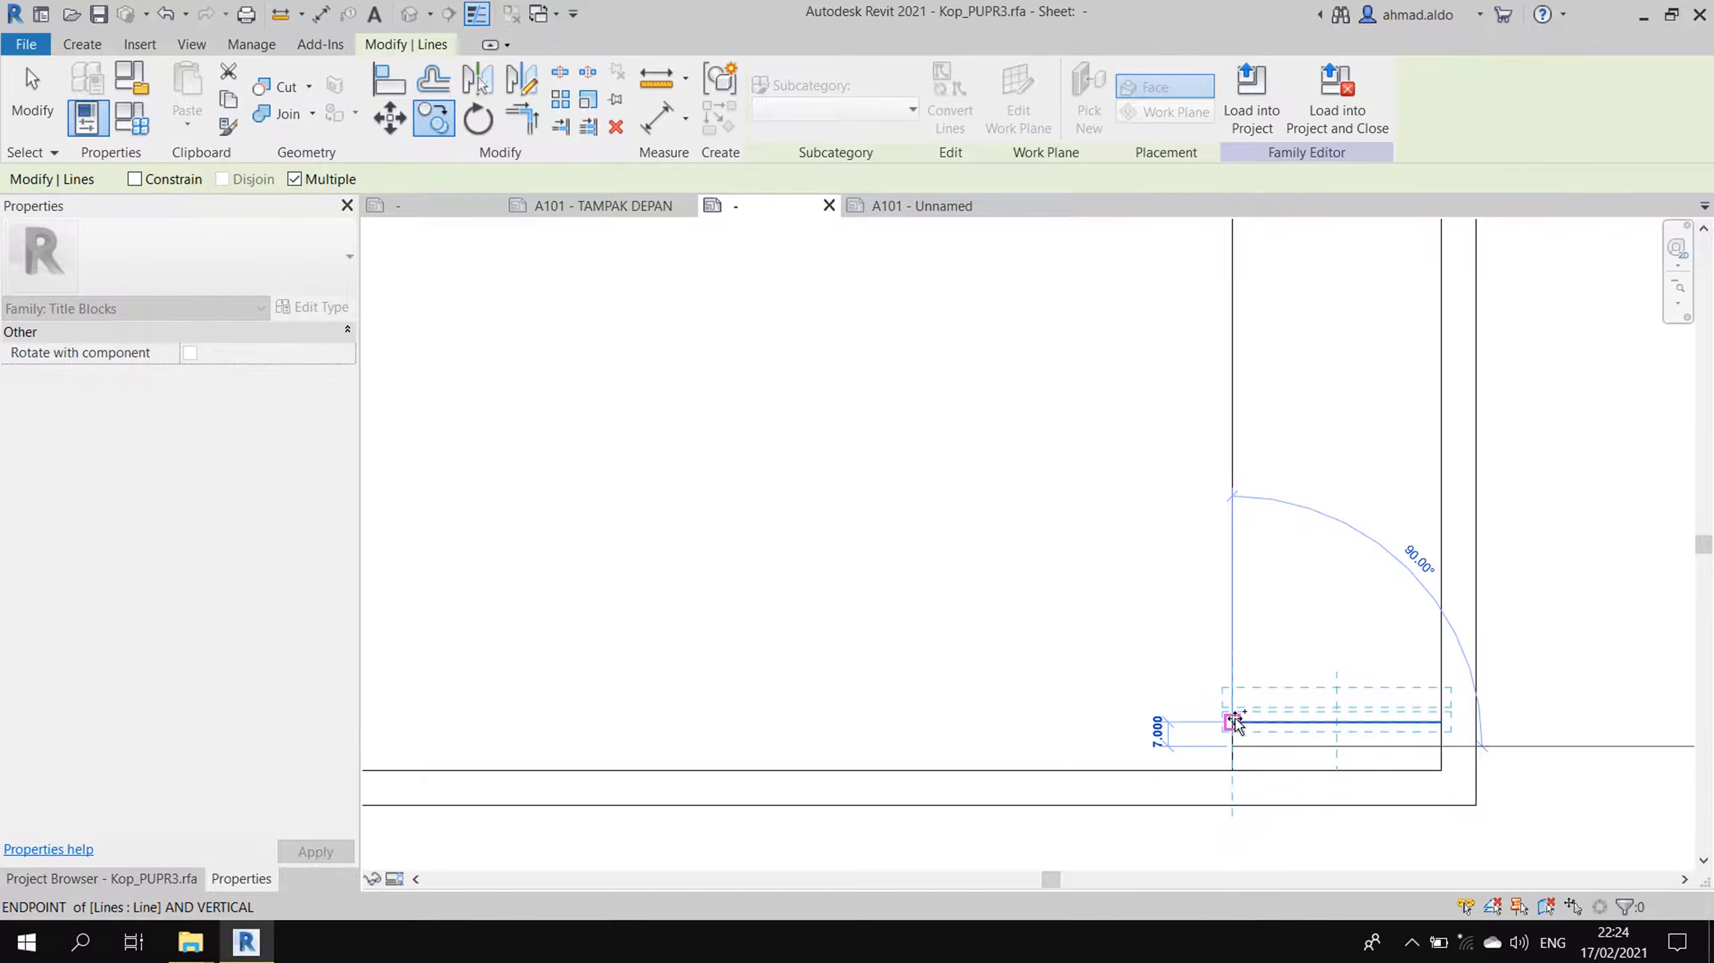
pyautogui.click(1235, 717)
pyautogui.click(1234, 696)
pyautogui.click(1234, 671)
pyautogui.press('Escape')
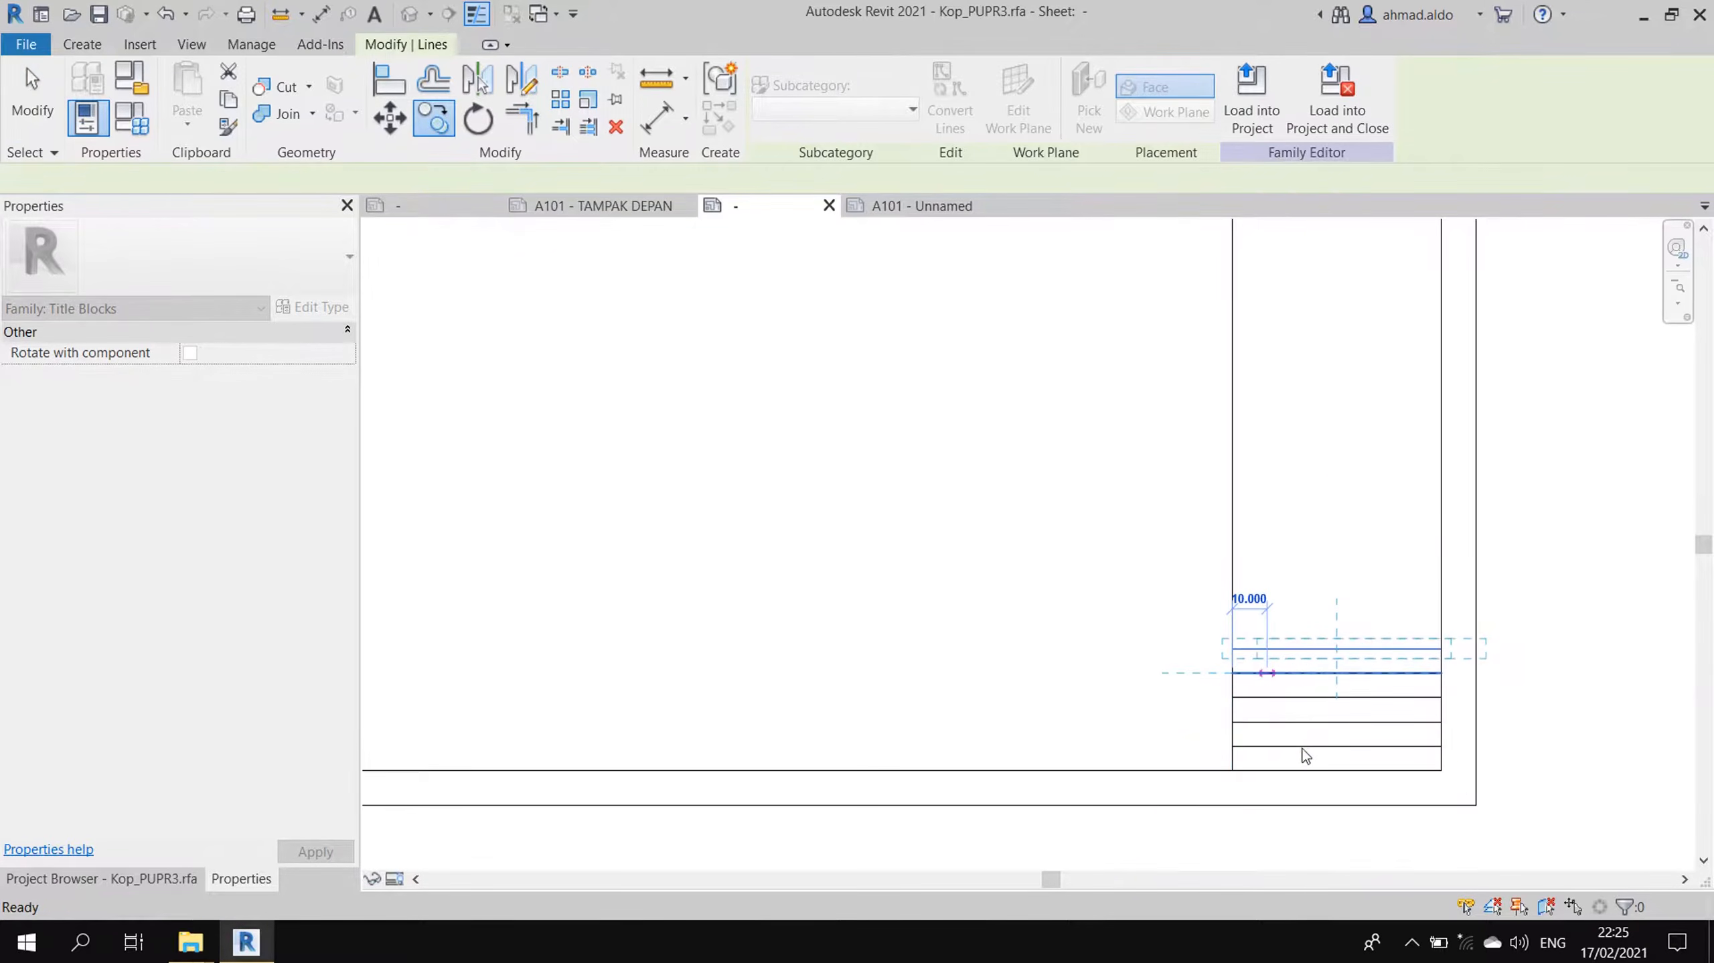
# - Copy the topmost row line 20 units up to form a taller cell
pyautogui.scroll(2, 1306, 756)
pyautogui.click(1275, 613)
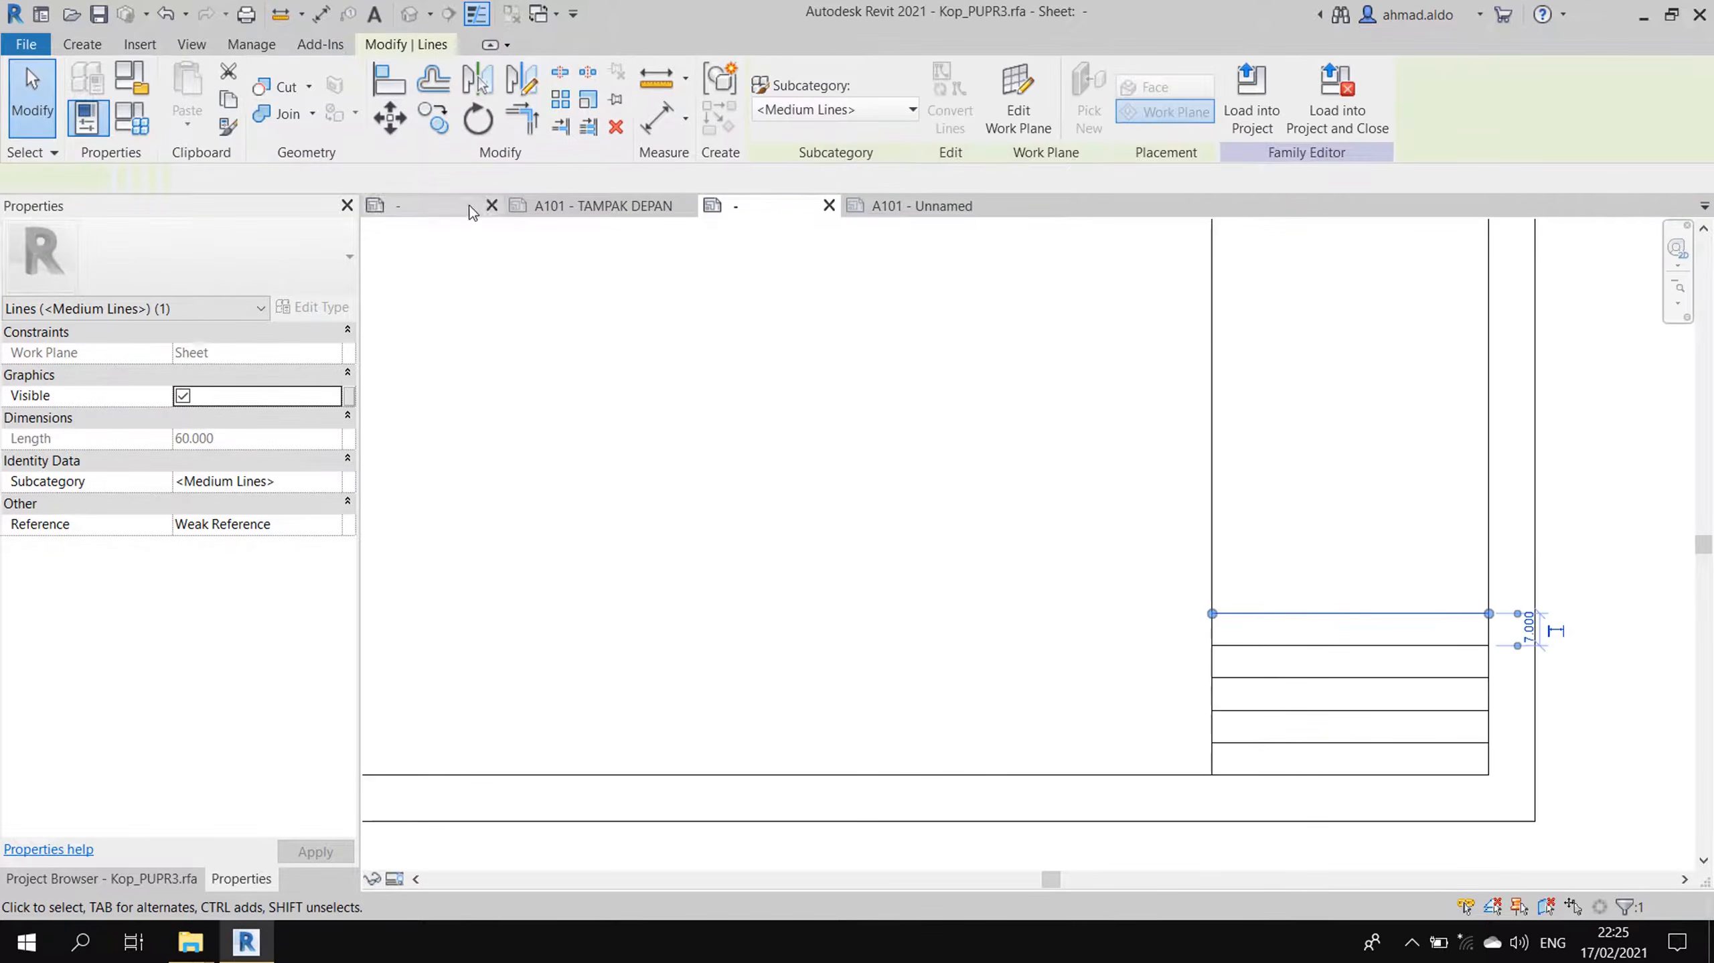
pyautogui.click(434, 118)
pyautogui.click(1064, 600)
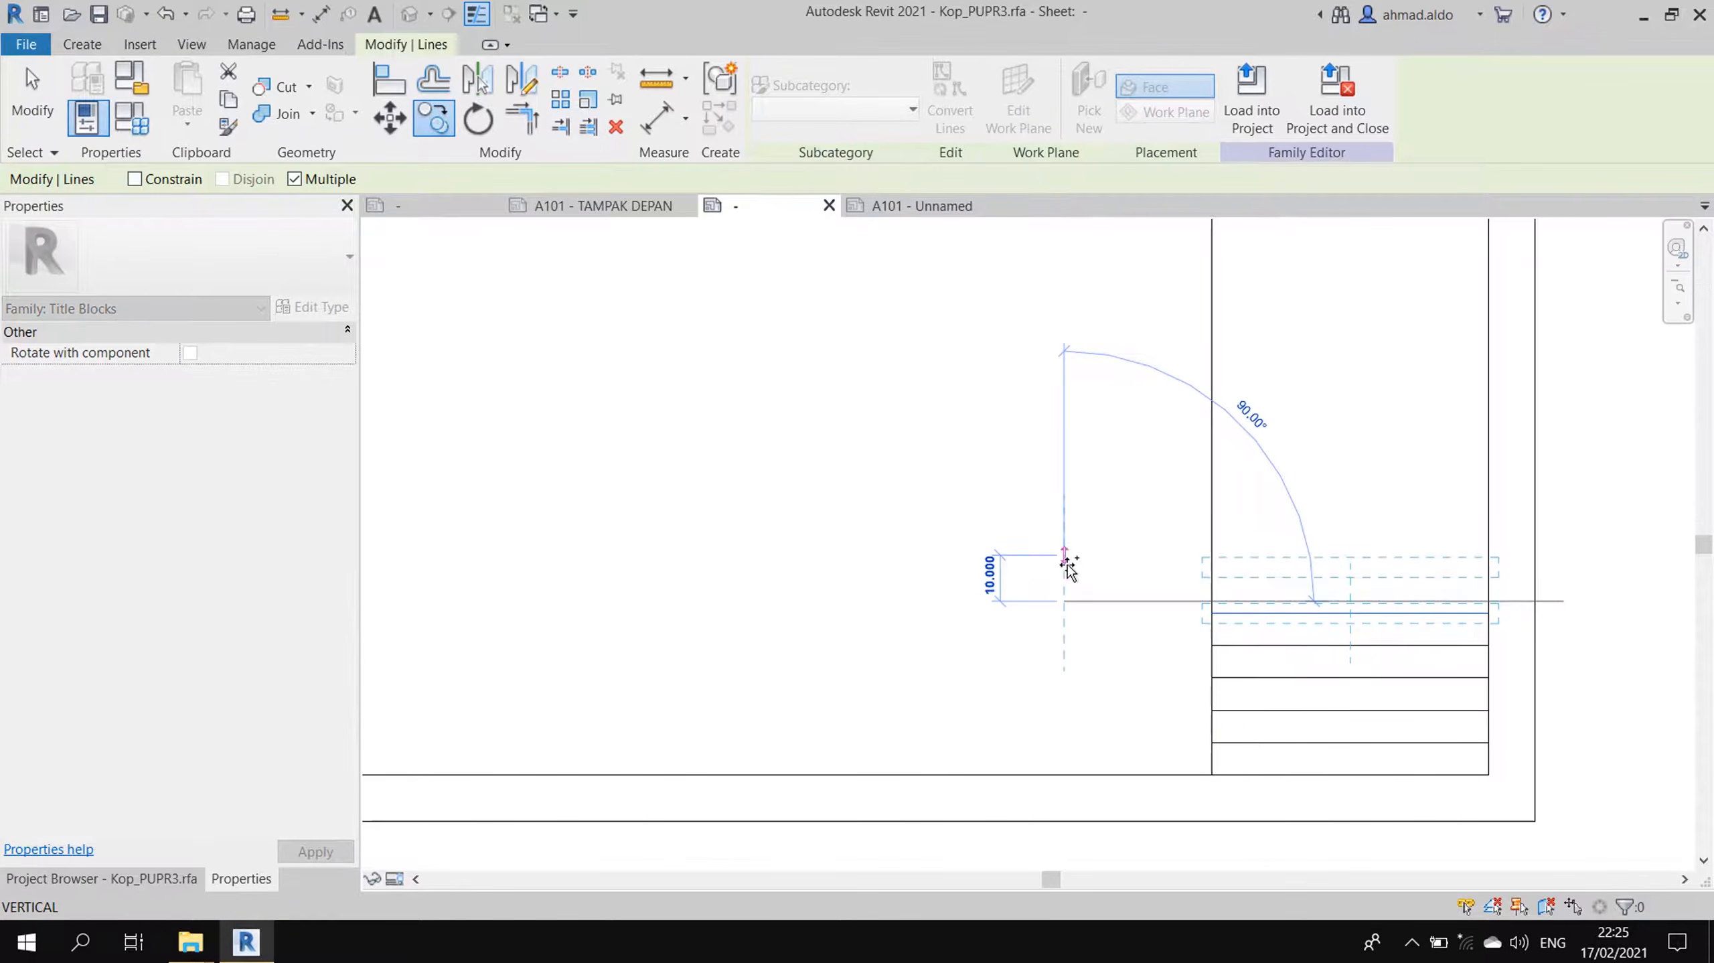
pyautogui.write('20')
pyautogui.press('Return')
pyautogui.press('Escape')
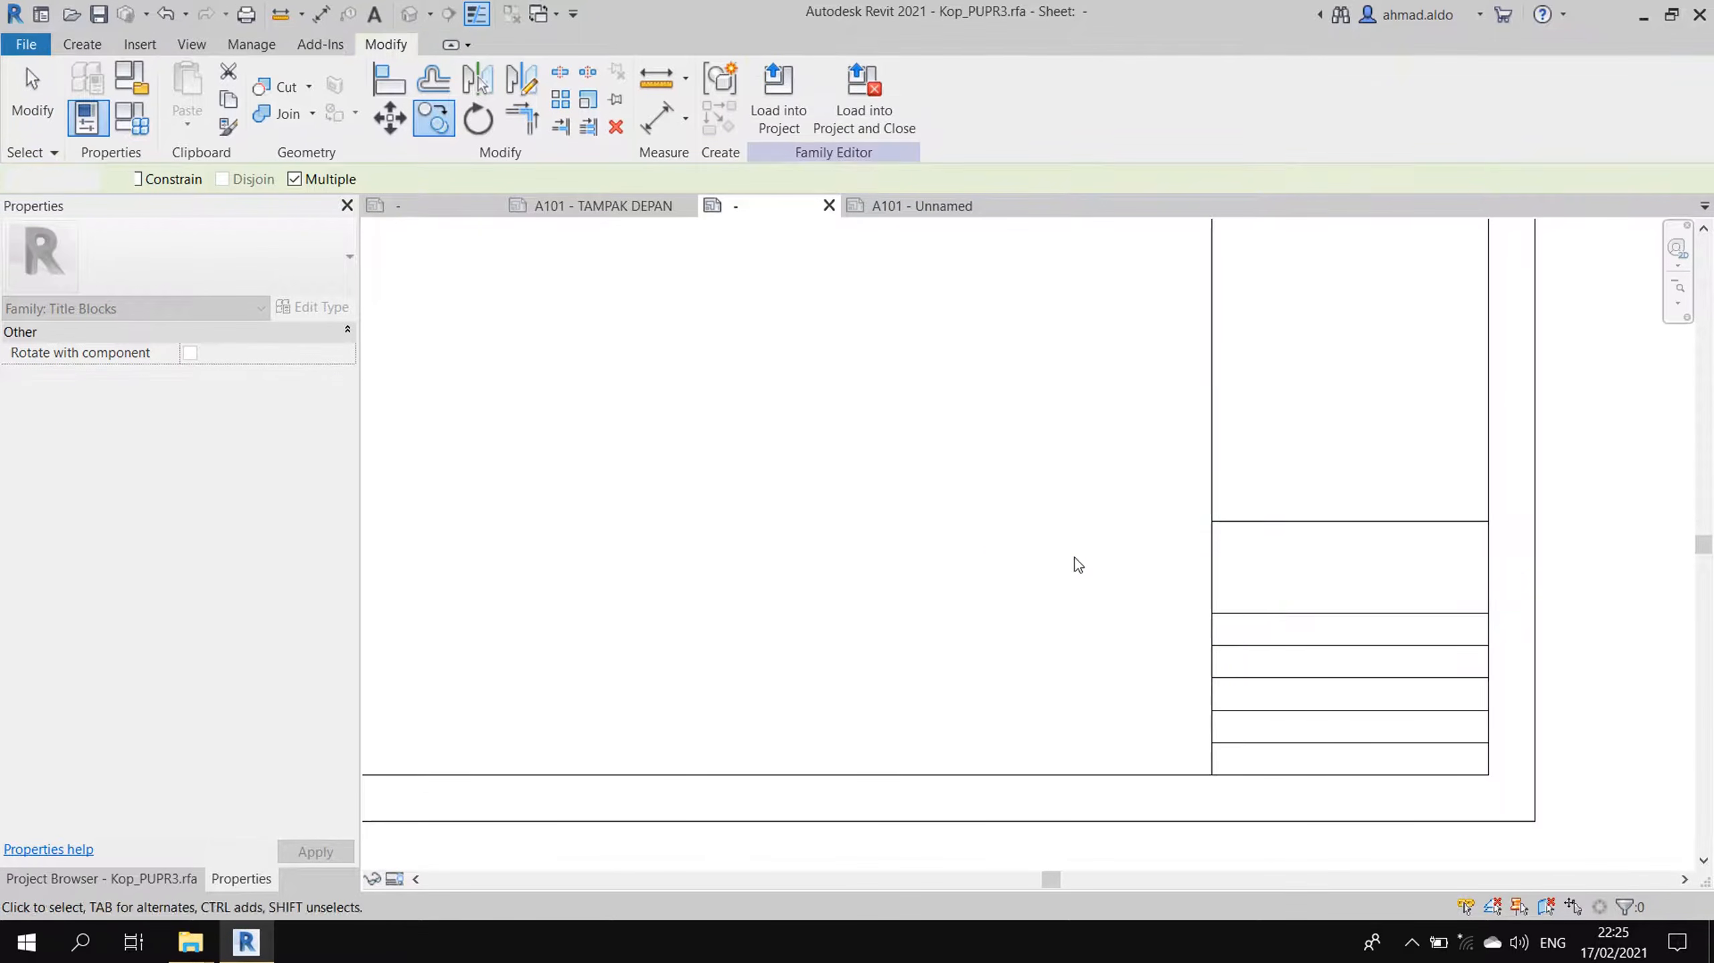
pyautogui.press('Escape')
pyautogui.scroll(-3, 1142, 526)
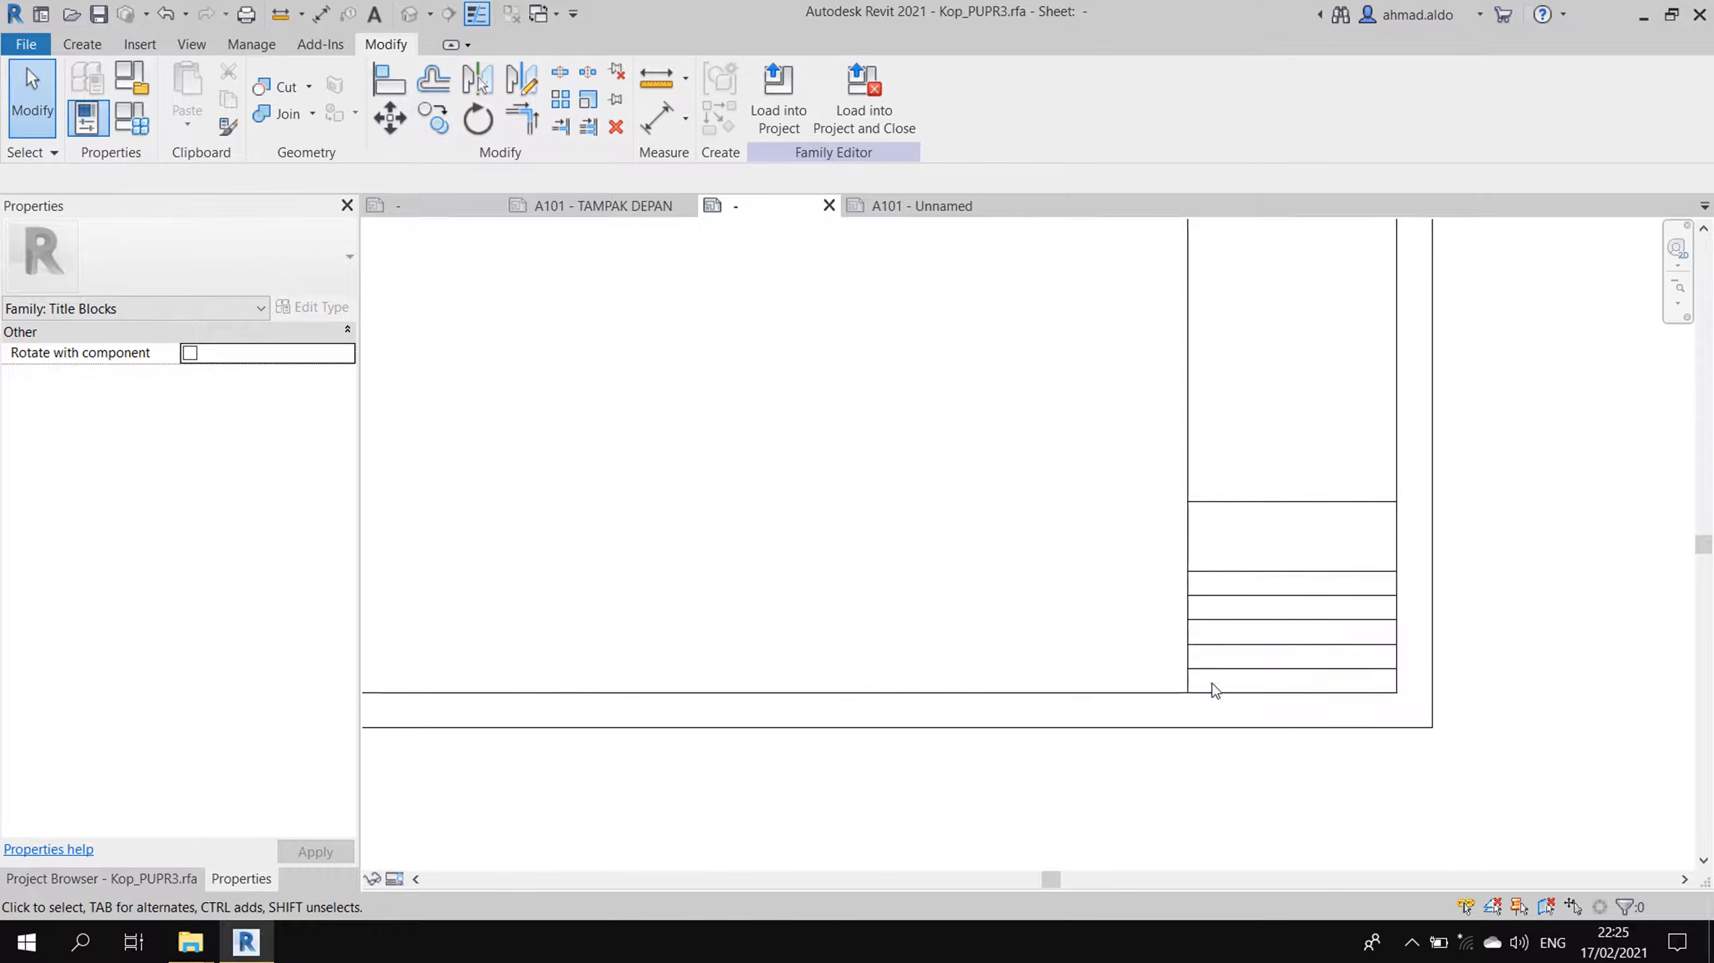
pyautogui.scroll(2, 1212, 683)
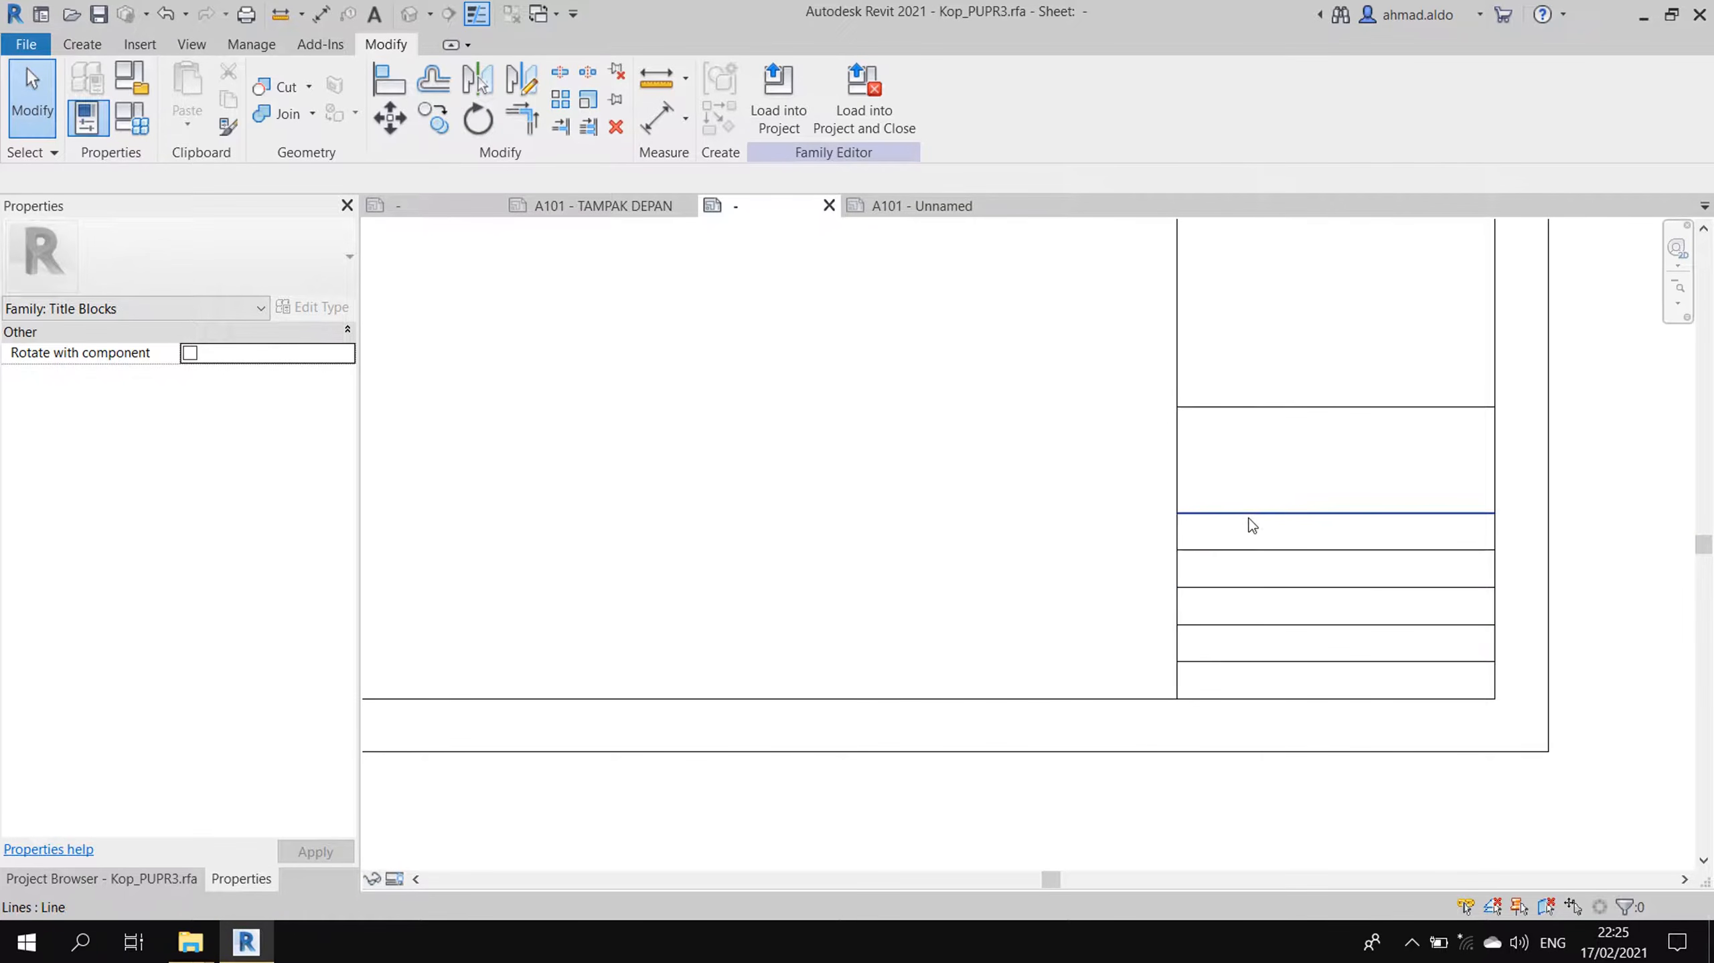
# - Copy the panel's left vertical edge 10 units inward as a column divider
pyautogui.click(1178, 364)
pyautogui.click(443, 124)
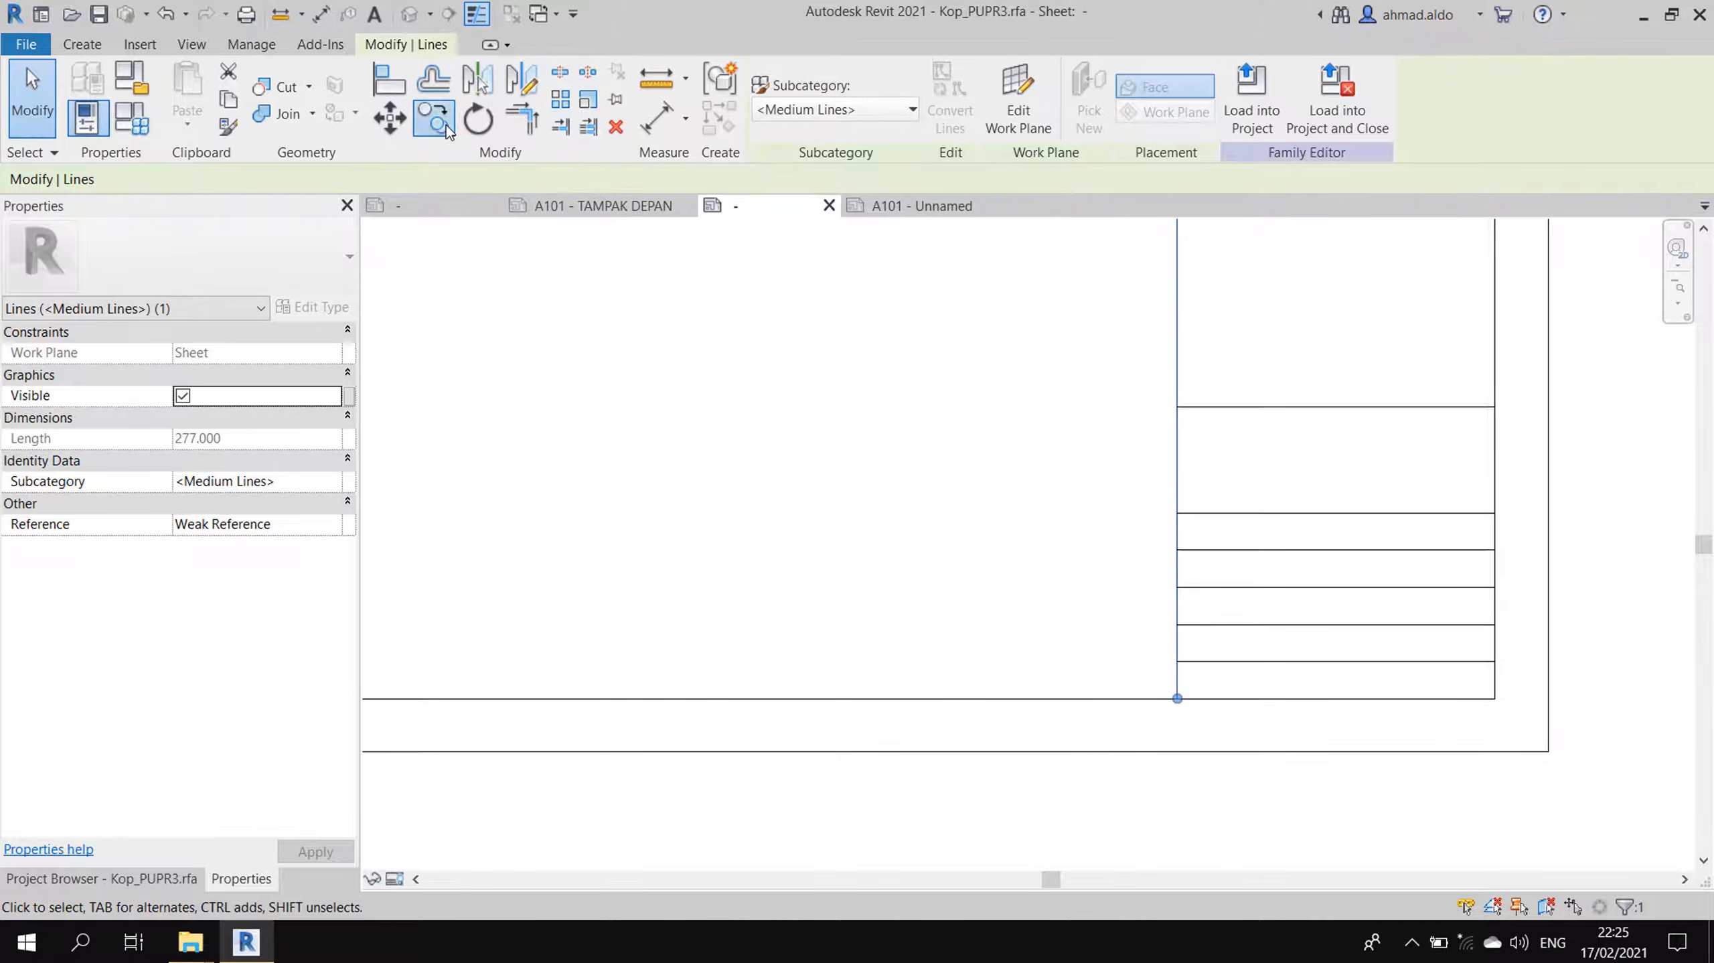
pyautogui.click(1006, 514)
pyautogui.write('10')
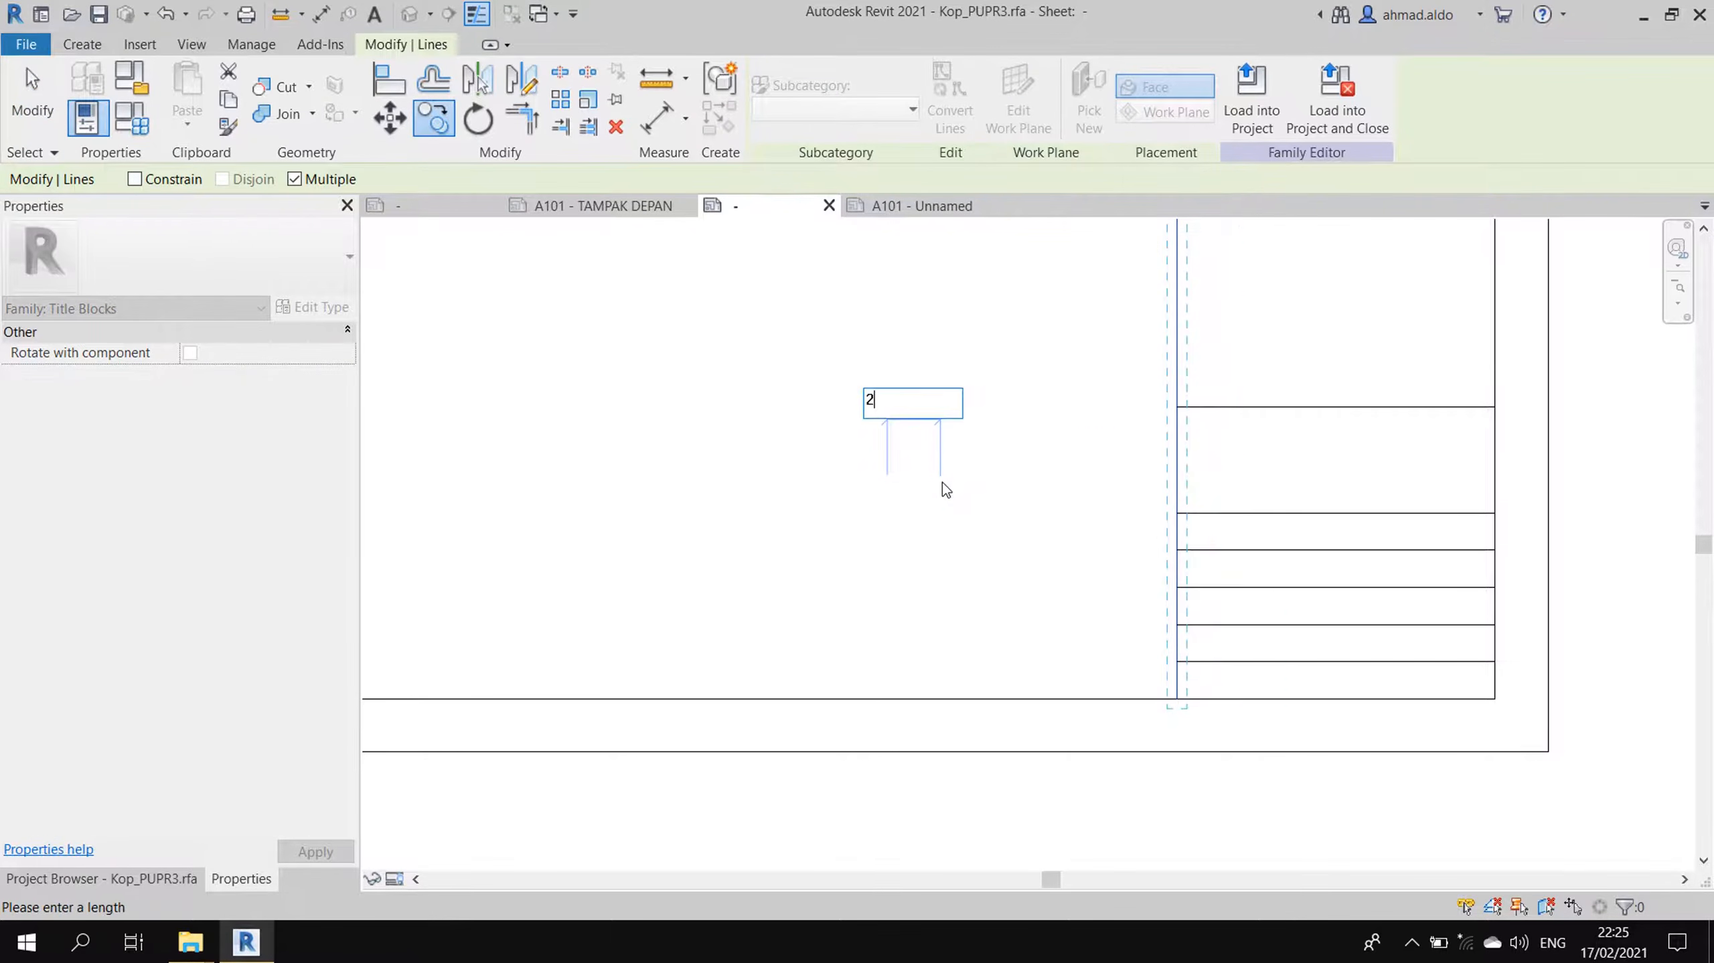
pyautogui.press('Return')
pyautogui.press('Escape')
pyautogui.press('Escape')
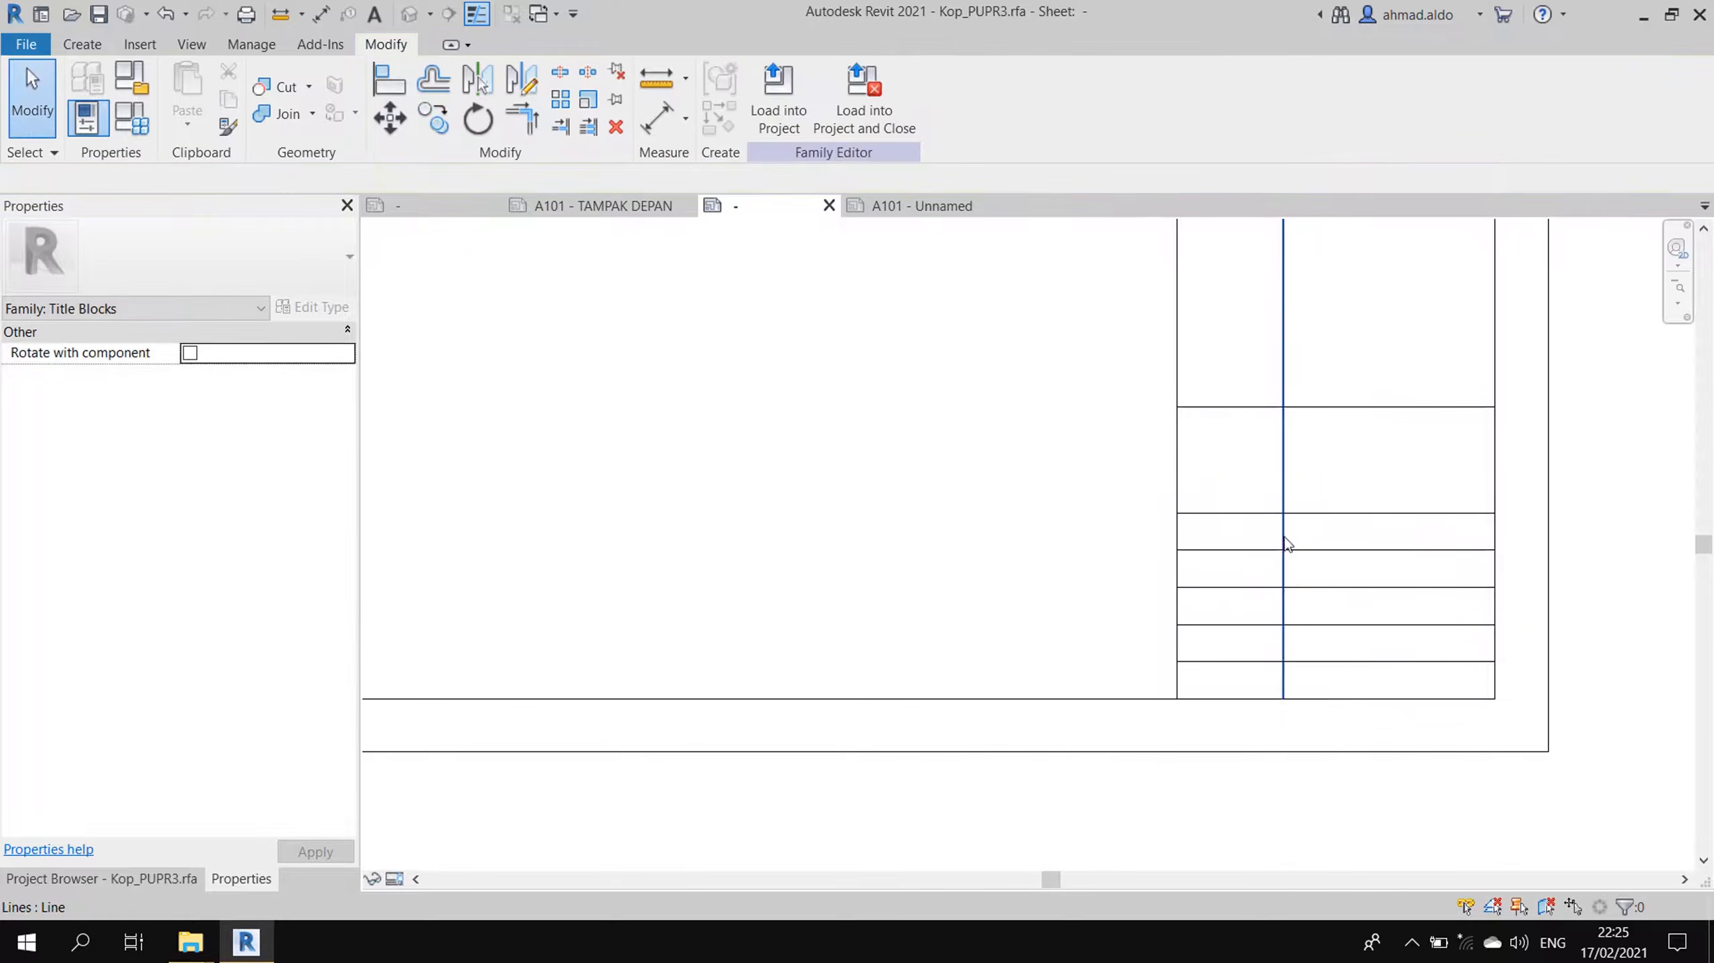
# - Trim the divider to the row lines so it stays out of the bottom row
pyautogui.click(561, 126)
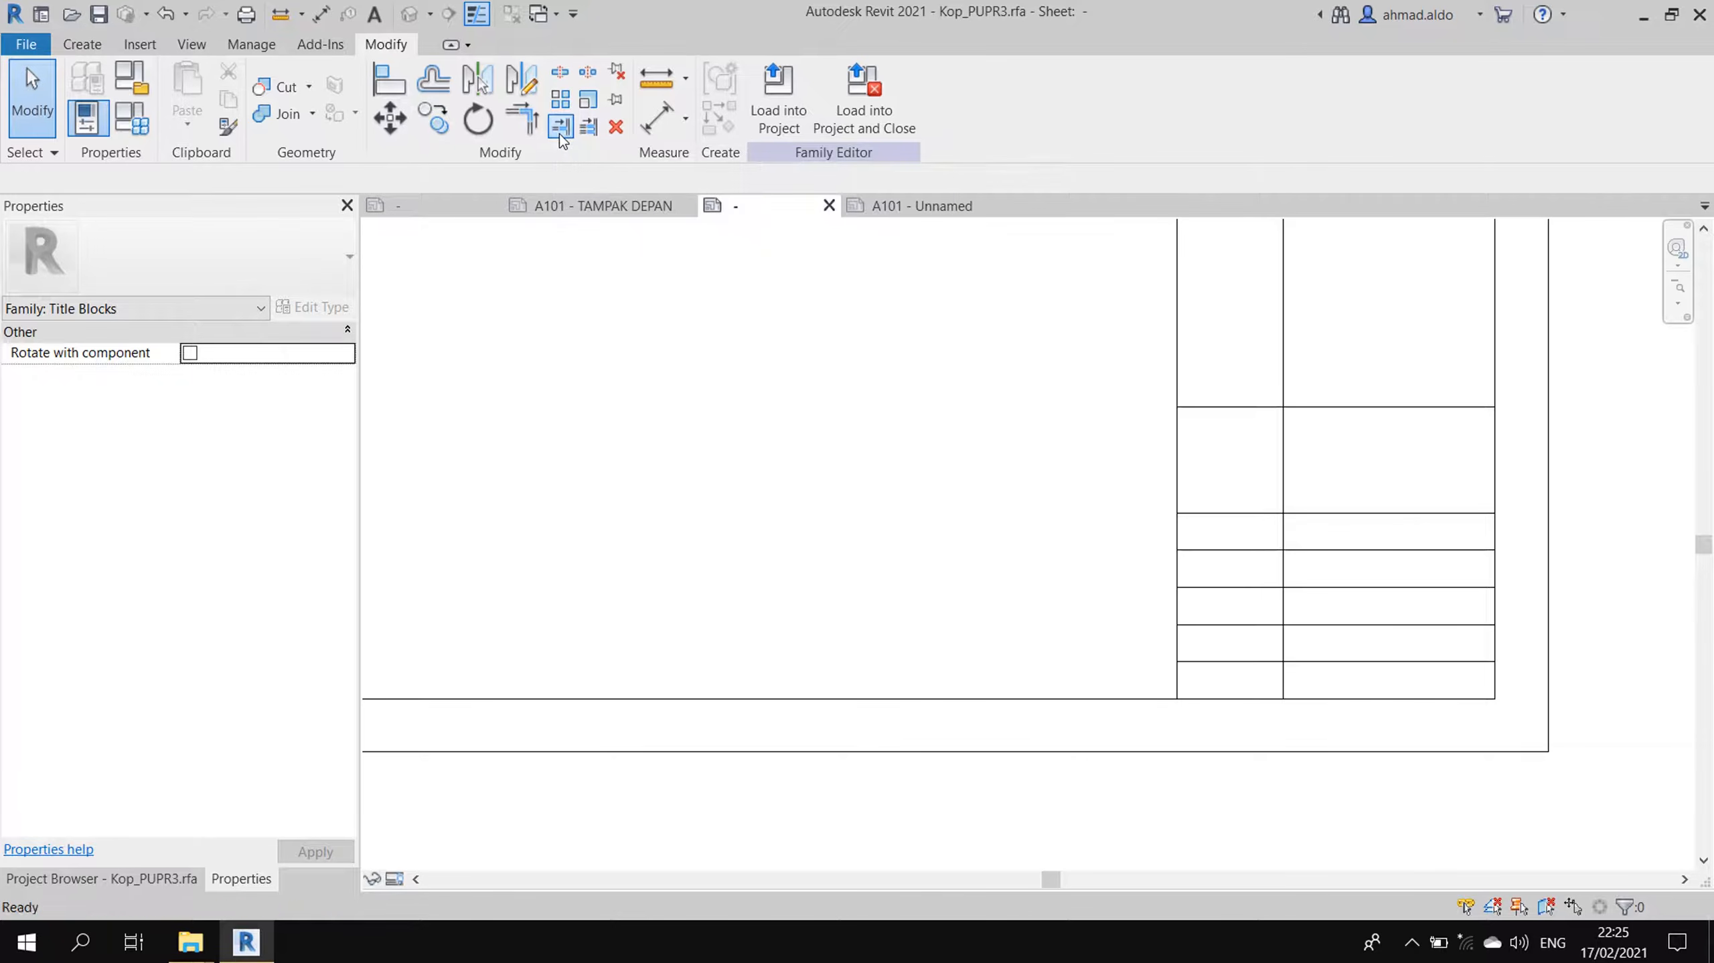
pyautogui.click(1368, 513)
pyautogui.click(1280, 524)
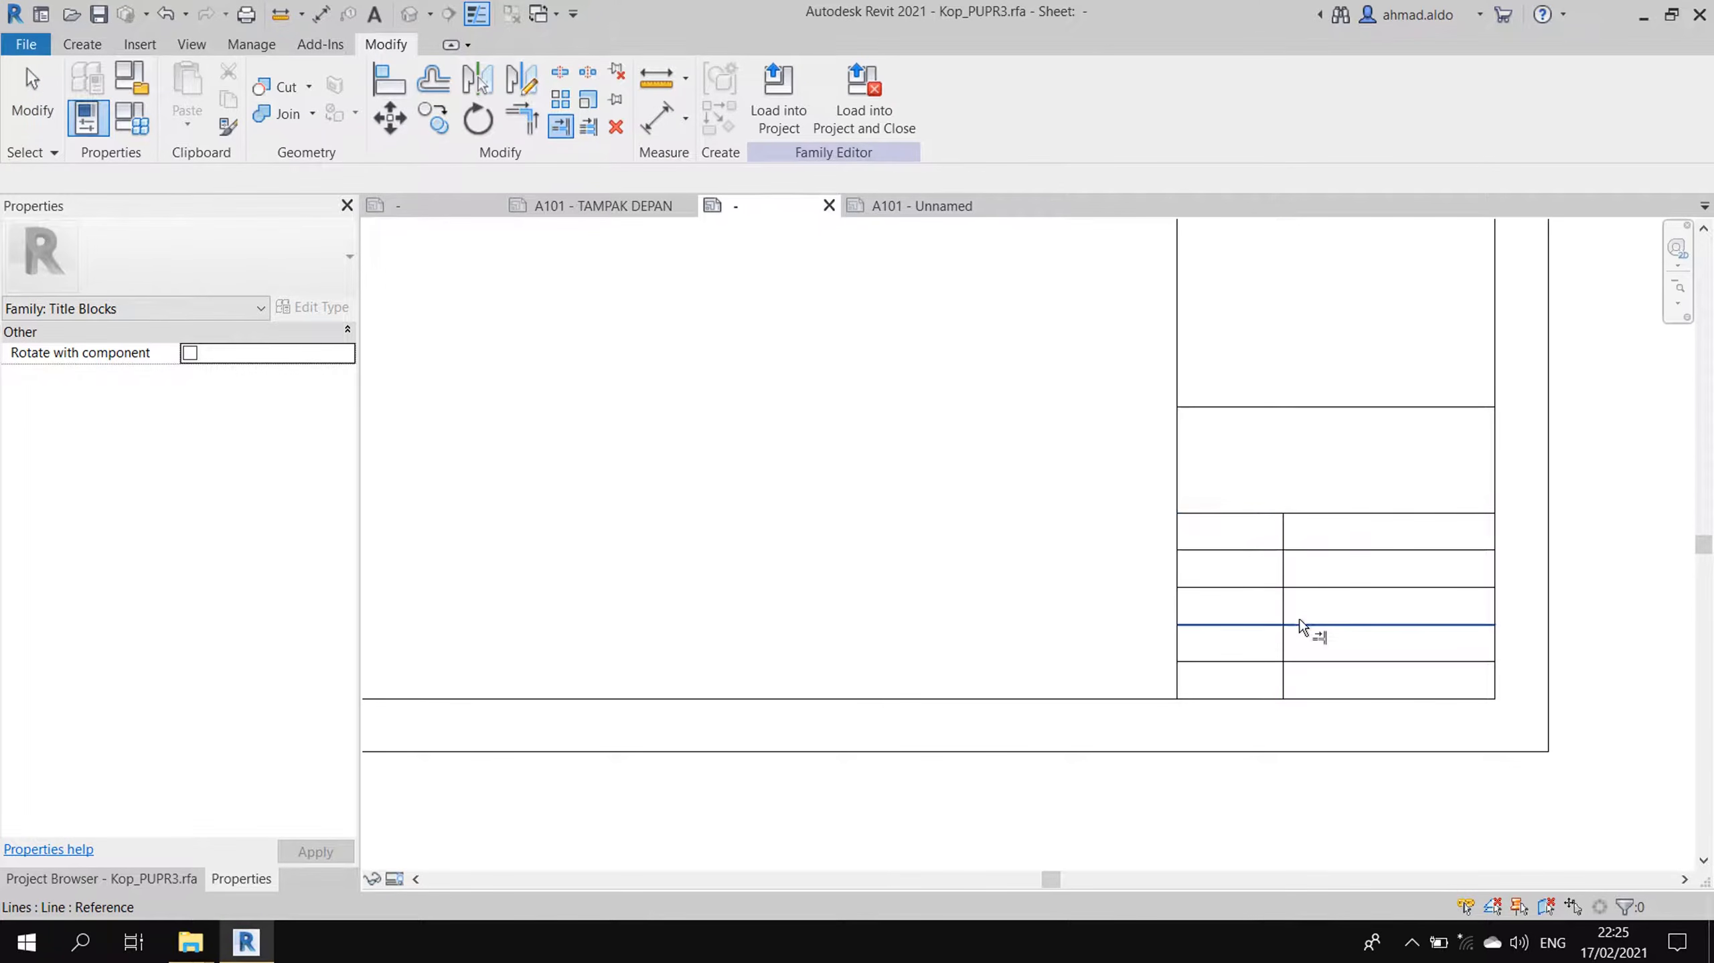
pyautogui.click(1312, 662)
pyautogui.click(1285, 644)
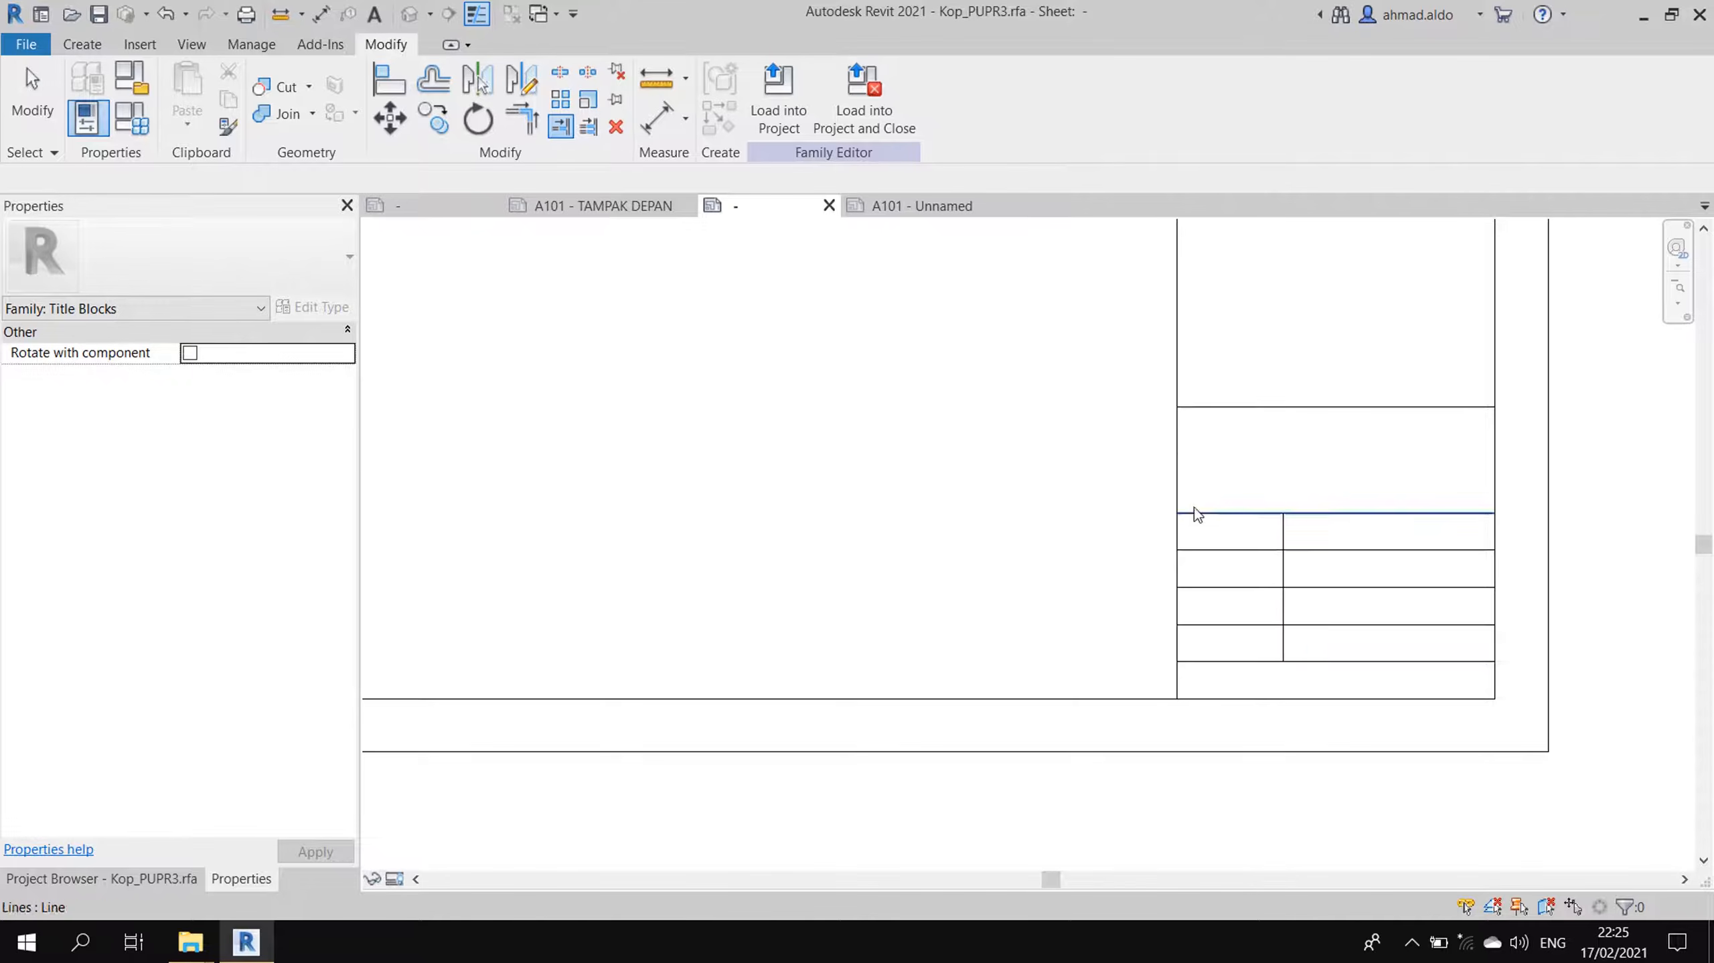
pyautogui.press('Escape')
pyautogui.scroll(-2, 1141, 429)
pyautogui.scroll(-2, 1211, 476)
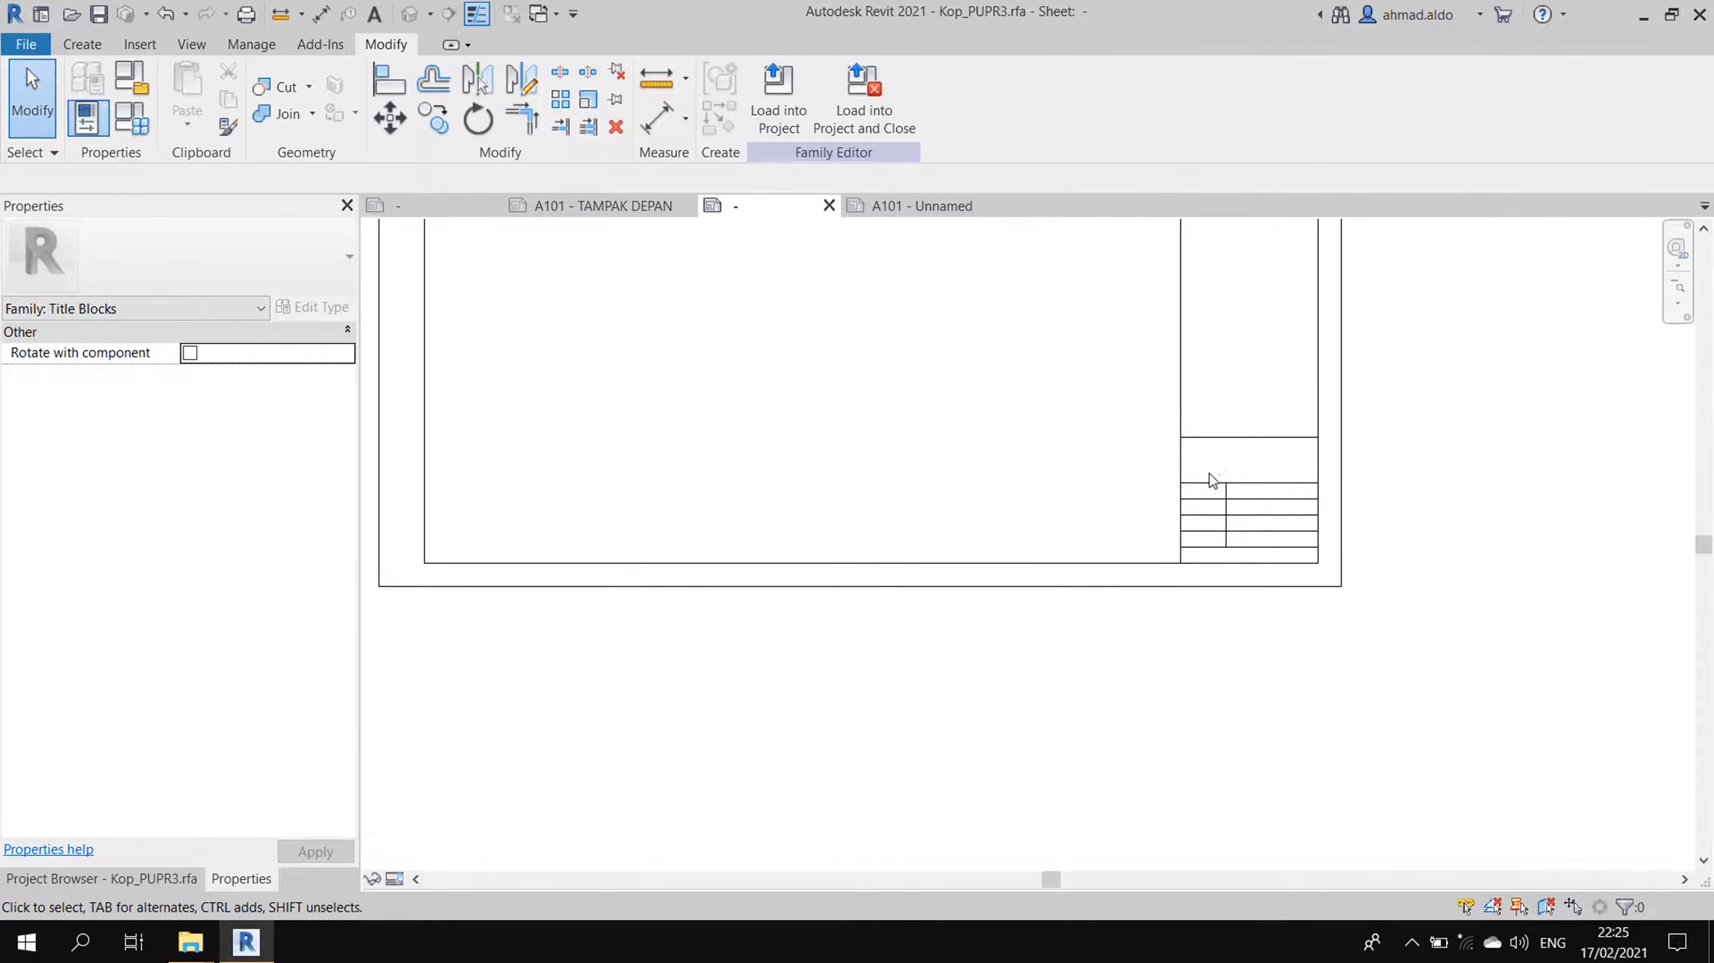
# - Inspect the DISETUJUI, DIPERIKSA and File Path labels on the finished Kop_PUPR2 sheet
pyautogui.click(432, 206)
pyautogui.scroll(4, 1140, 506)
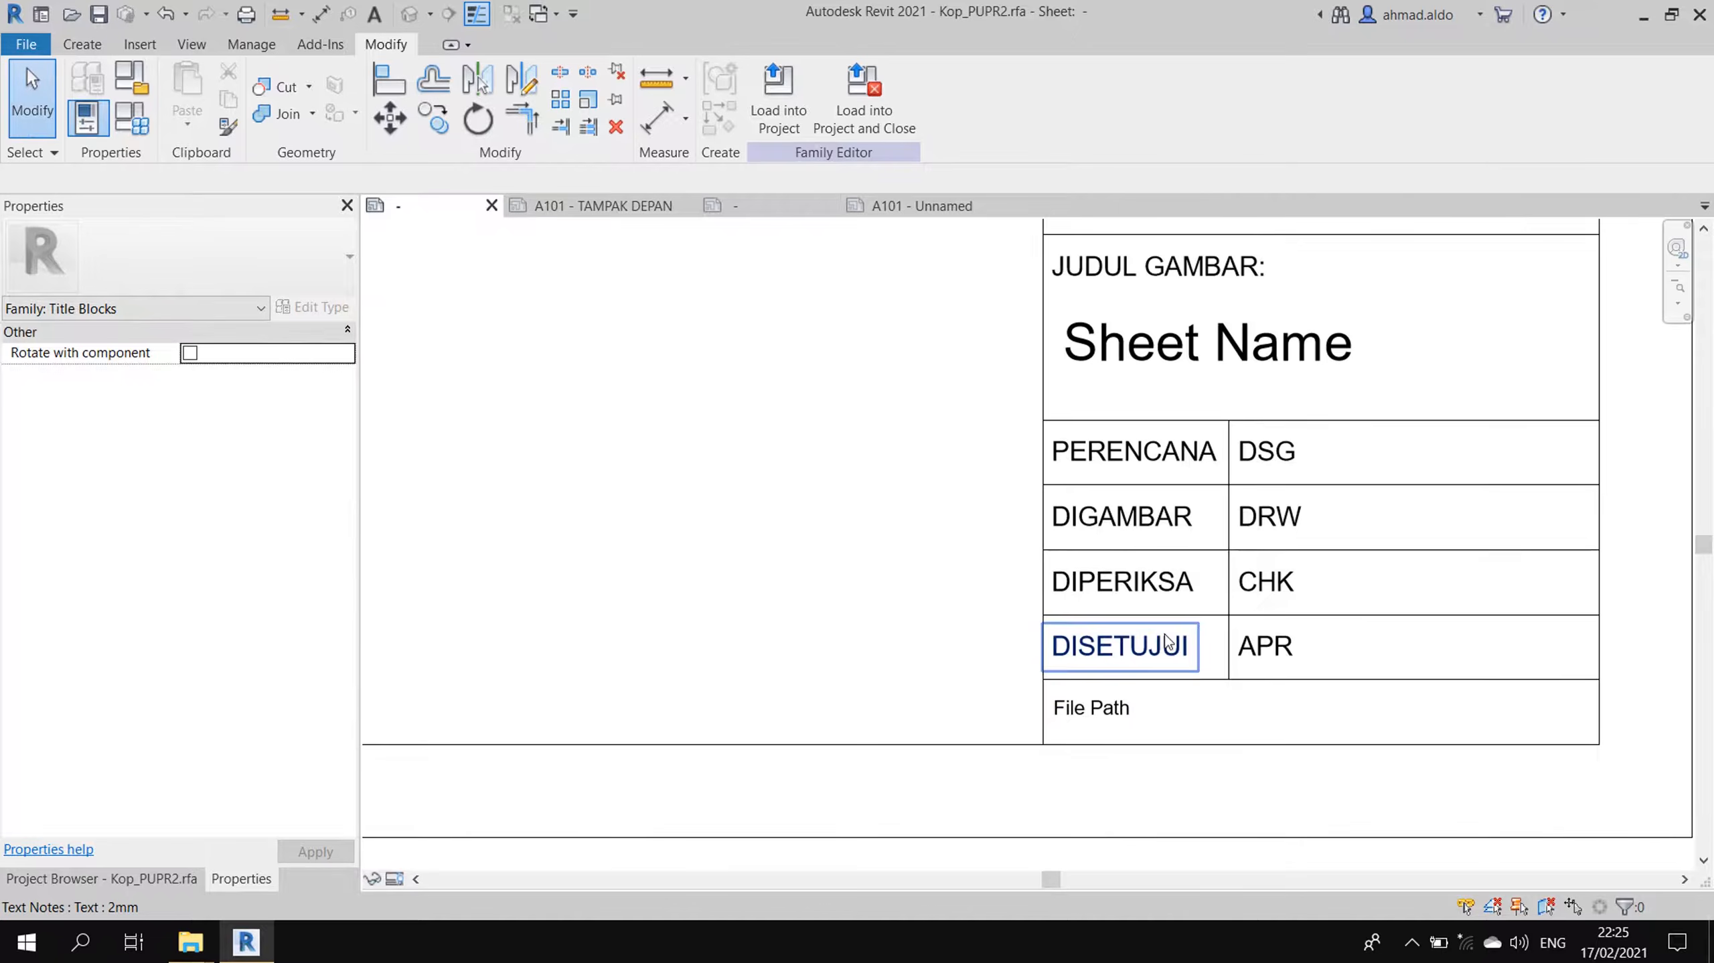
pyautogui.click(1167, 645)
pyautogui.click(1125, 720)
pyautogui.click(1129, 586)
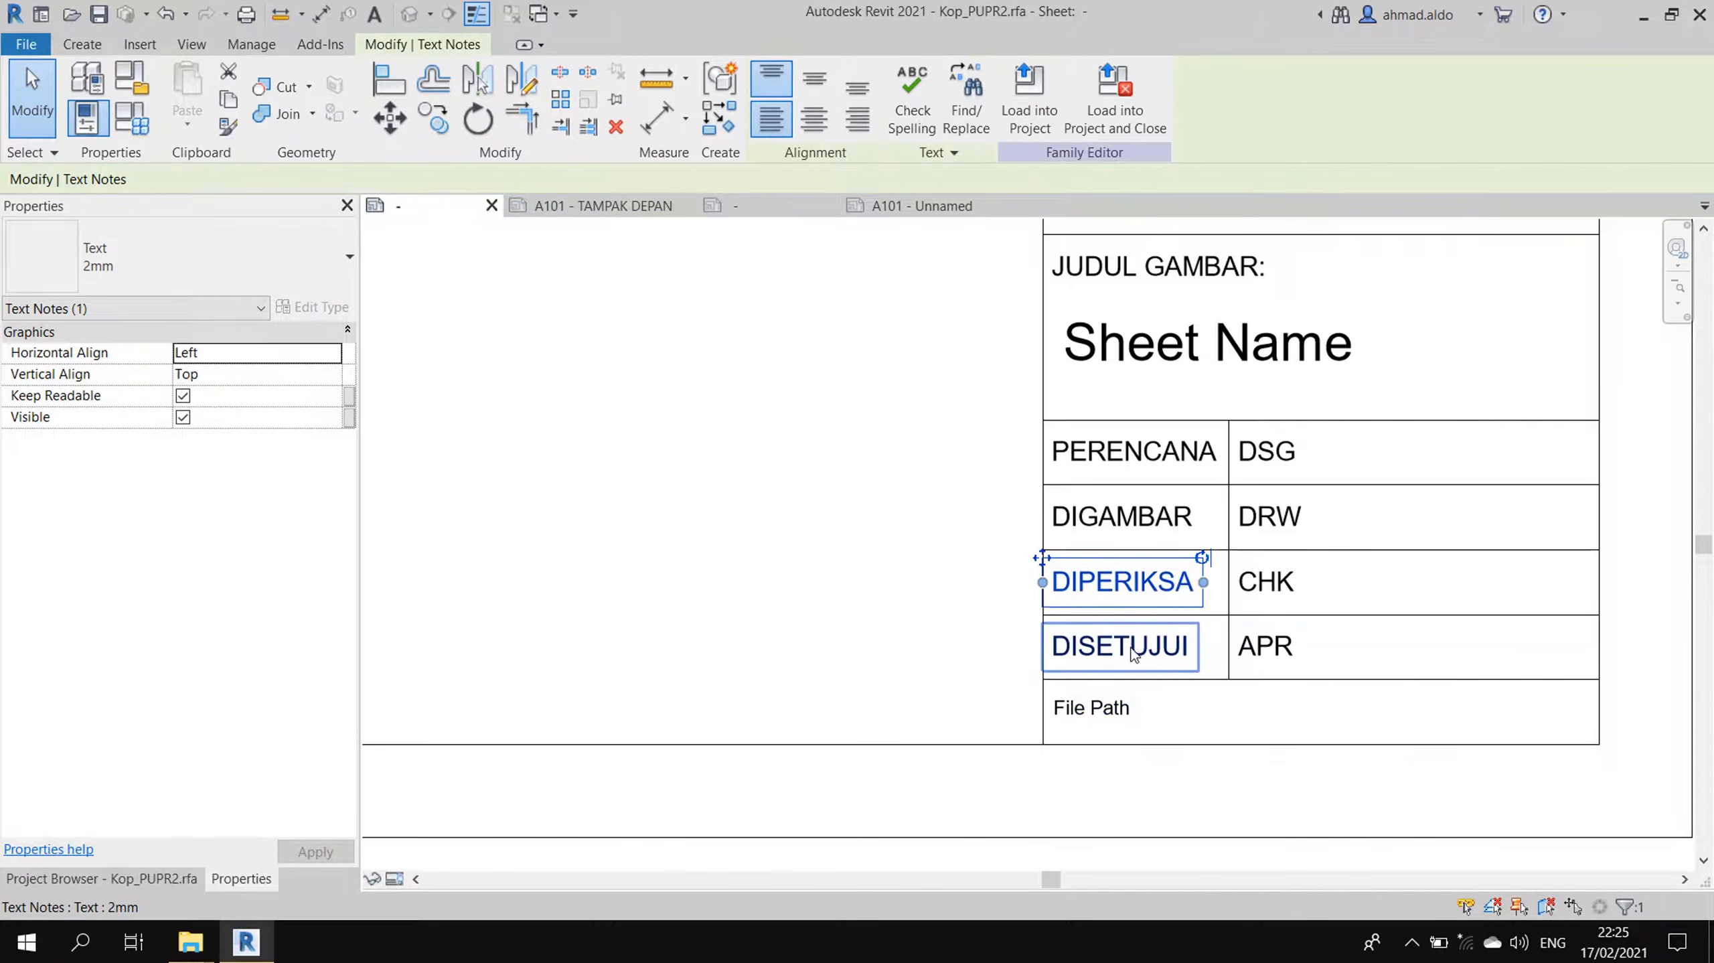
pyautogui.click(1106, 634)
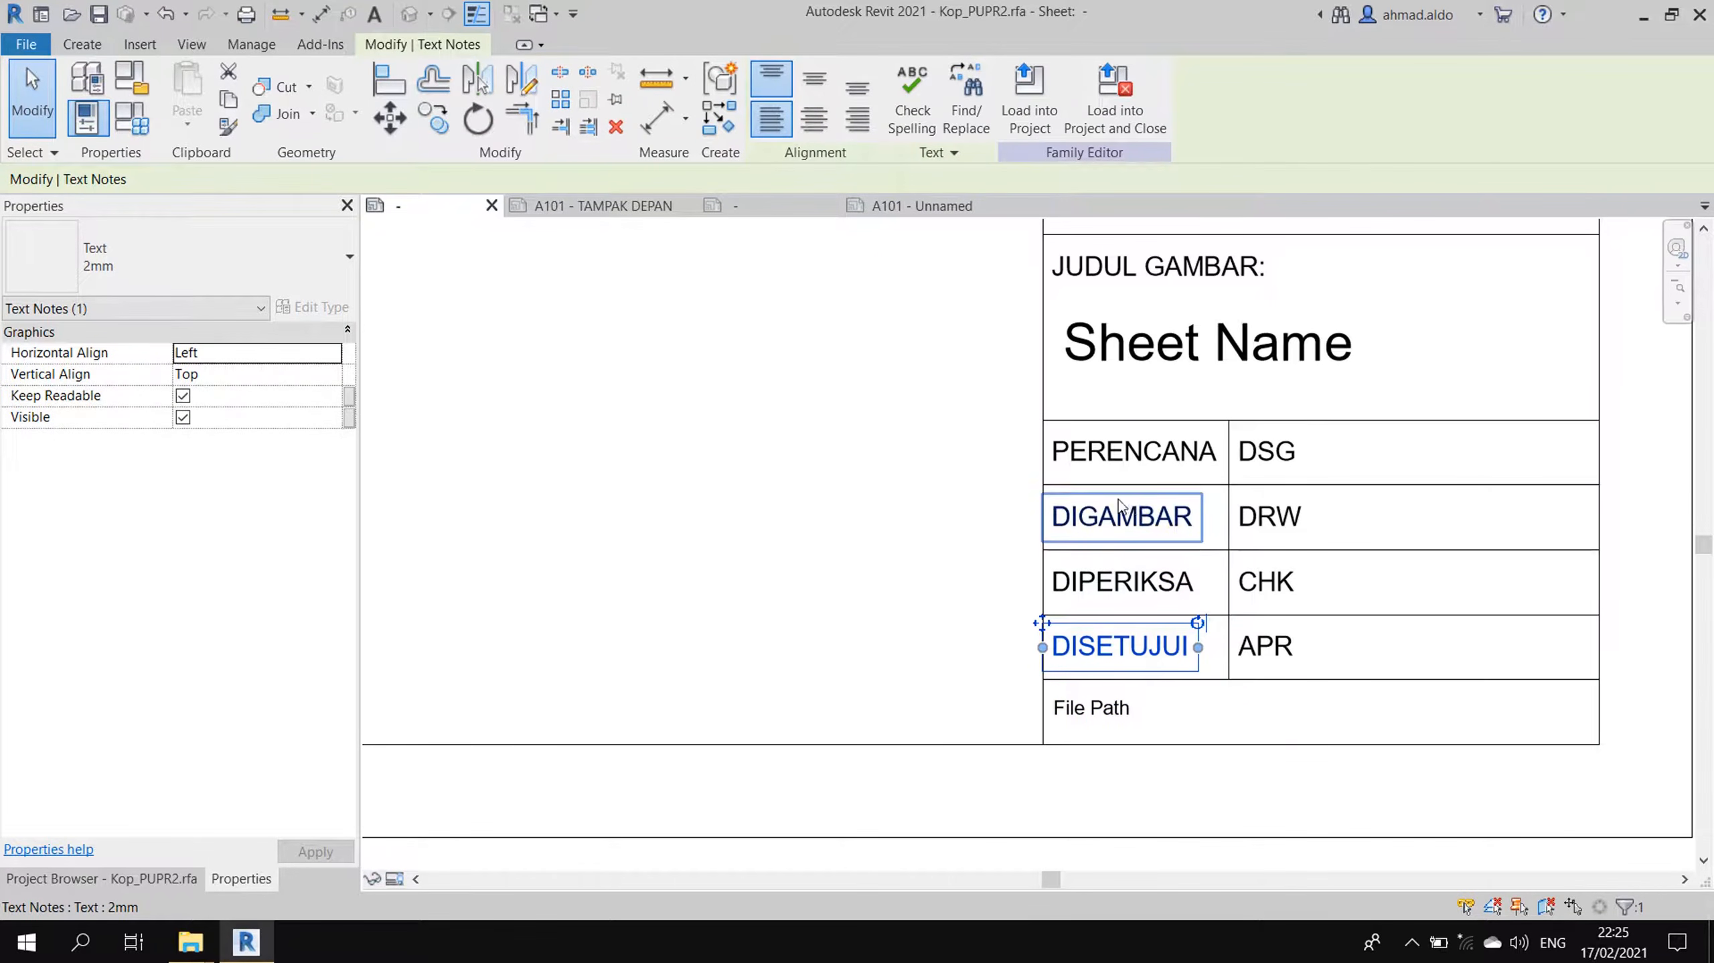
# - Place a left- and top-aligned PERENCANA text note in the table's first left cell
pyautogui.click(759, 206)
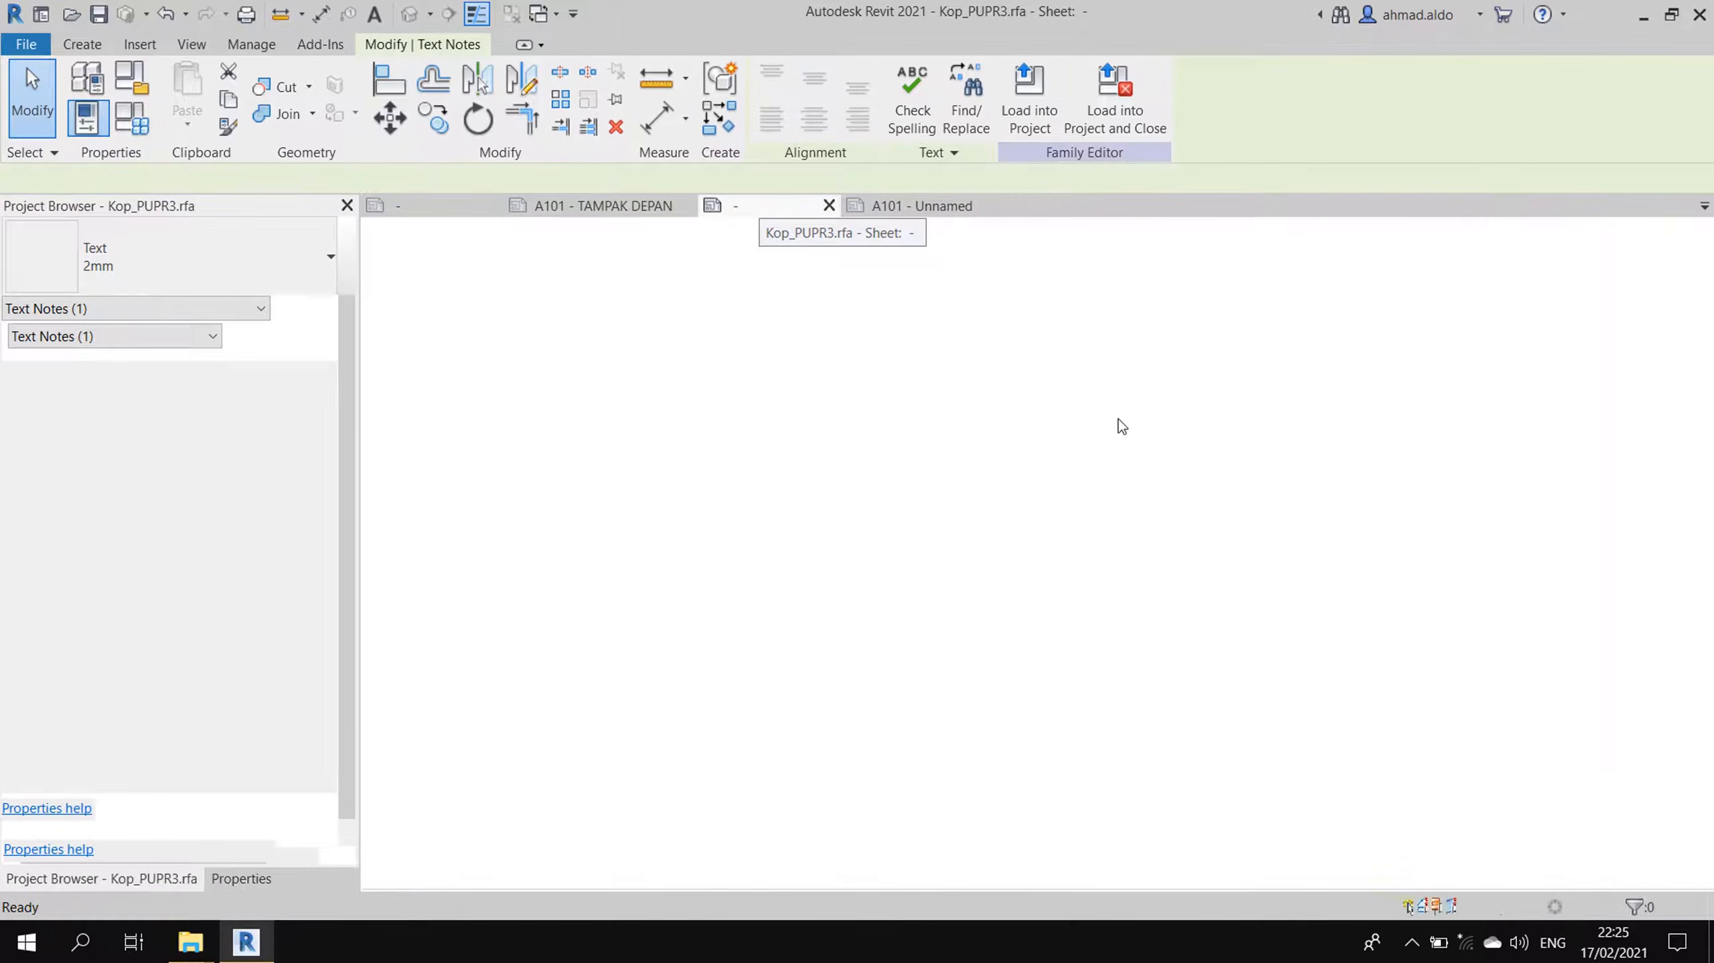
pyautogui.scroll(1, 1230, 545)
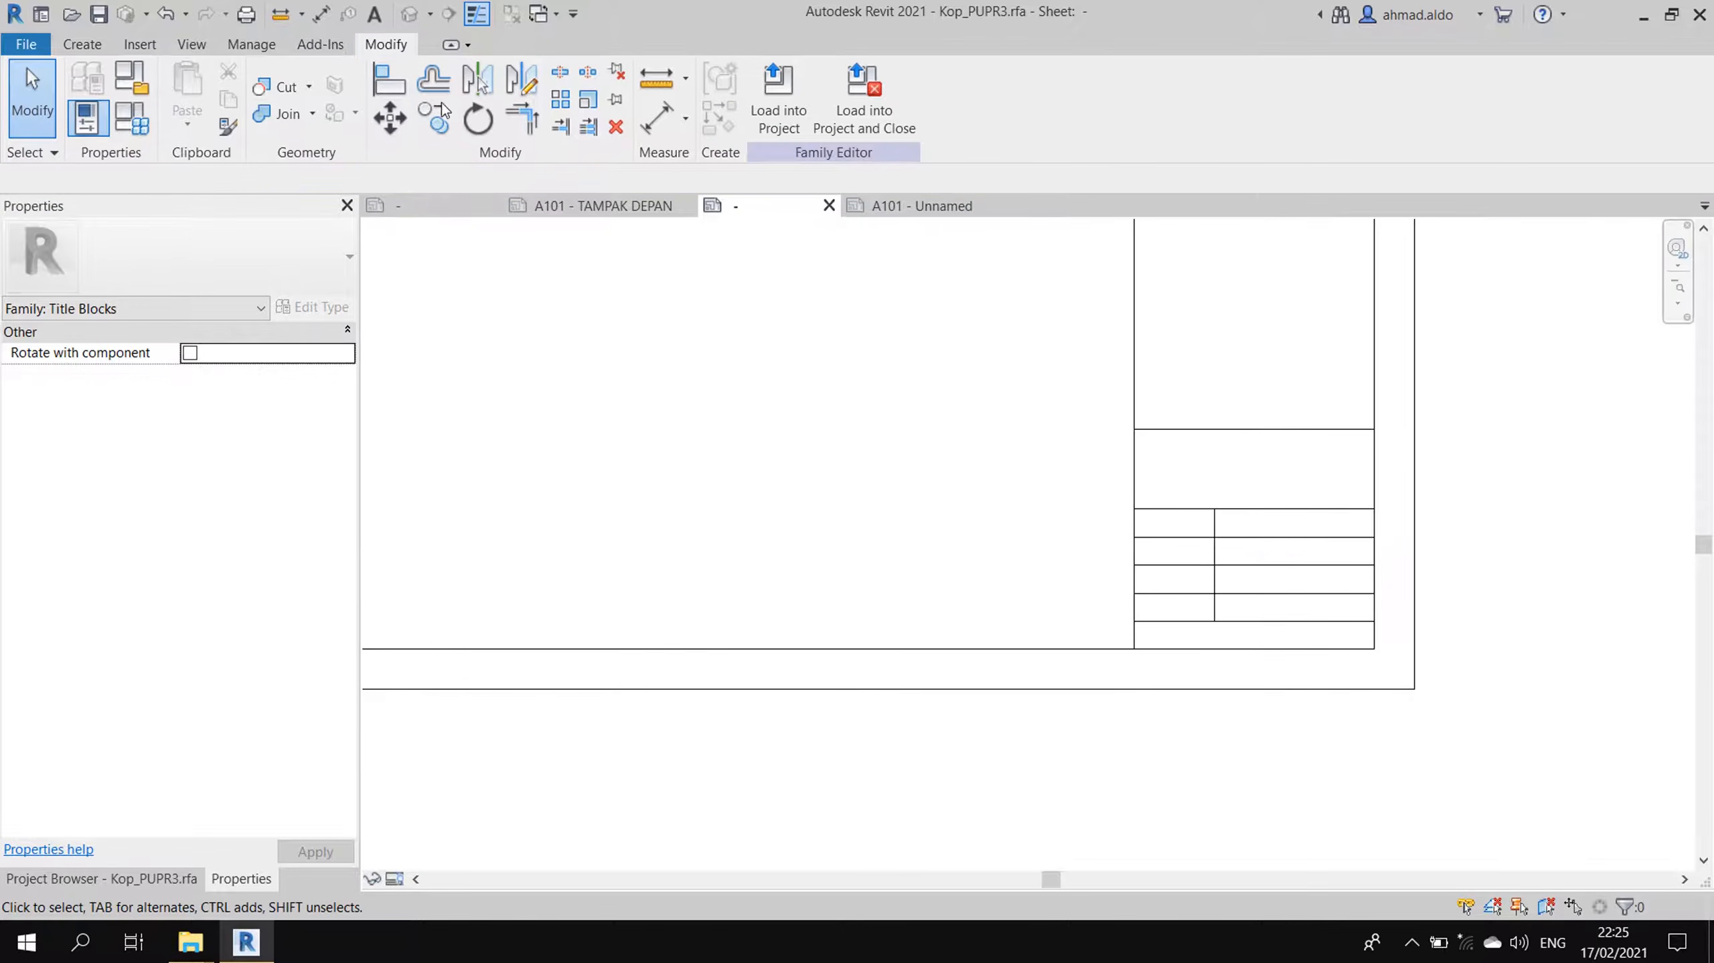
pyautogui.click(93, 45)
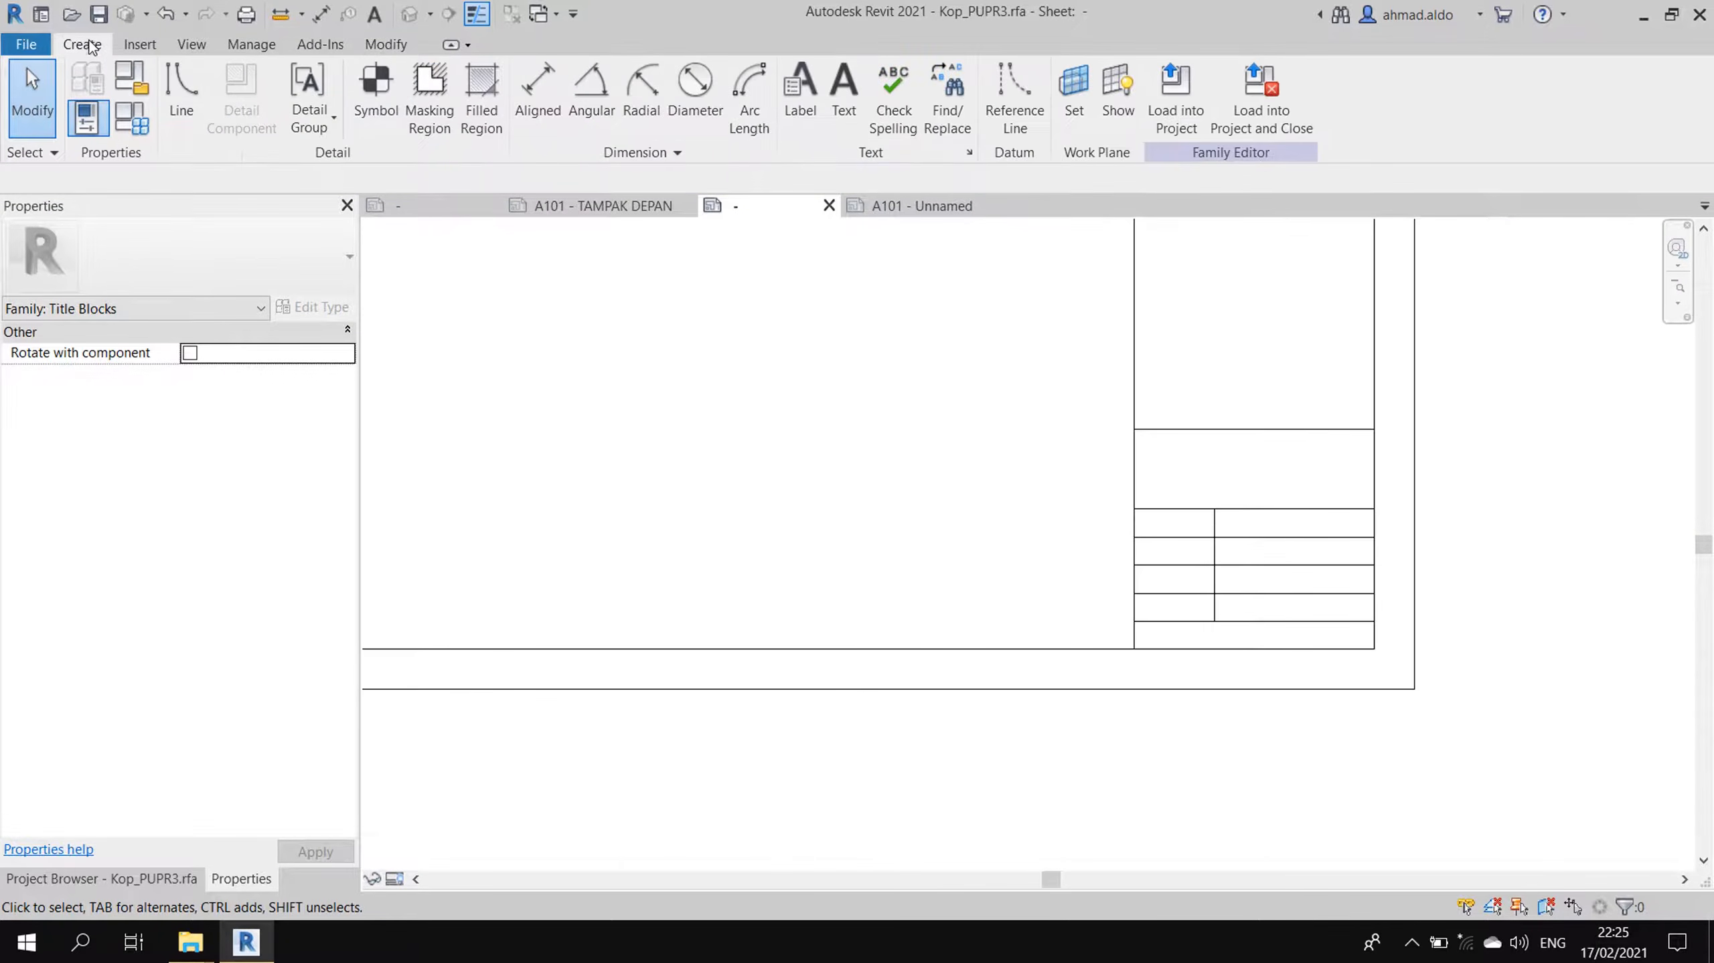
pyautogui.click(844, 101)
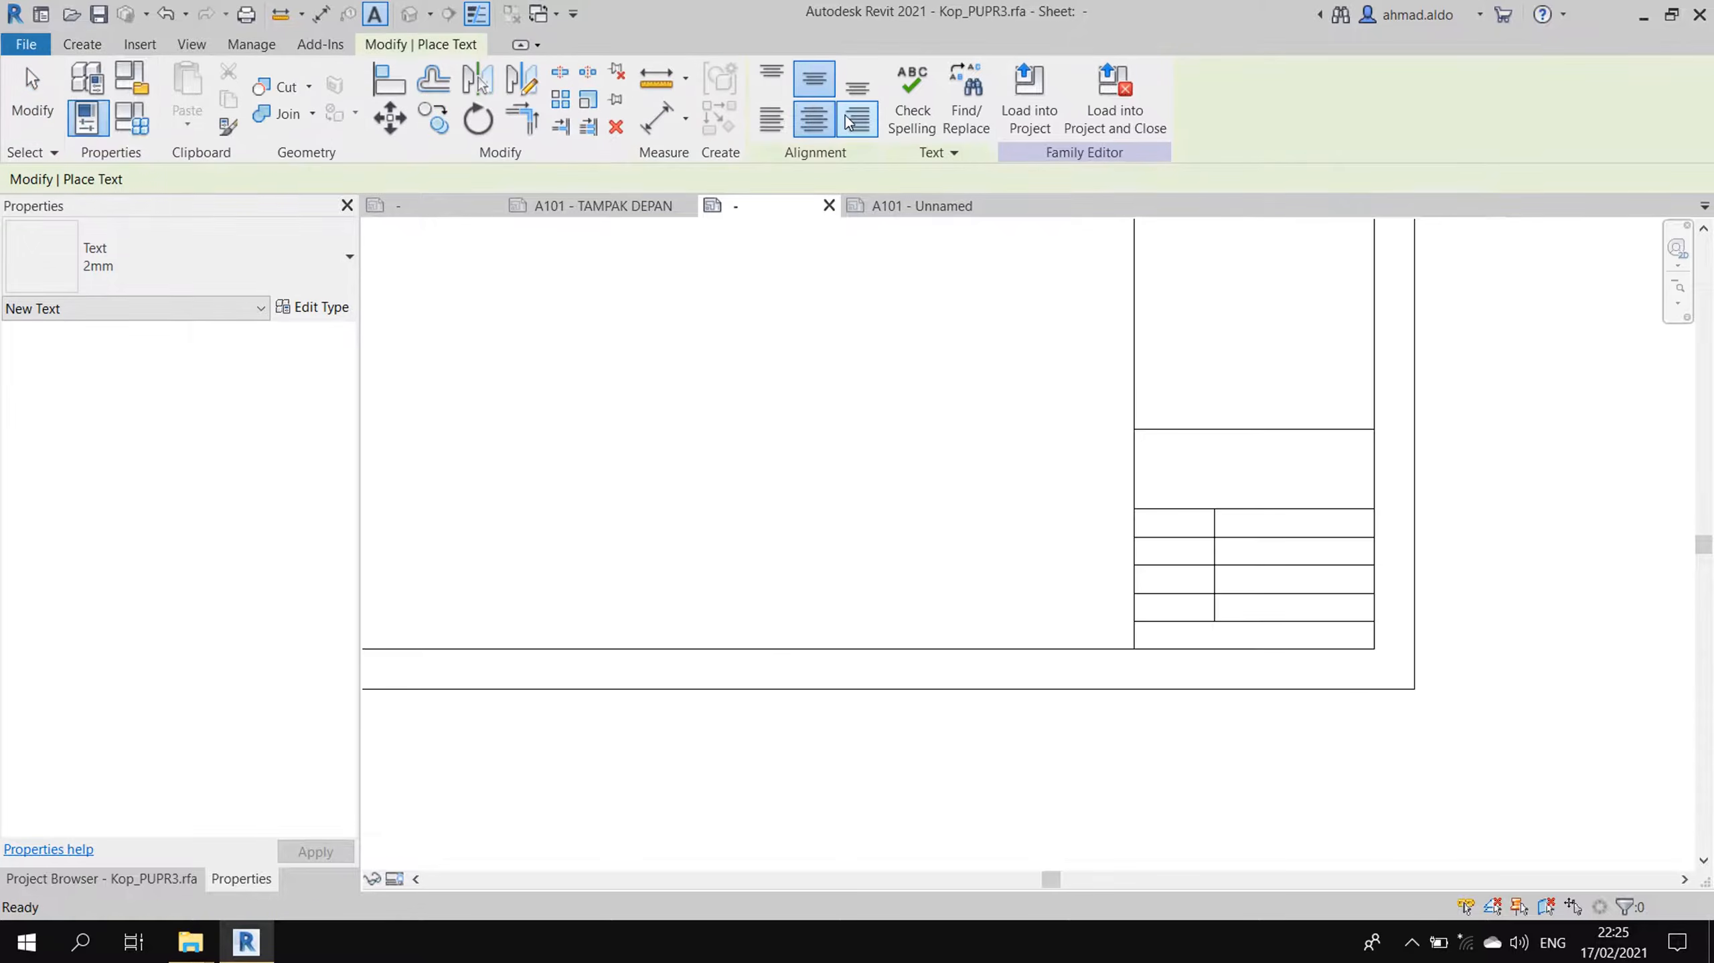
pyautogui.click(771, 119)
pyautogui.click(775, 76)
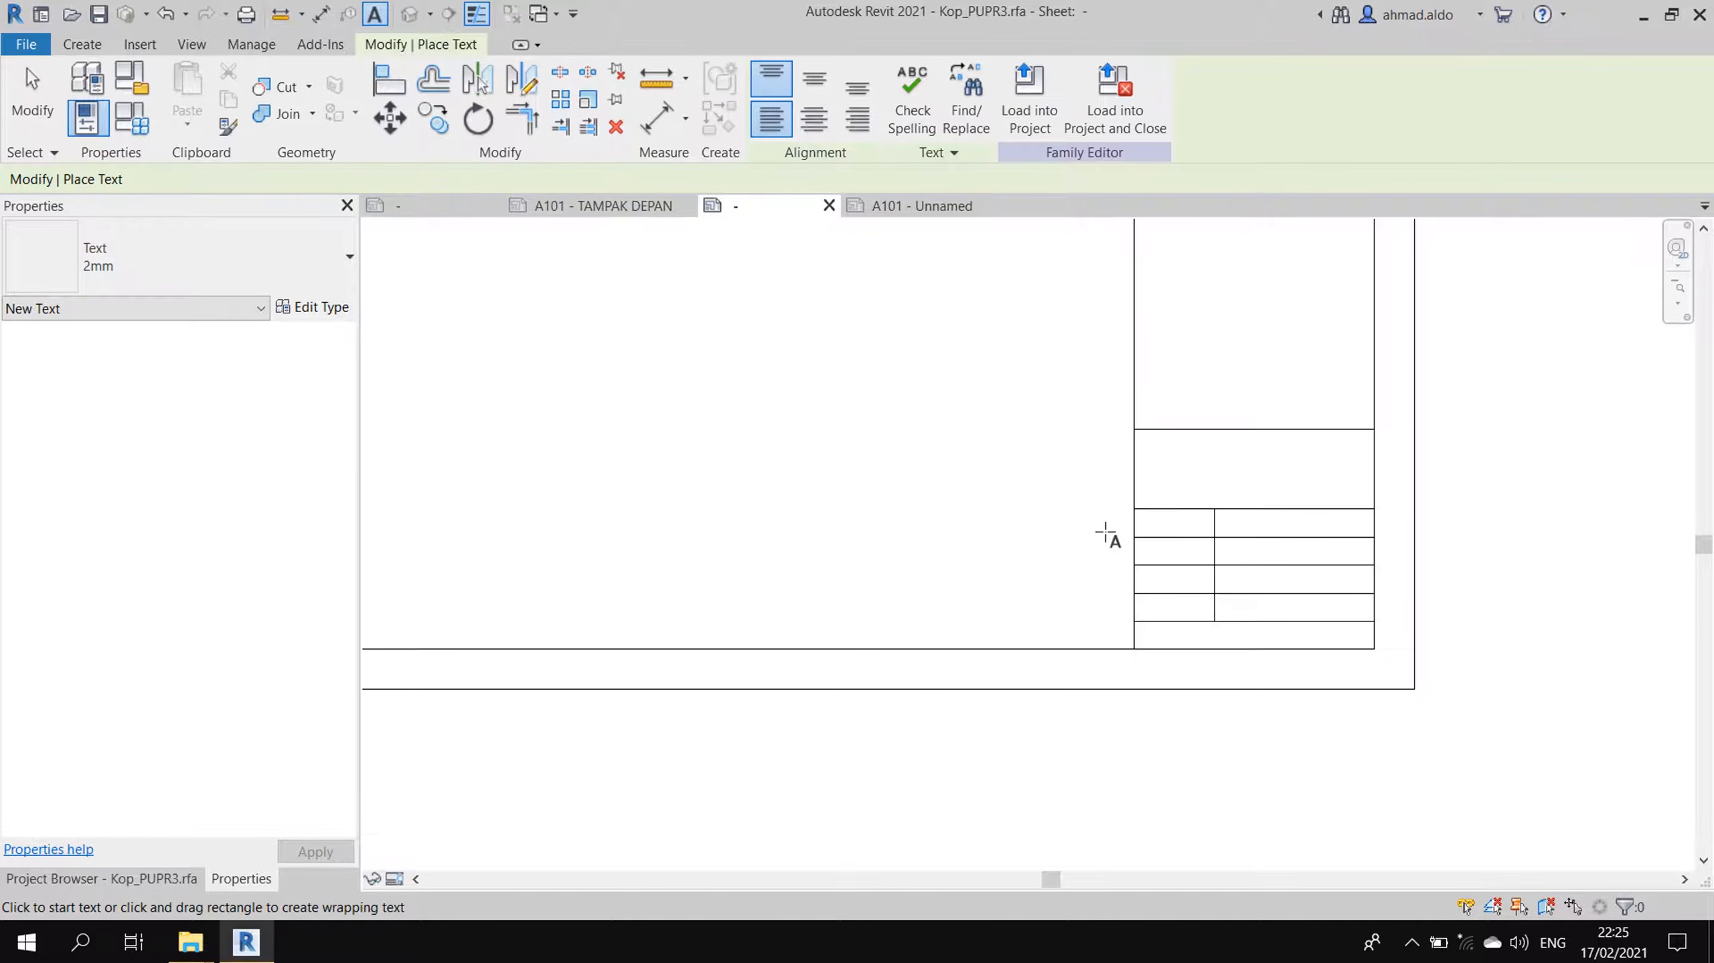
pyautogui.scroll(2, 1140, 533)
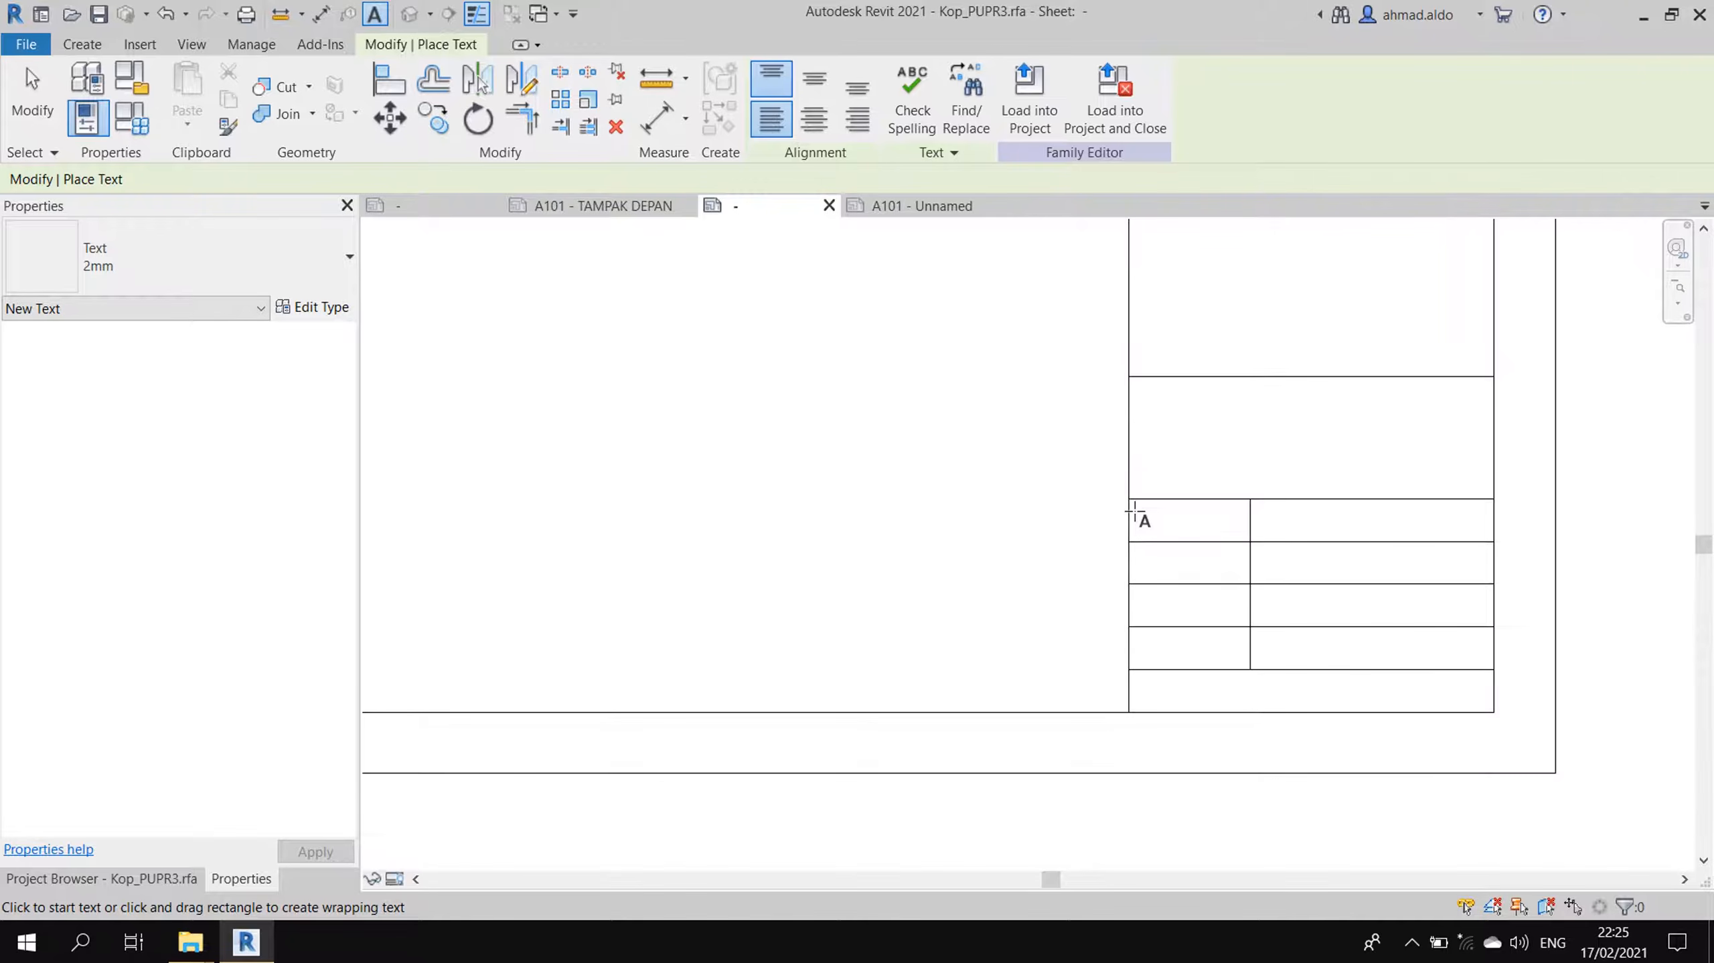
pyautogui.click(1135, 511)
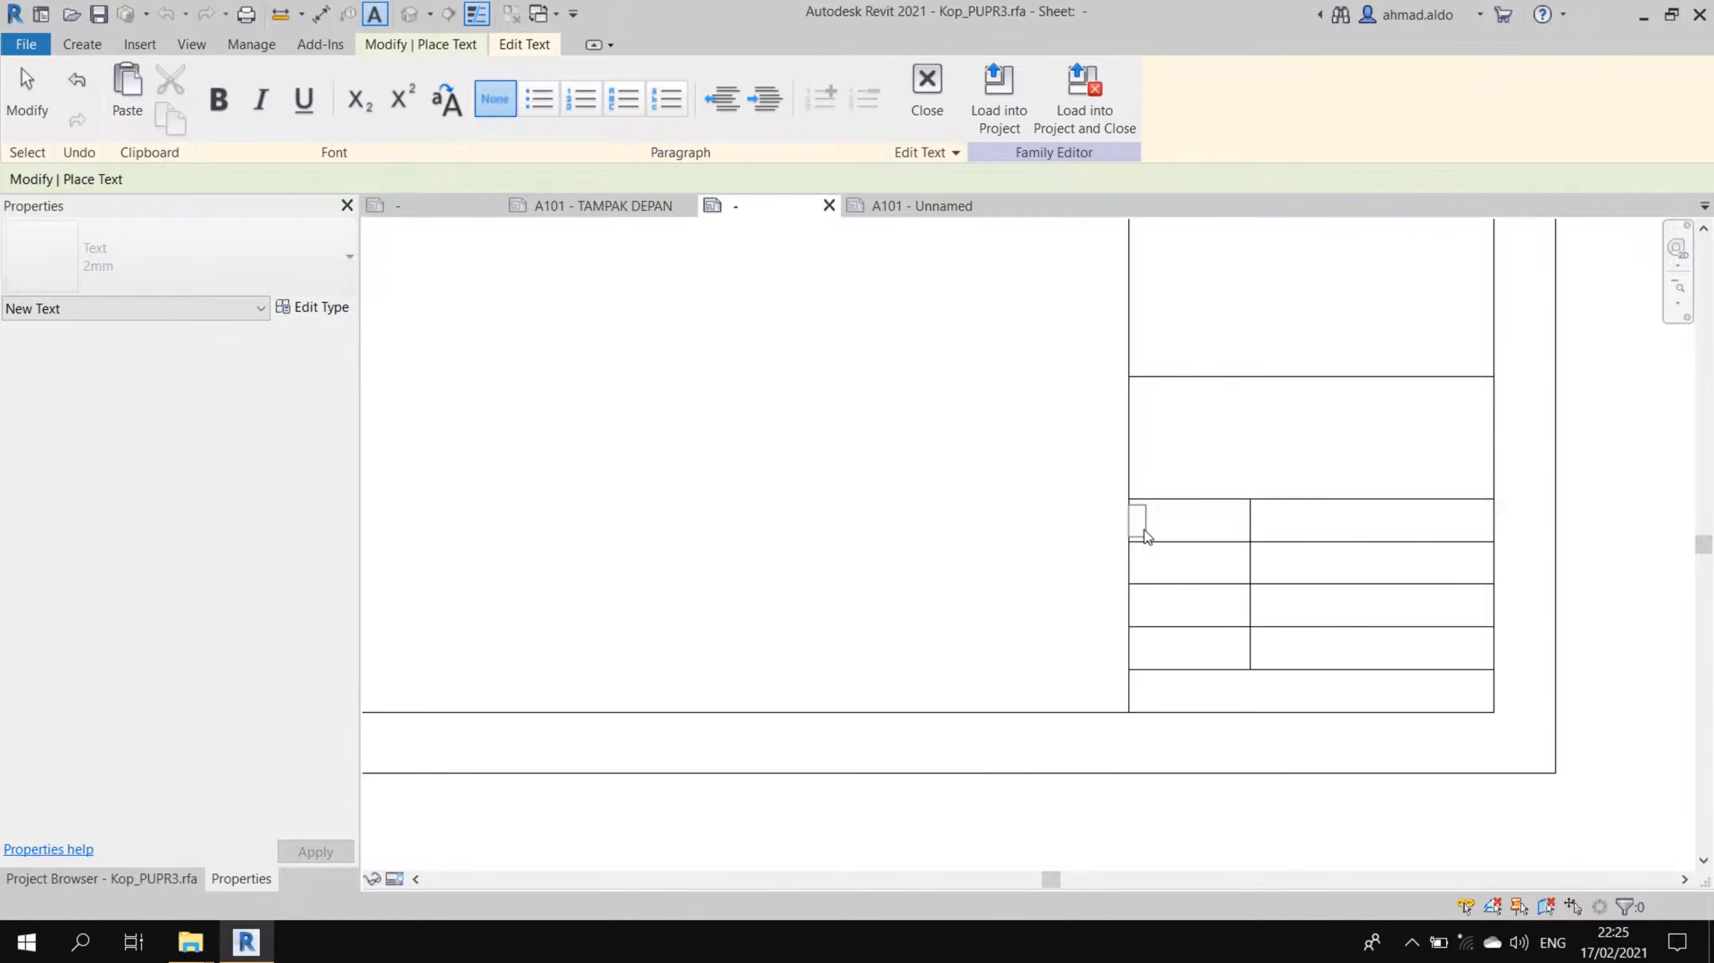
pyautogui.write('PERENCANA')
pyautogui.click(1057, 527)
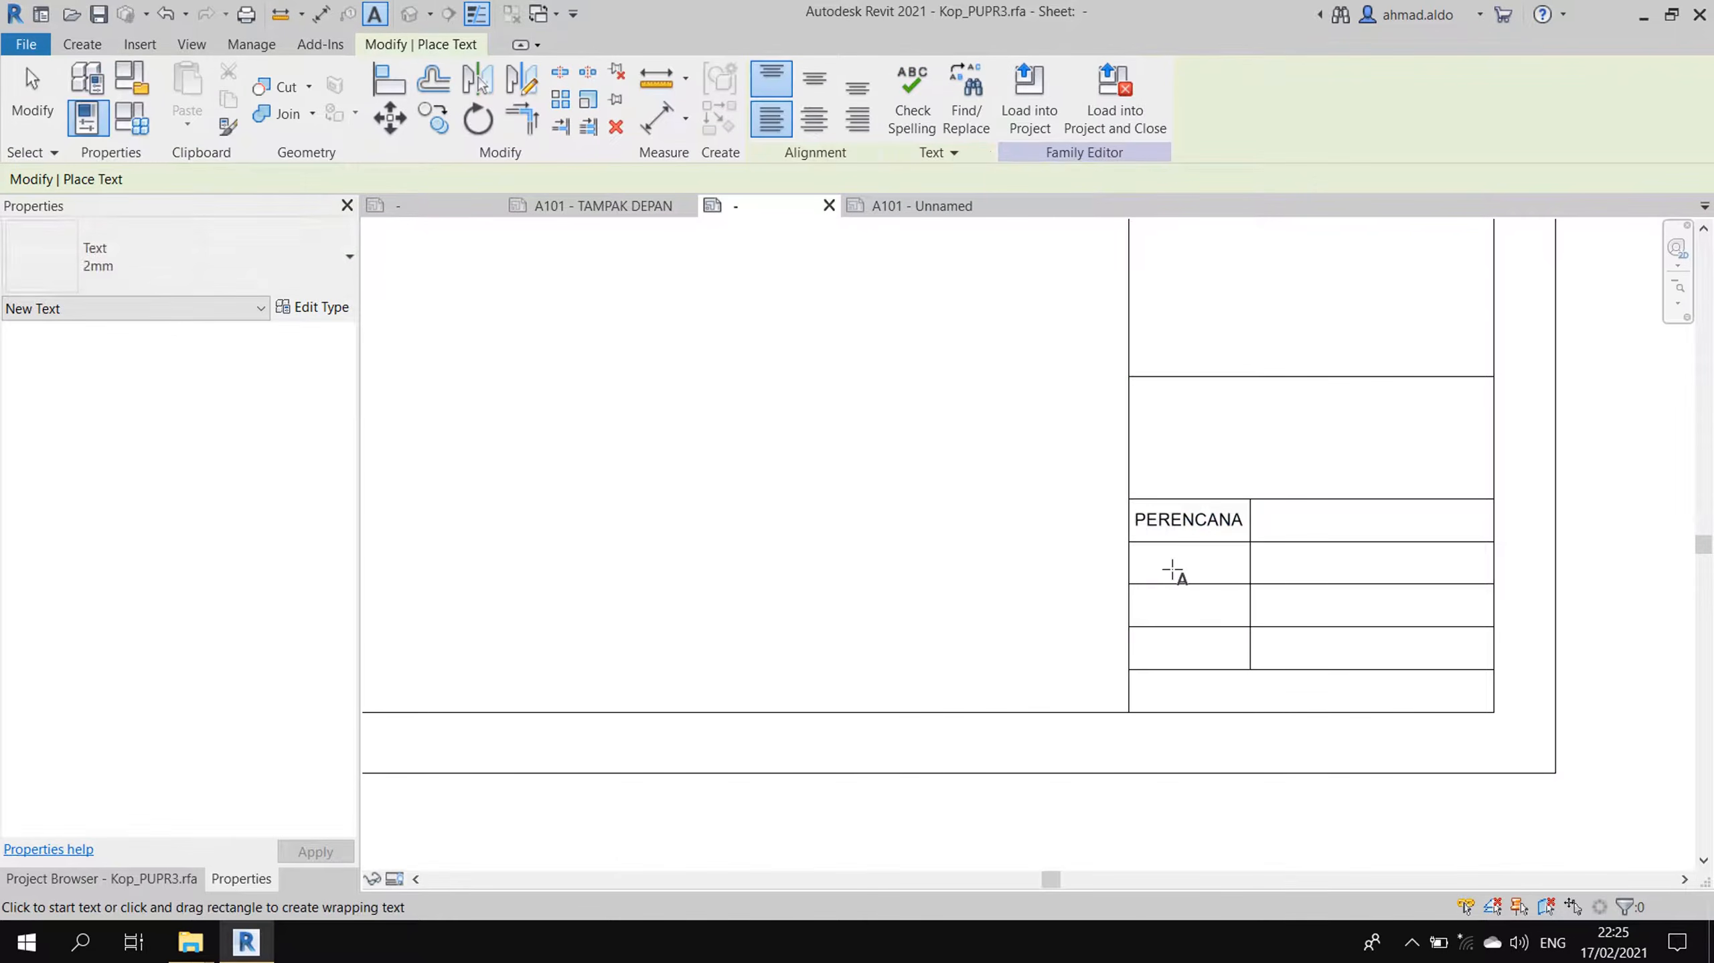
# - Copy the PERENCANA note into the three left cells below it
pyautogui.scroll(3, 1184, 568)
pyautogui.click(1191, 506)
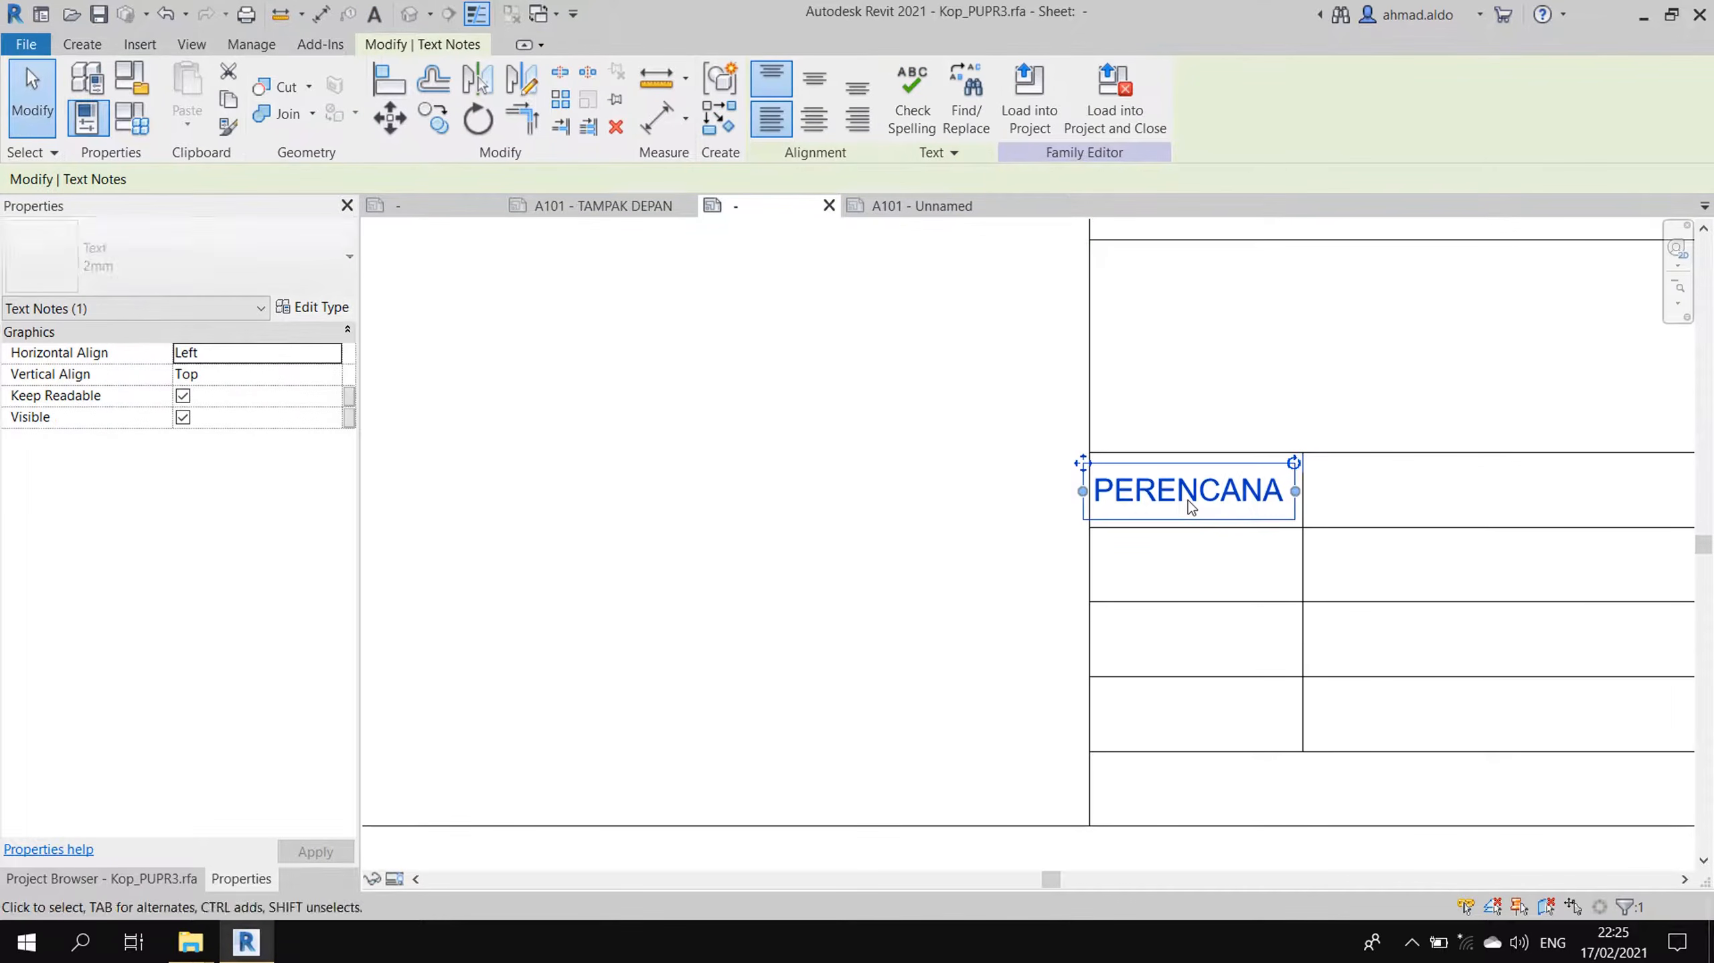
pyautogui.click(1191, 506)
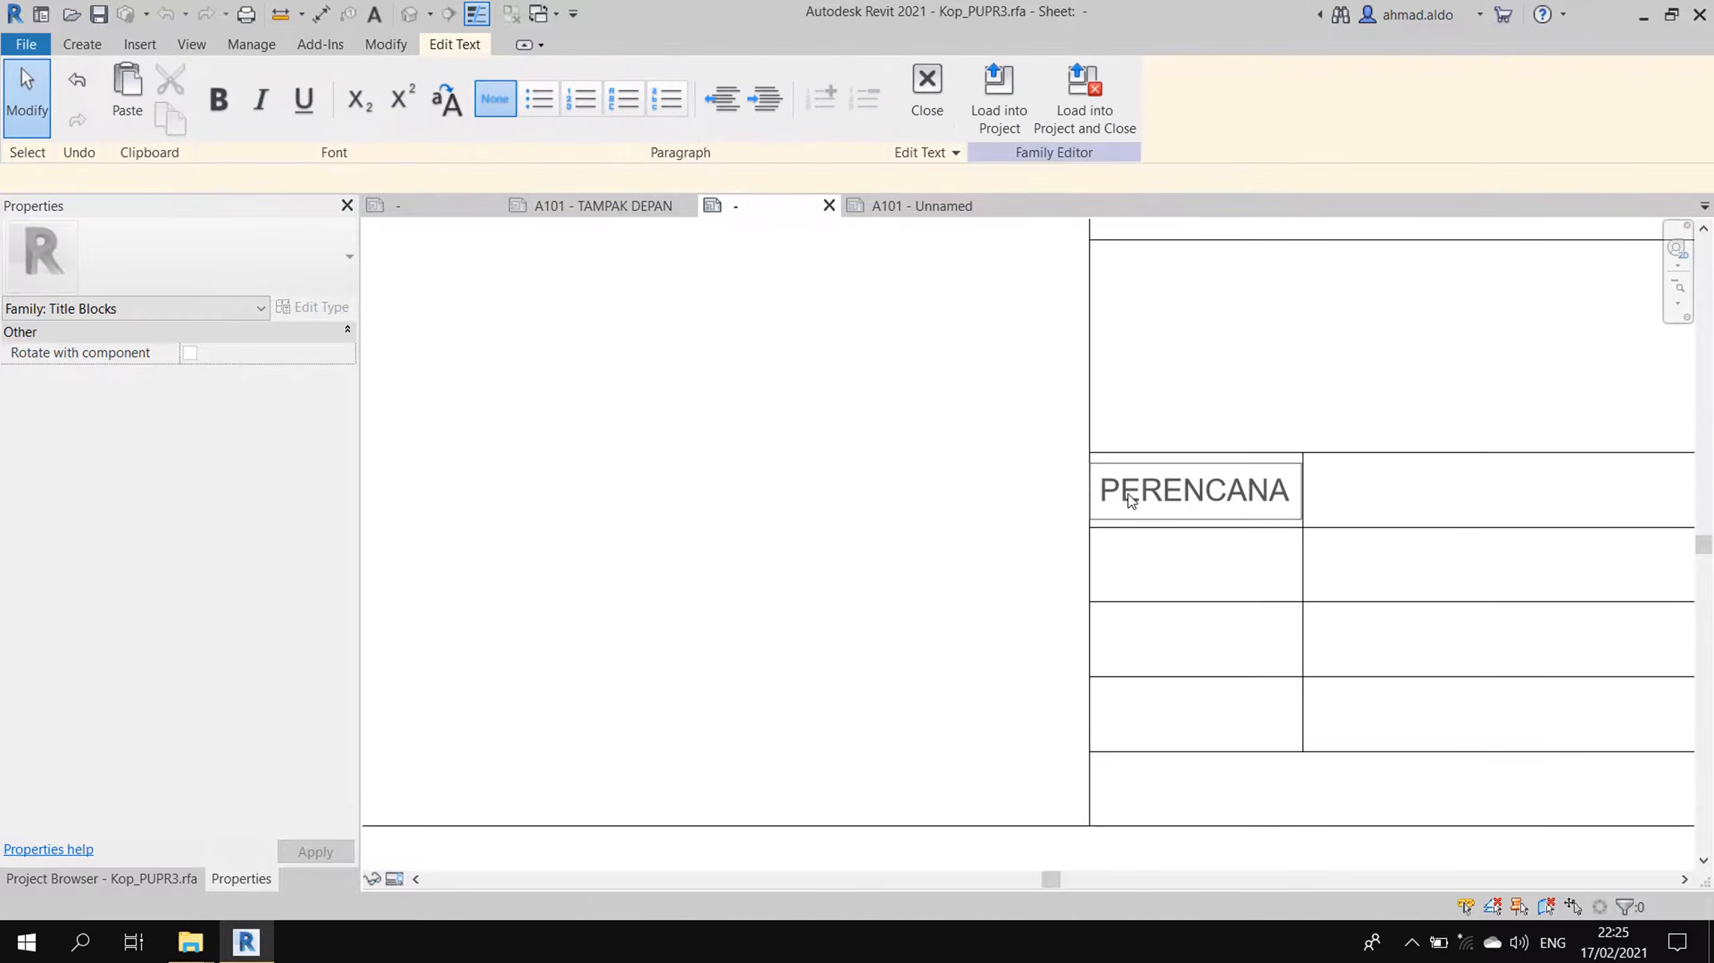
pyautogui.press('Escape')
pyautogui.click(904, 485)
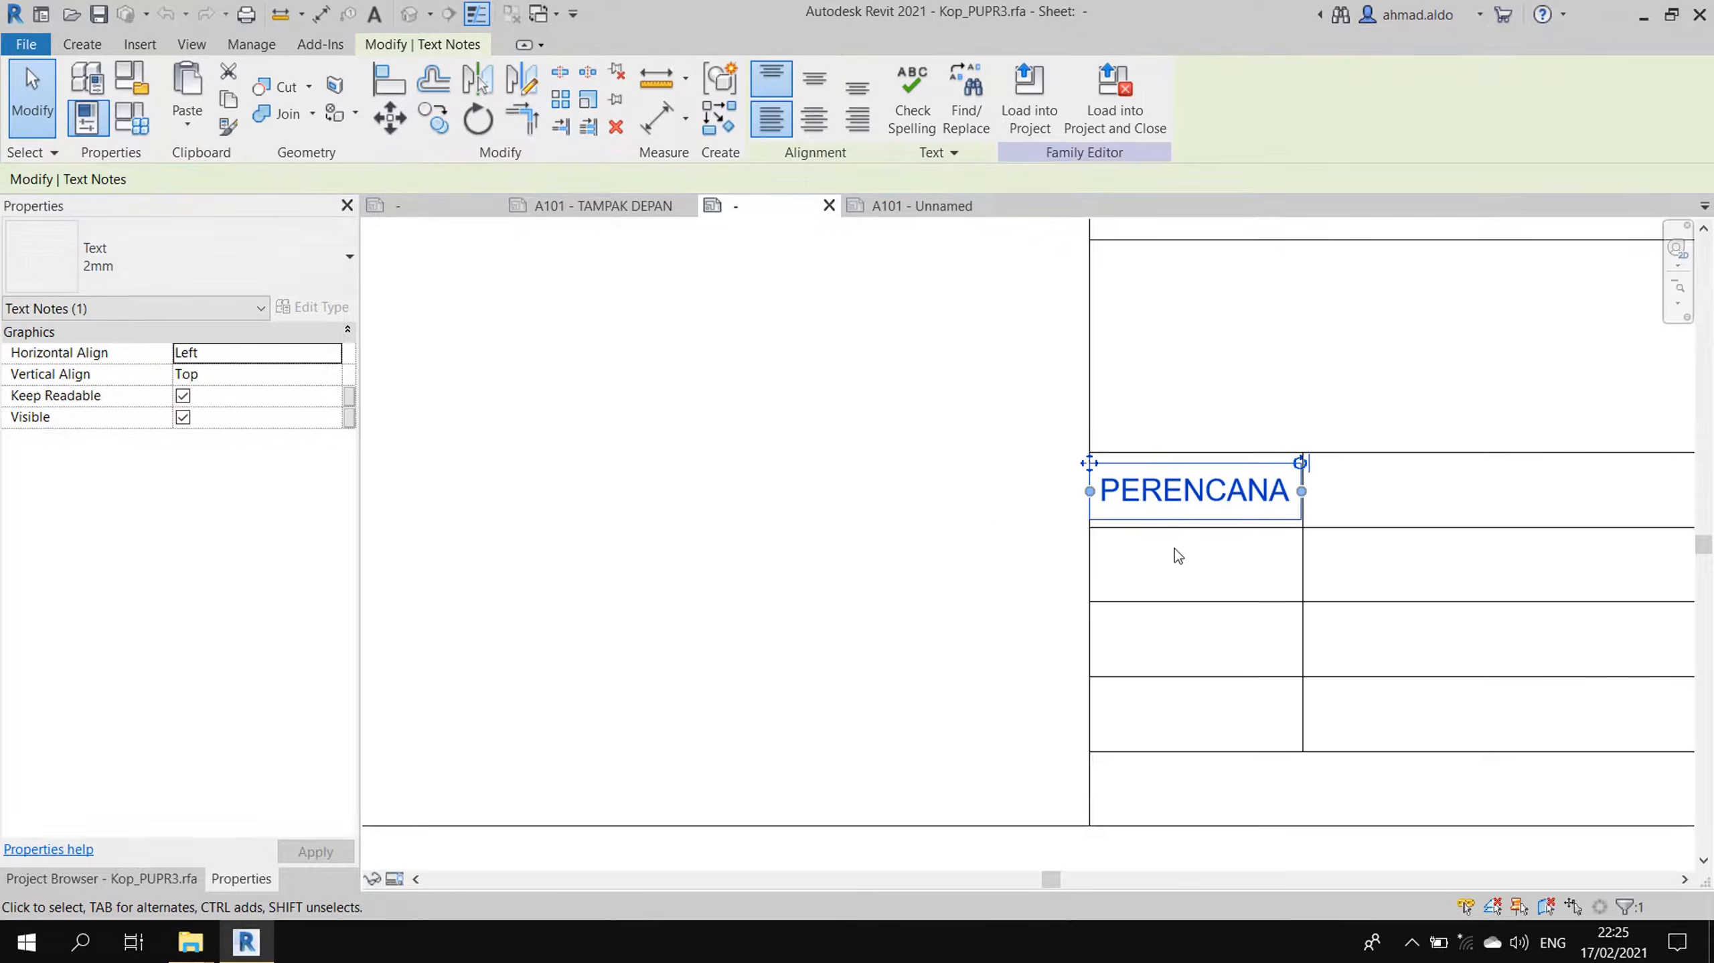
pyautogui.click(1173, 549)
pyautogui.click(1164, 504)
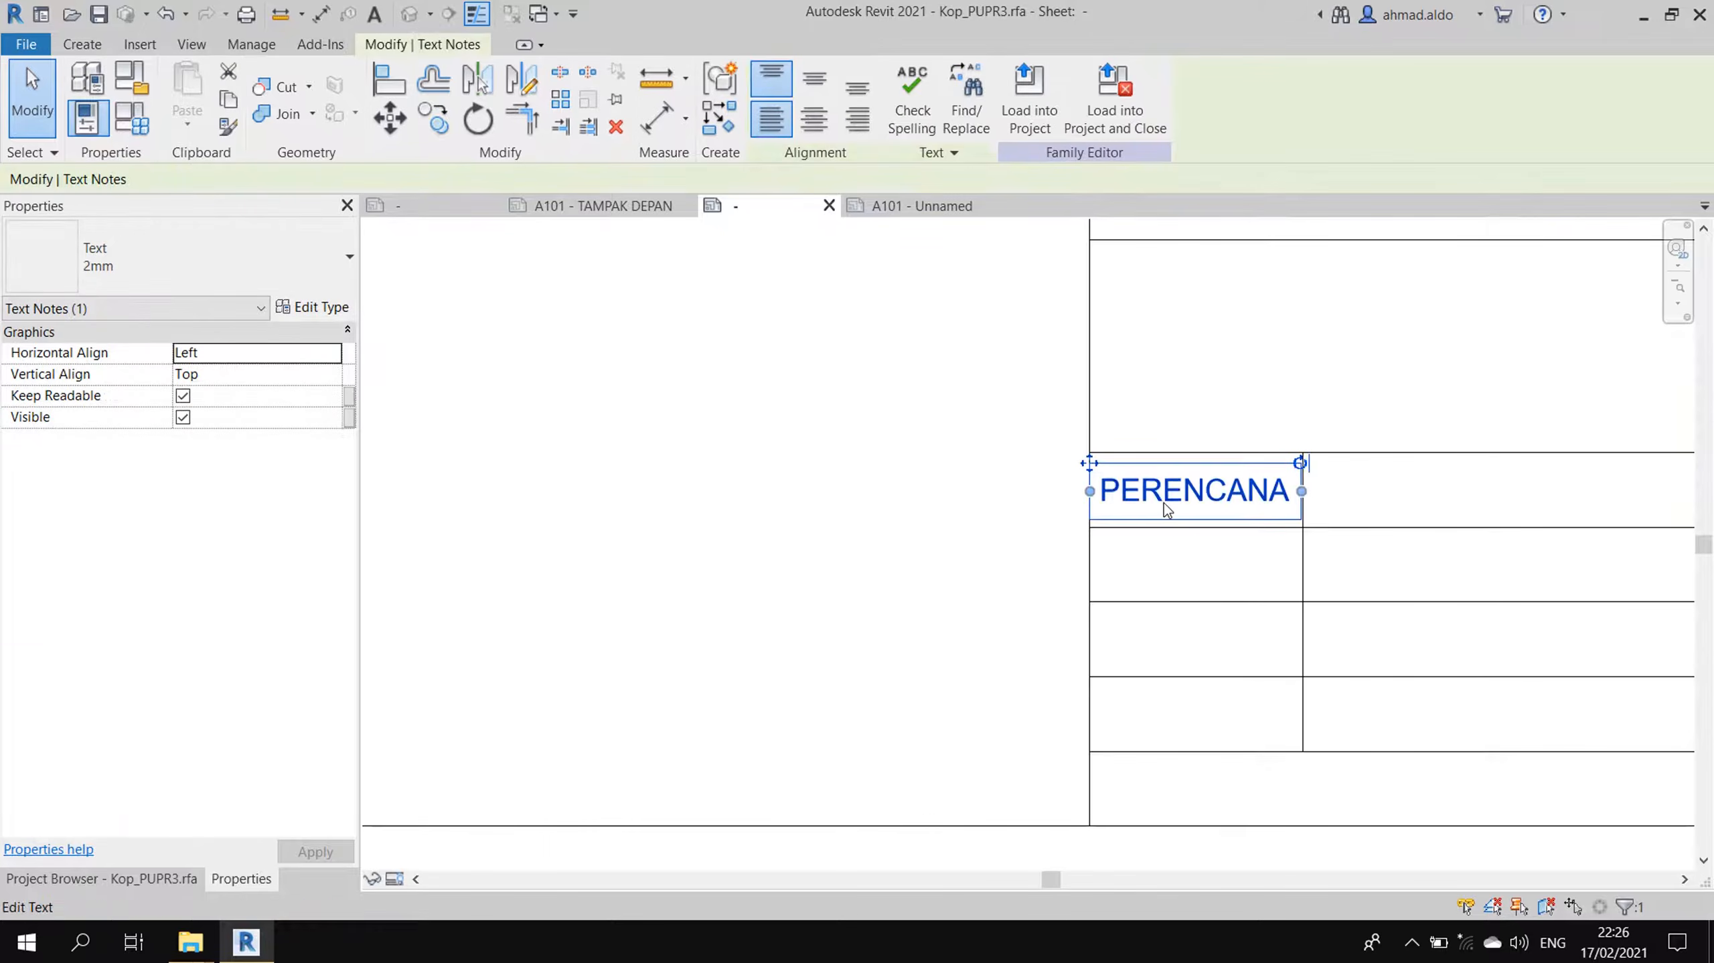
pyautogui.click(434, 118)
pyautogui.click(1089, 452)
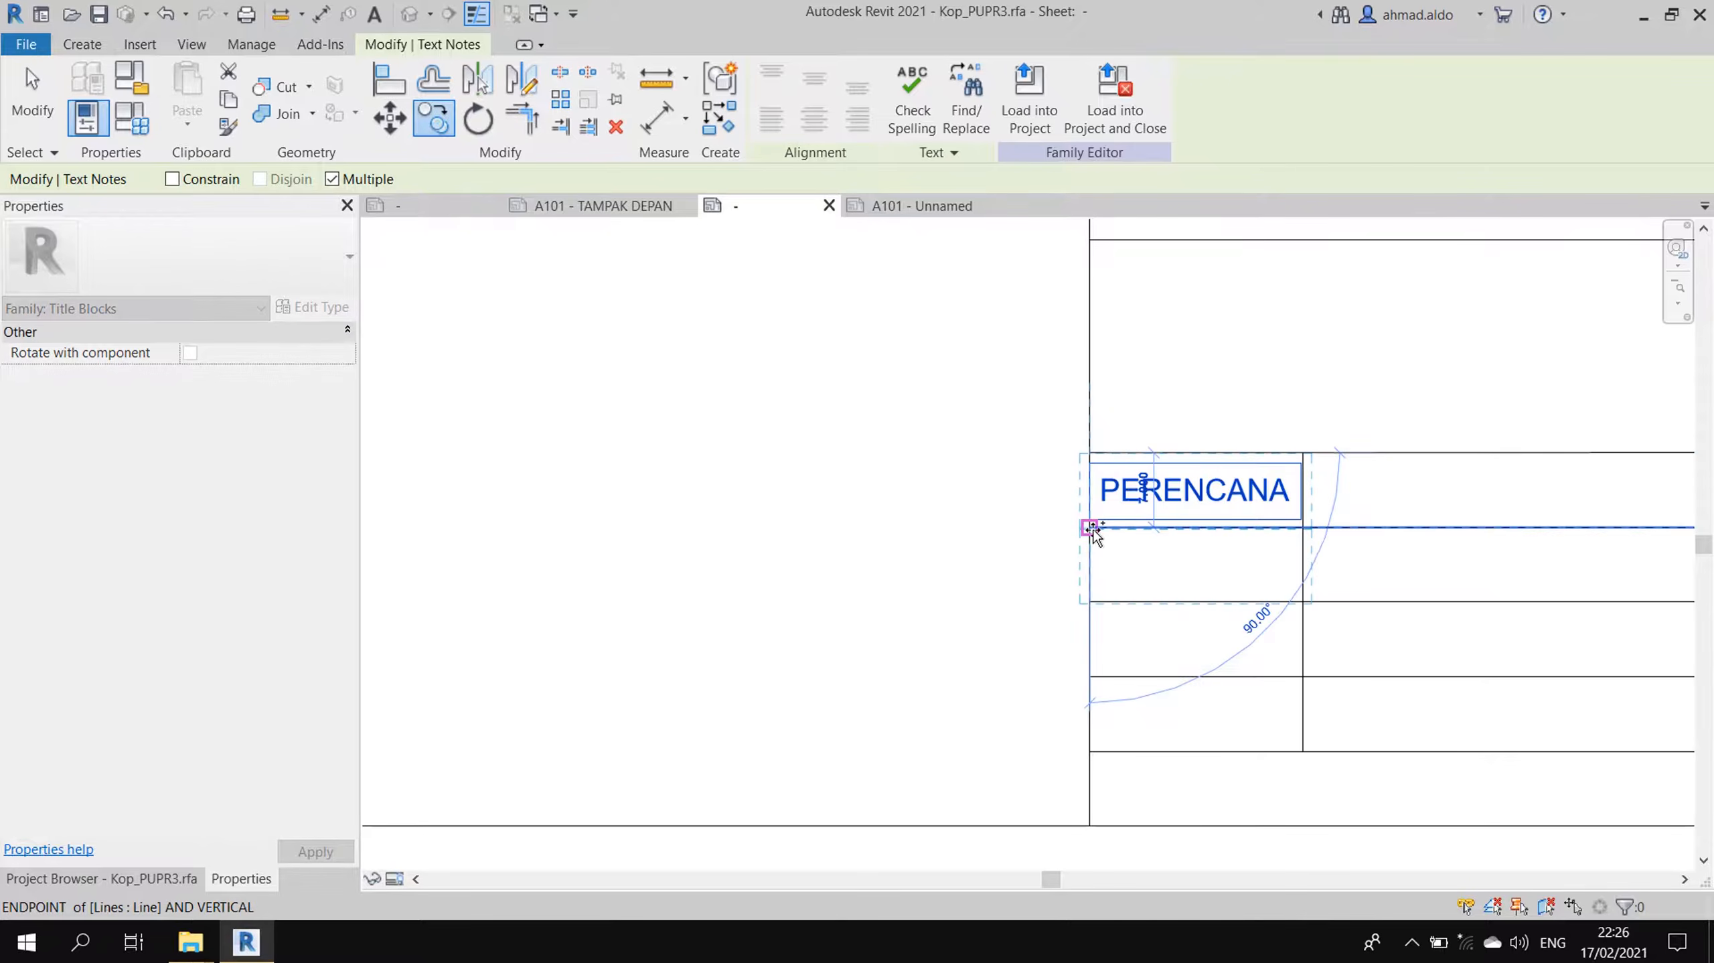
pyautogui.click(1089, 527)
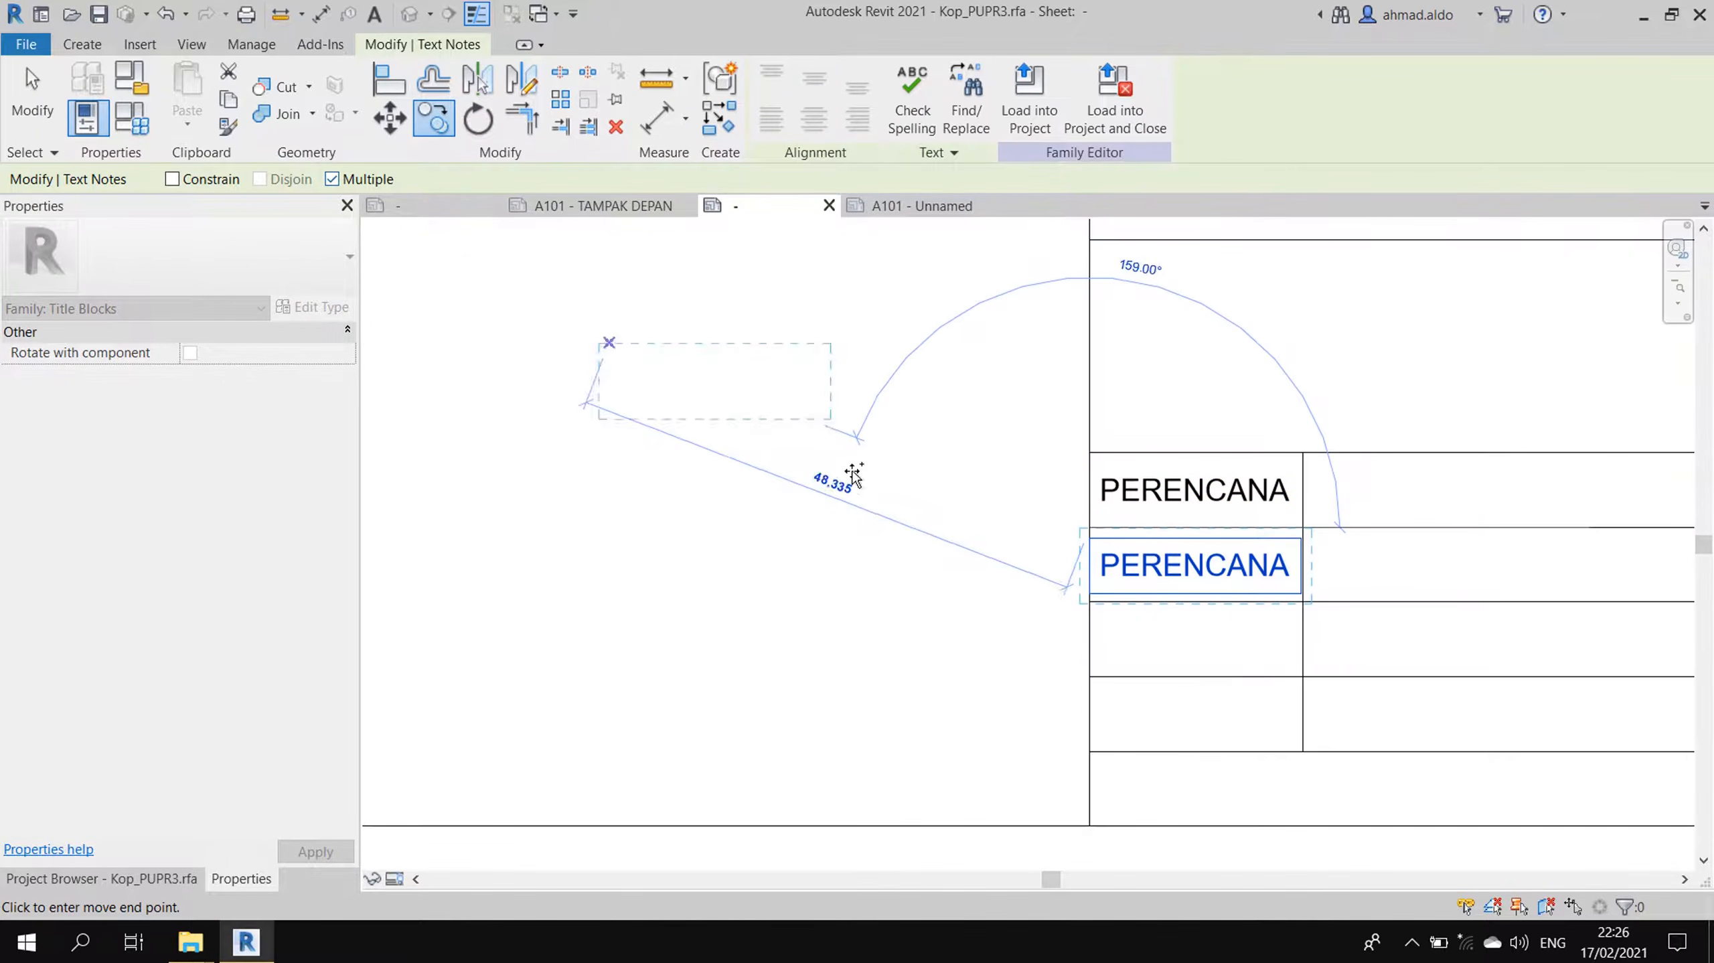
pyautogui.click(1089, 602)
pyautogui.click(1100, 683)
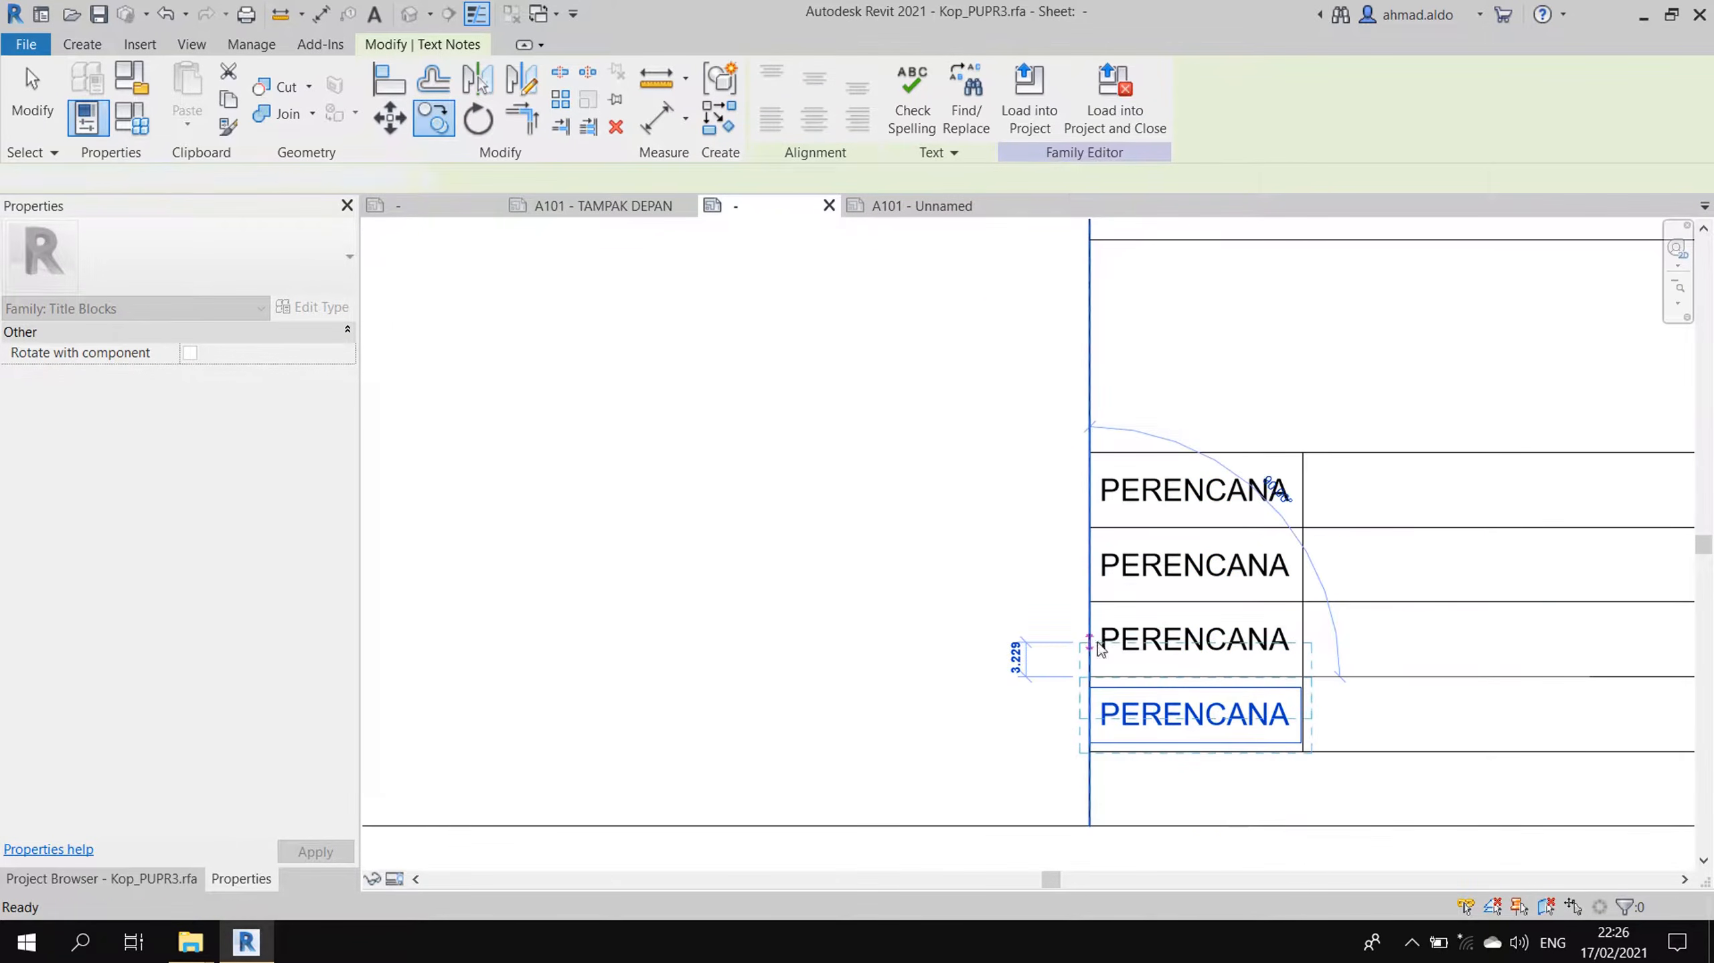
pyautogui.press('Escape')
pyautogui.press('Escape')
# - Retype the three copies as DIGAMBAR, DIPERIKSA and DISETUJUI
pyautogui.click(1205, 567)
pyautogui.doubleClick(1205, 567)
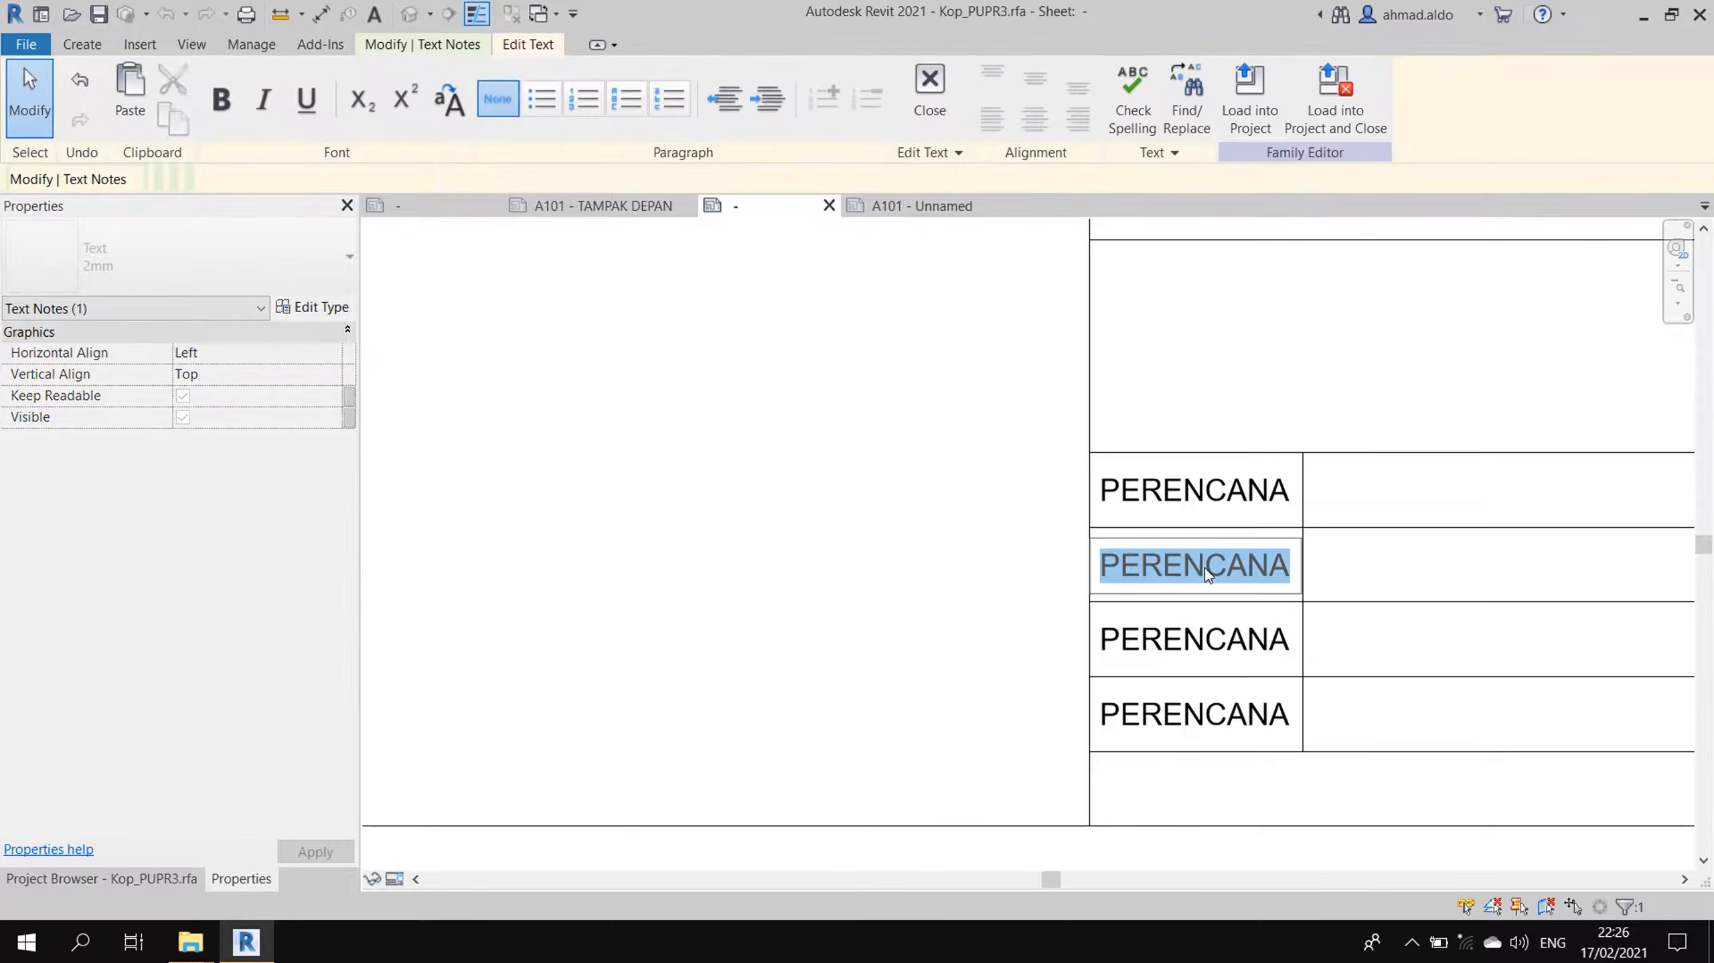
pyautogui.write('DIGAMBAR')
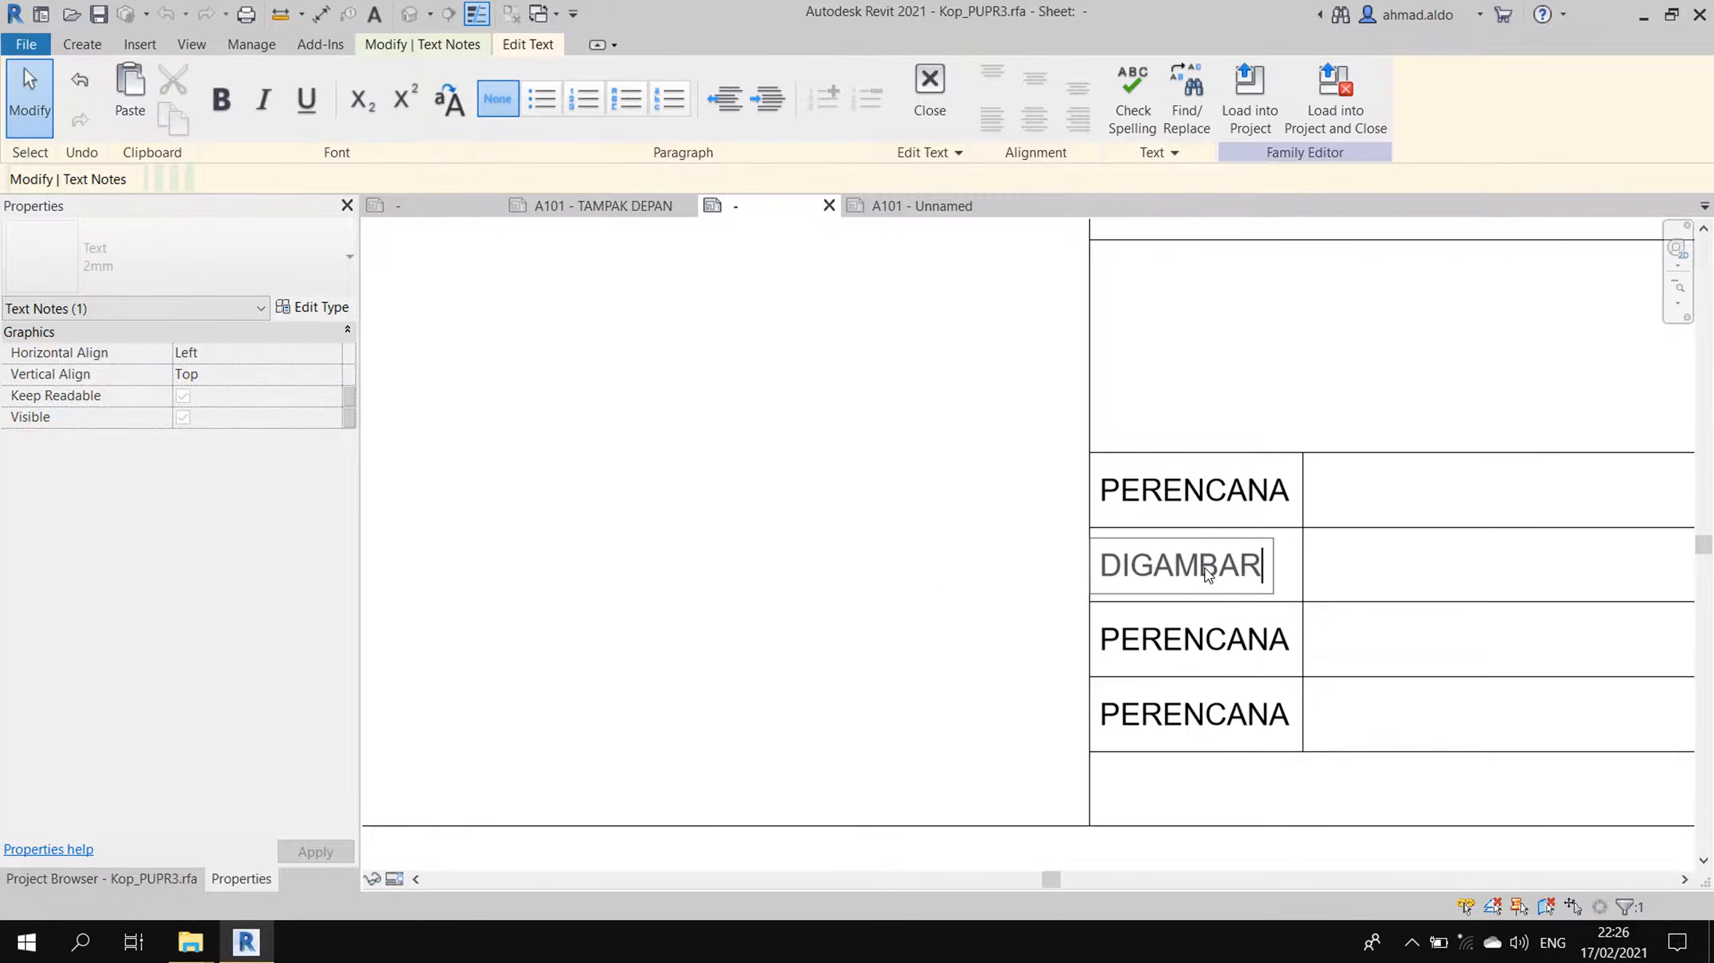
pyautogui.click(940, 579)
pyautogui.click(1175, 651)
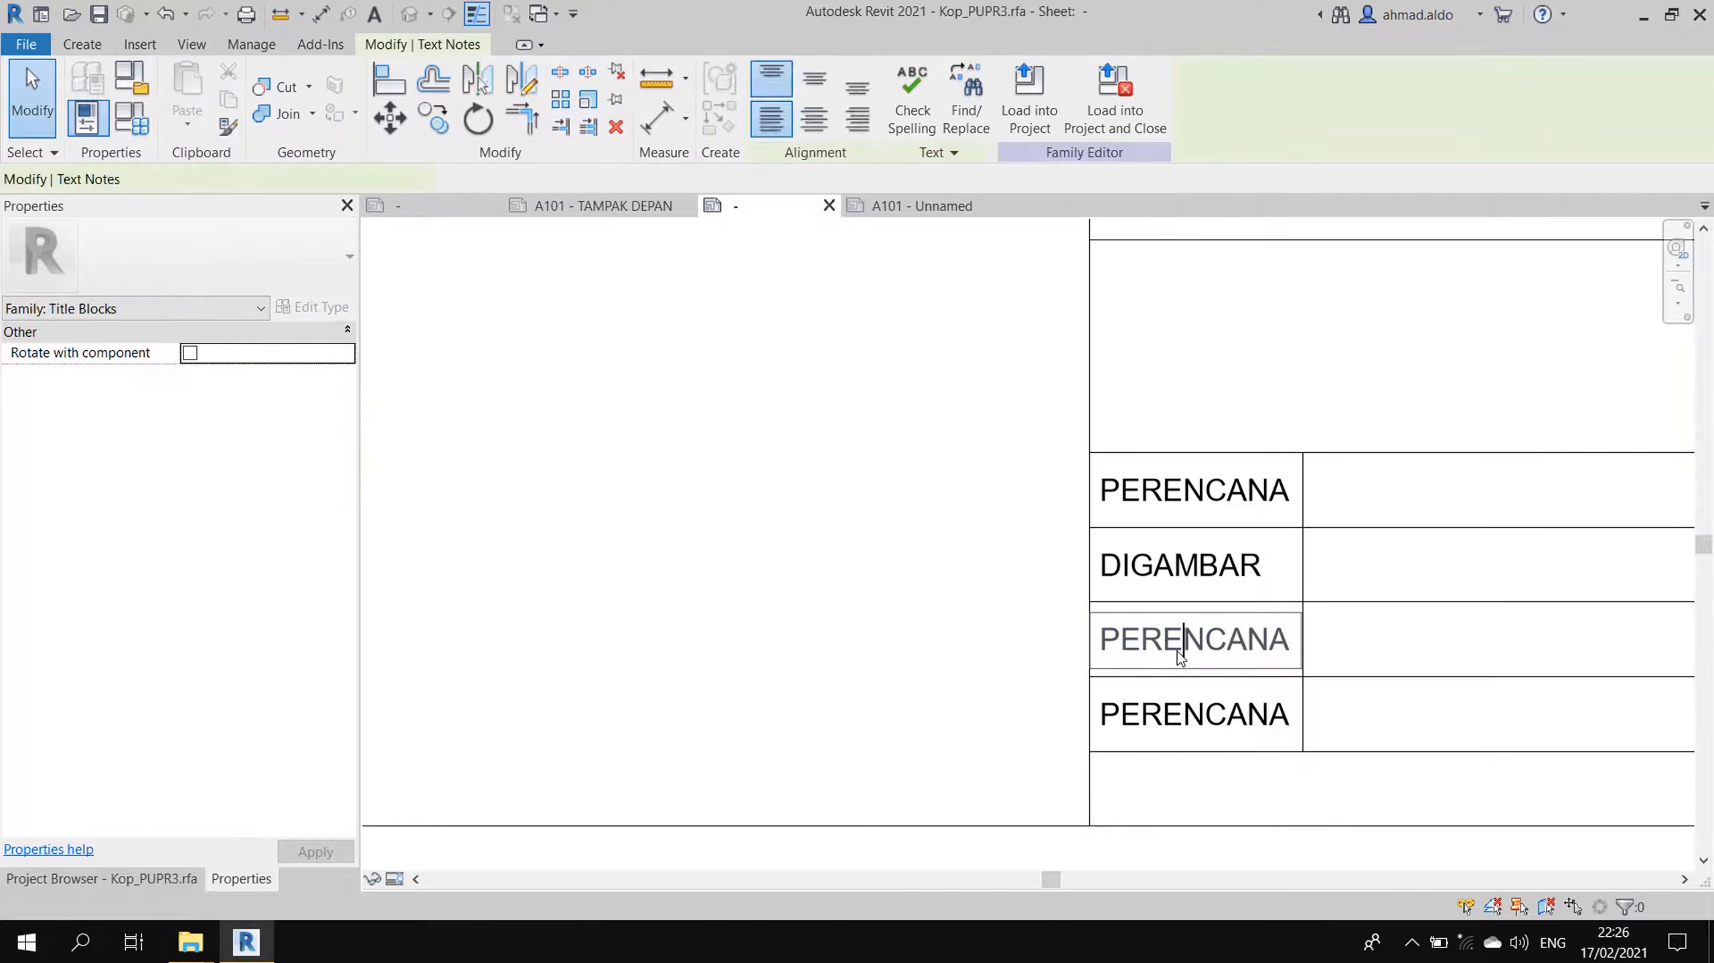
pyautogui.doubleClick(1176, 651)
pyautogui.write('DIPERIKSA')
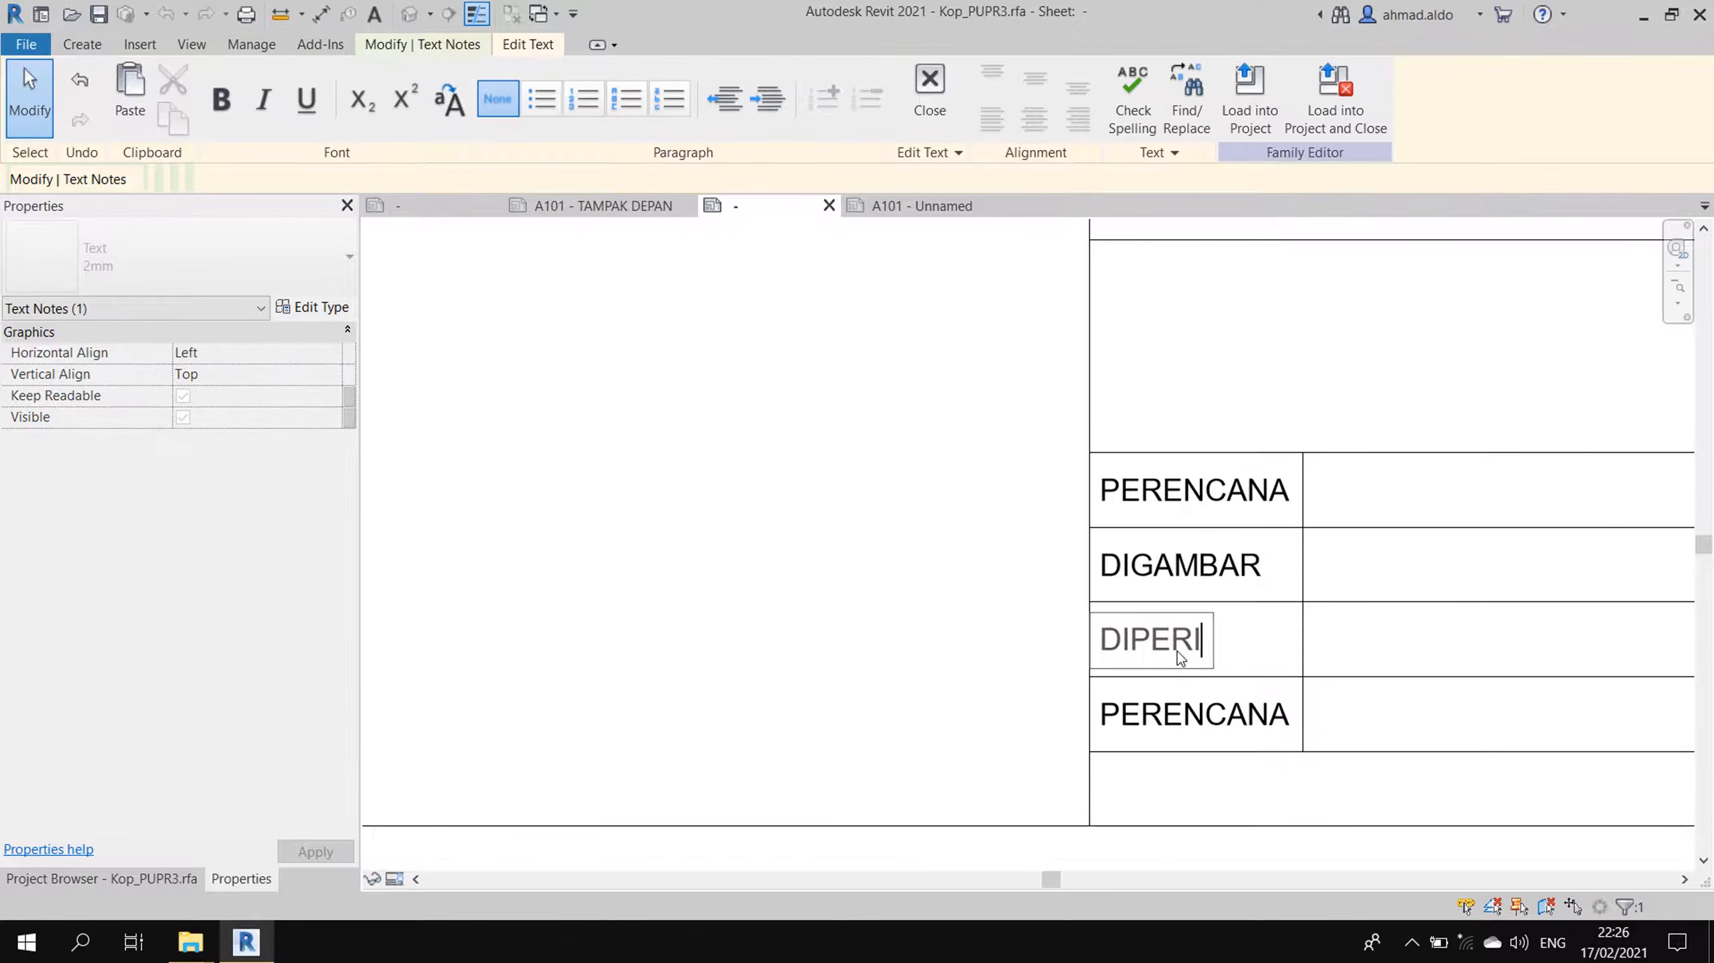
pyautogui.click(1200, 715)
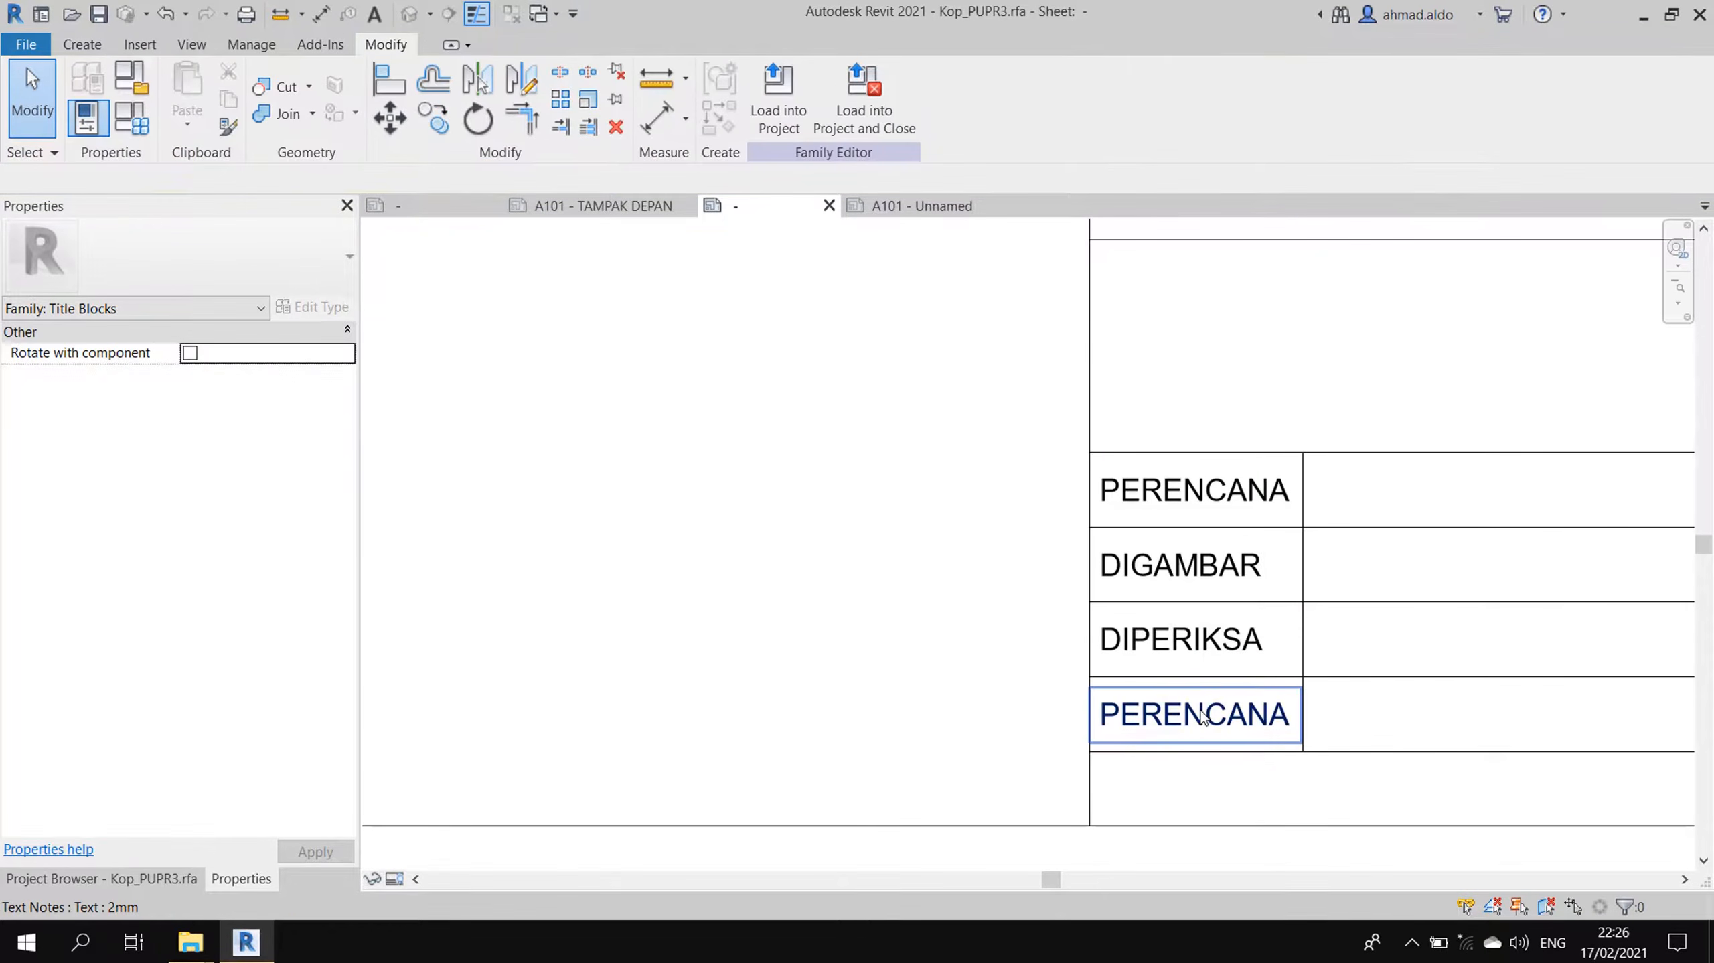
pyautogui.click(1211, 720)
pyautogui.doubleClick(1210, 720)
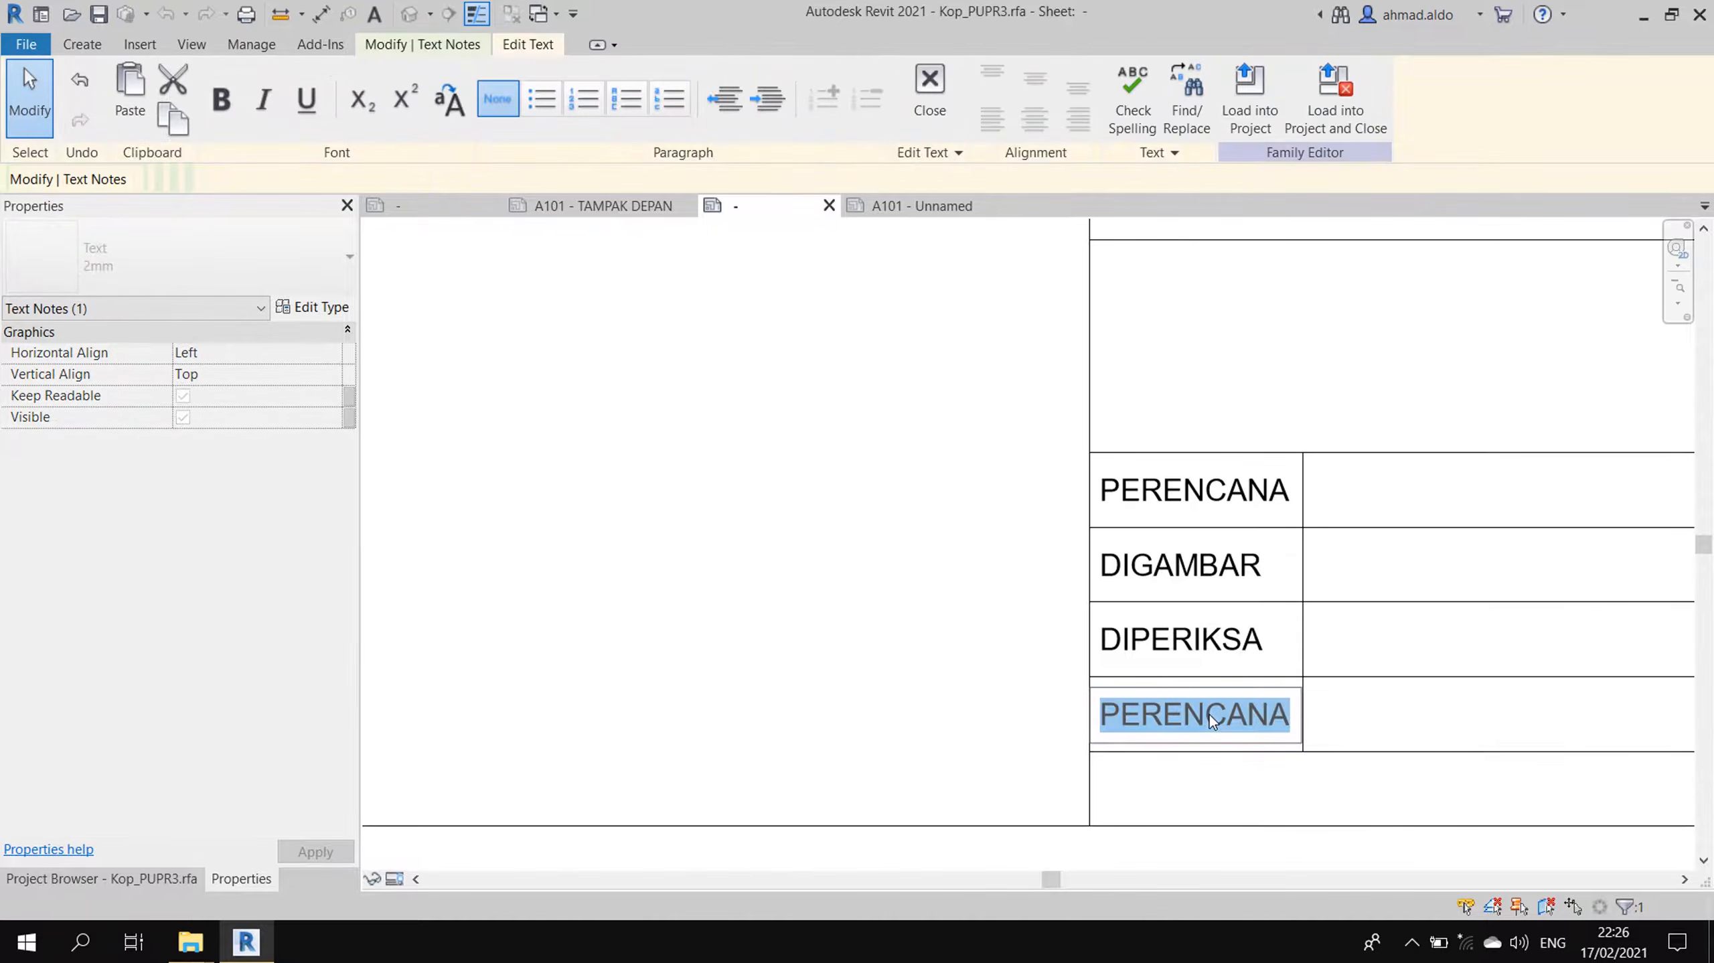
pyautogui.write('DISETUJUI')
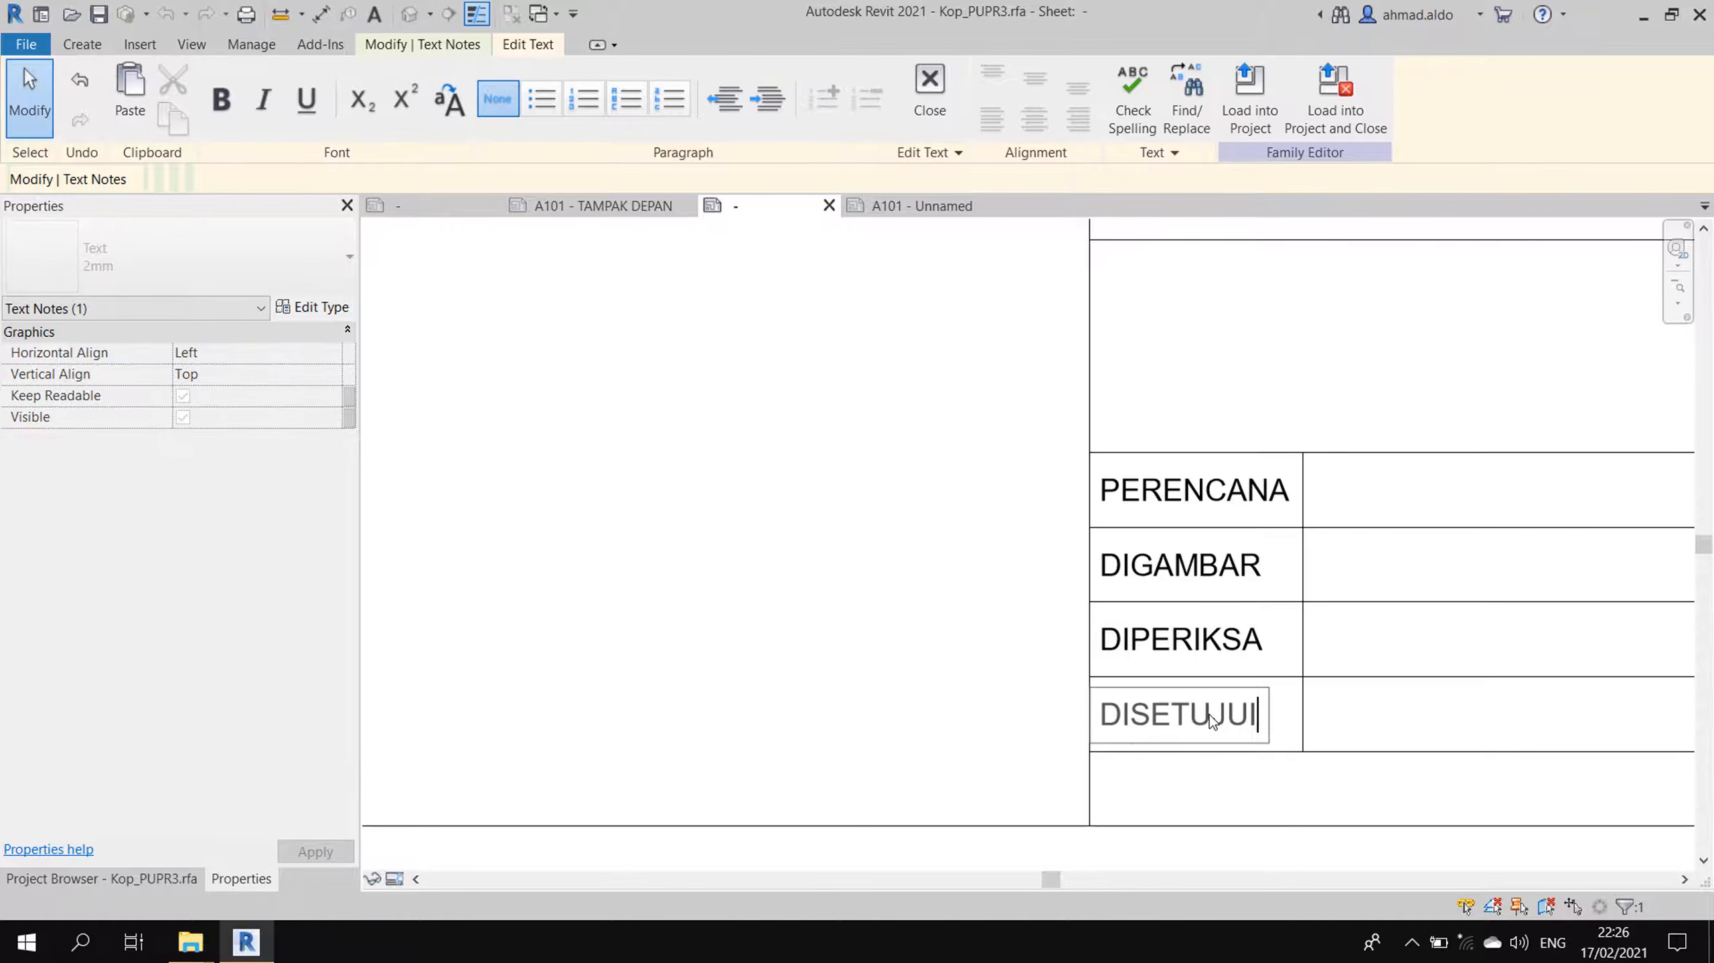
pyautogui.click(1030, 720)
pyautogui.click(1030, 720)
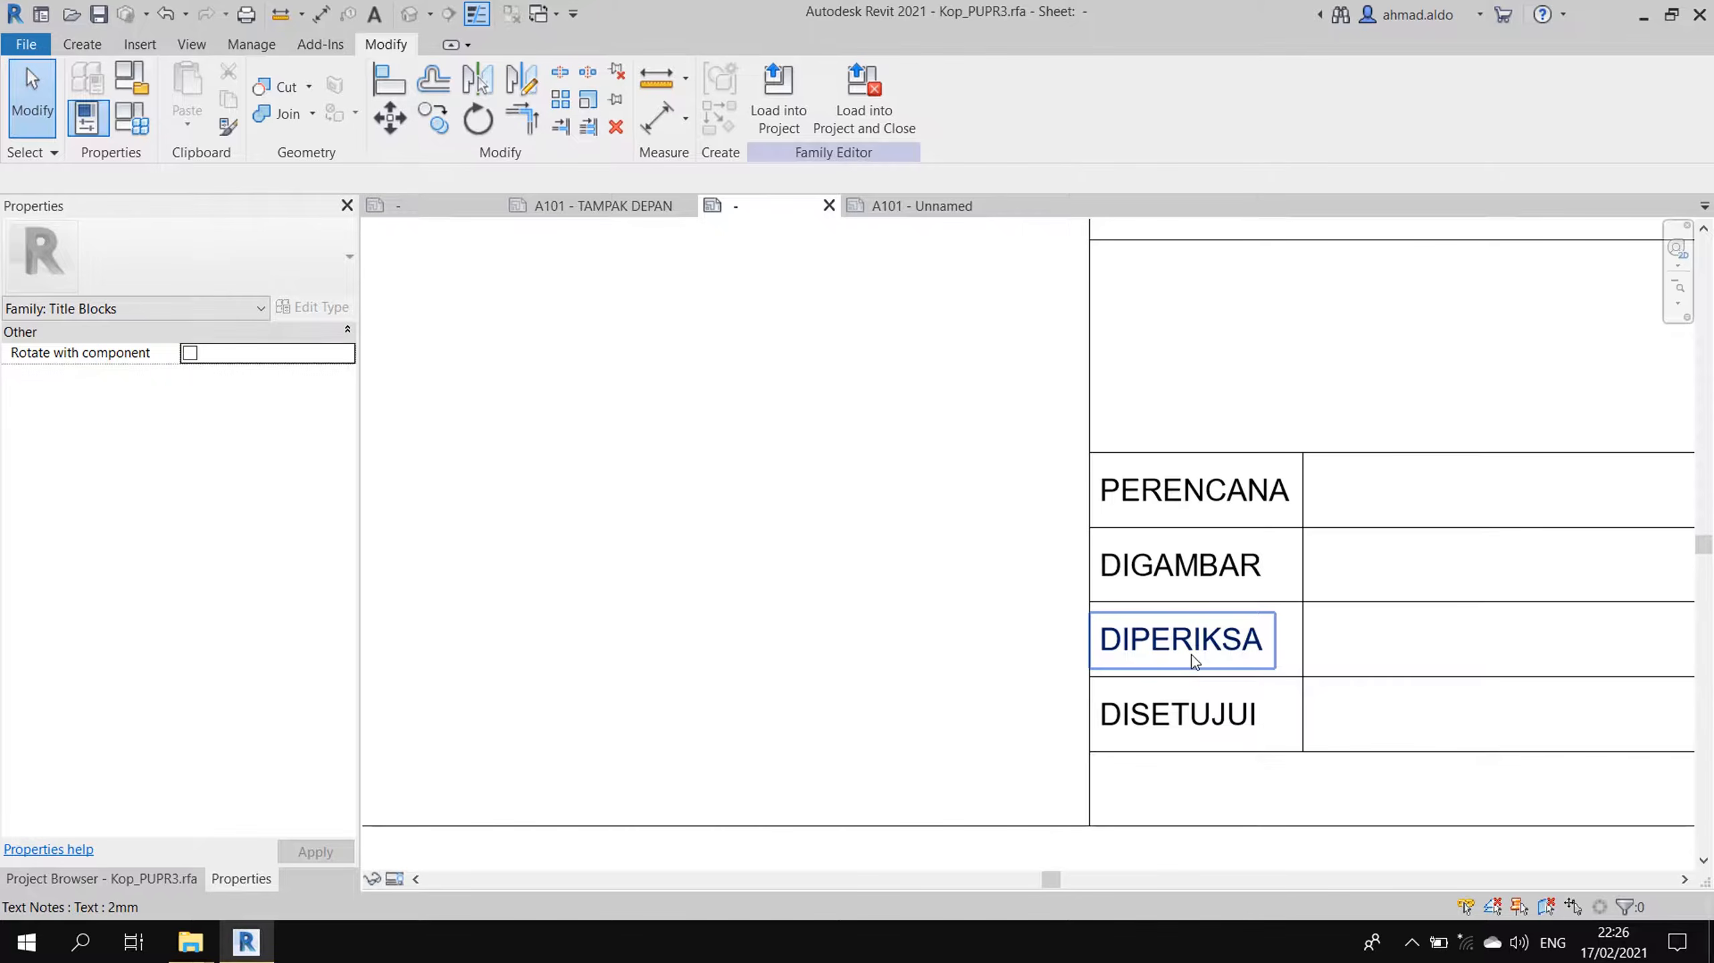
pyautogui.scroll(-3, 1194, 620)
pyautogui.scroll(2, 1212, 502)
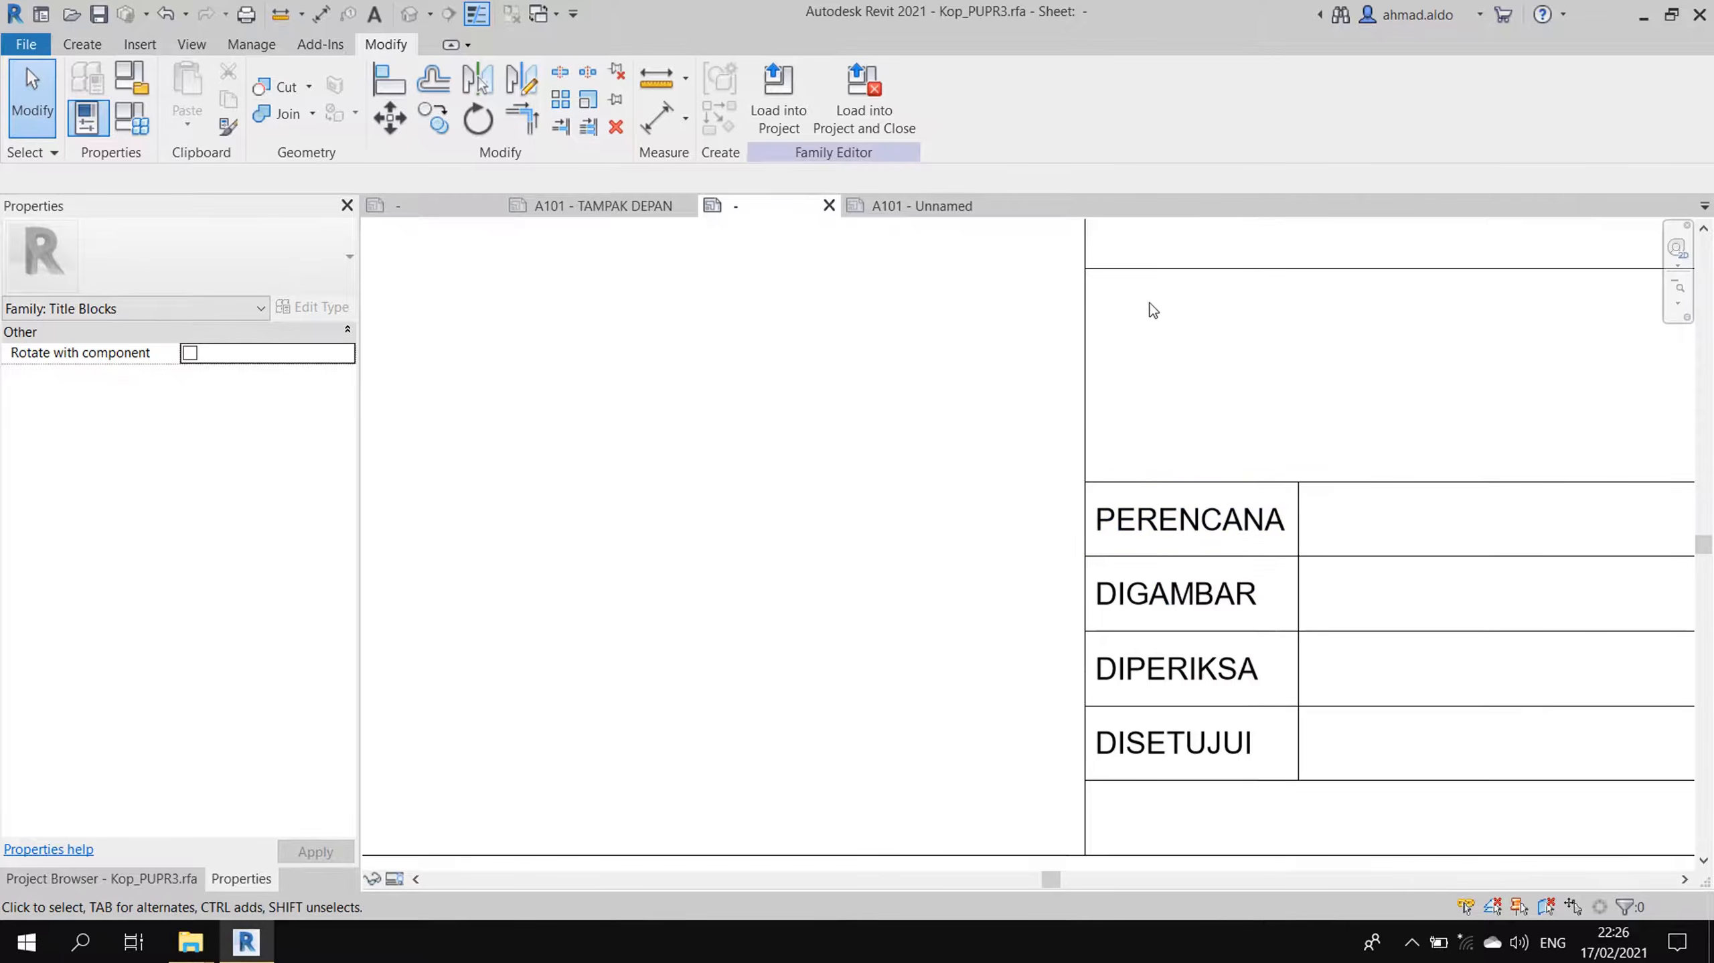
# - Copy the PERENCANA note up into the tall cell and retype it as JUDUL GAMBAR
pyautogui.click(1180, 516)
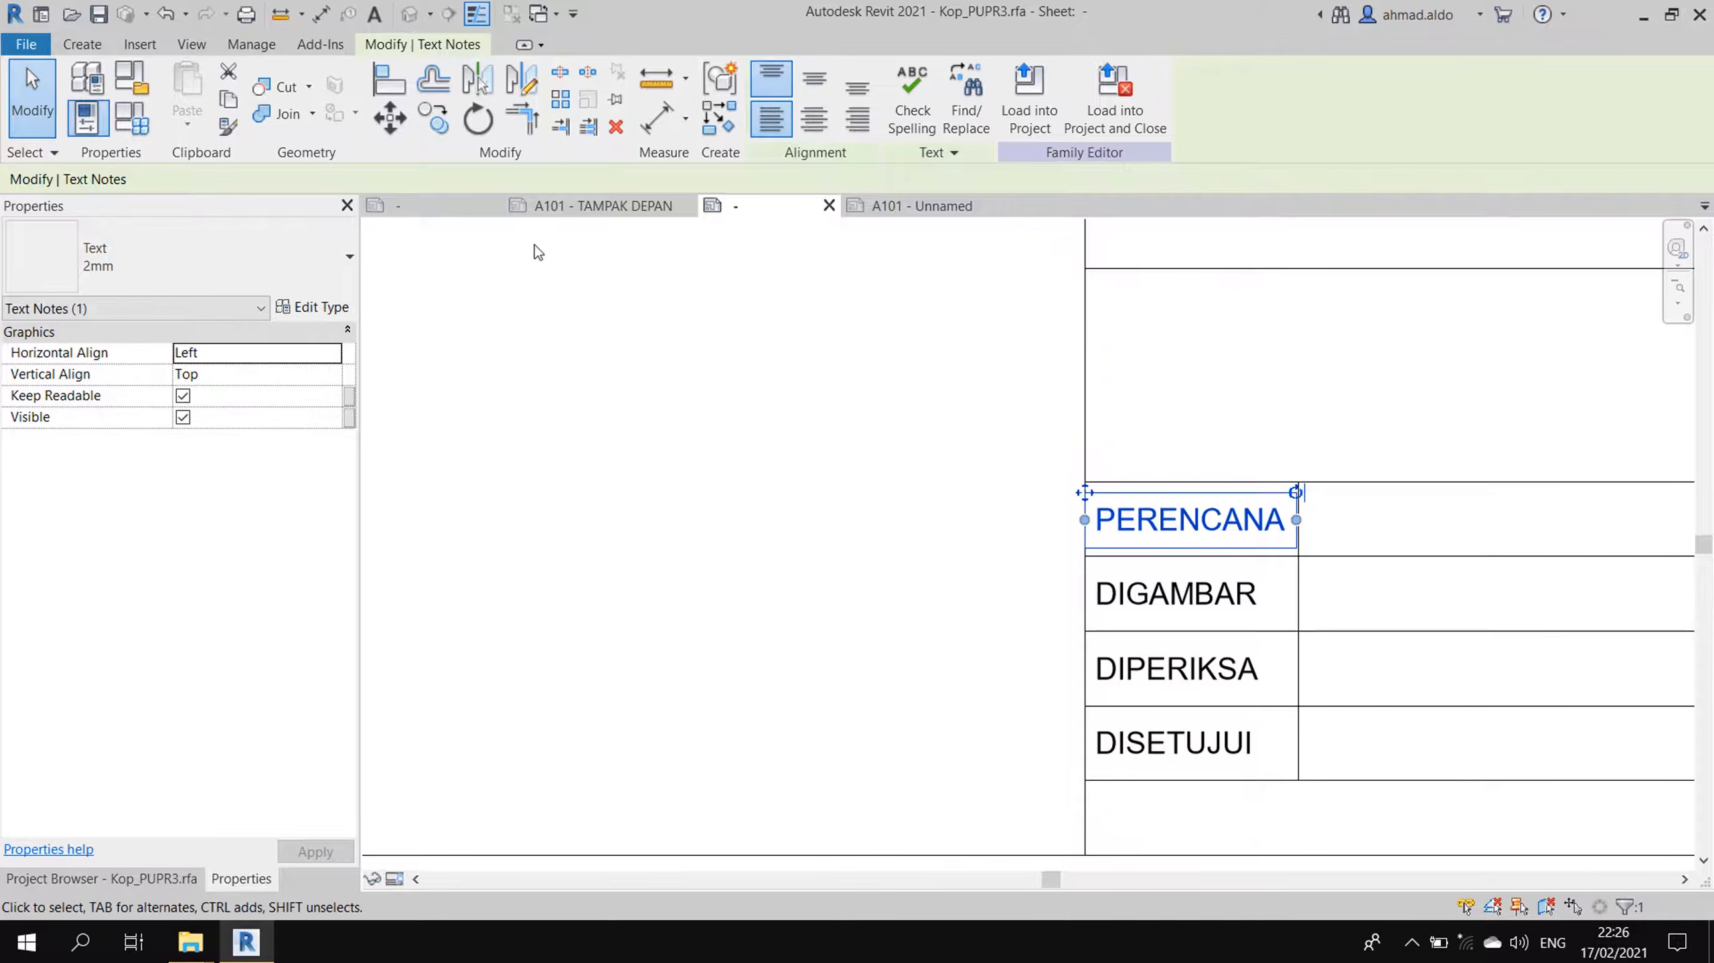
pyautogui.click(449, 135)
pyautogui.click(1085, 482)
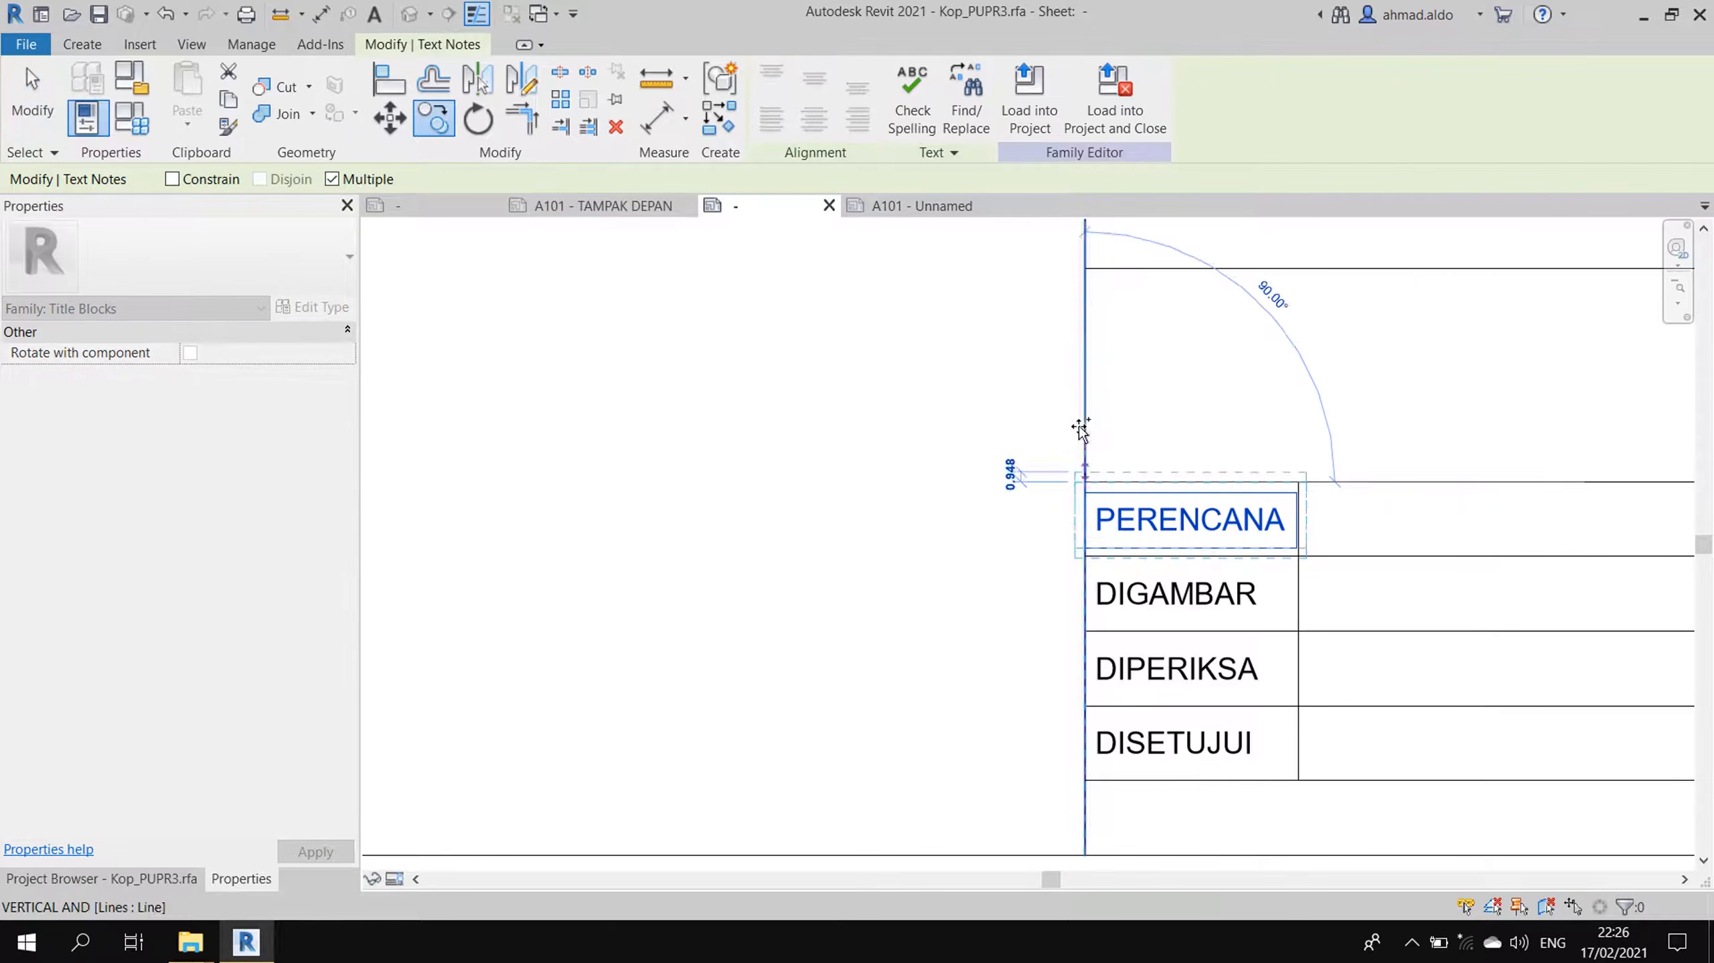
pyautogui.click(1084, 270)
pyautogui.press('Escape')
pyautogui.press('Escape')
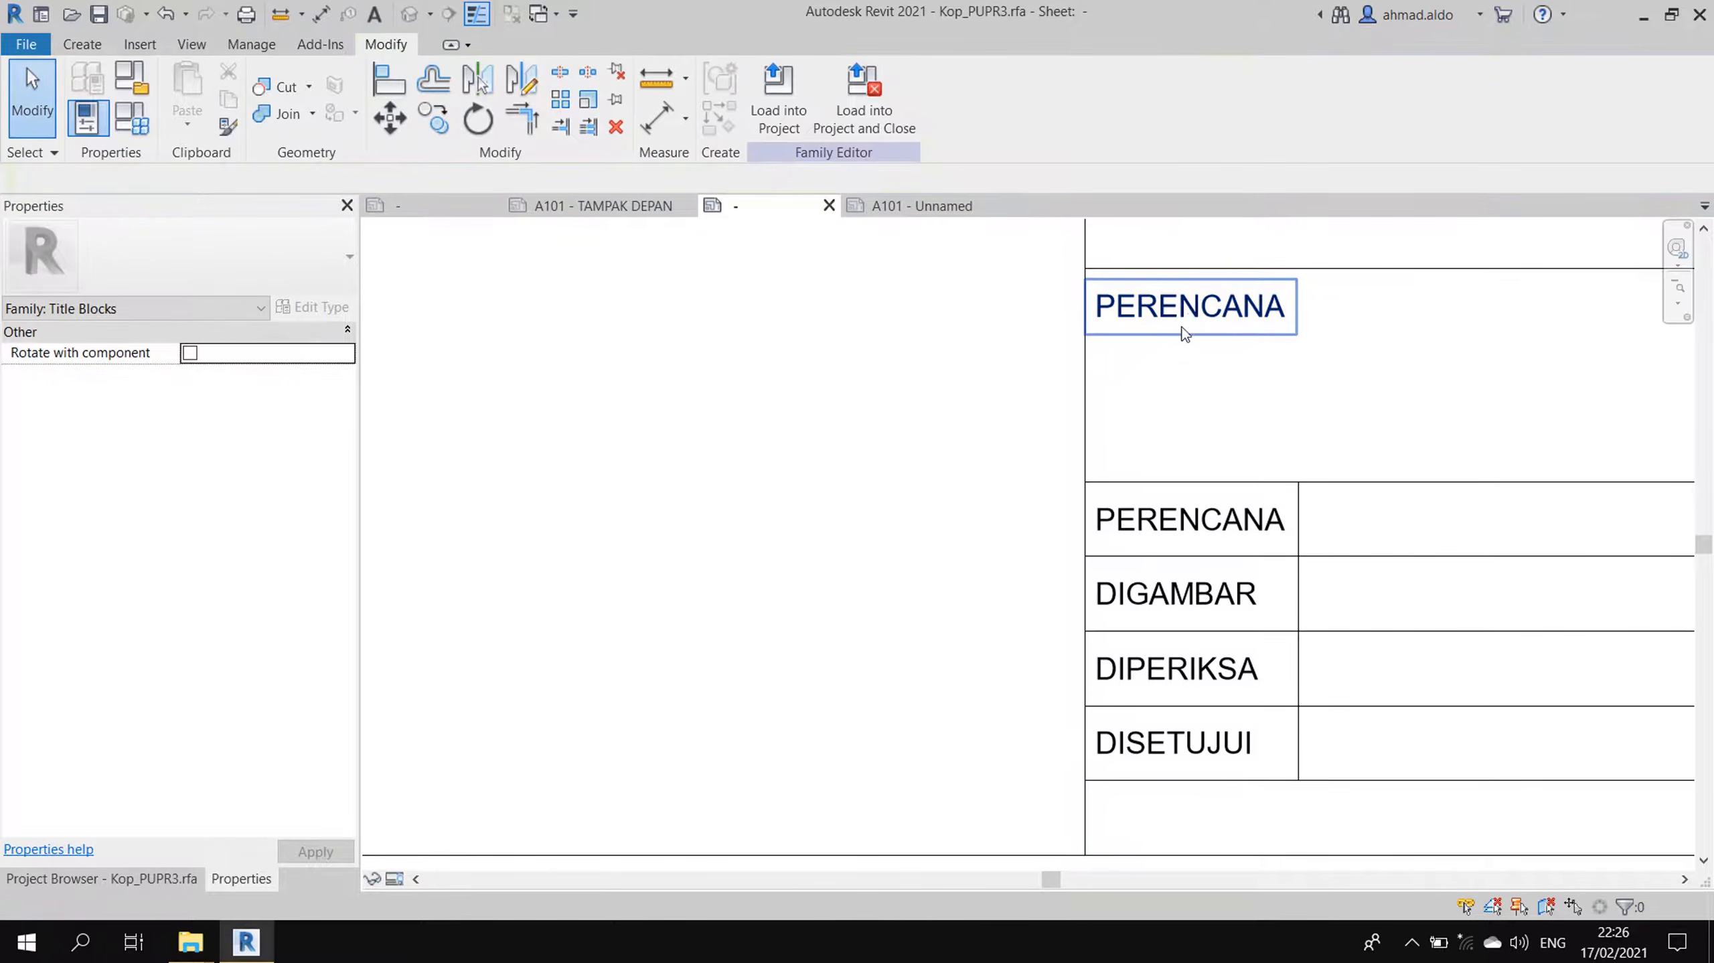
pyautogui.doubleClick(1194, 308)
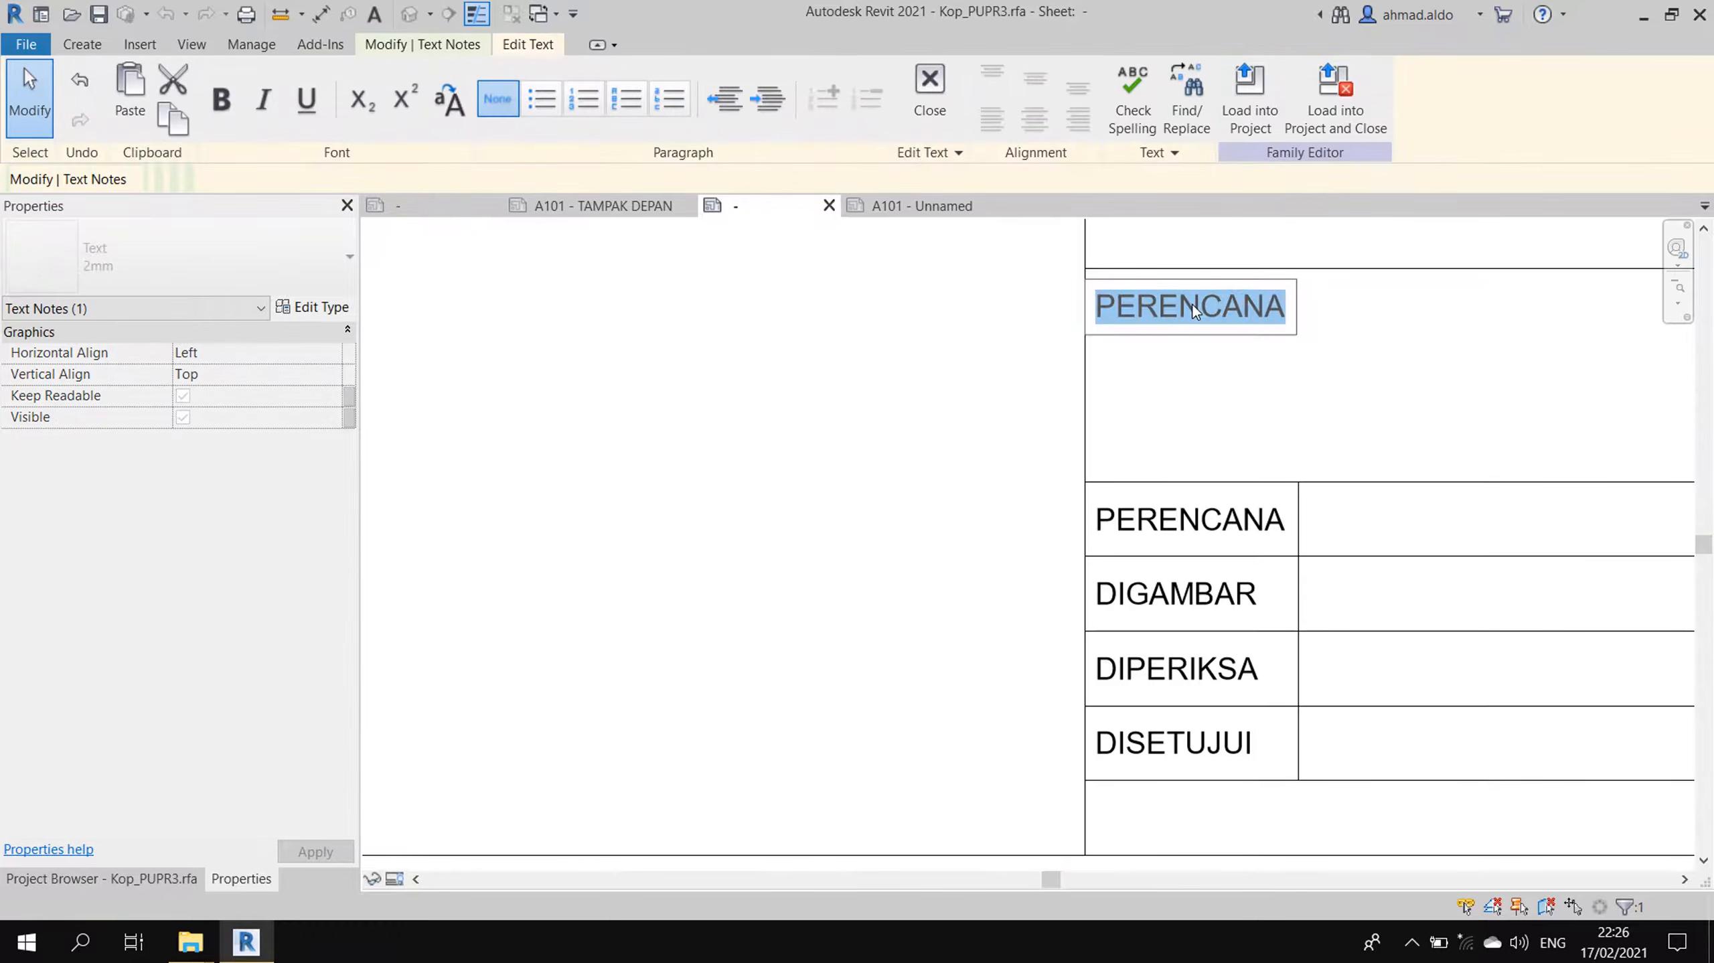
pyautogui.write('JUDUL GAMBAR')
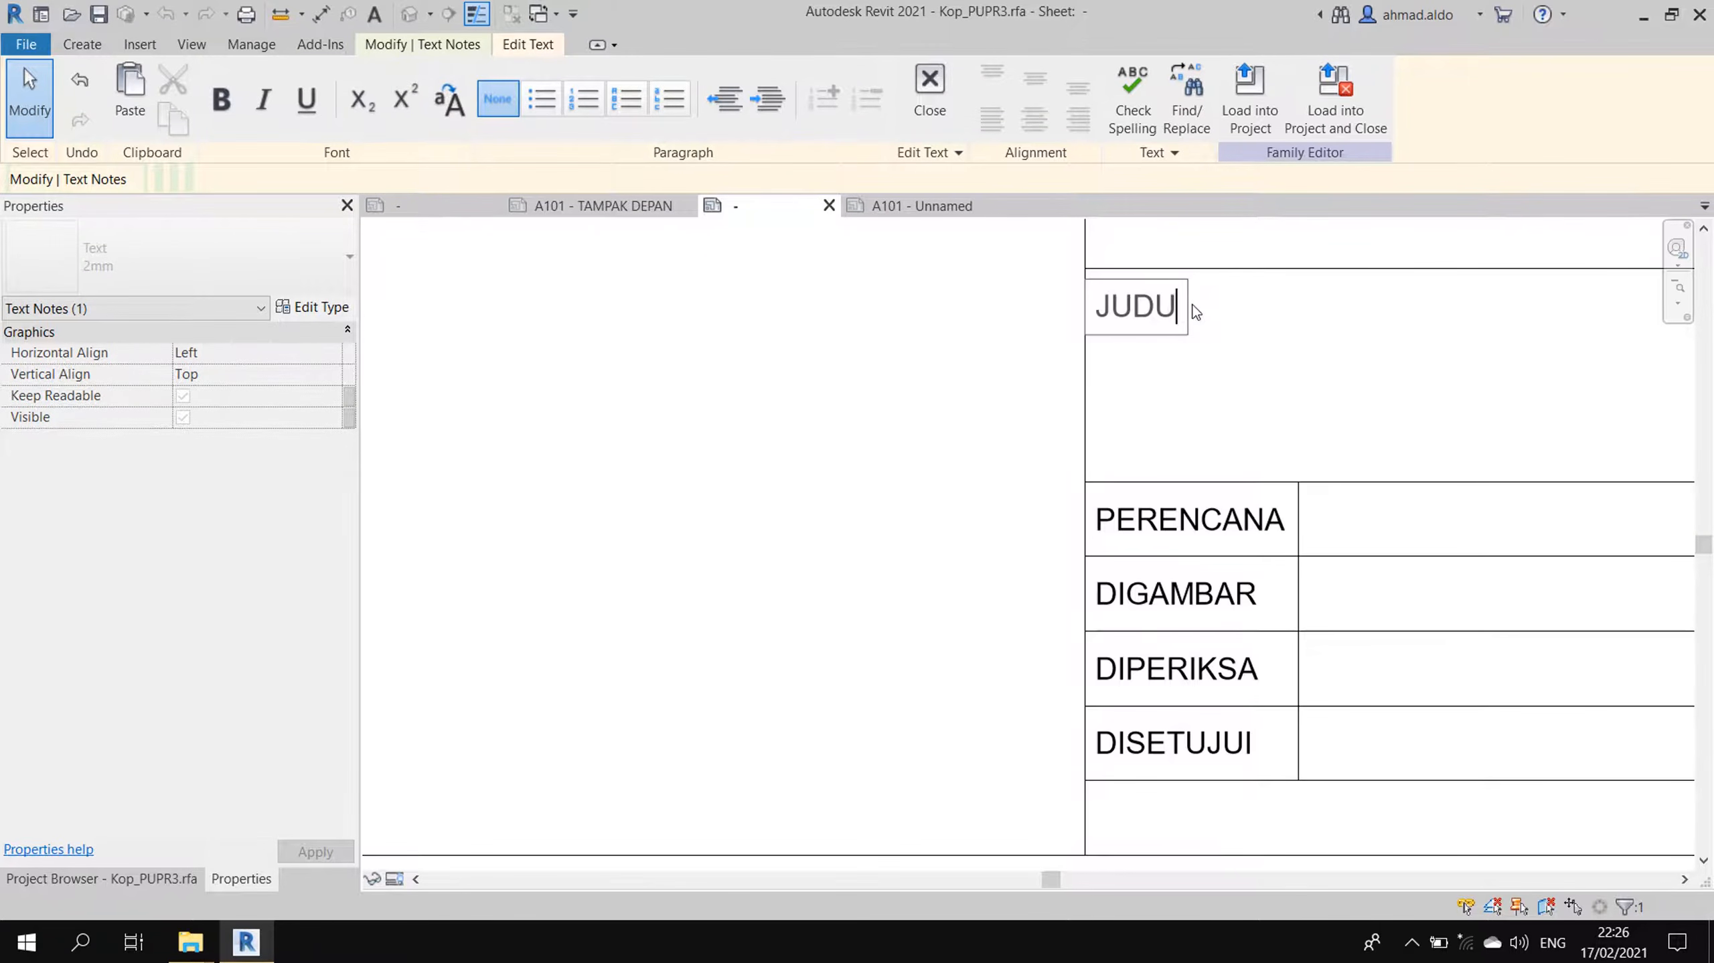
pyautogui.click(1008, 405)
# - Nudge JUDUL GAMBAR slightly upward, then view Project2's sheet A101
pyautogui.click(1081, 345)
pyautogui.click(1140, 310)
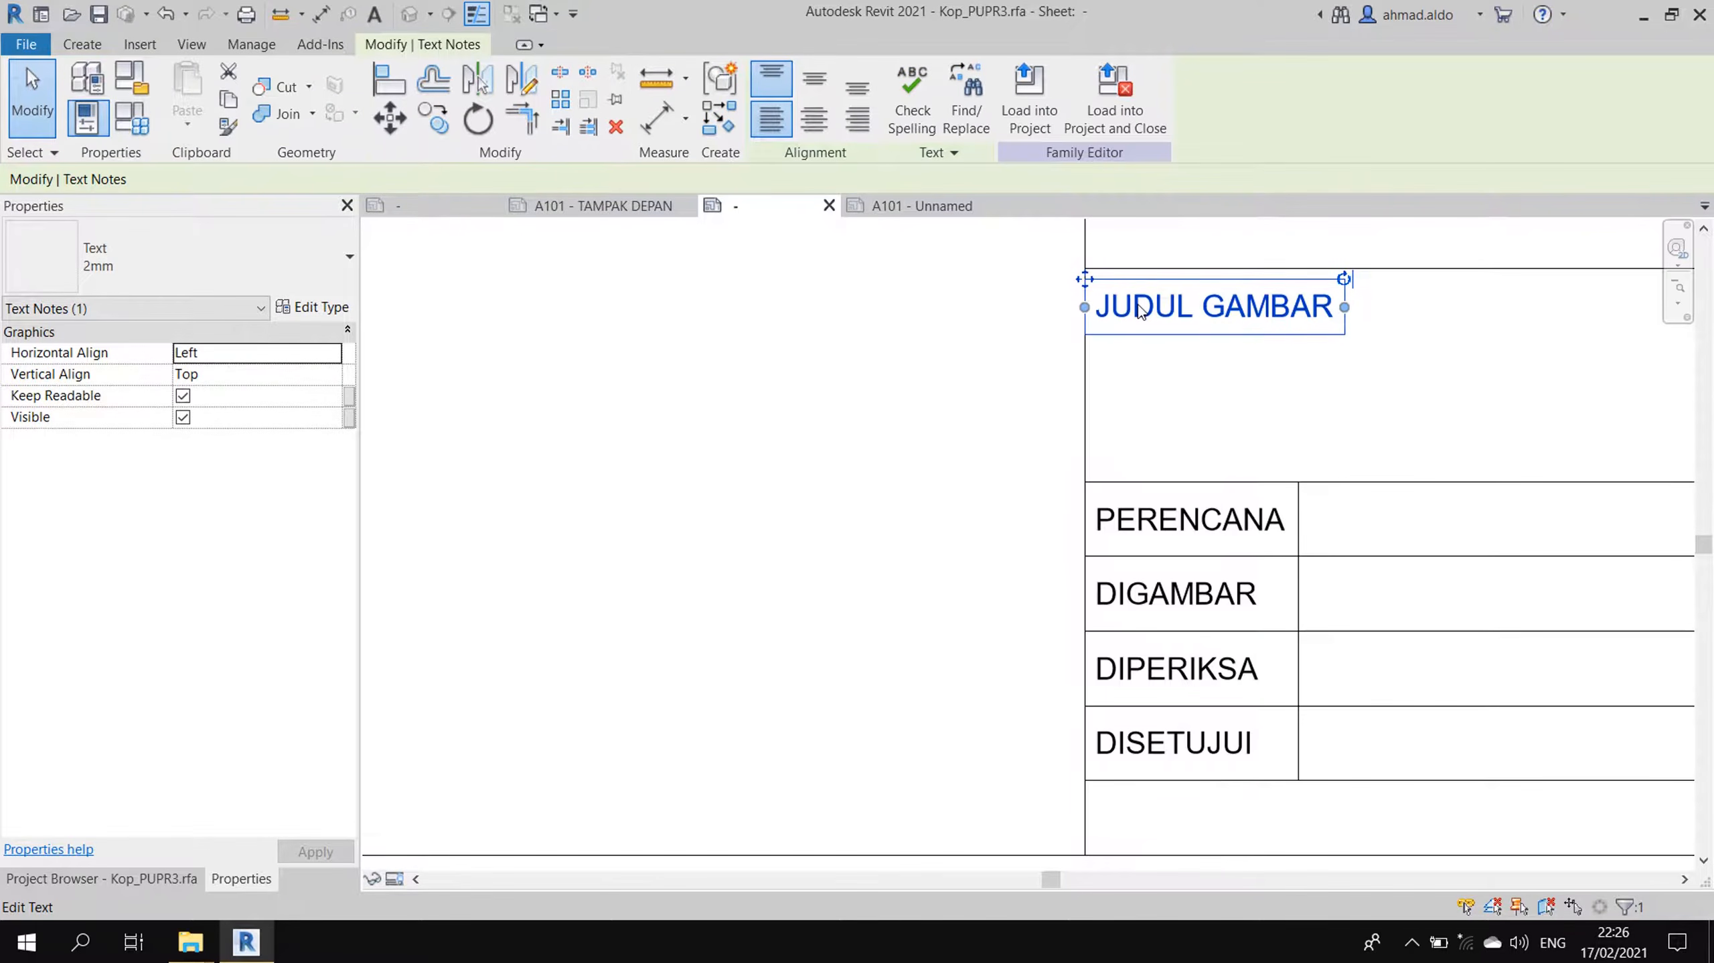
pyautogui.press('Up')
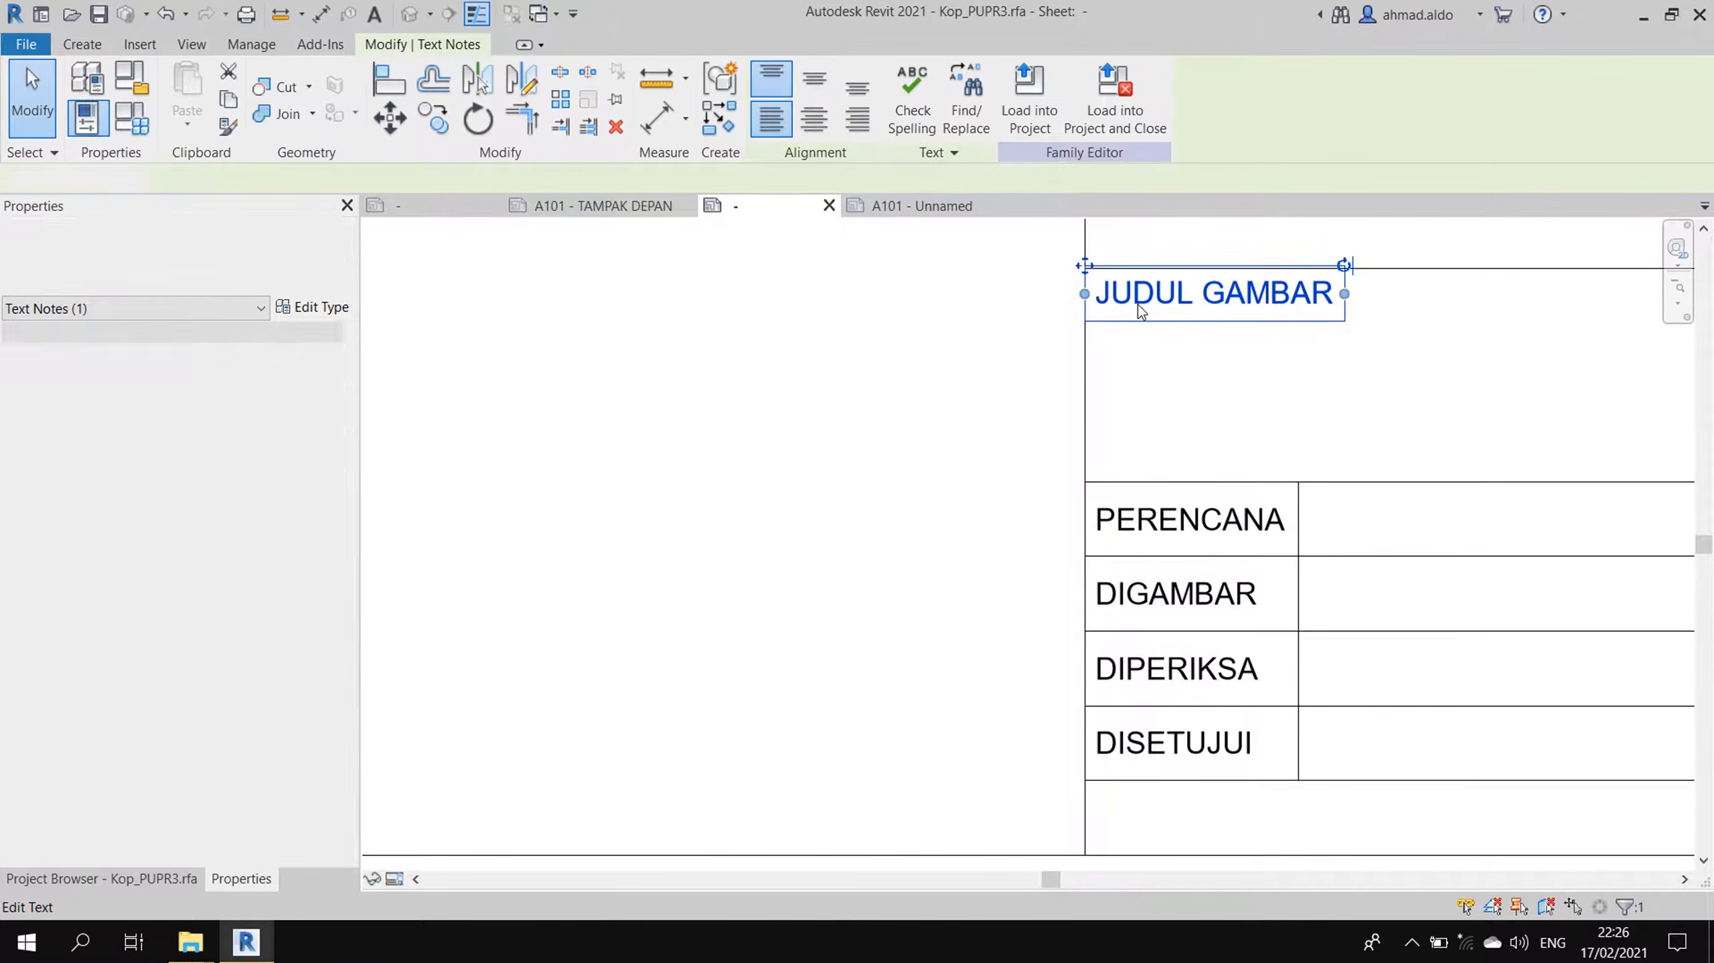
pyautogui.press('Escape')
pyautogui.scroll(-1, 986, 417)
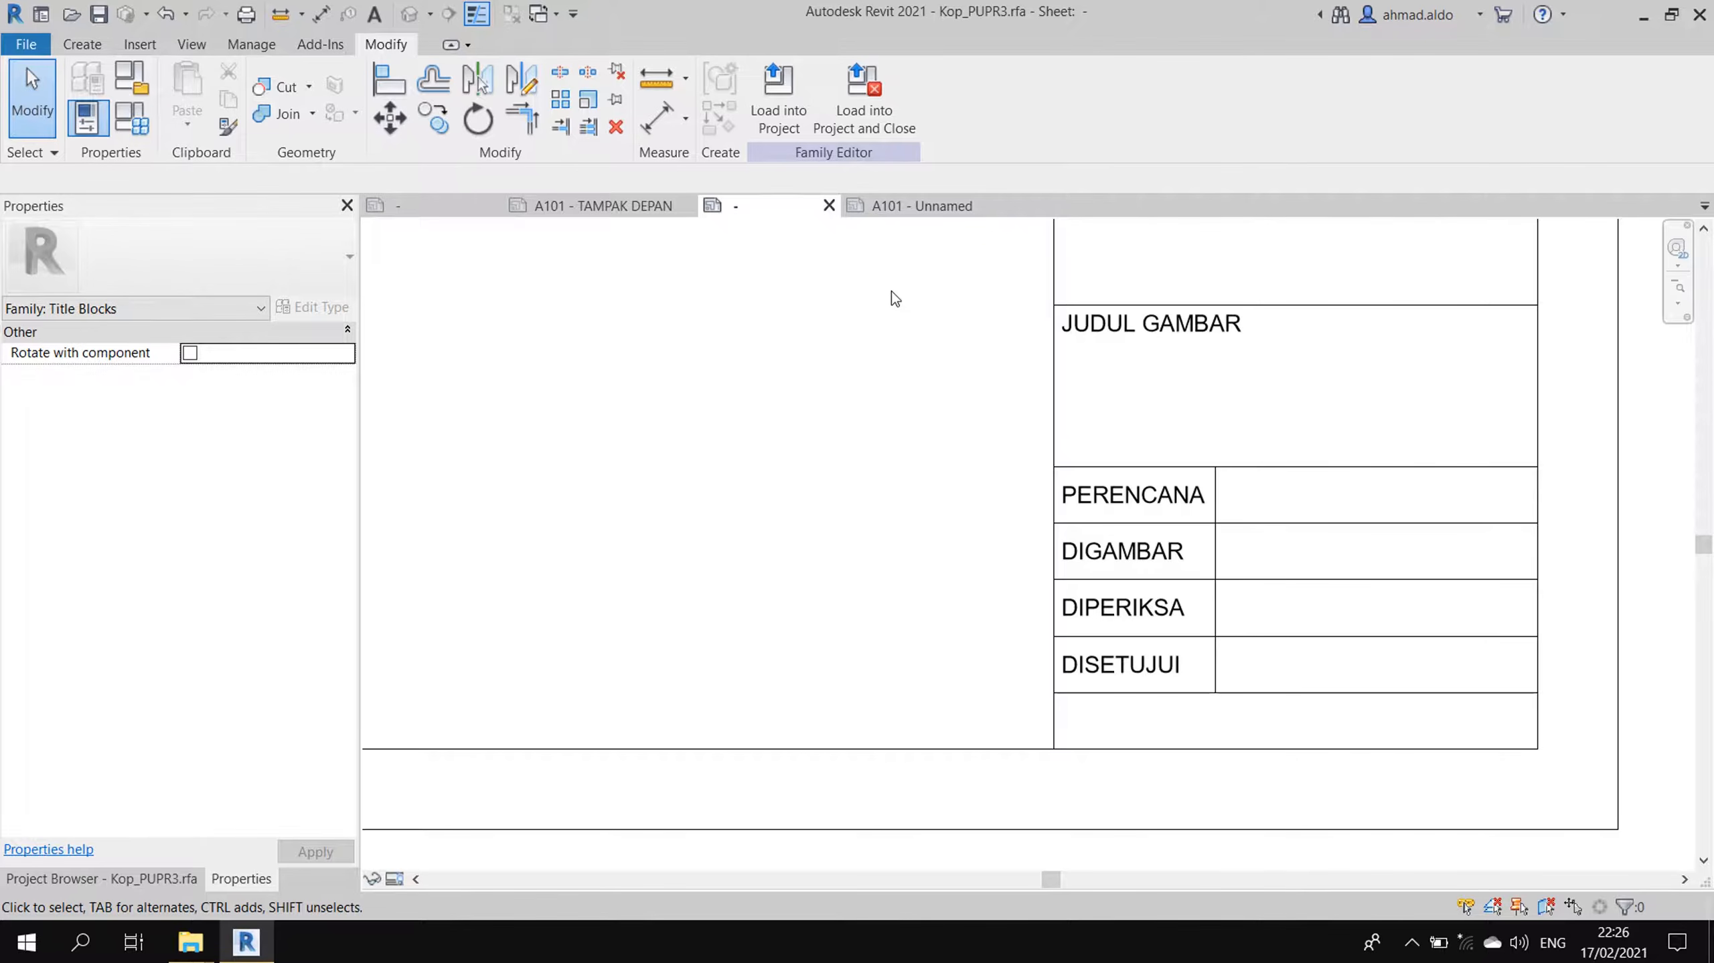
pyautogui.click(918, 205)
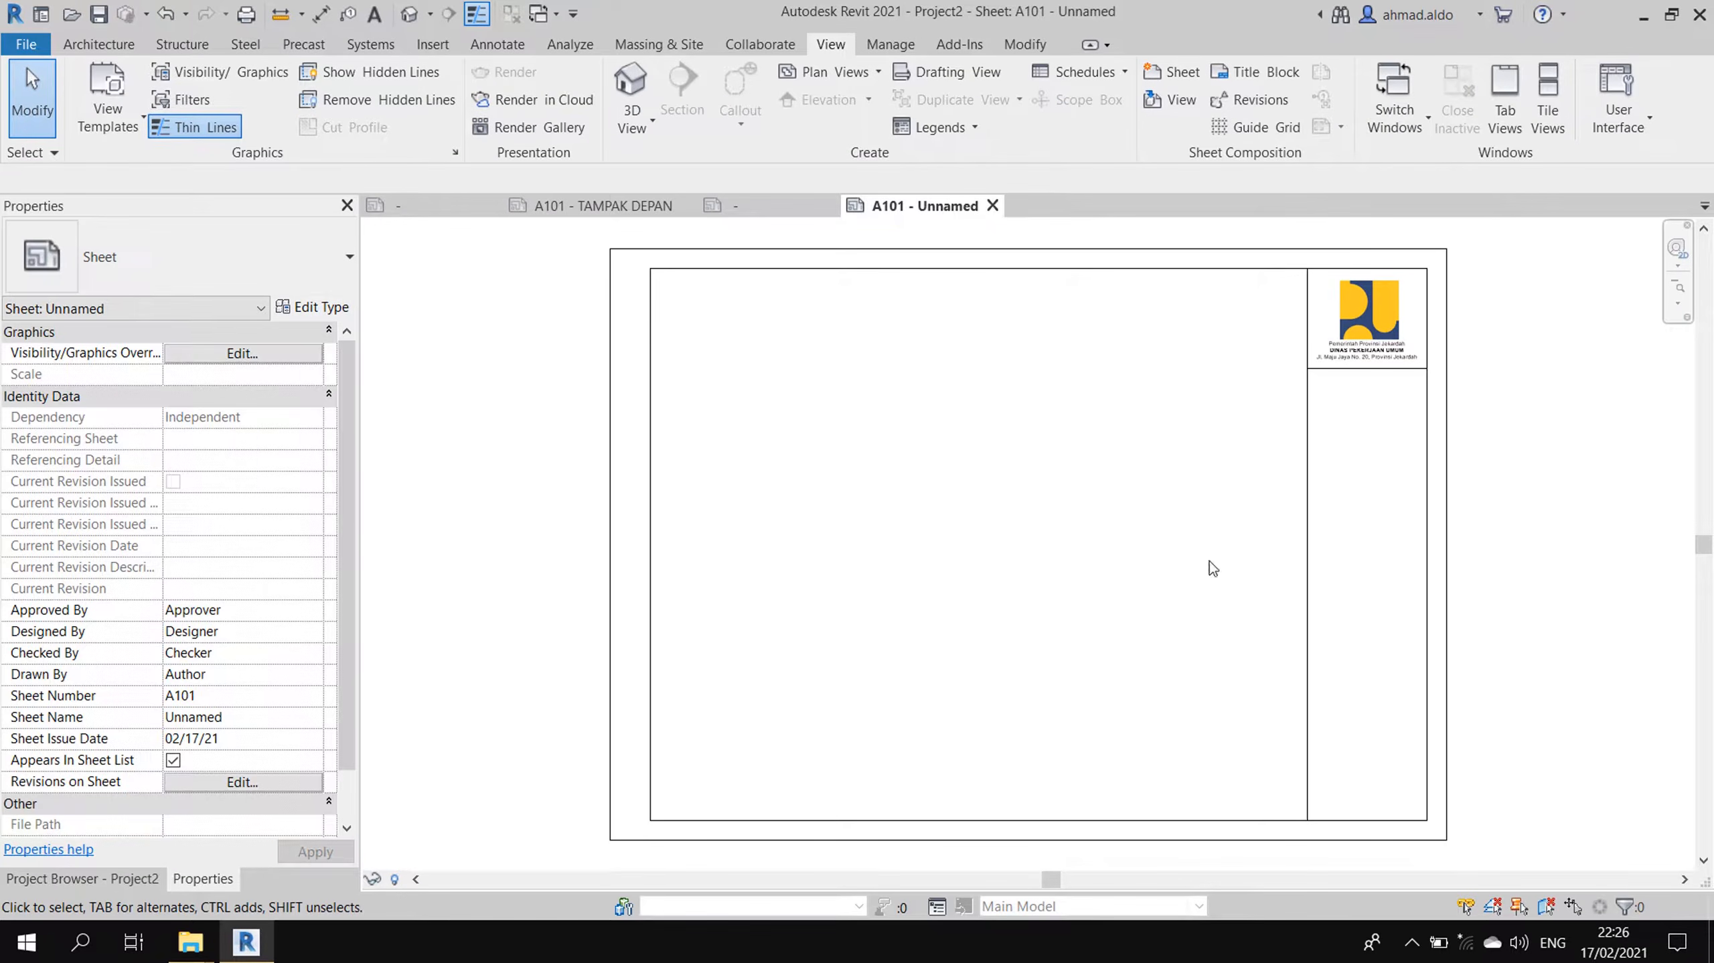
# - Duplicate the 8mm label type as 2mm with text size 2 and leader/border offset 1
pyautogui.click(745, 208)
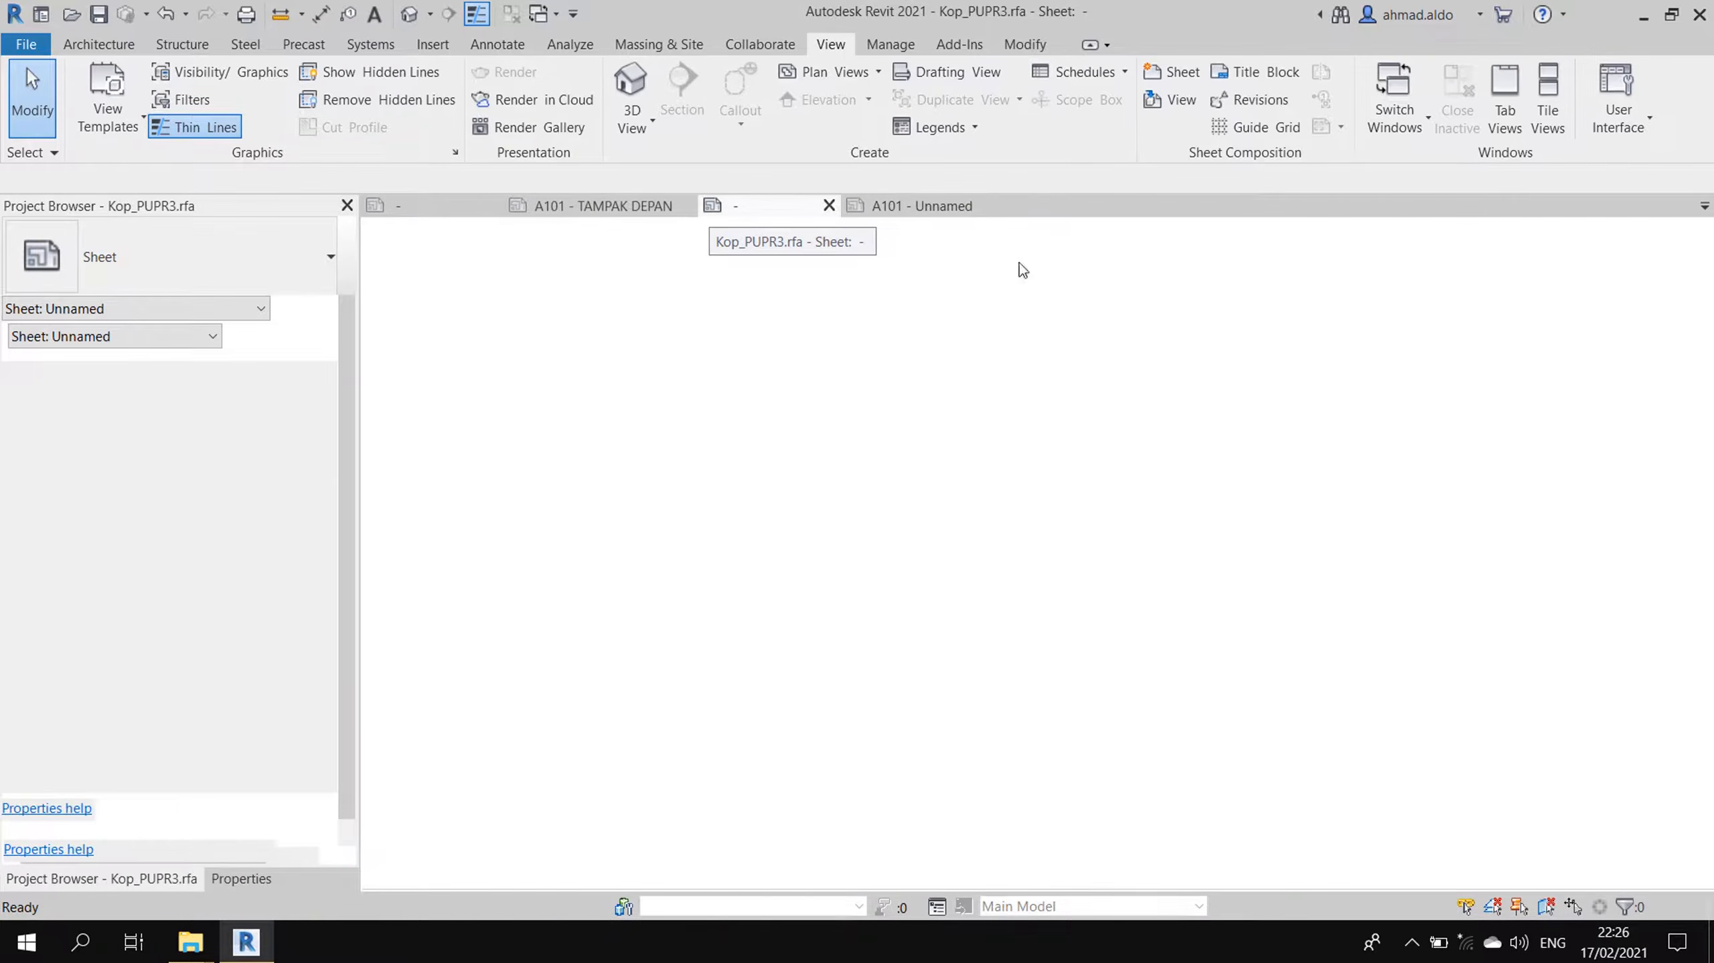
pyautogui.click(103, 44)
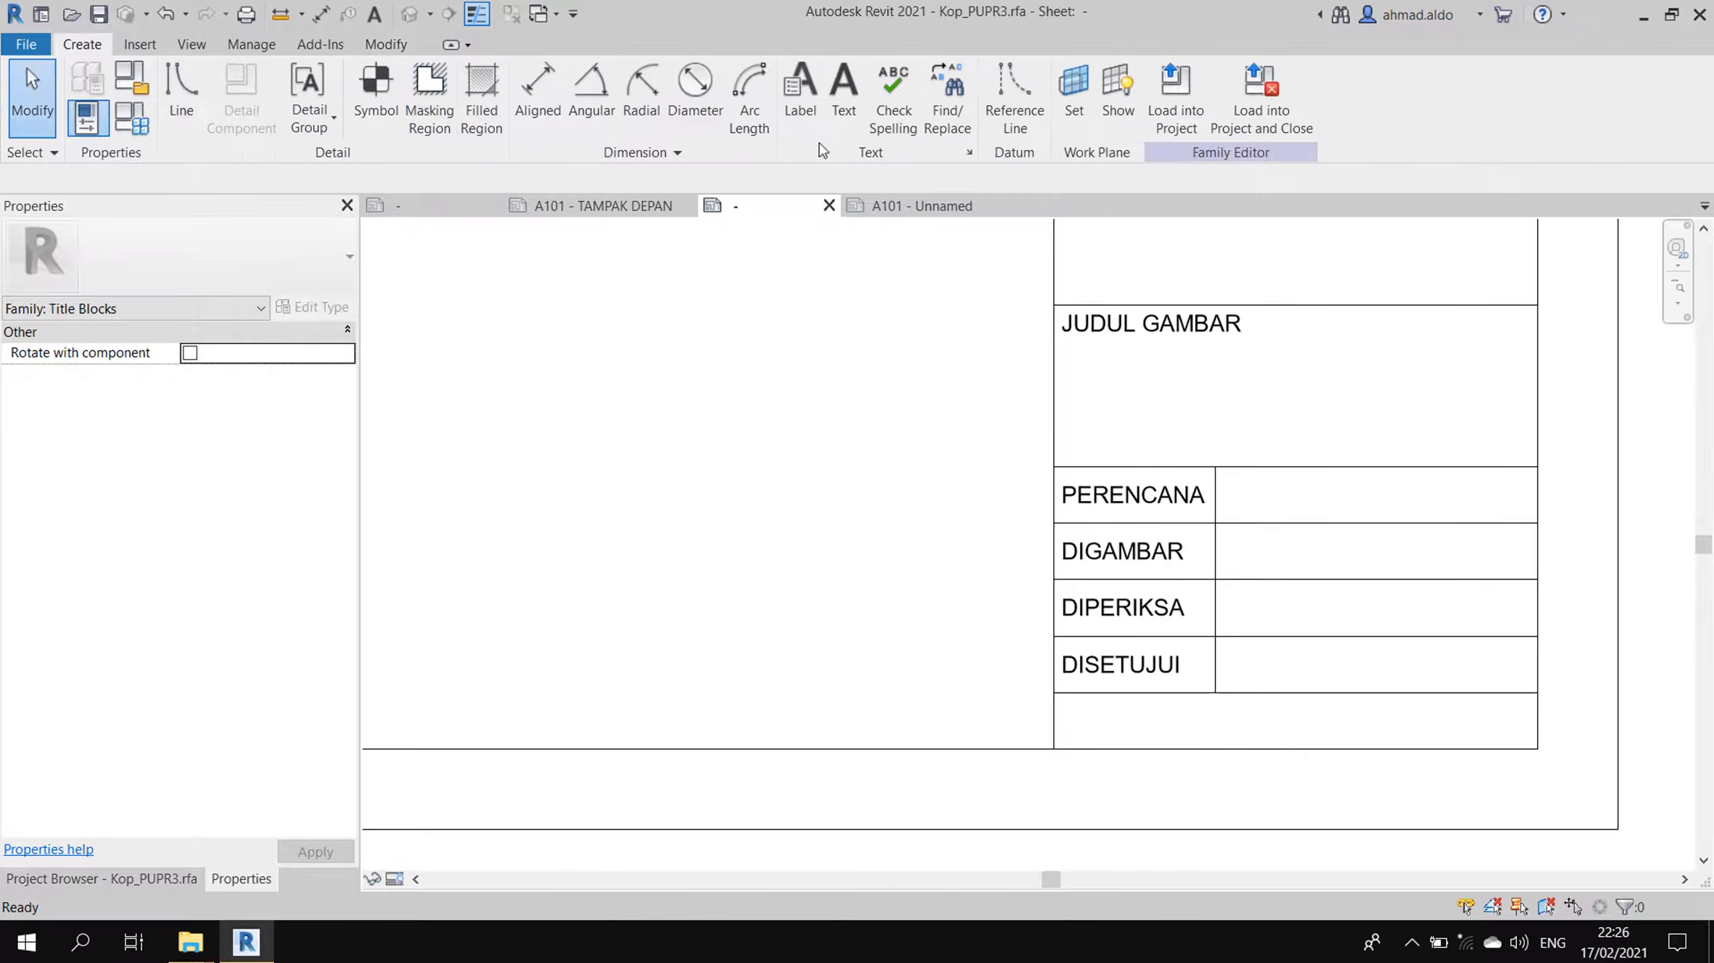
pyautogui.click(796, 100)
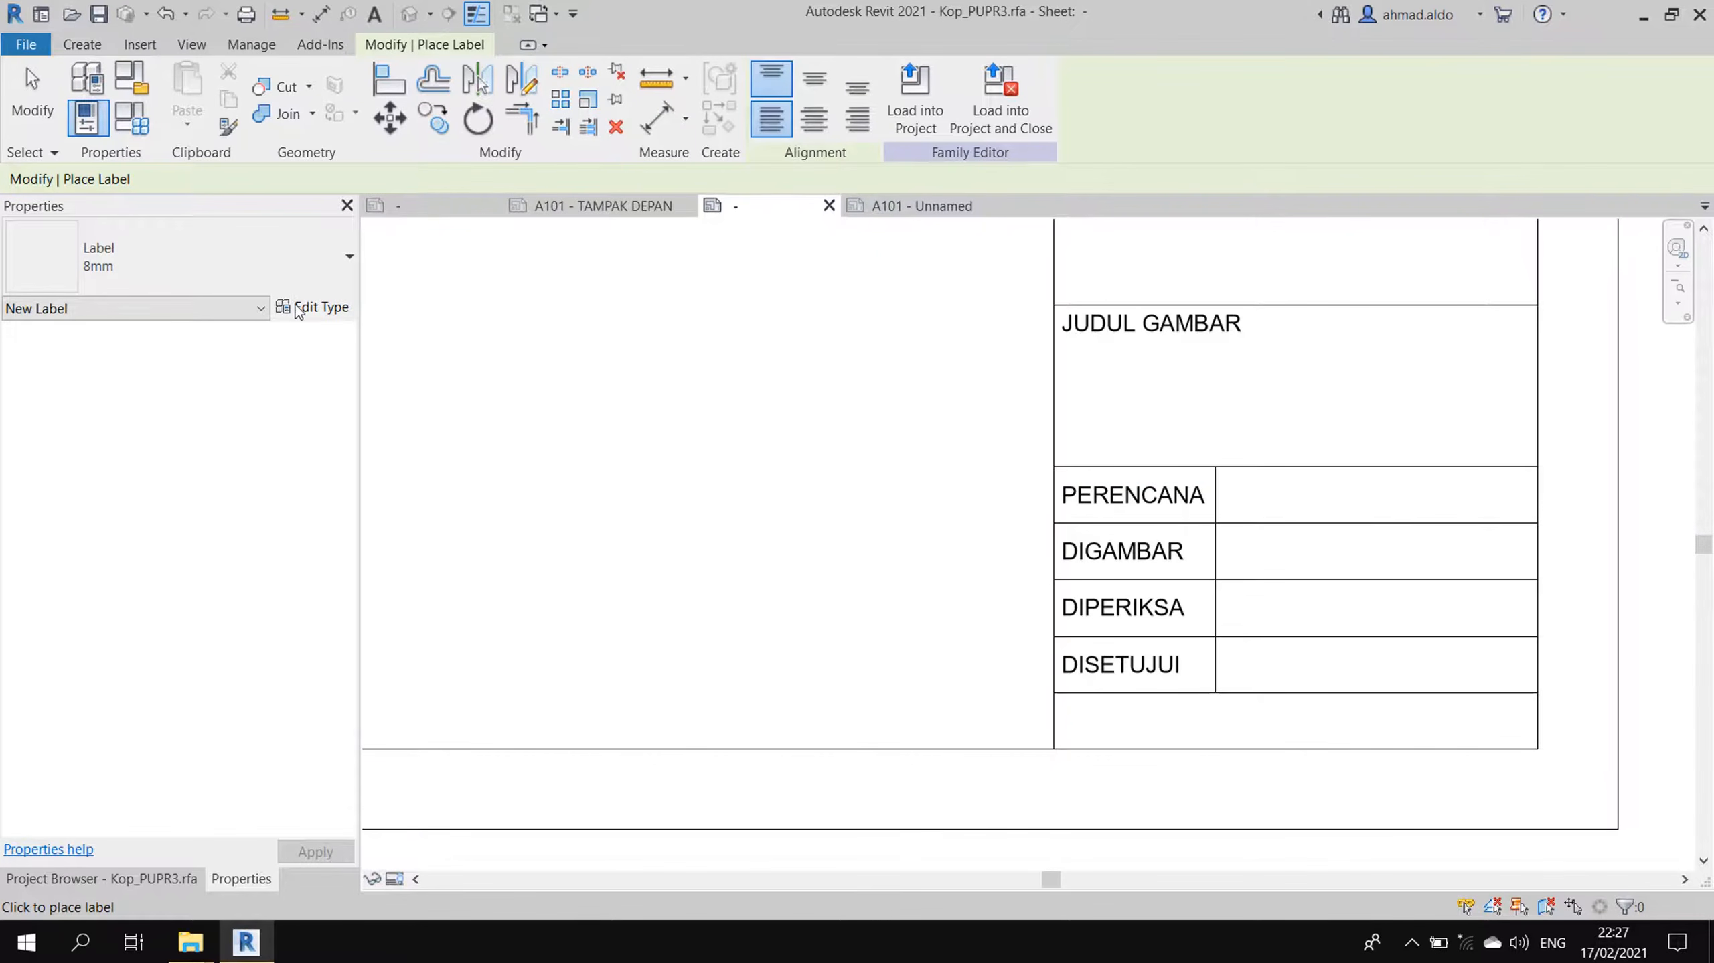
pyautogui.click(321, 308)
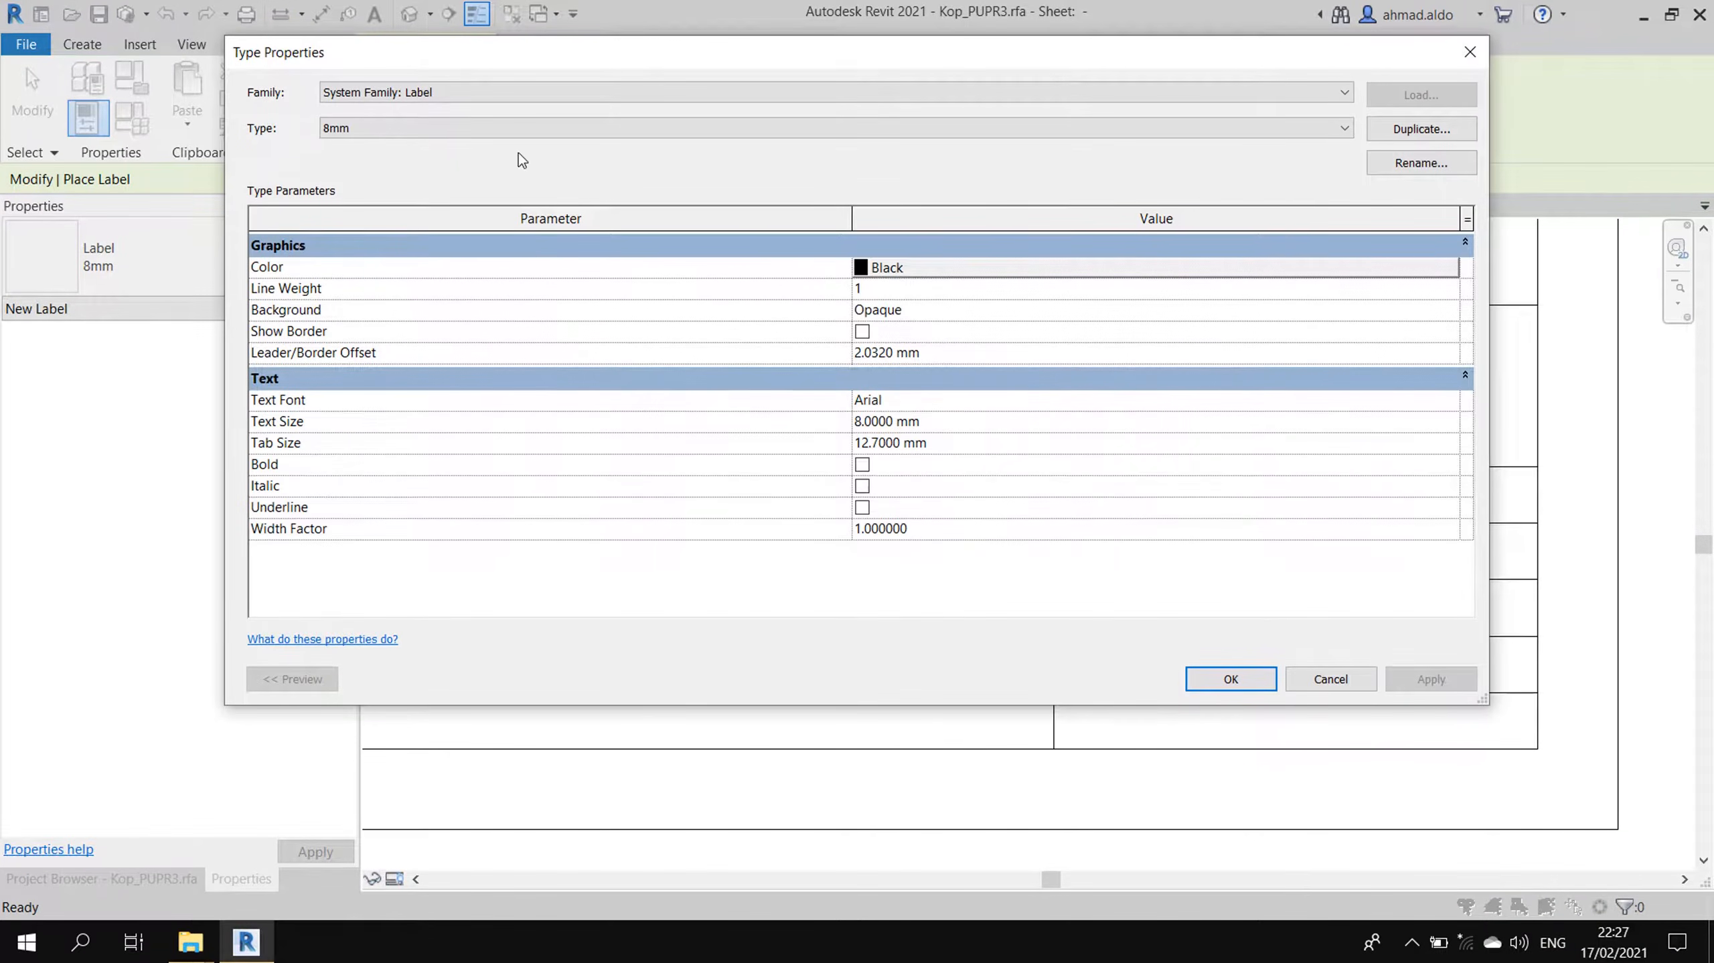
pyautogui.click(1431, 130)
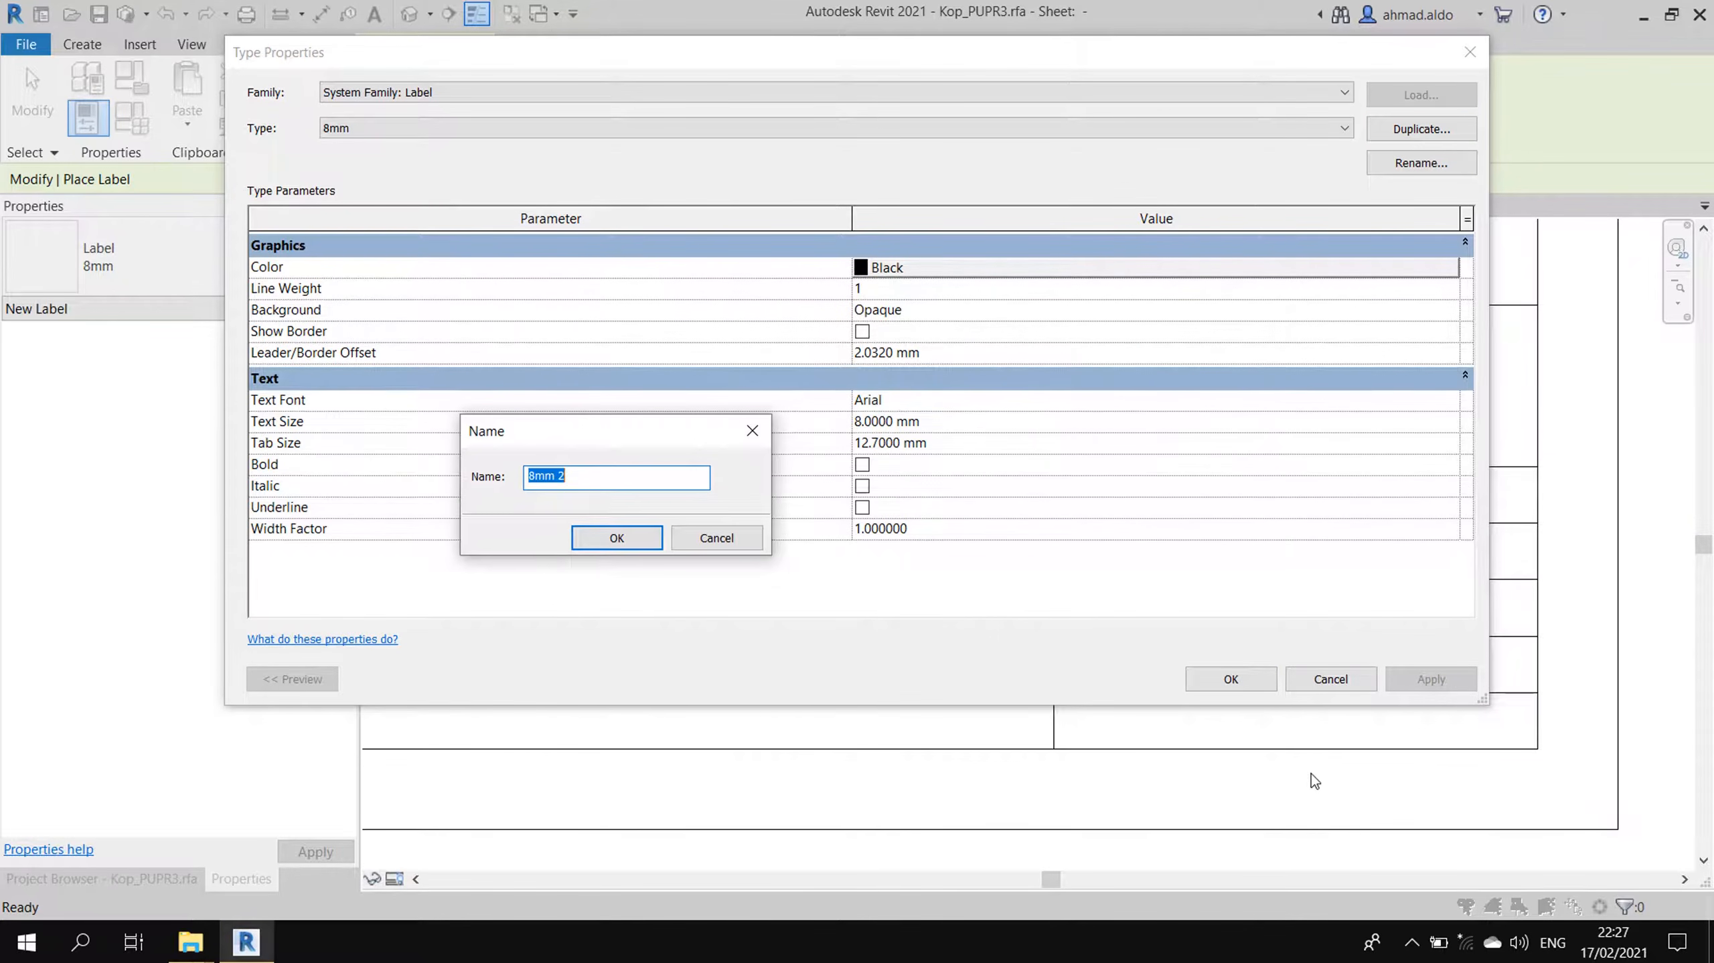
pyautogui.write('2mm')
pyautogui.press('Return')
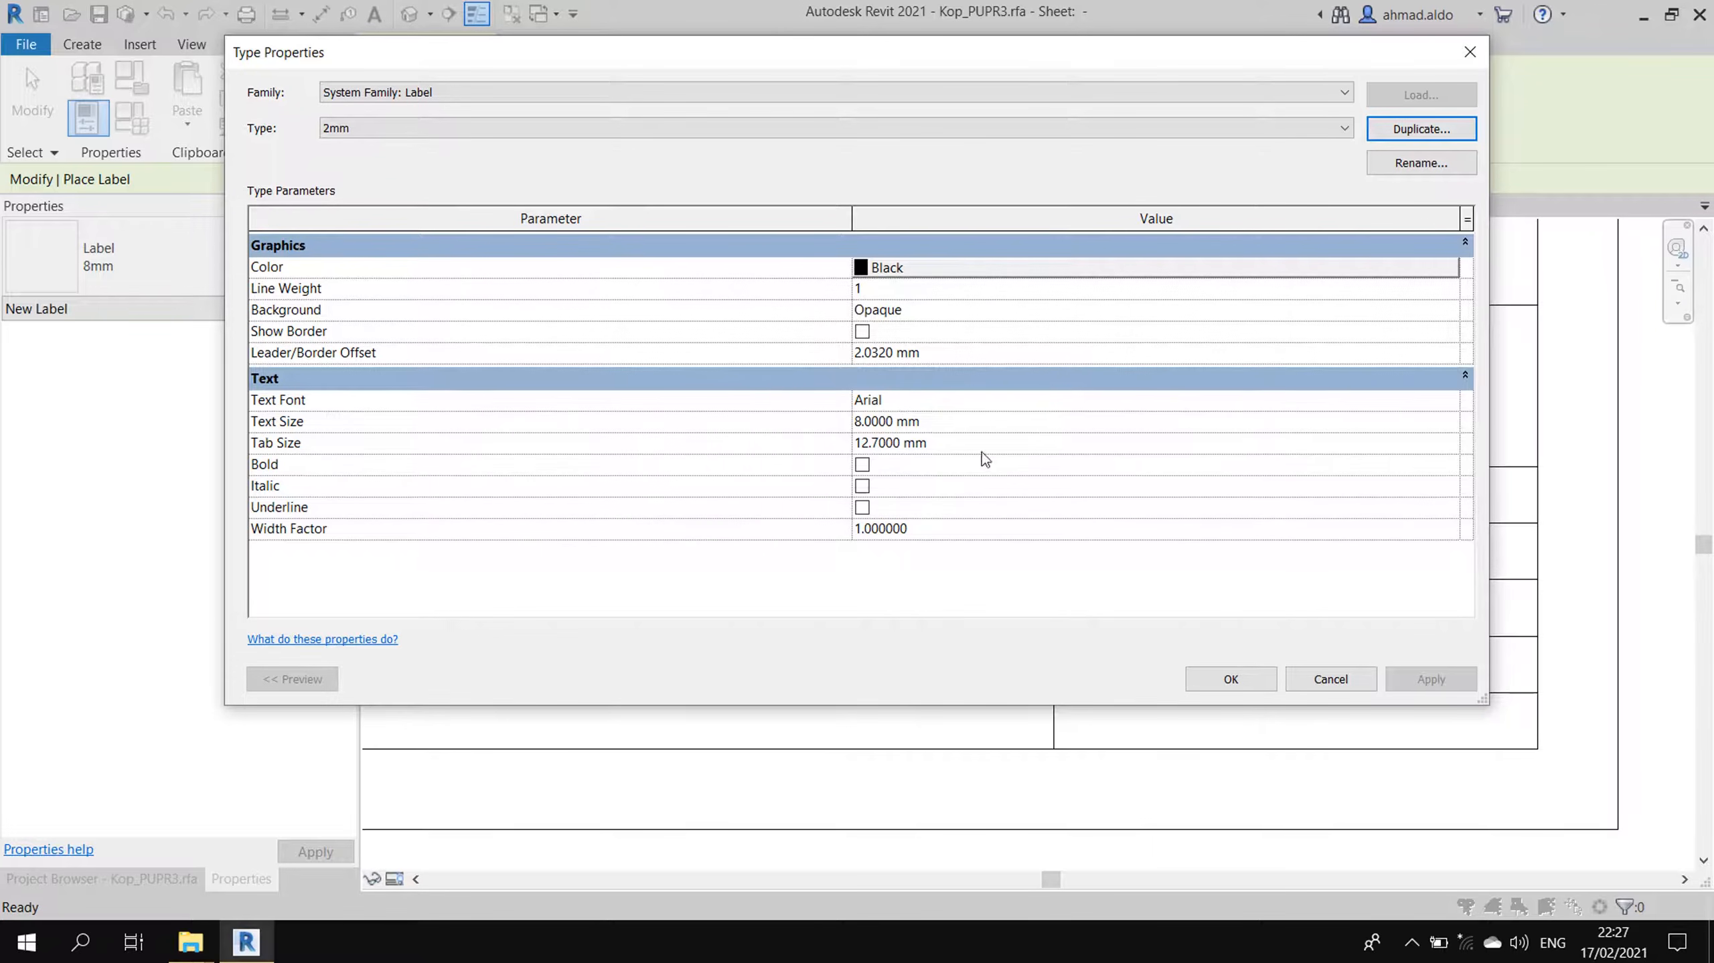
pyautogui.click(970, 421)
pyautogui.write('2')
pyautogui.click(981, 352)
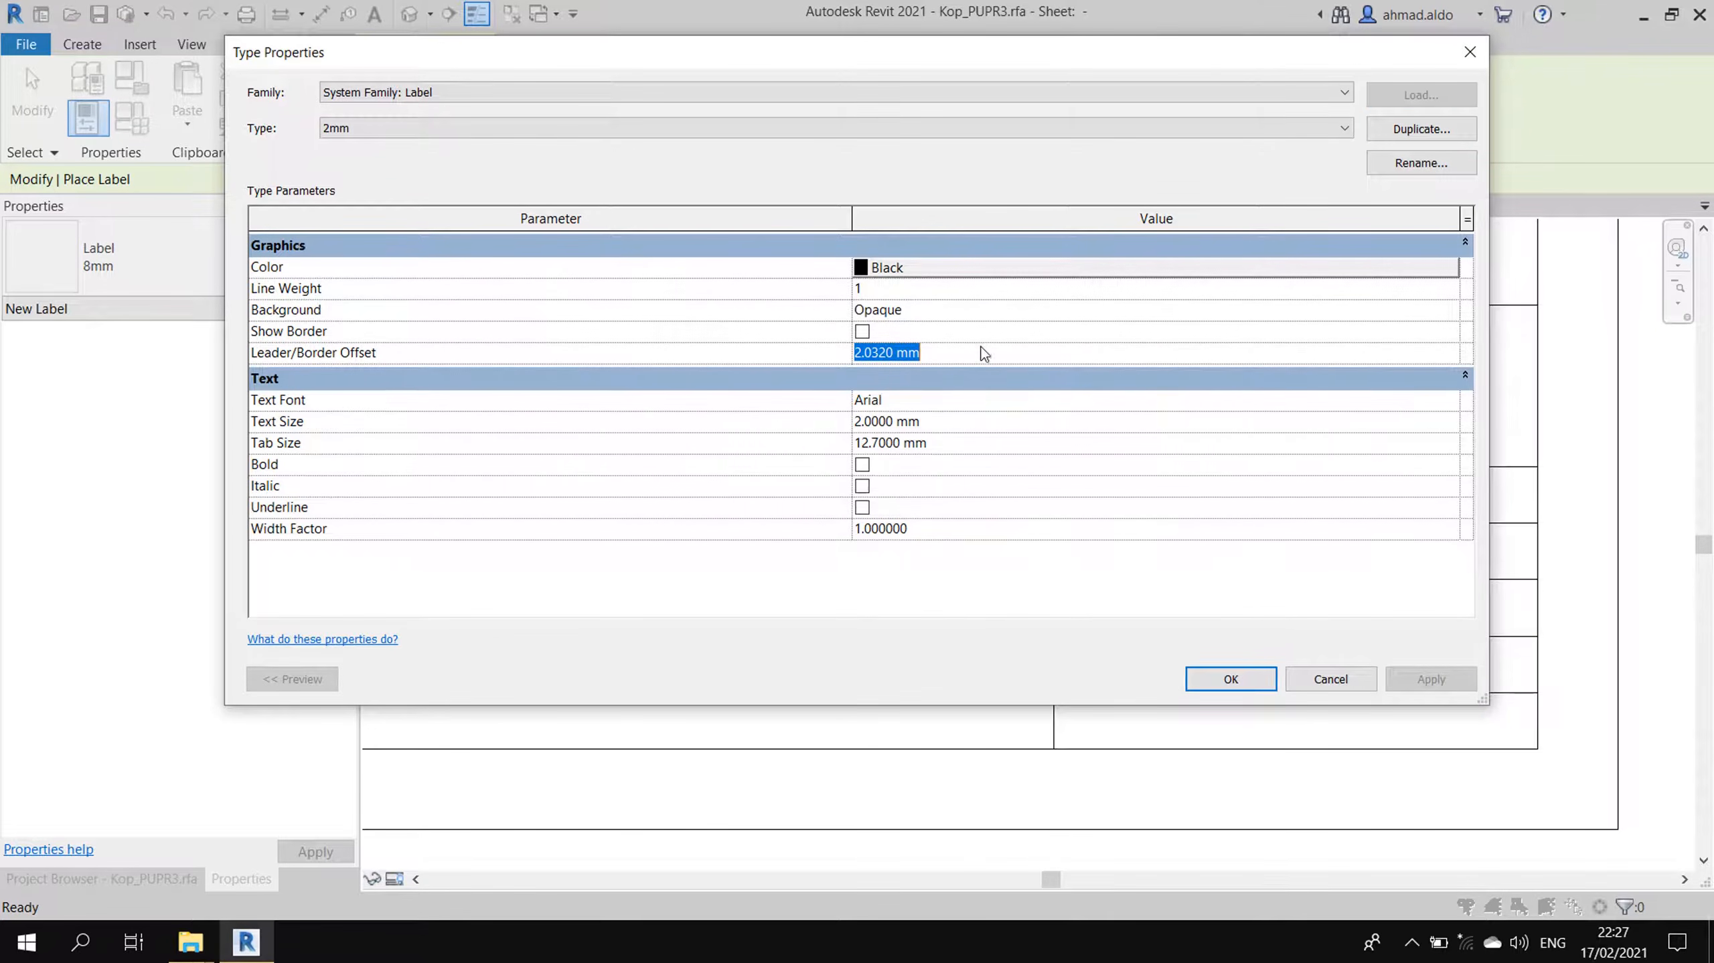
pyautogui.write('1')
pyautogui.click(1258, 686)
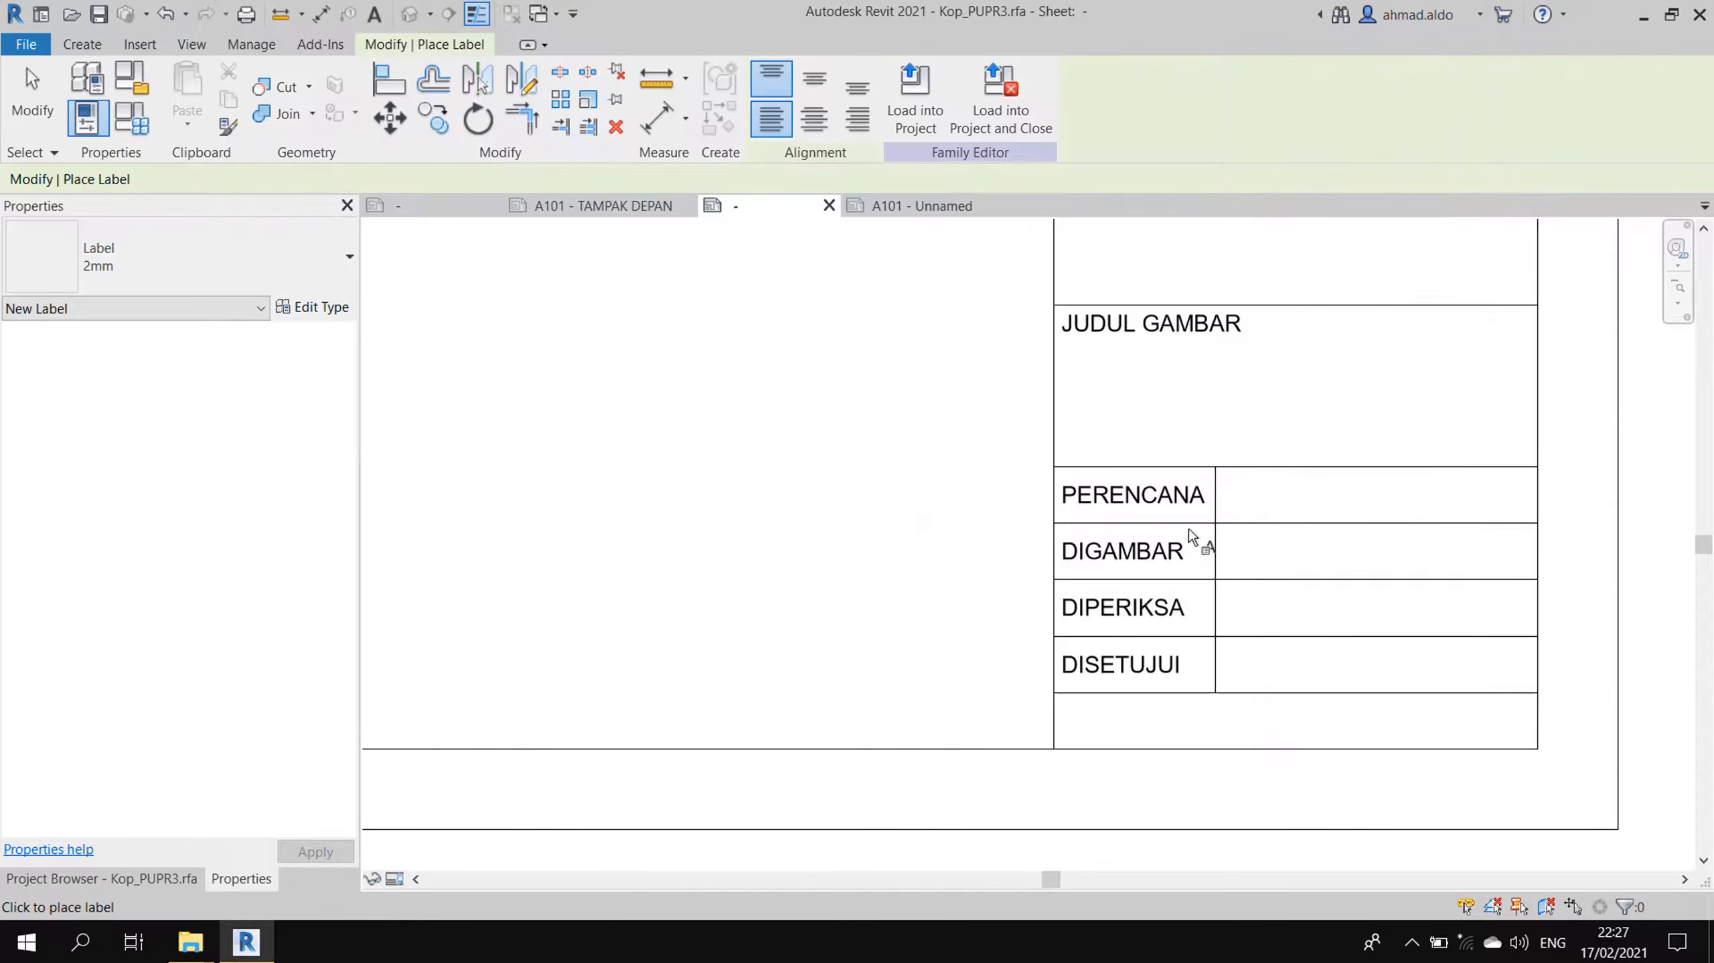
# - Place a label showing the Designed By sheet parameter in the cell beside PERENCANA
pyautogui.click(1227, 484)
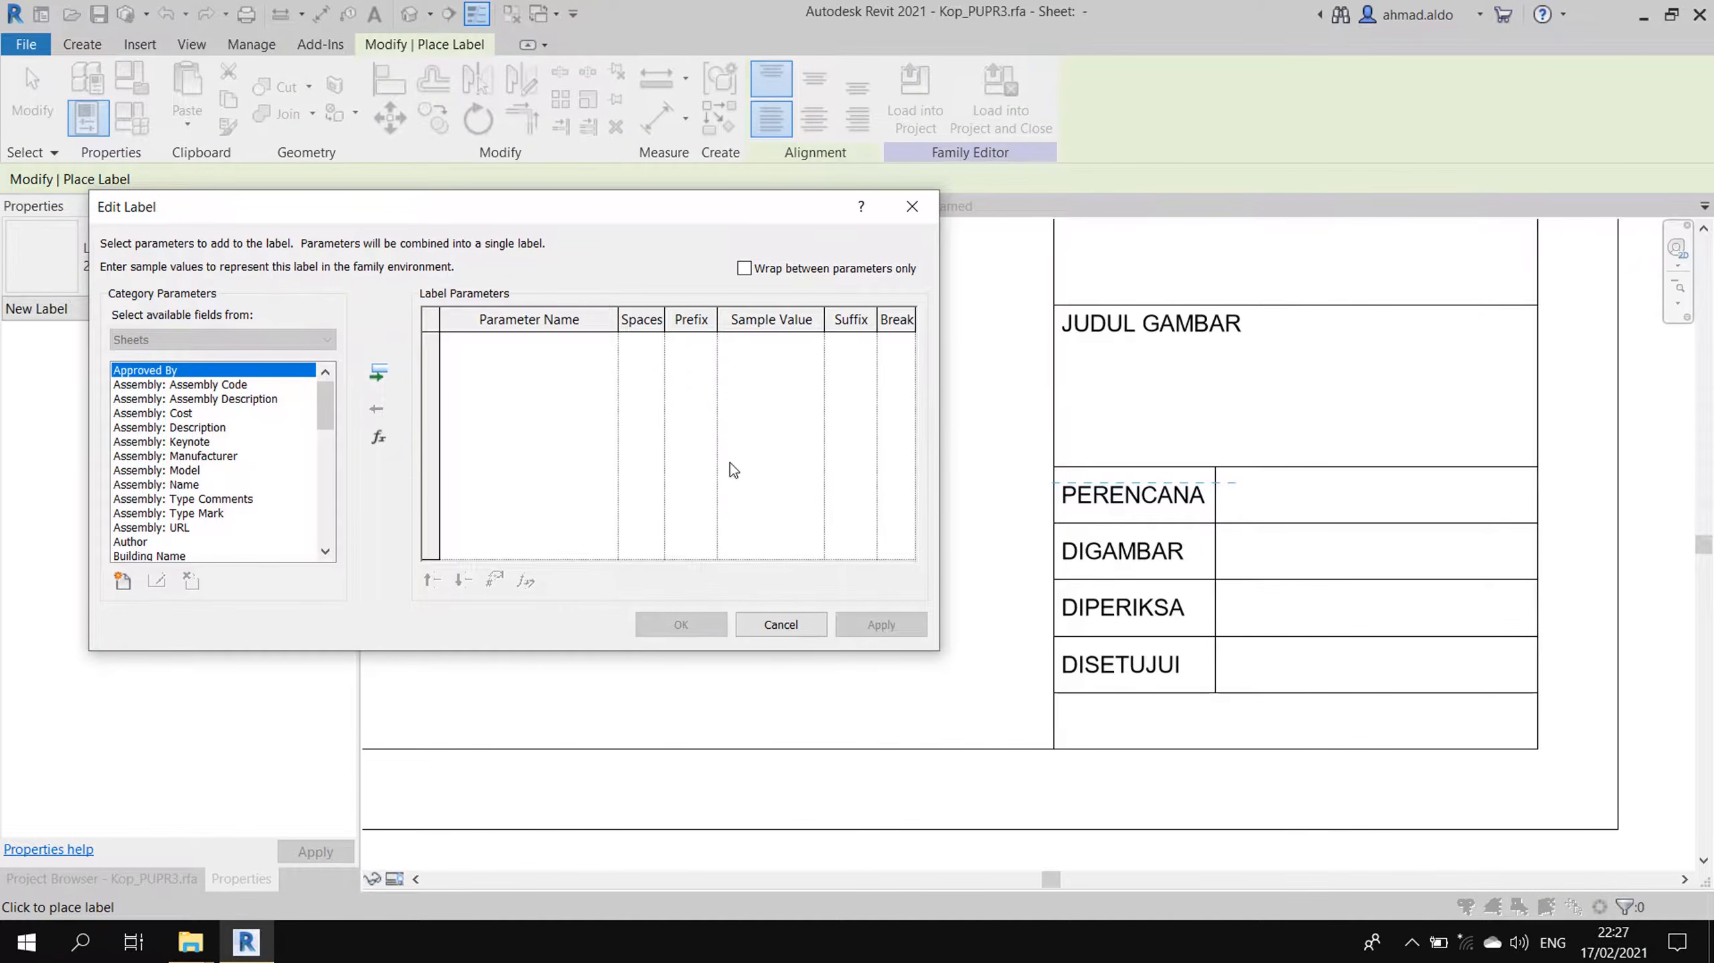
pyautogui.click(254, 471)
pyautogui.press('d')
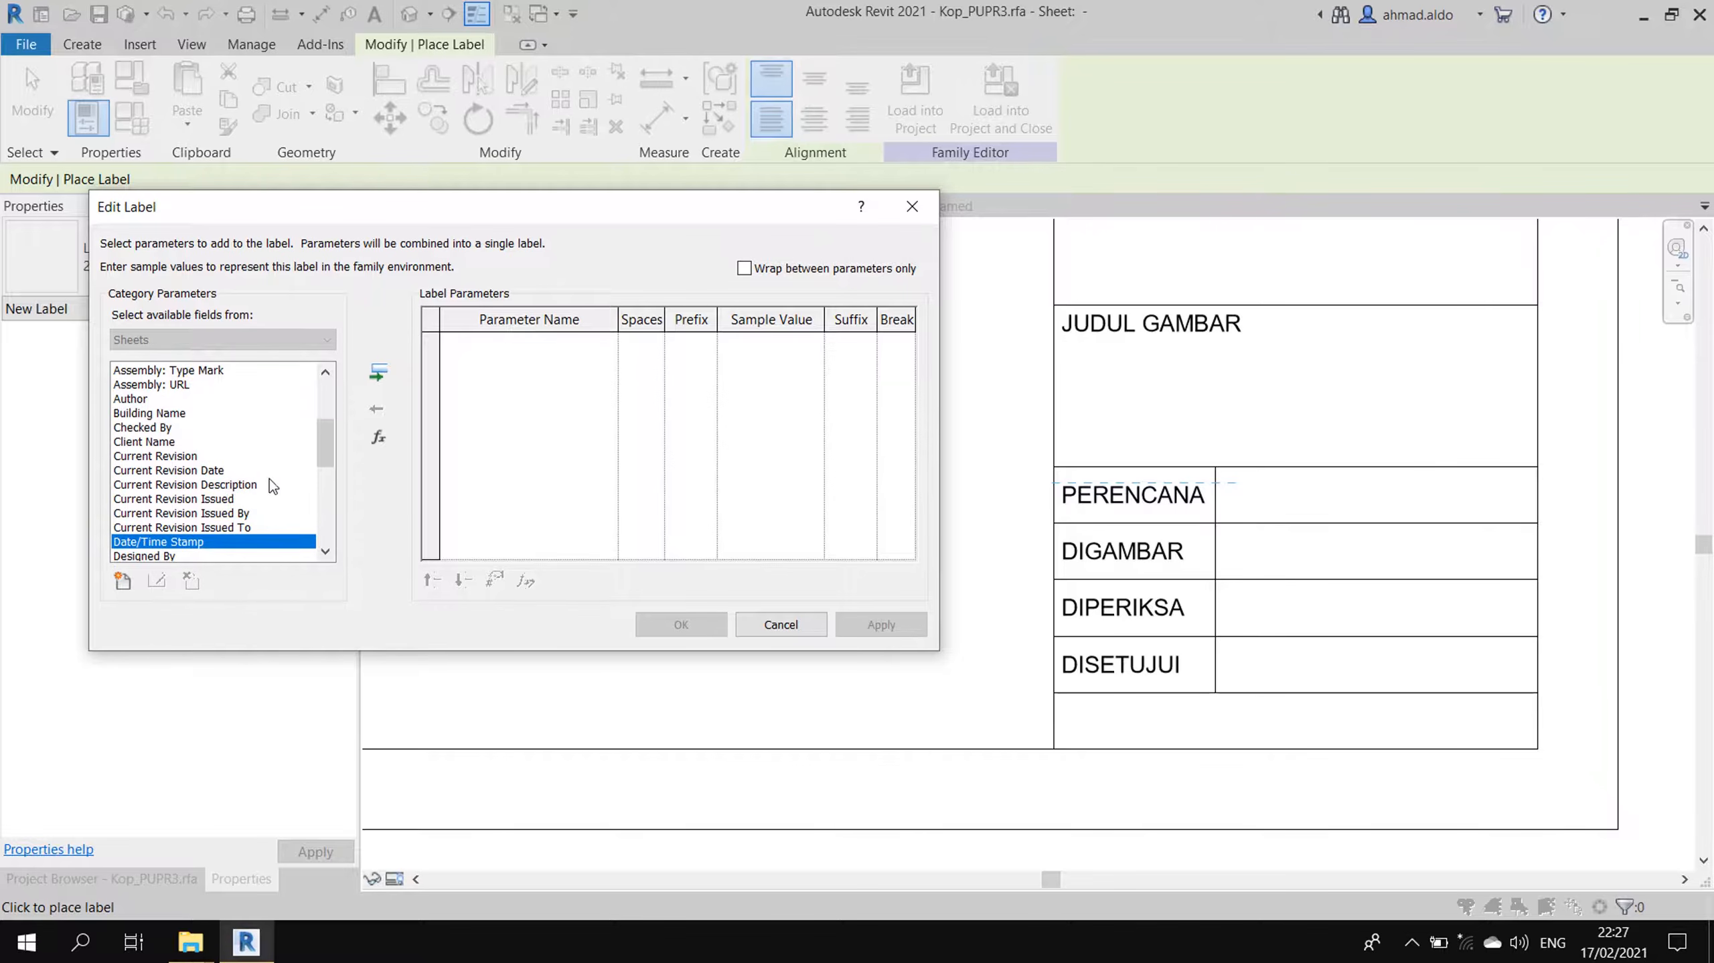
pyautogui.scroll(-2, 223, 526)
pyautogui.click(172, 472)
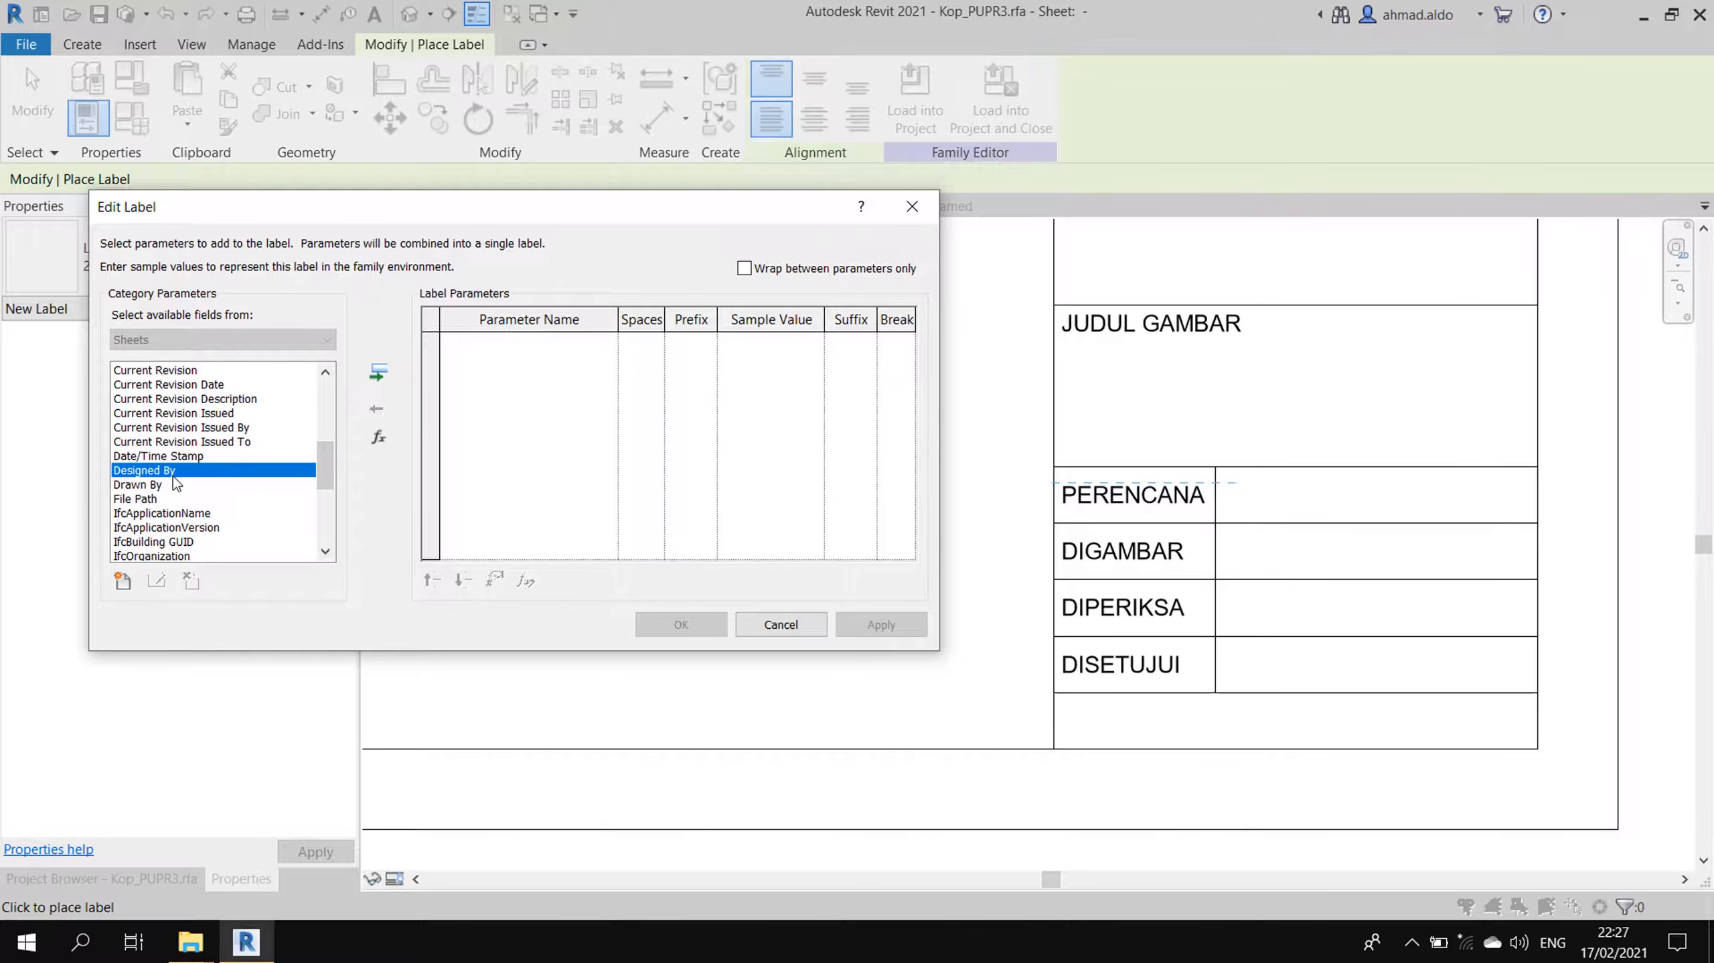
pyautogui.click(378, 372)
pyautogui.click(894, 623)
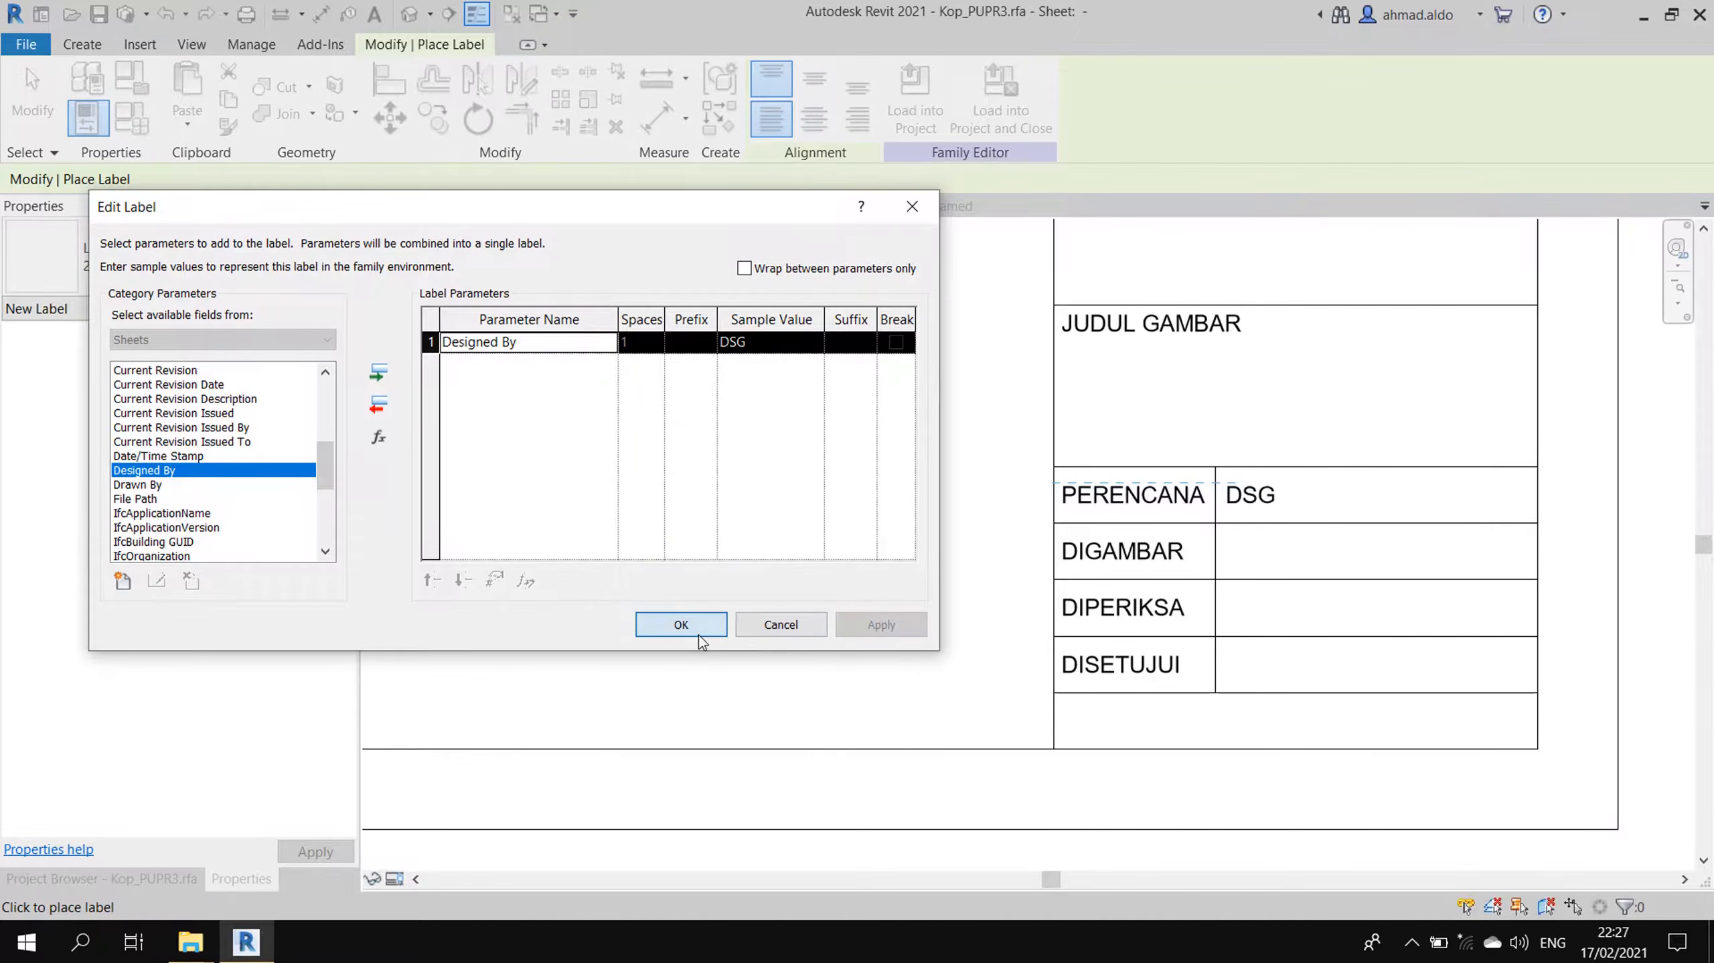
pyautogui.click(696, 633)
pyautogui.press('Escape')
# - Shorten the DSG label's box so it ends at the cell edge
pyautogui.click(1635, 493)
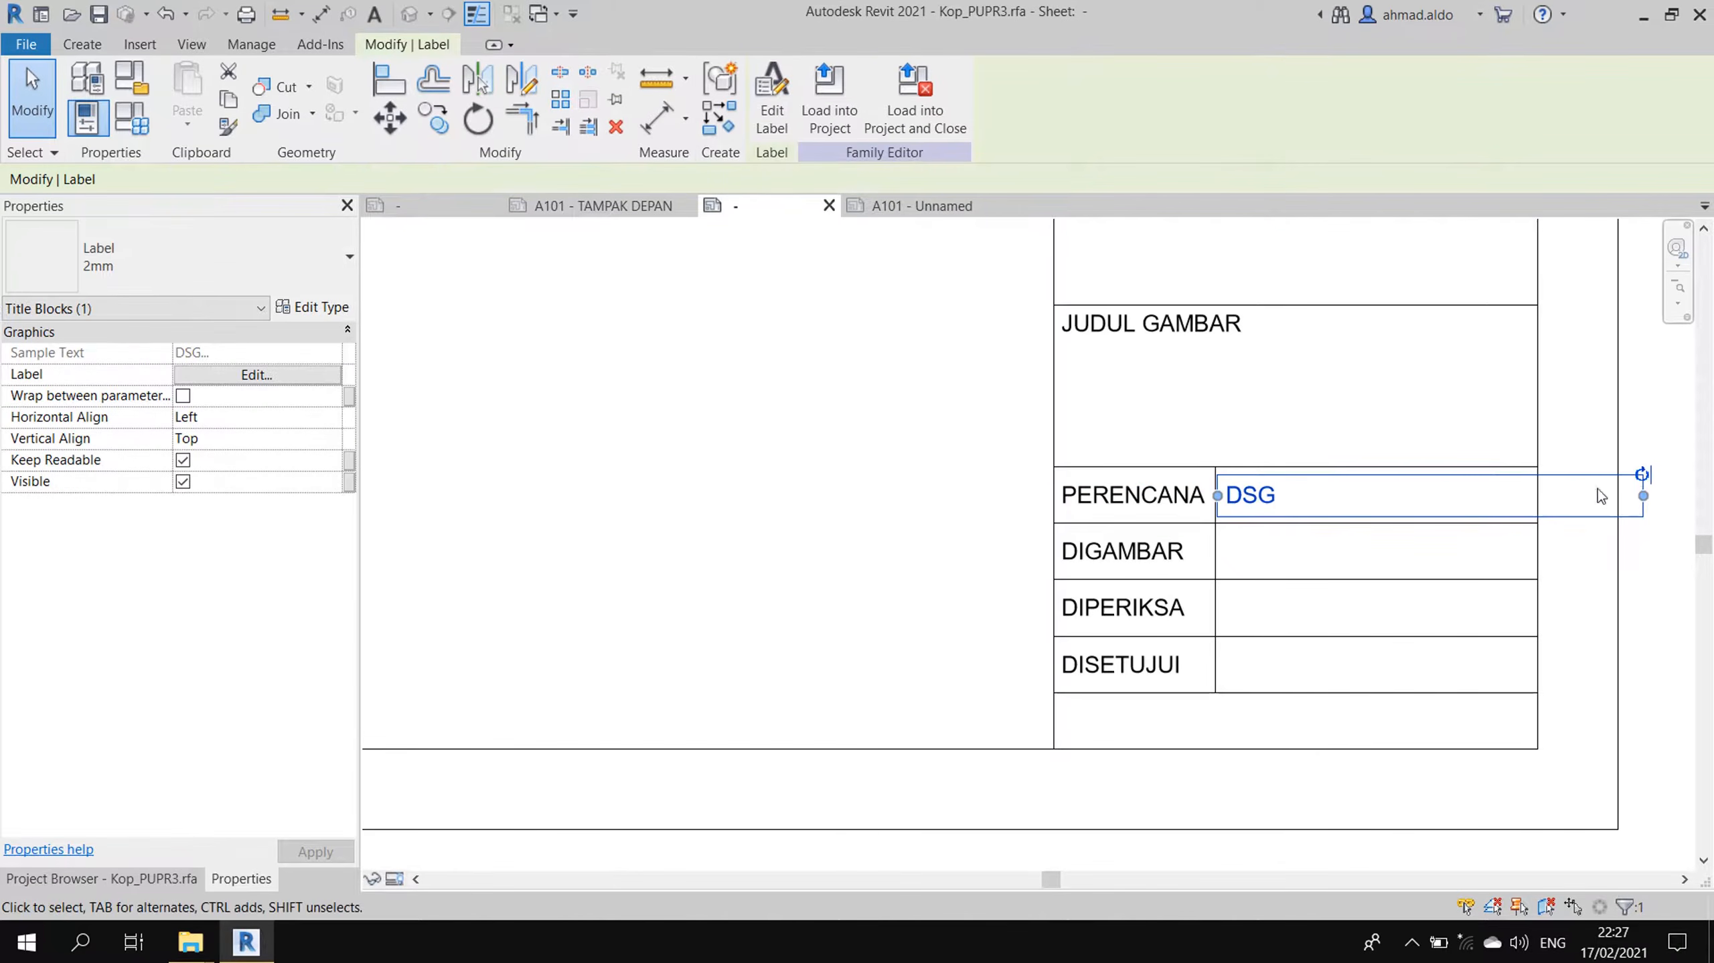
pyautogui.moveTo(1645, 496); pyautogui.dragTo(1534, 494)
pyautogui.click(1262, 551)
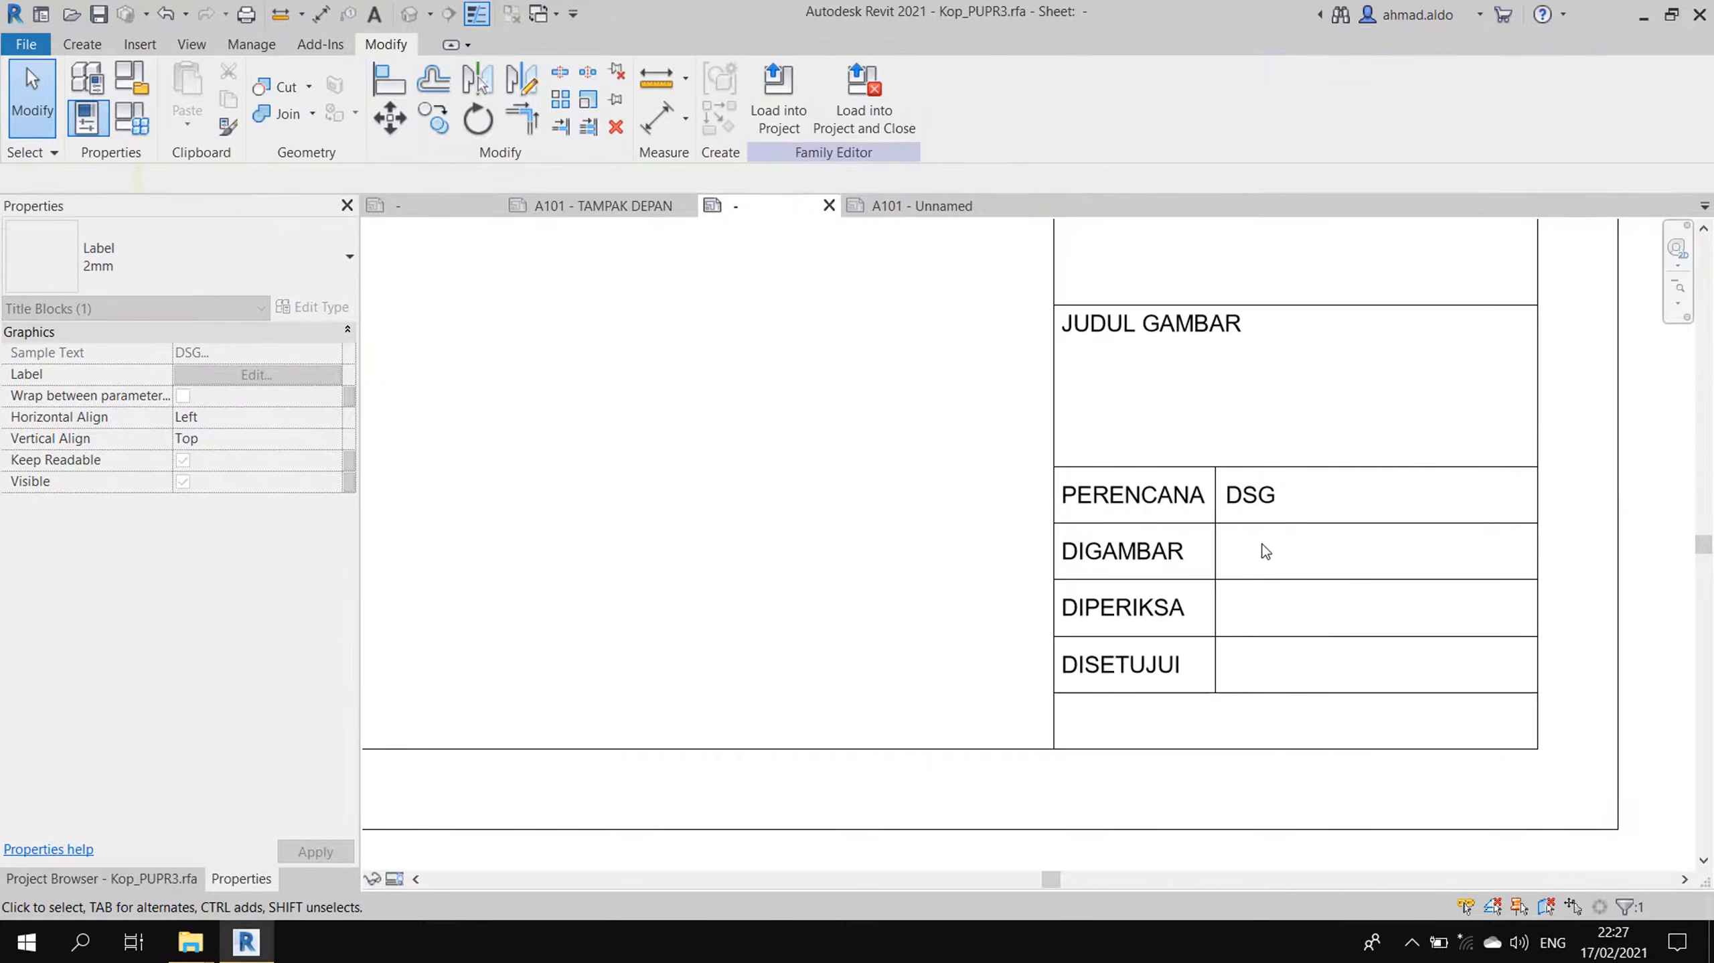
pyautogui.click(1276, 506)
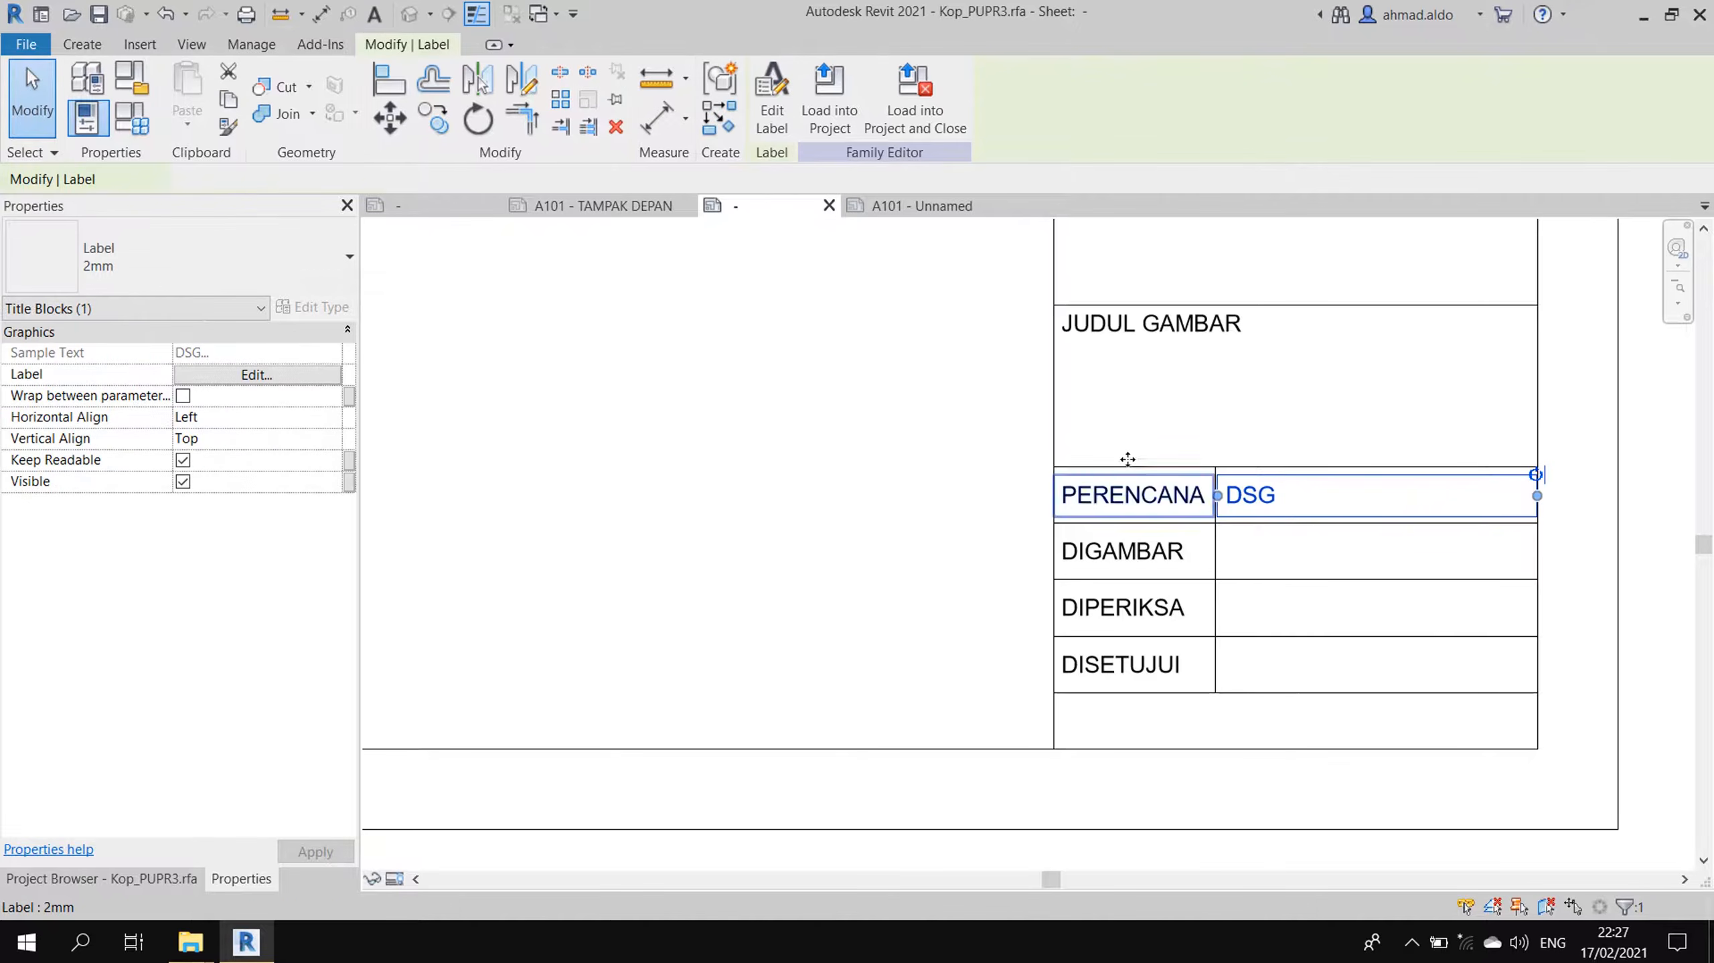
pyautogui.click(432, 120)
# - Copy the DSG value label into the DIGAMBAR, DIPERIKSA and DISETUJUI rows
pyautogui.click(1216, 467)
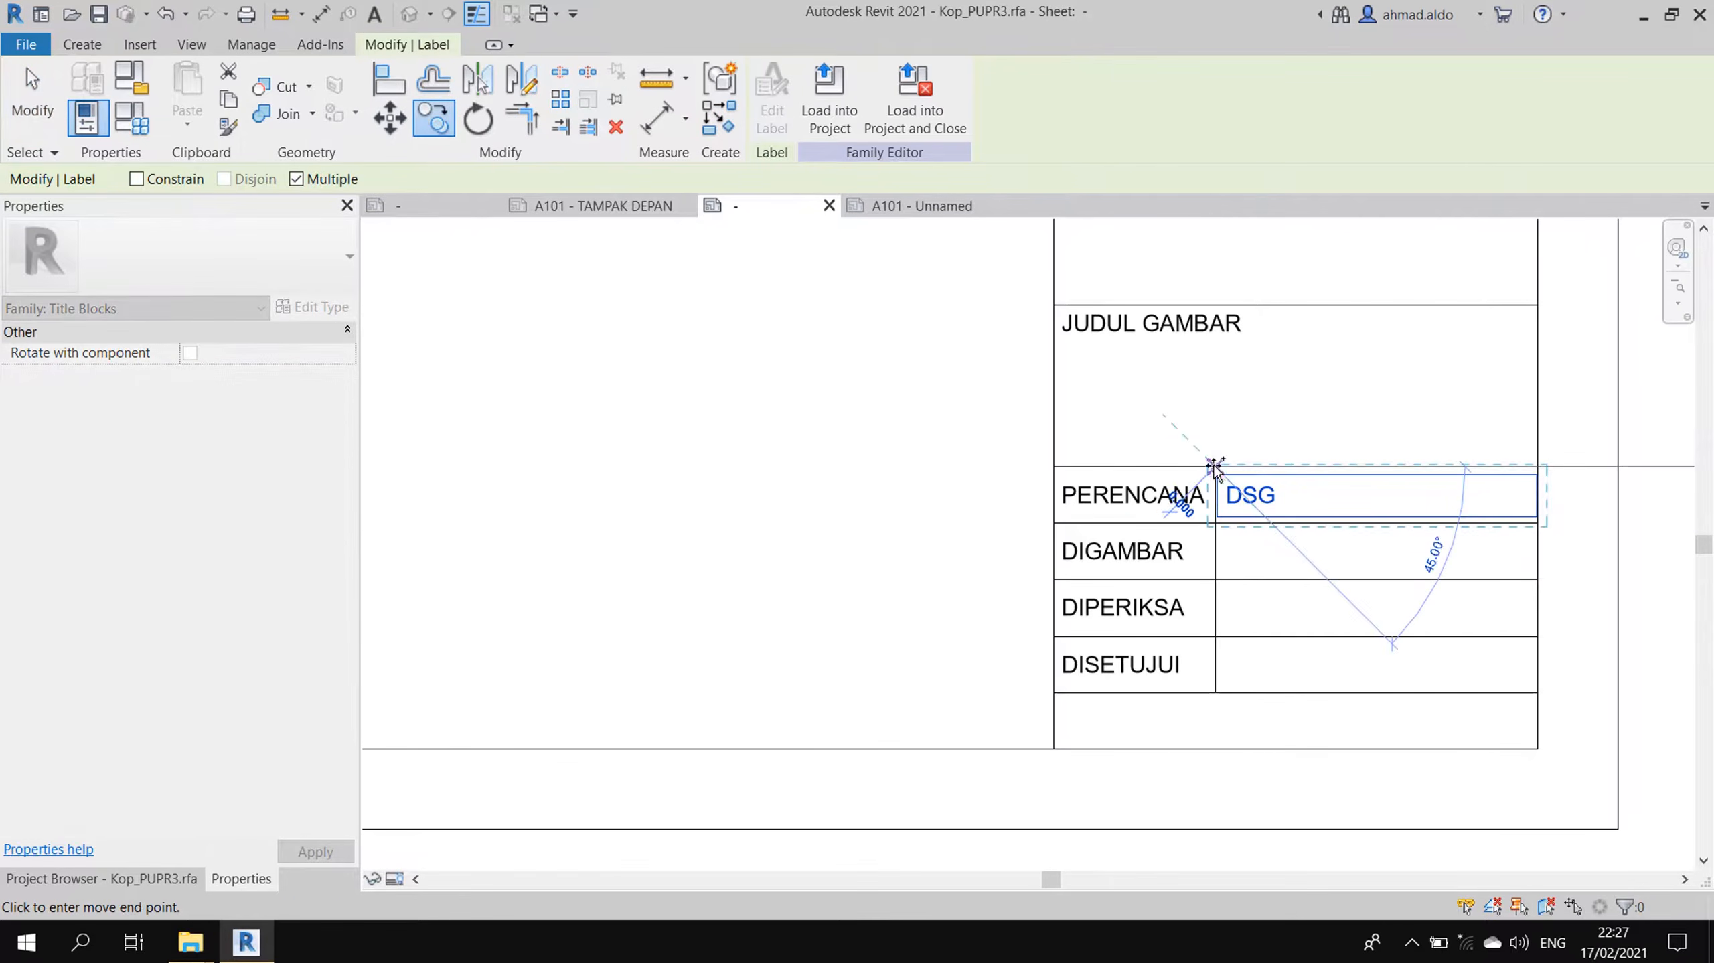
pyautogui.click(1216, 522)
pyautogui.click(1217, 579)
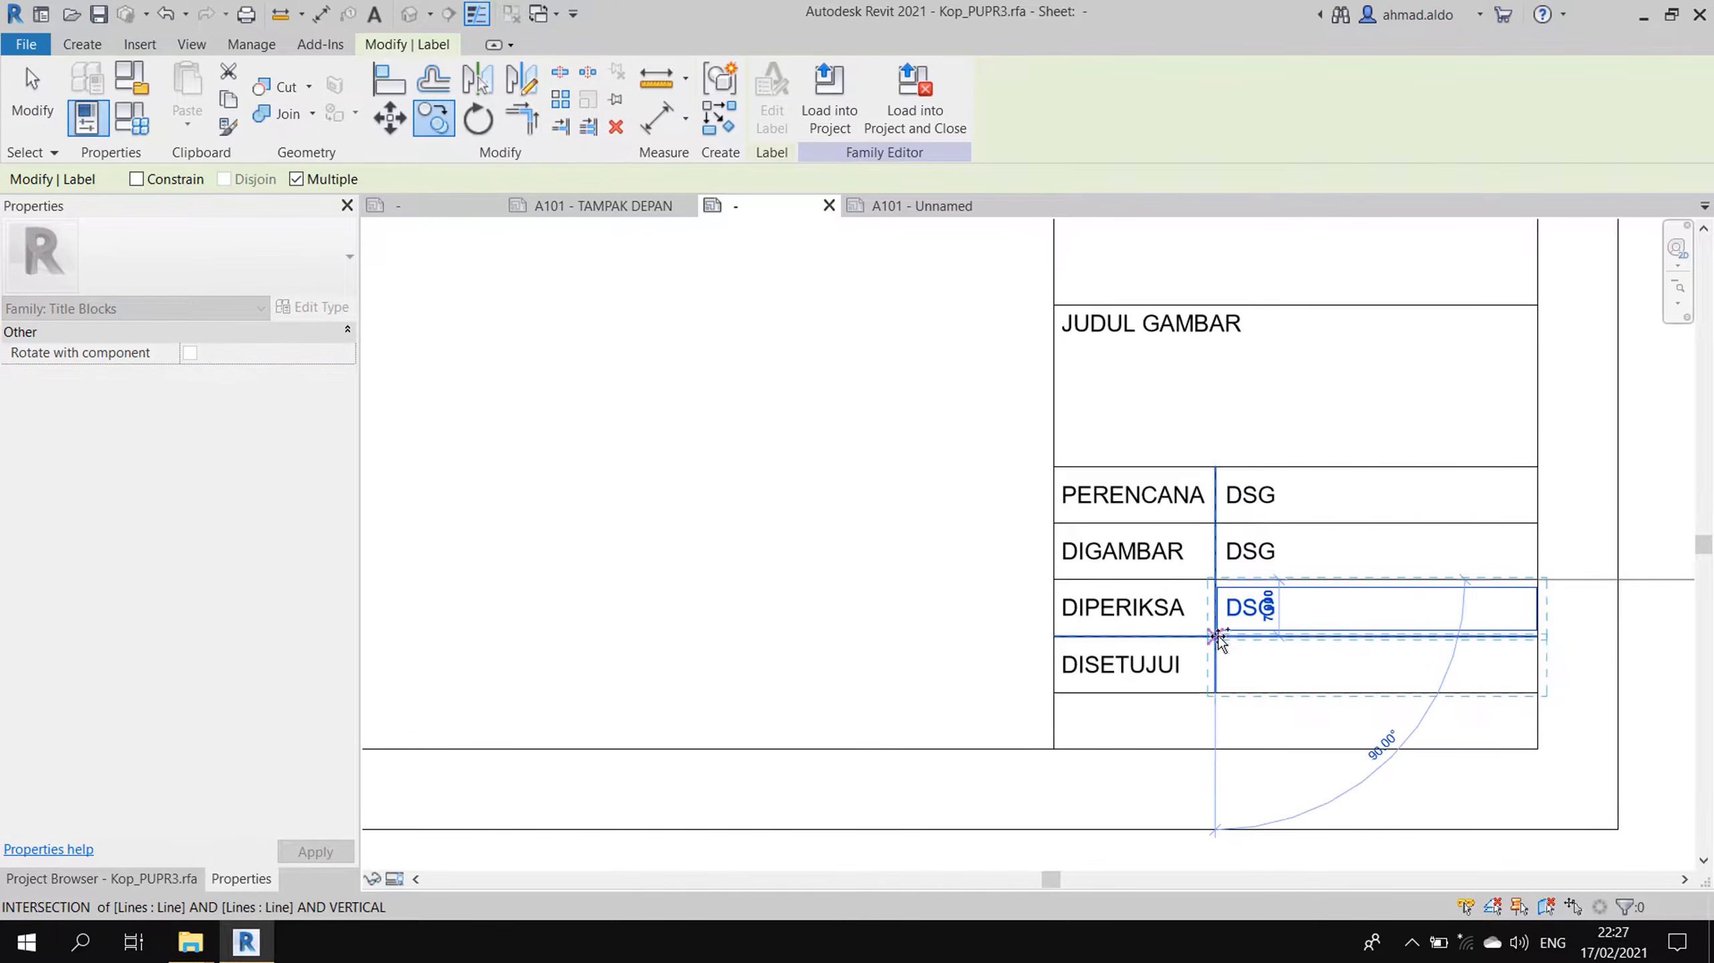
pyautogui.click(1218, 635)
pyautogui.press('Escape')
# - Relink the DIGAMBAR row's label from Designed By to Drawn By
pyautogui.click(1270, 556)
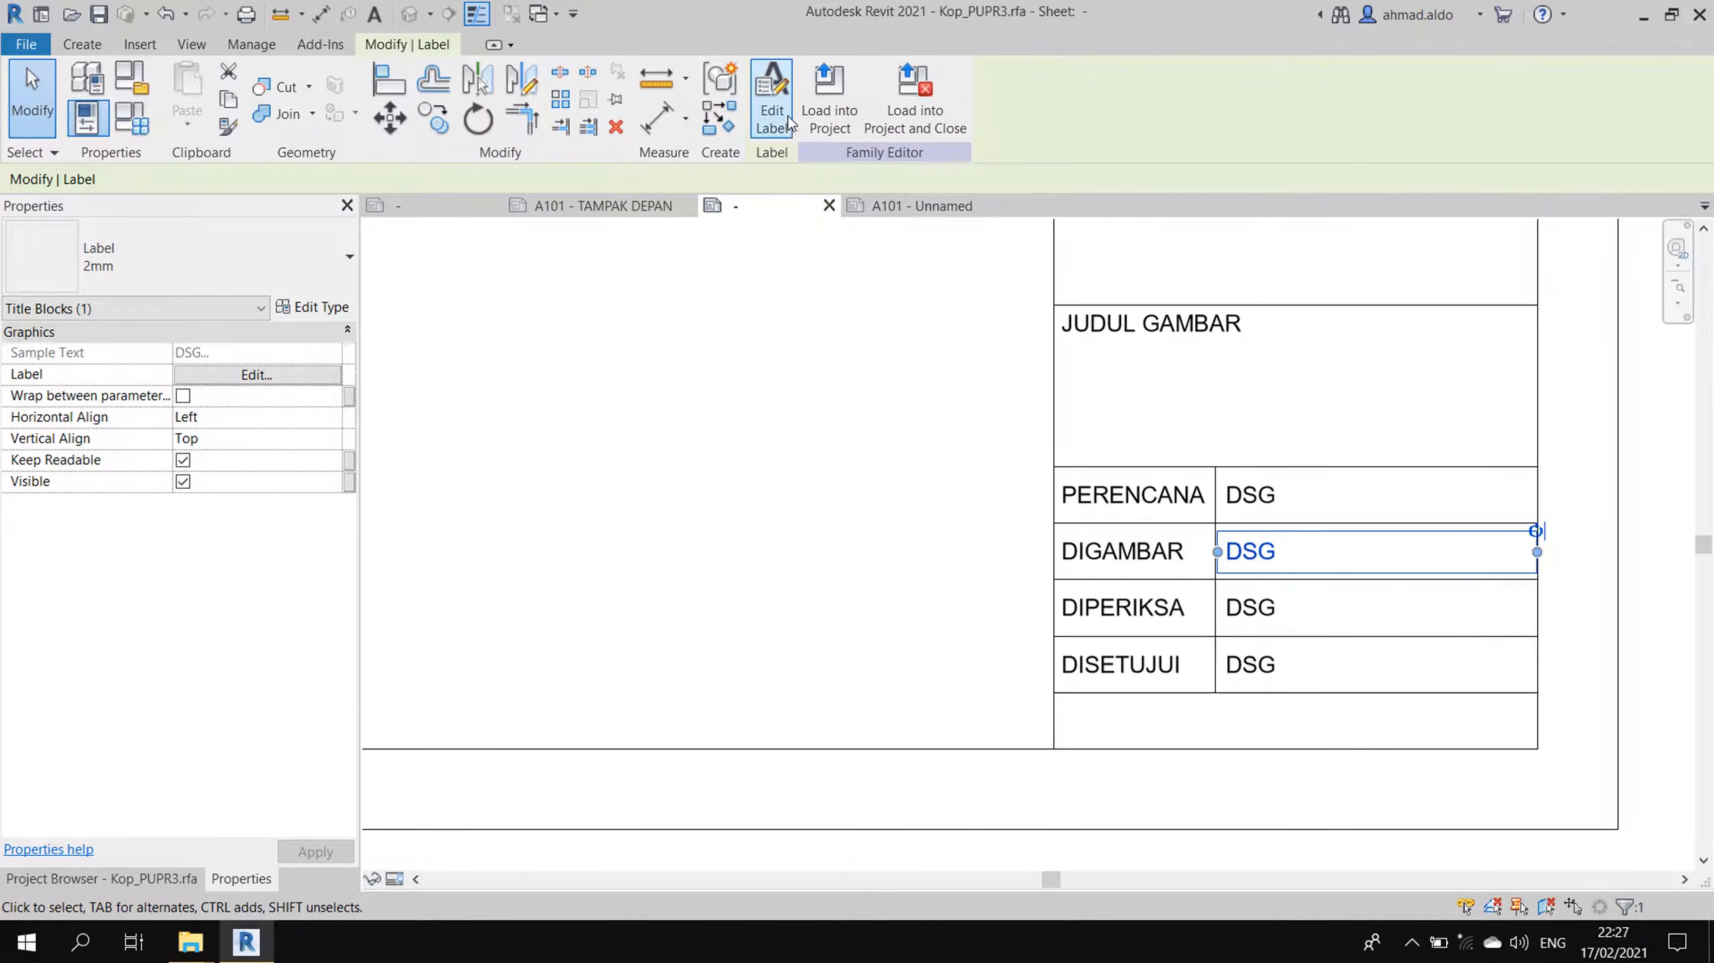
pyautogui.click(772, 101)
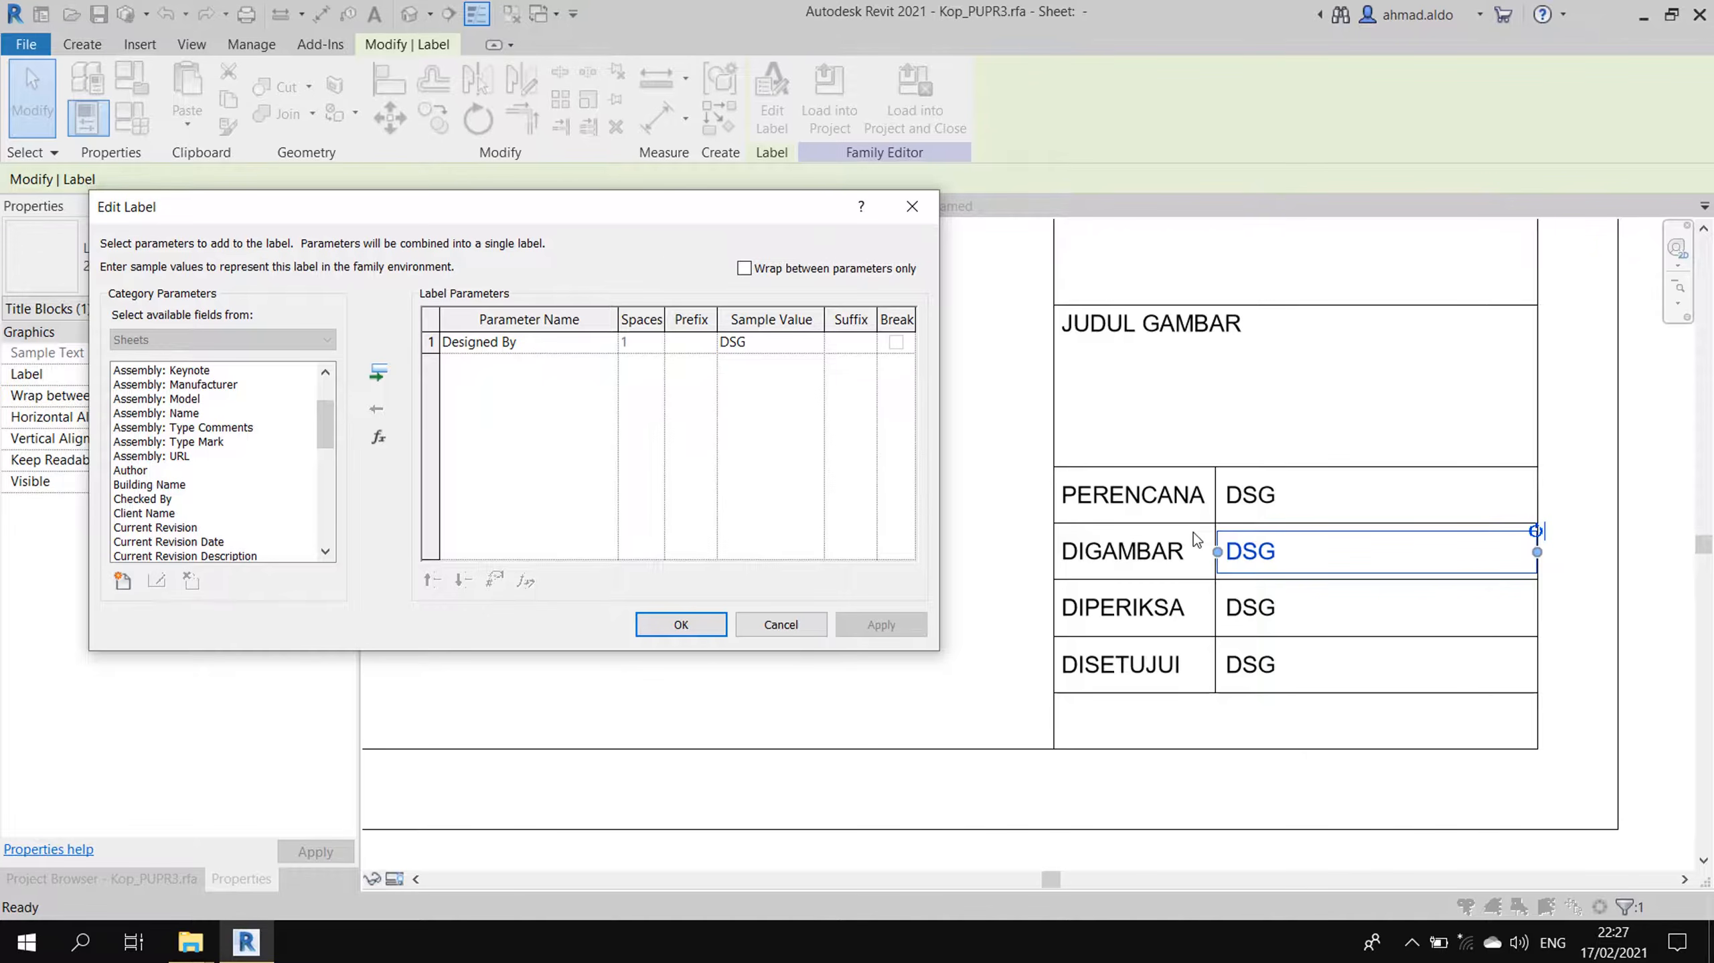
pyautogui.click(507, 346)
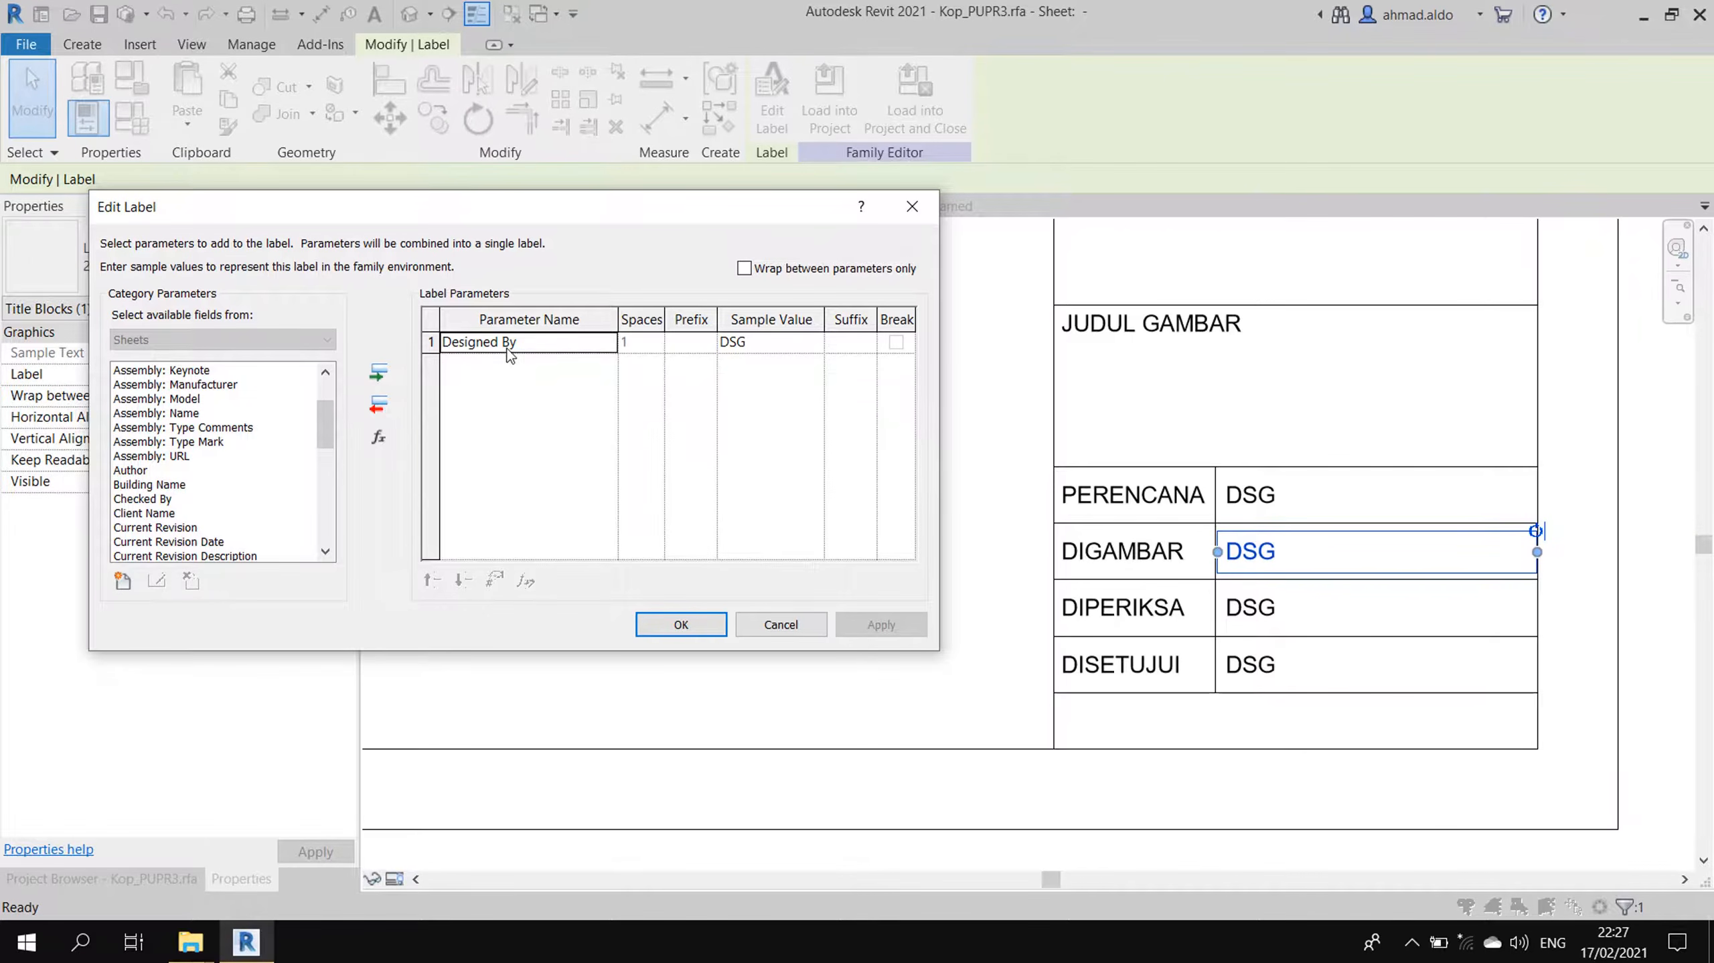
pyautogui.click(378, 411)
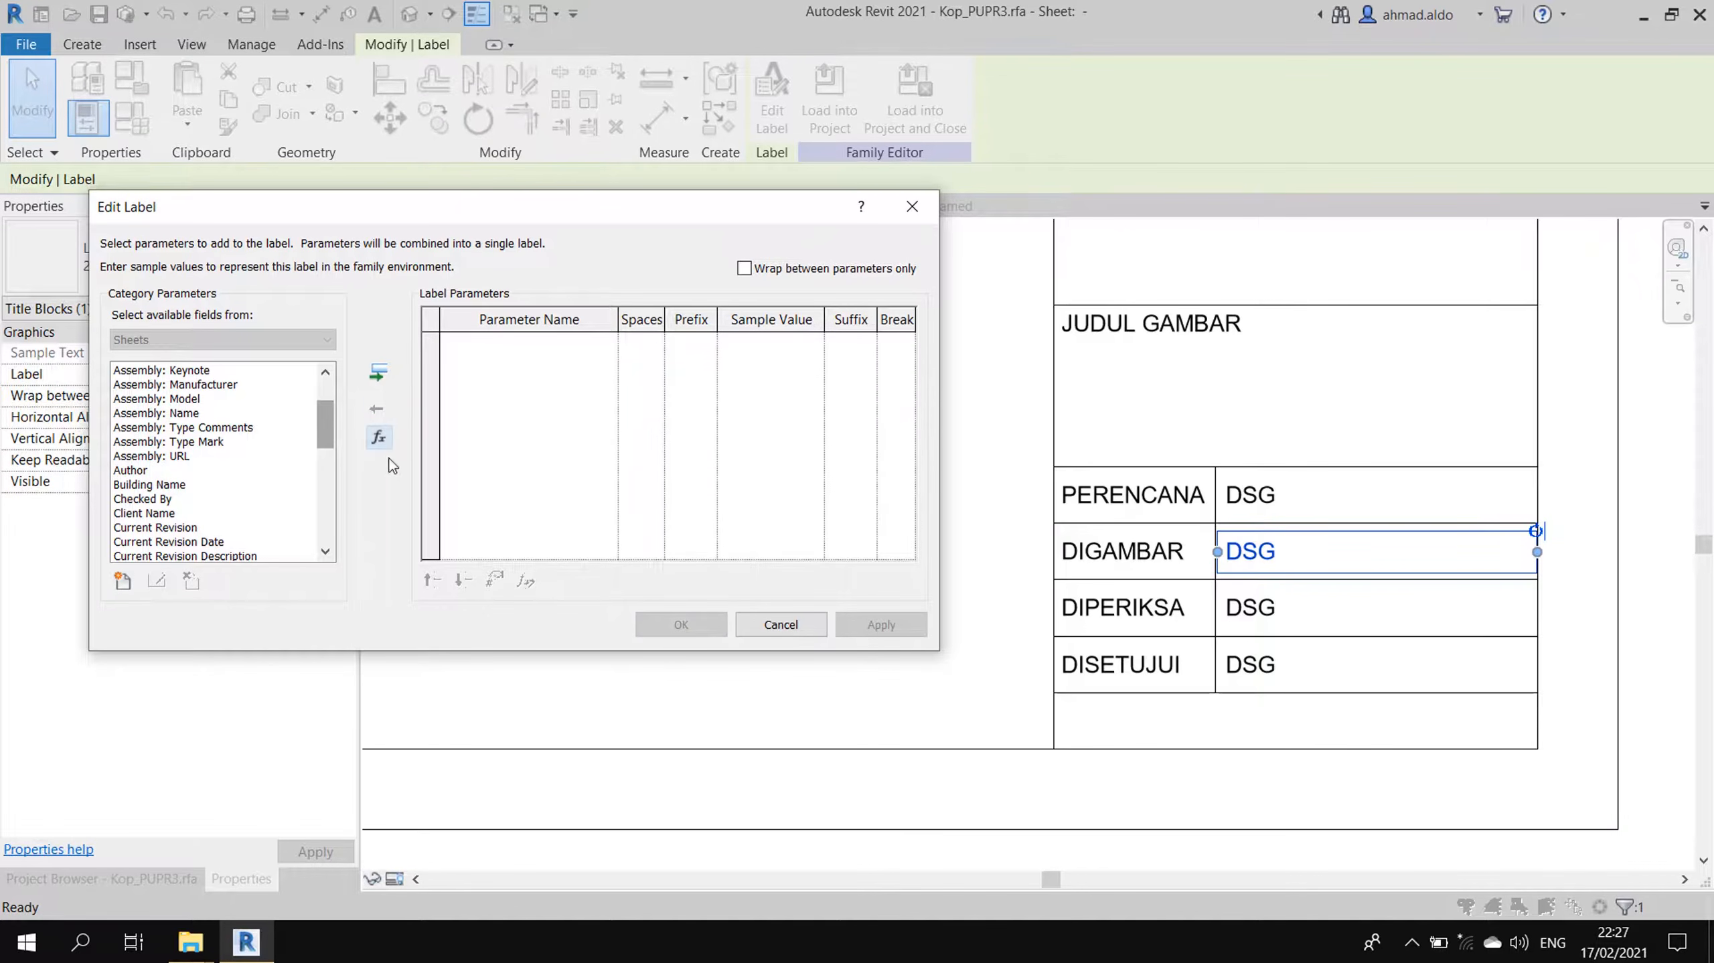
pyautogui.moveTo(325, 421); pyautogui.dragTo(325, 429)
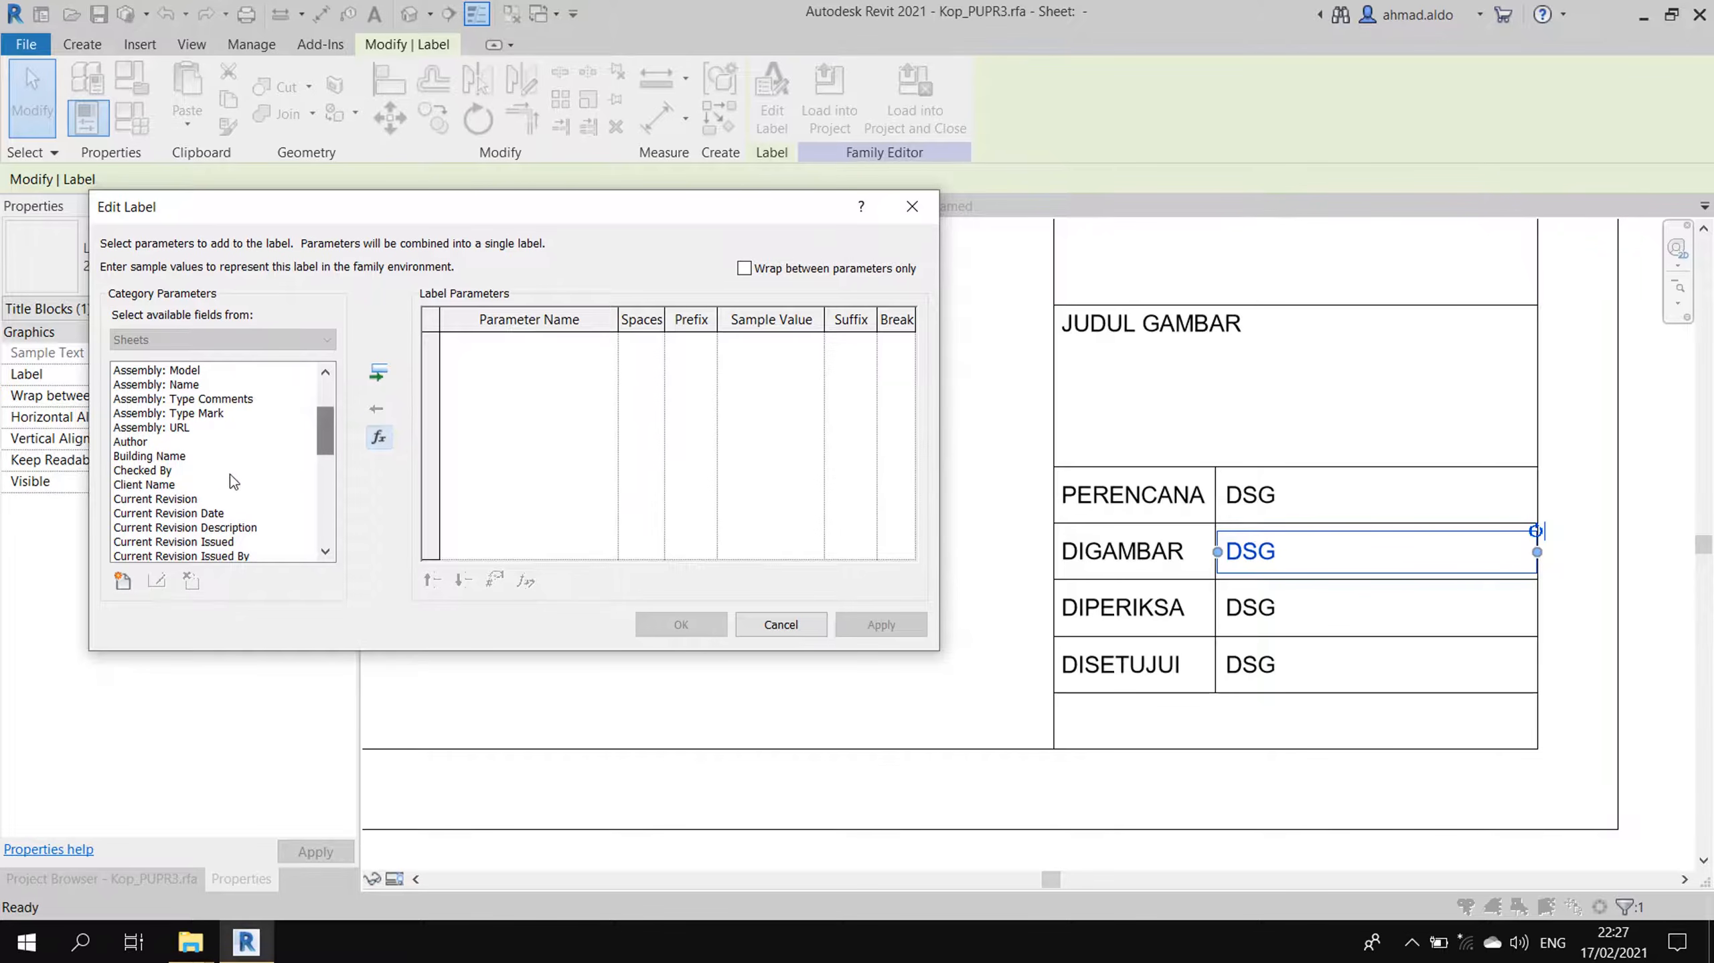
pyautogui.click(164, 499)
pyautogui.scroll(-3, 164, 511)
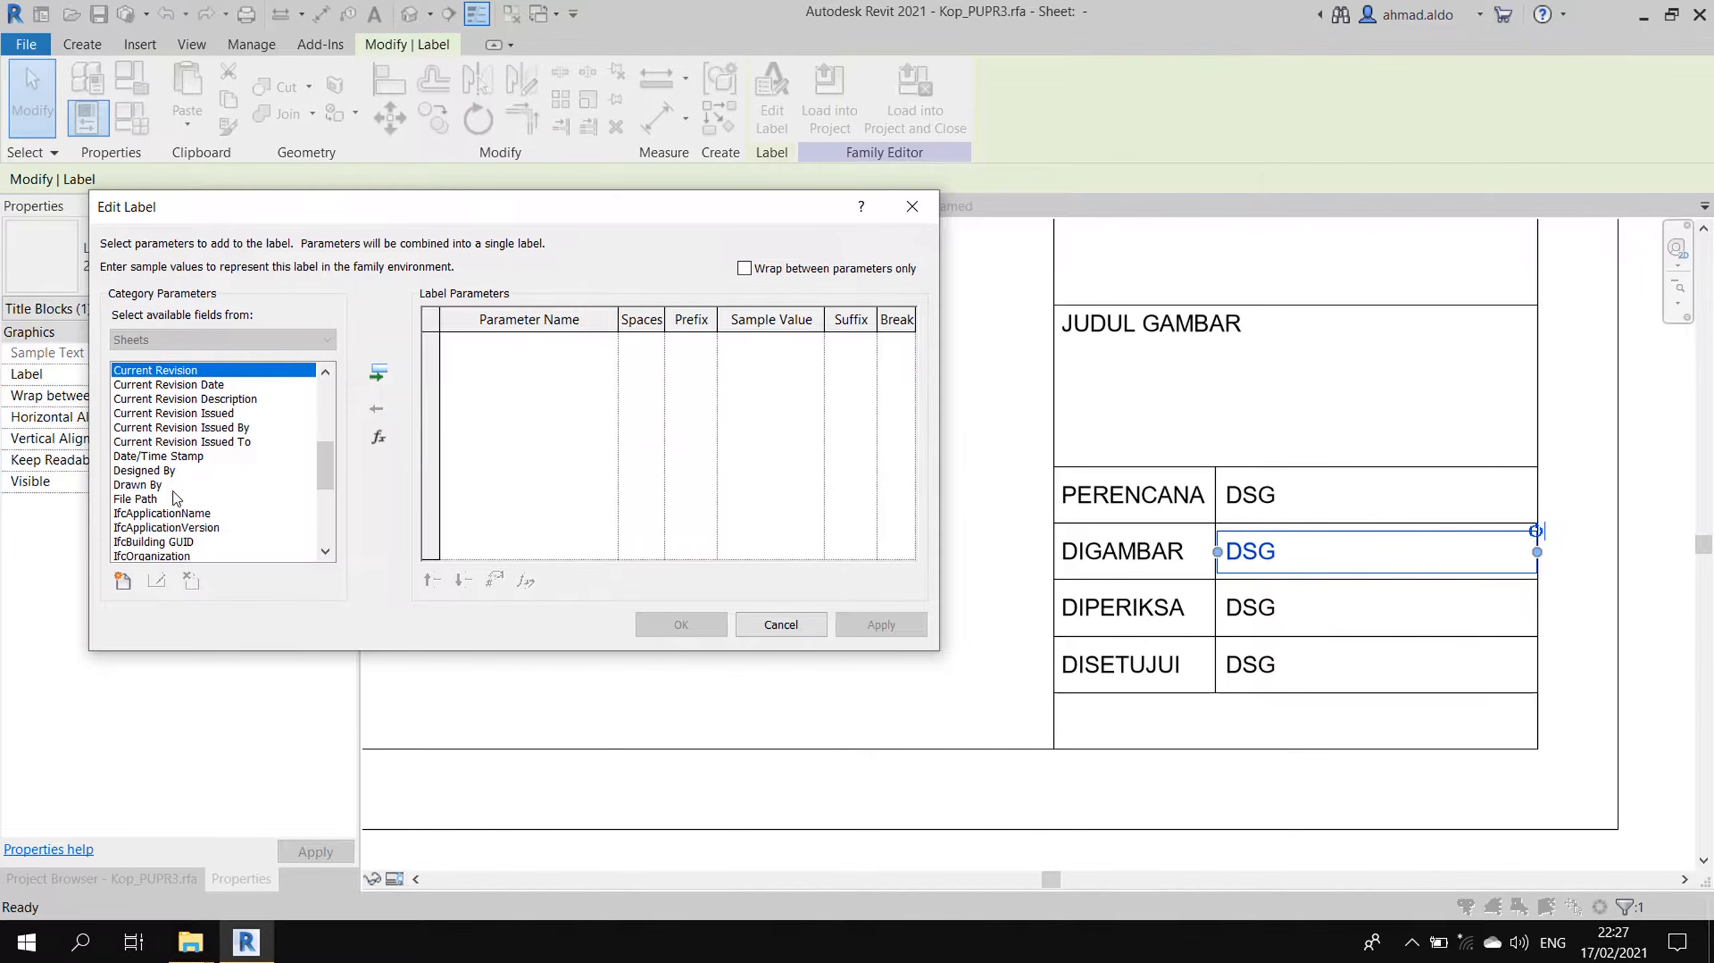
pyautogui.click(161, 485)
pyautogui.click(381, 374)
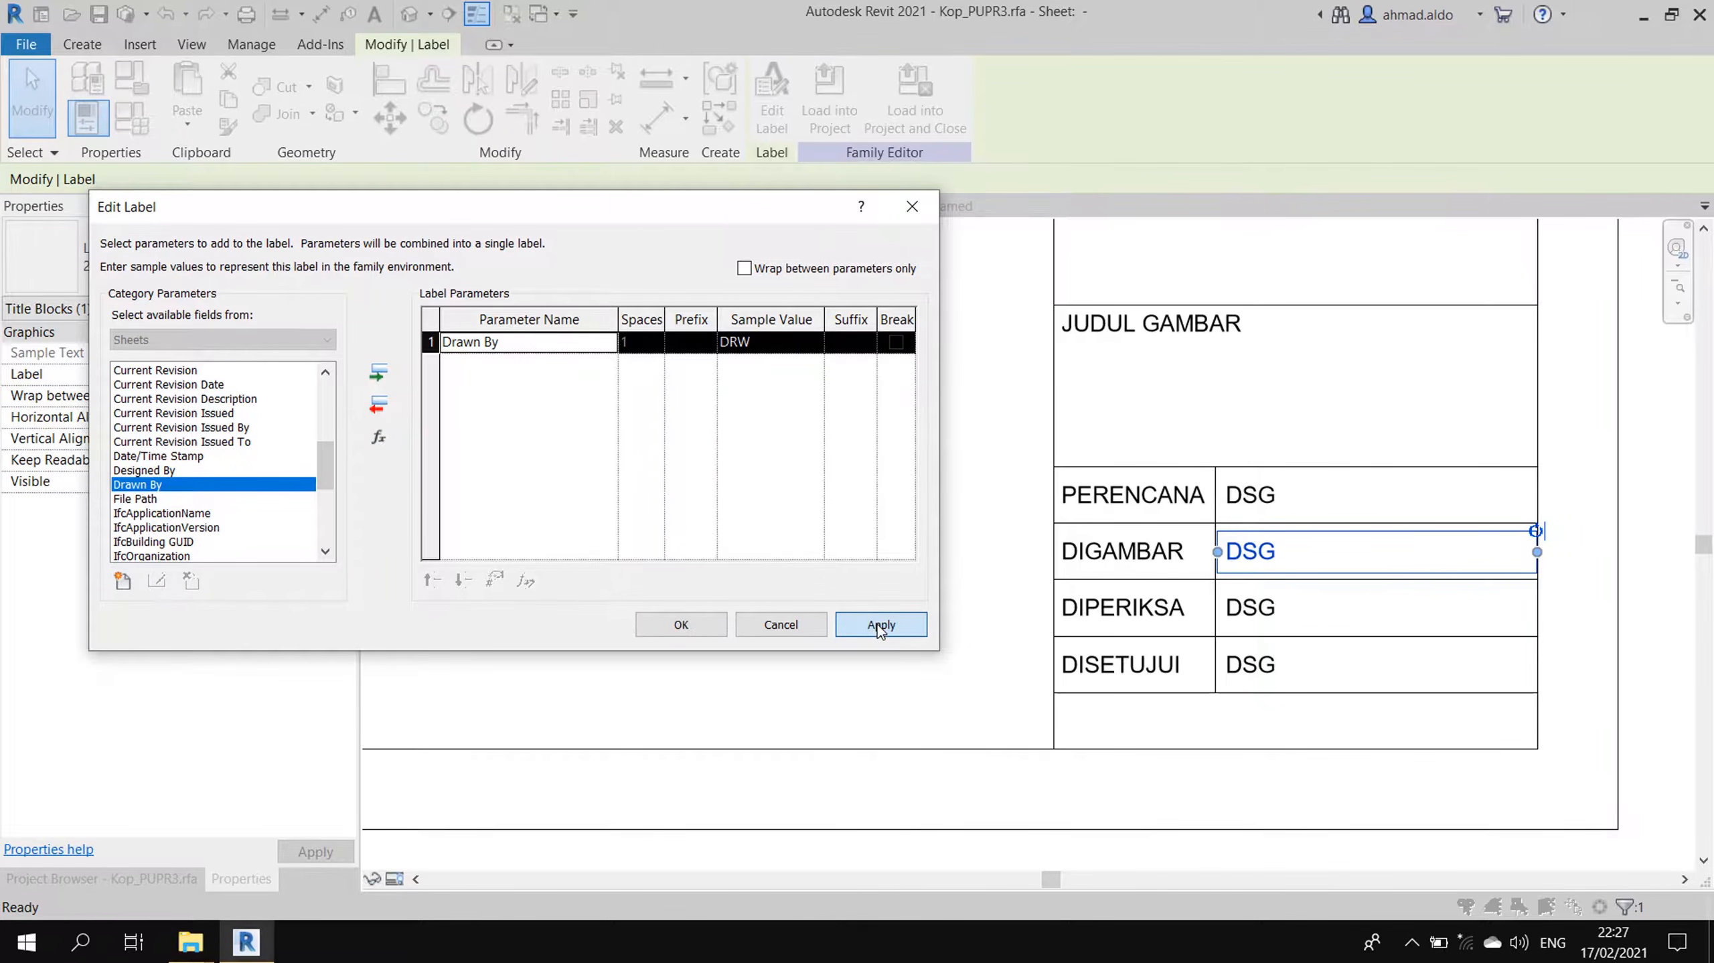
pyautogui.click(680, 625)
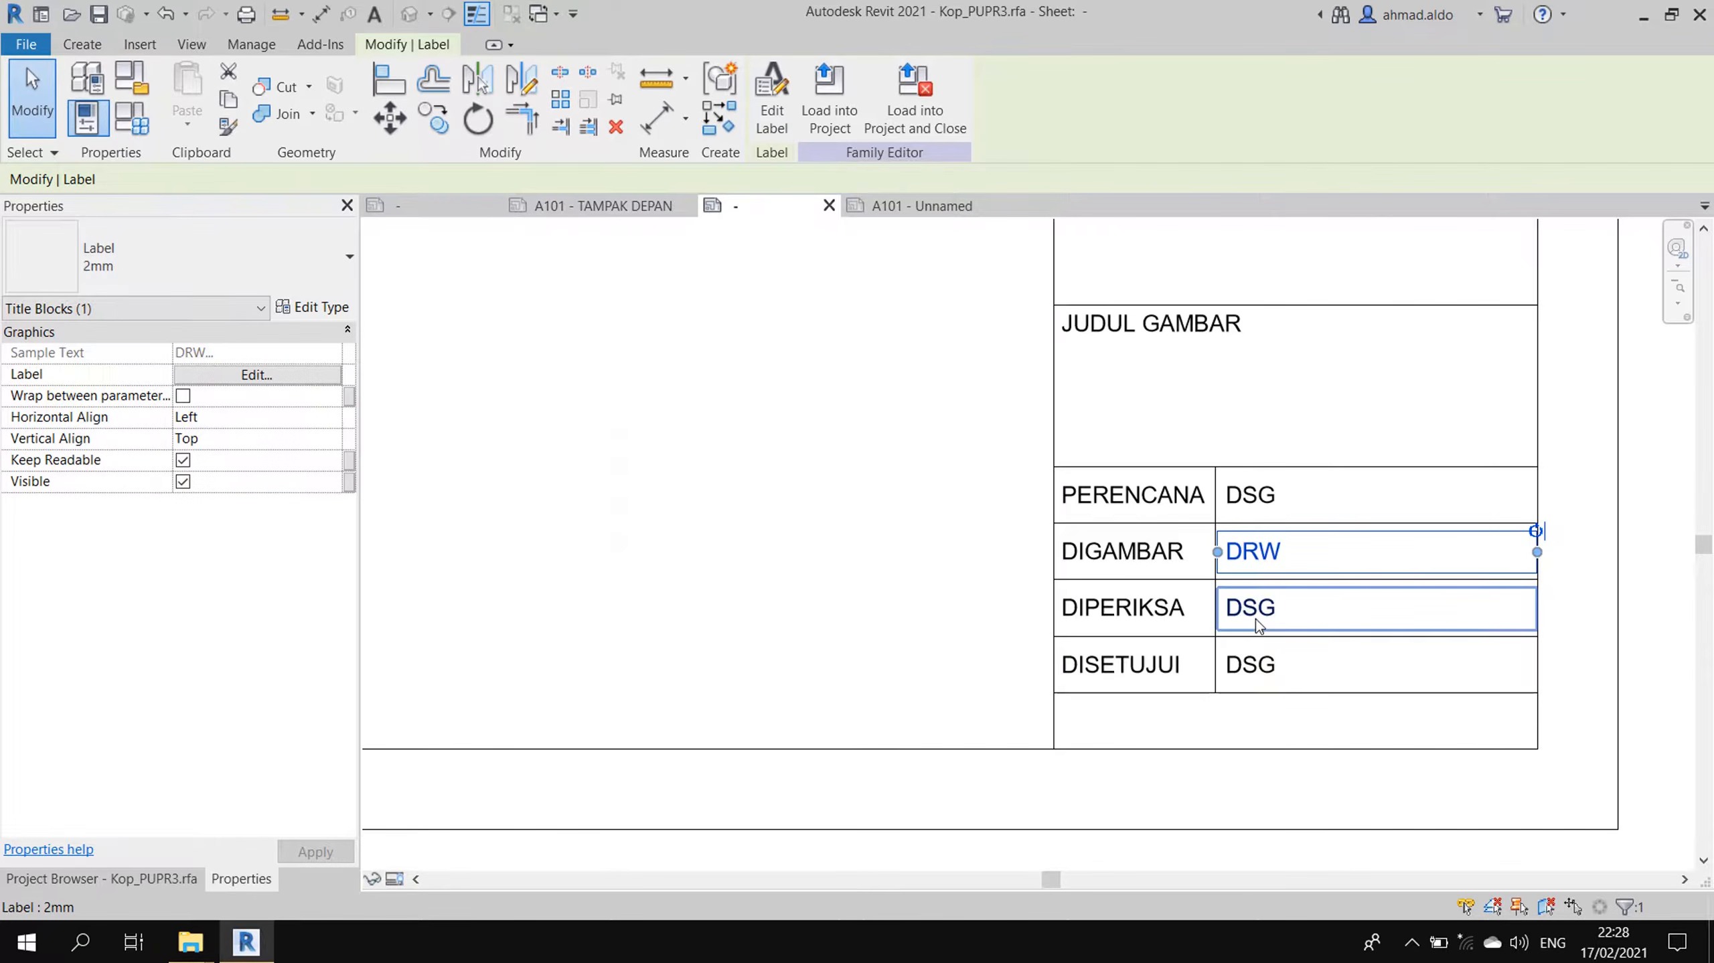
# - Relink the DIPERIKSA row's label from Designed By to Checked By
pyautogui.click(1250, 616)
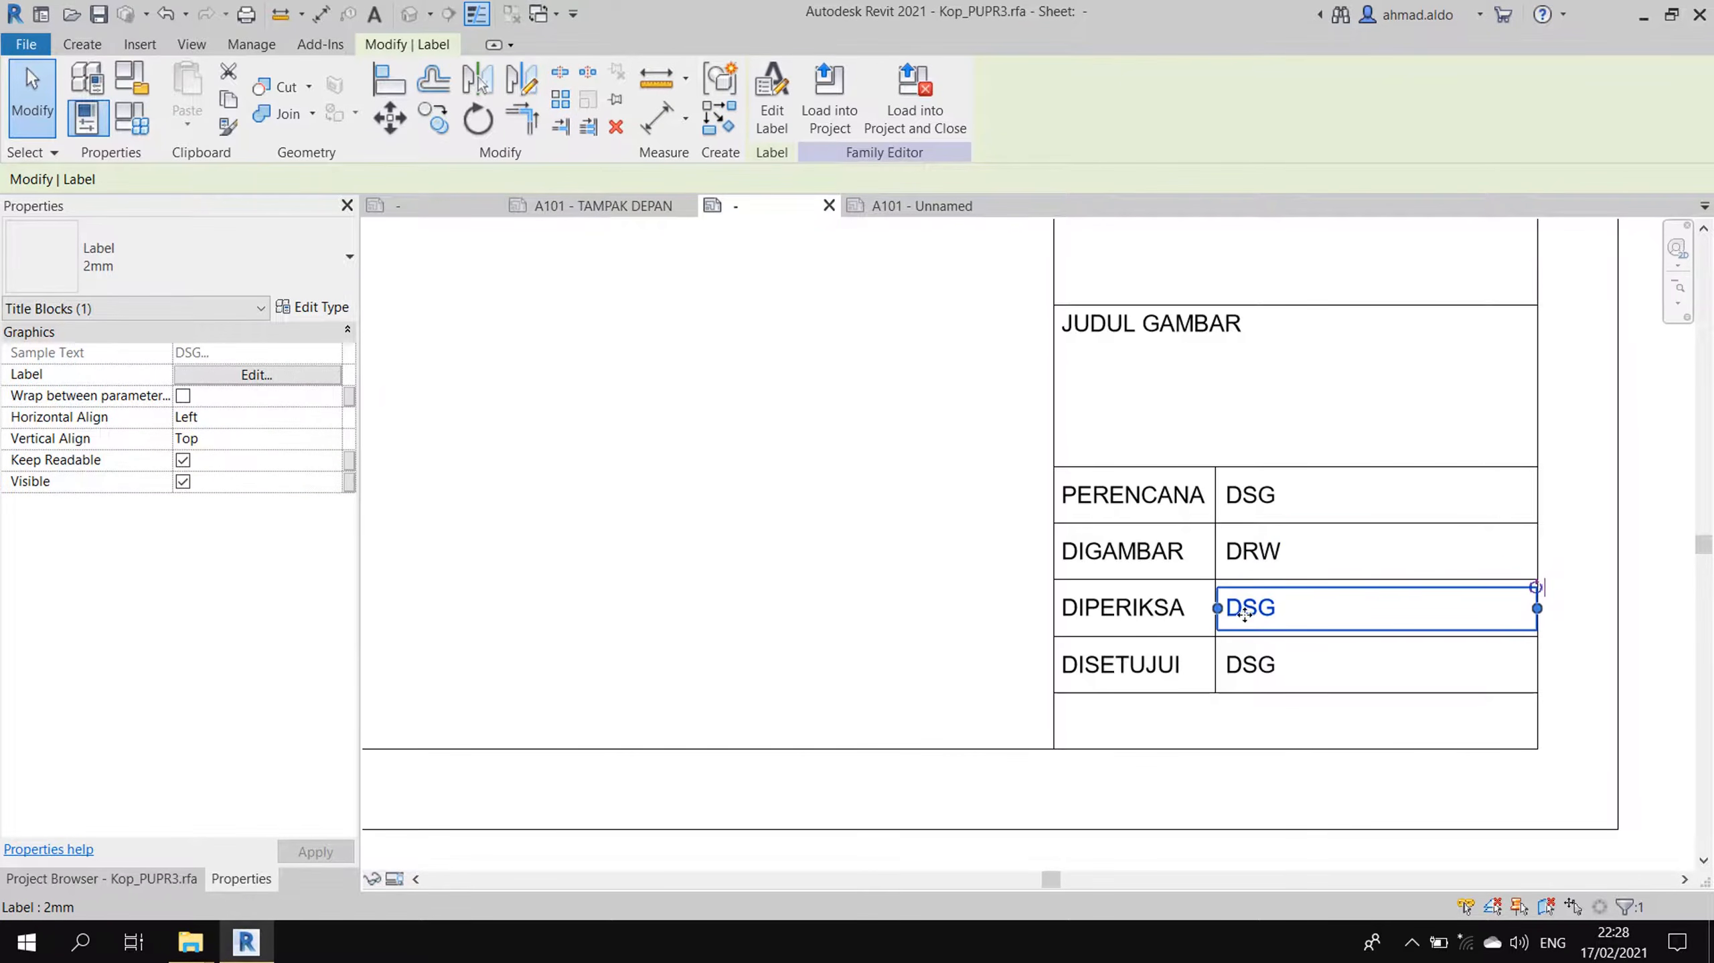
pyautogui.click(771, 101)
pyautogui.click(515, 344)
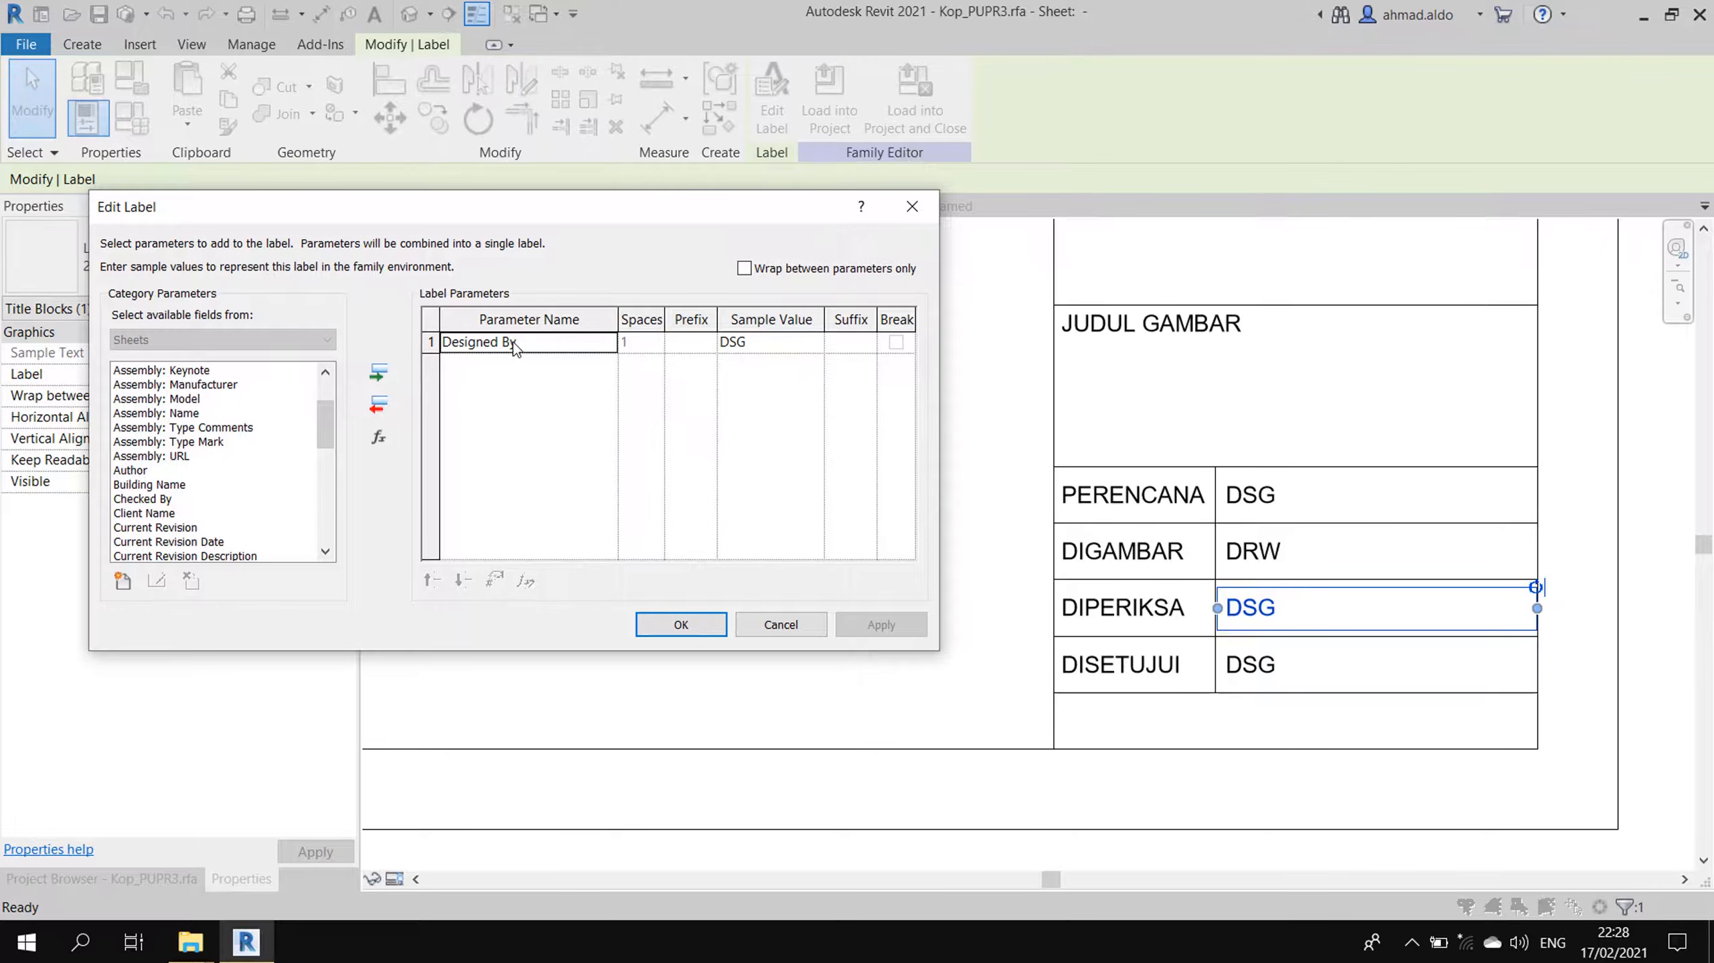
pyautogui.click(379, 405)
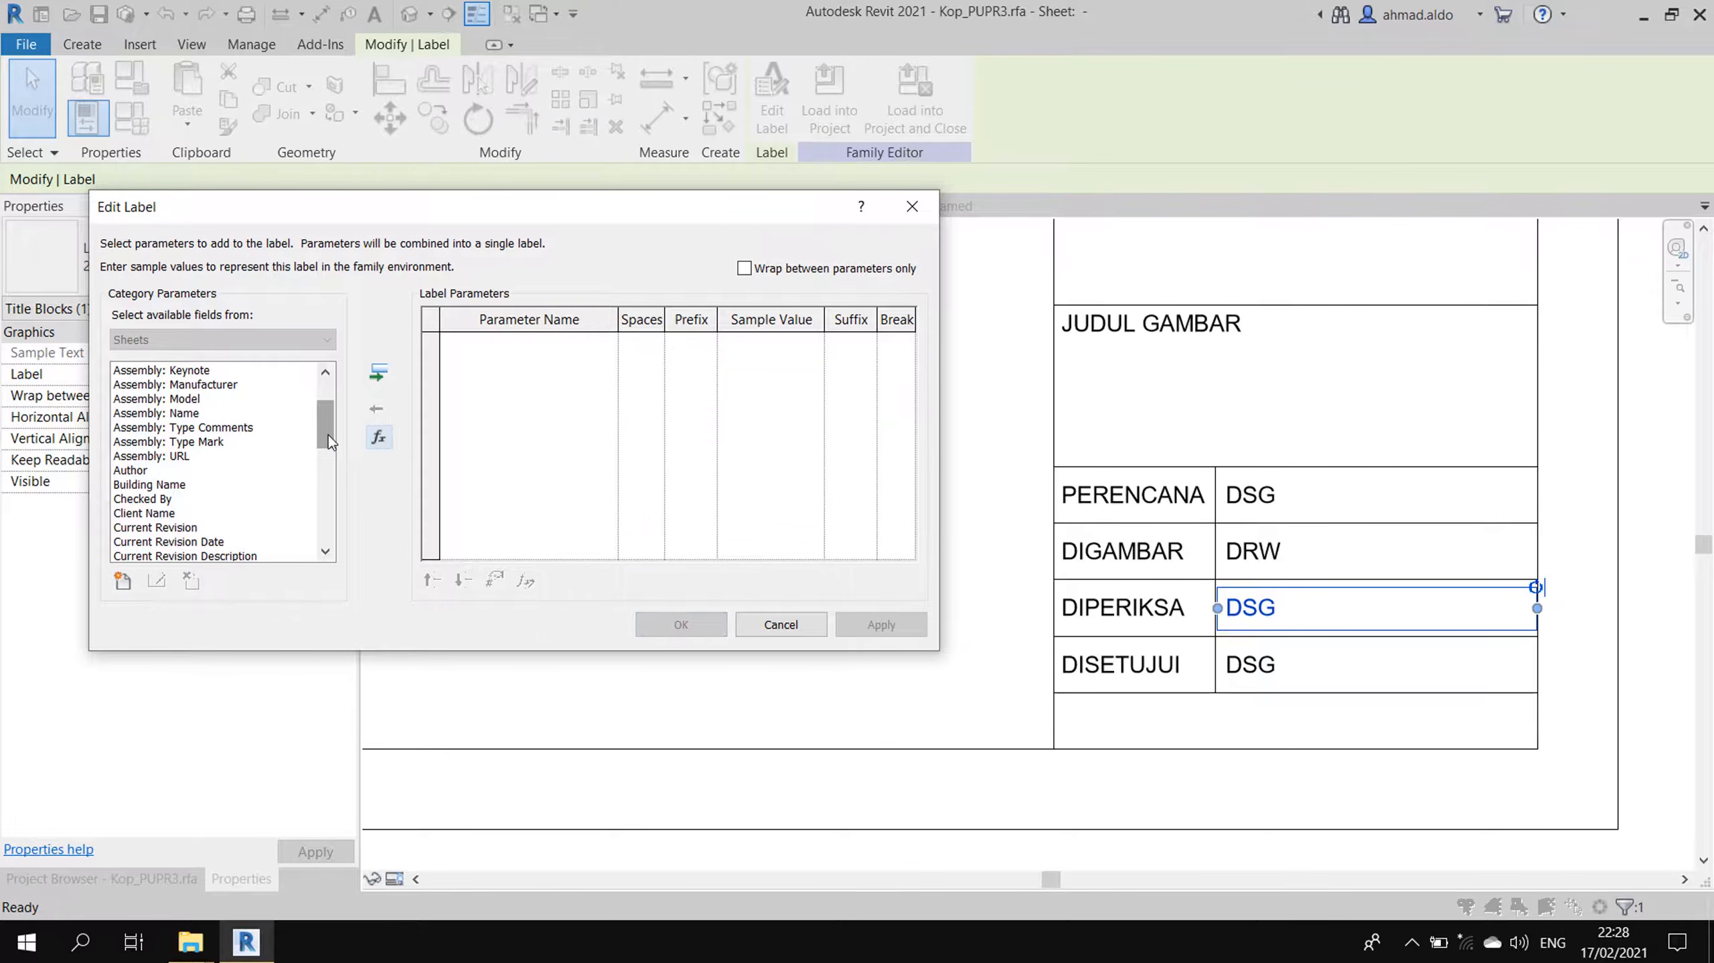
pyautogui.moveTo(325, 442); pyautogui.dragTo(325, 456)
pyautogui.click(145, 443)
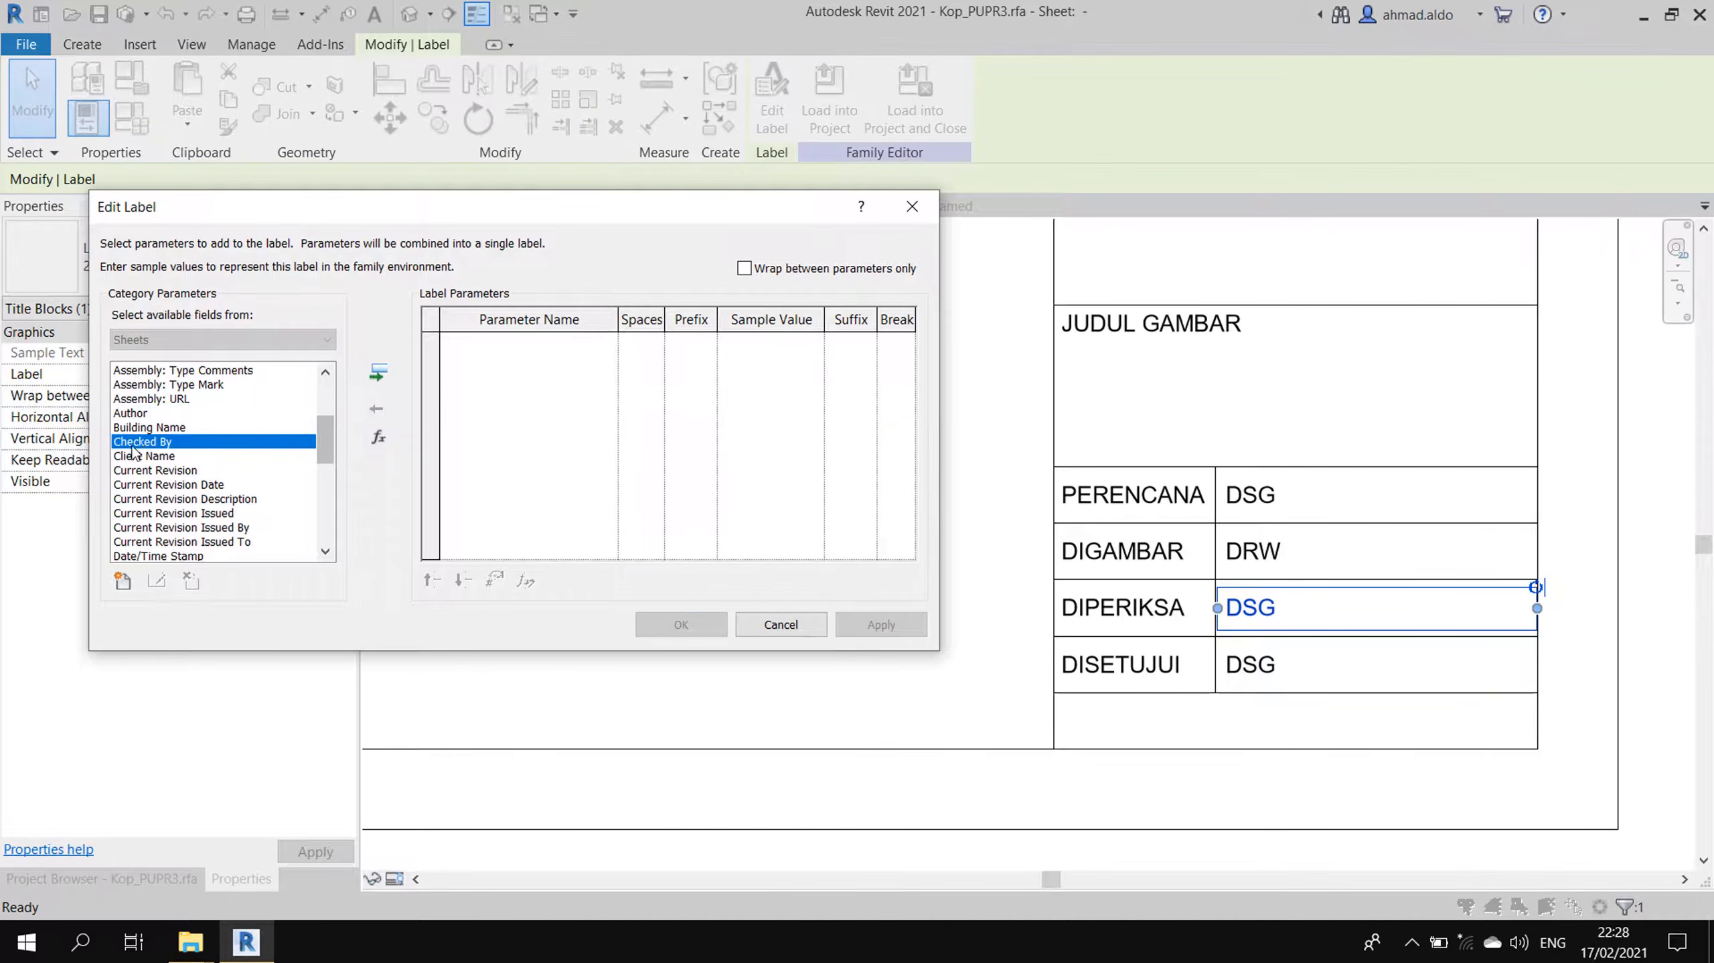
pyautogui.click(378, 371)
pyautogui.click(880, 624)
pyautogui.click(681, 624)
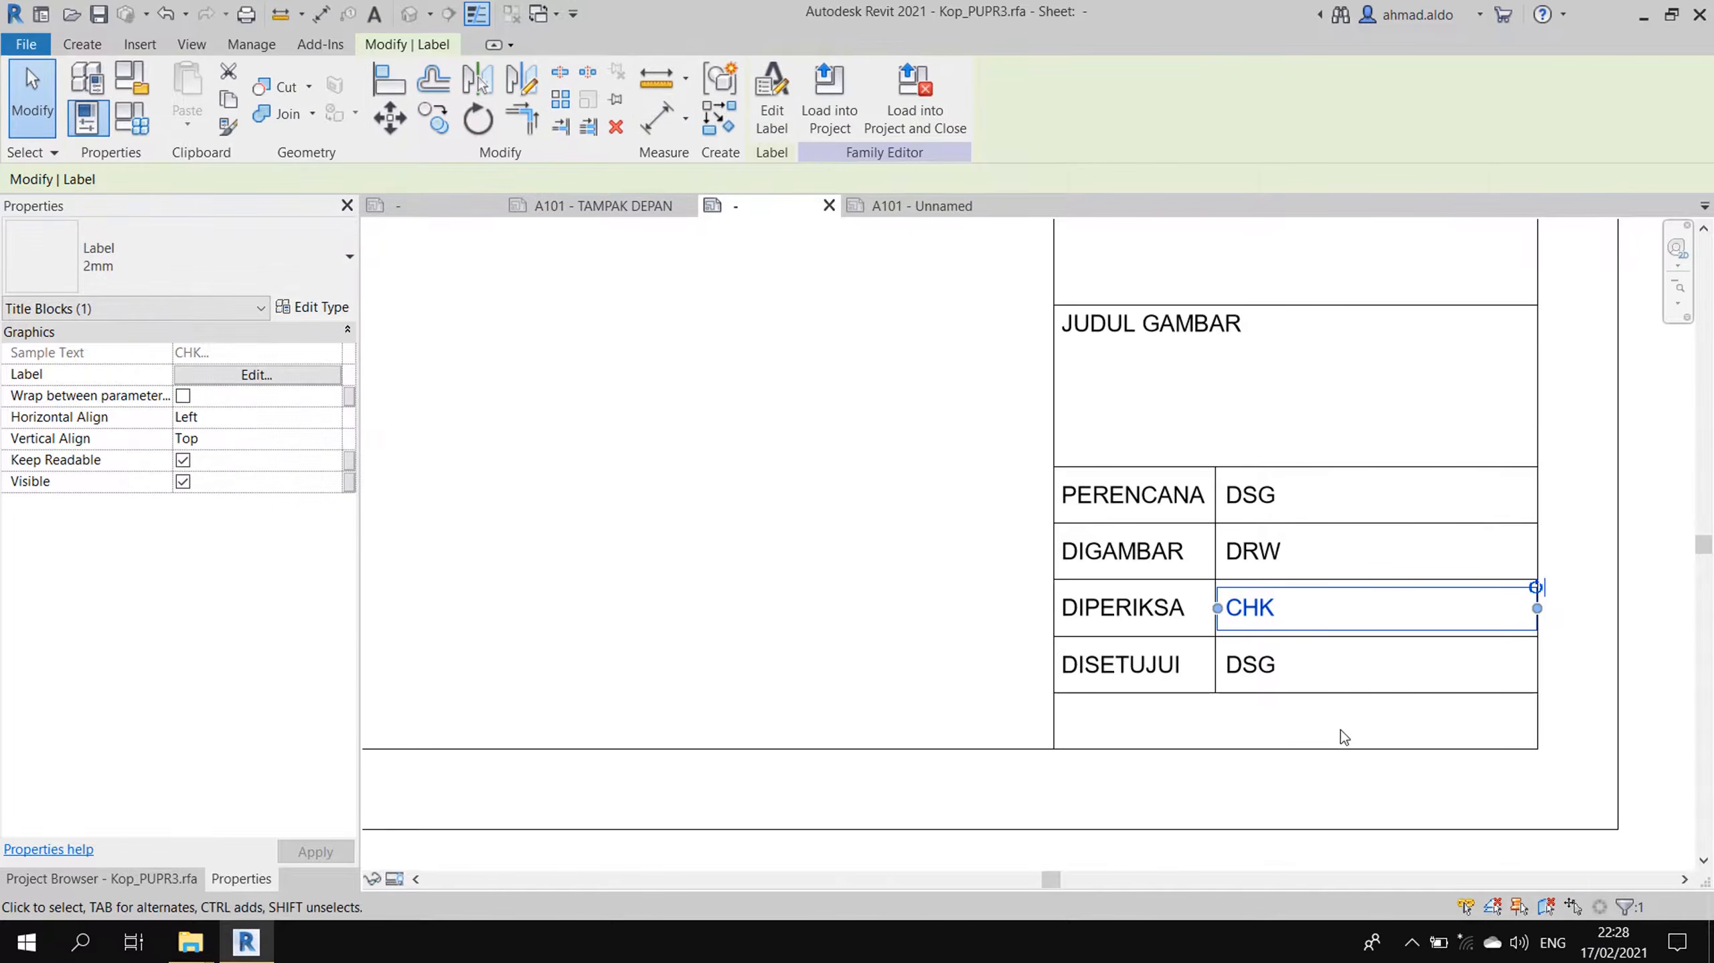
# - Relink the DISETUJUI label to Approved By, then switch to sheet A101 - TAMPAK DEPAN
pyautogui.click(1263, 677)
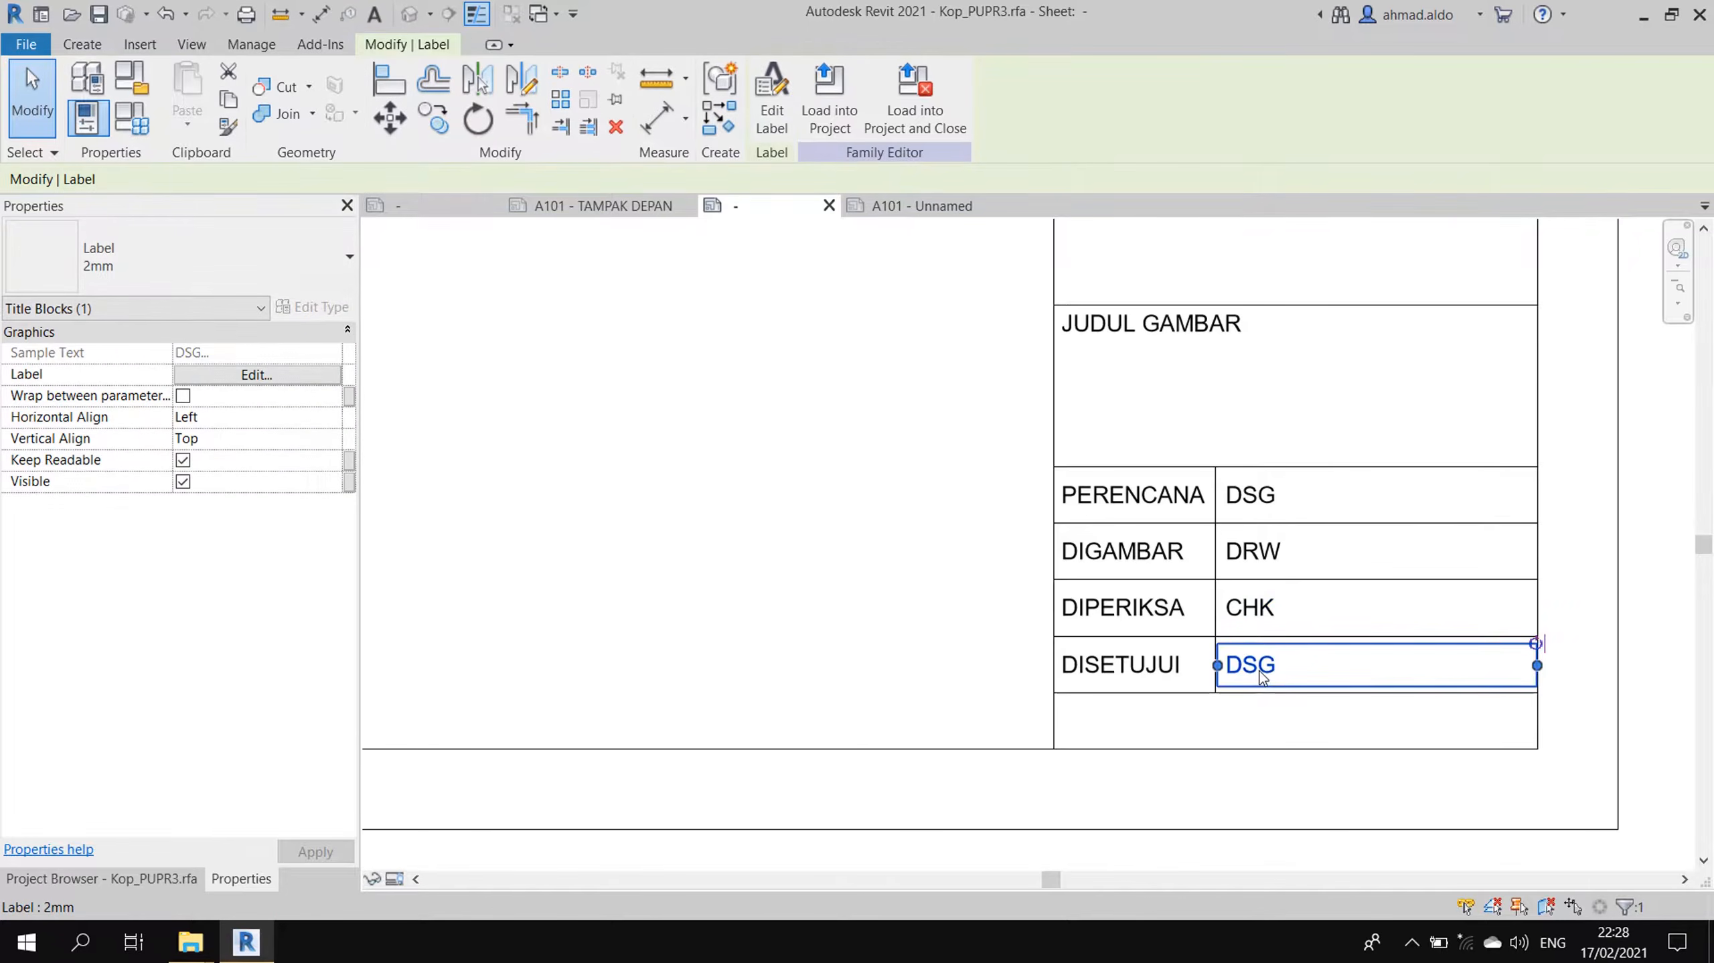
pyautogui.click(772, 101)
pyautogui.click(226, 466)
pyautogui.press('Home')
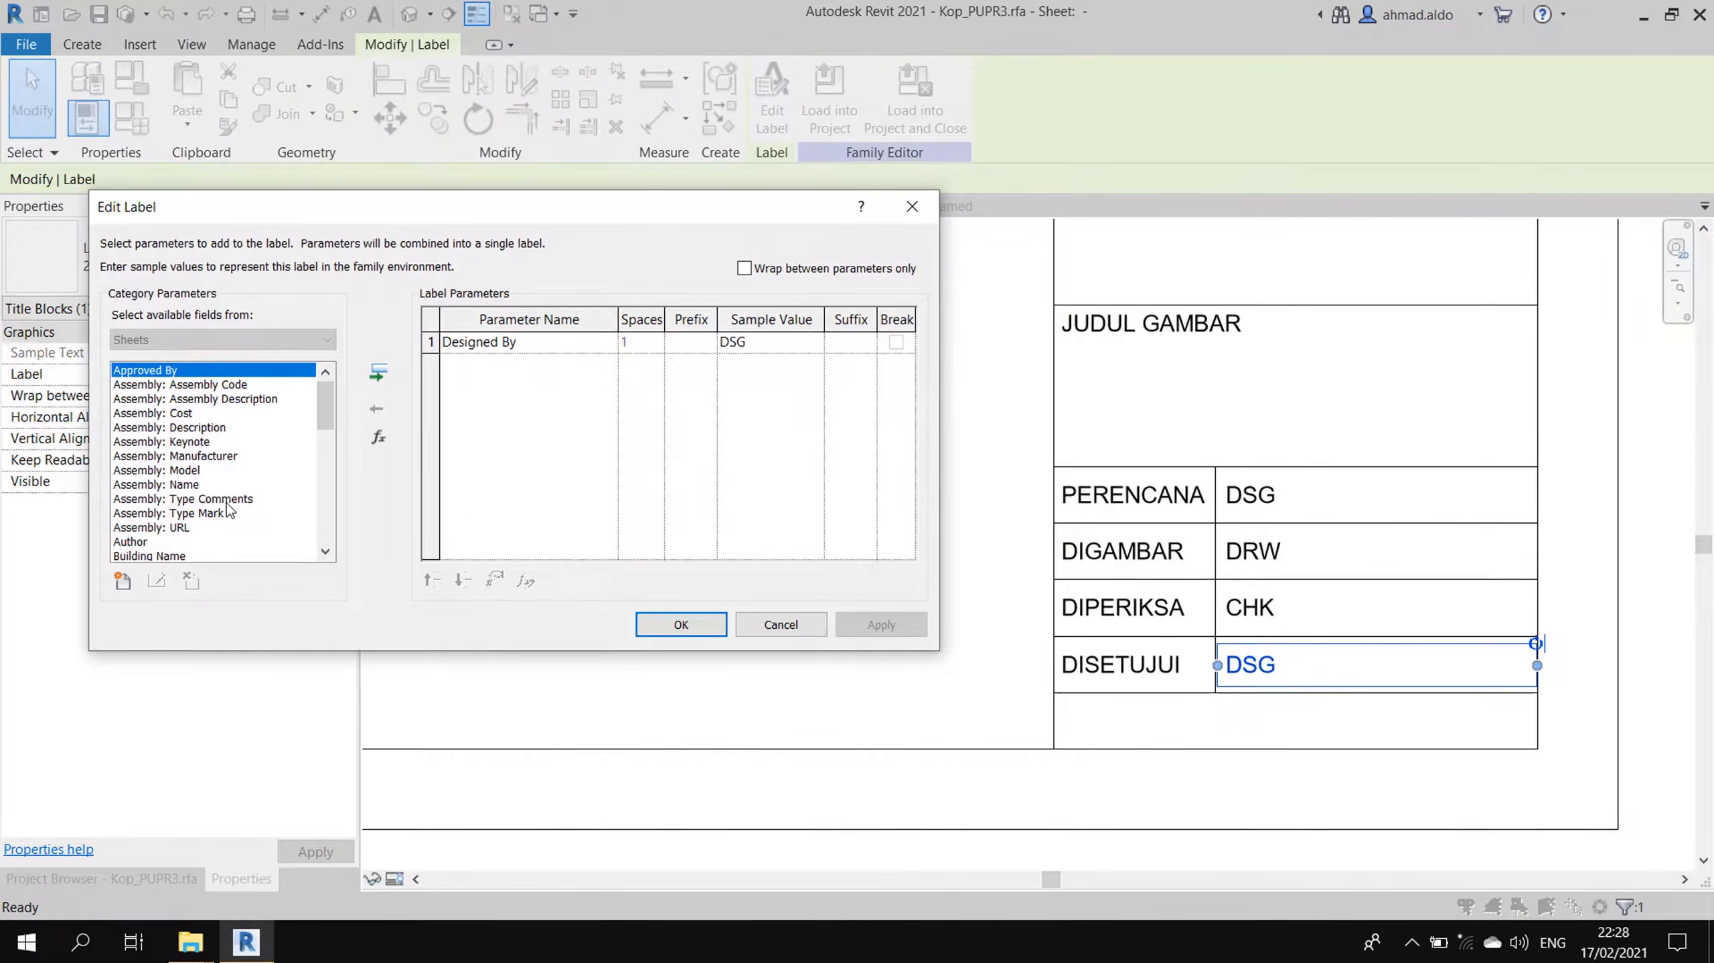
pyautogui.click(379, 372)
pyautogui.click(483, 344)
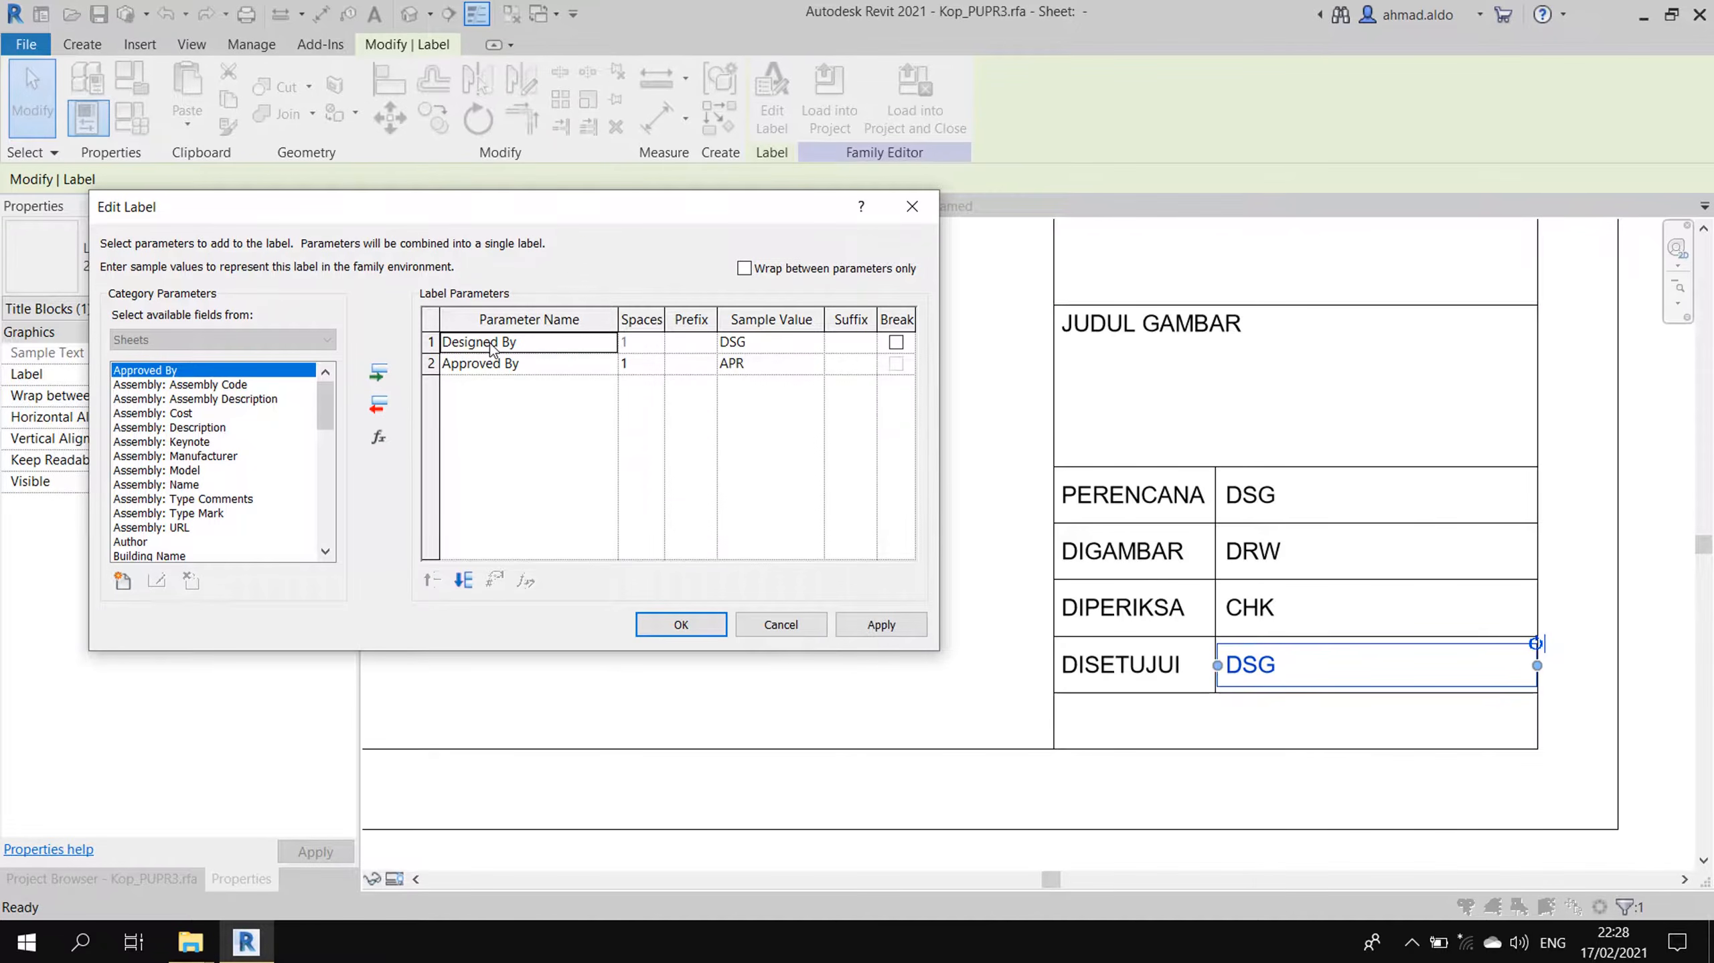
pyautogui.click(378, 405)
pyautogui.click(882, 624)
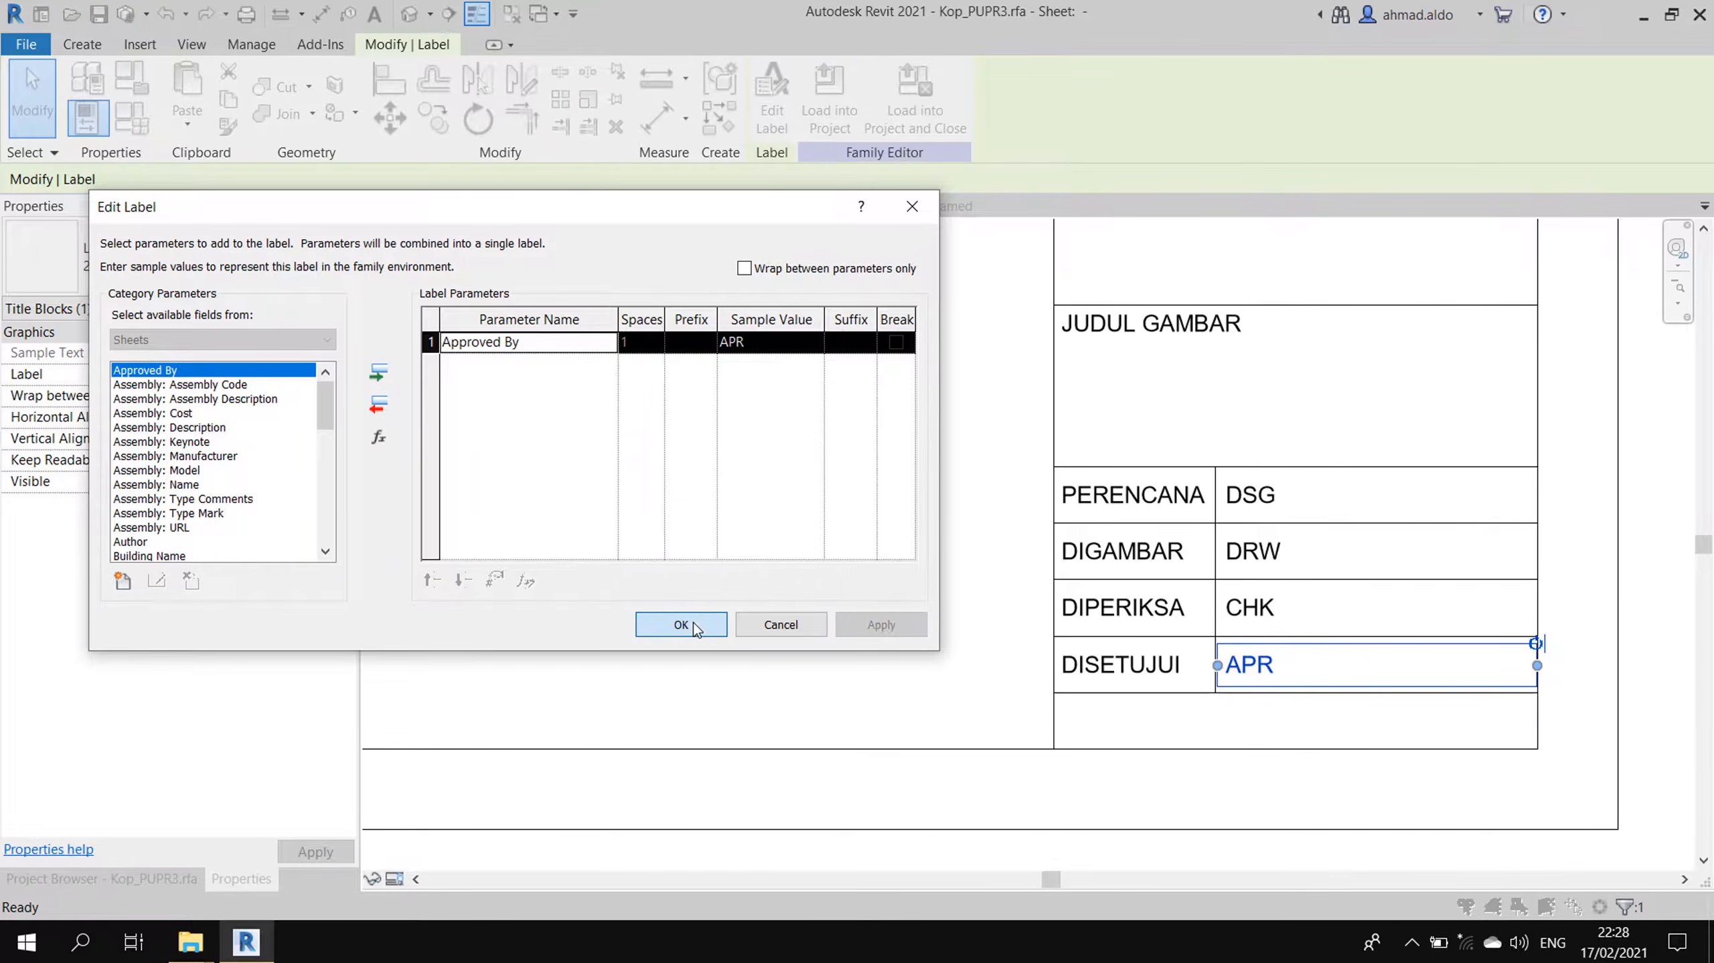
pyautogui.click(681, 624)
pyautogui.press('Escape')
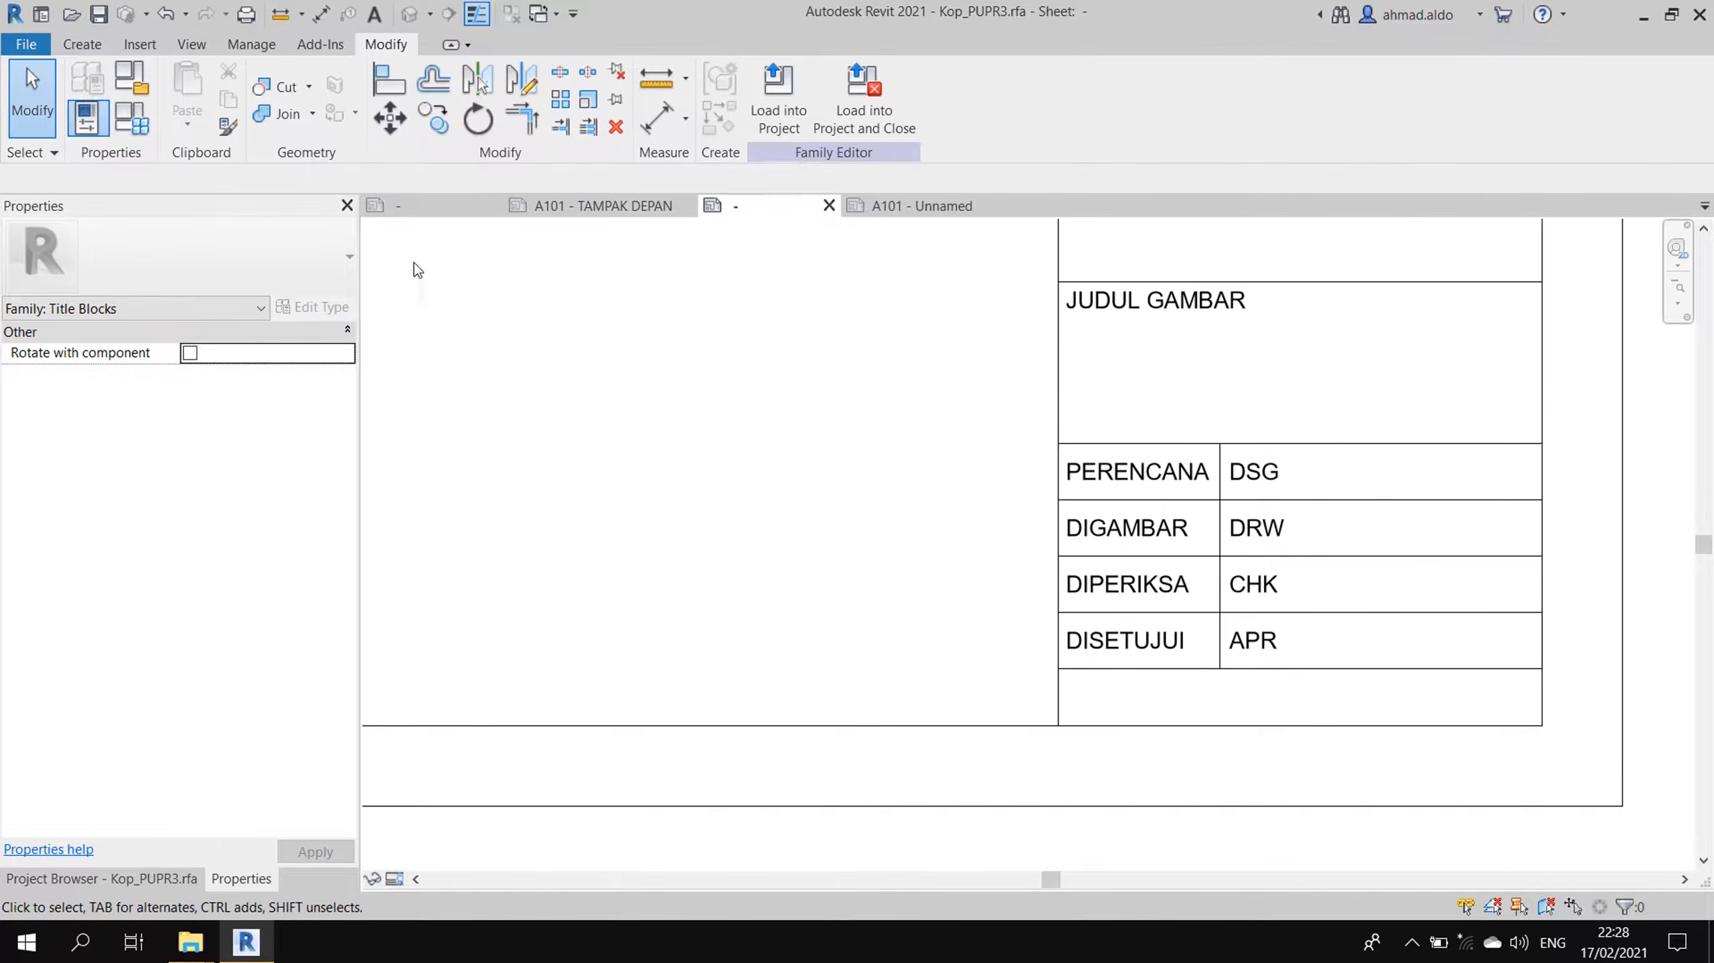
pyautogui.click(580, 210)
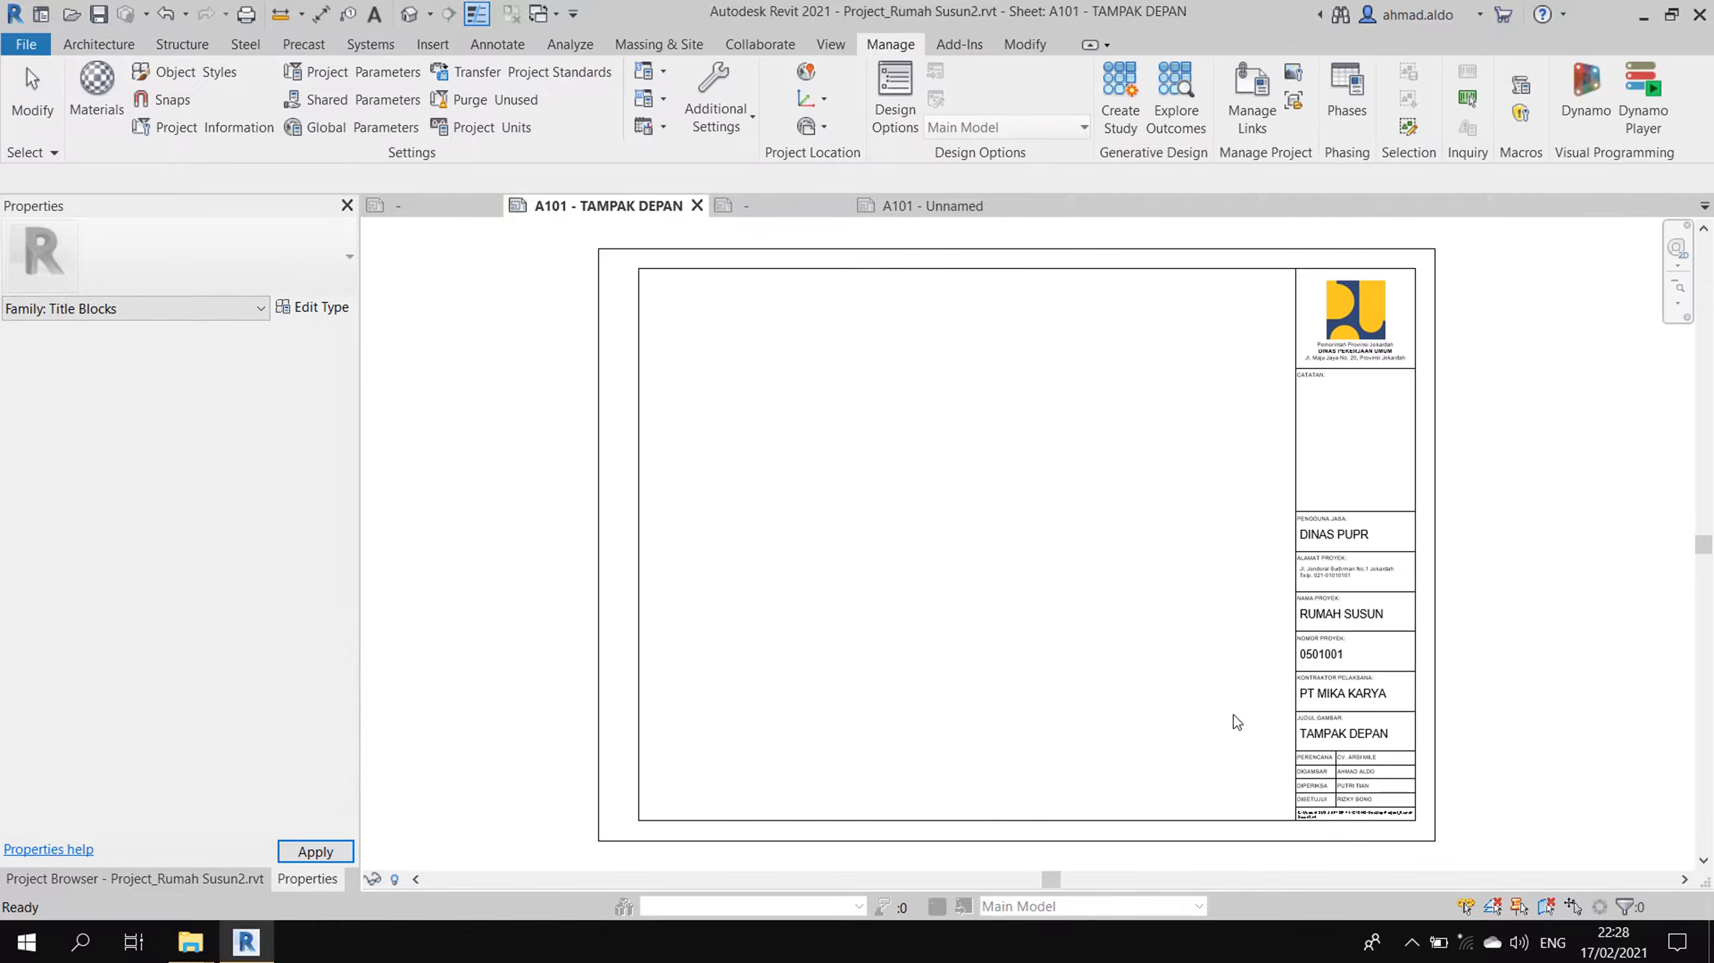
# - Zoom into the TAMPAK DEPAN title block to check the names, then return to Kop_PUPR3.rfa
pyautogui.scroll(5, 1233, 716)
pyautogui.scroll(3, 1243, 785)
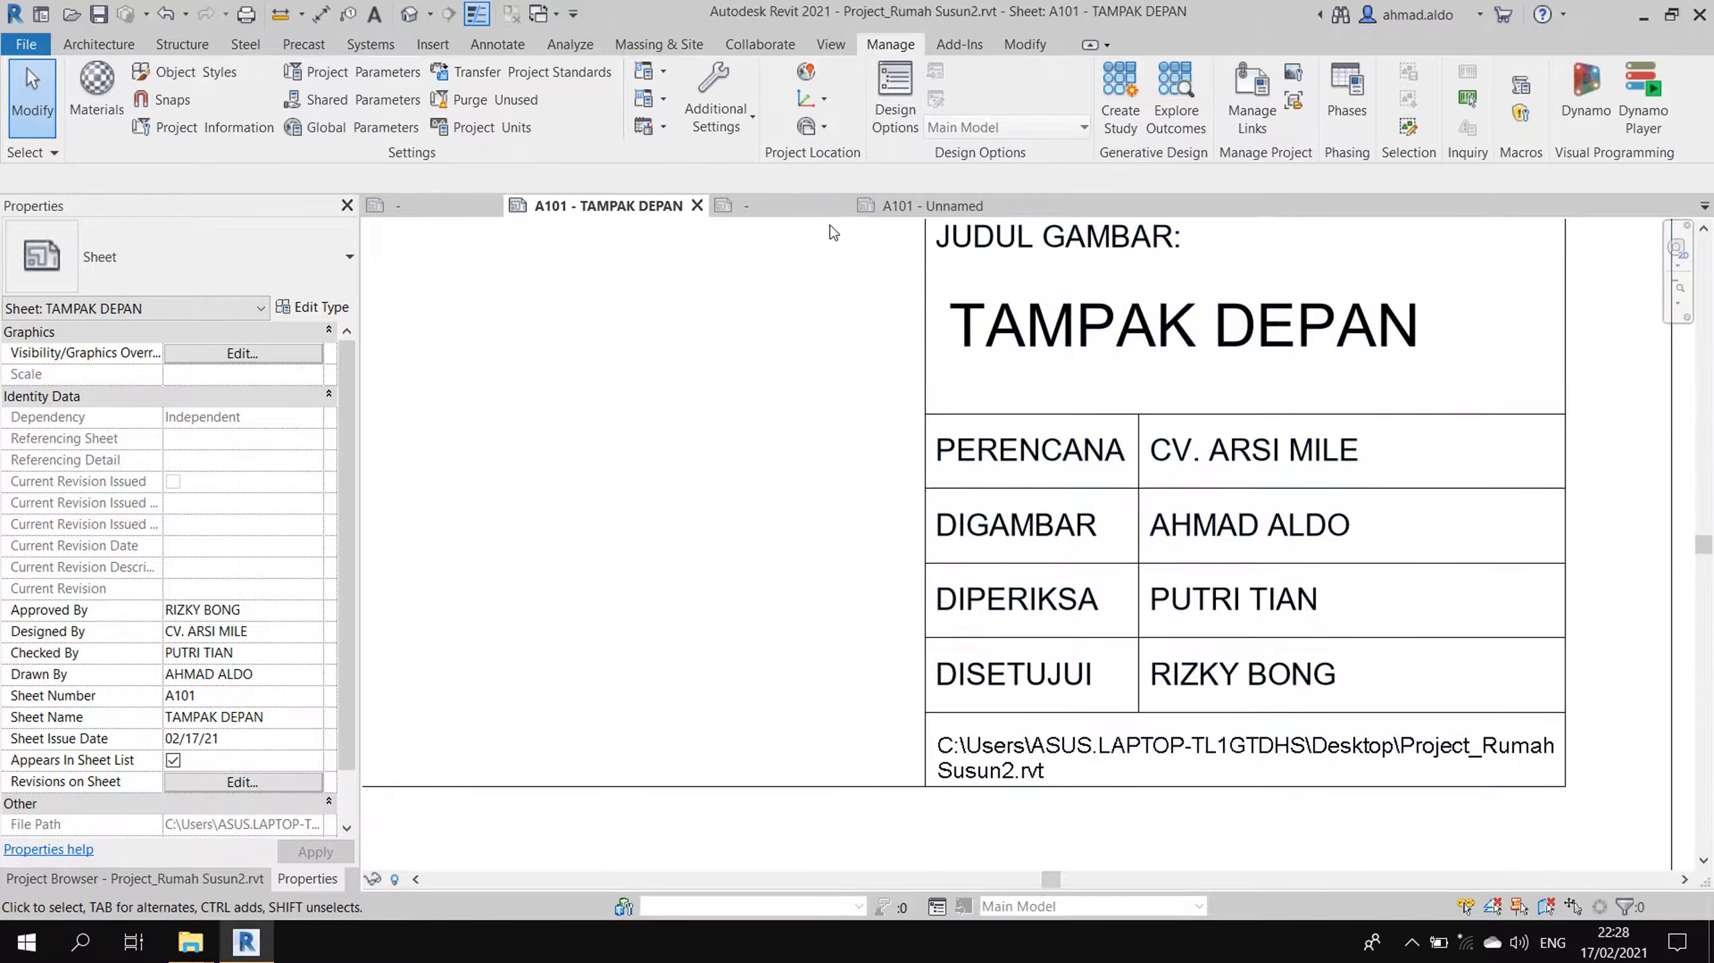
pyautogui.click(806, 209)
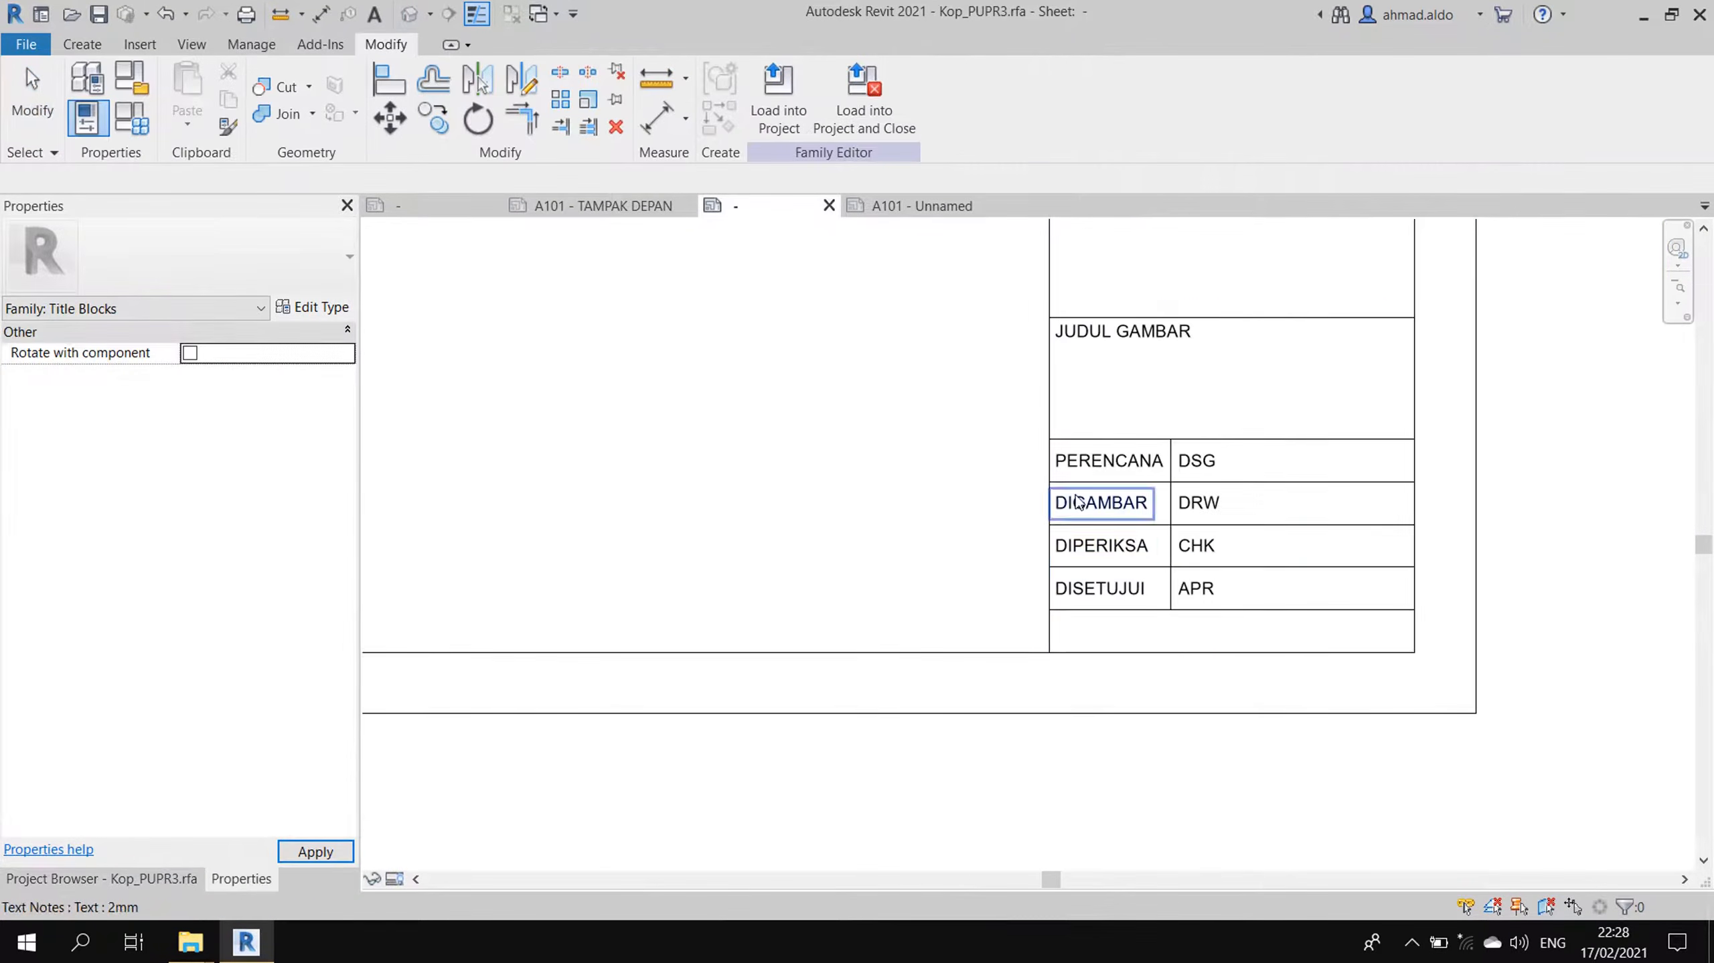
# - Start a new label and create a duplicate 1.5mm label type with 1.5 mm text size
pyautogui.scroll(1, 1173, 665)
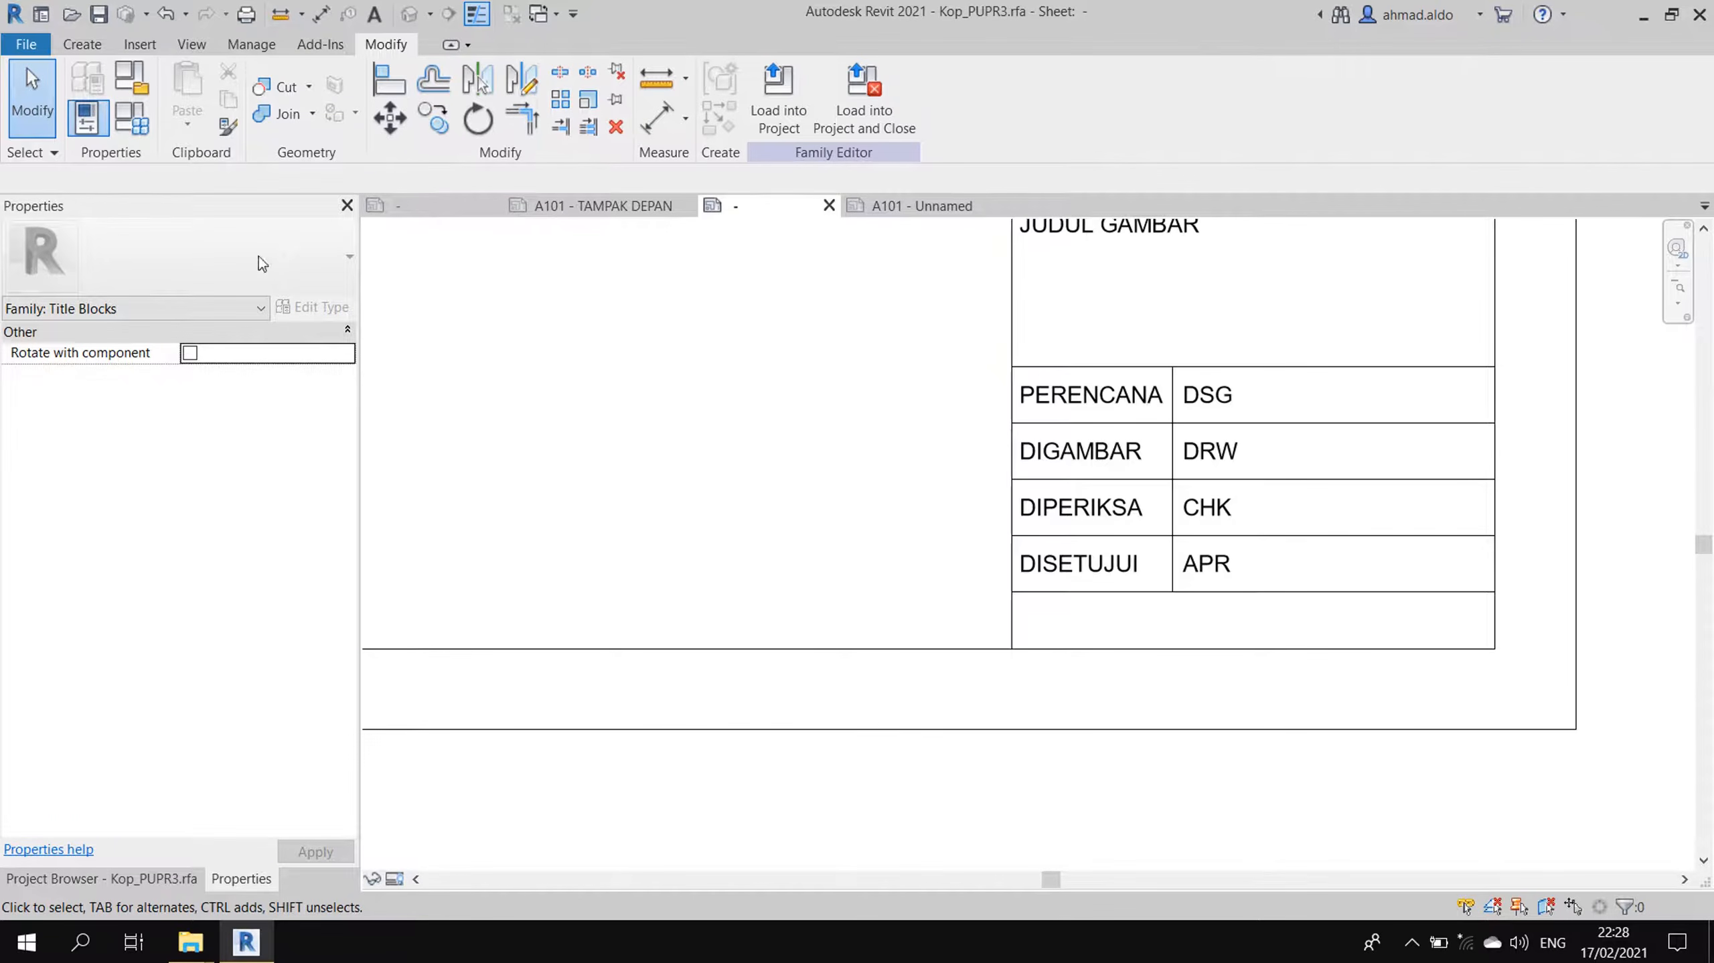
pyautogui.click(95, 43)
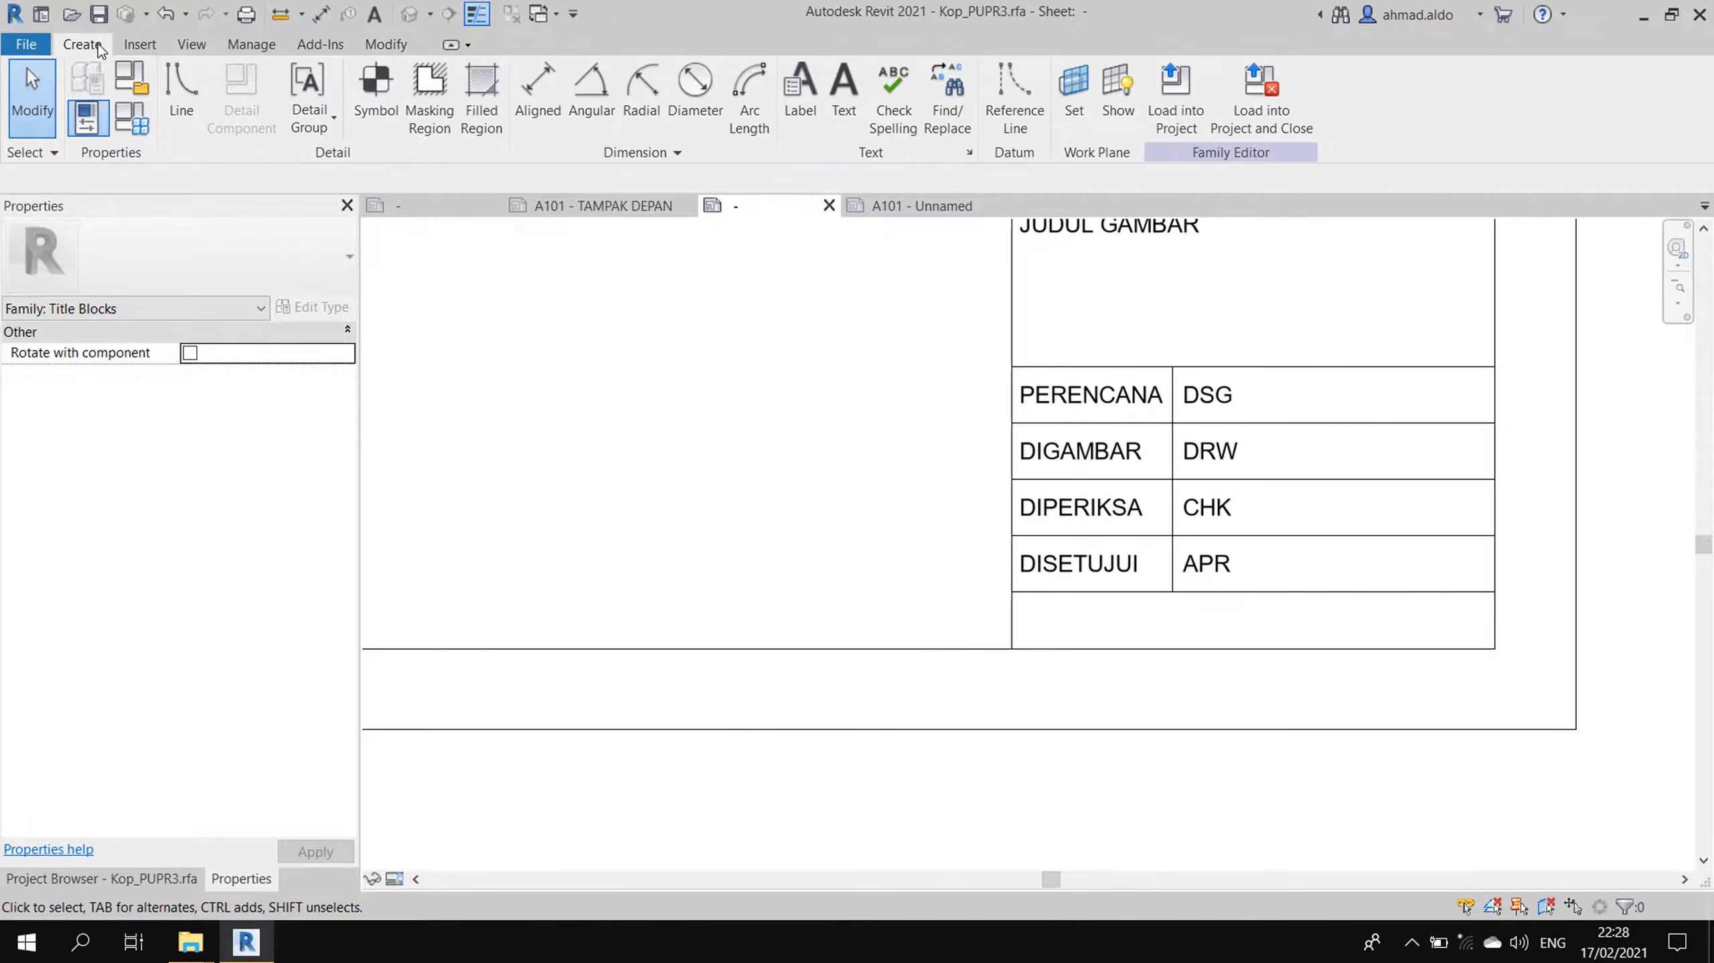
pyautogui.click(801, 88)
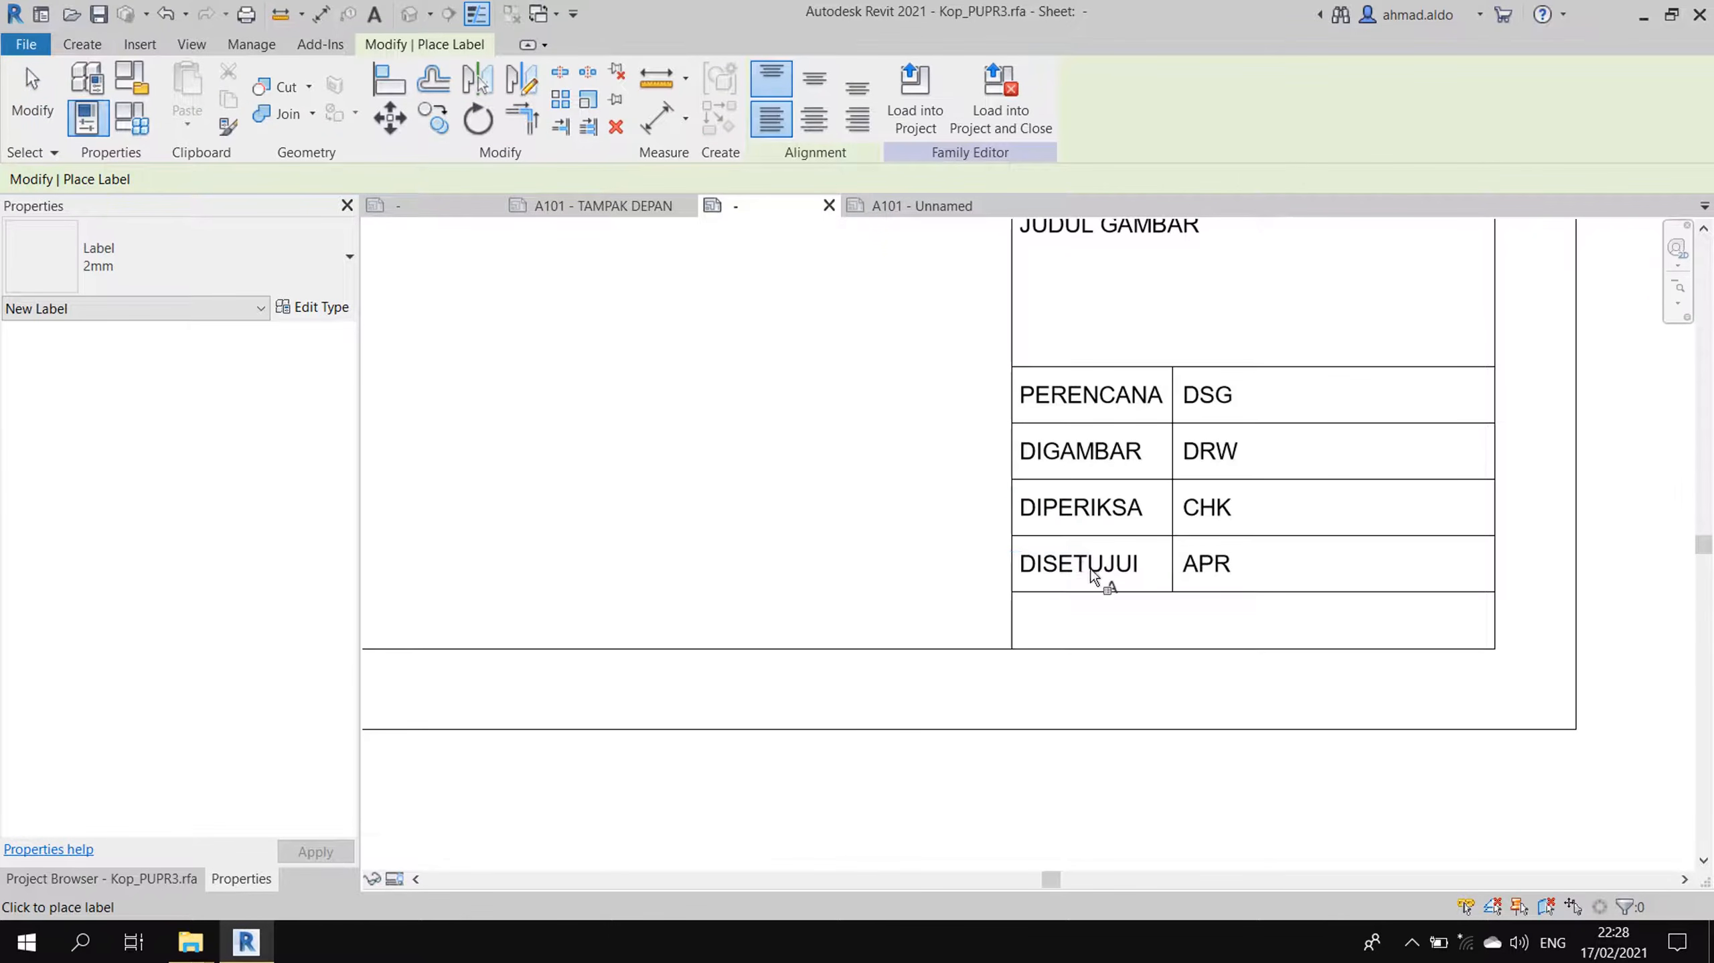
pyautogui.click(318, 307)
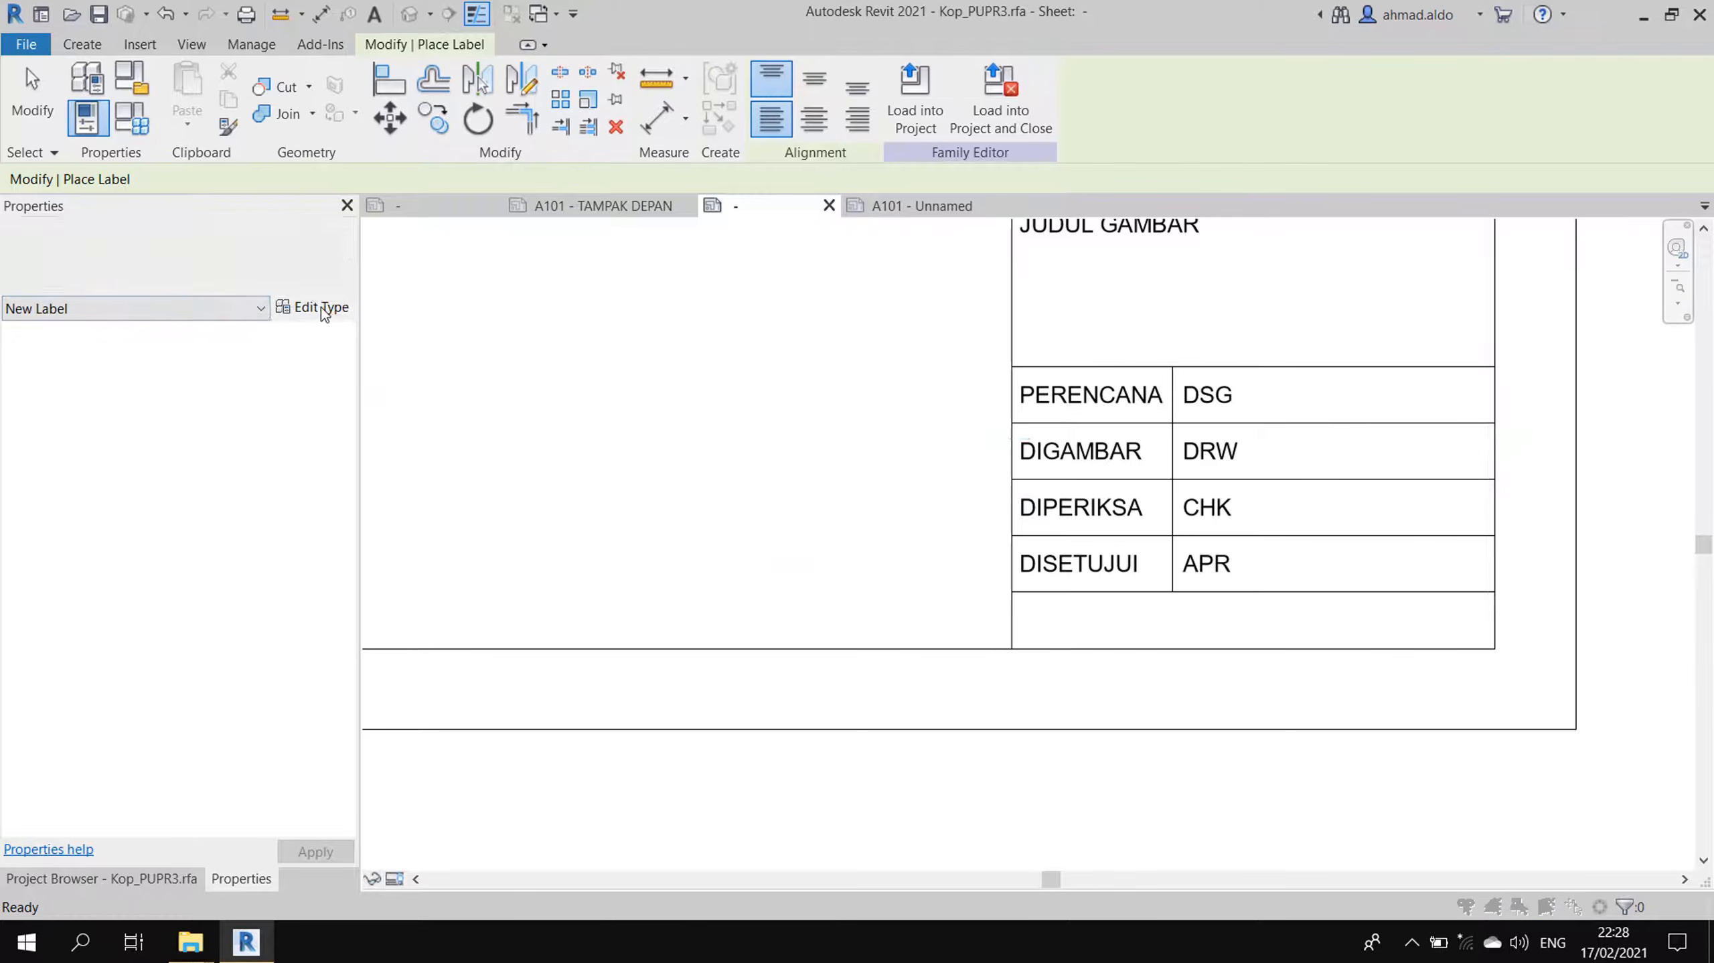
pyautogui.click(959, 423)
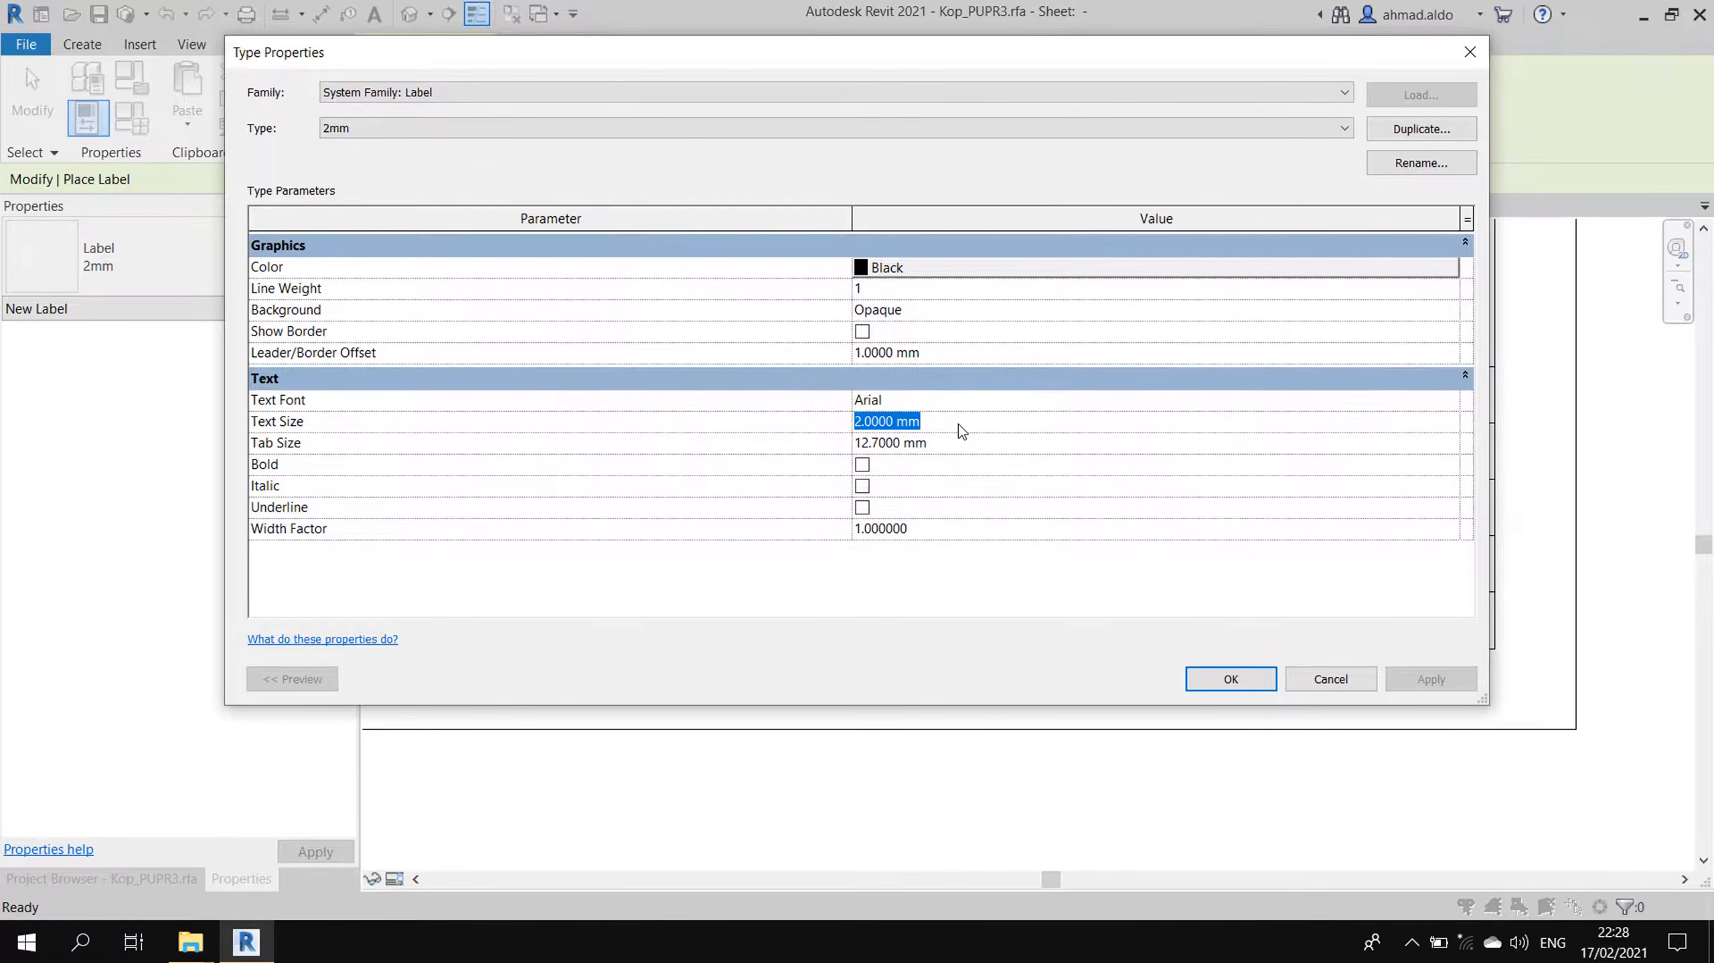
pyautogui.click(1390, 135)
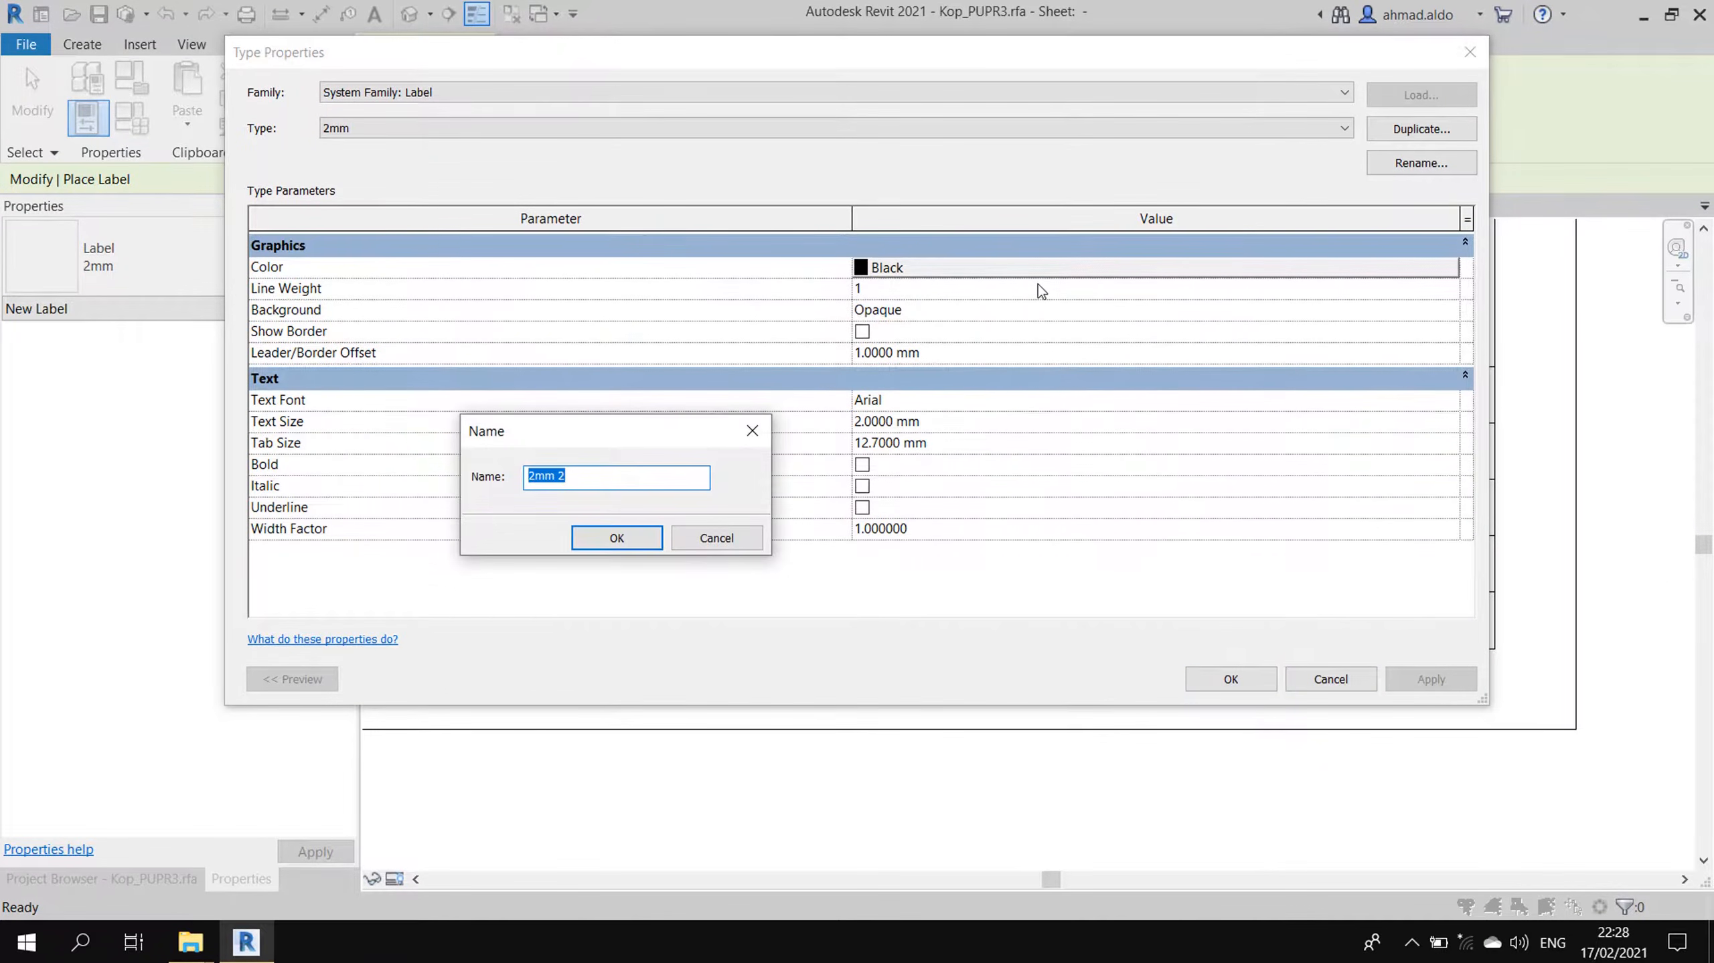
pyautogui.write('1.5mm')
pyautogui.click(616, 538)
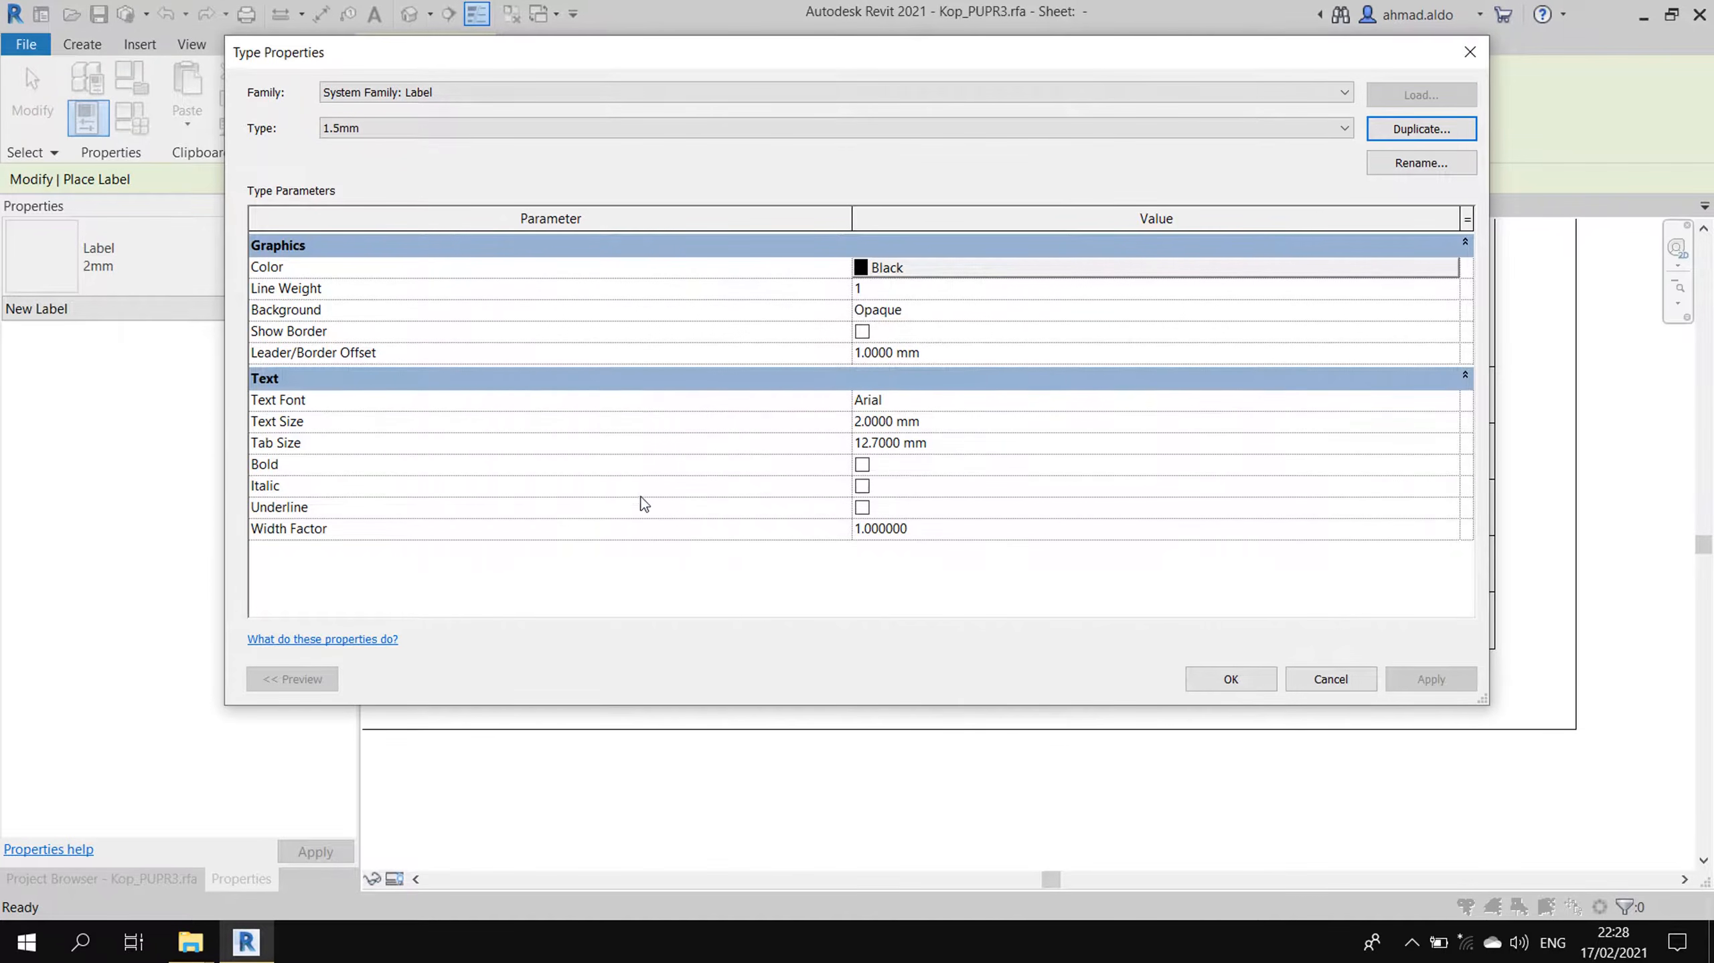
pyautogui.click(961, 422)
pyautogui.write('1.')
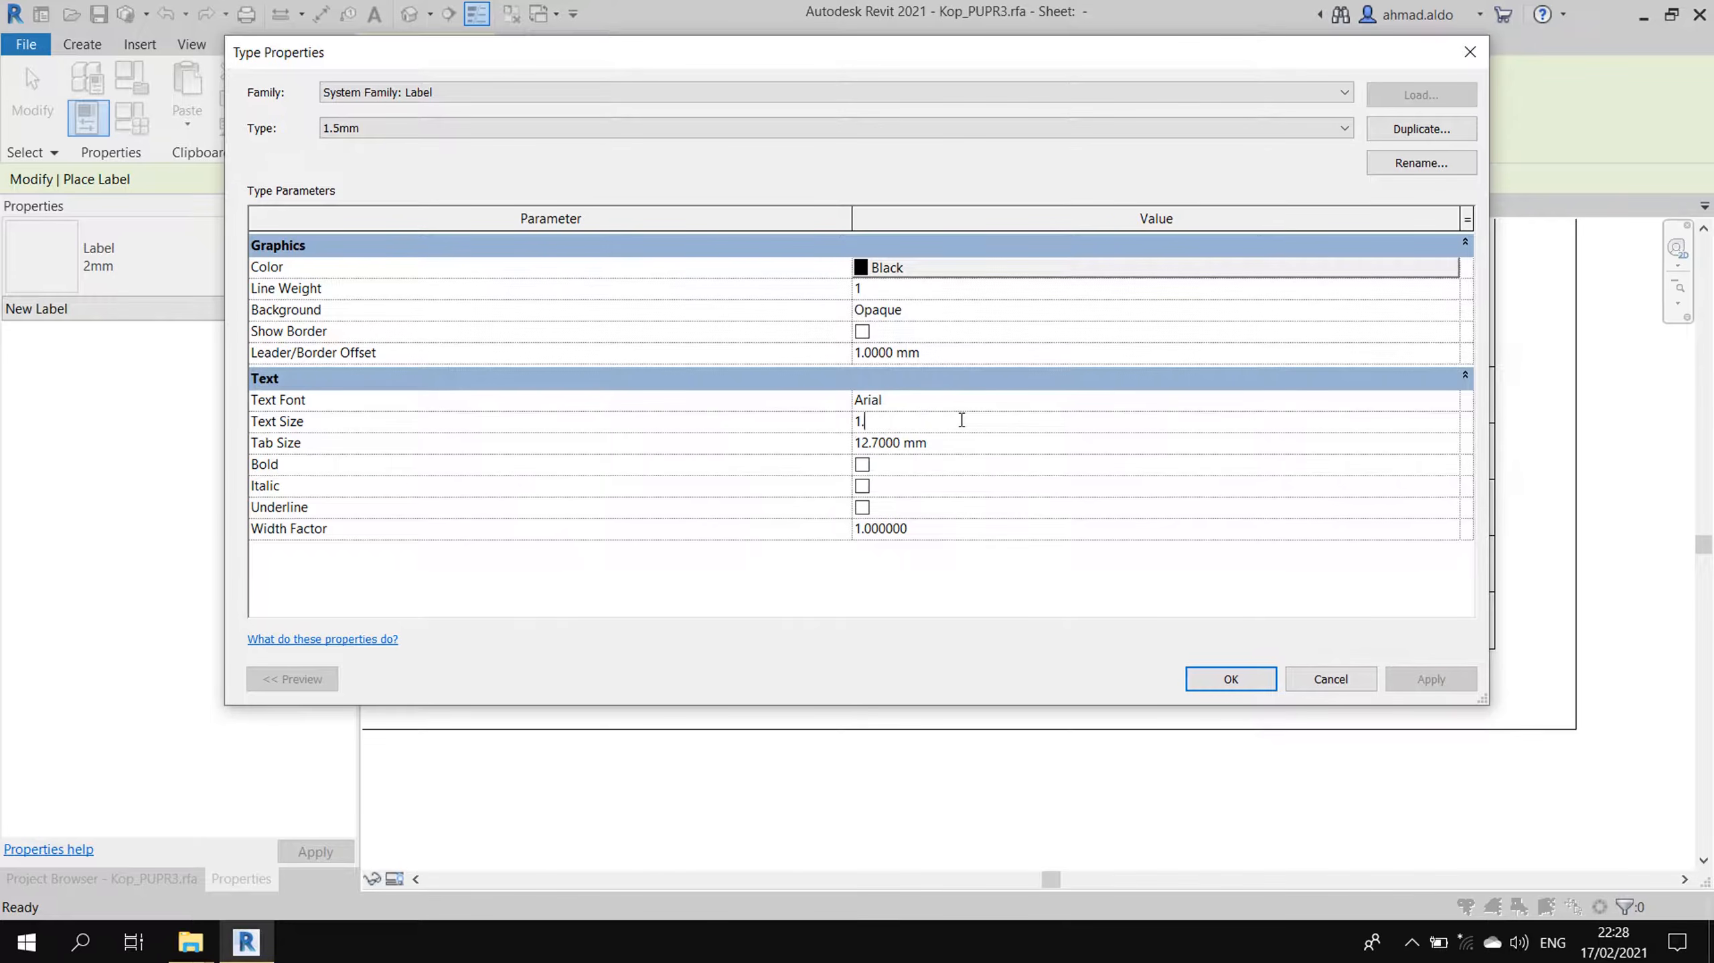
pyautogui.click(1231, 678)
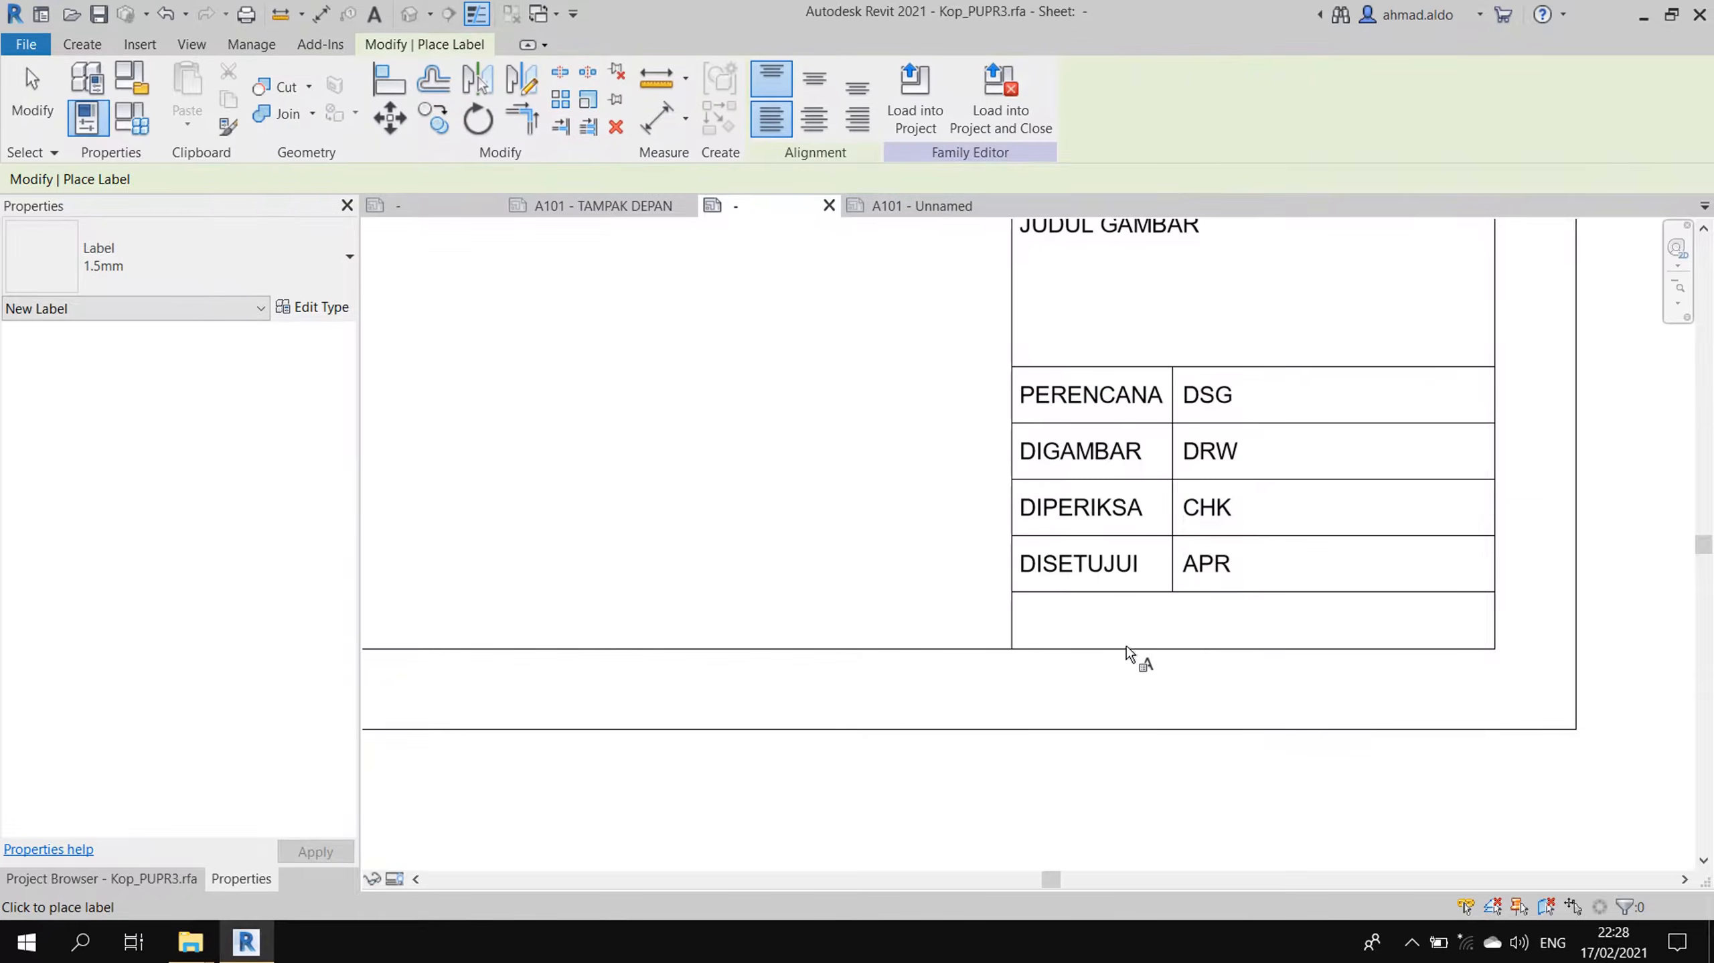
# - Place a label in the empty bottom row showing the File Path parameter
pyautogui.click(1024, 610)
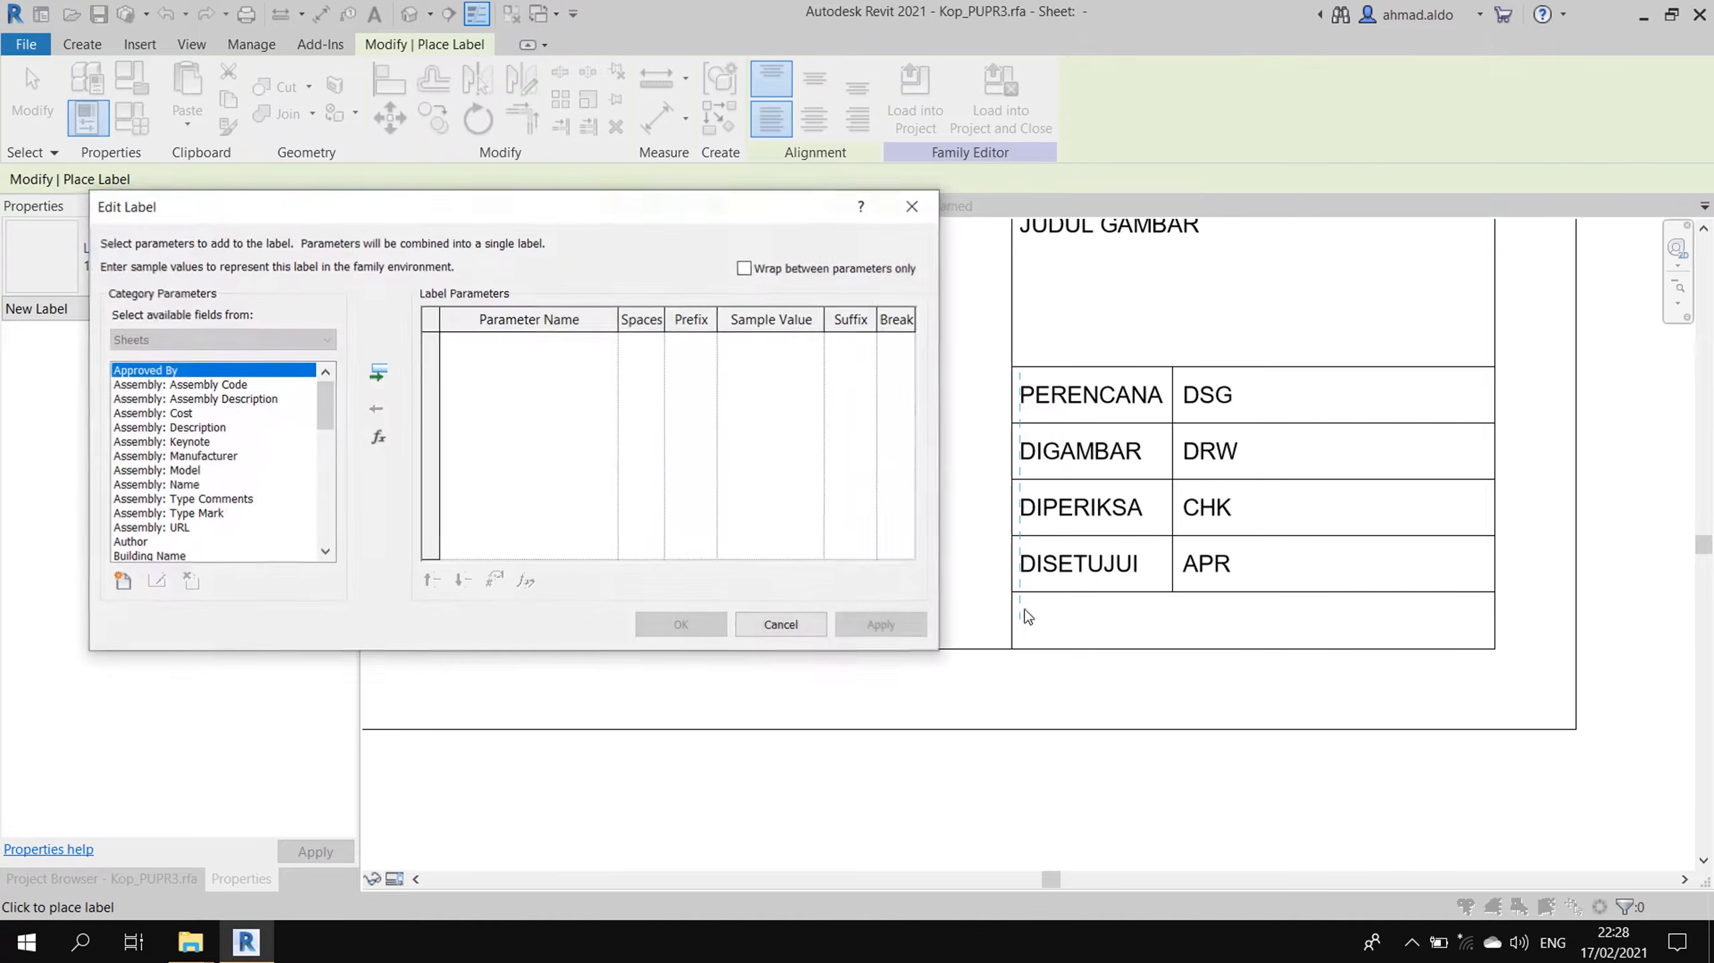
pyautogui.click(205, 447)
pyautogui.moveTo(327, 437); pyautogui.dragTo(331, 495)
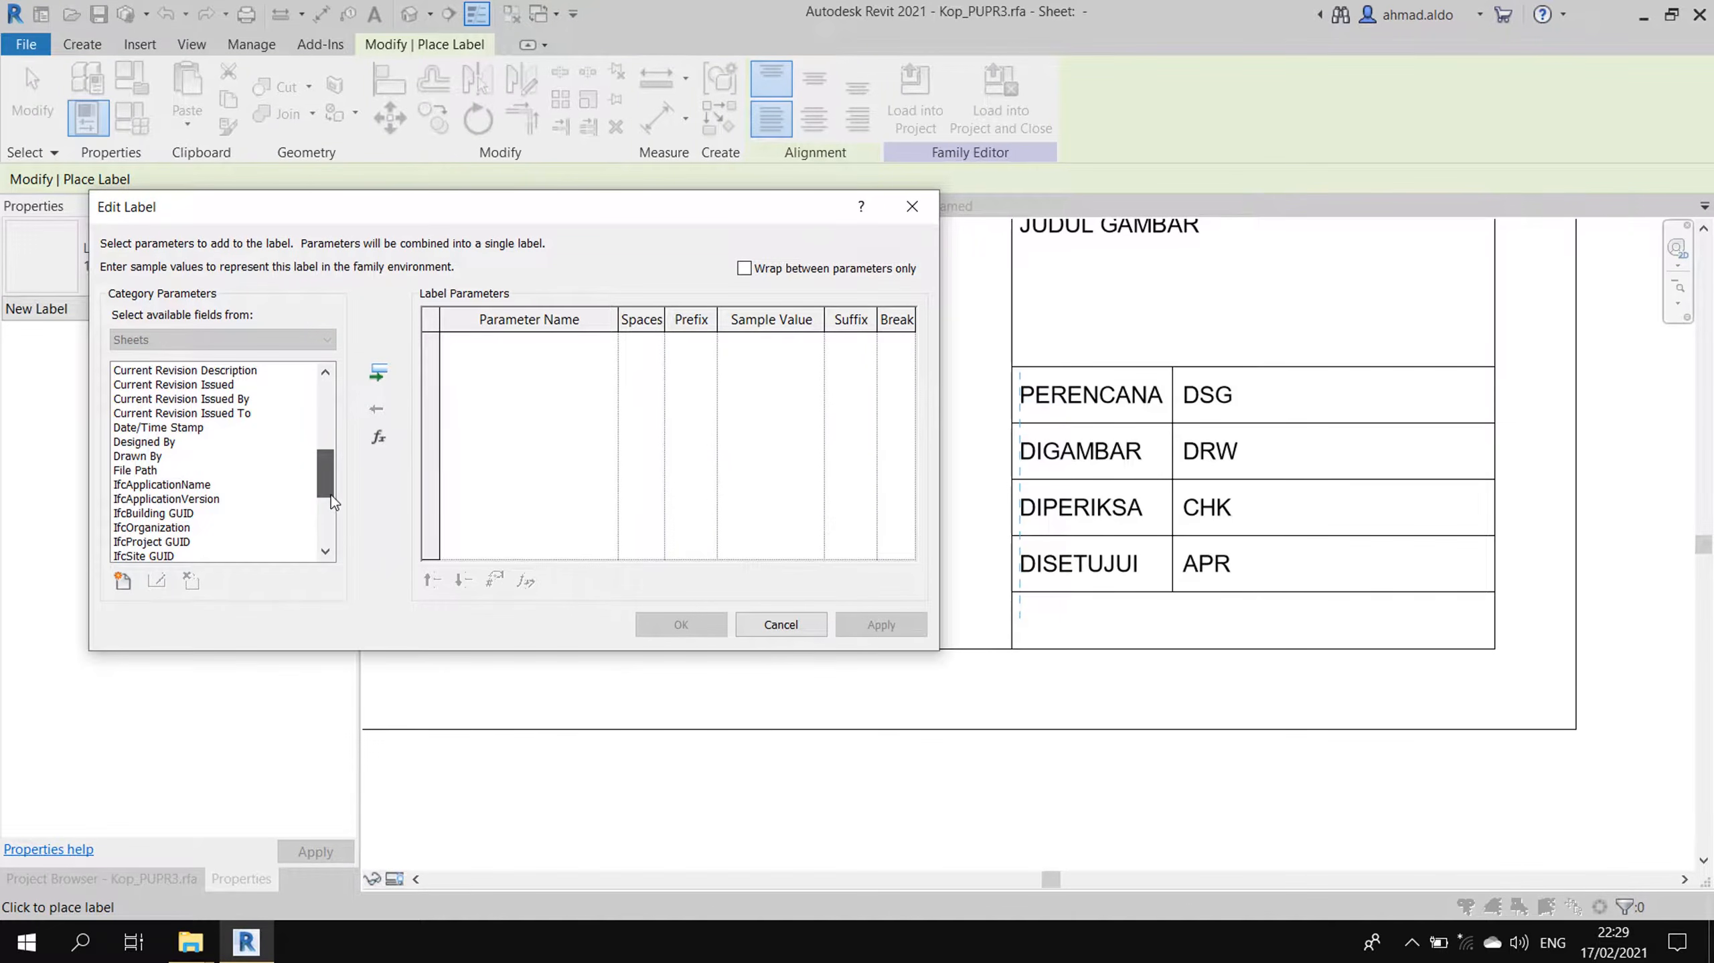
pyautogui.click(171, 470)
pyautogui.click(378, 371)
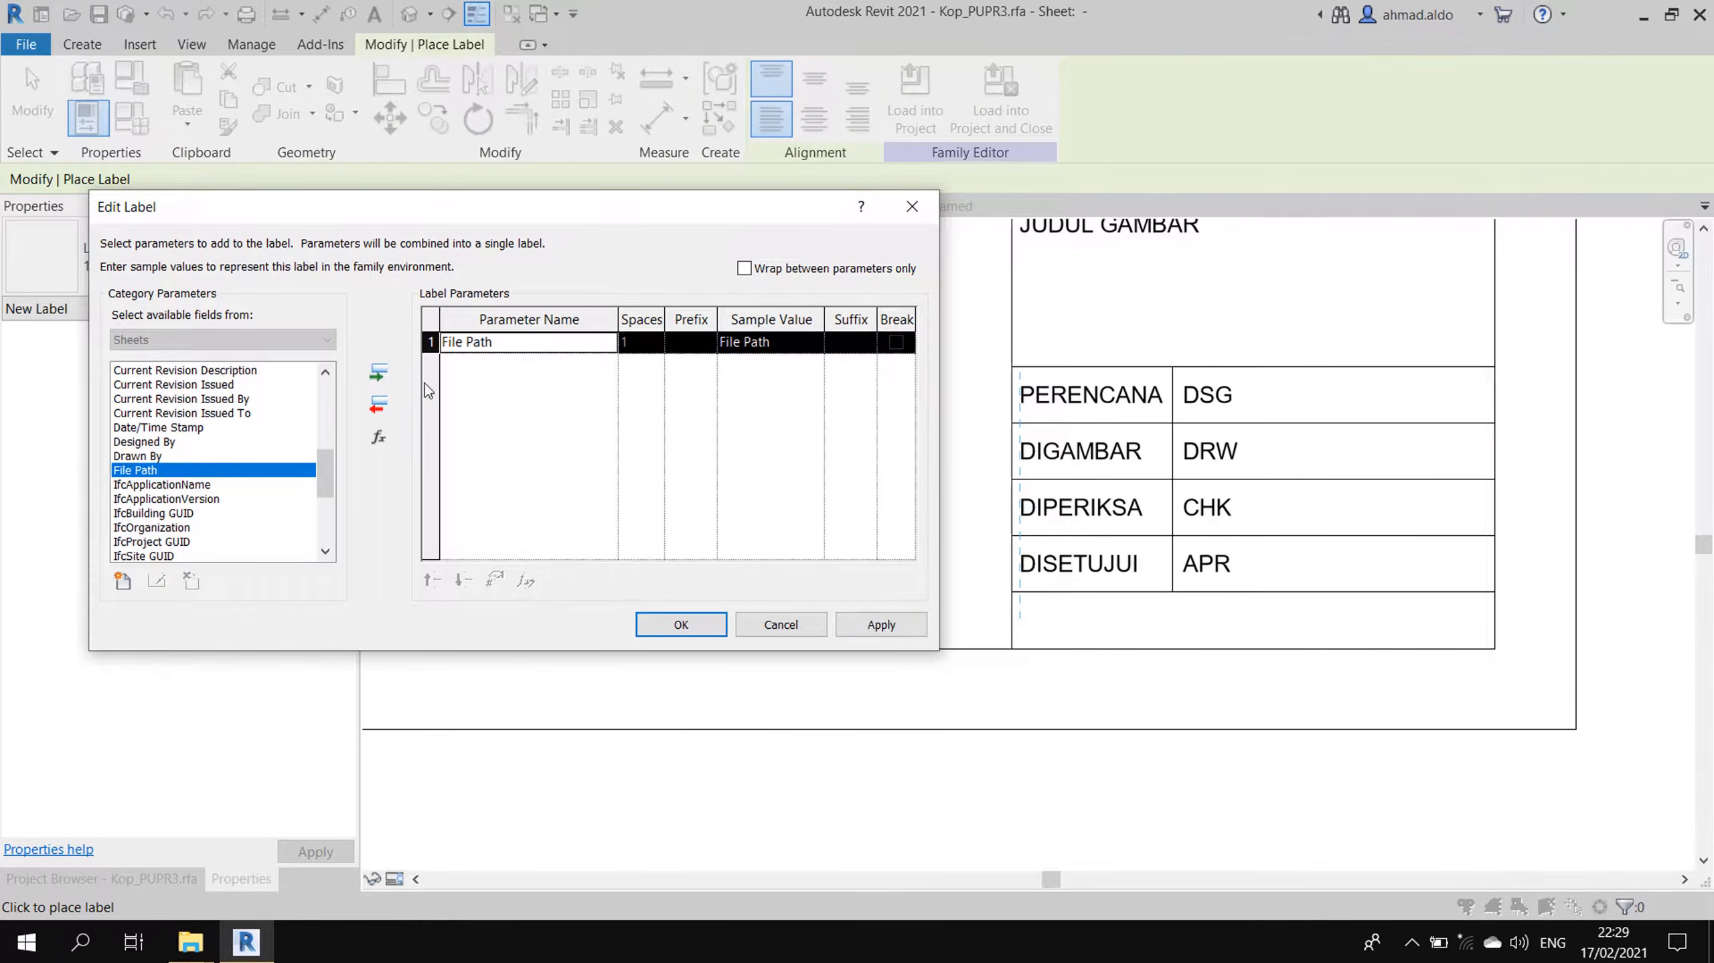
pyautogui.click(879, 624)
pyautogui.click(681, 624)
pyautogui.scroll(-2, 1149, 653)
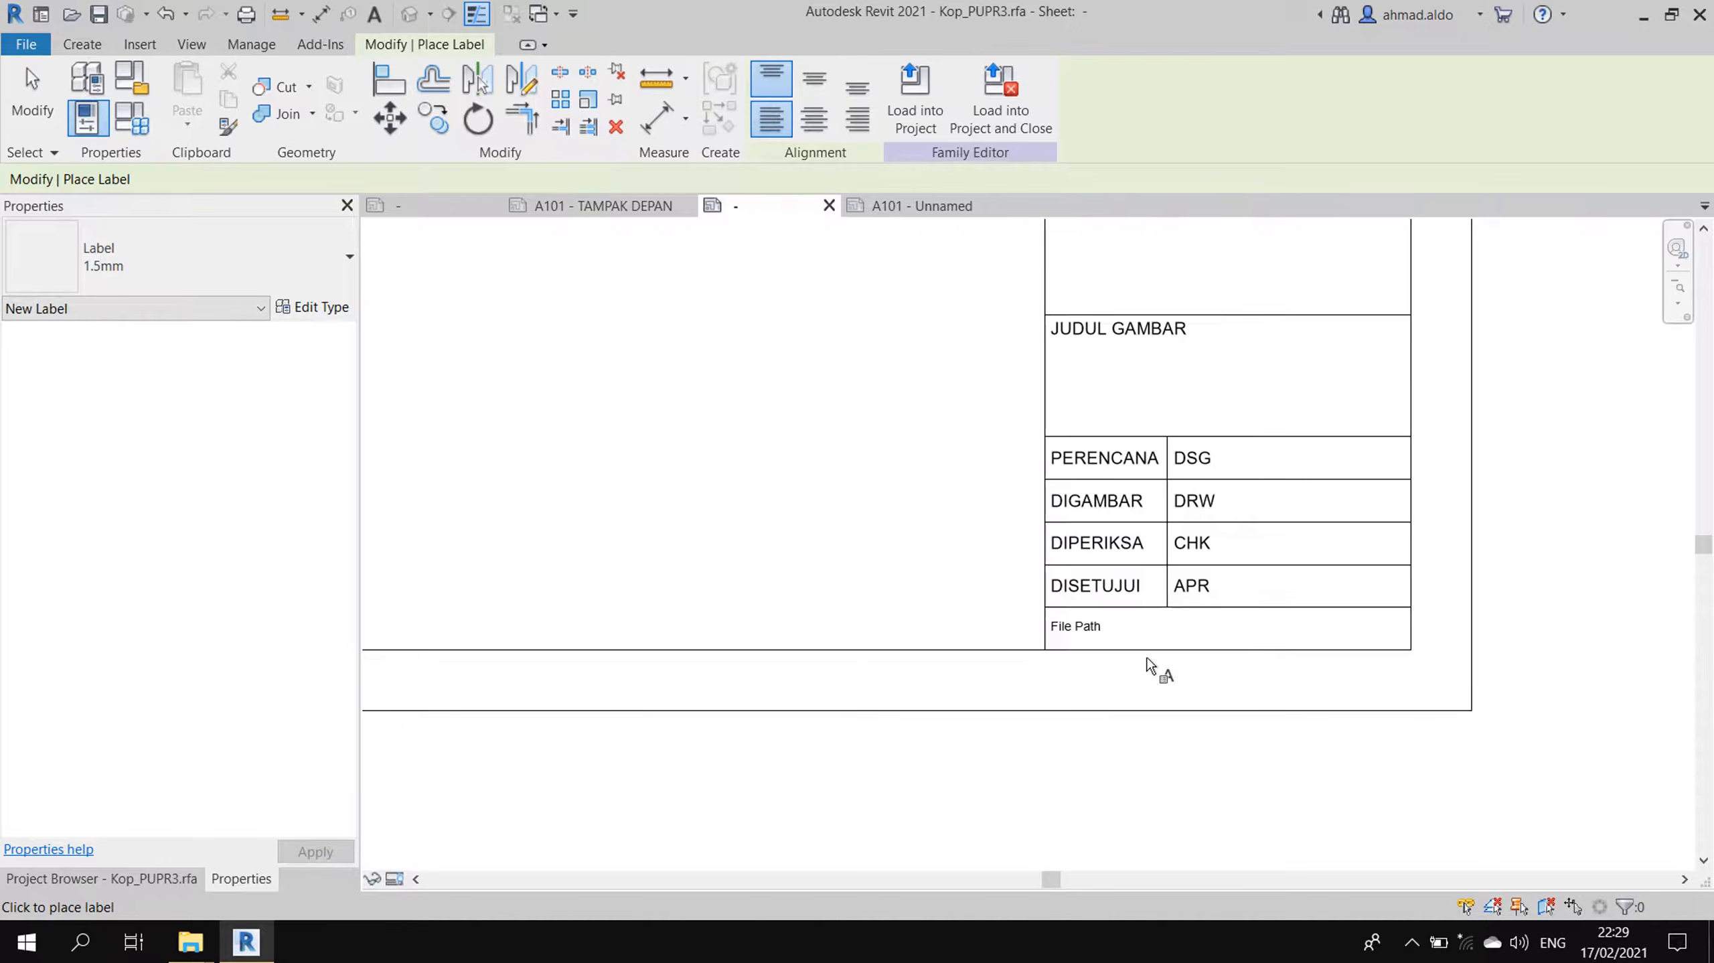
pyautogui.press('Escape')
pyautogui.press('Escape')
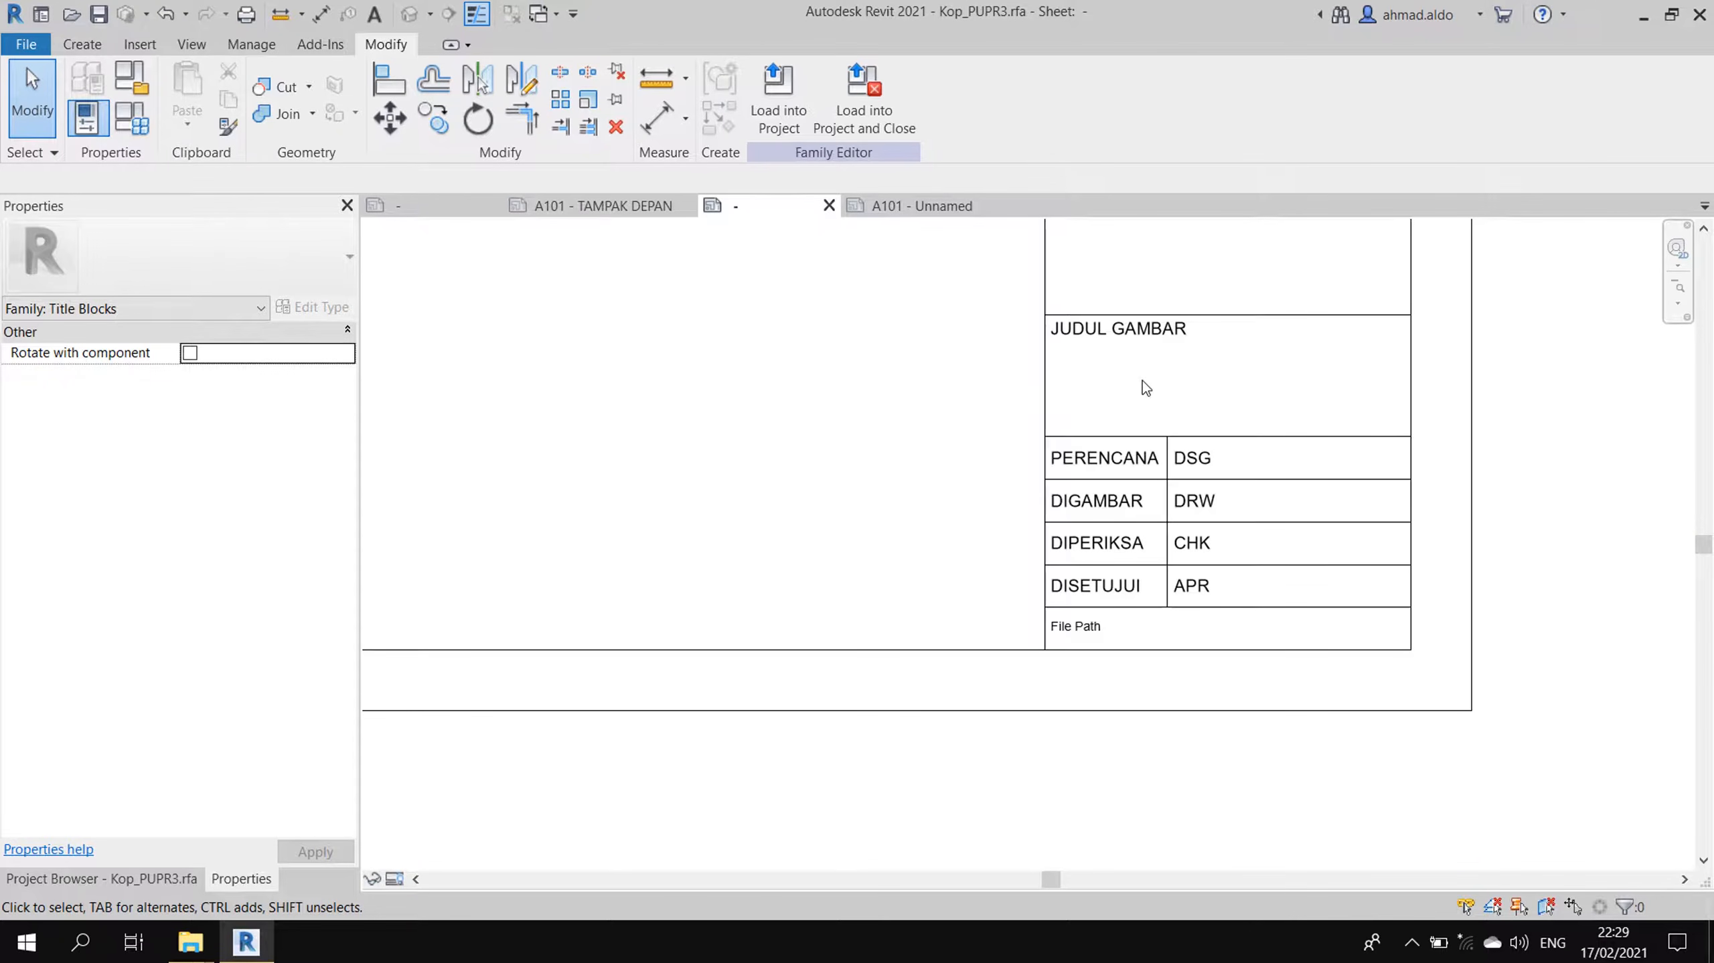
# - Start a new label and create a 4mm label type with text size 4 and offset 2
pyautogui.click(95, 40)
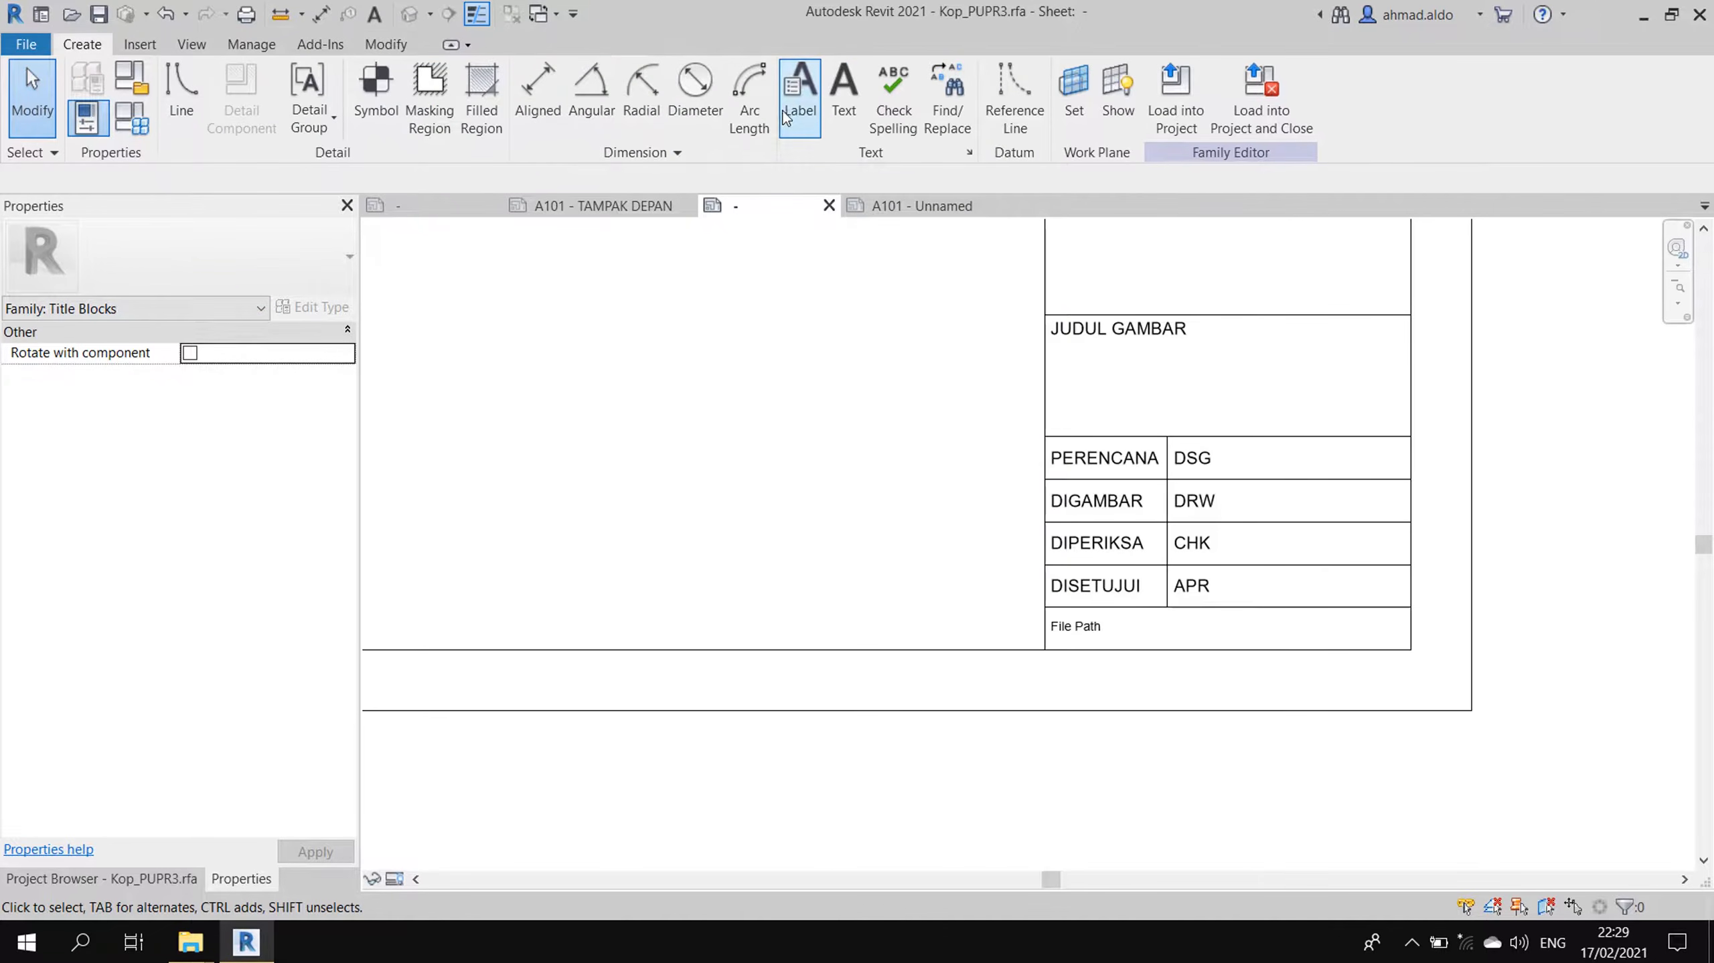
pyautogui.click(800, 91)
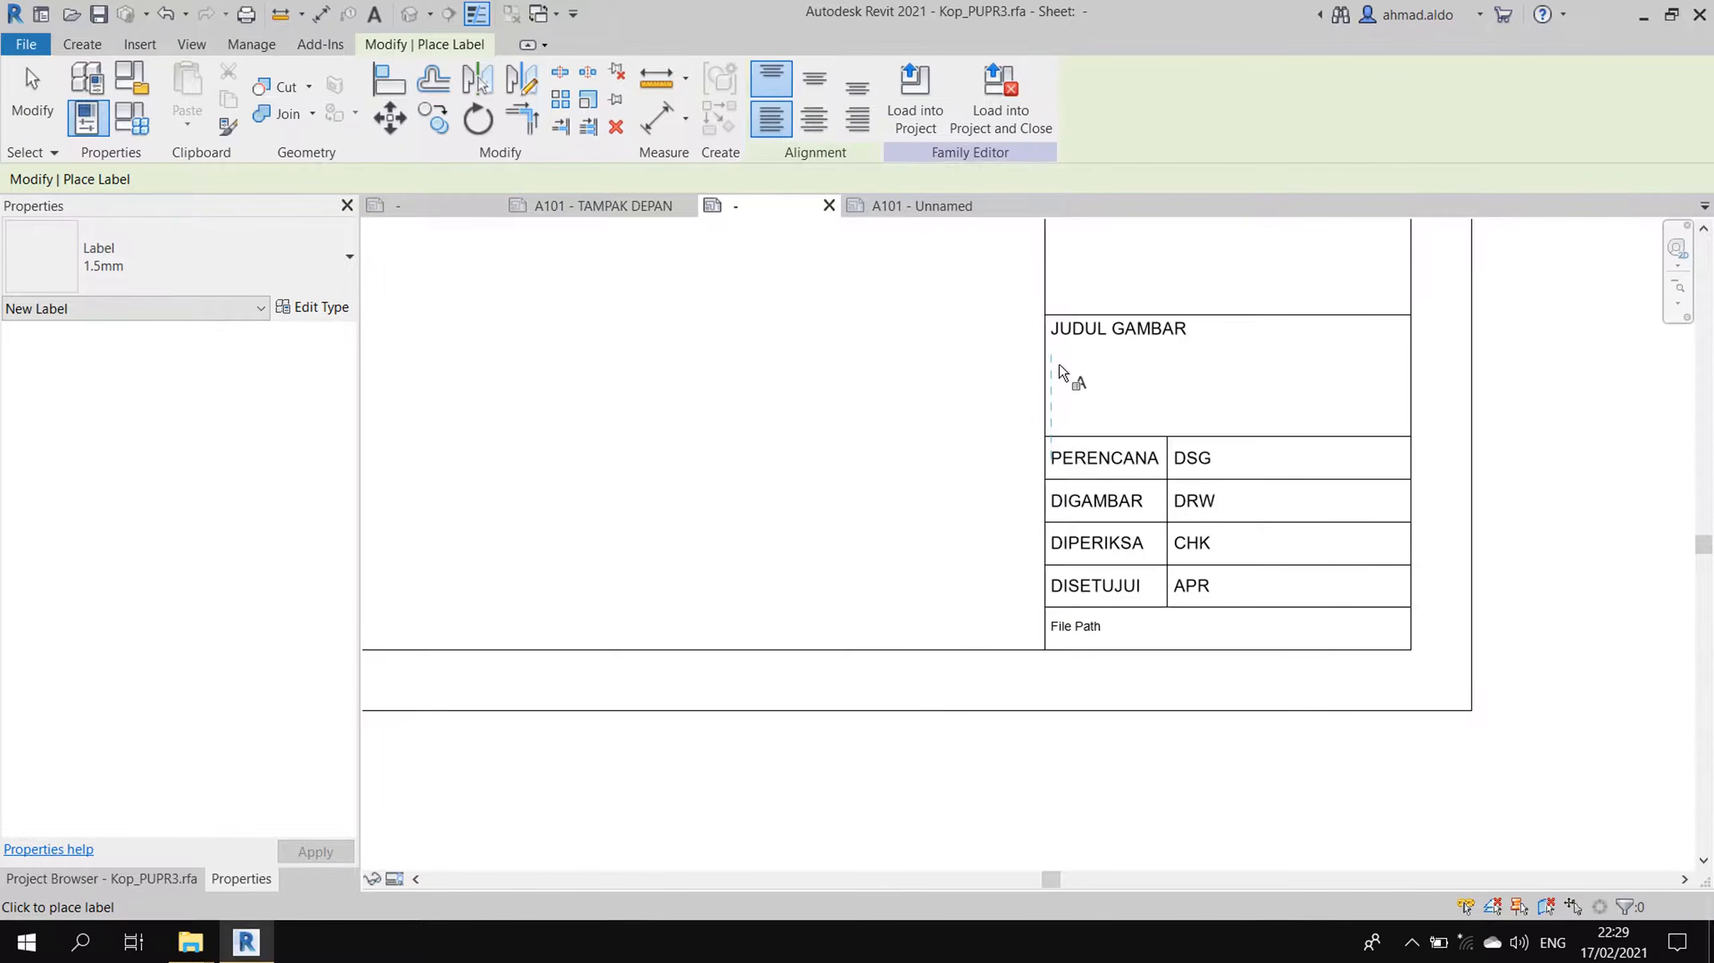
pyautogui.click(226, 284)
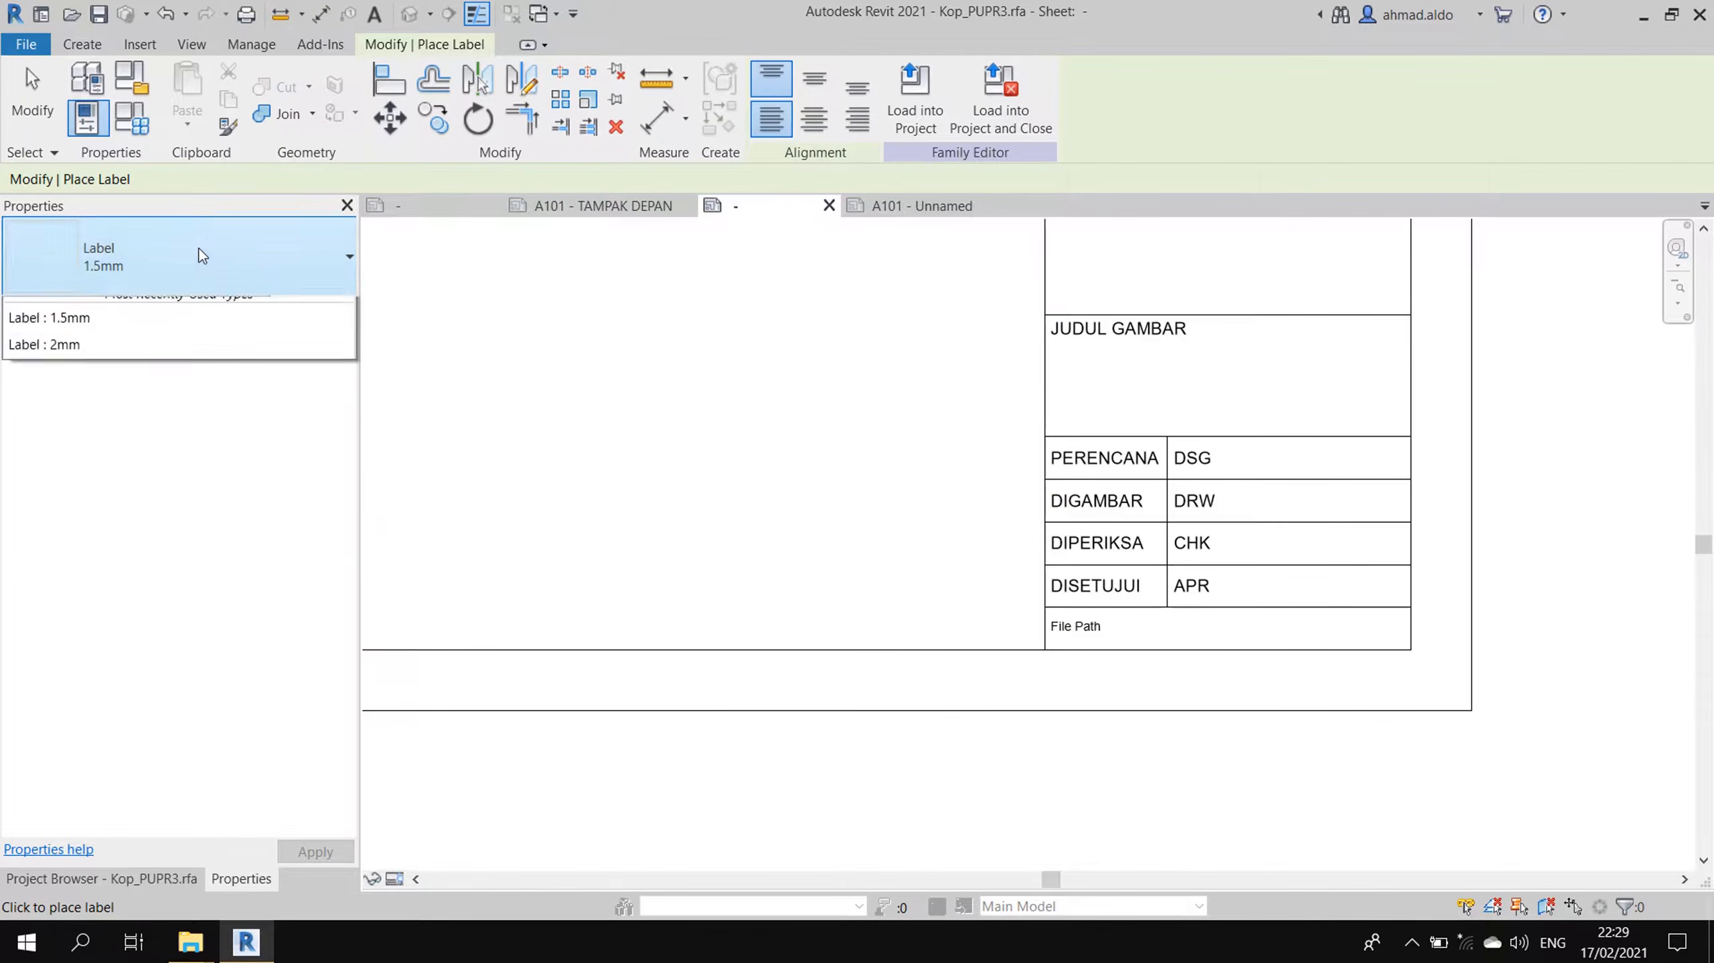
pyautogui.click(230, 277)
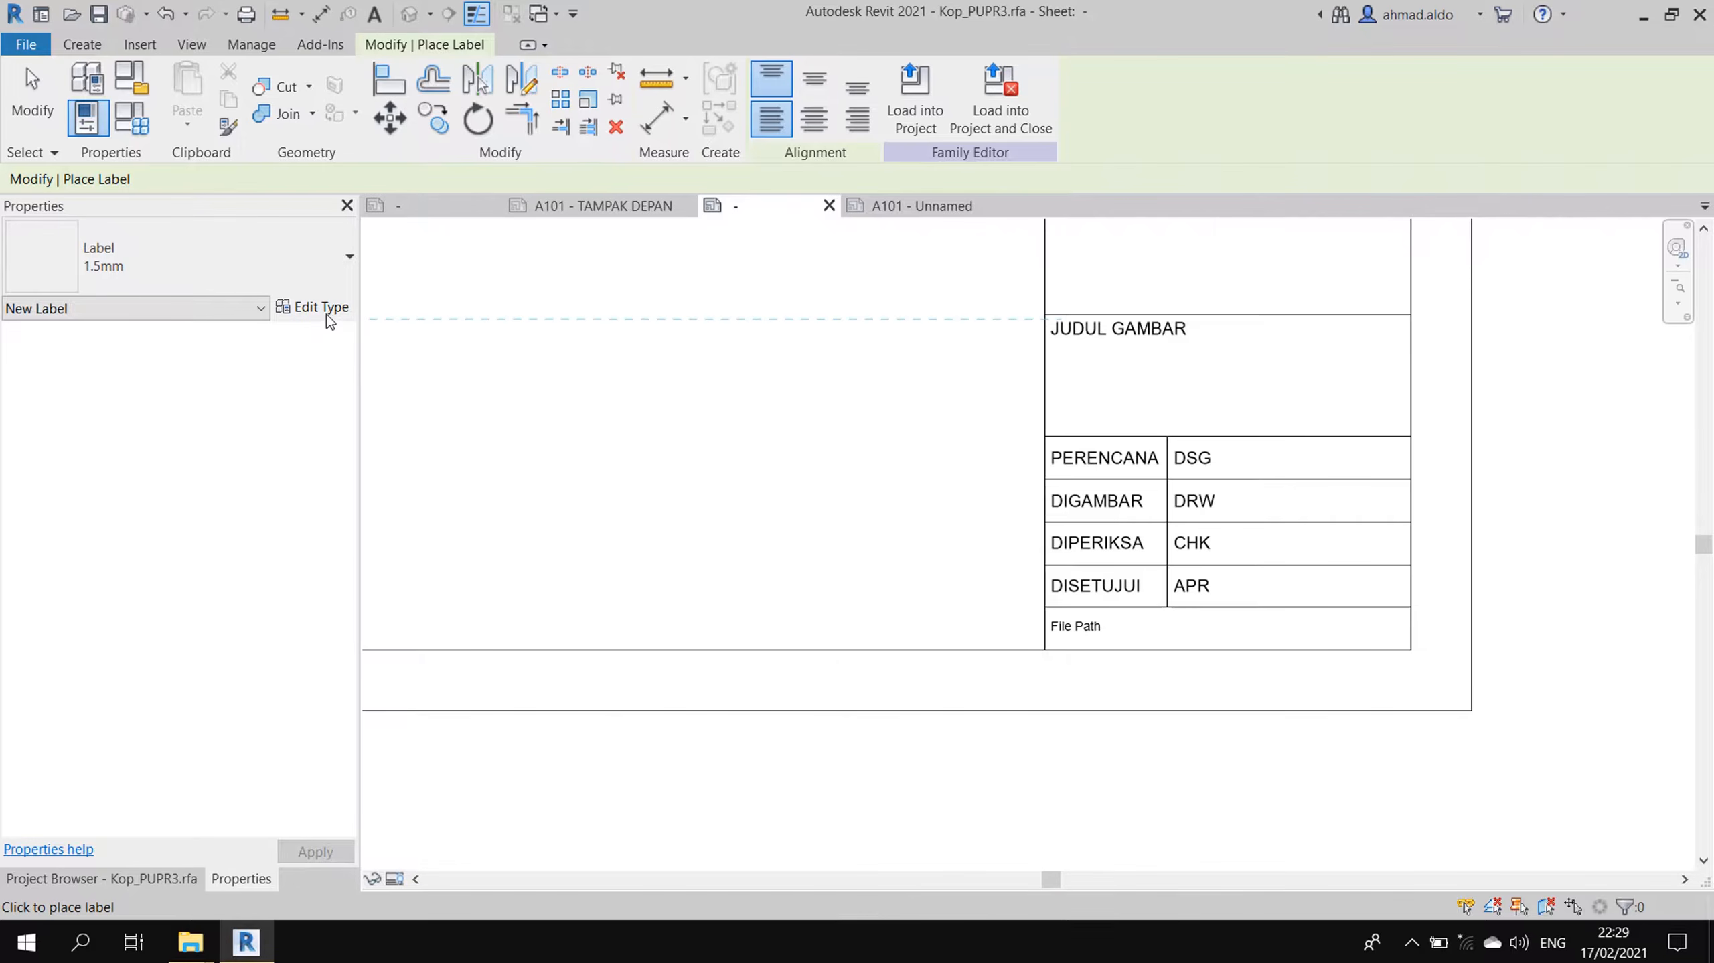
pyautogui.click(325, 311)
pyautogui.click(1407, 131)
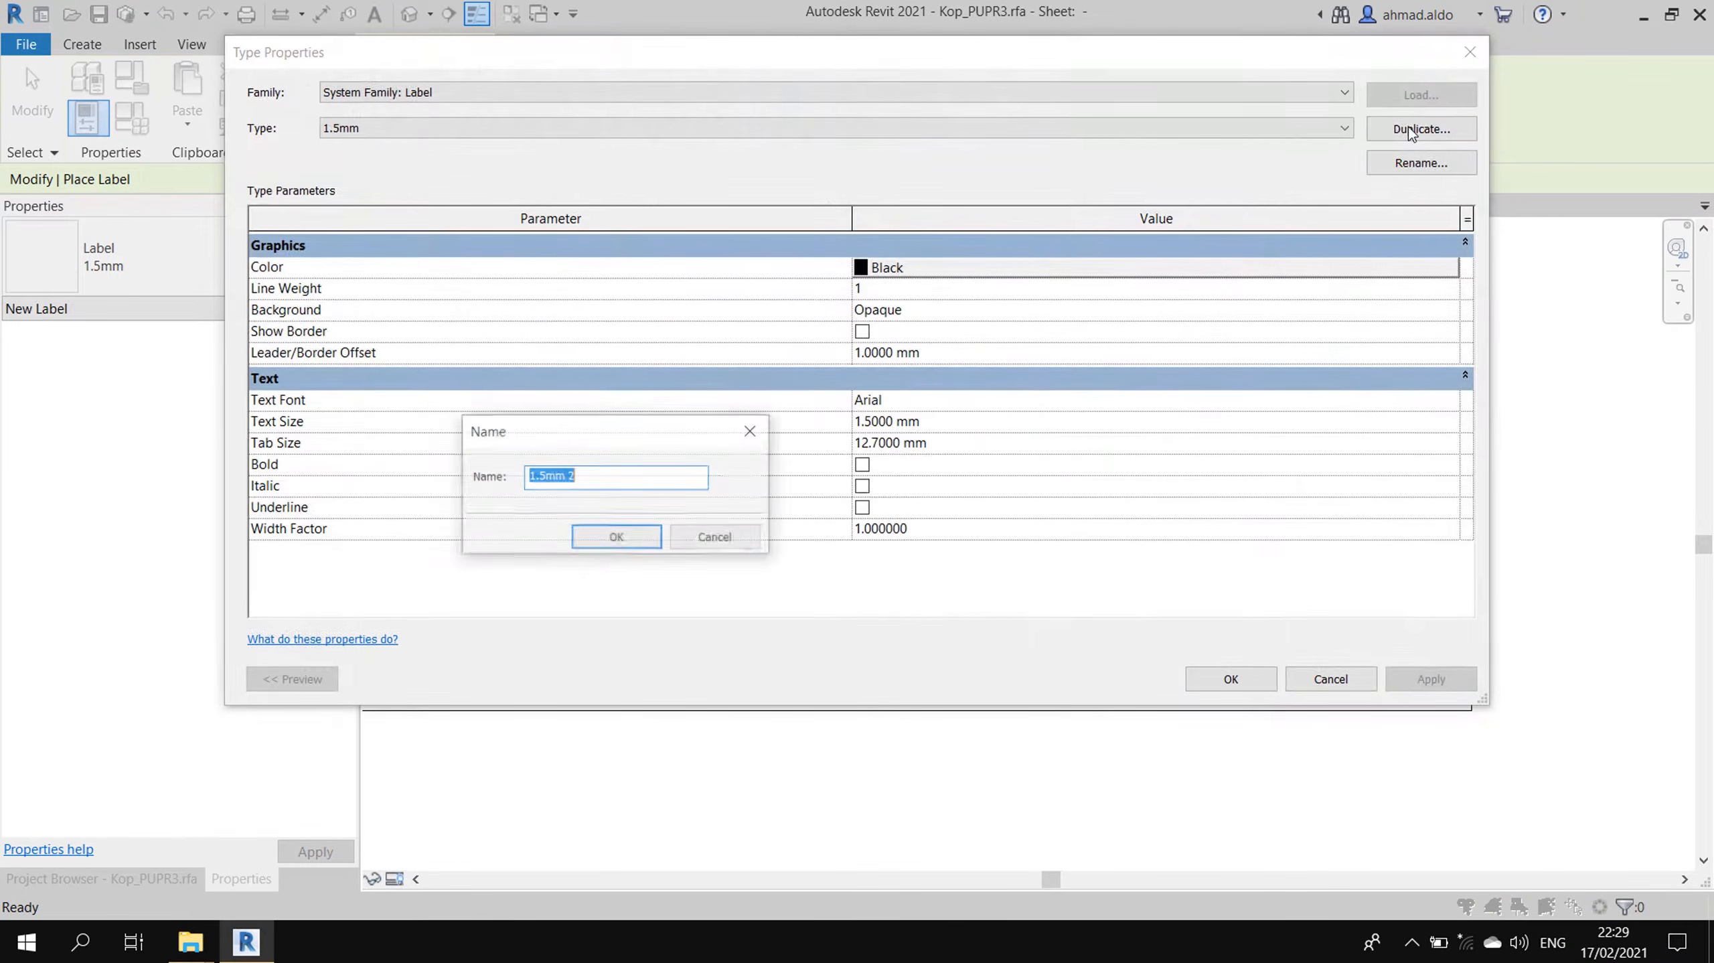
pyautogui.write('4mm')
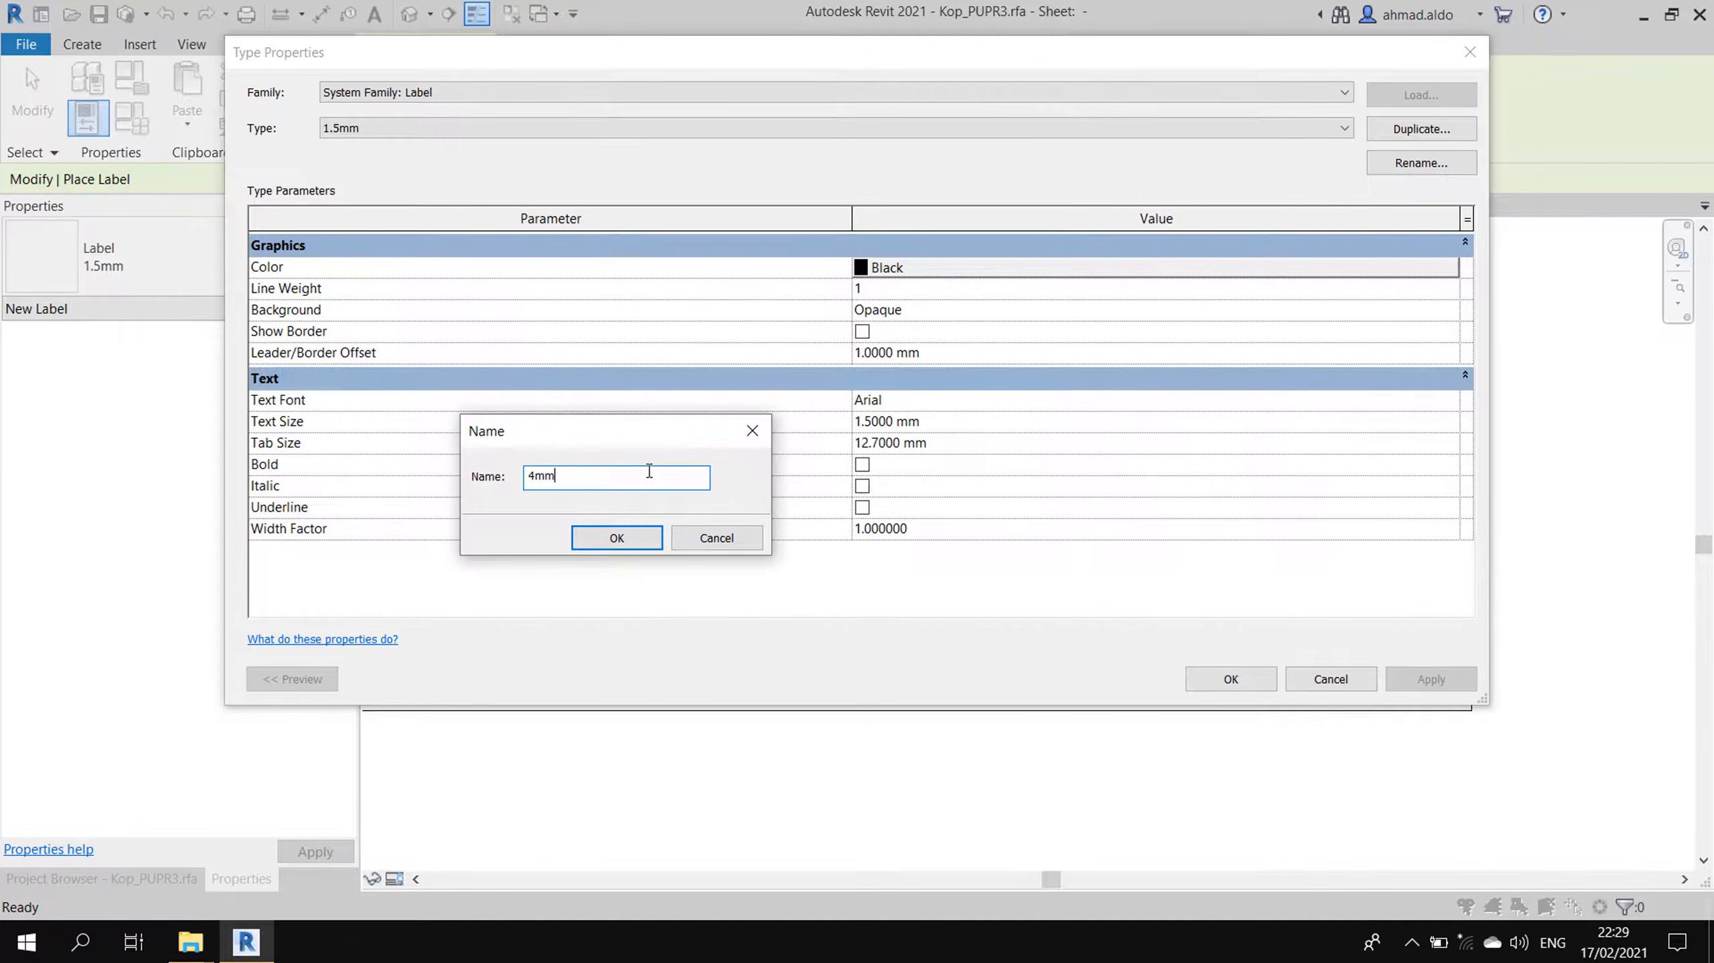
pyautogui.press('Return')
pyautogui.click(918, 422)
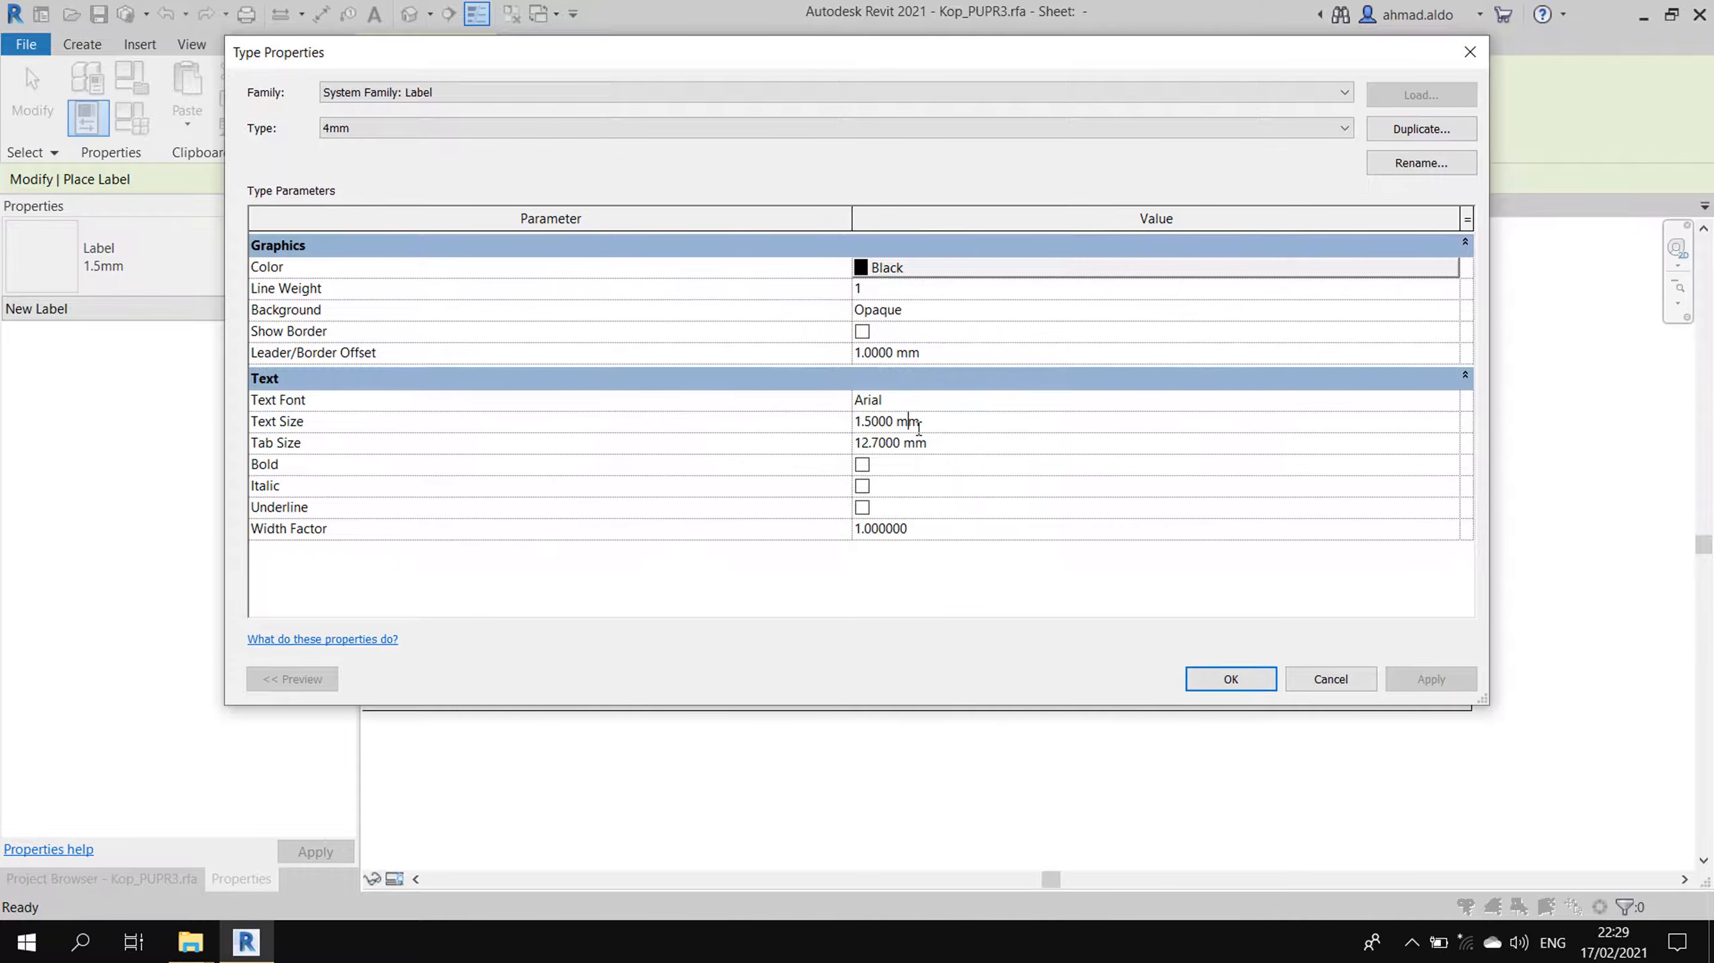
pyautogui.click(788, 428)
pyautogui.write('4')
pyautogui.click(937, 353)
pyautogui.click(956, 353)
pyautogui.write('2')
pyautogui.click(1230, 680)
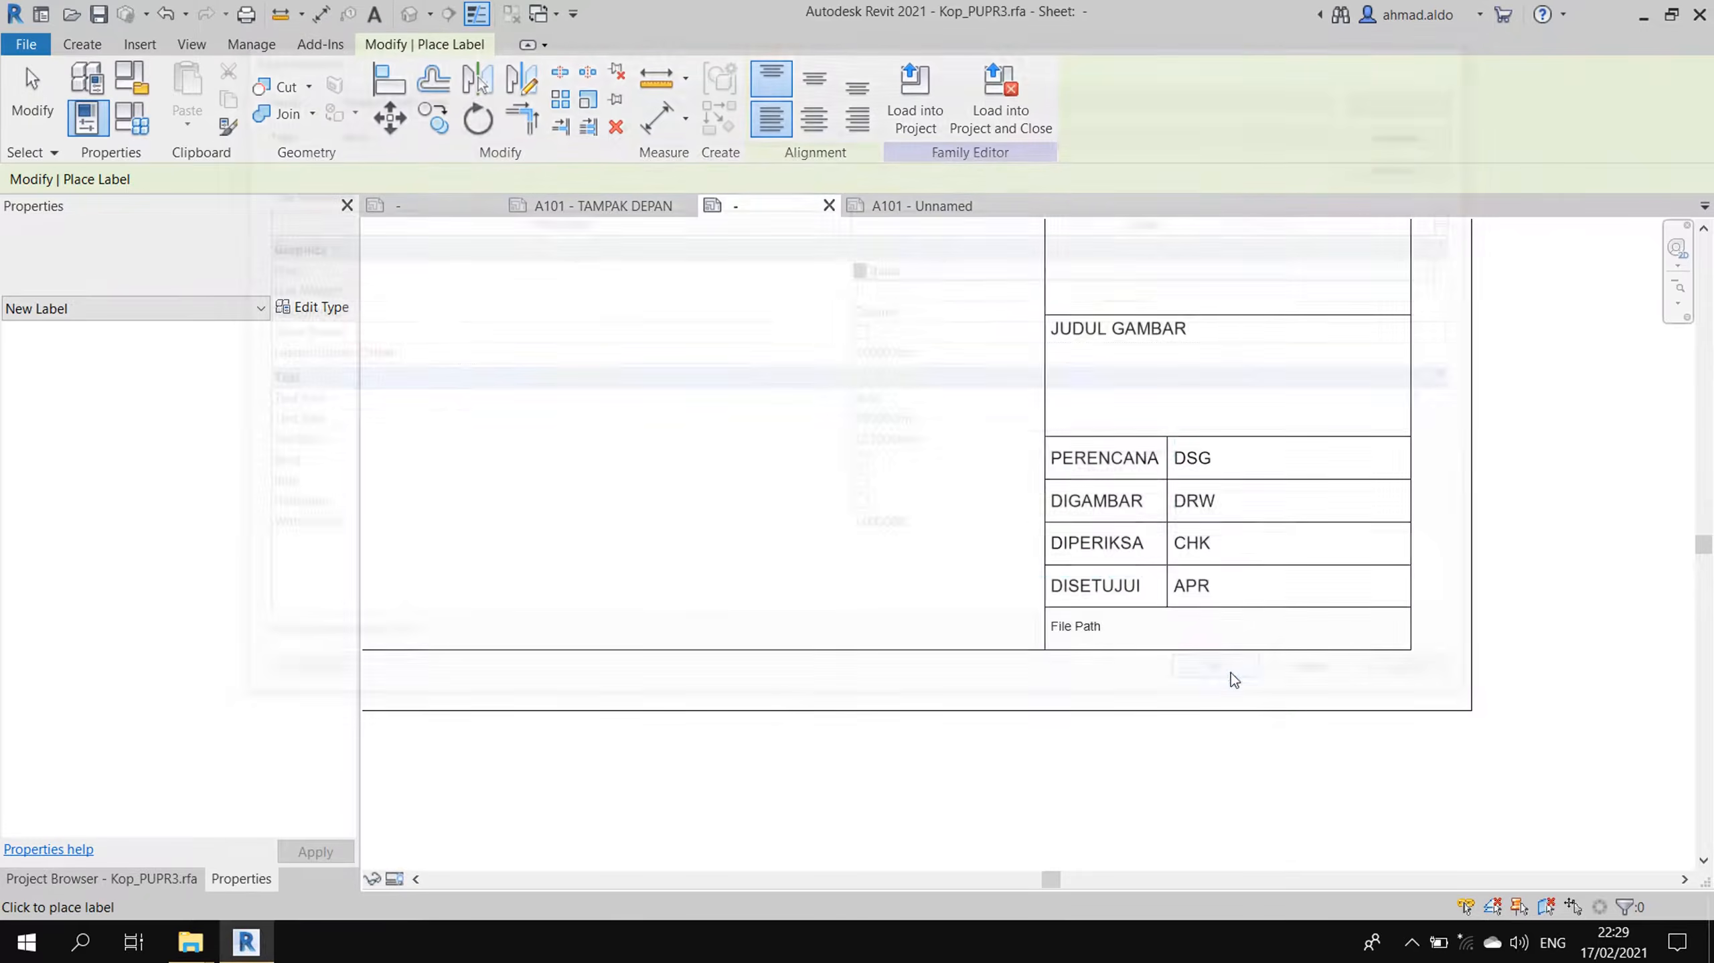
# - Place a label under JUDUL GAMBAR linked to the Sheet Name parameter
pyautogui.click(1059, 370)
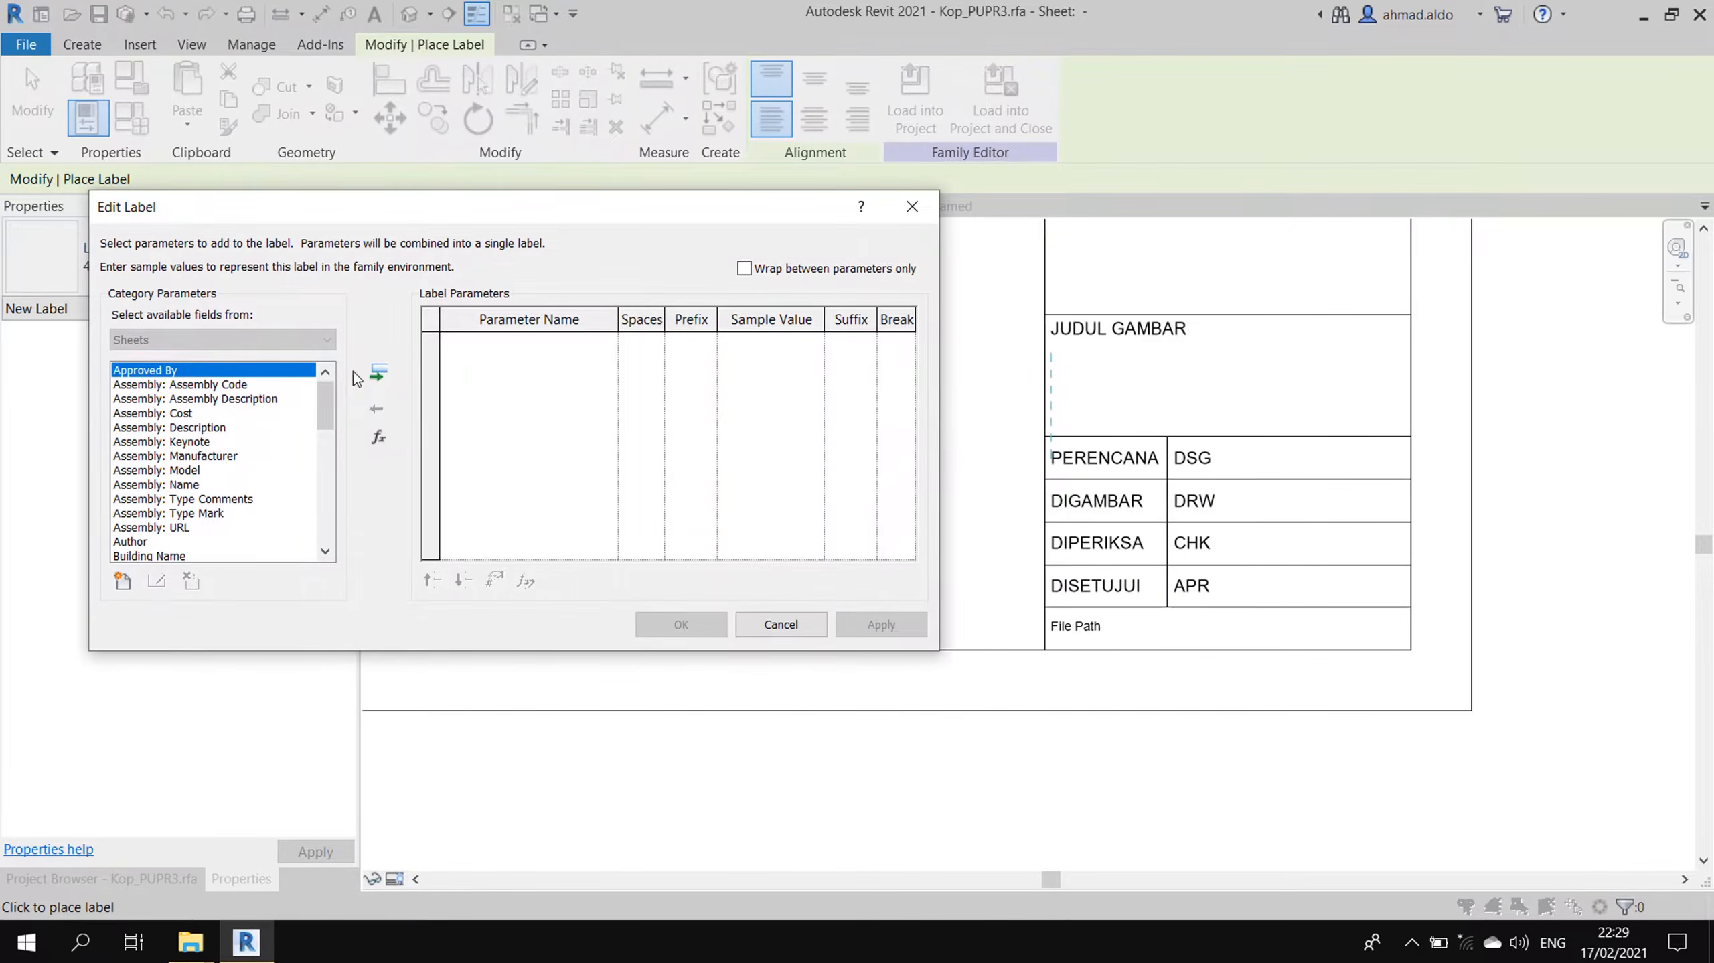
pyautogui.click(235, 442)
pyautogui.scroll(-9, 236, 456)
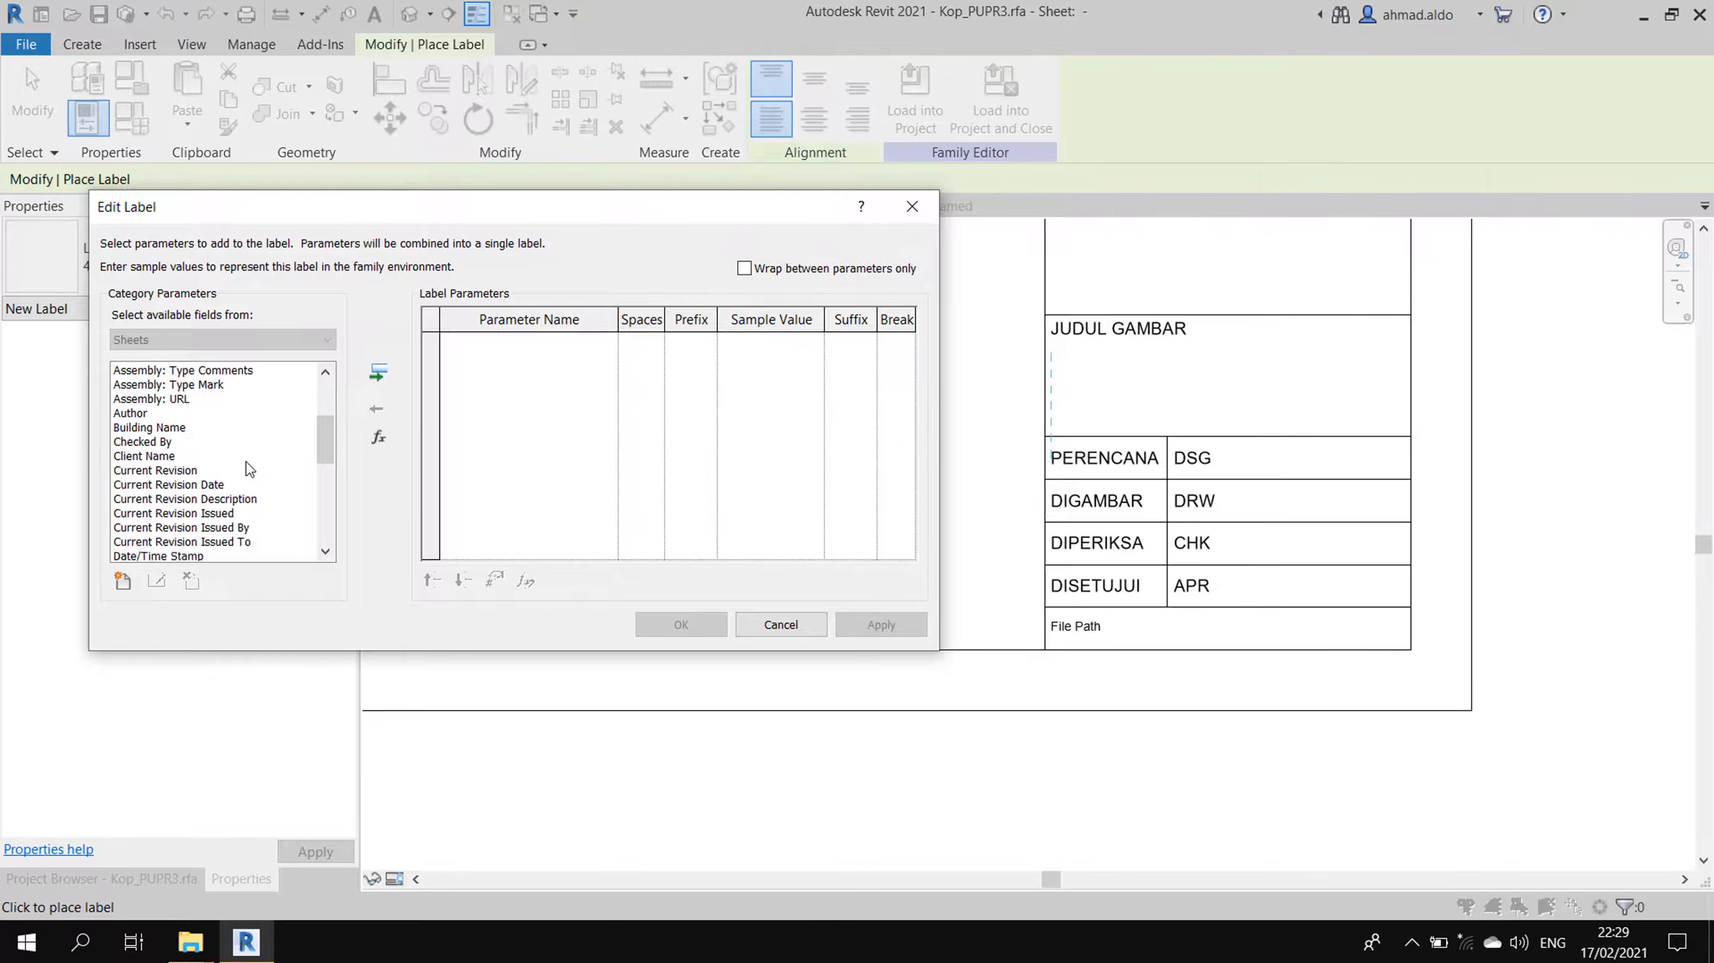
pyautogui.click(228, 498)
pyautogui.click(174, 525)
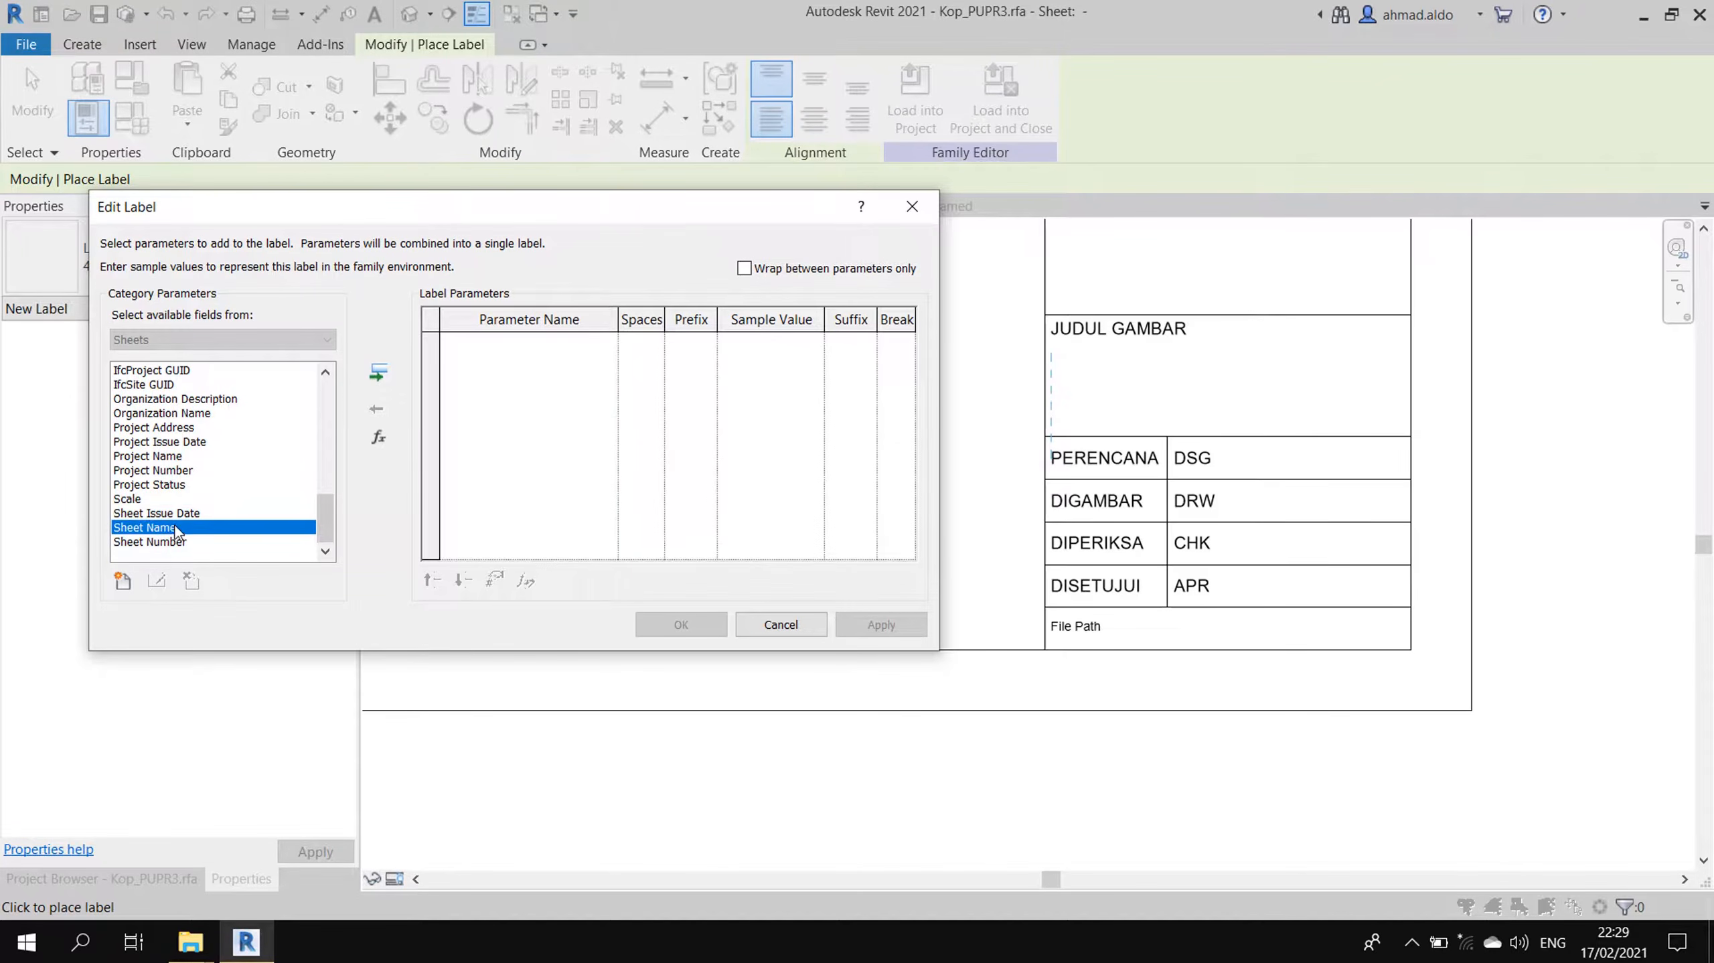
pyautogui.click(377, 373)
pyautogui.click(881, 624)
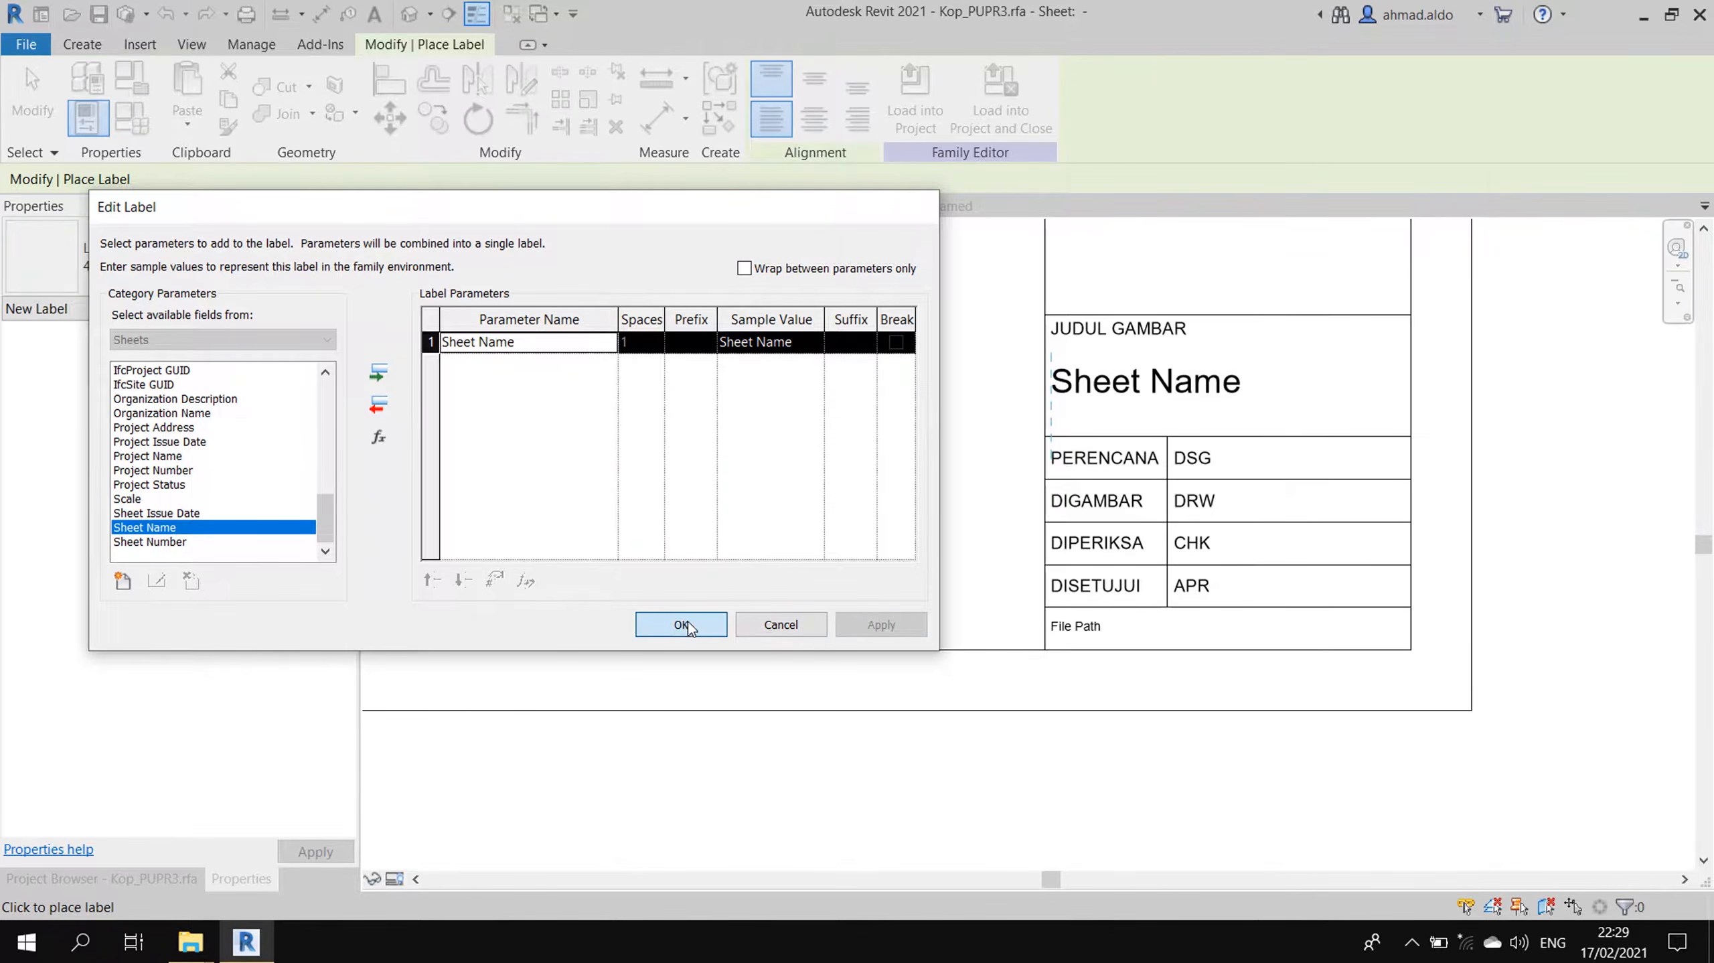
pyautogui.click(681, 624)
pyautogui.press('Escape')
pyautogui.press('Escape')
# - Nudge the Sheet Name label slightly to the right
pyautogui.click(1137, 401)
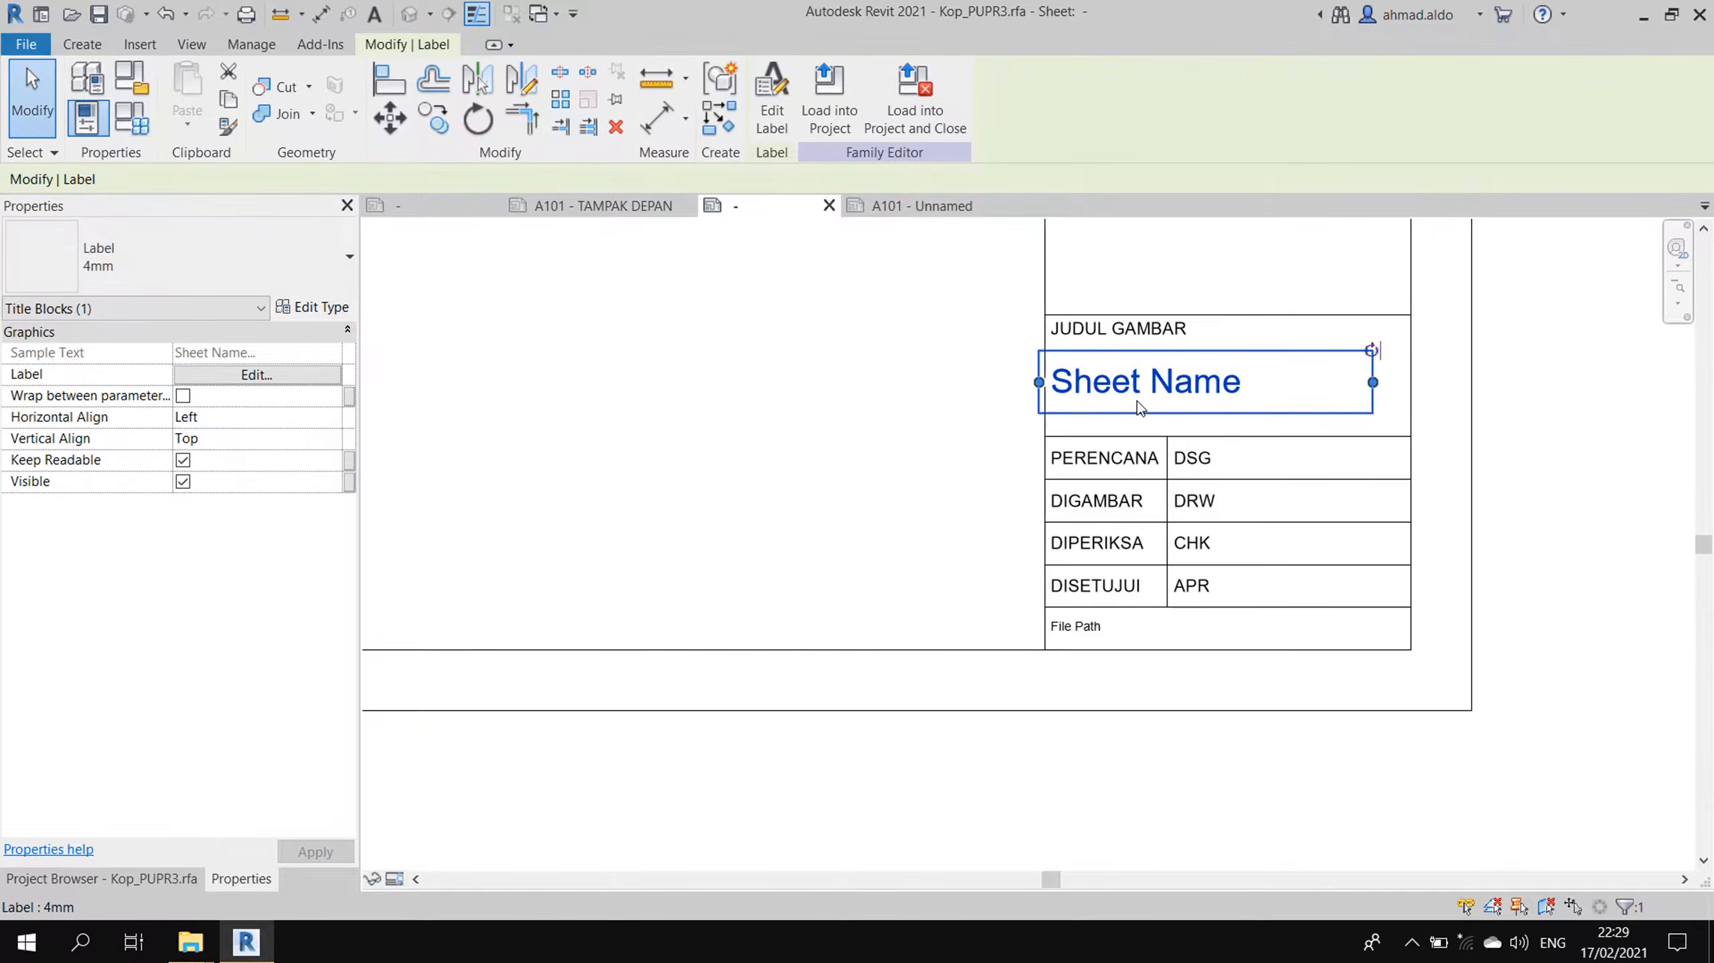
pyautogui.press('Right')
pyautogui.press('Right')
pyautogui.press('Right')
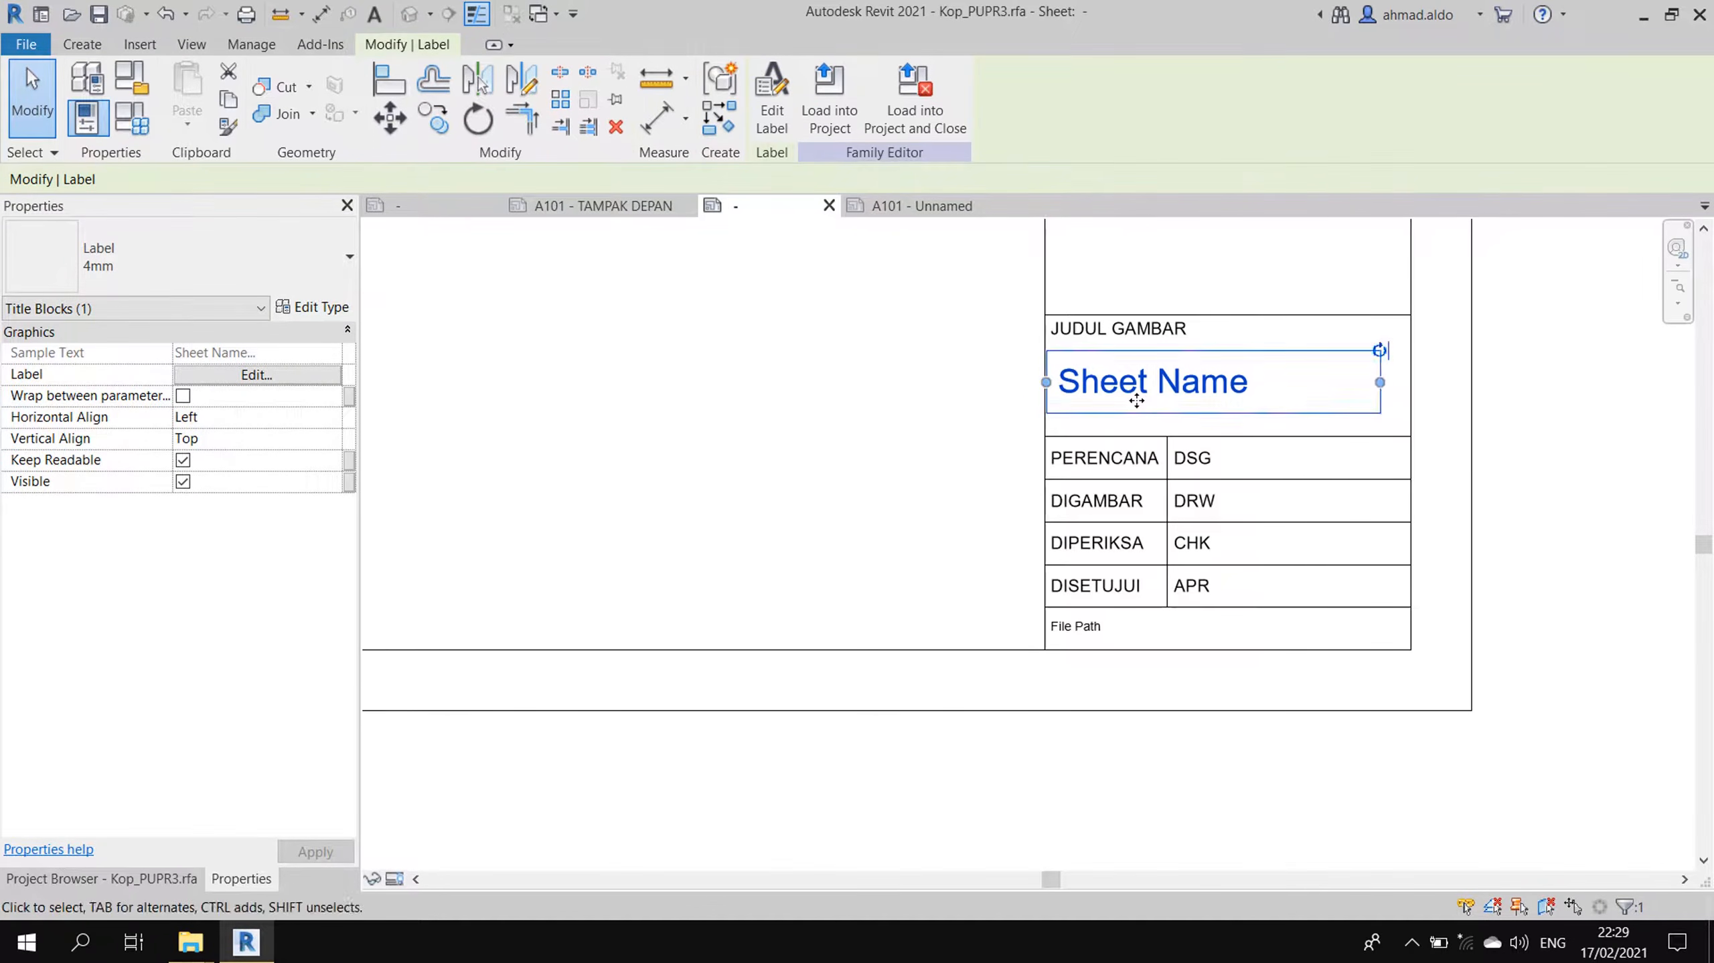
pyautogui.press('Escape')
pyautogui.scroll(-5, 1143, 407)
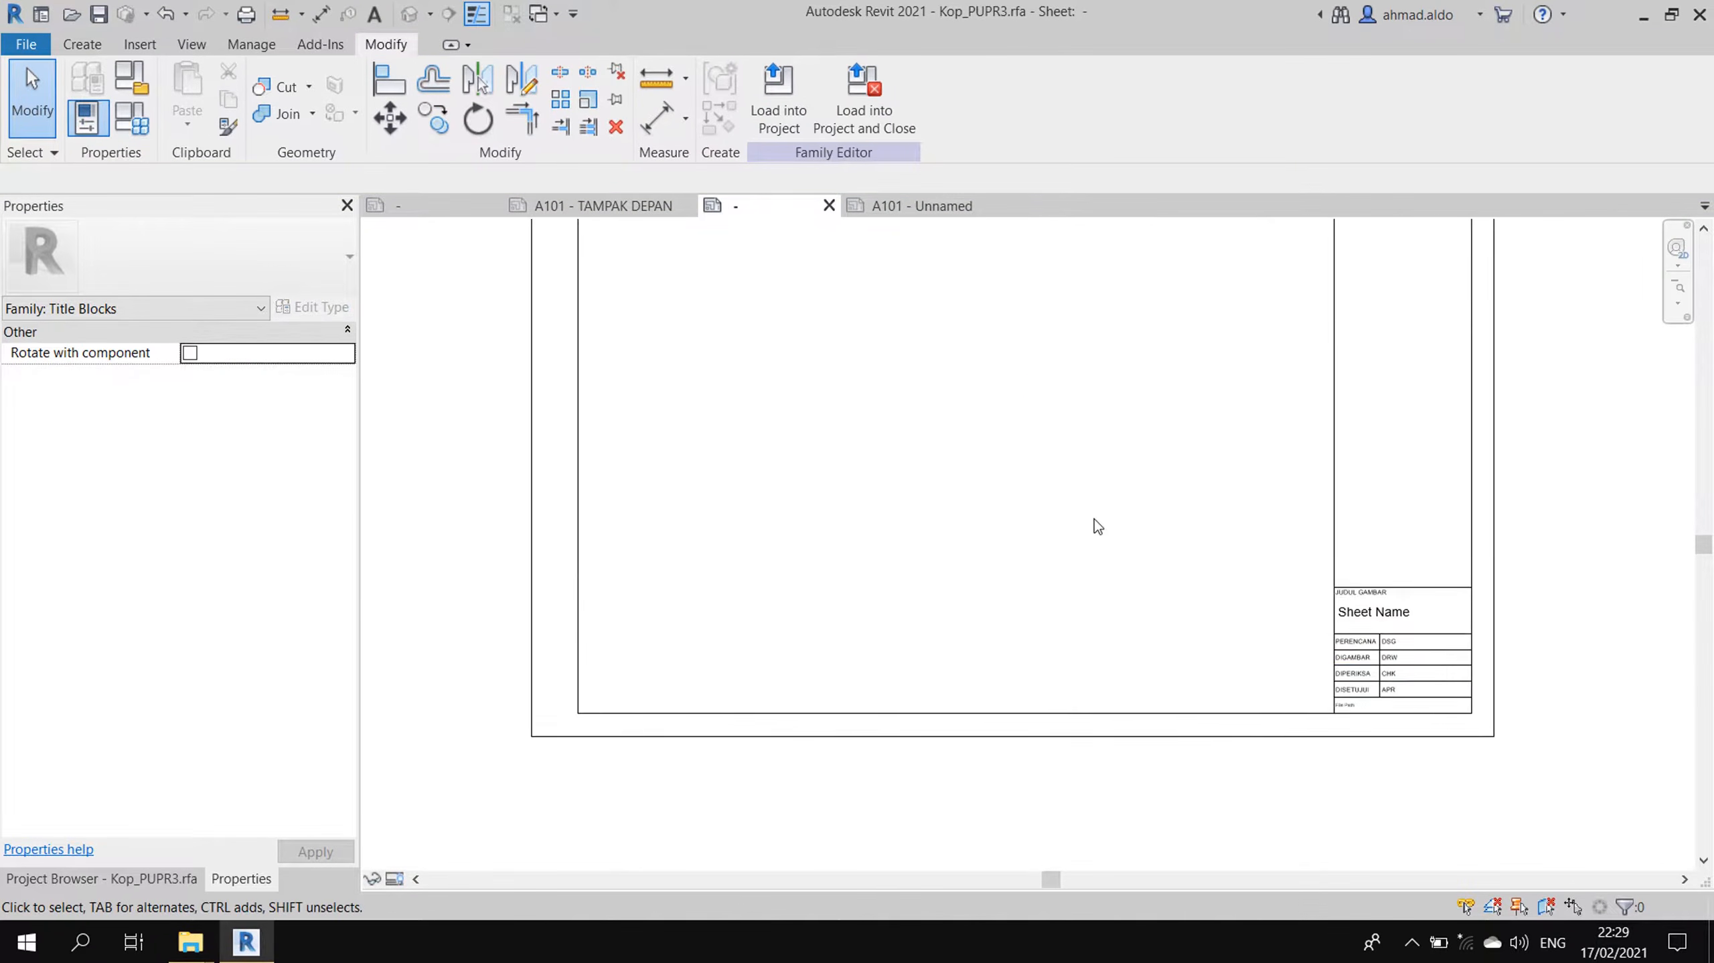
# - Review the whole Kop_PUPR3 title block and choose Load into Project
pyautogui.scroll(-2, 1095, 519)
pyautogui.moveTo(1105, 528); pyautogui.dragTo(1160, 647, button='middle')
pyautogui.scroll(2, 1225, 659)
pyautogui.scroll(-1, 1216, 635)
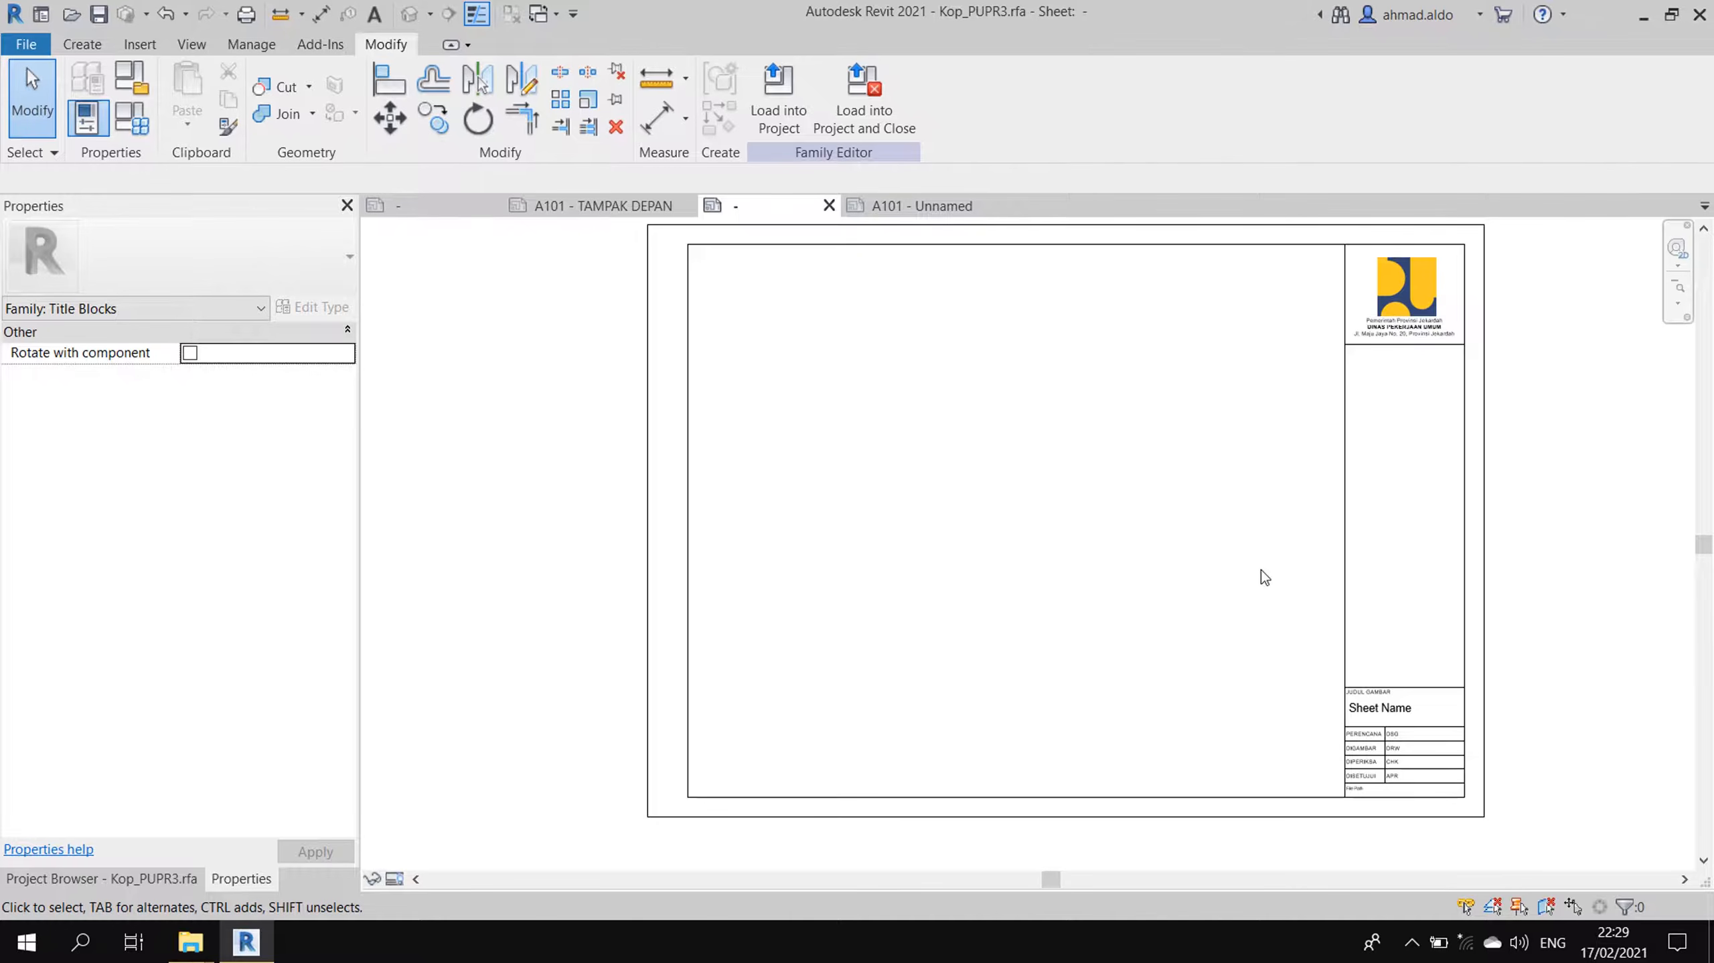
pyautogui.moveTo(1115, 373); pyautogui.dragTo(1083, 386, button='middle')
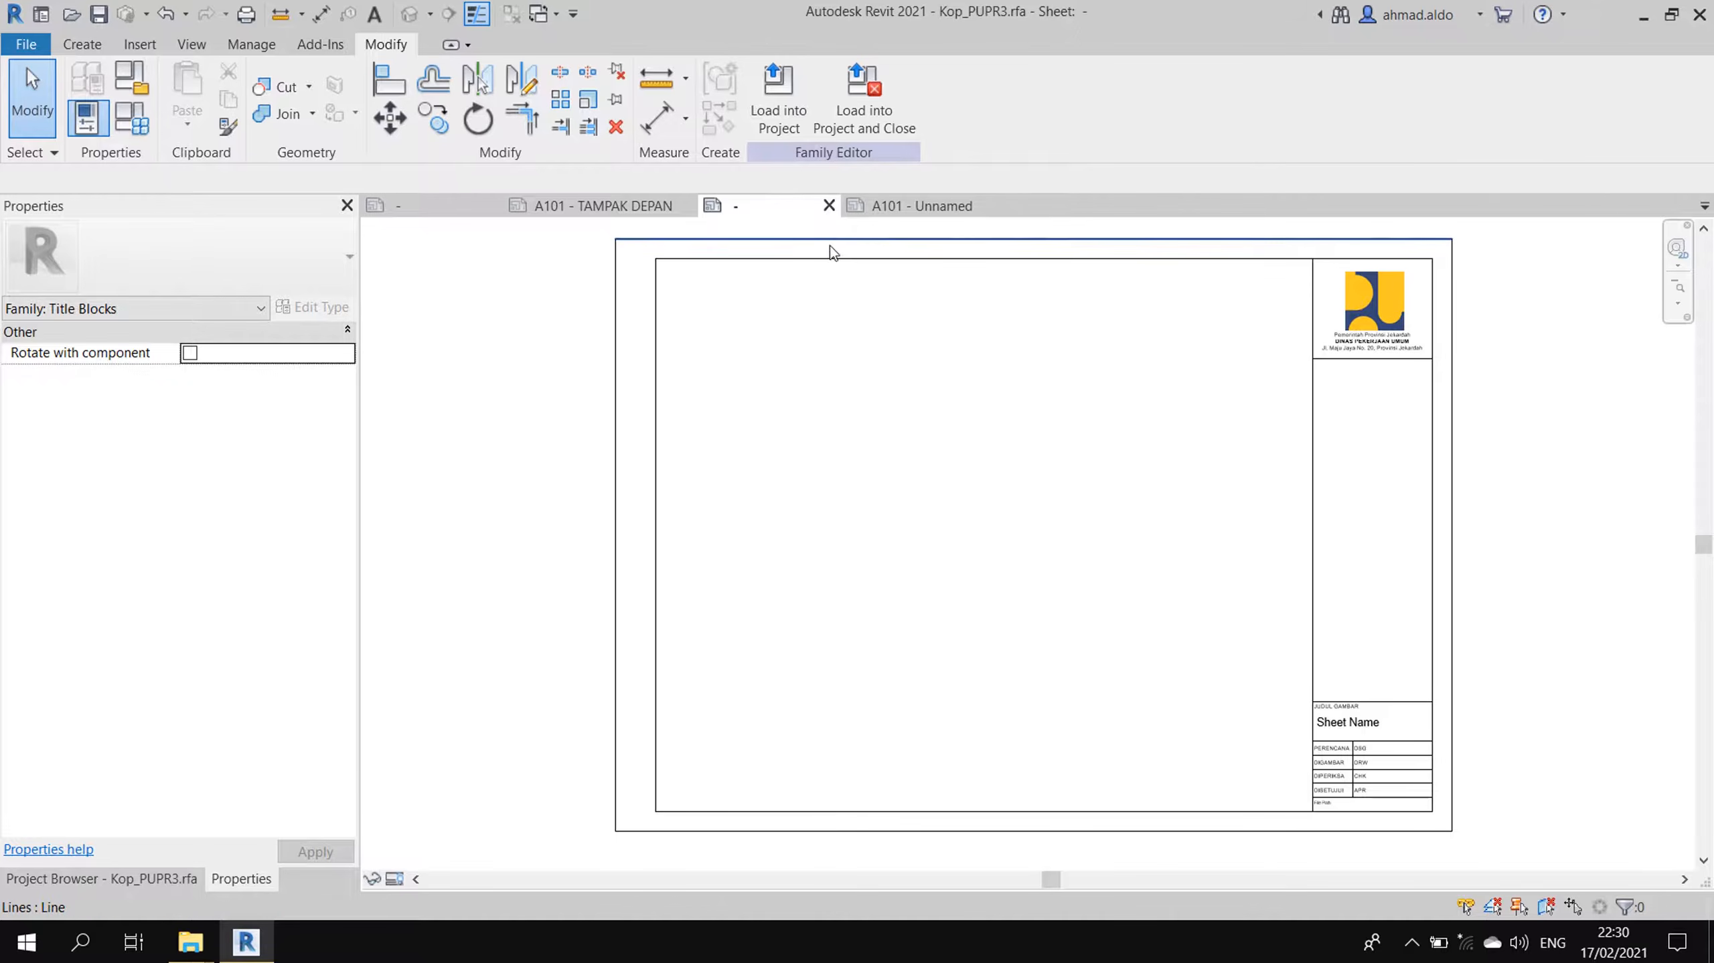
pyautogui.click(791, 112)
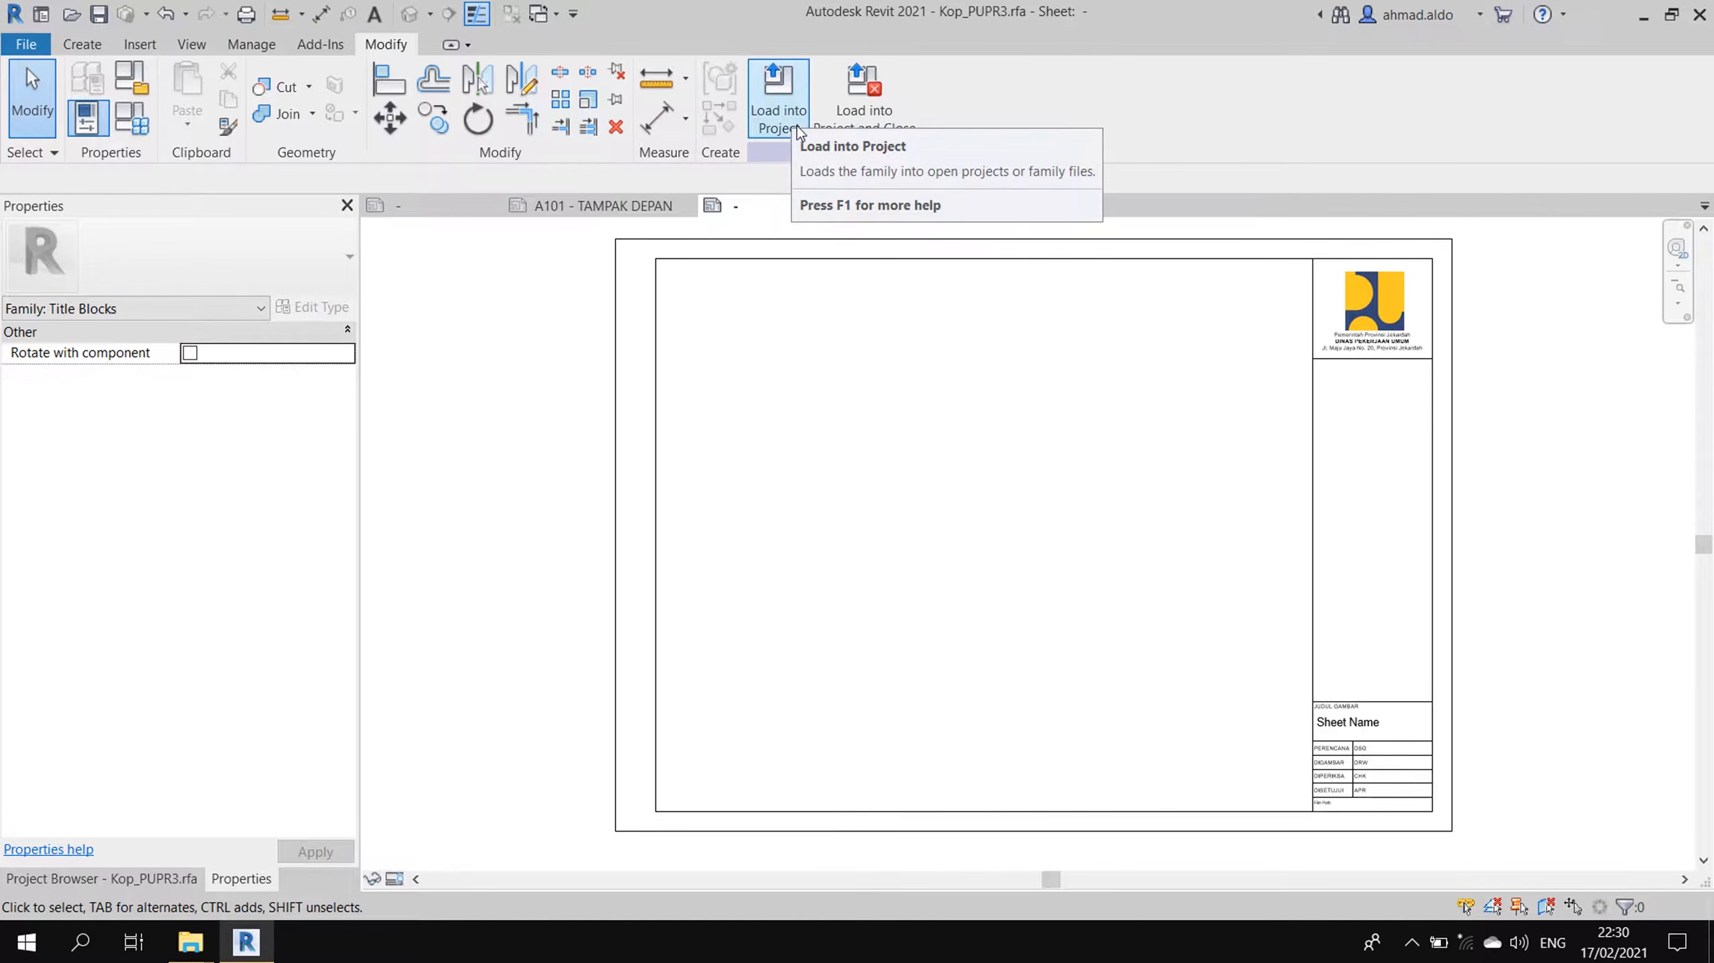
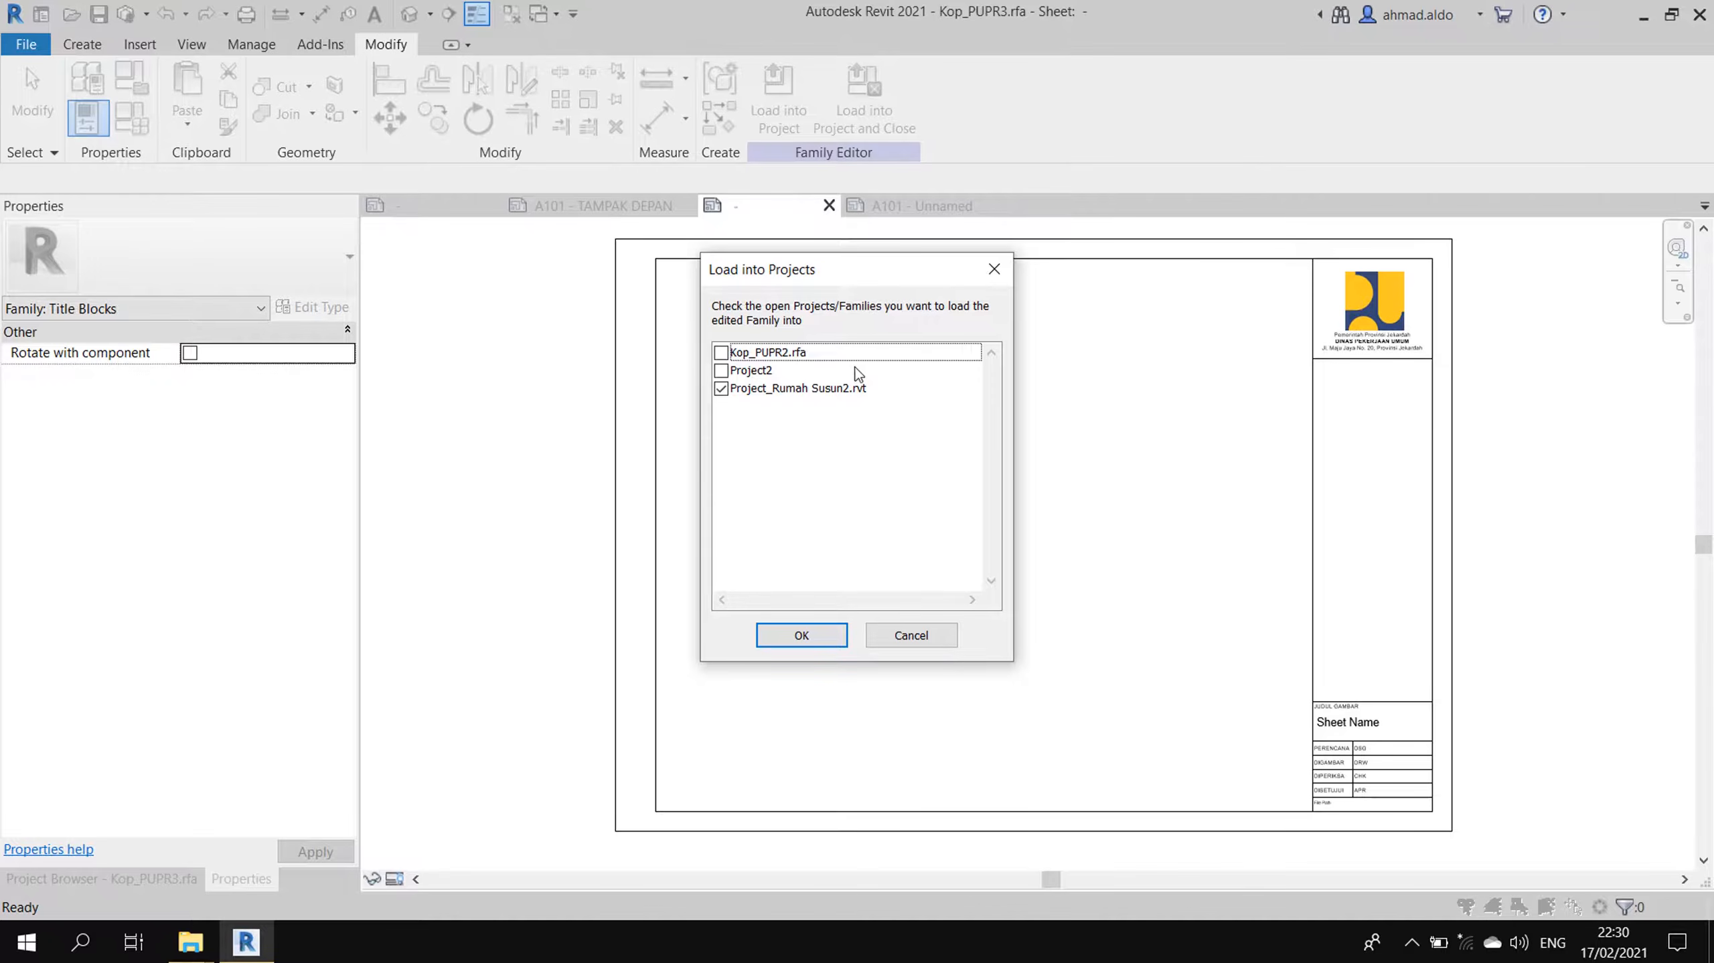
# - Load Kop_PUPR3 into Project2 only, excluding Project_Rumah Susun2.rvt, and overwrite the existing version
pyautogui.click(722, 371)
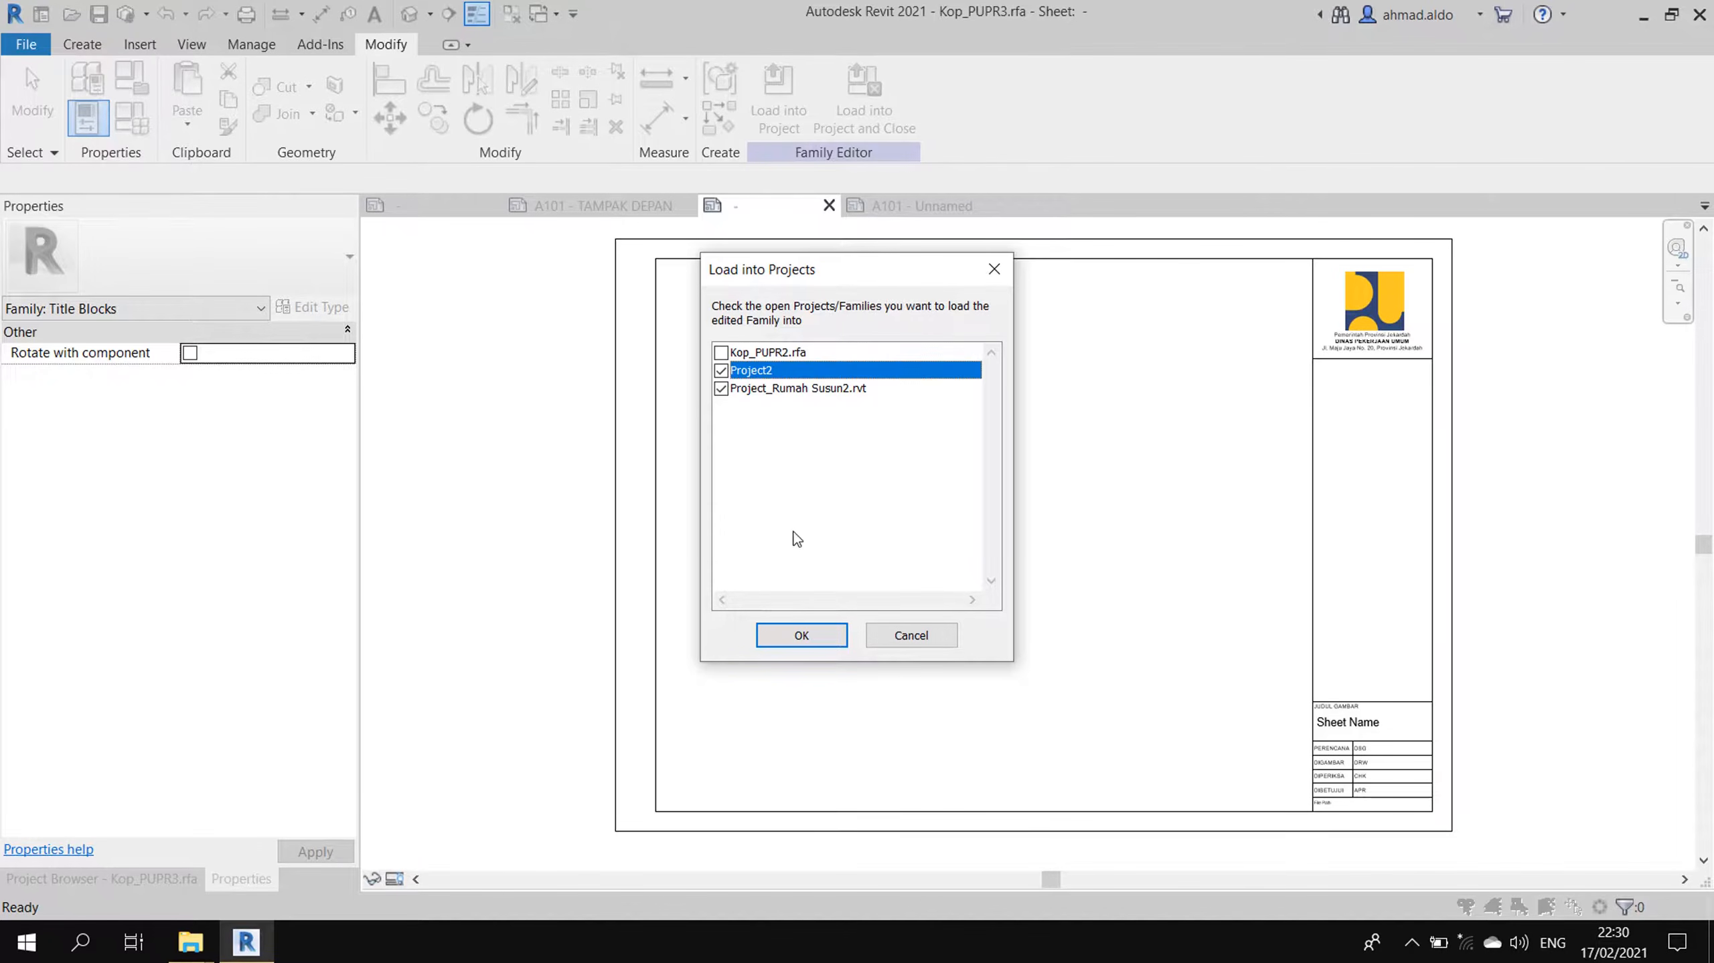
pyautogui.click(722, 389)
pyautogui.click(738, 370)
pyautogui.click(846, 637)
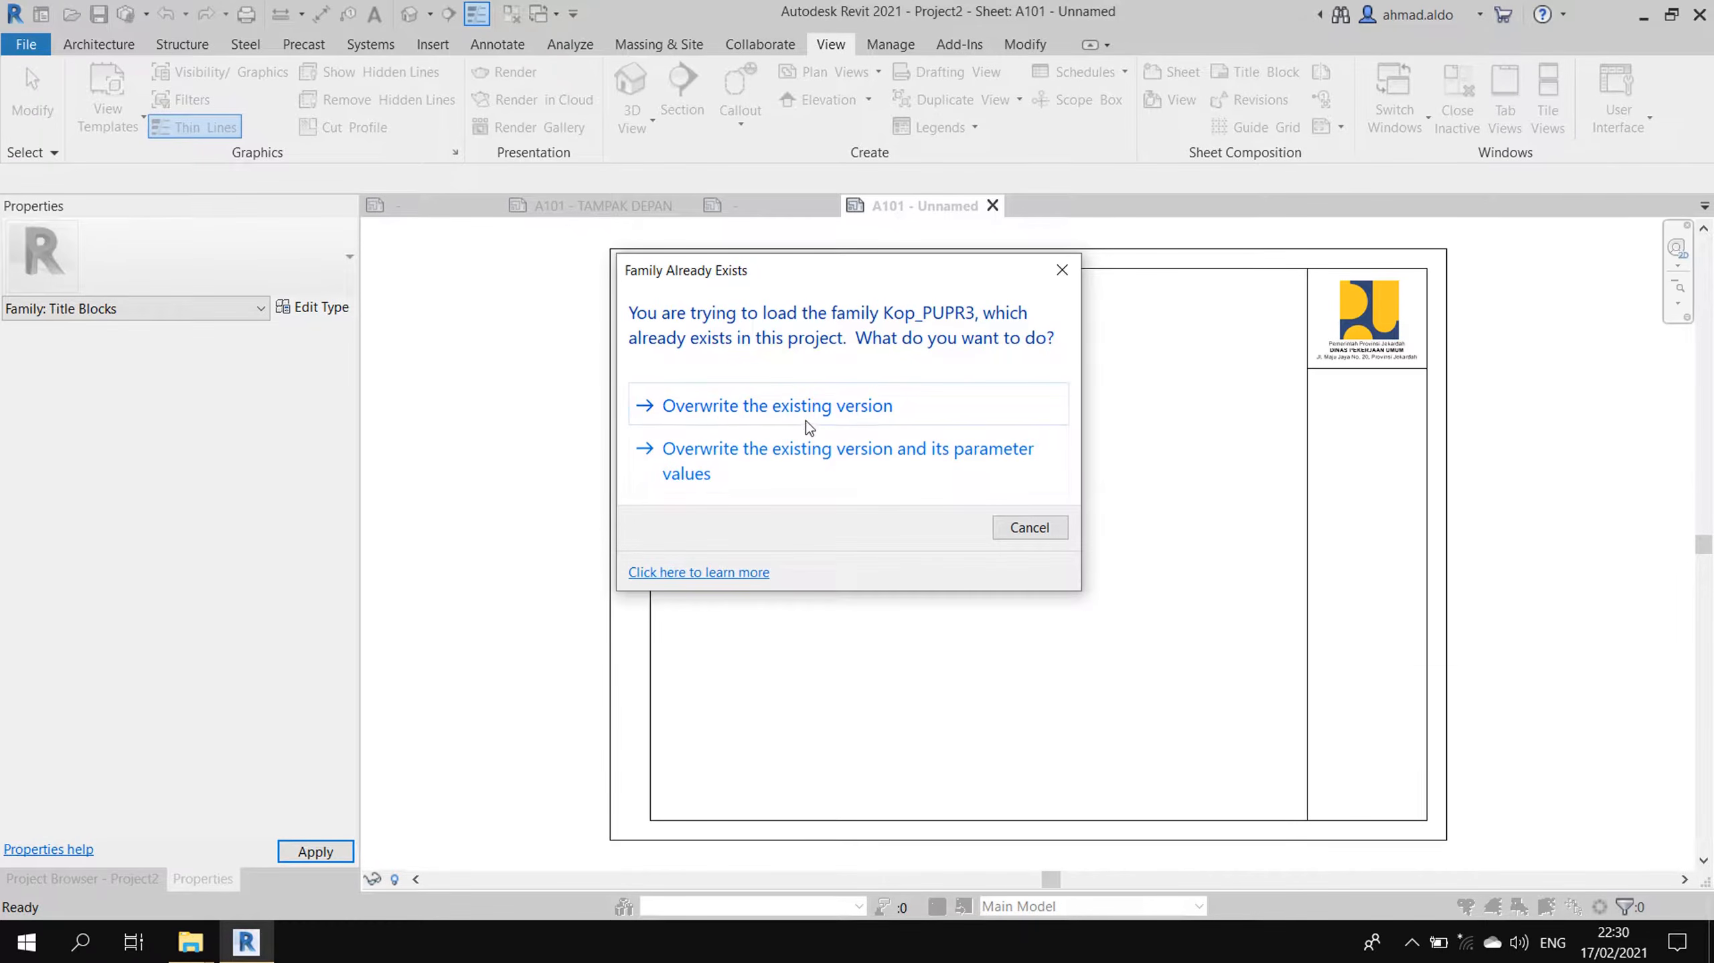
pyautogui.click(899, 420)
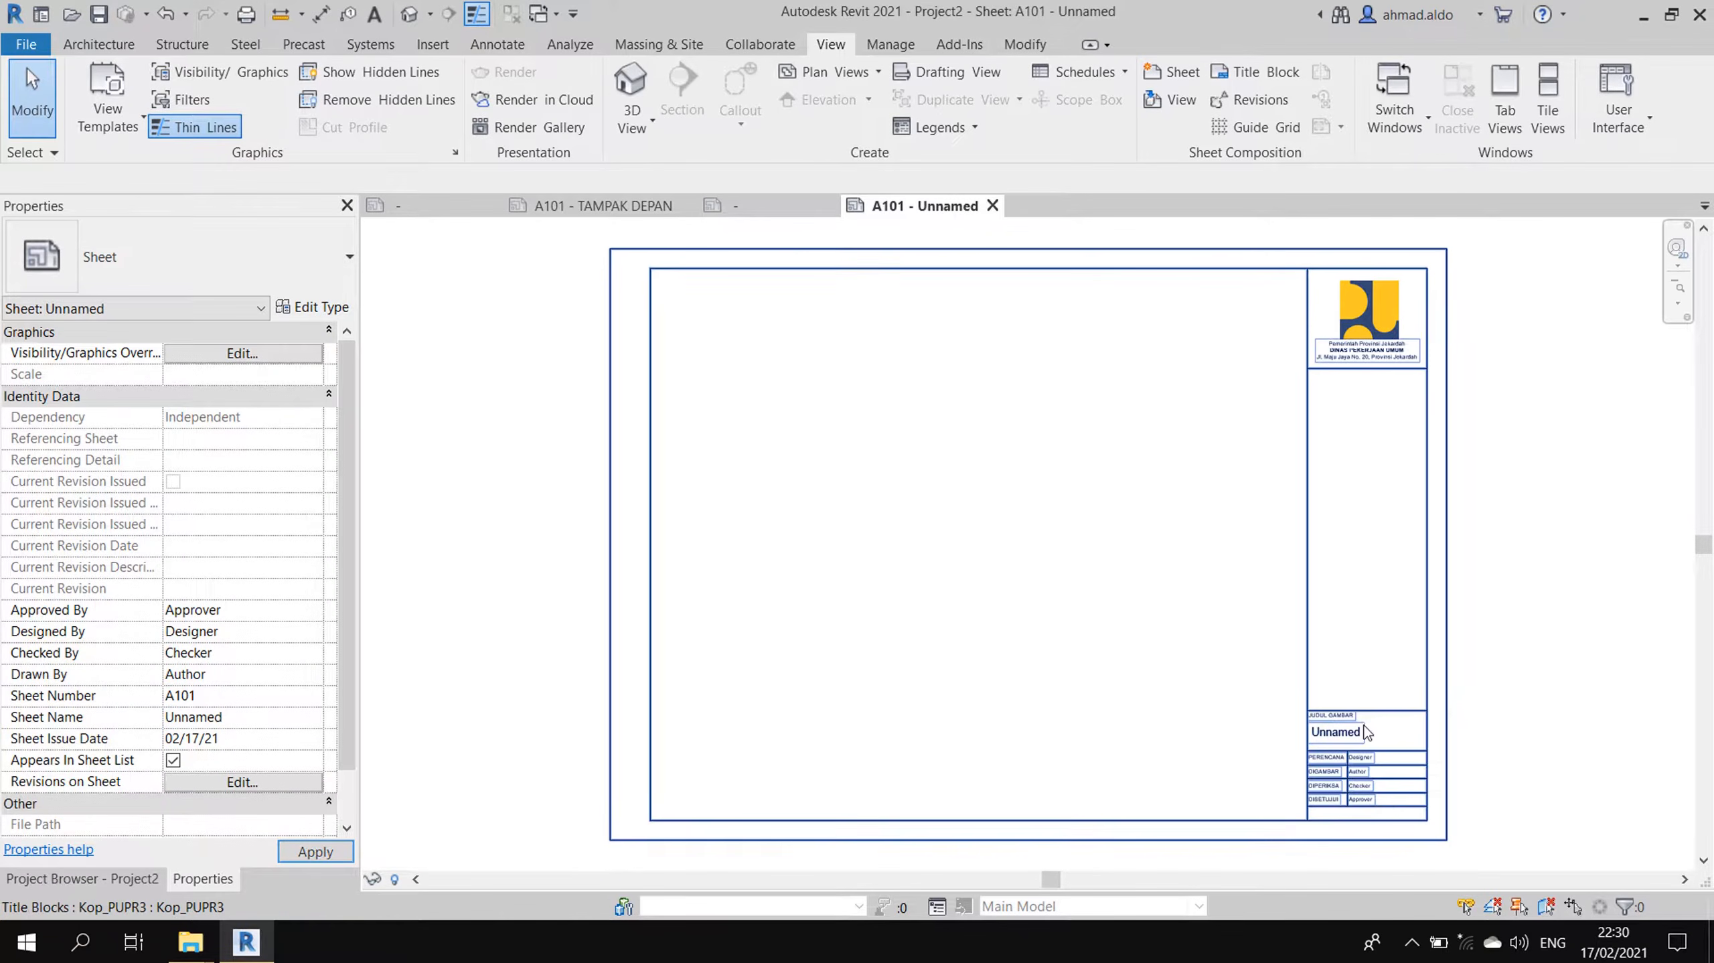
# - Set sheet A101's Sheet Name to TAMPAK DEPAN
pyautogui.scroll(3, 1428, 732)
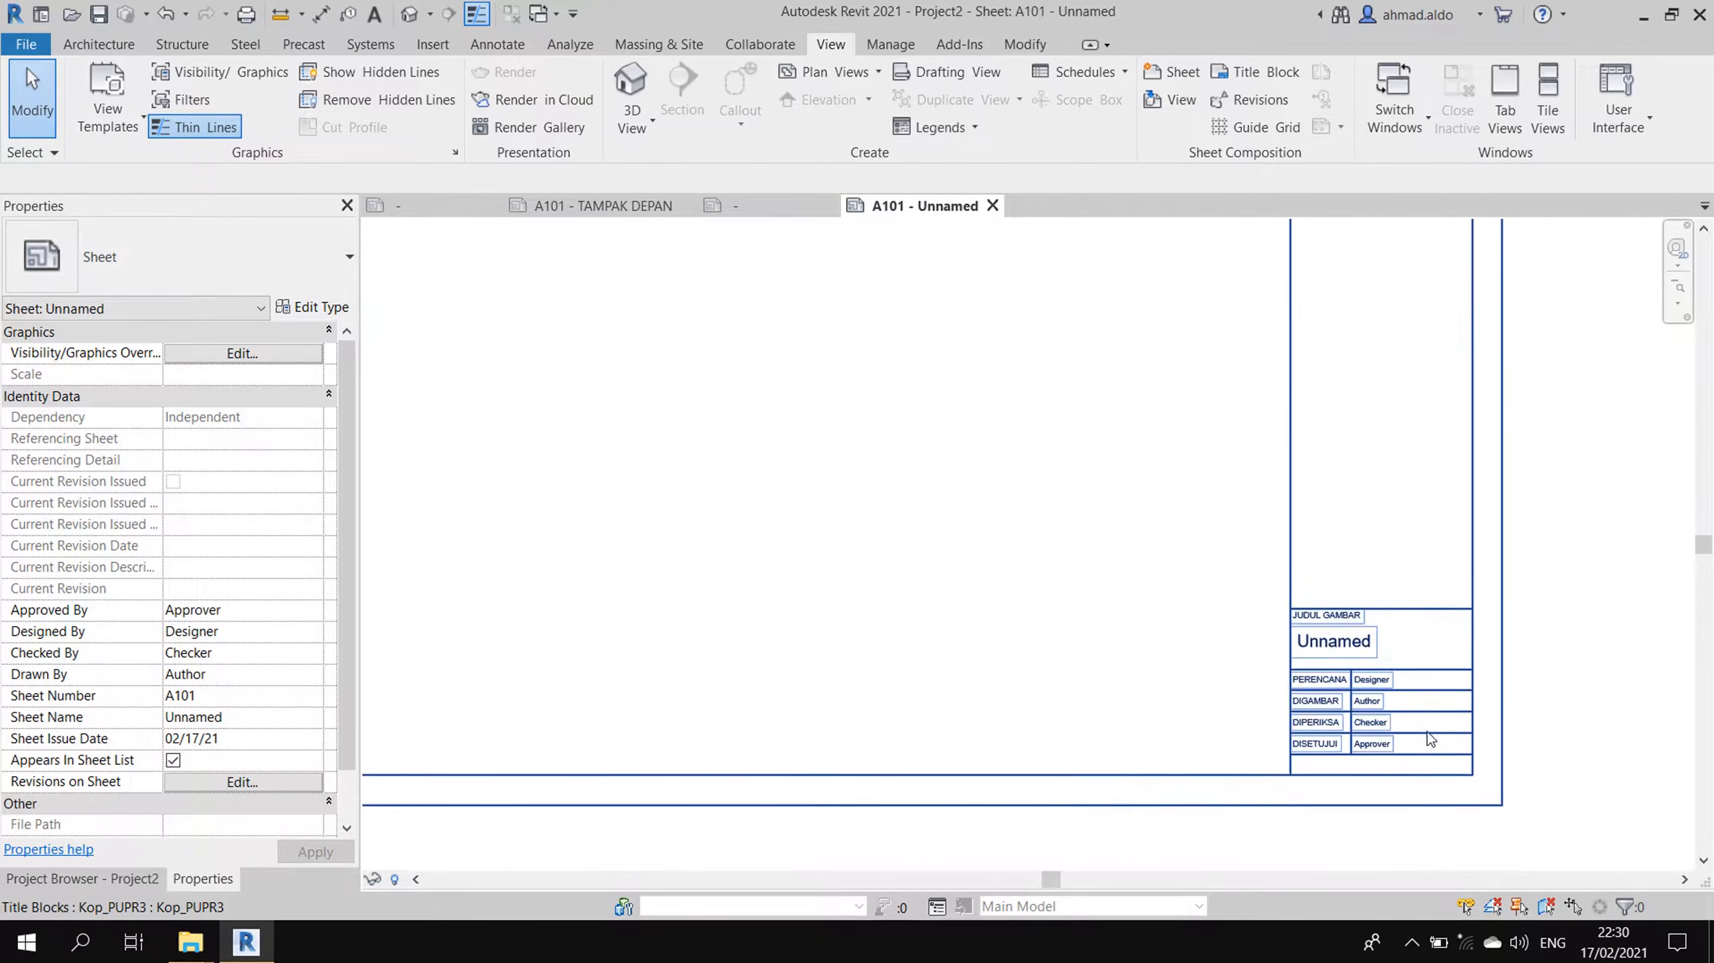
pyautogui.scroll(5, 1426, 737)
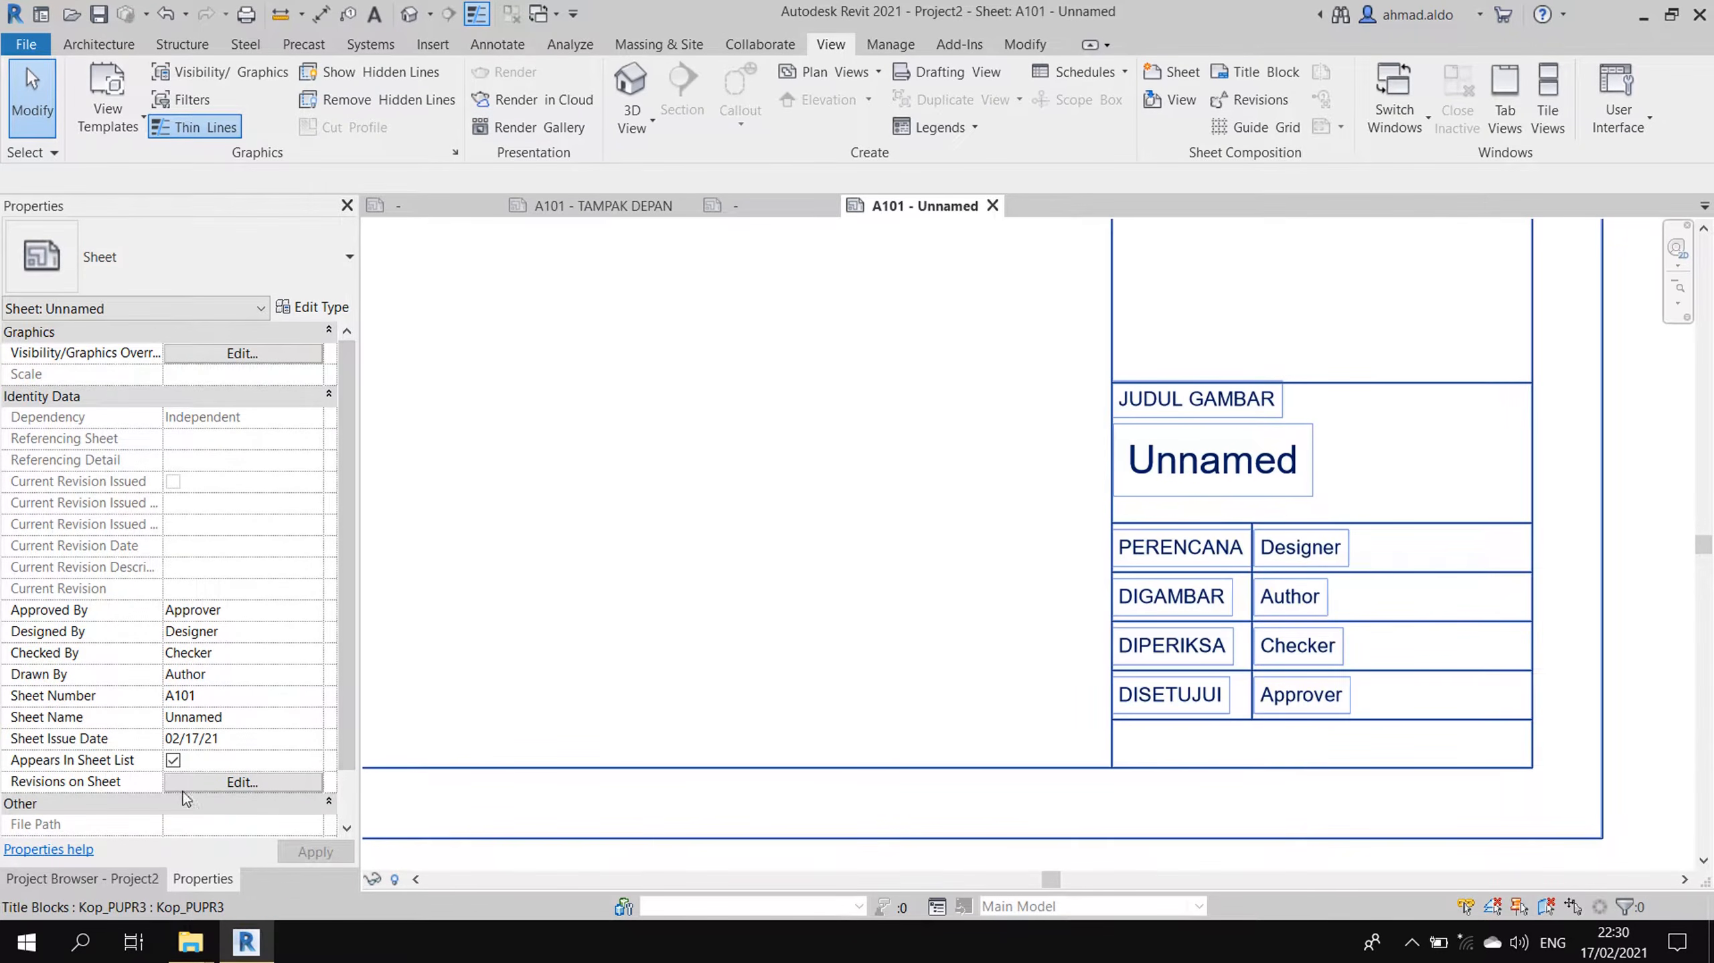
pyautogui.click(258, 716)
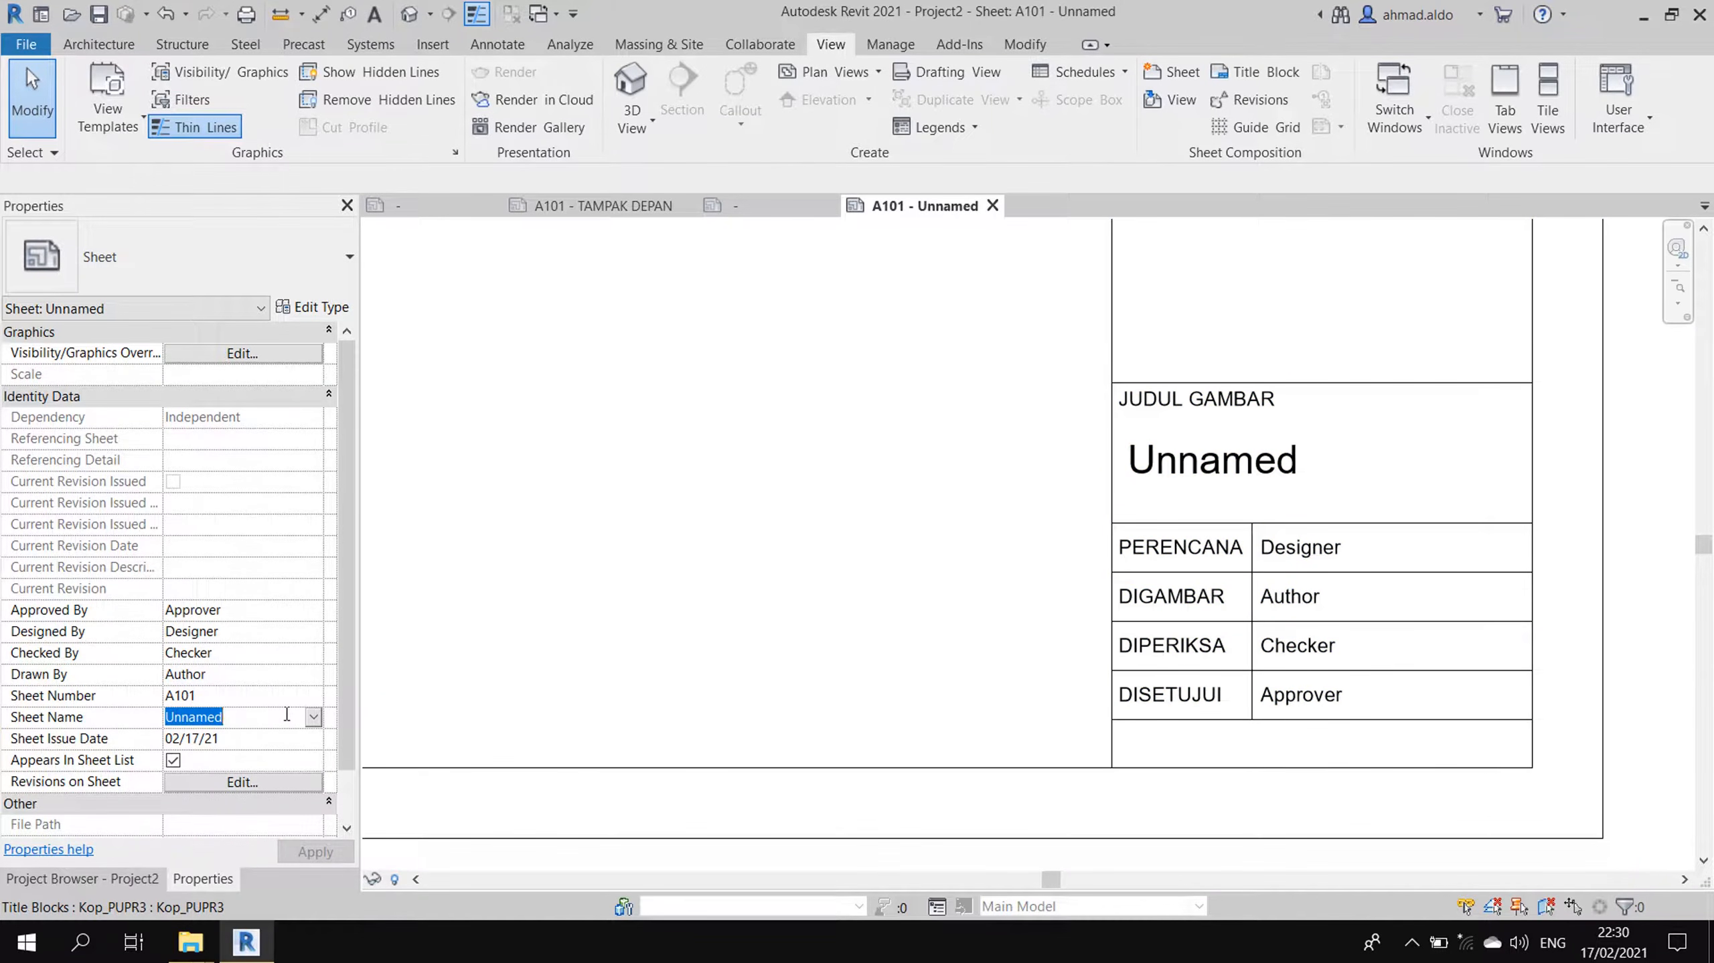
pyautogui.write('TAMPAK DEPAN')
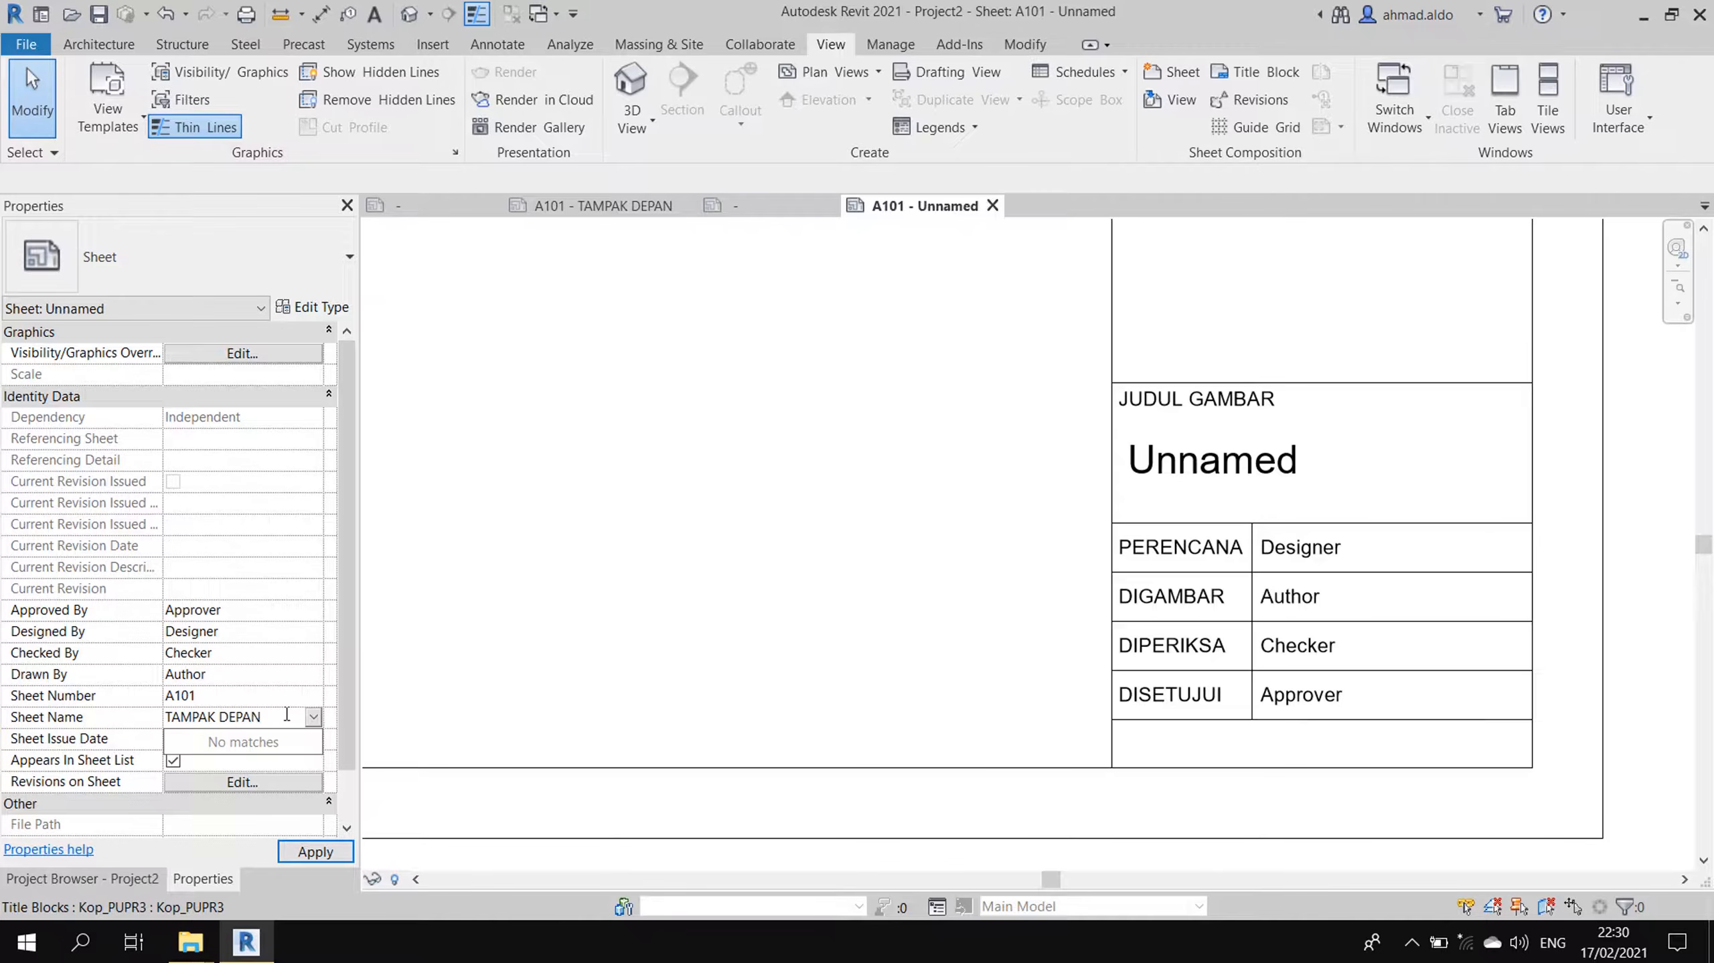
pyautogui.press('Return')
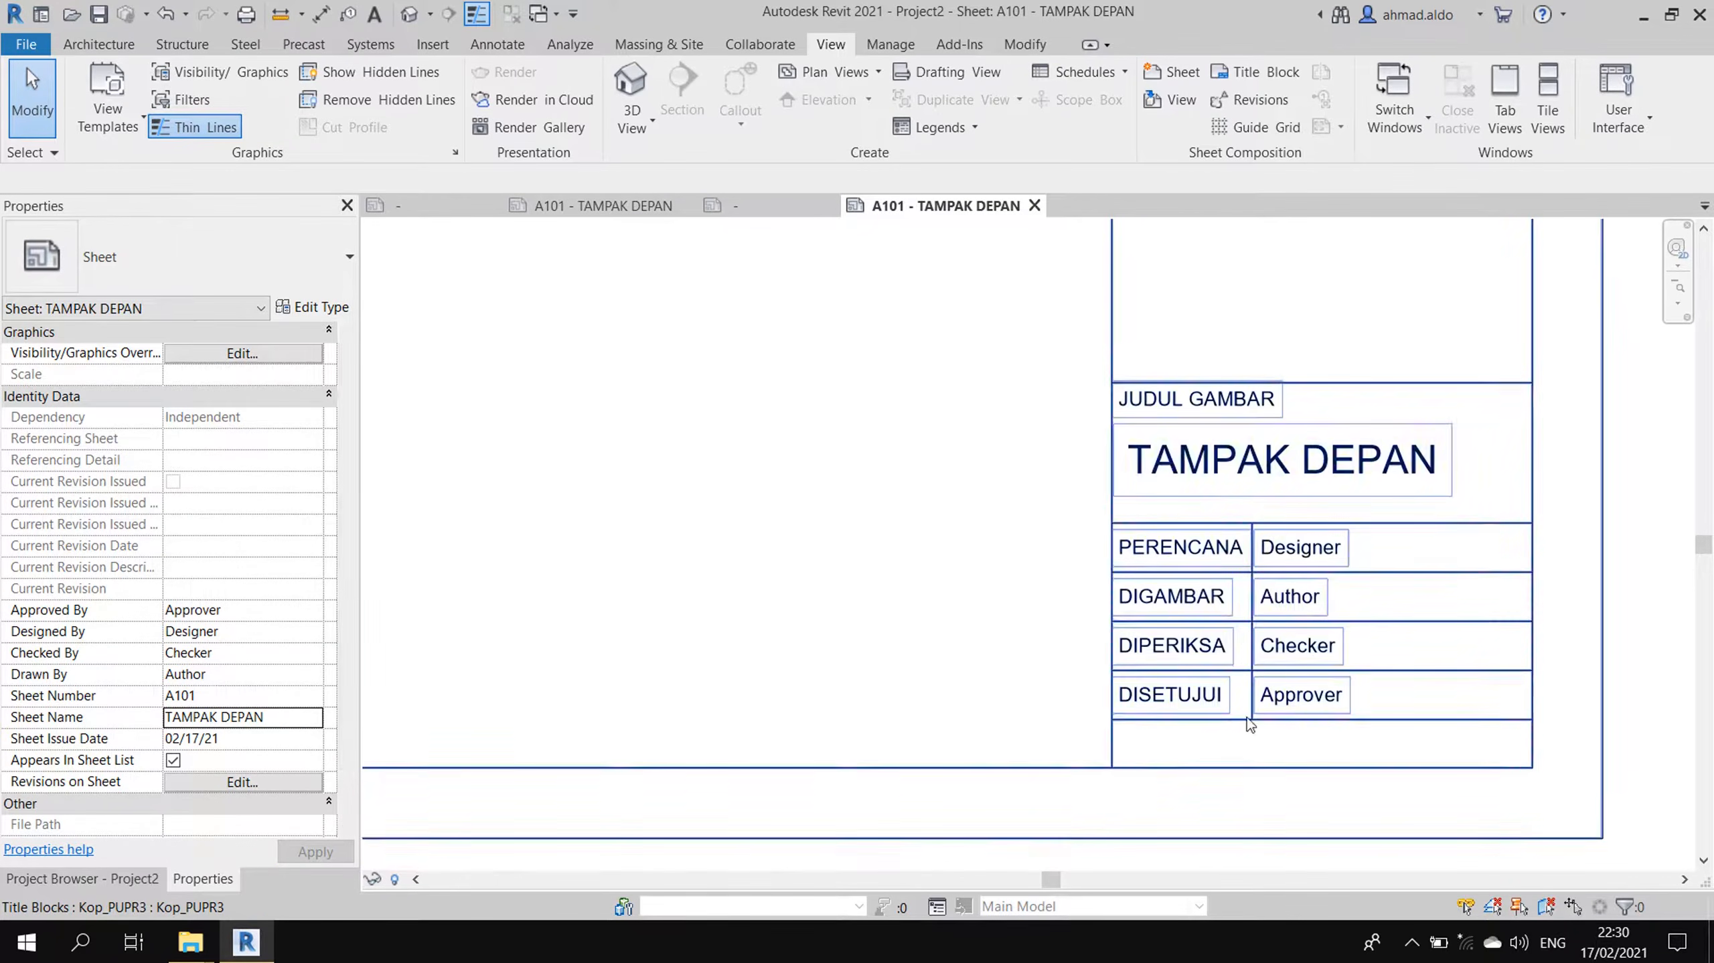
# - Set the sheet's Designed By to CV. ARSI MILES
pyautogui.click(254, 630)
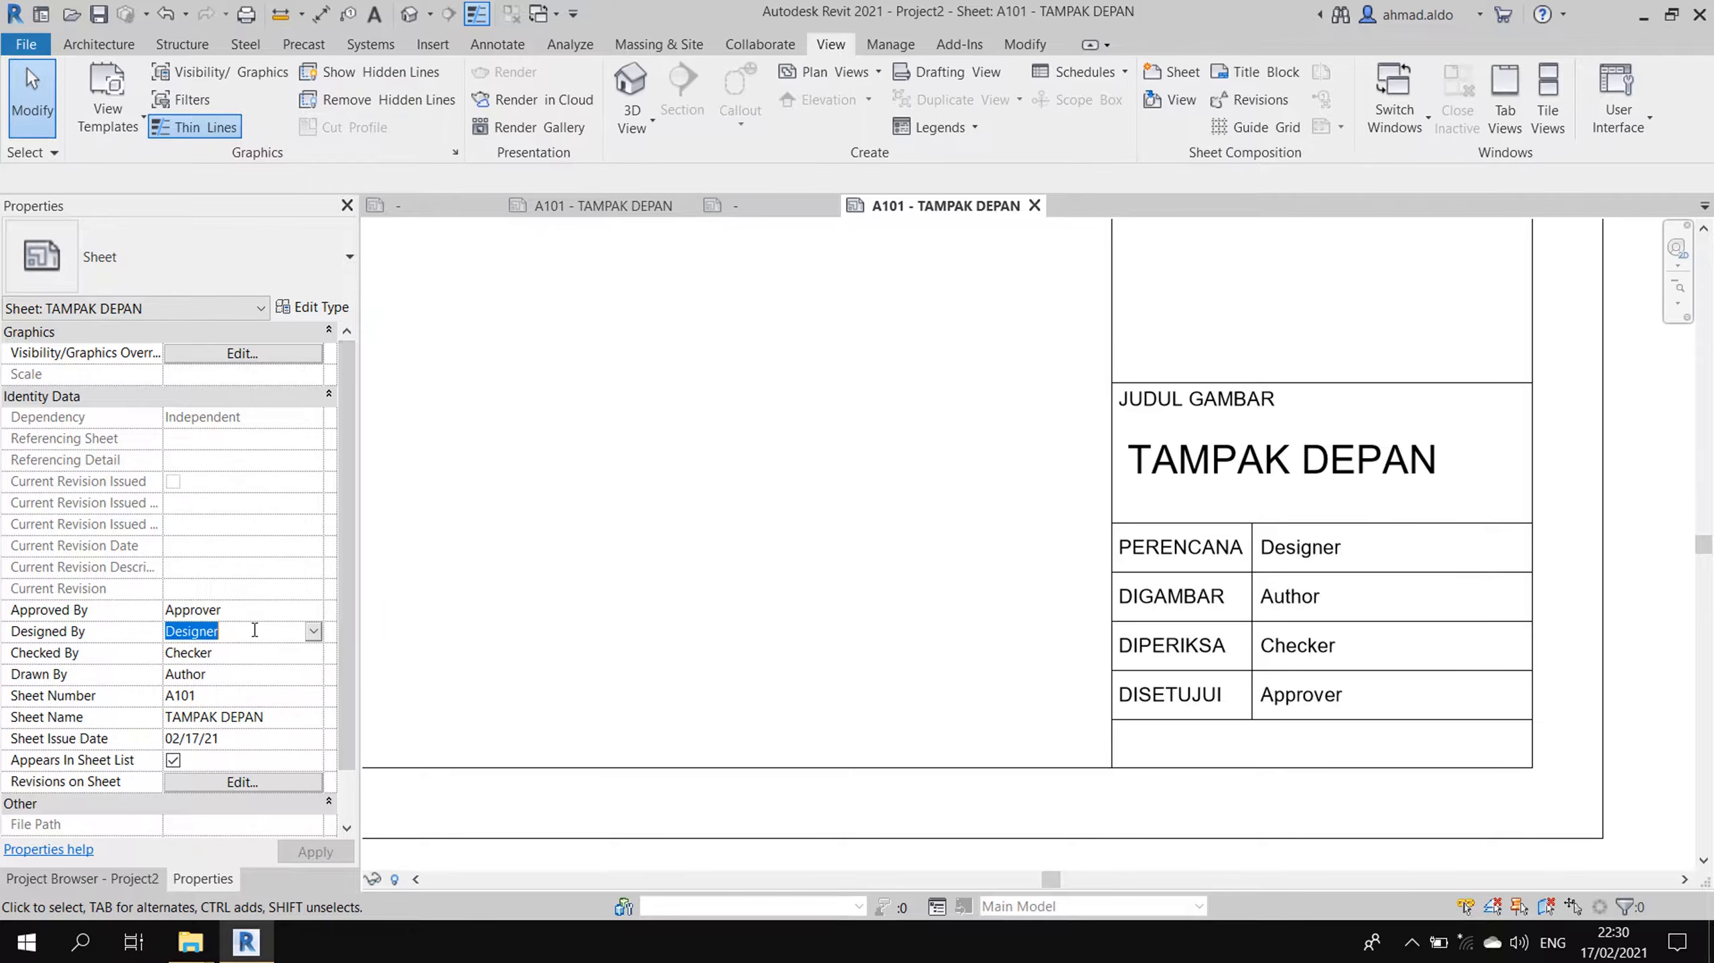
pyautogui.write('CV. ARSI MILES')
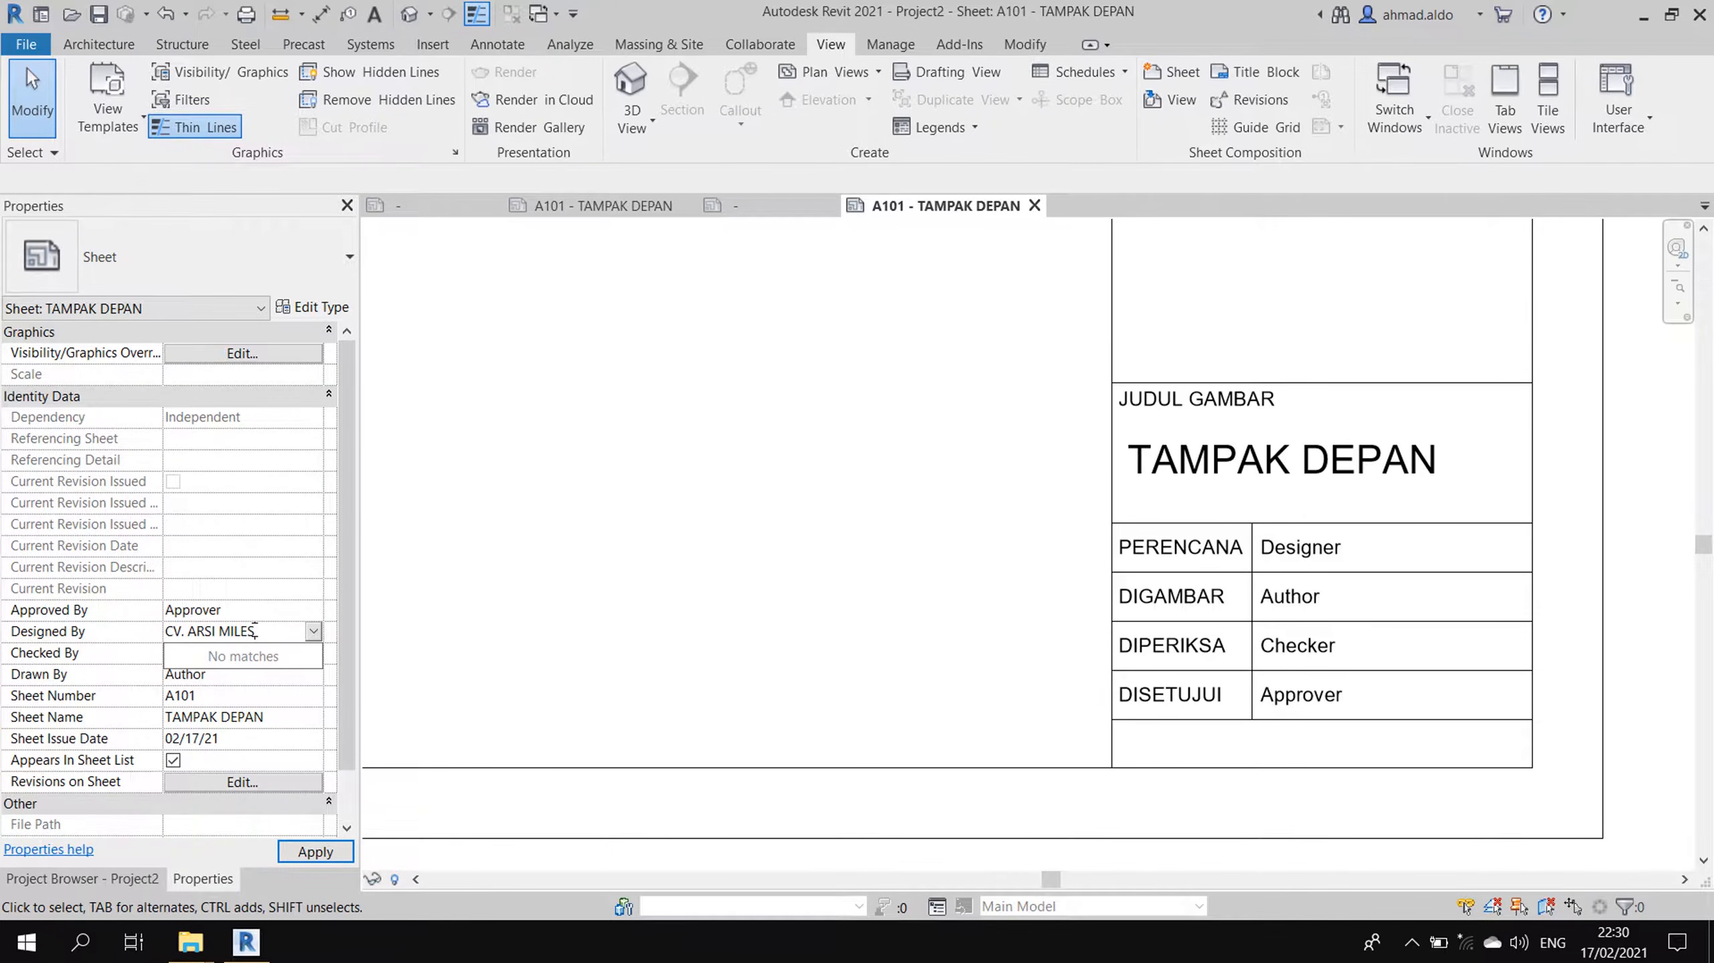
pyautogui.press('Return')
pyautogui.press('Return')
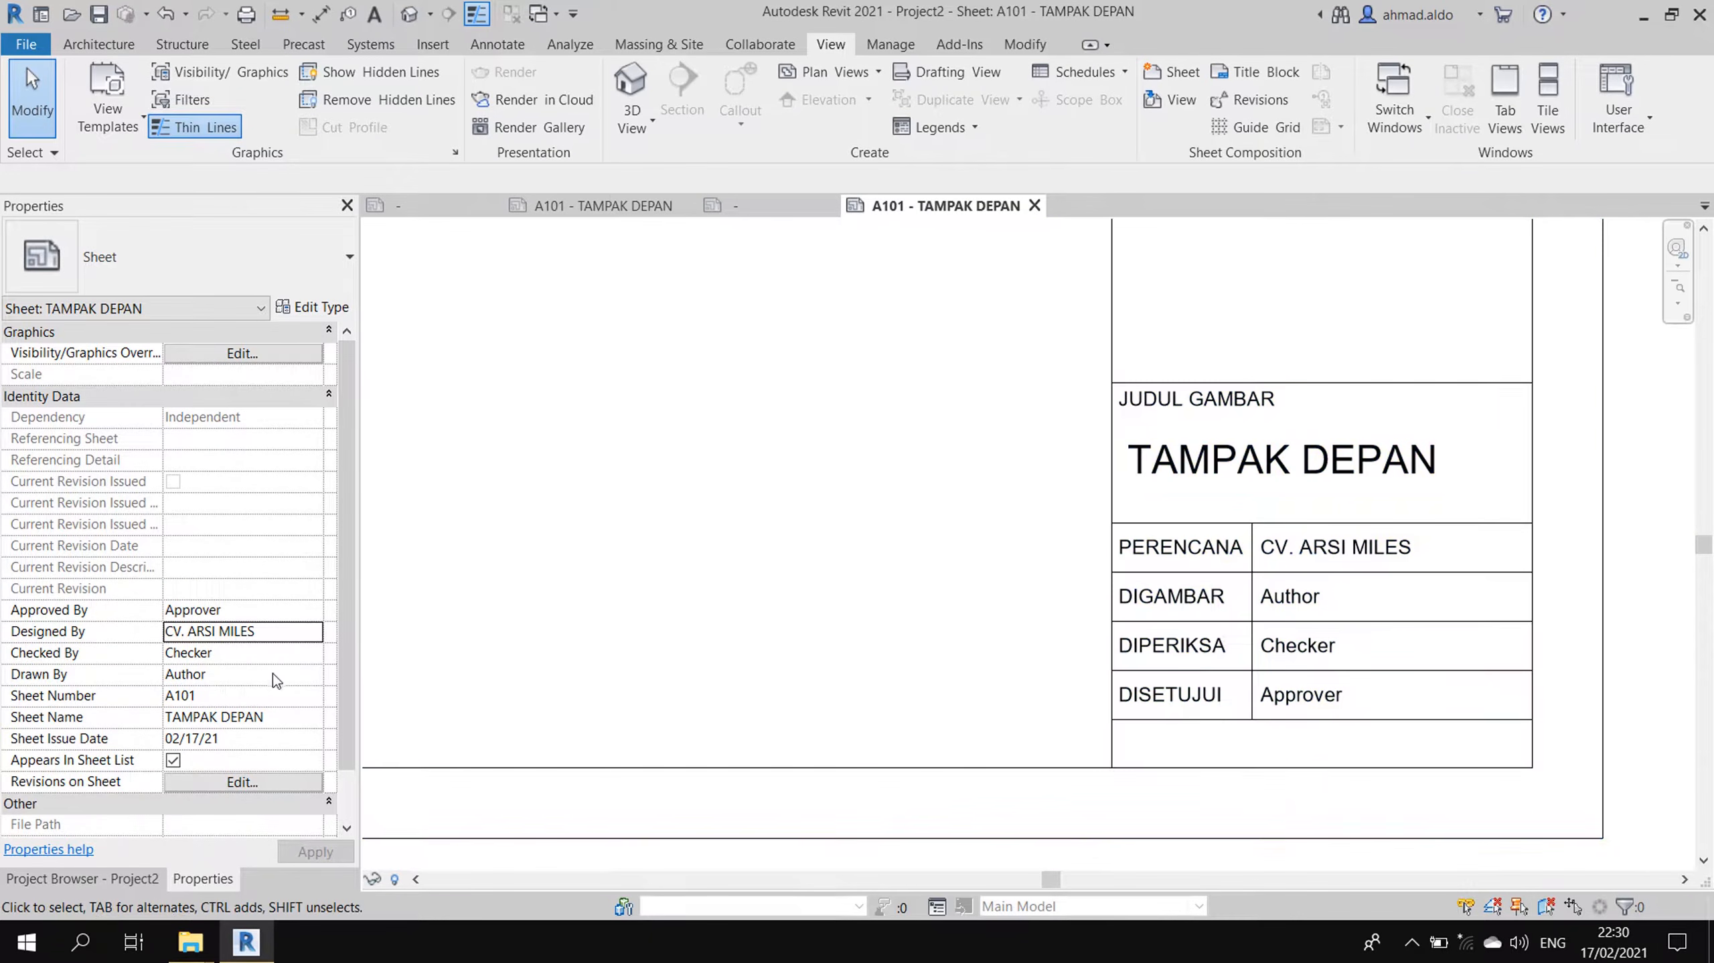
# - Enter the drafter's and checker's names in Drawn By and Checked By
pyautogui.click(232, 675)
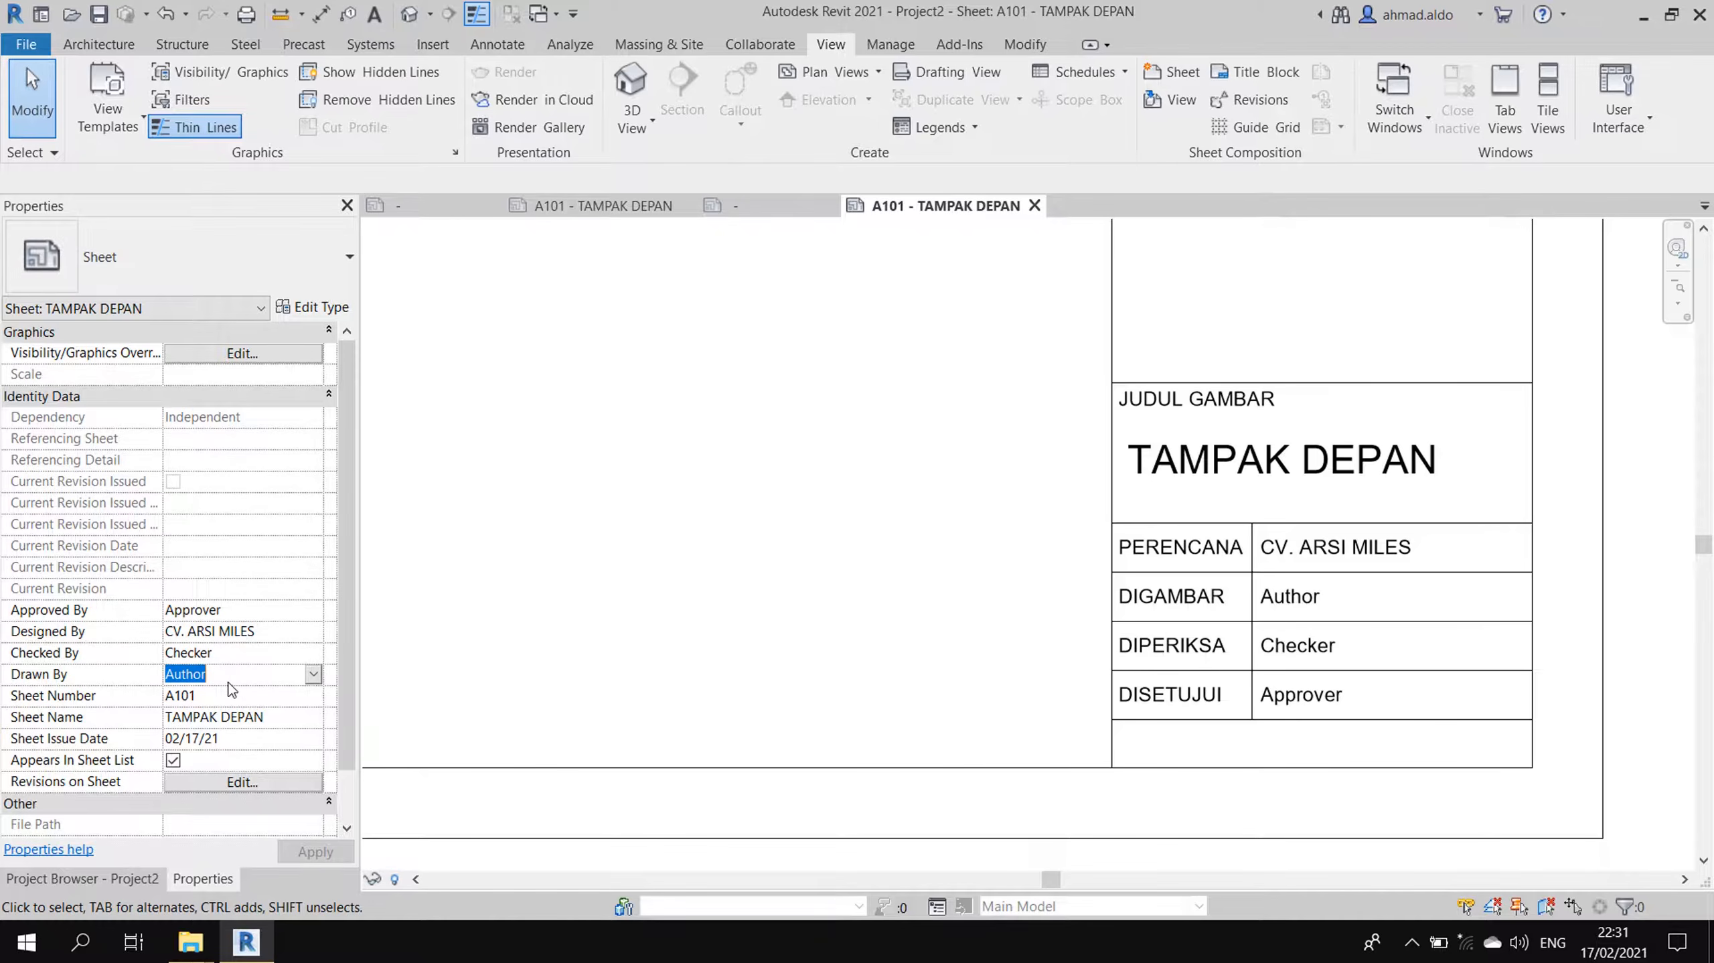
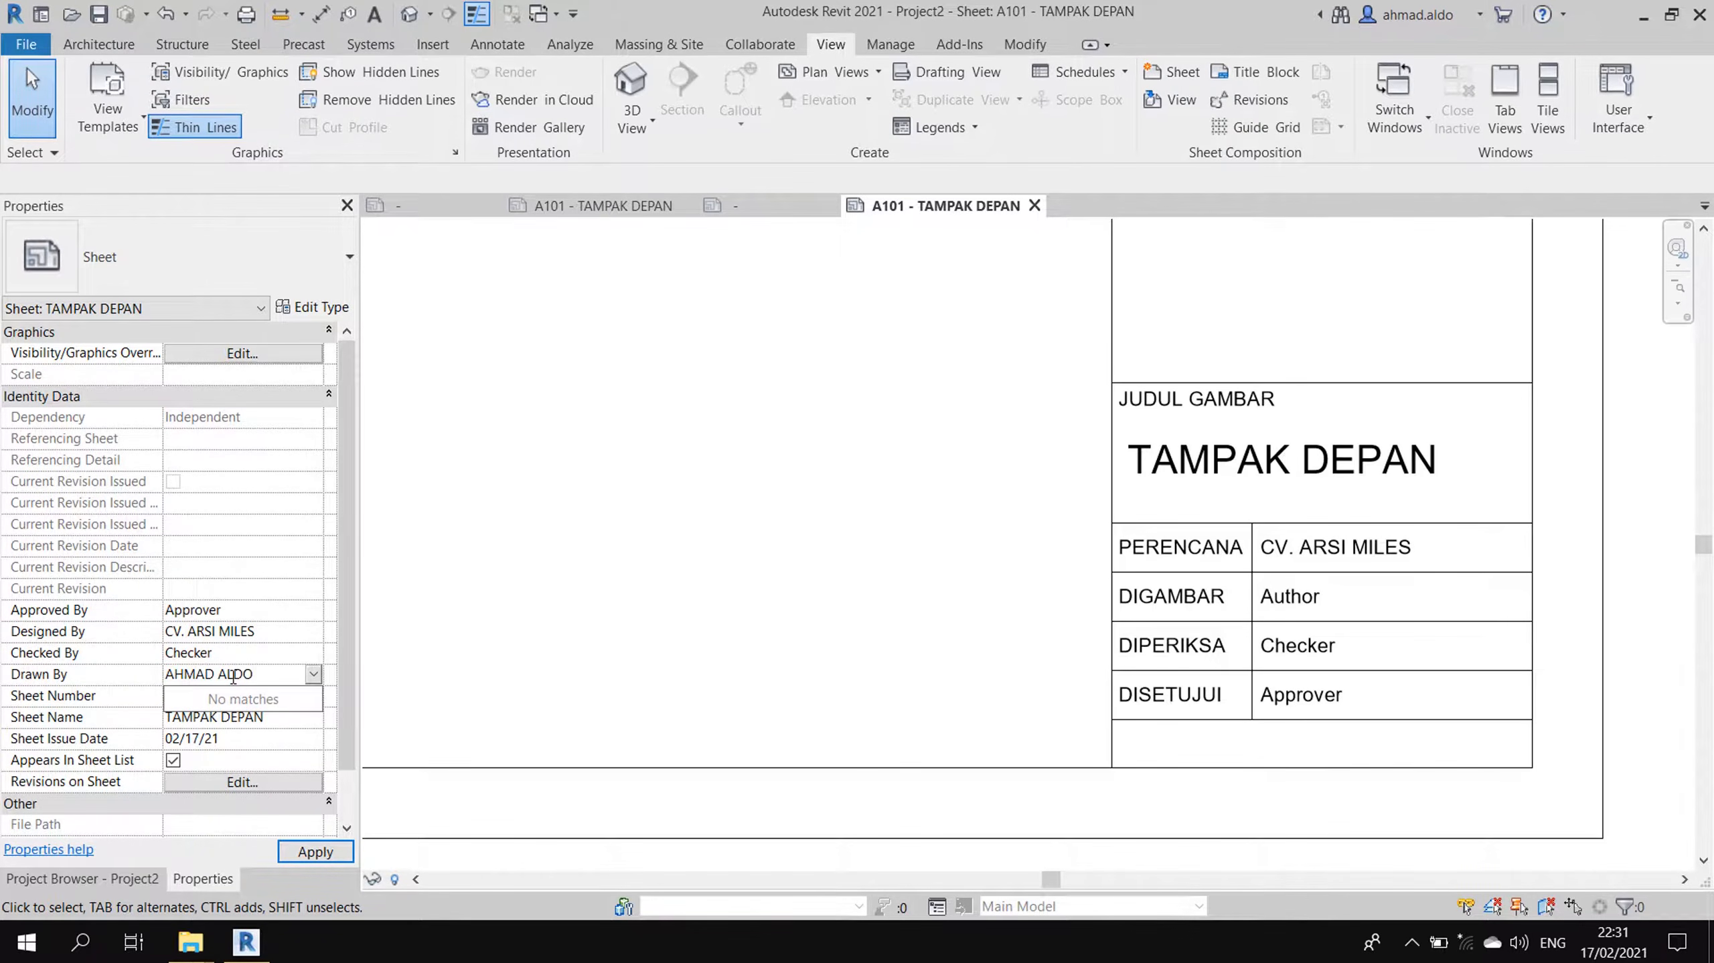
pyautogui.press('Return')
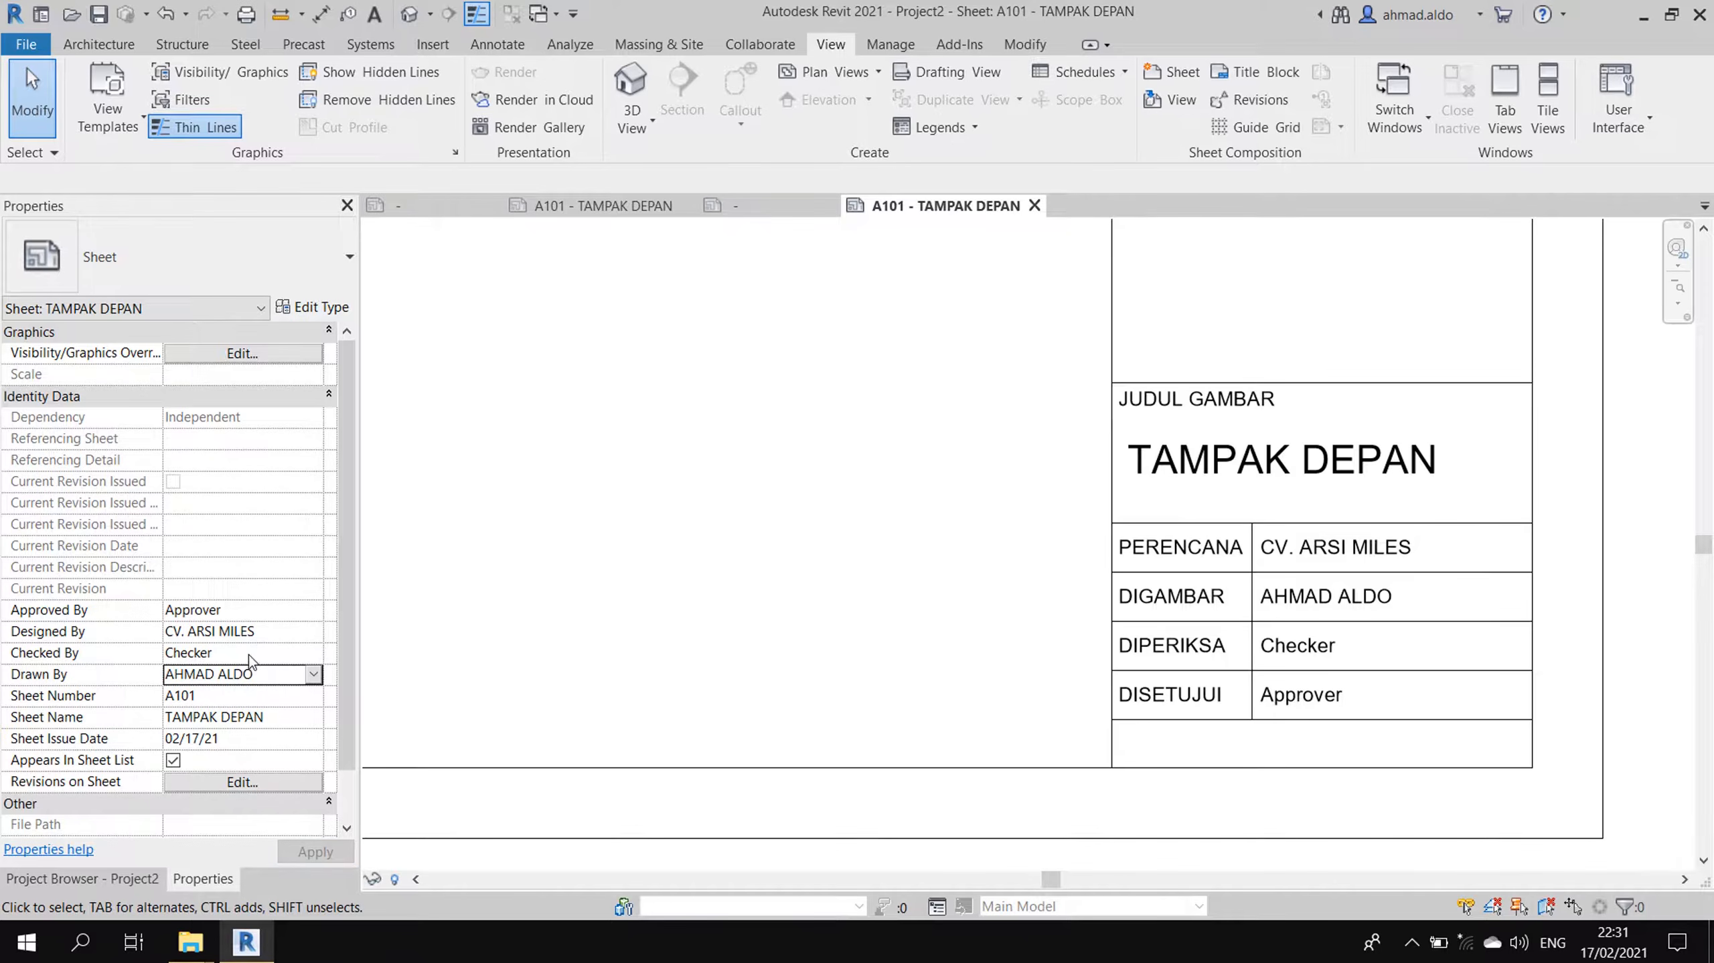
pyautogui.click(250, 653)
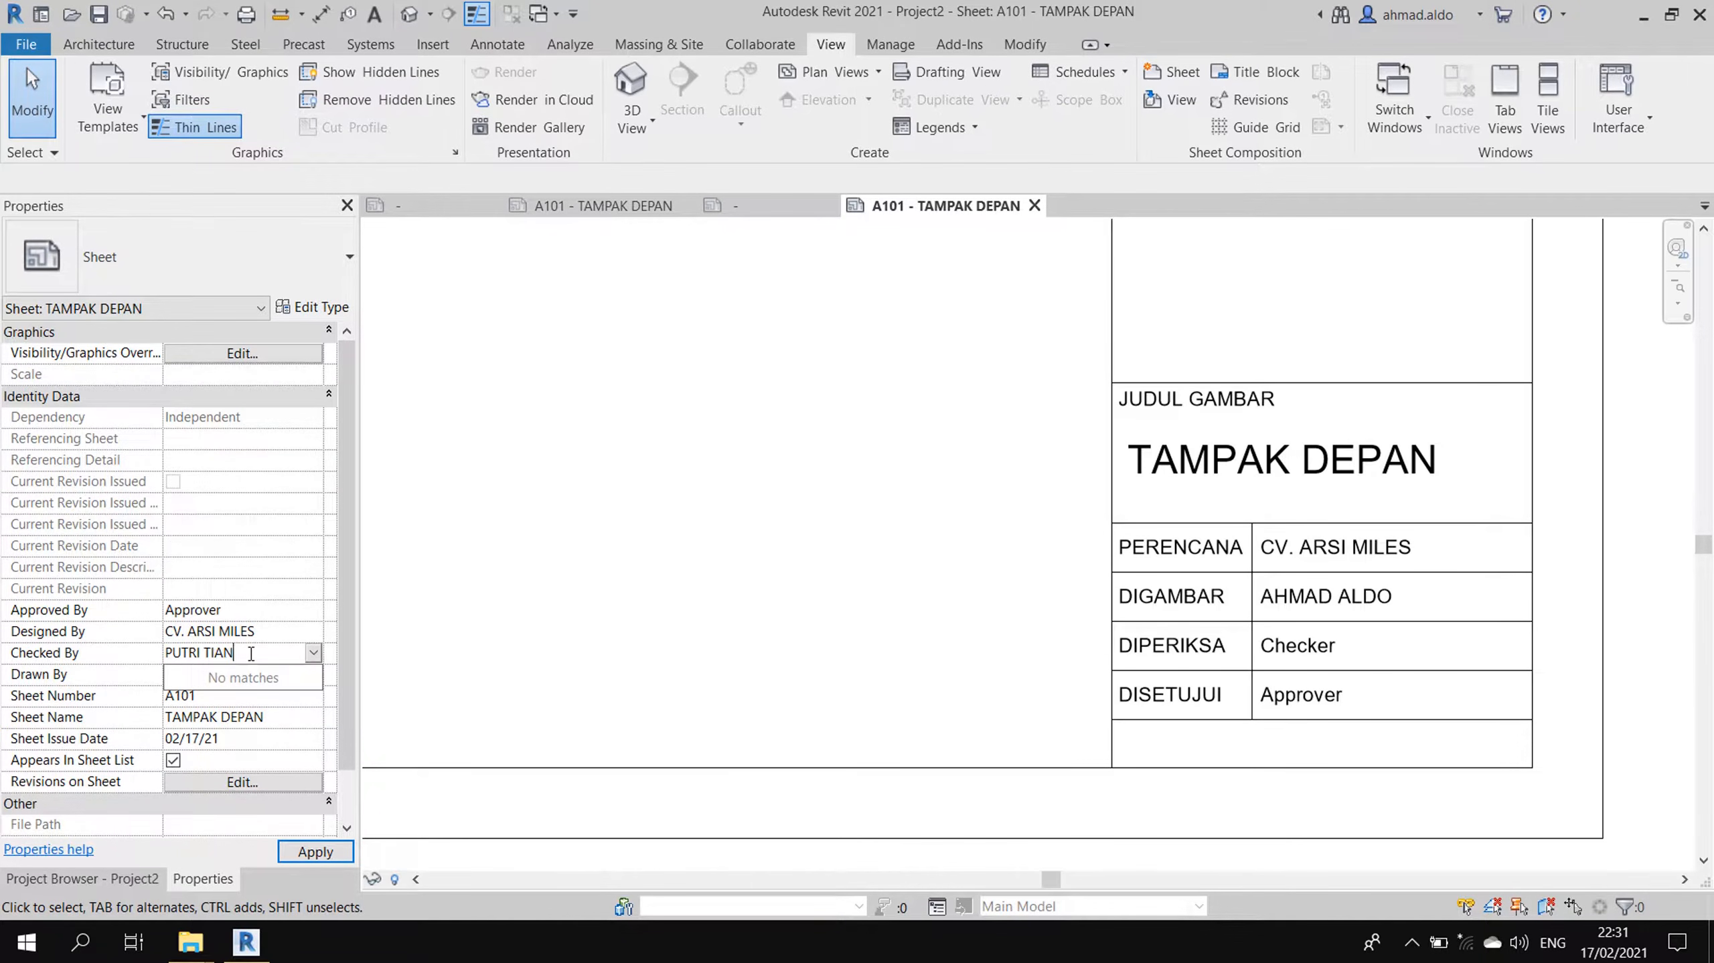
pyautogui.press('Return')
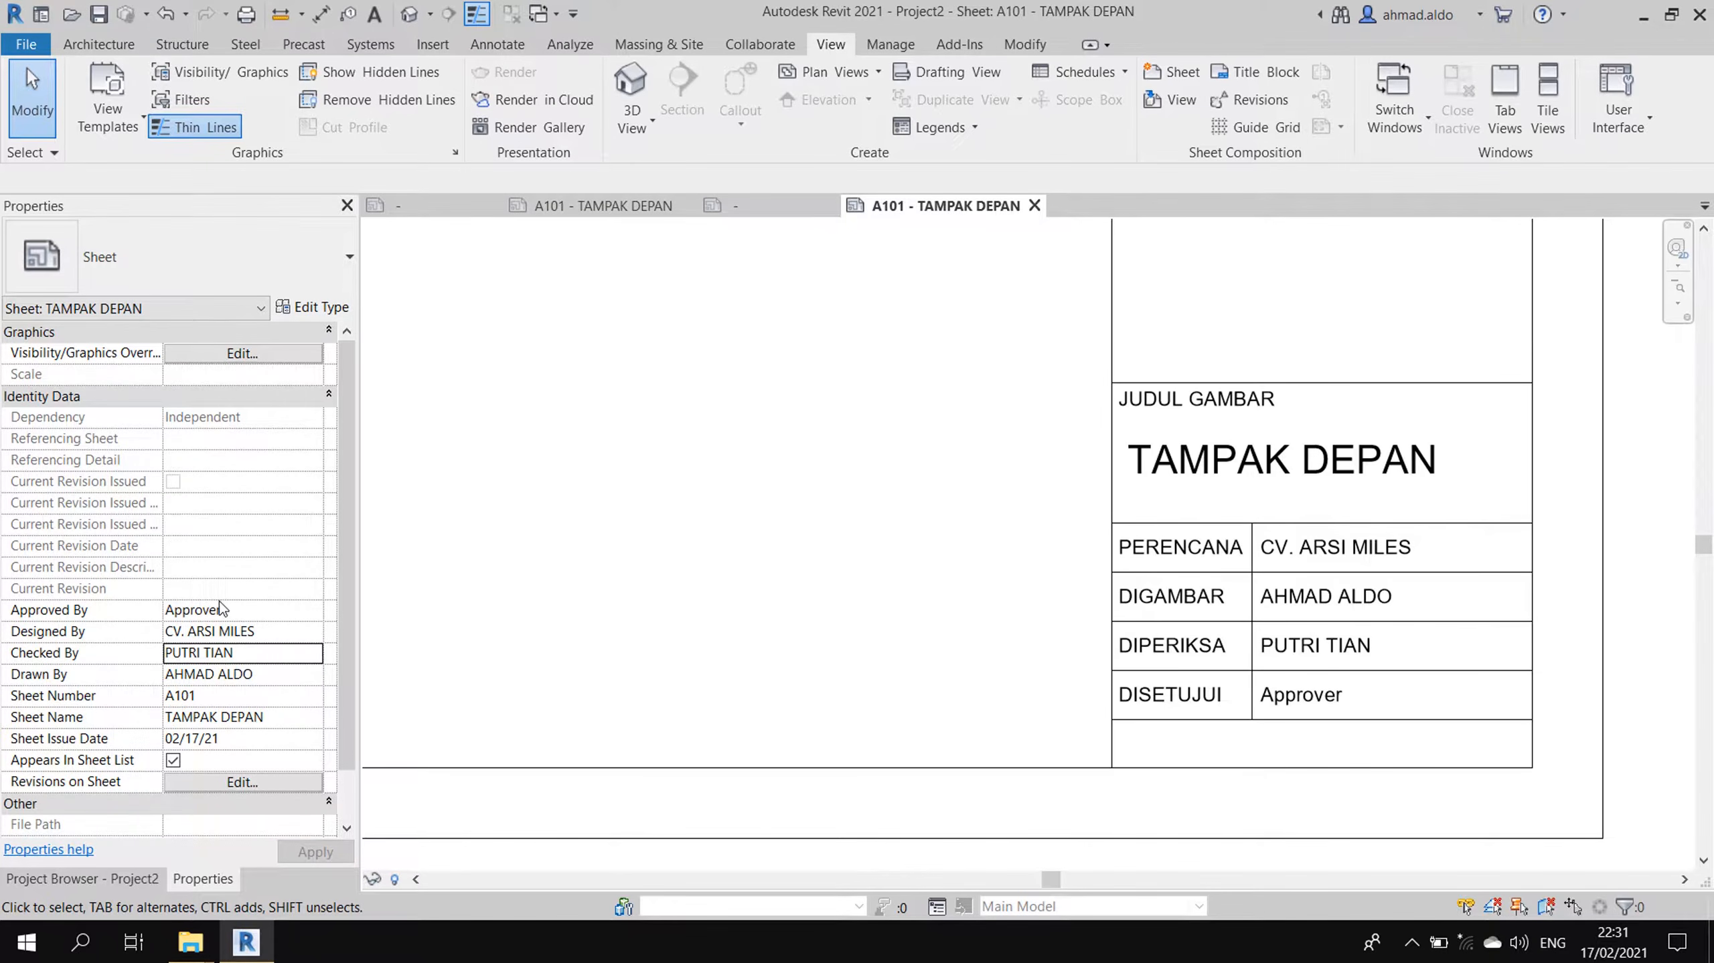
# - Replace the Approved By value with the approver's name
pyautogui.click(251, 611)
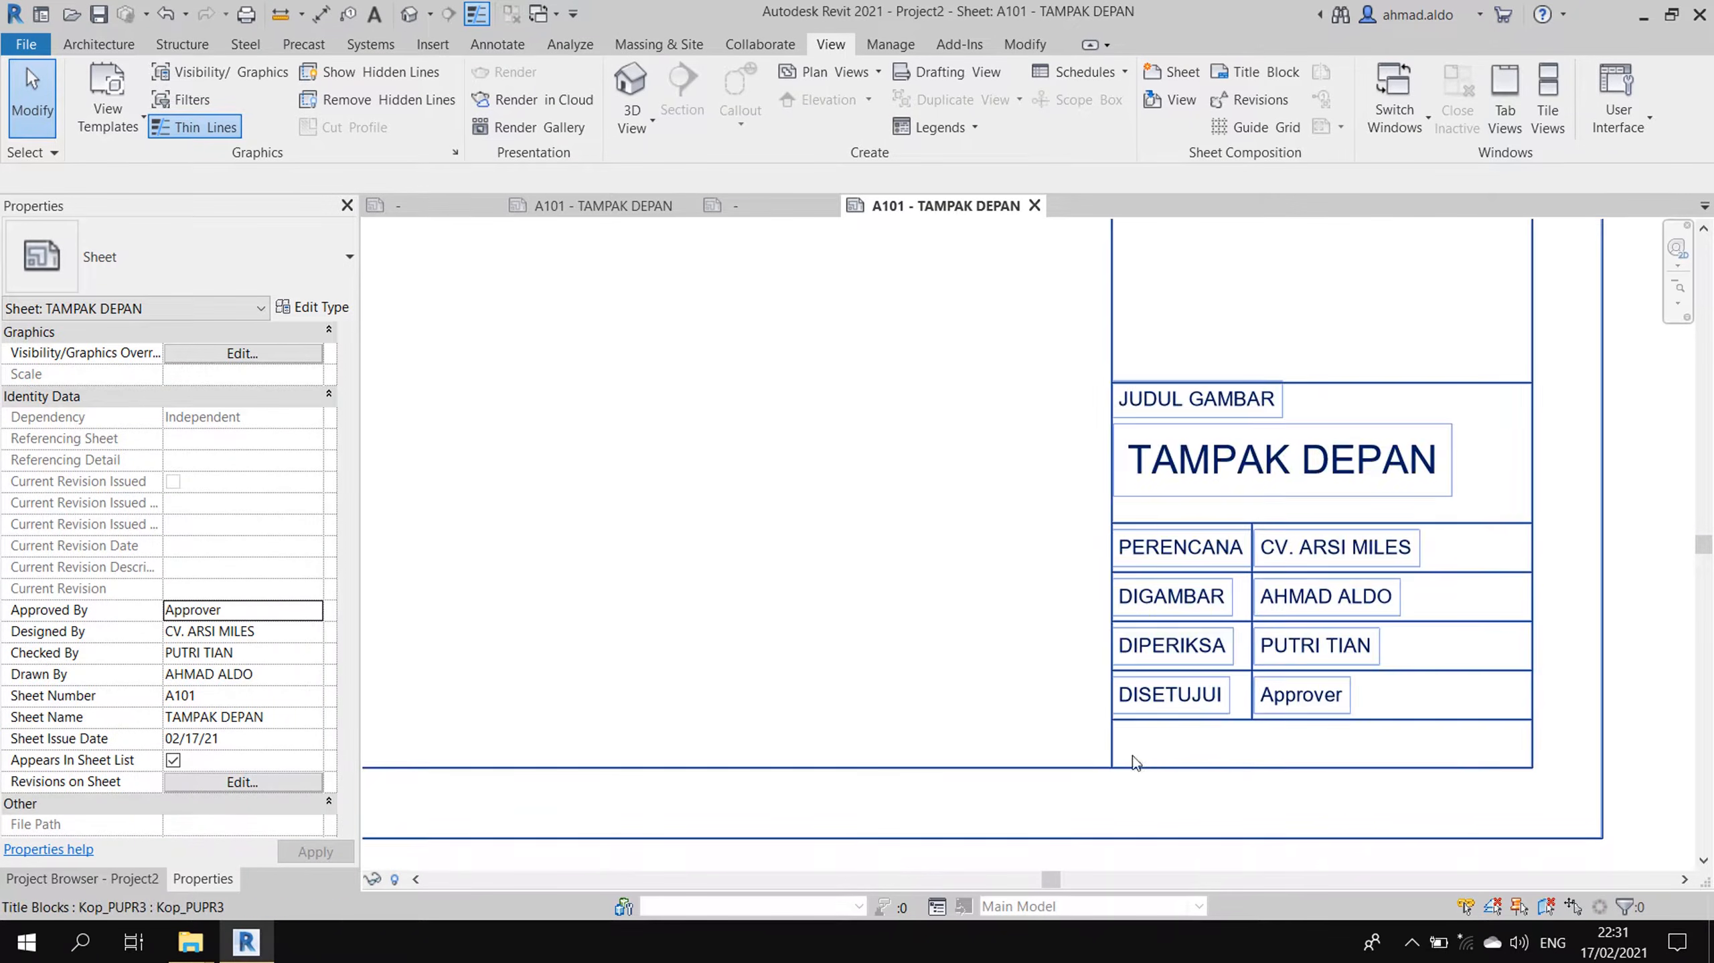
pyautogui.click(267, 609)
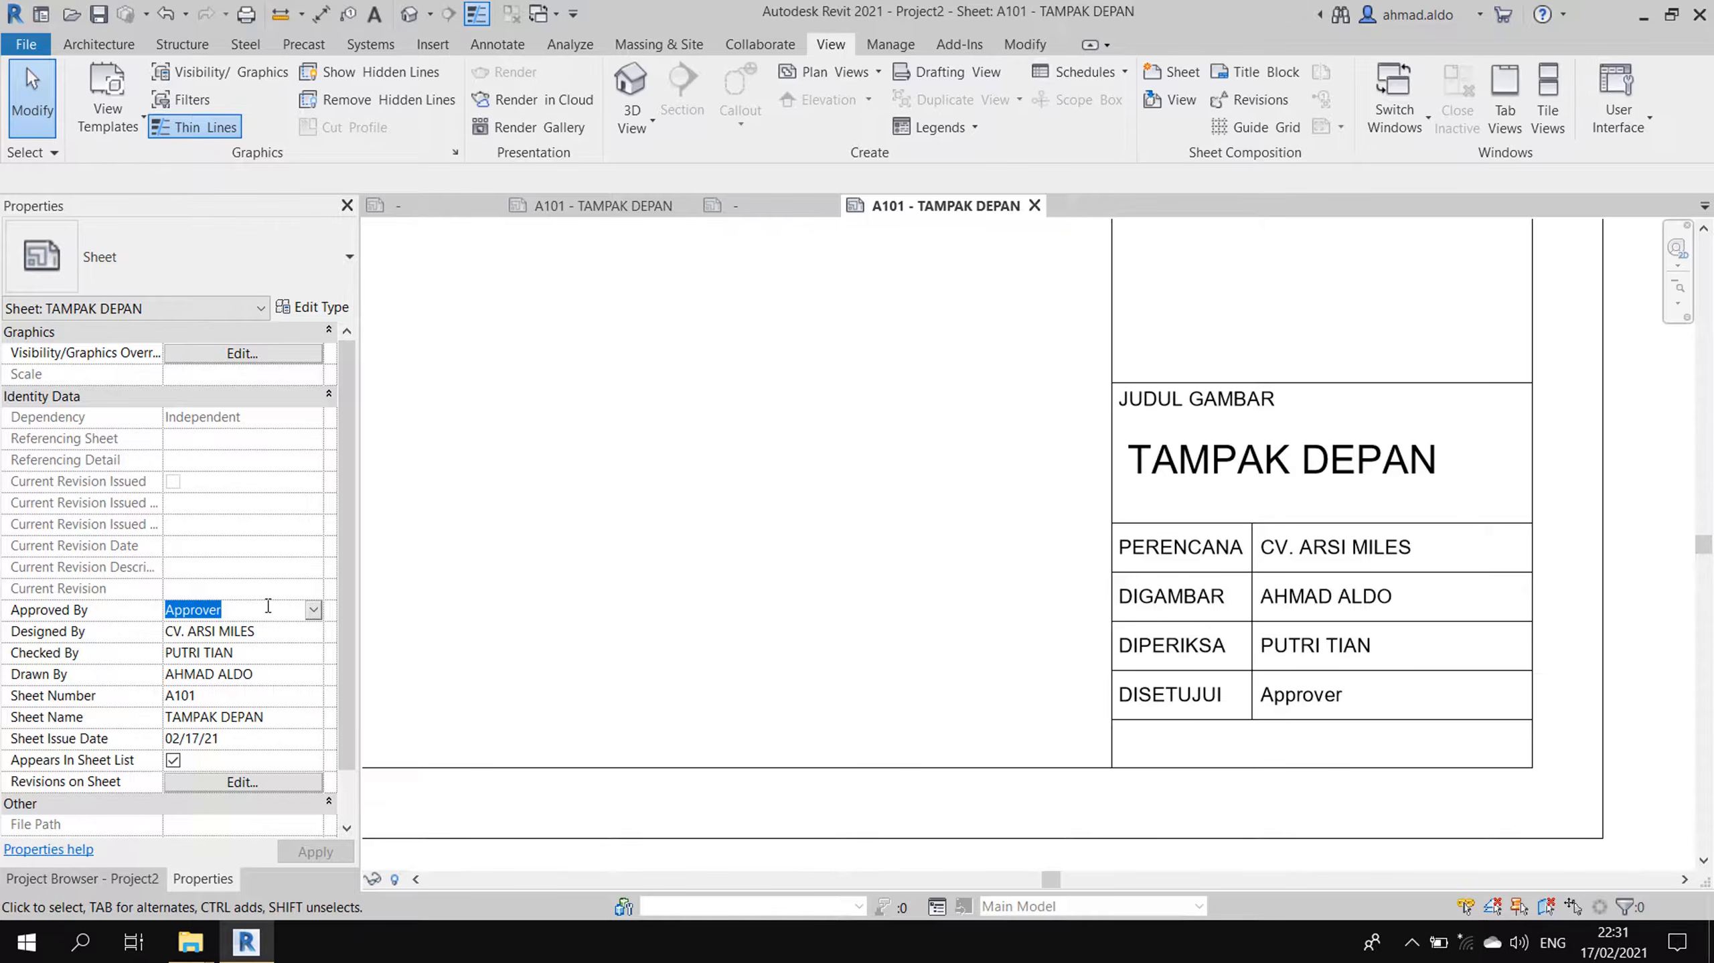
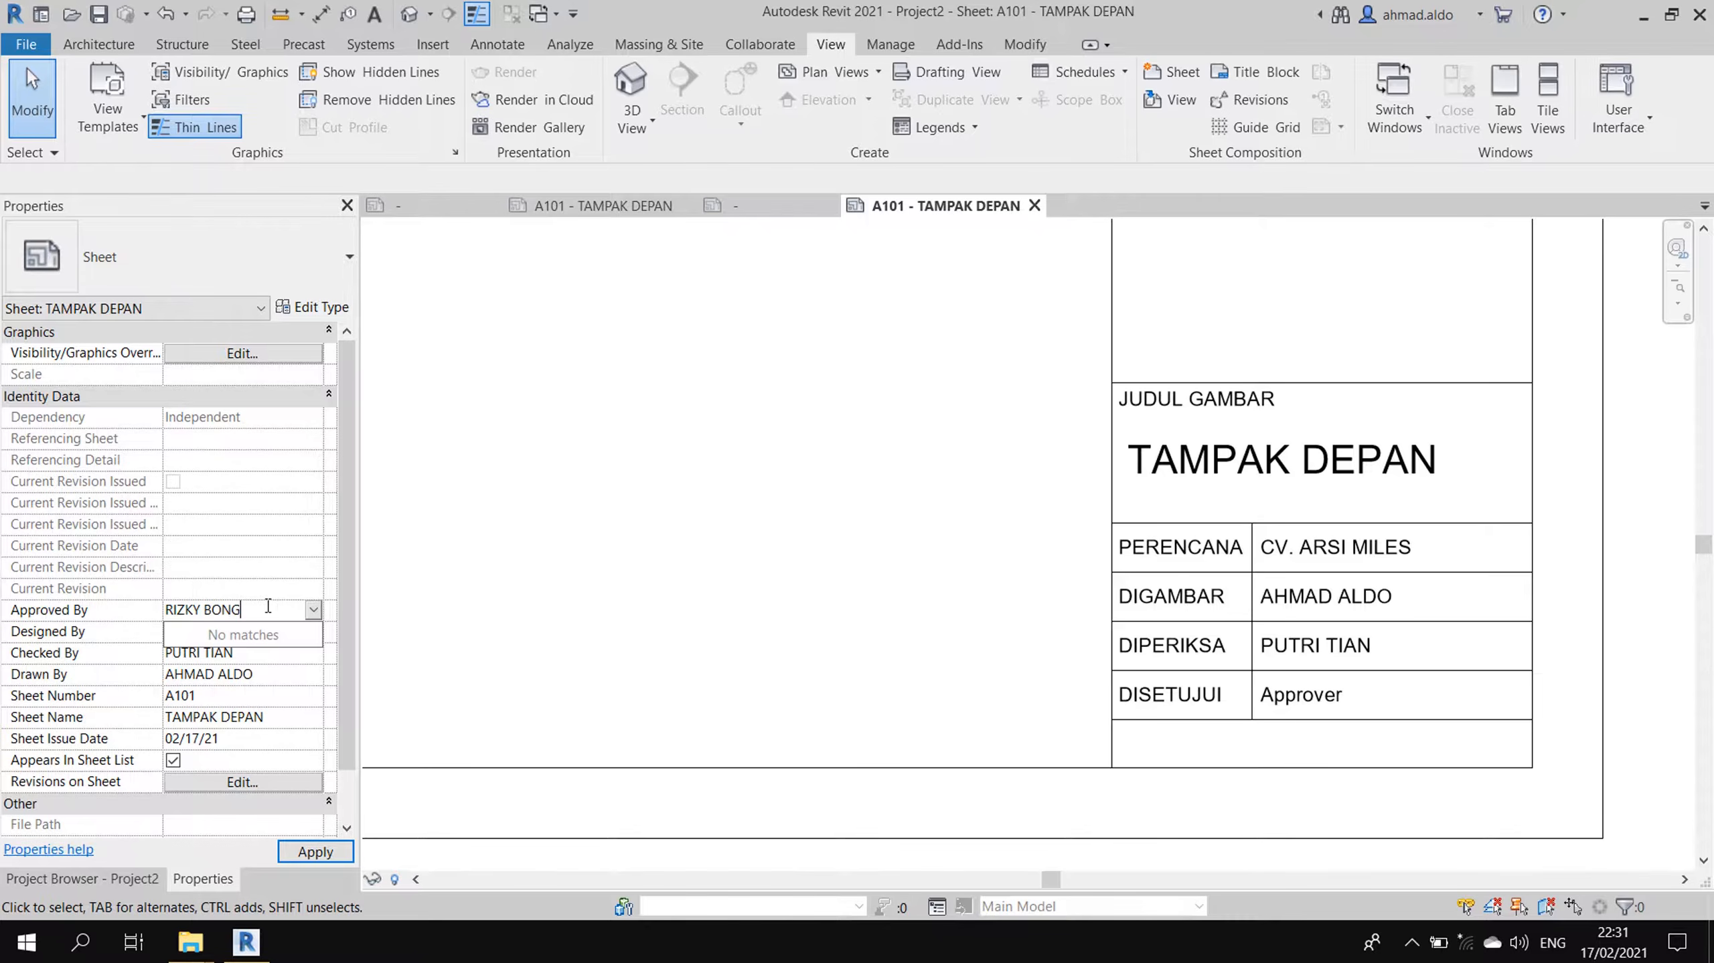
pyautogui.press('Return')
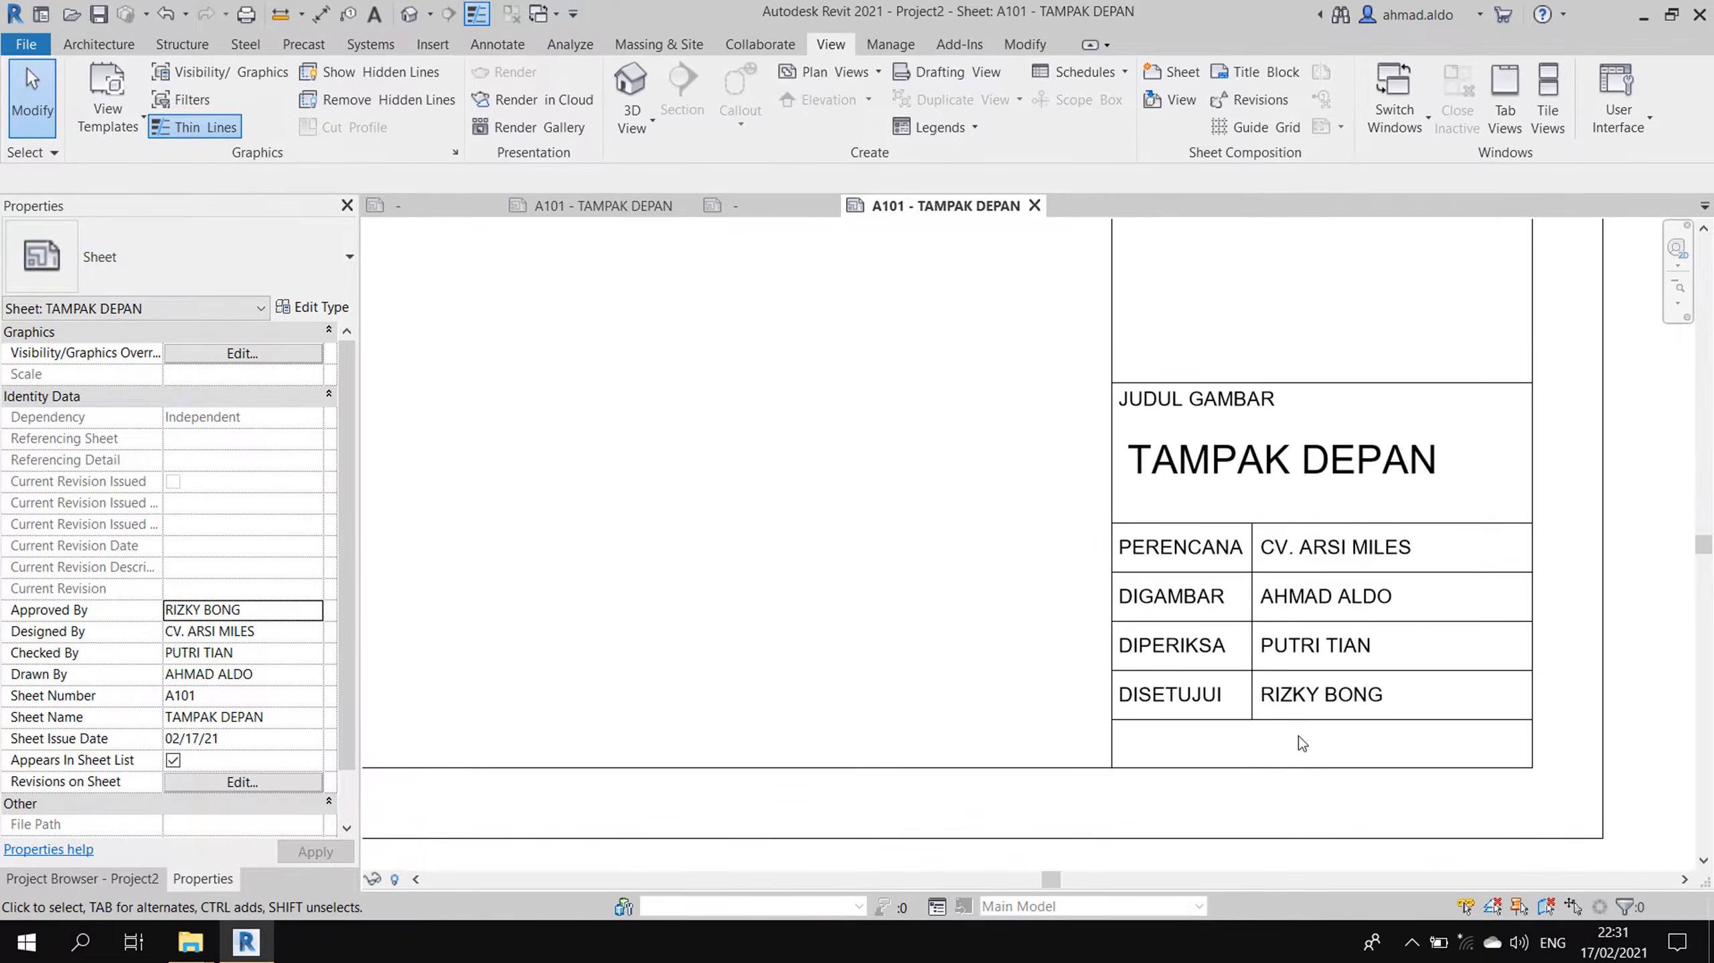
pyautogui.scroll(-1, 1204, 718)
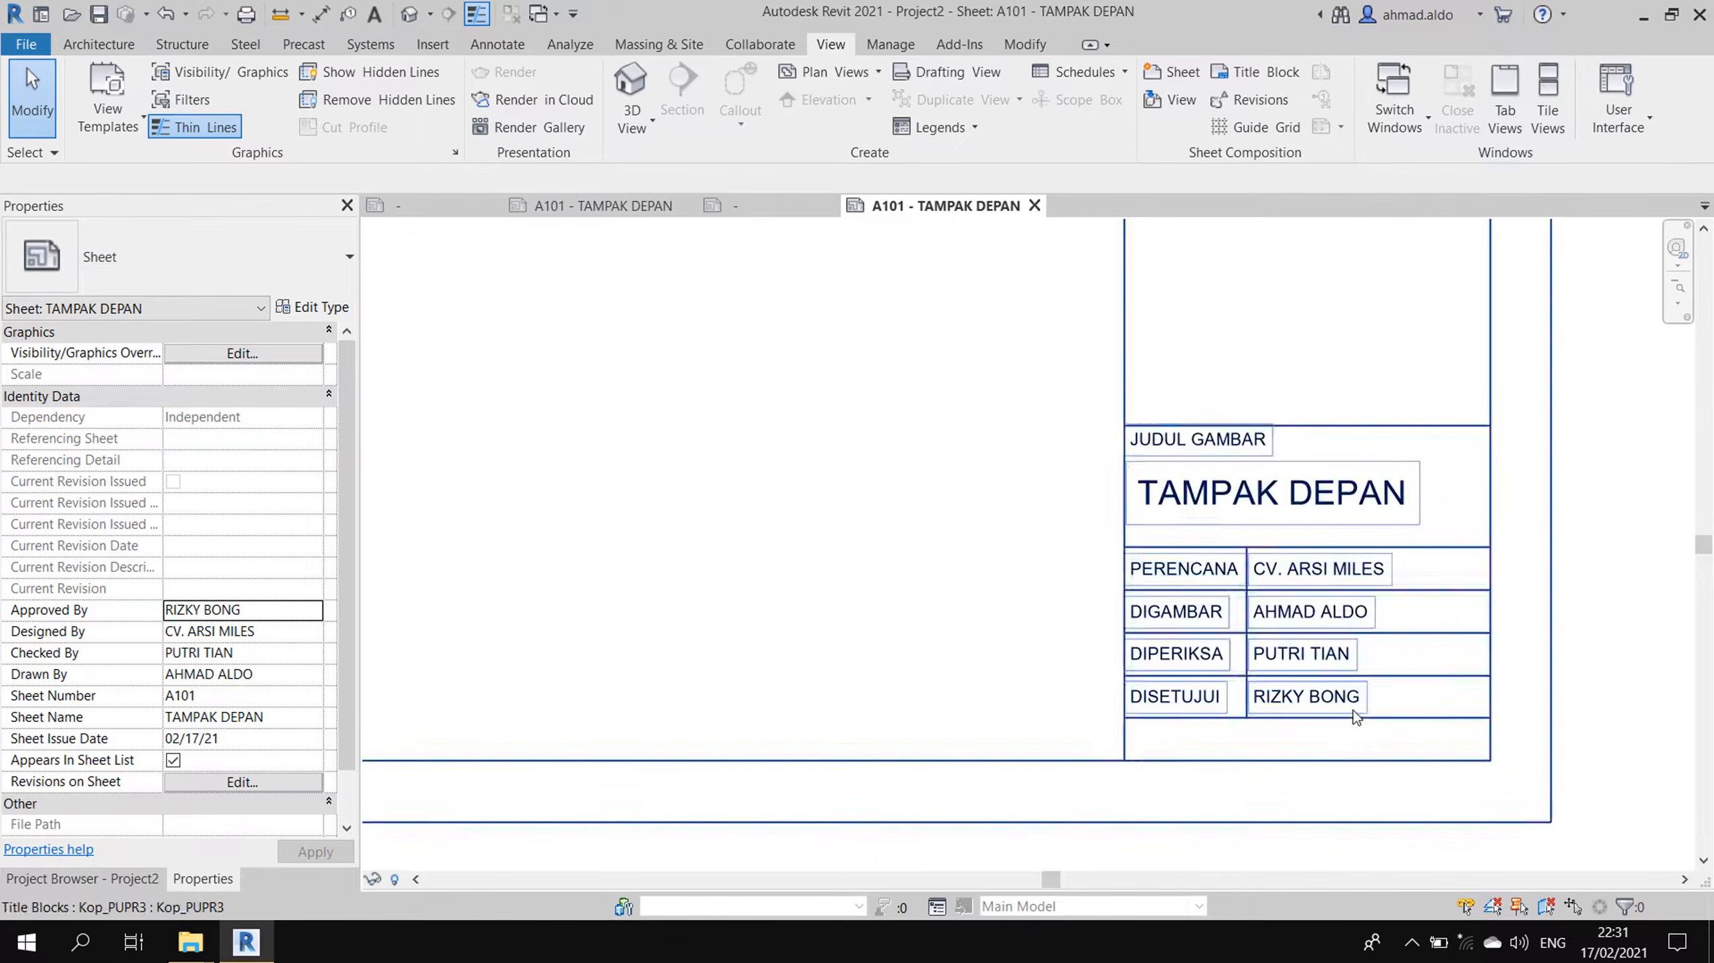
# - Look over the Rumah Susun project's A101 sheet, then return to Project2's A101
pyautogui.click(622, 206)
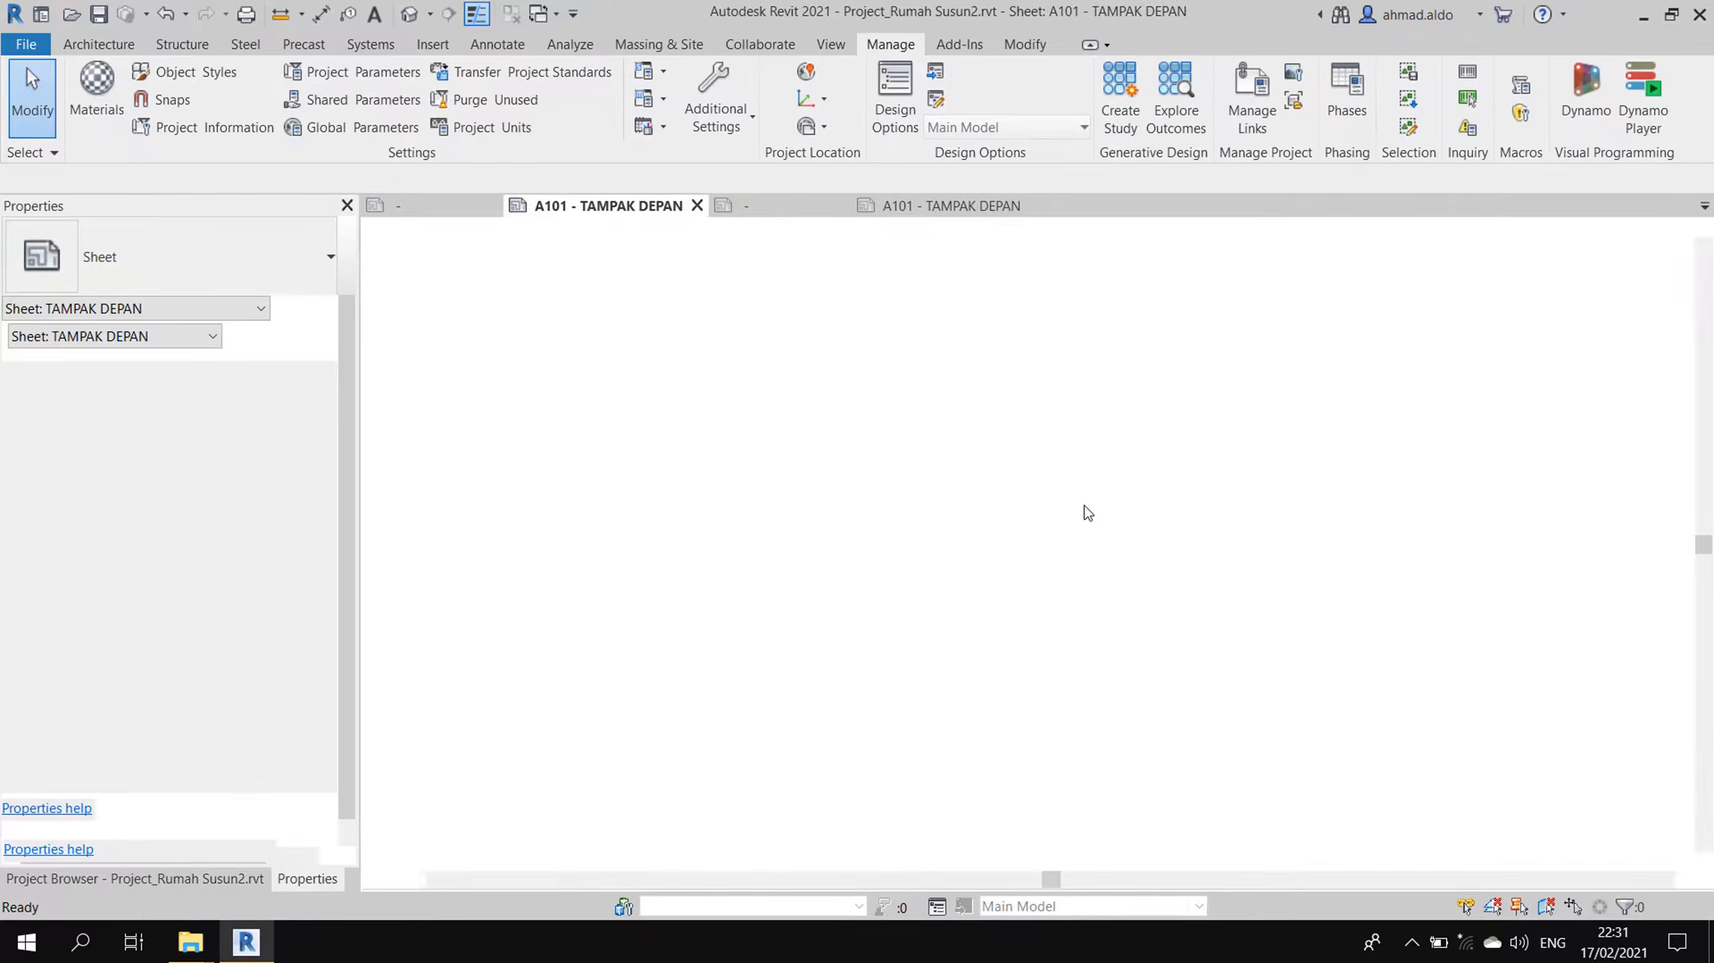
pyautogui.scroll(2, 1045, 677)
pyautogui.scroll(1, 1045, 676)
pyautogui.scroll(-1, 1045, 677)
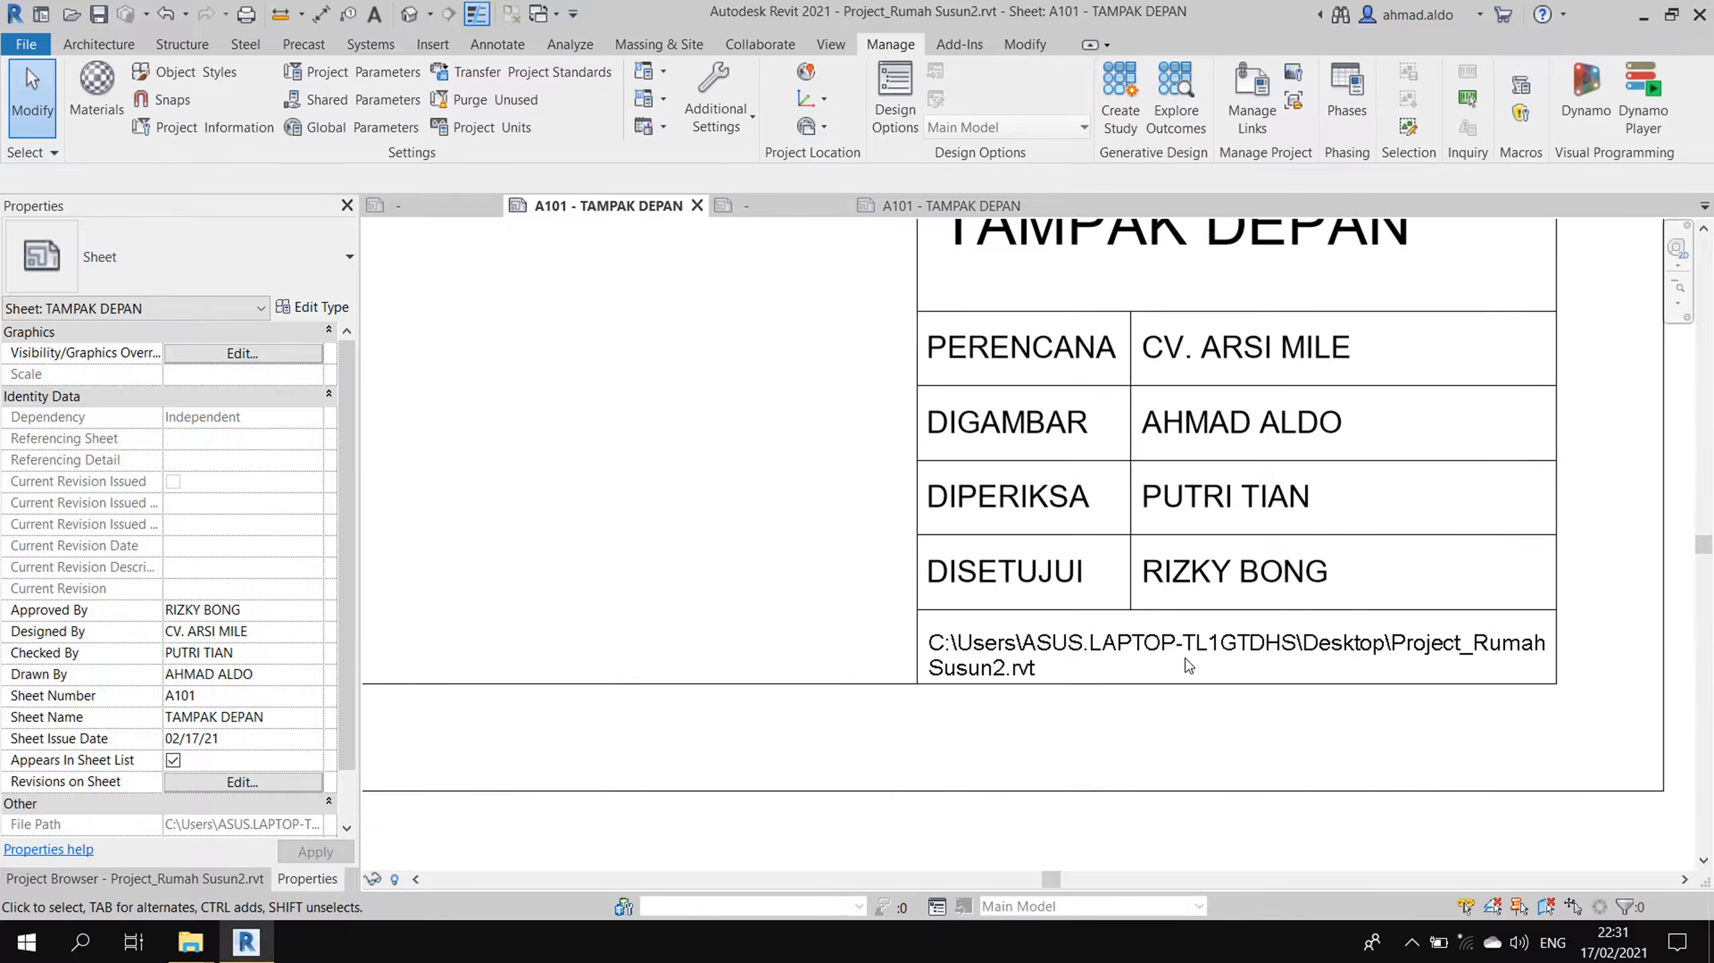
pyautogui.click(931, 210)
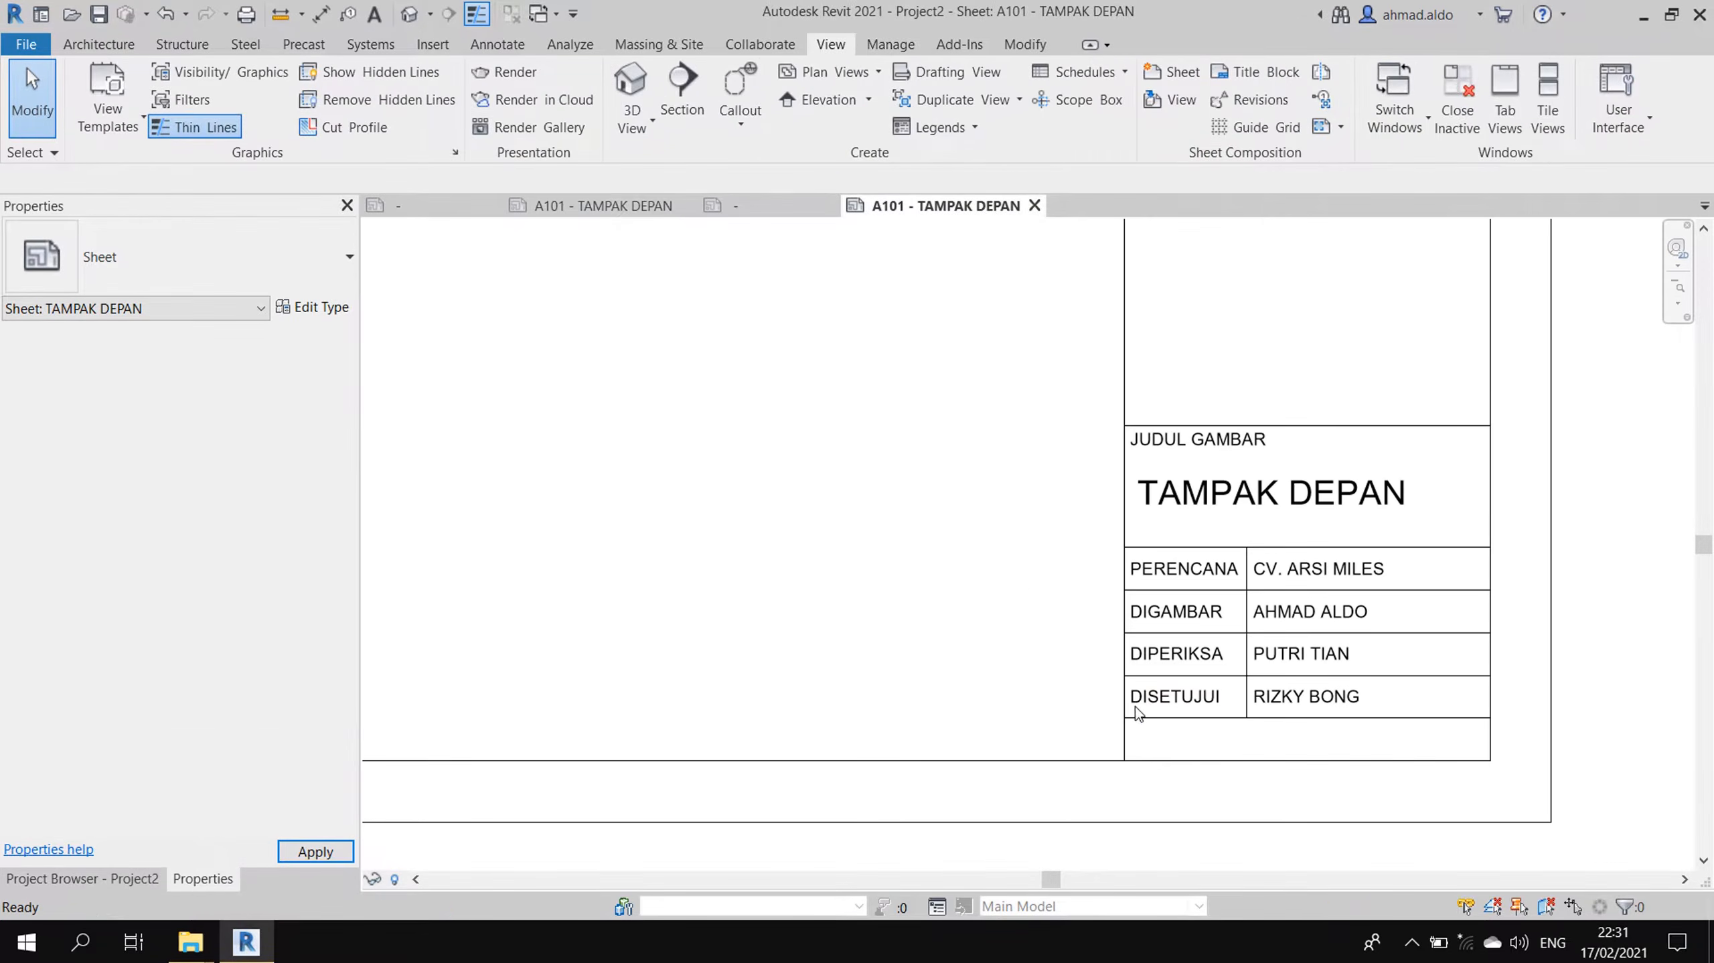
pyautogui.scroll(2, 1225, 746)
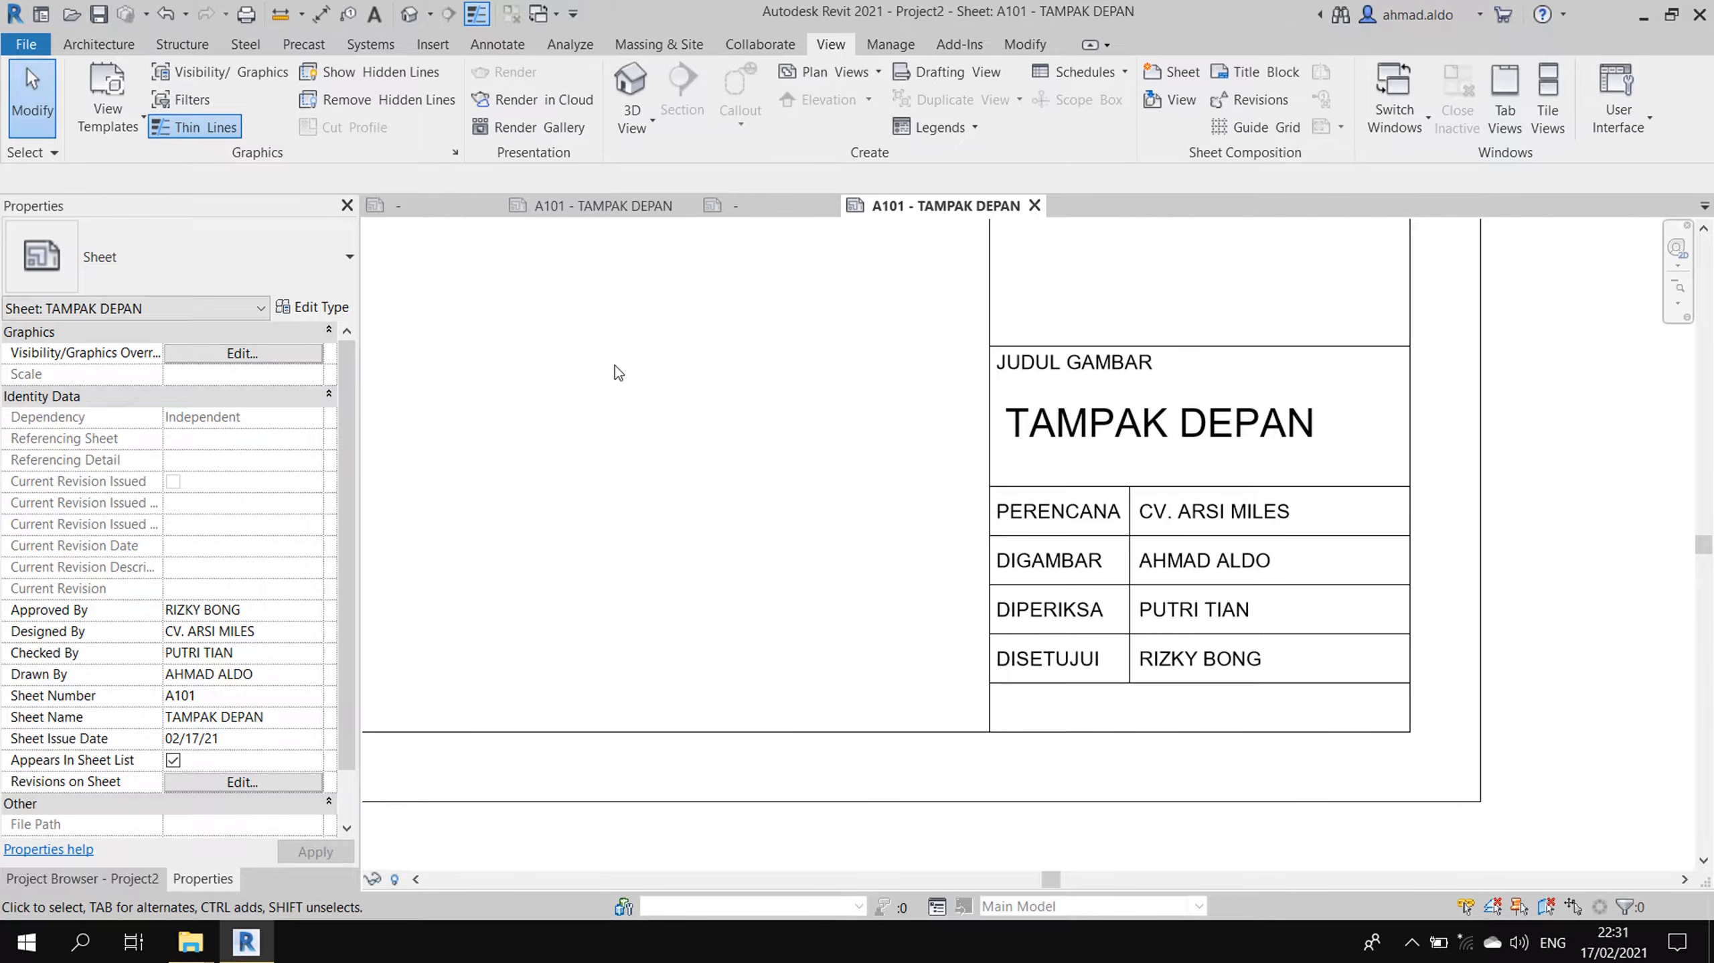
# - Save Project2 as Project_Rumah Susun3.rvt and check the title block's file path row
pyautogui.hotkey('ctrl', 's')
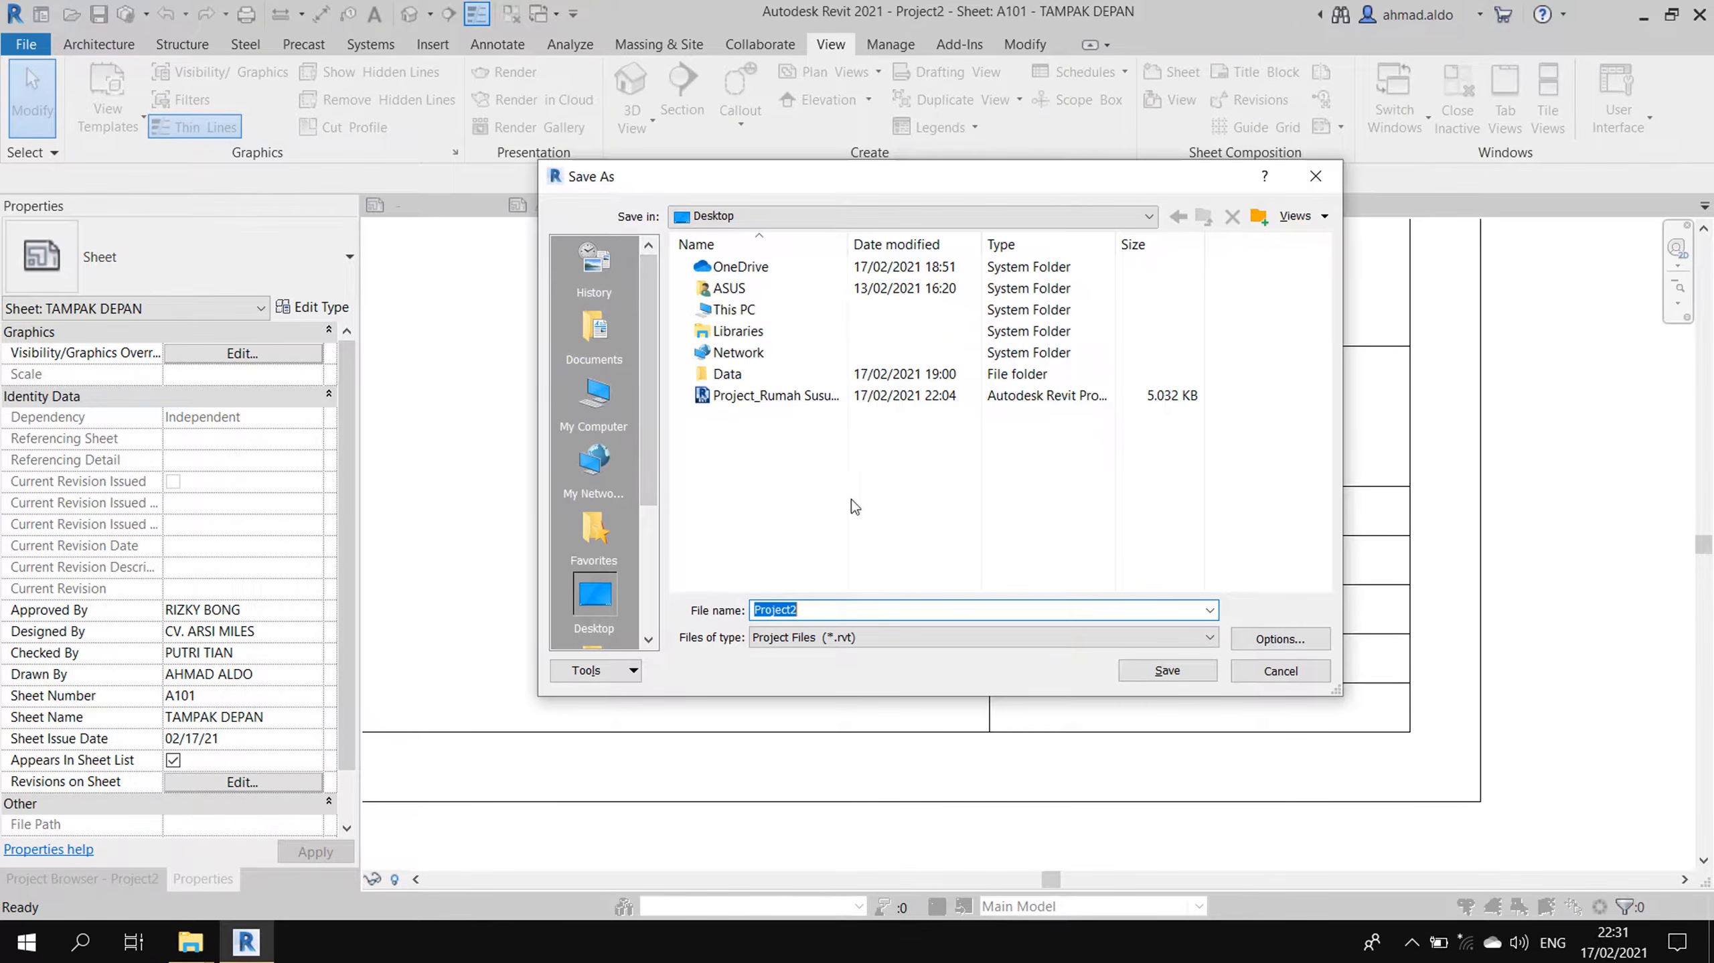
pyautogui.write('P')
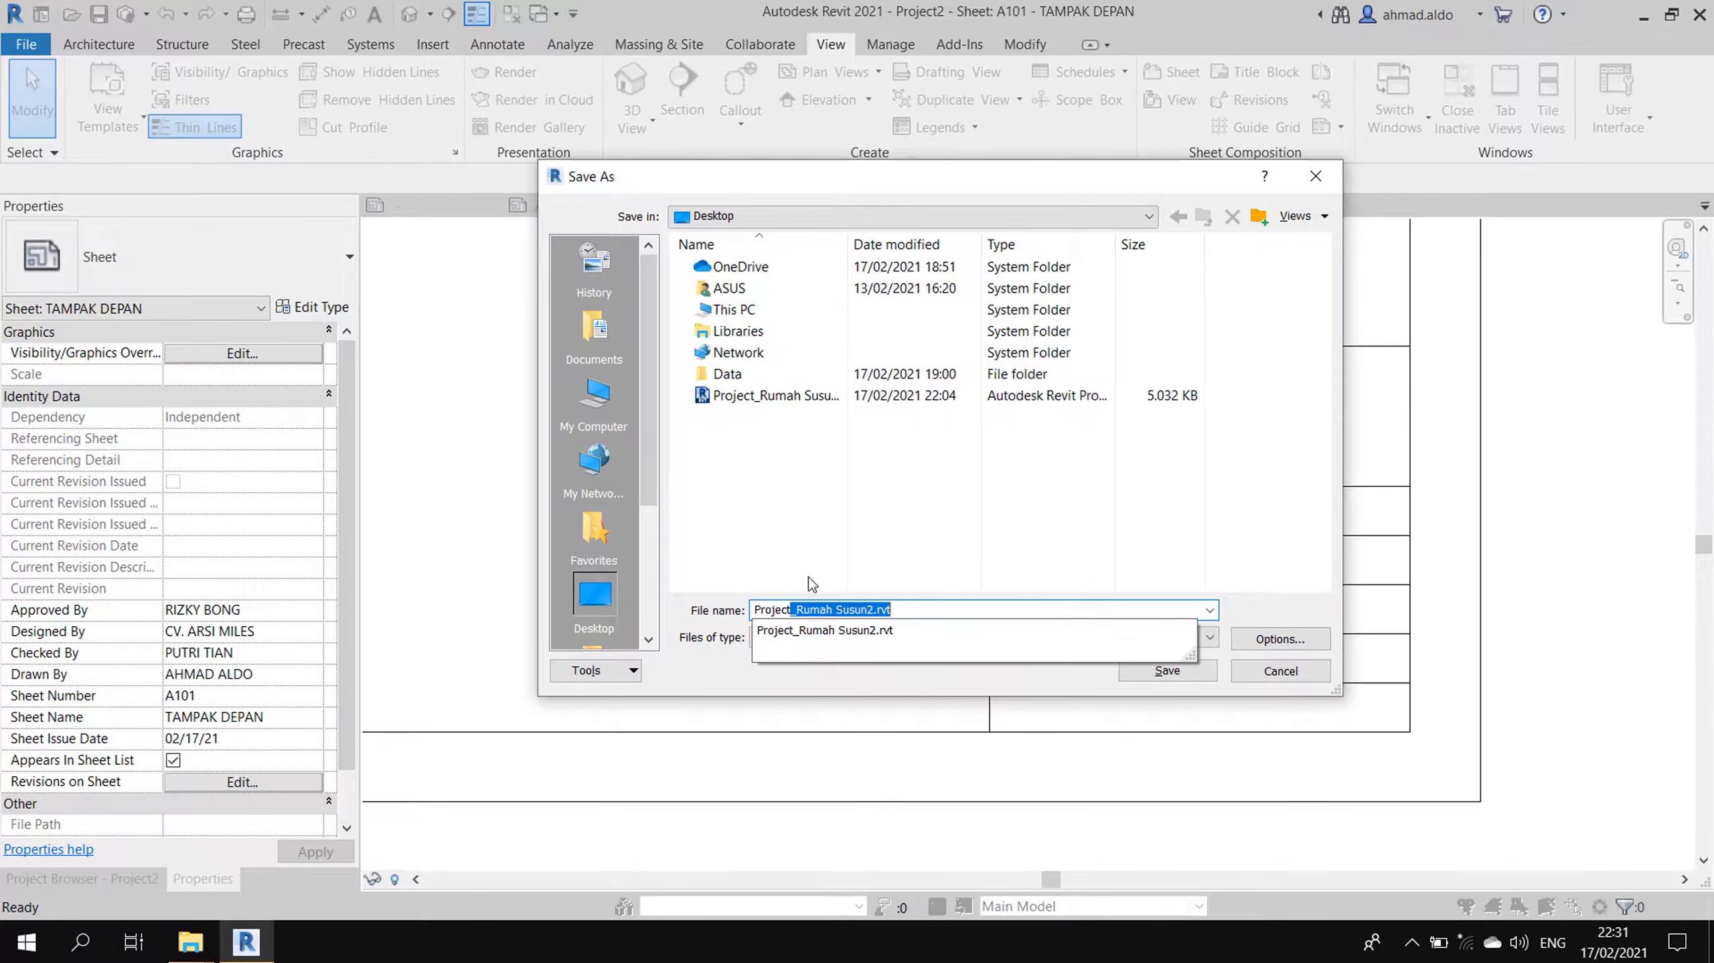
pyautogui.write('roject_Rumah Susu')
pyautogui.press('Return')
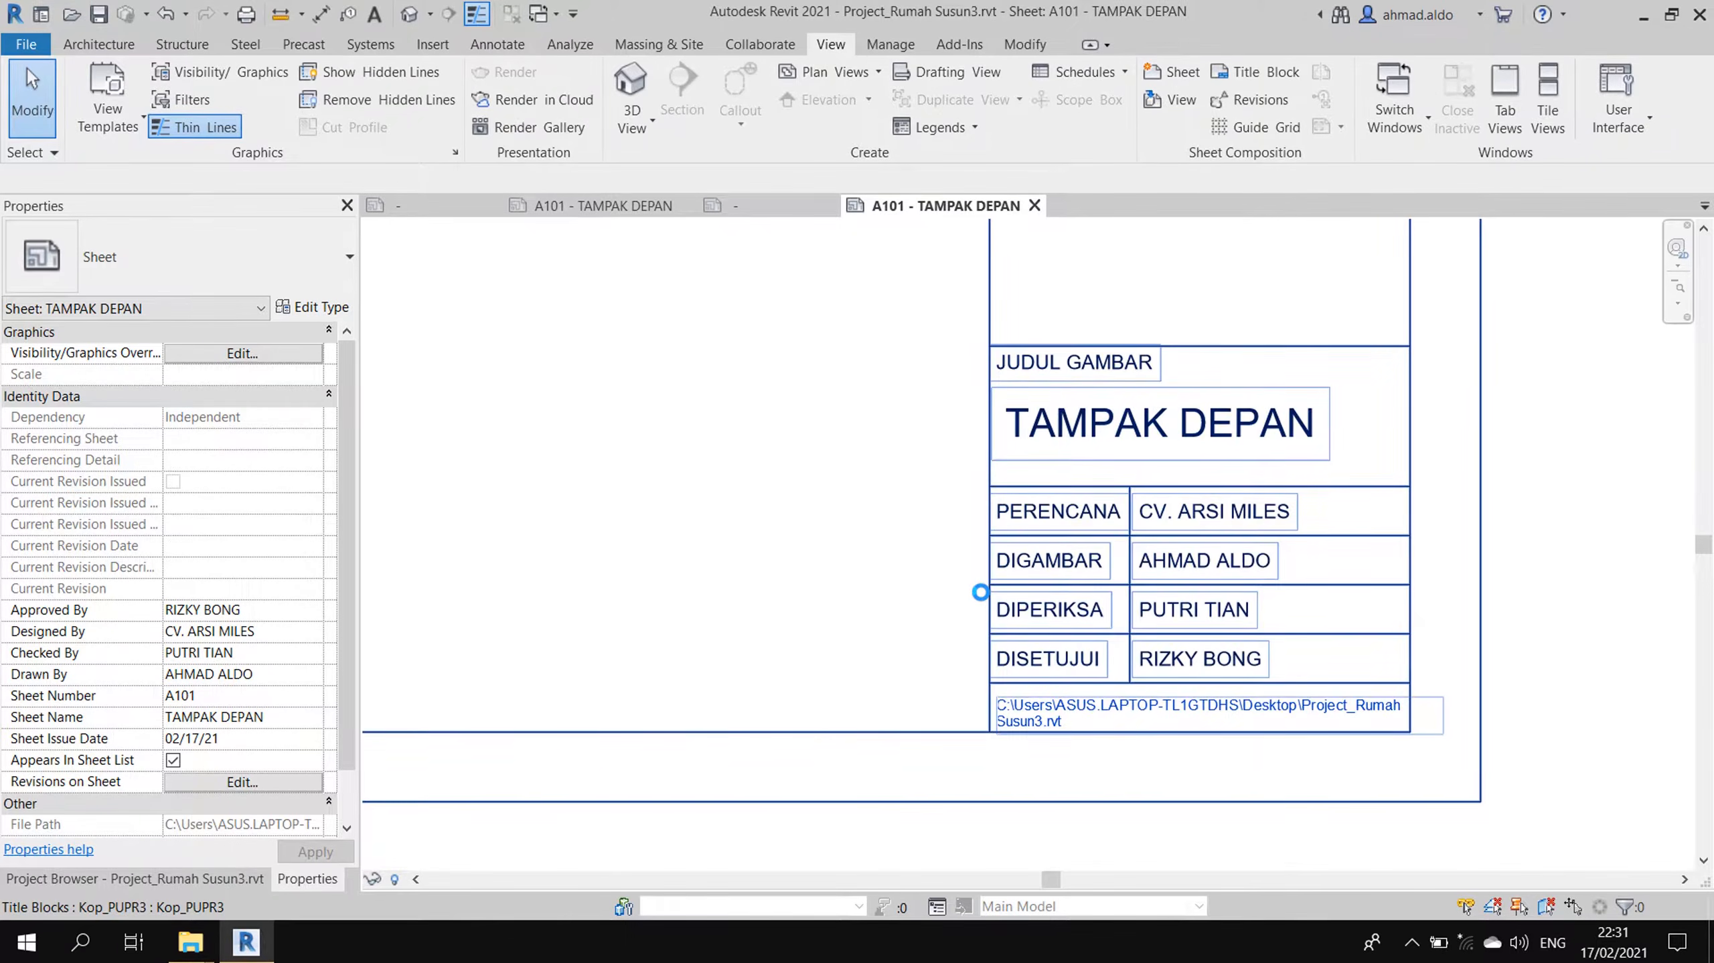
pyautogui.scroll(-1, 1349, 796)
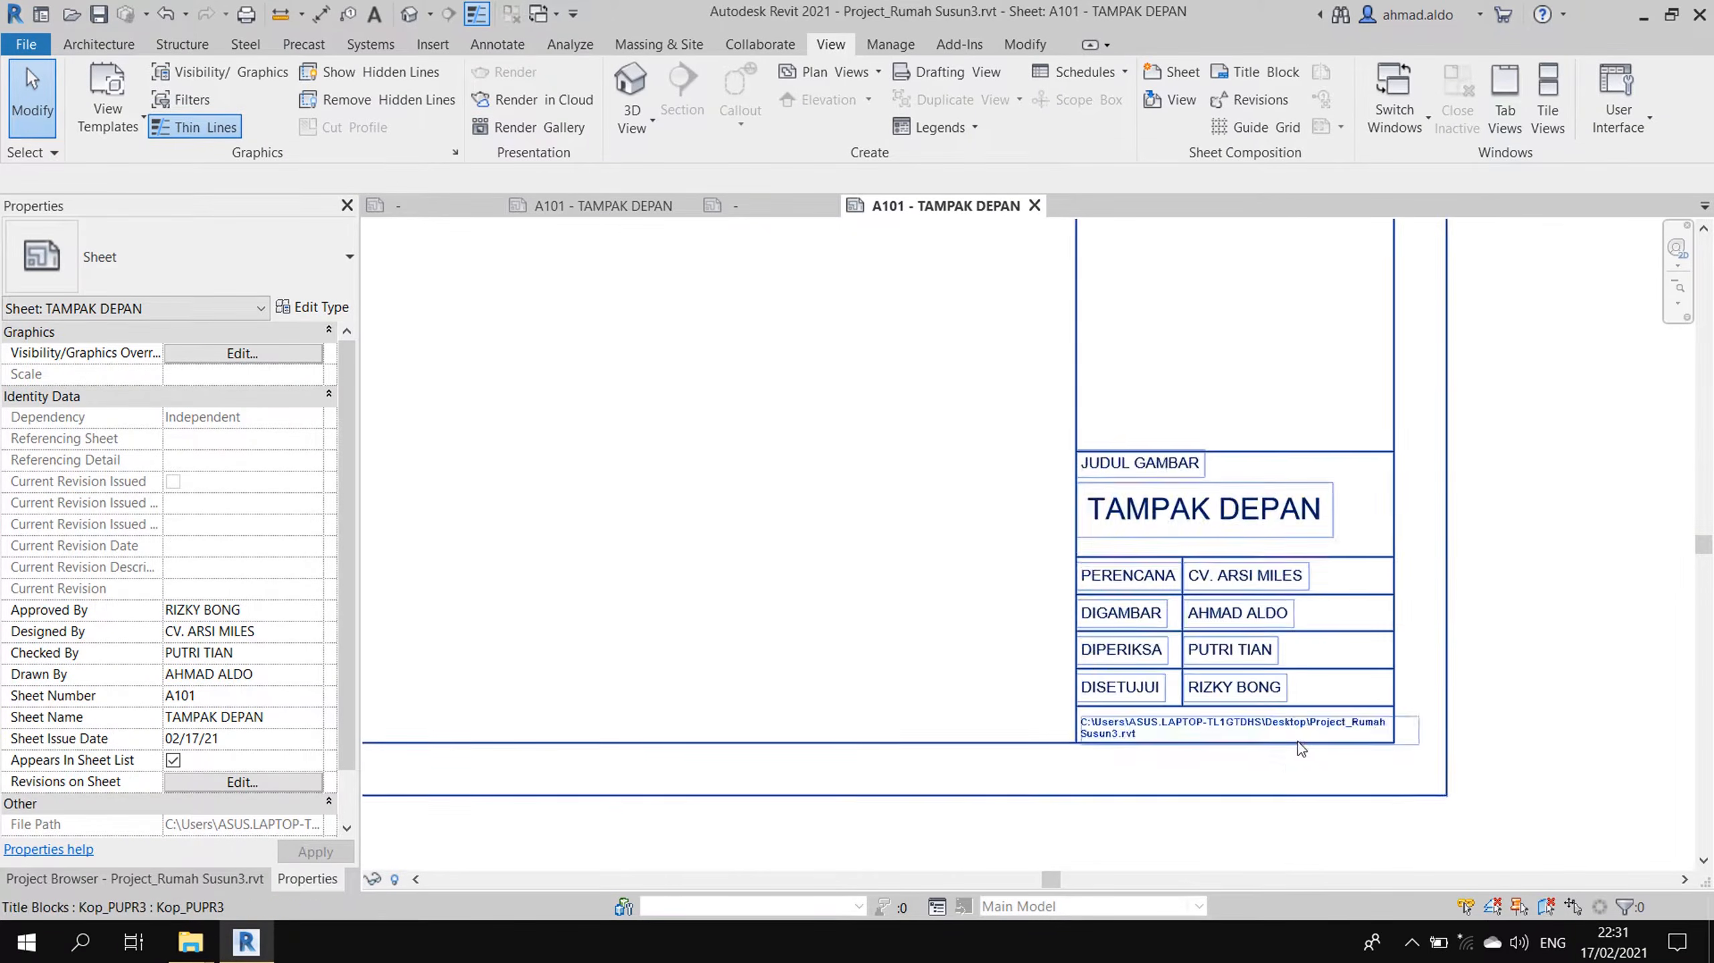
pyautogui.scroll(4, 1250, 776)
pyautogui.moveTo(1063, 745); pyautogui.dragTo(1060, 643, button='middle')
pyautogui.scroll(-1, 1116, 657)
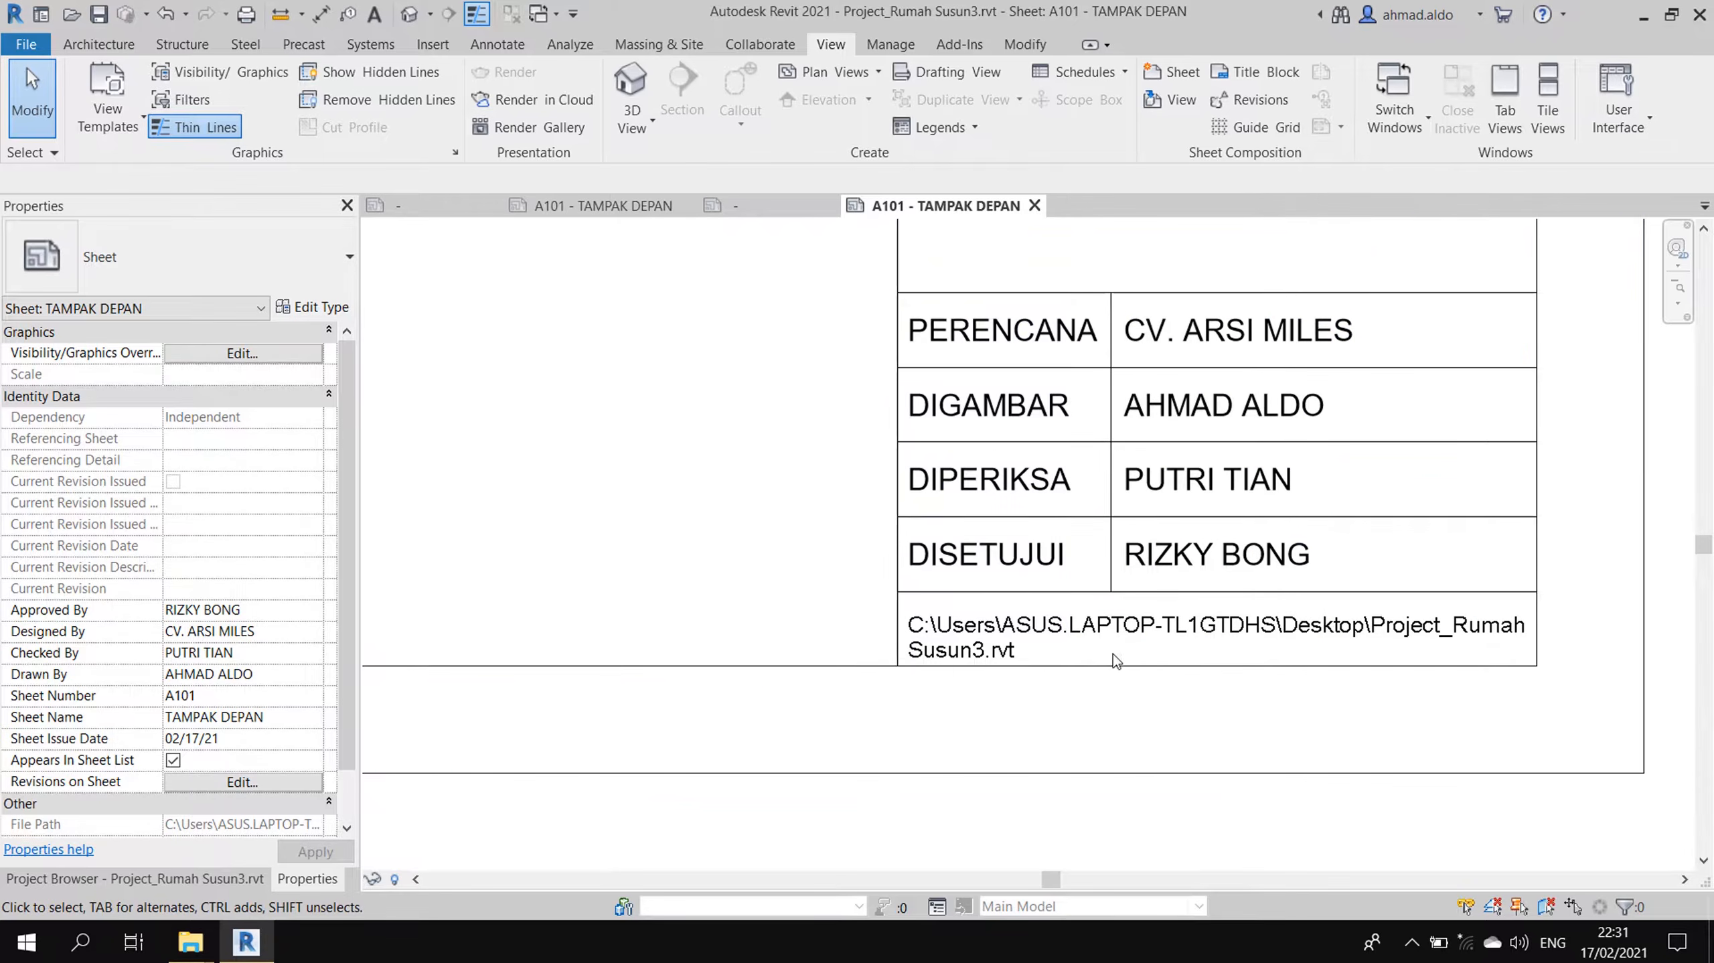
pyautogui.scroll(-2, 1178, 634)
pyautogui.scroll(-2, 1178, 634)
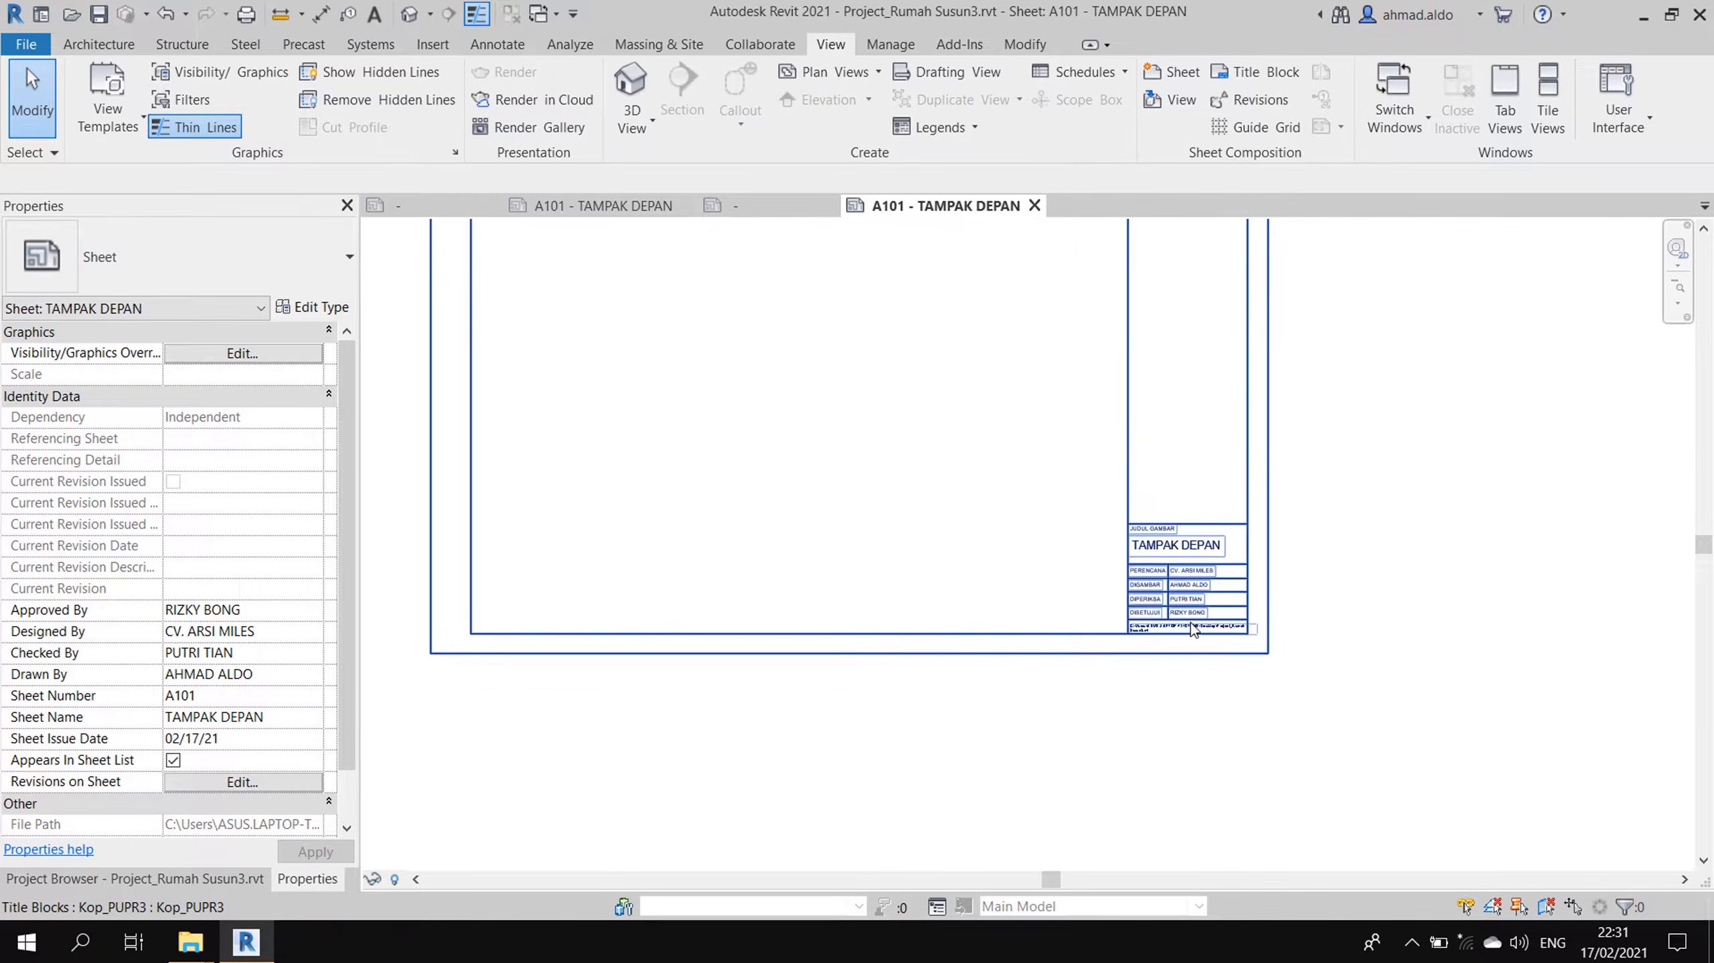
pyautogui.scroll(-1, 1034, 437)
pyautogui.scroll(-1, 1111, 556)
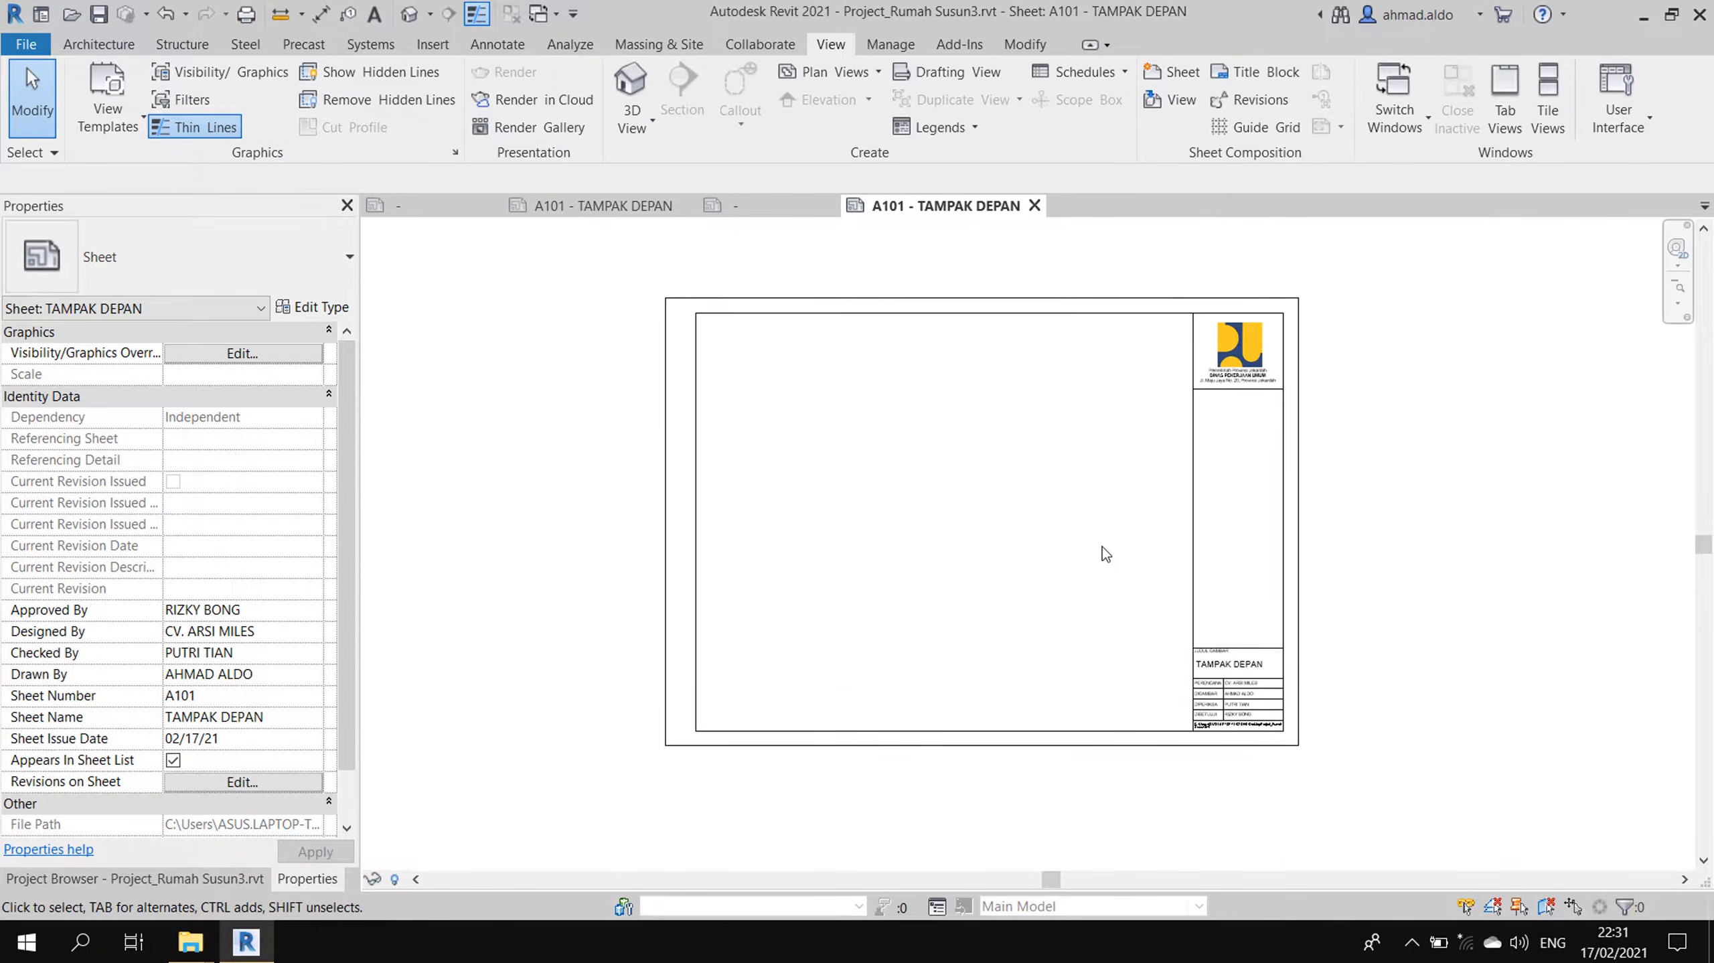
# - Look over the lower part of the Kop_PUPR2 title block for reference
pyautogui.click(445, 205)
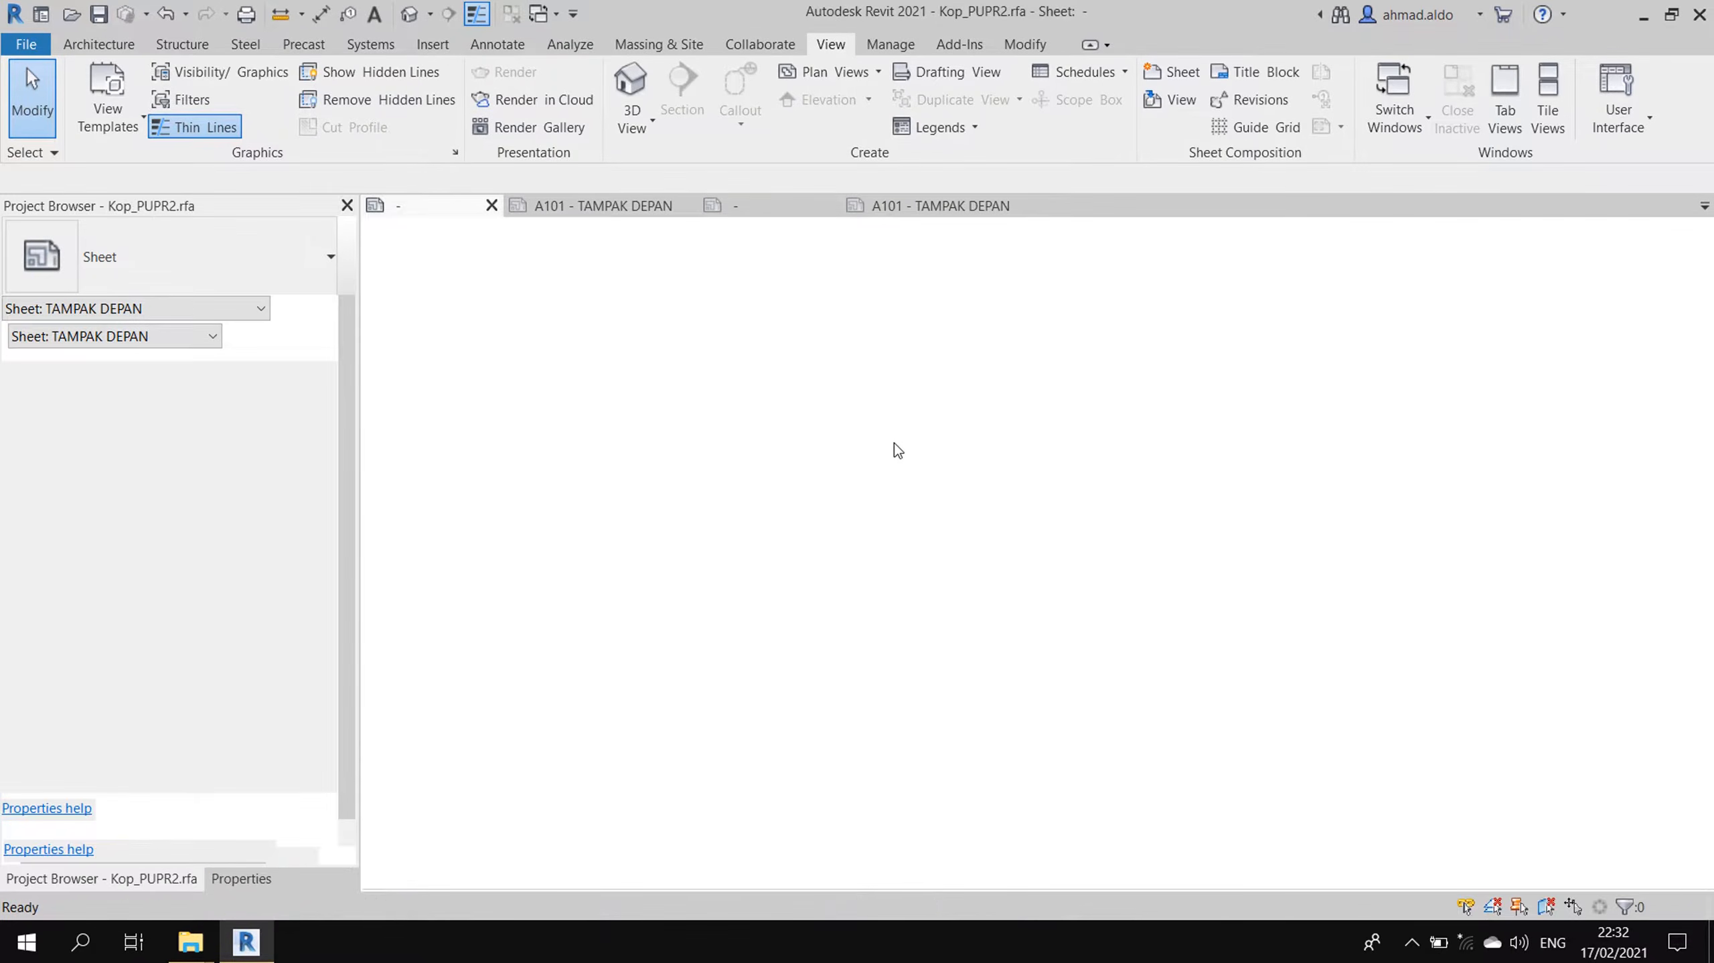
pyautogui.scroll(-3, 1260, 568)
pyautogui.moveTo(1279, 484); pyautogui.dragTo(1288, 686, button='middle')
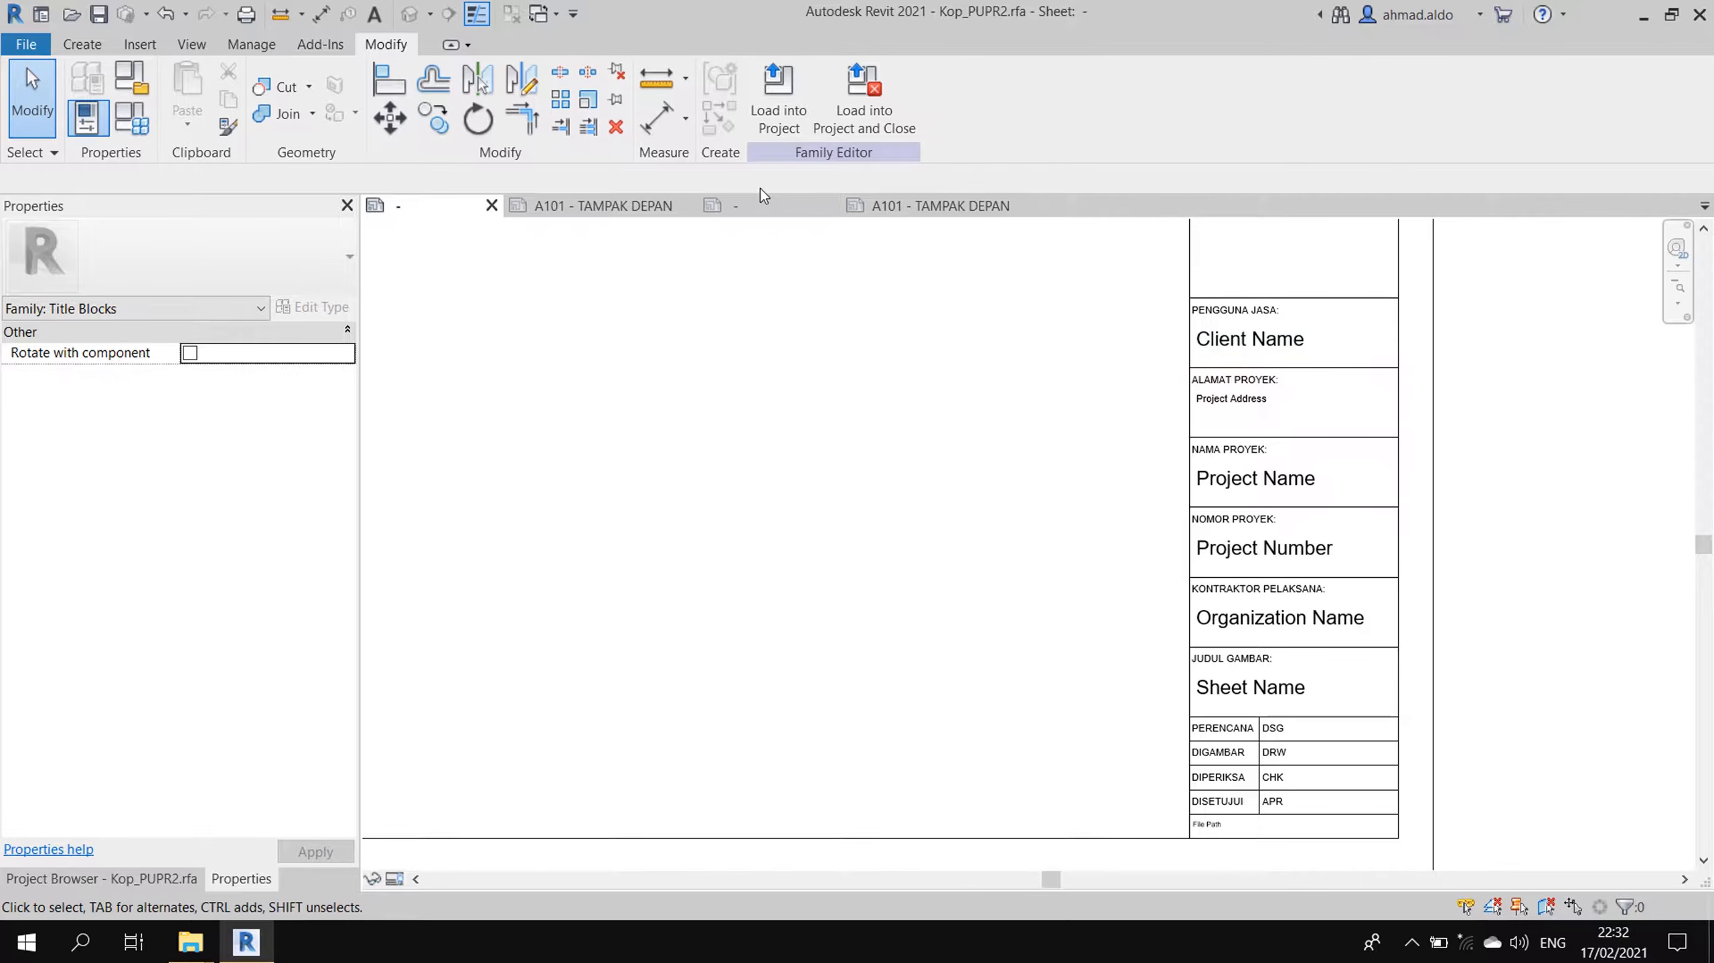
# - In Kop_PUPR3, select the JUDUL GAMBAR label, Sheet Name label and line
pyautogui.click(765, 204)
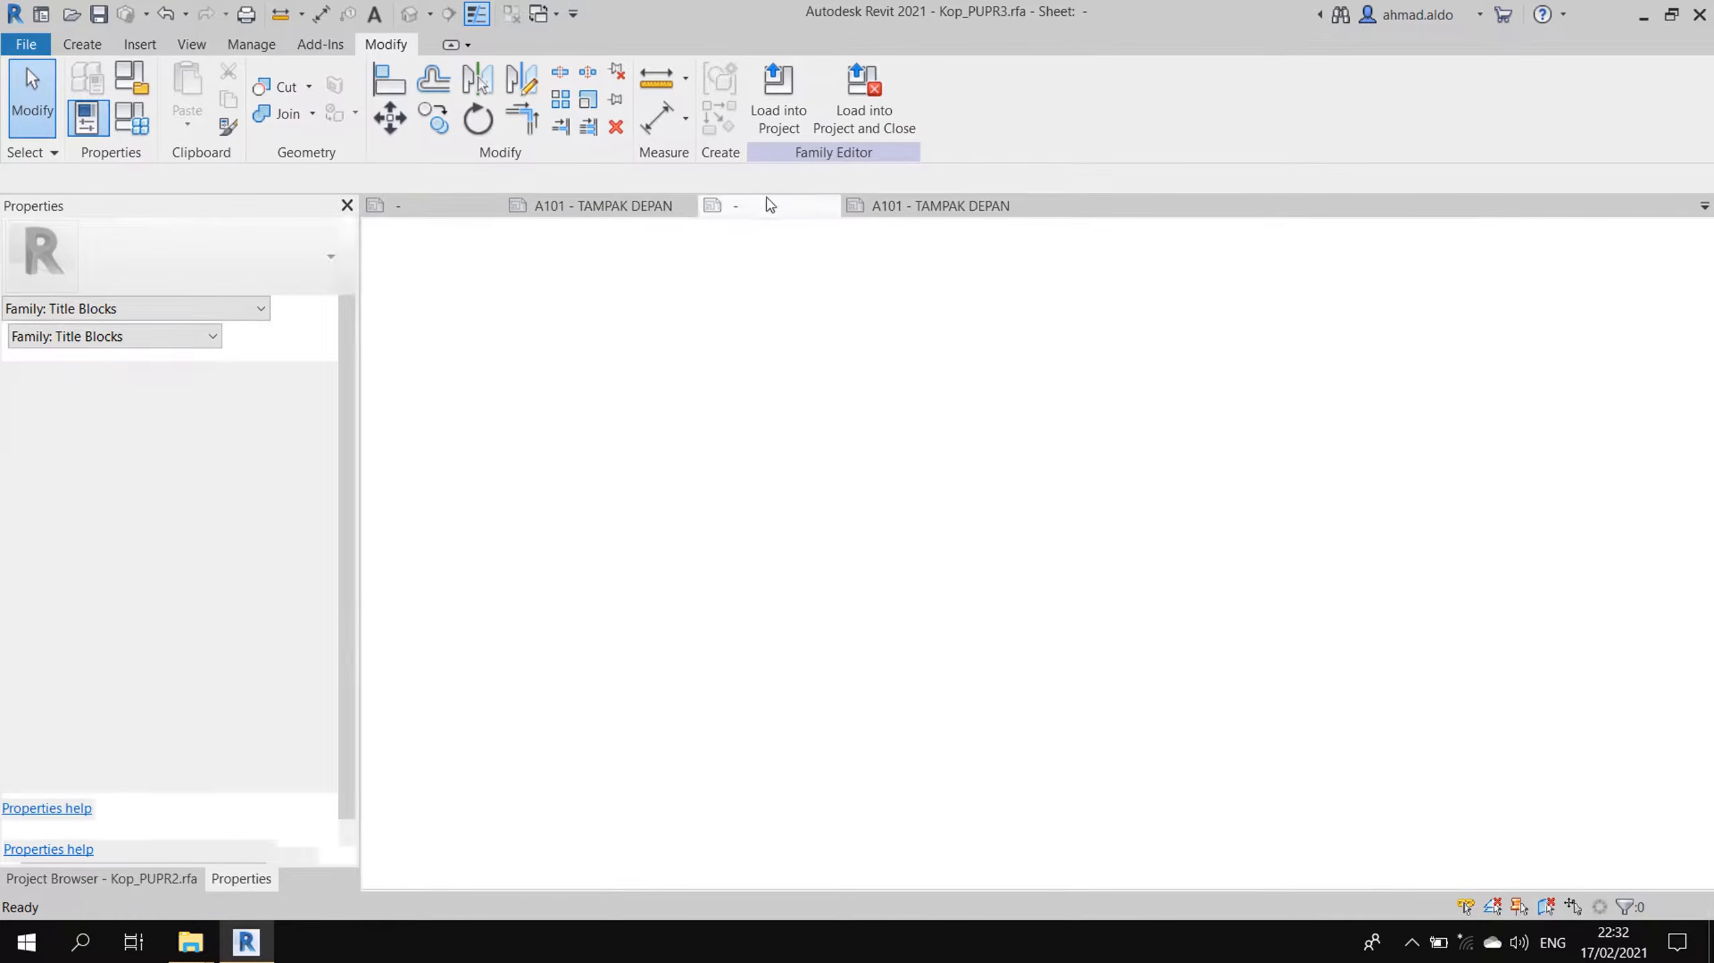
pyautogui.scroll(3, 1339, 707)
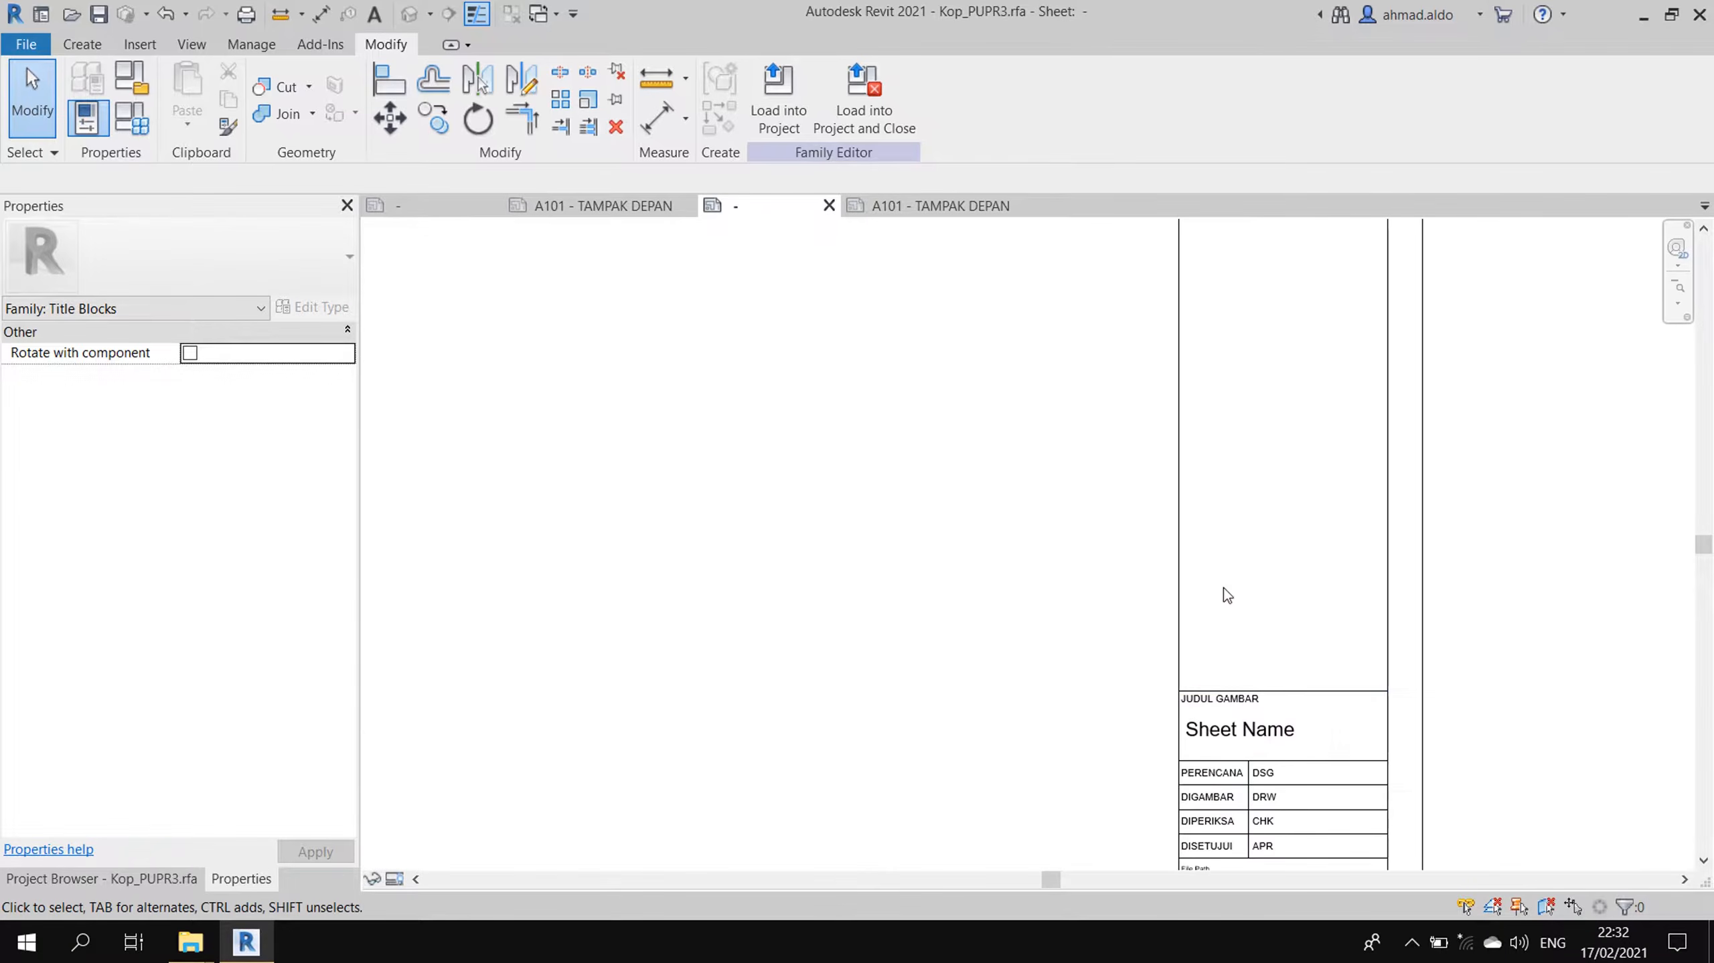
pyautogui.scroll(2, 1224, 592)
pyautogui.moveTo(1307, 596); pyautogui.dragTo(1217, 757)
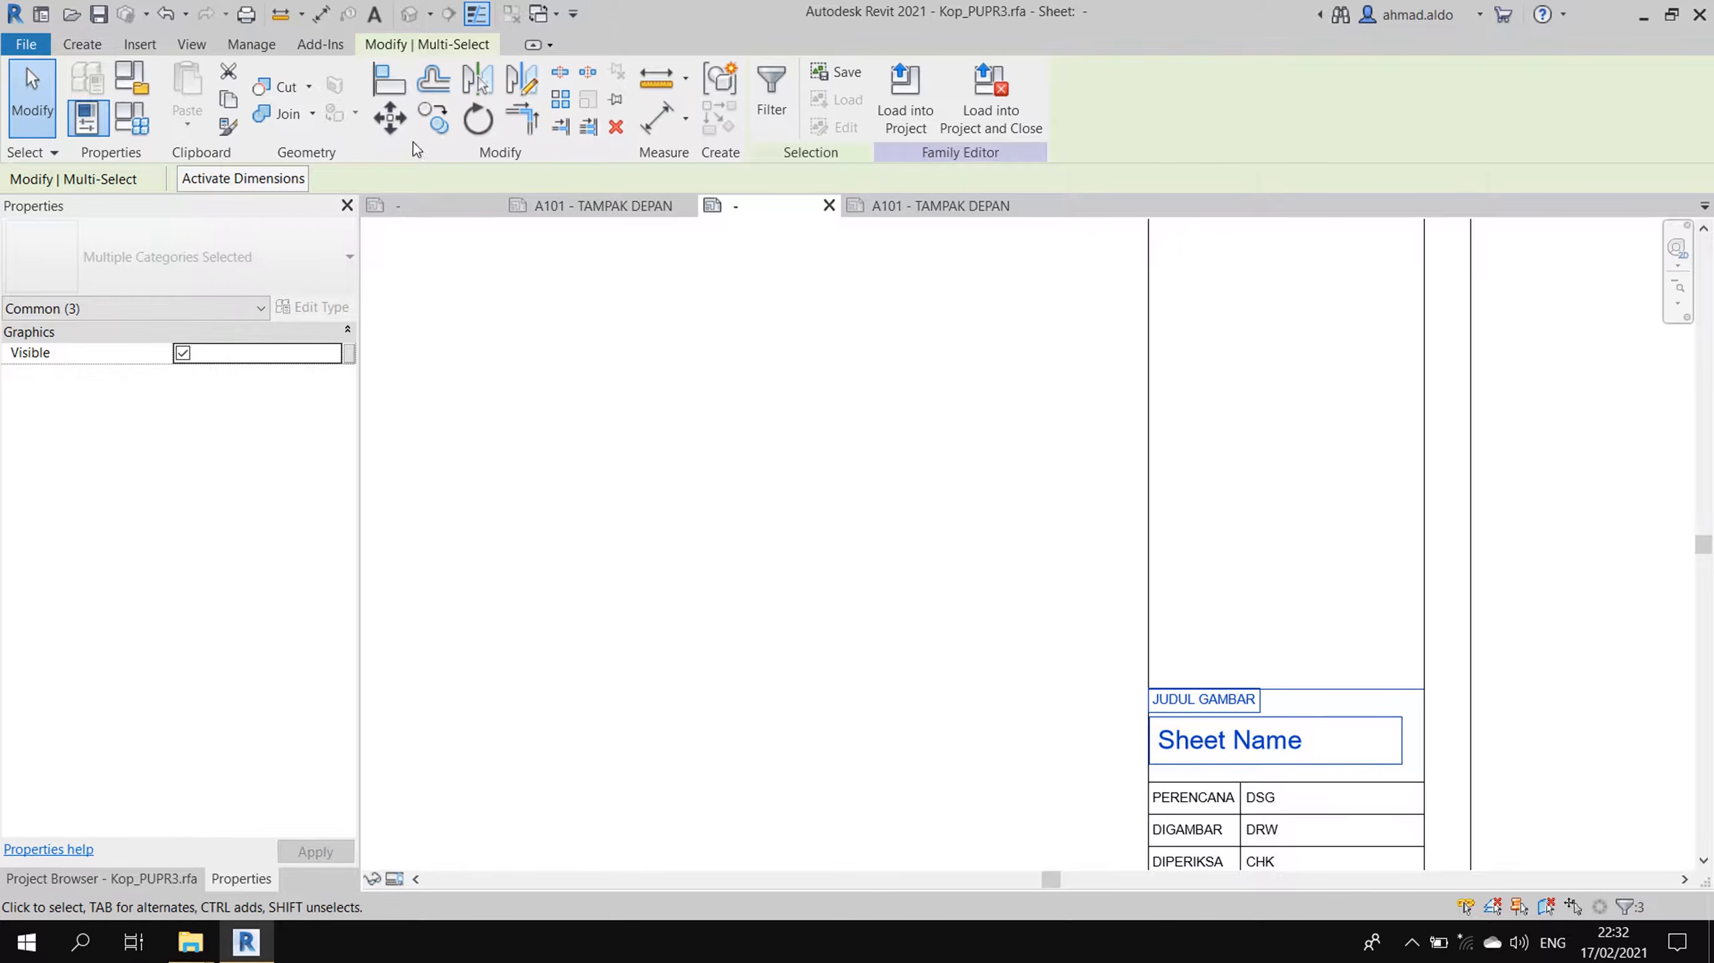
# - Copy the selected row five times, stacking the copies upward
pyautogui.click(434, 117)
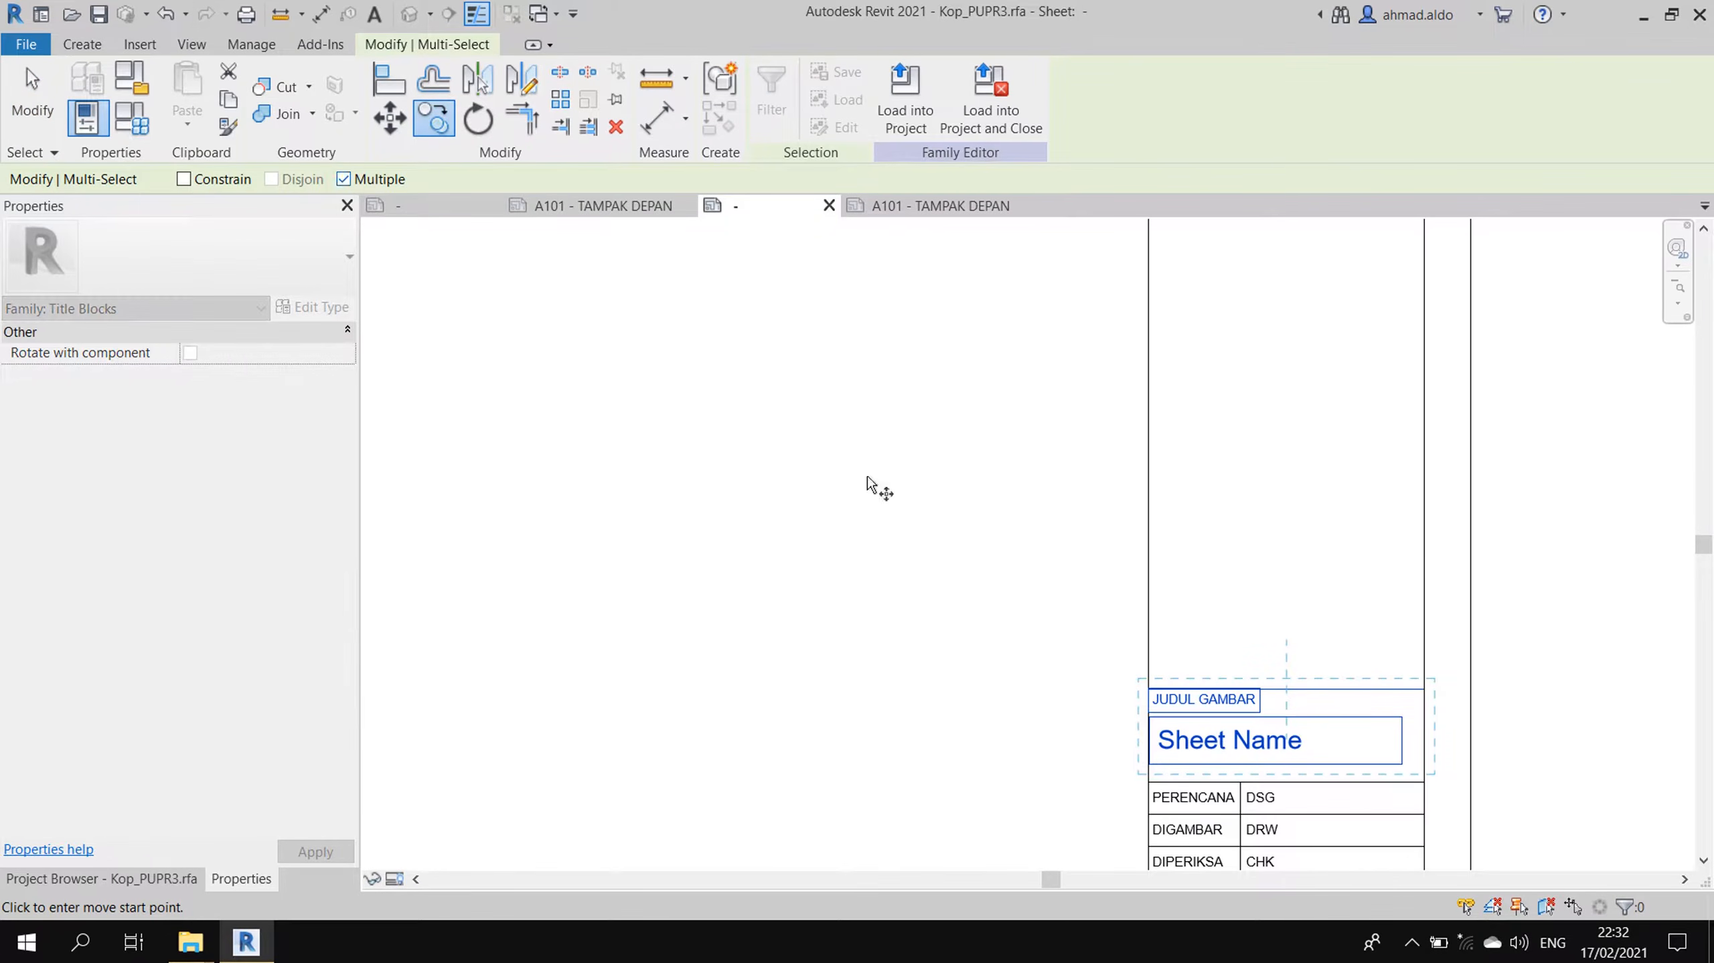
pyautogui.click(1149, 782)
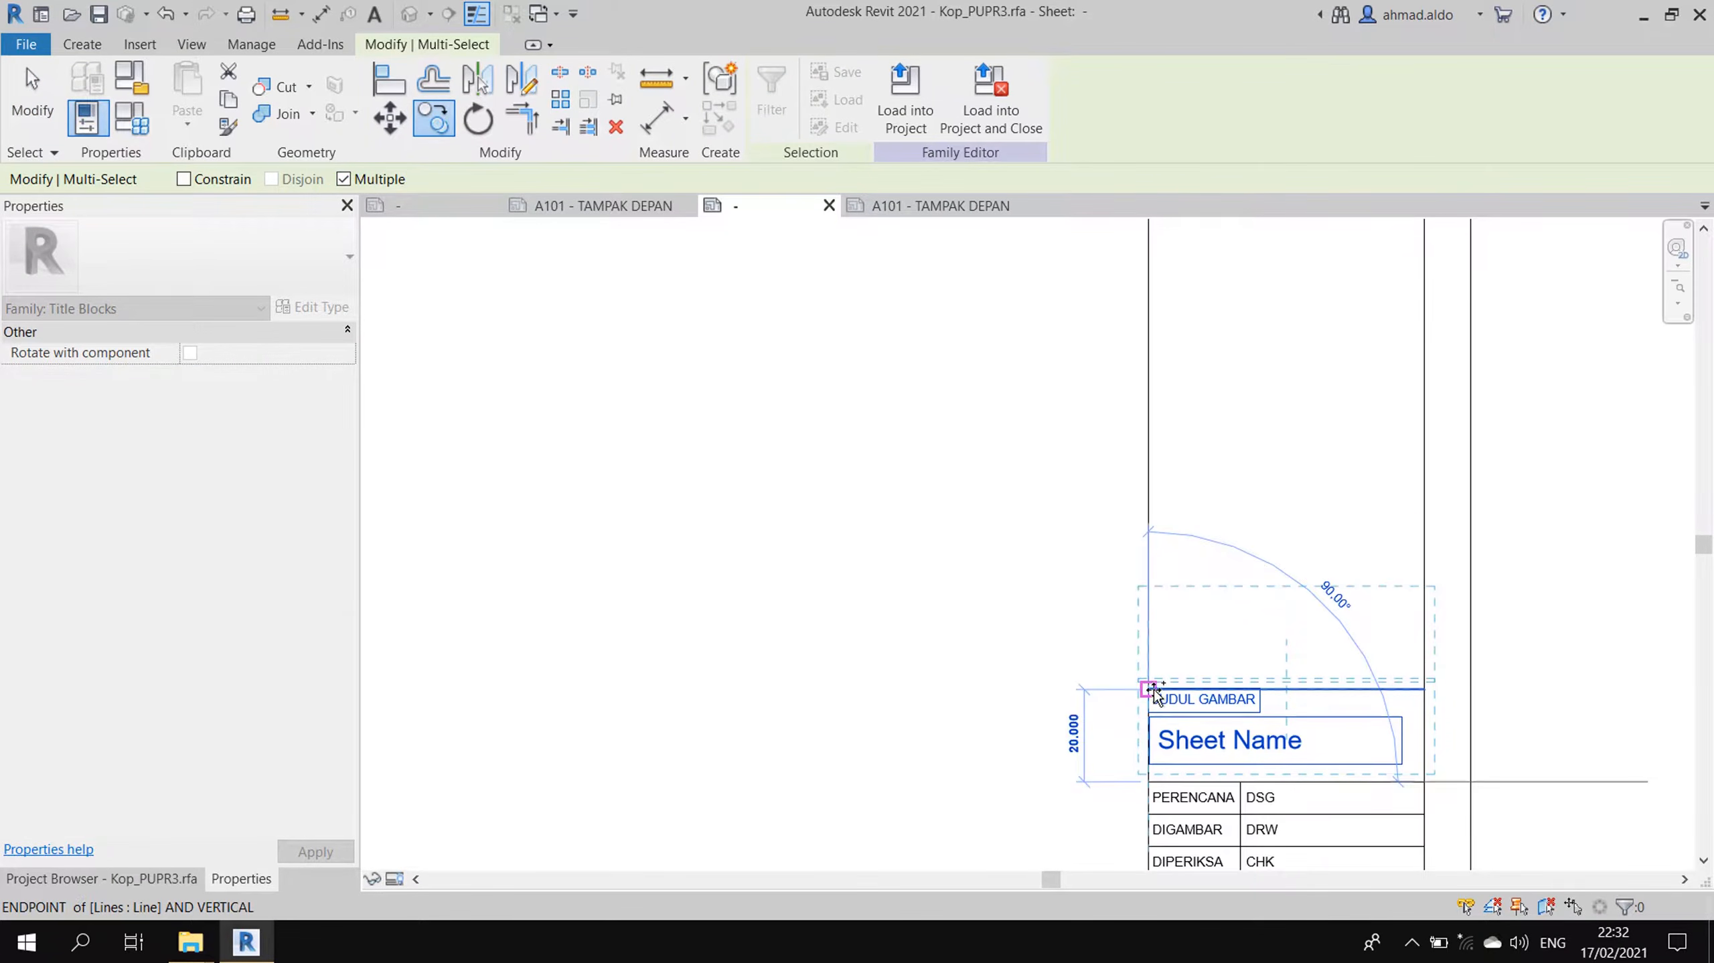
pyautogui.click(1148, 697)
pyautogui.click(1148, 598)
pyautogui.click(1148, 506)
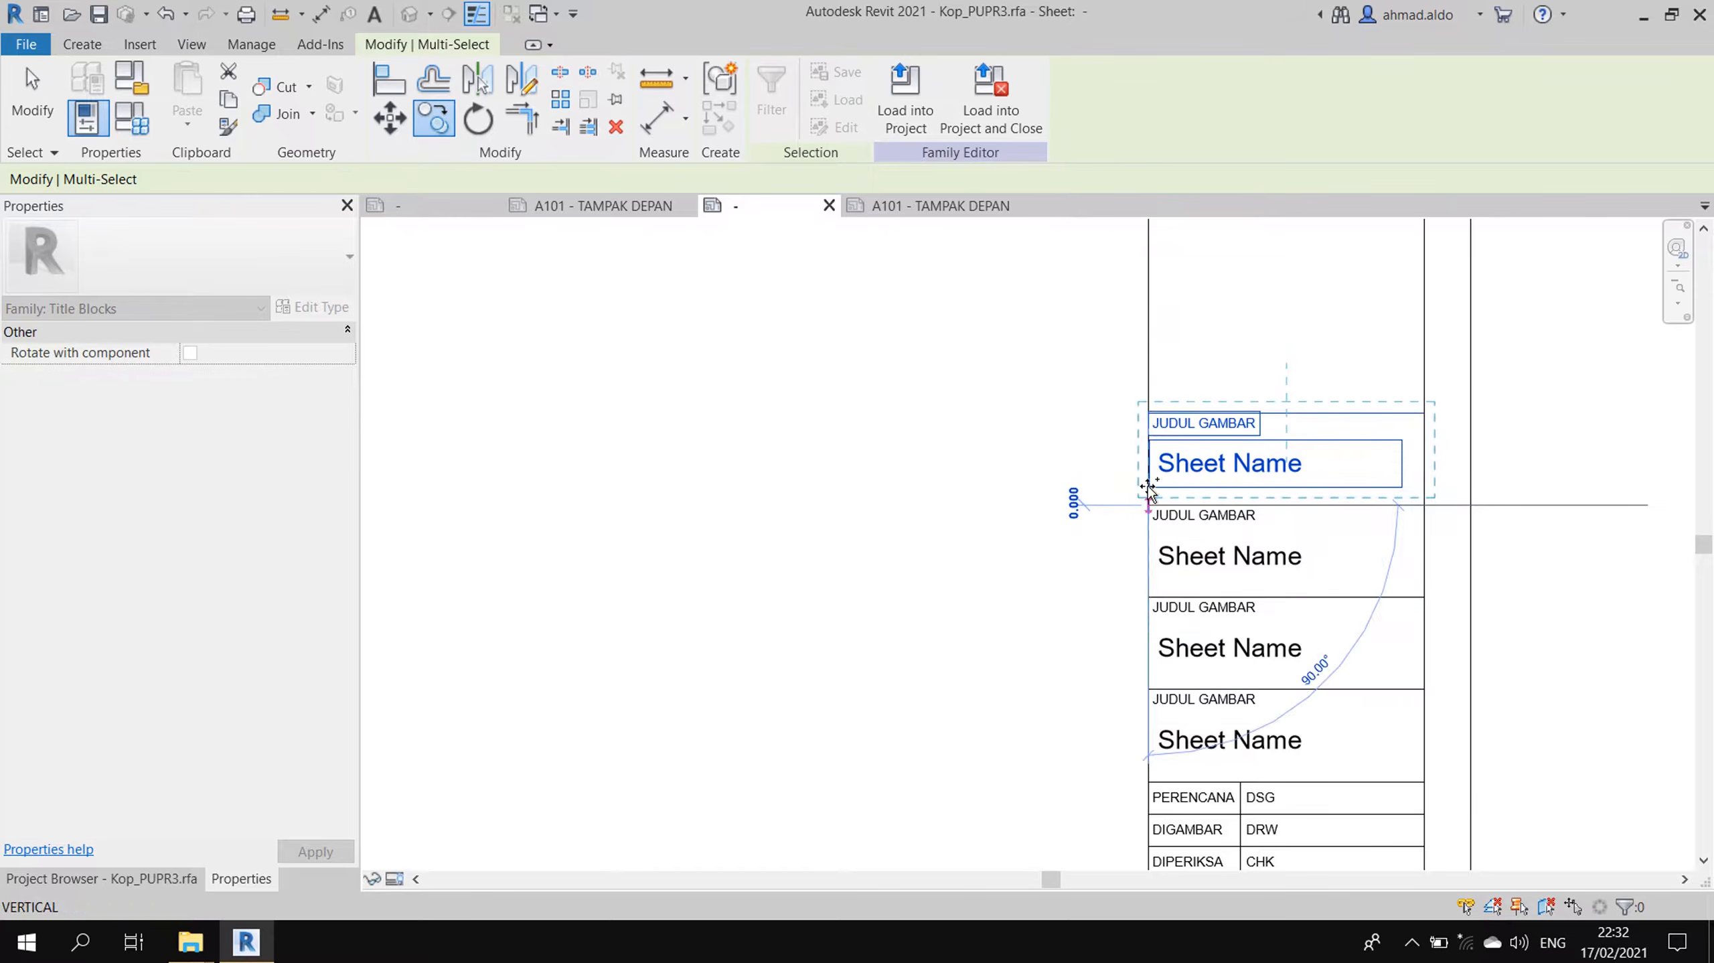
pyautogui.click(1148, 413)
pyautogui.click(1150, 321)
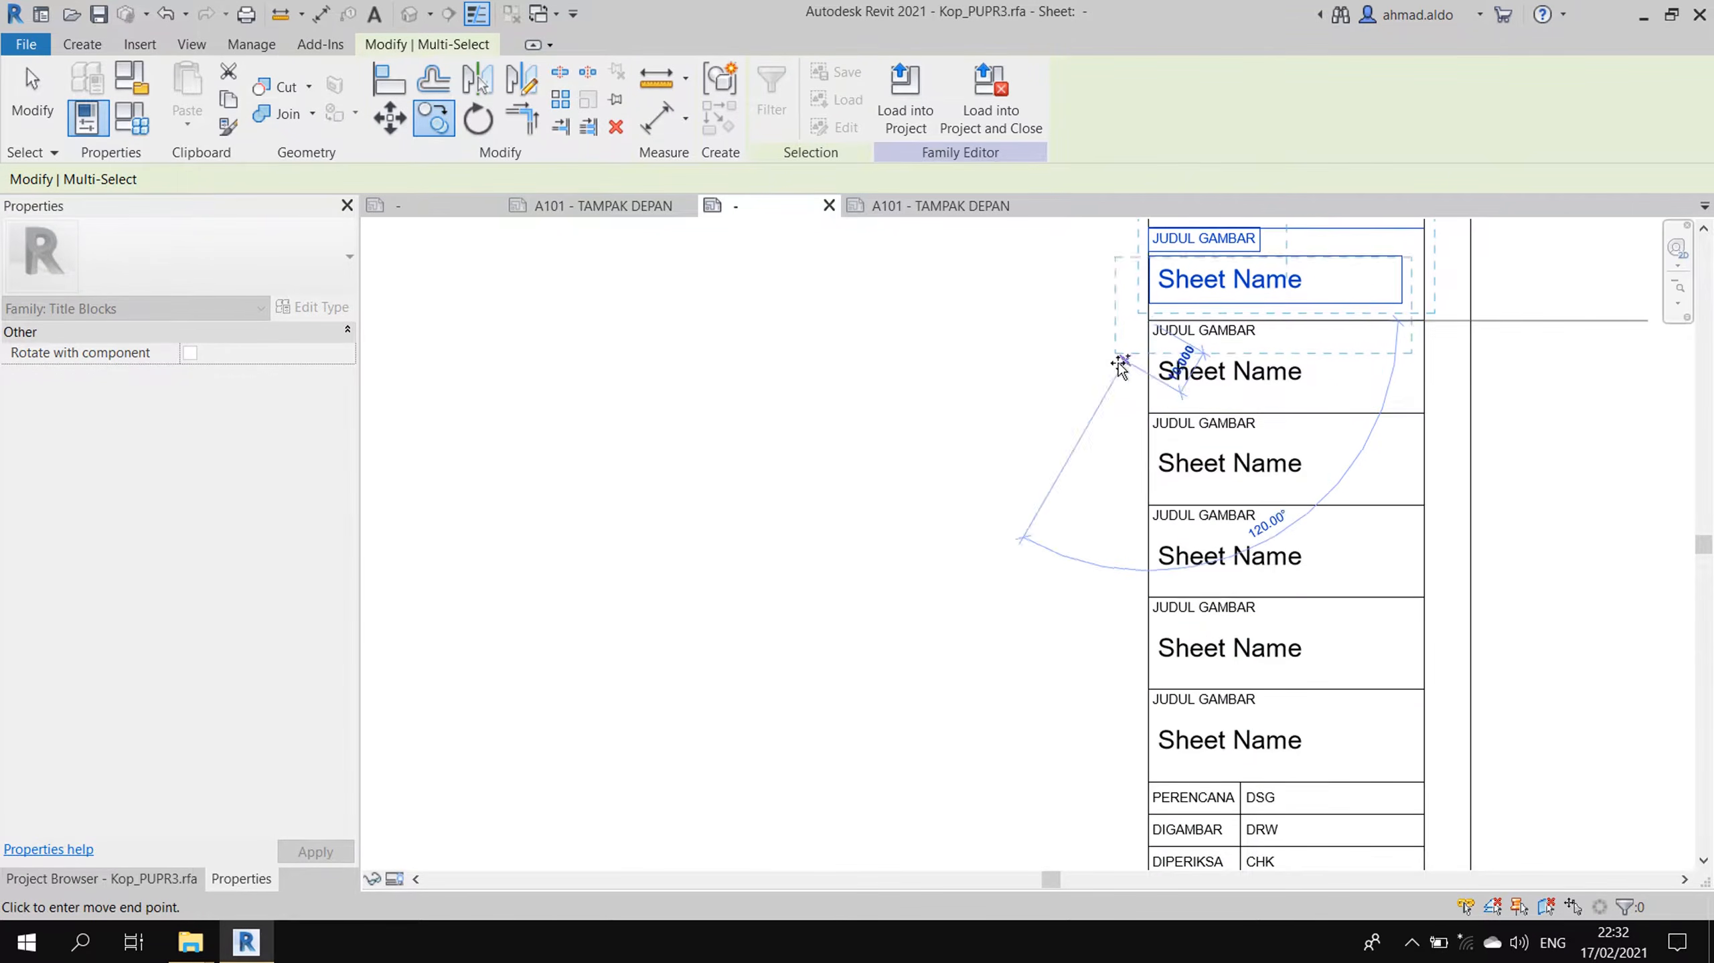
pyautogui.moveTo(1086, 383); pyautogui.dragTo(1137, 514, button='middle')
pyautogui.press('Escape')
pyautogui.press('Escape')
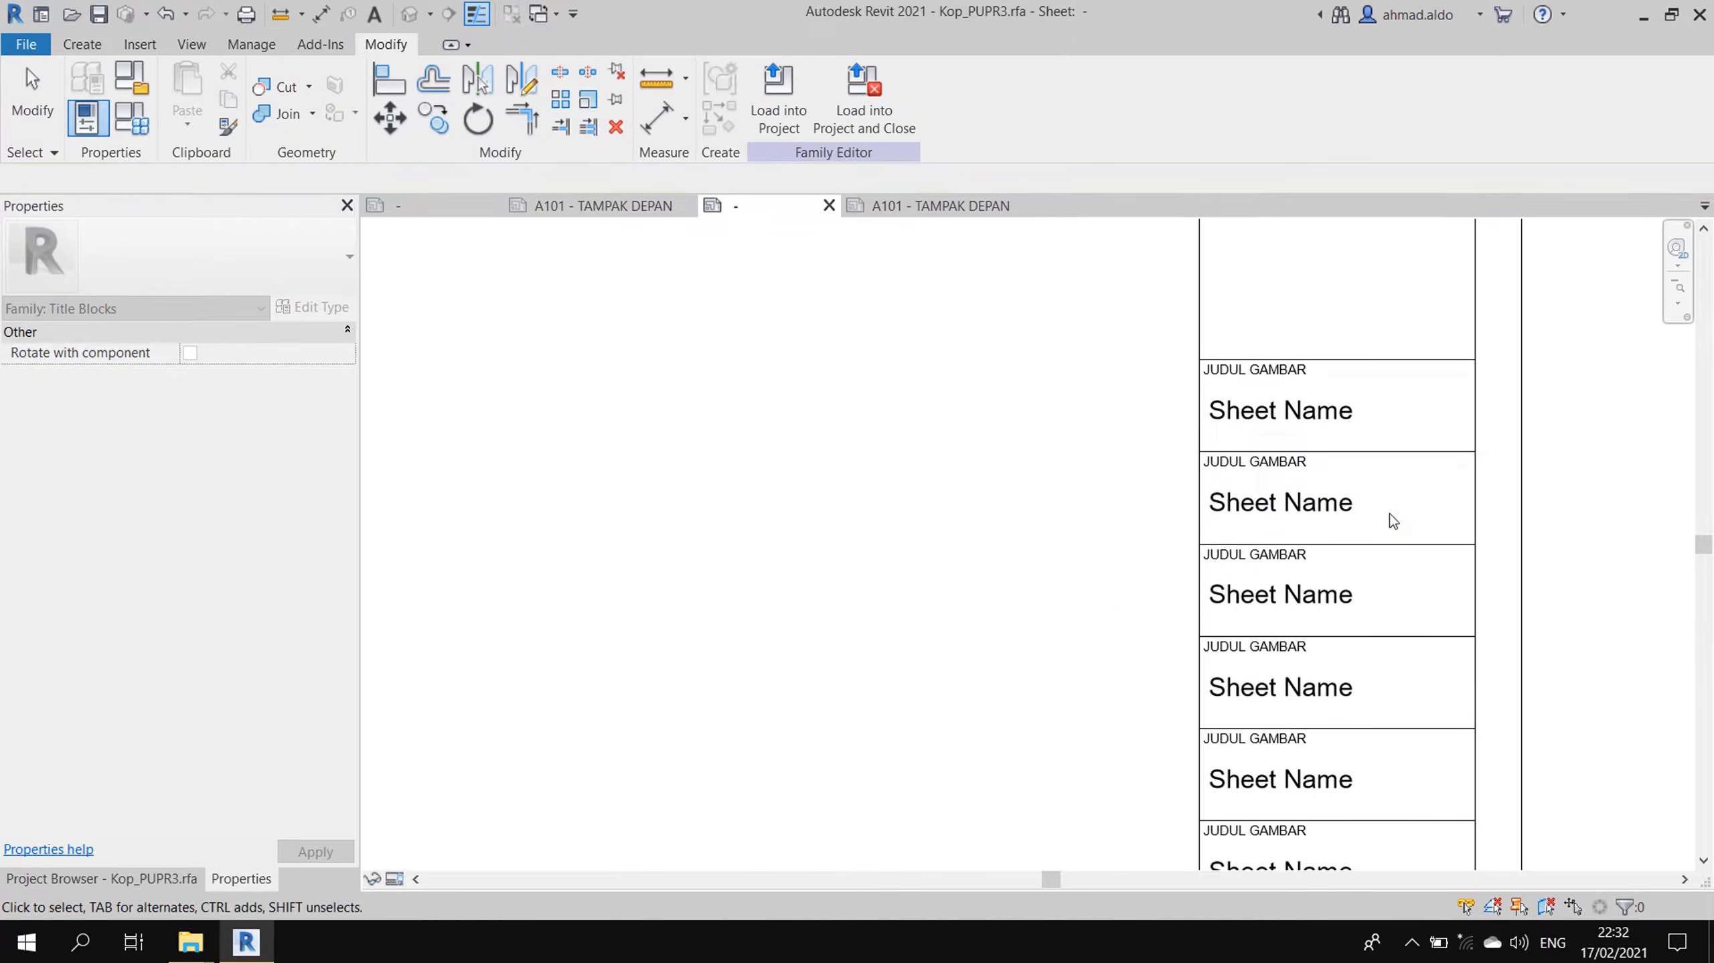
pyautogui.click(491, 207)
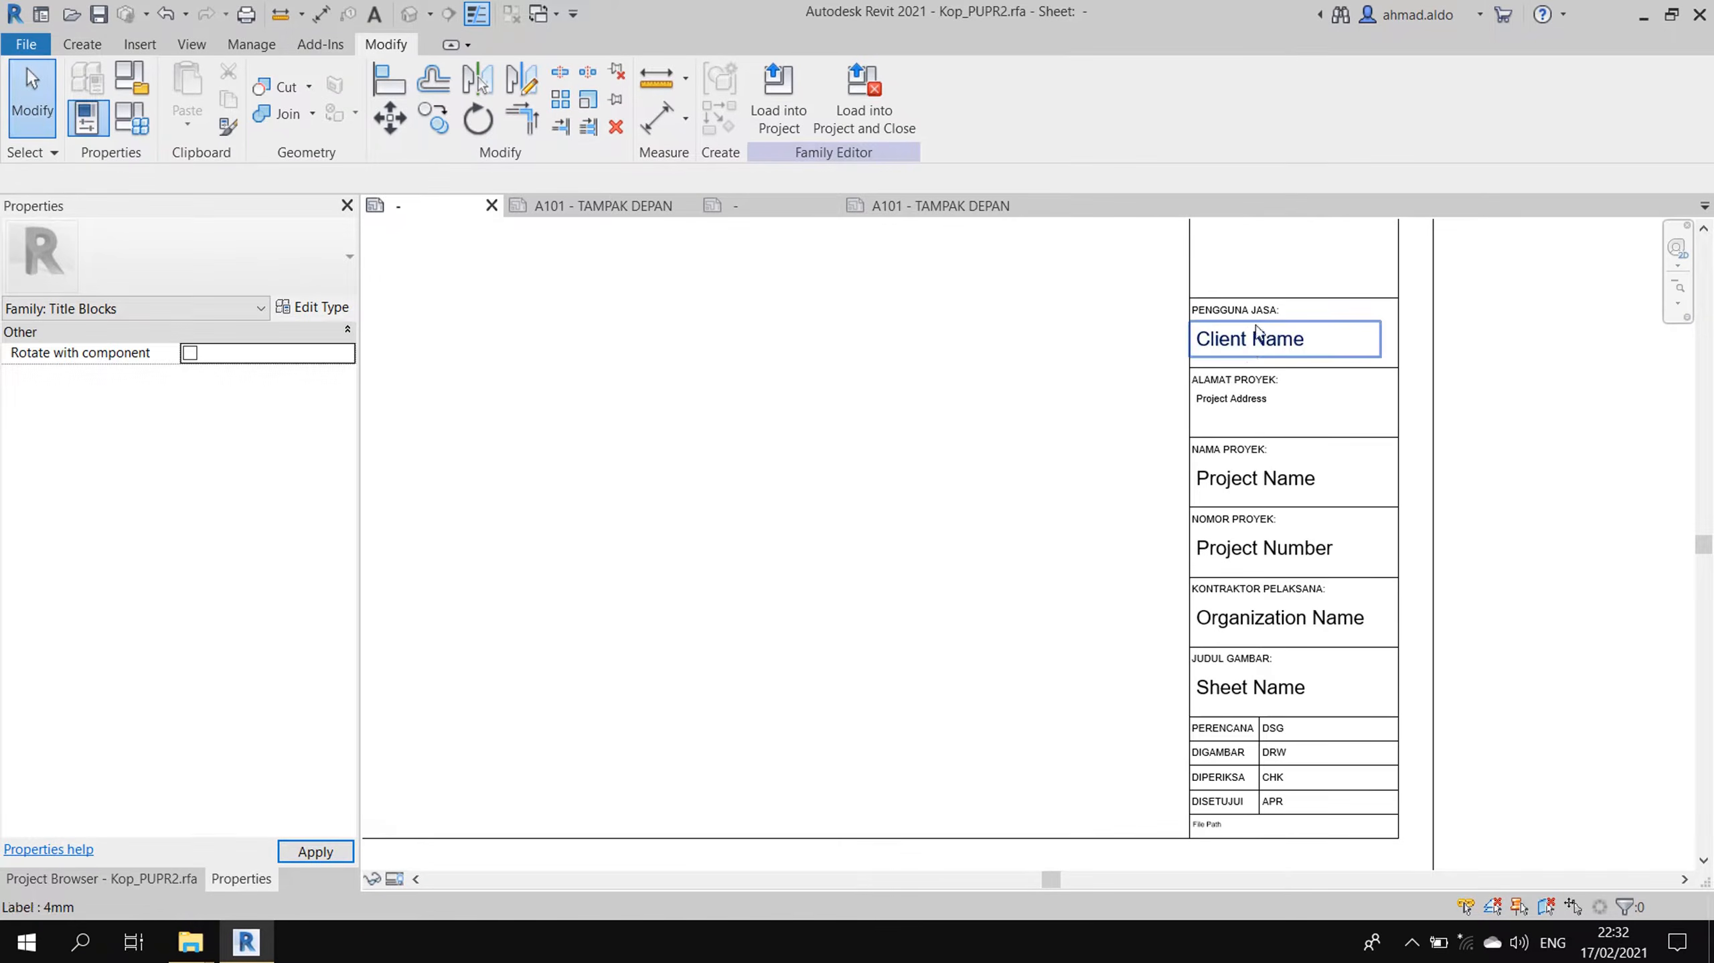
# - Relabel the top two copied captions PENGGUNA JASA: and ALAMAT PROYEK:
pyautogui.scroll(4, 1247, 312)
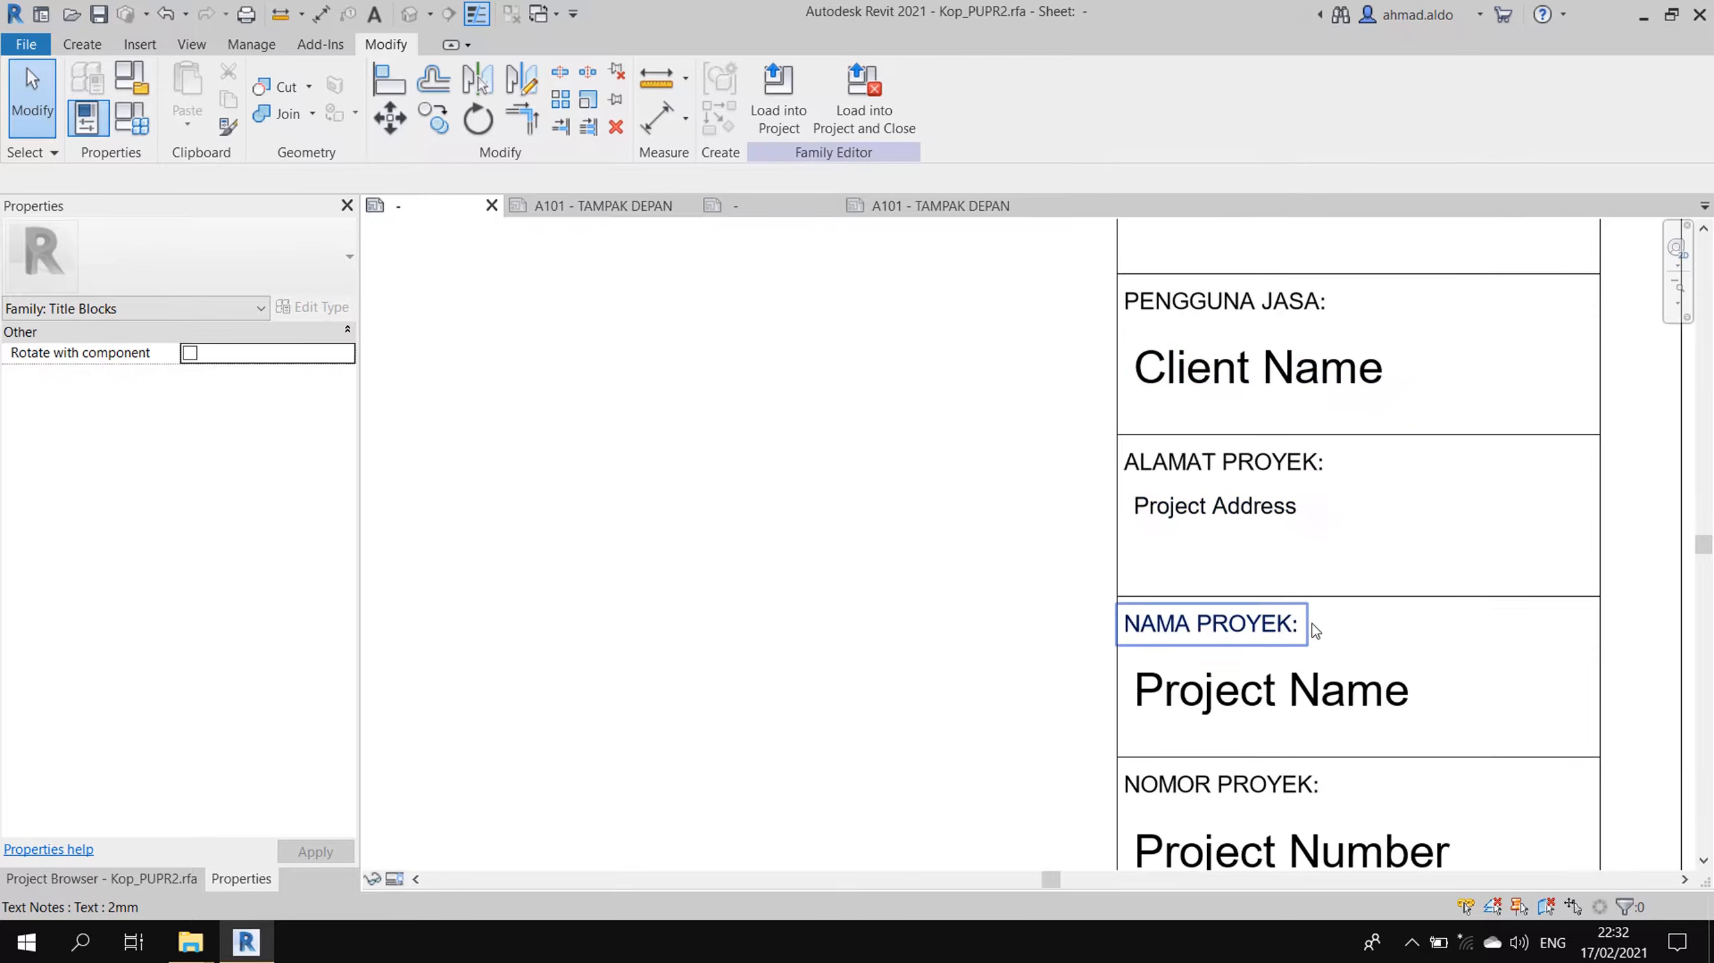
pyautogui.scroll(-1, 1187, 580)
pyautogui.click(723, 205)
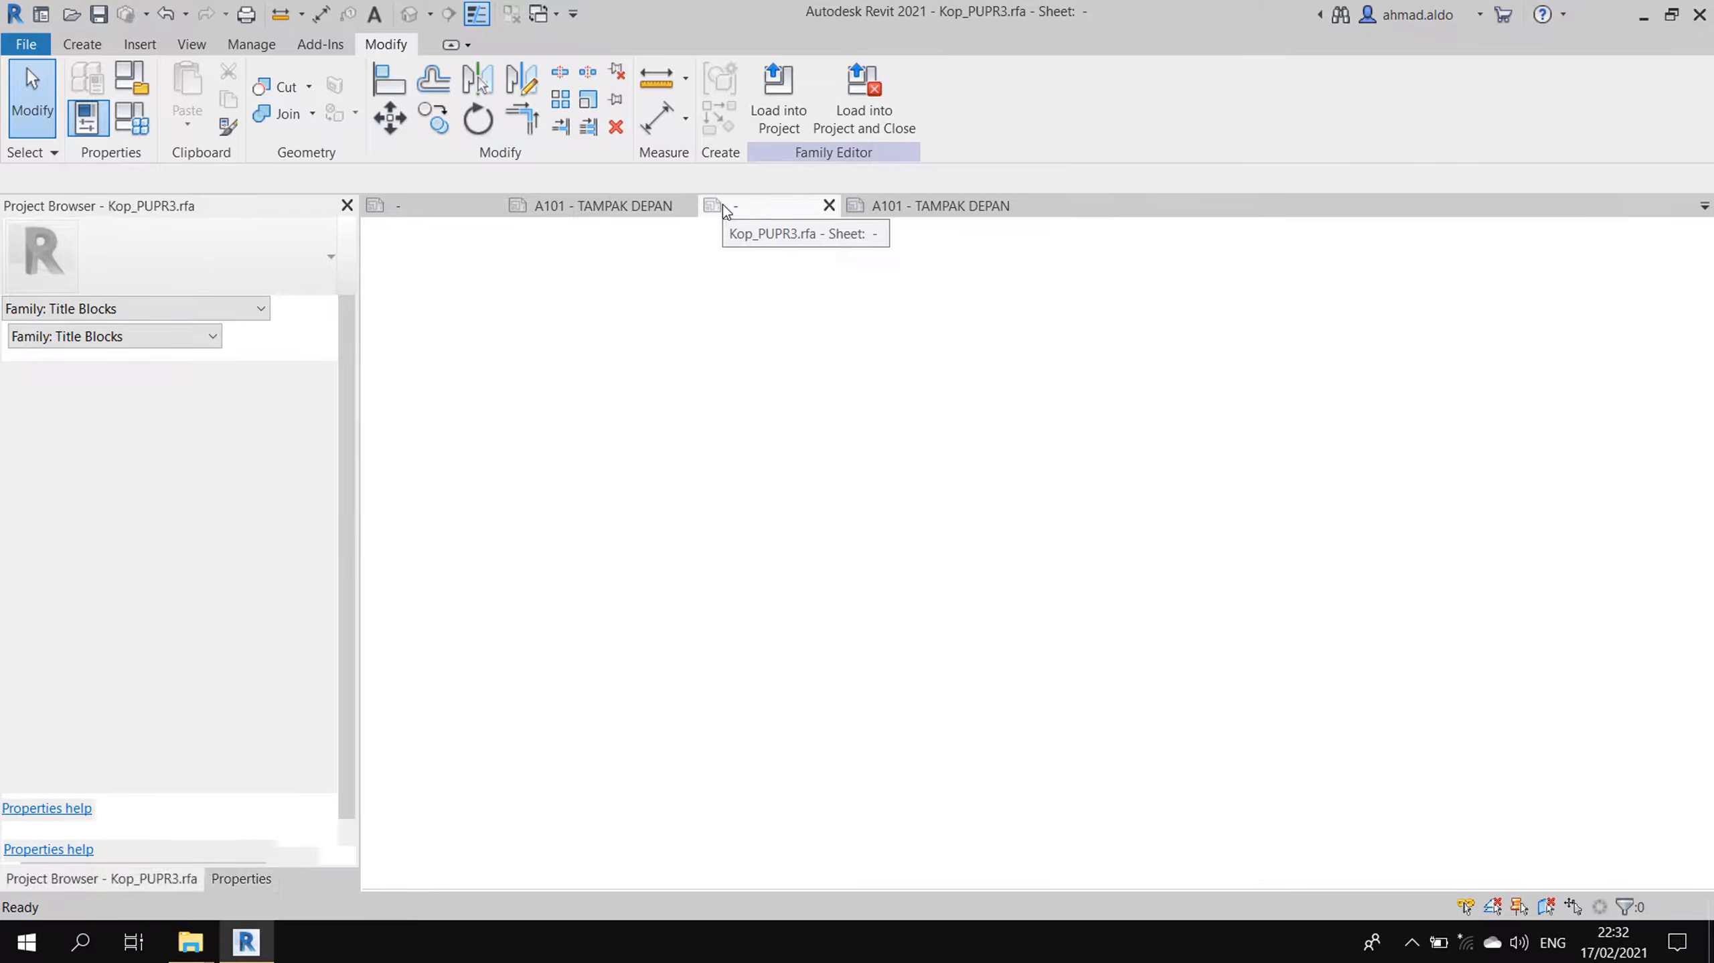
pyautogui.doubleClick(1243, 373)
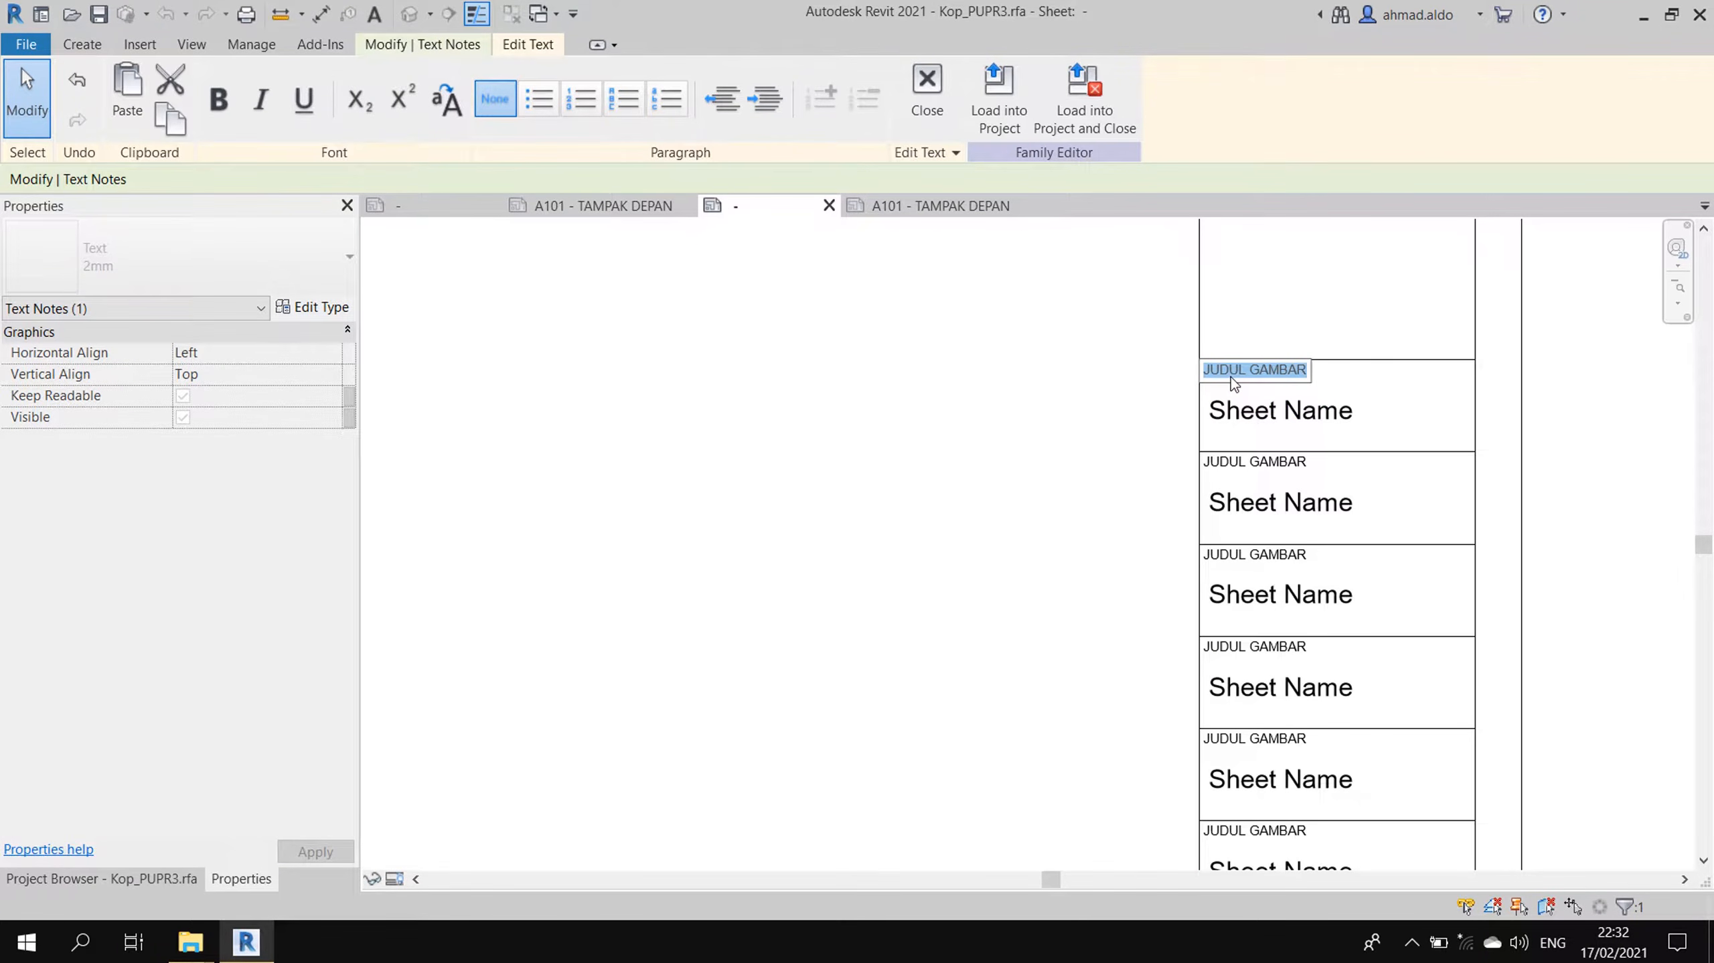
pyautogui.write('PENGGUNA JASA:')
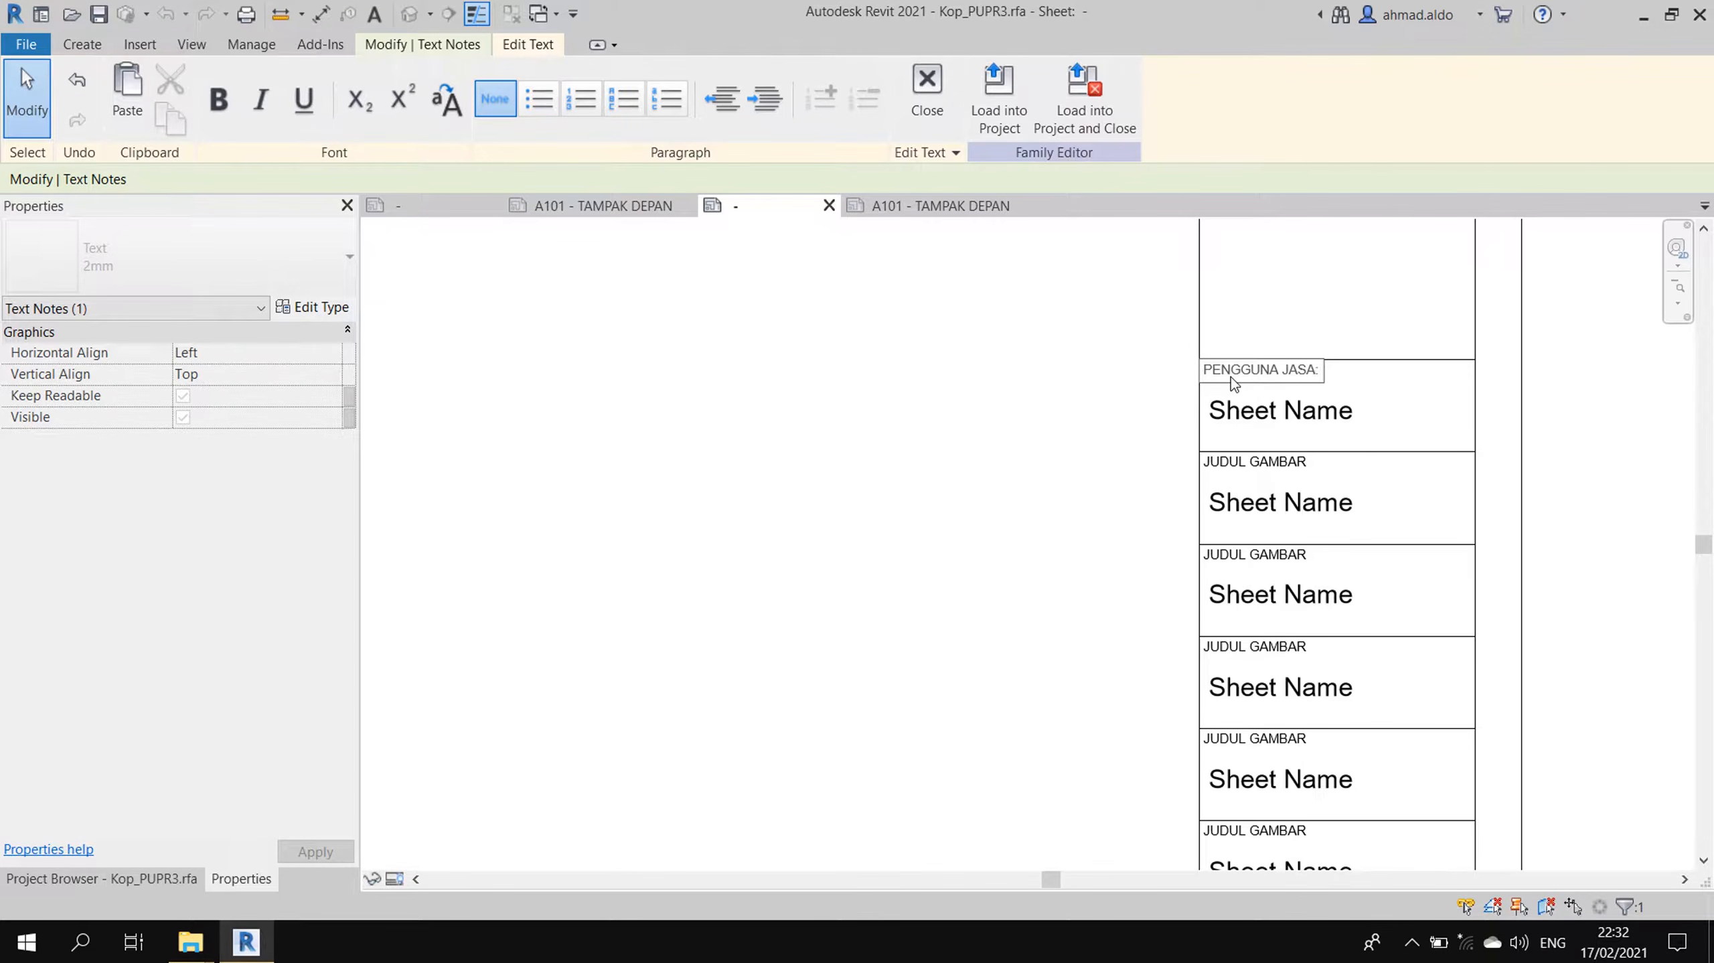
pyautogui.click(1295, 472)
pyautogui.click(1294, 466)
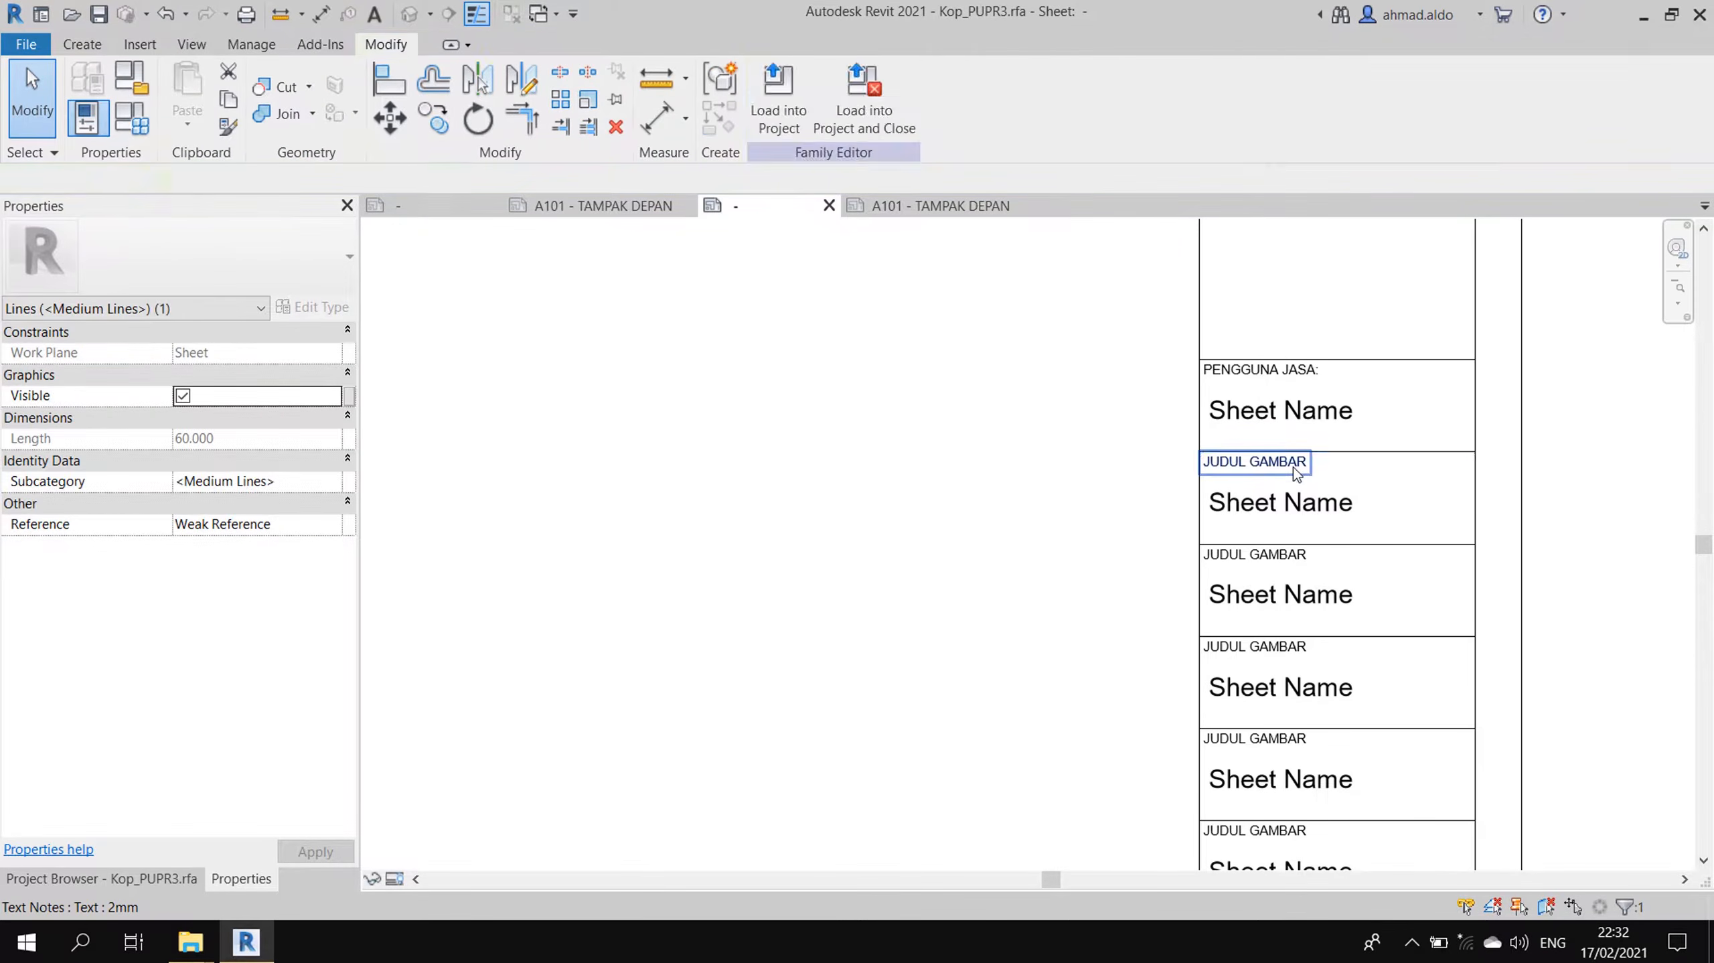
pyautogui.doubleClick(1294, 466)
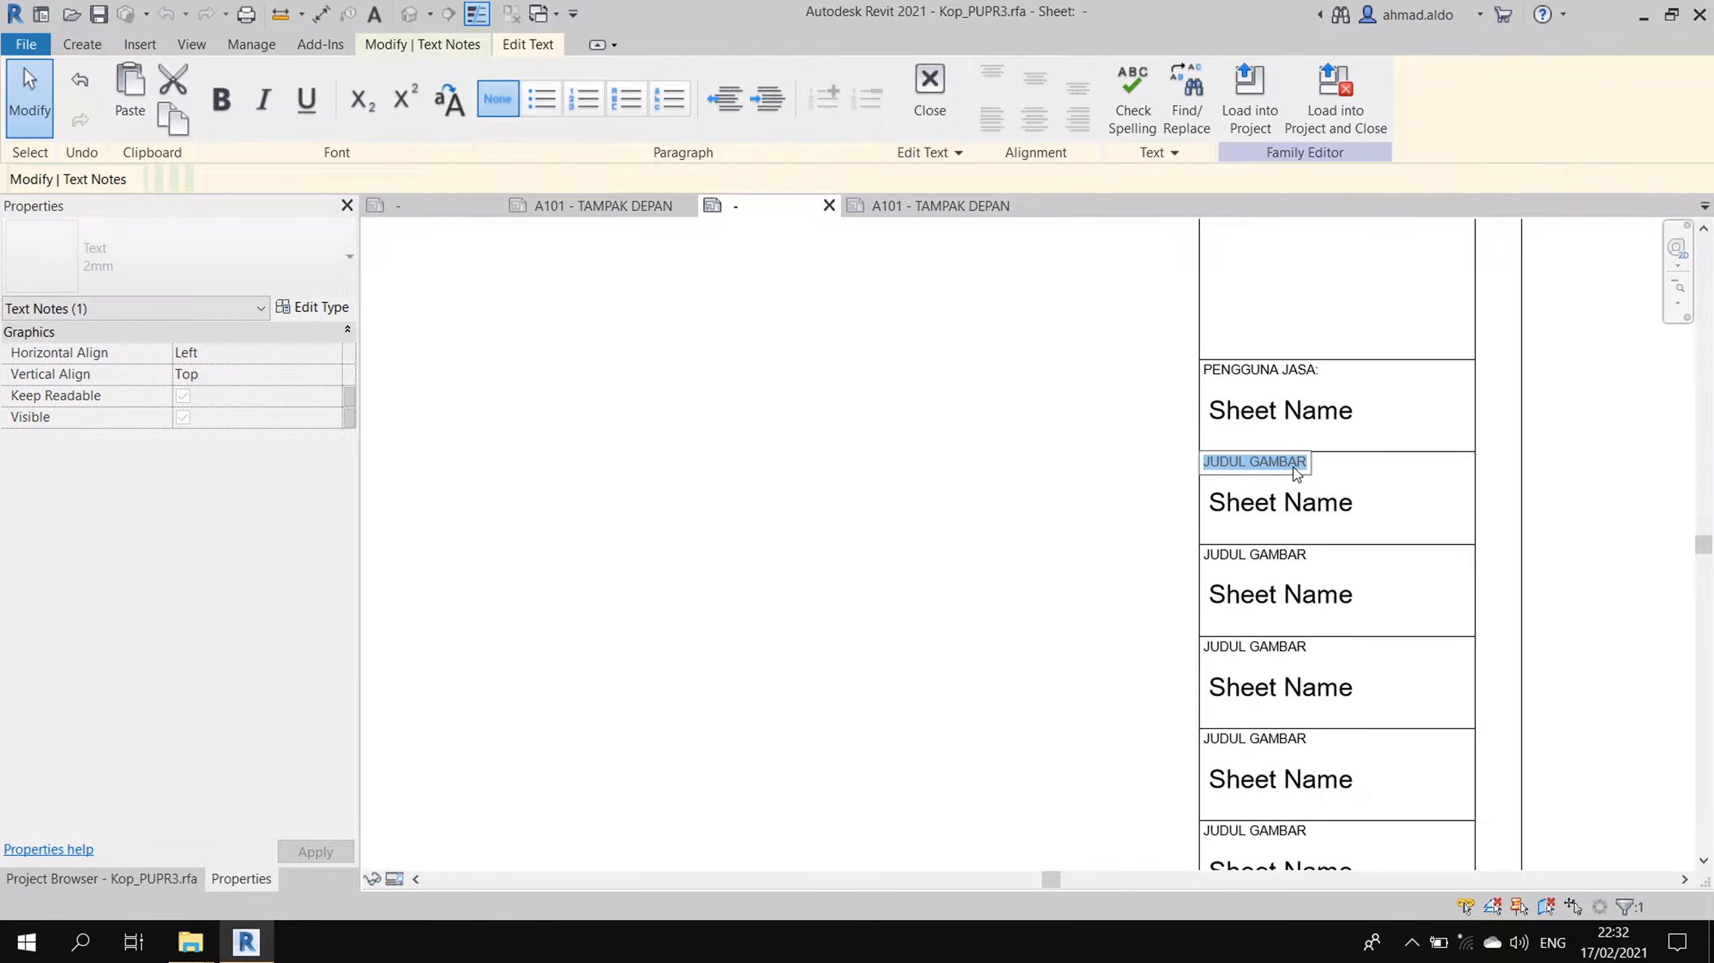
pyautogui.write('ALAMAT PRO')
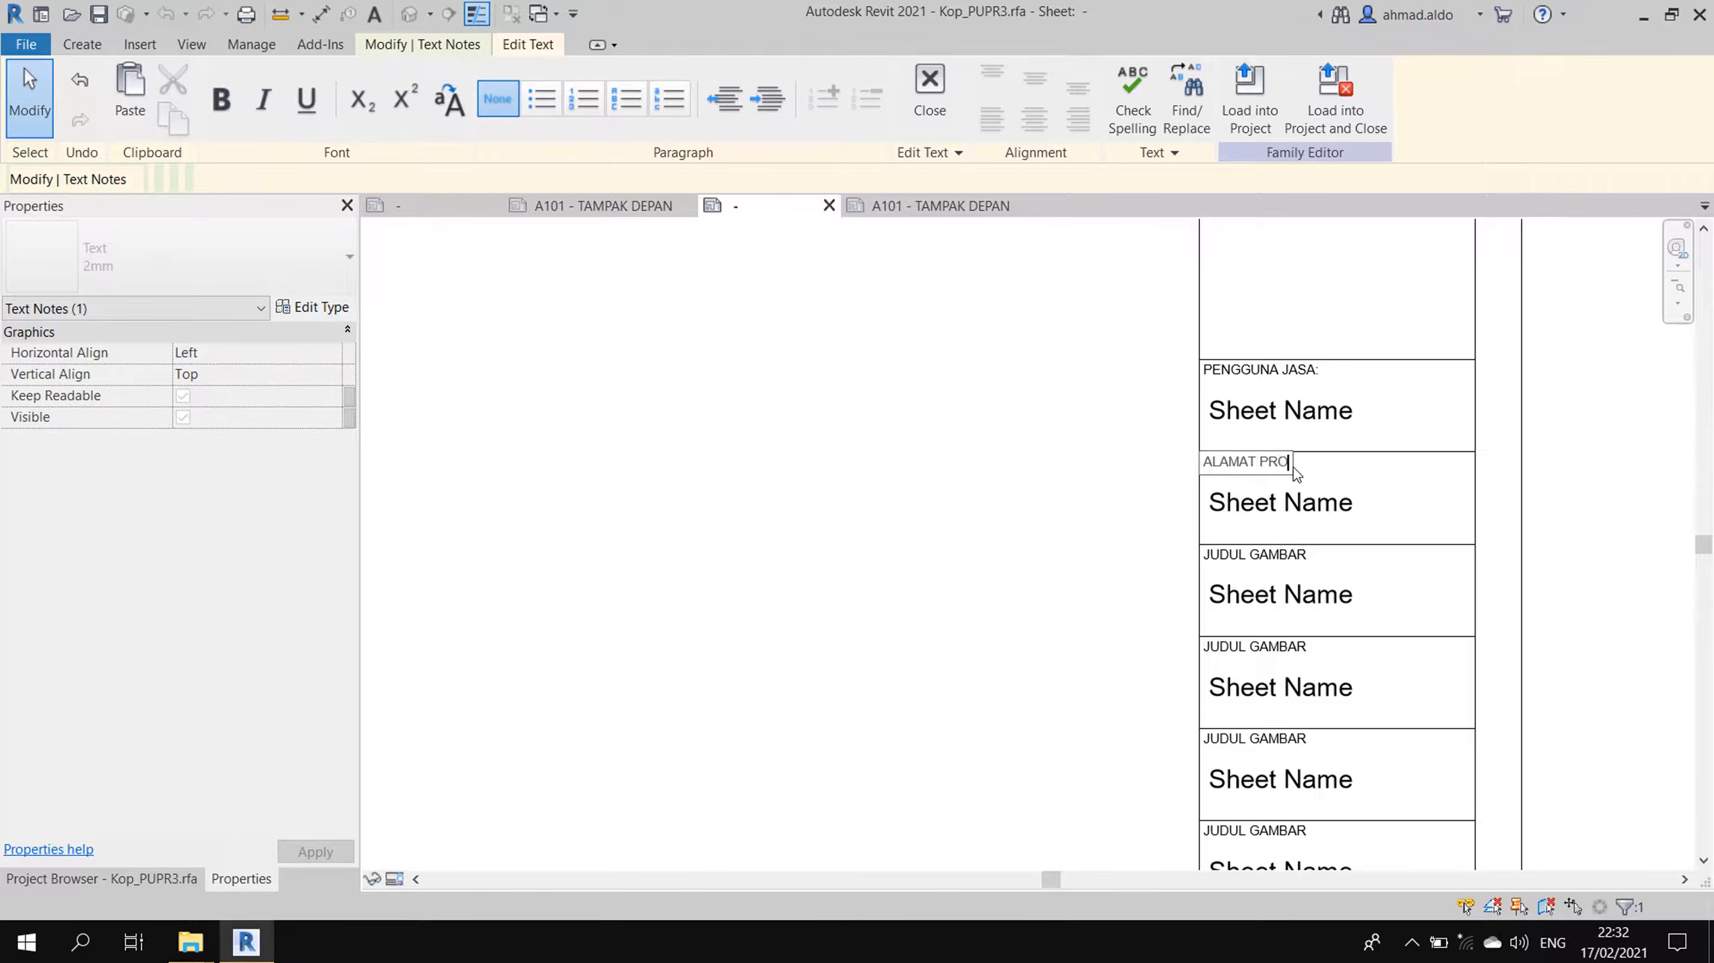
pyautogui.write('YEK:')
pyautogui.click(1117, 524)
pyautogui.click(1266, 547)
# - Relabel the next two captions NAMA PROYEK: and NOMOR PROYEK:
pyautogui.doubleClick(1263, 557)
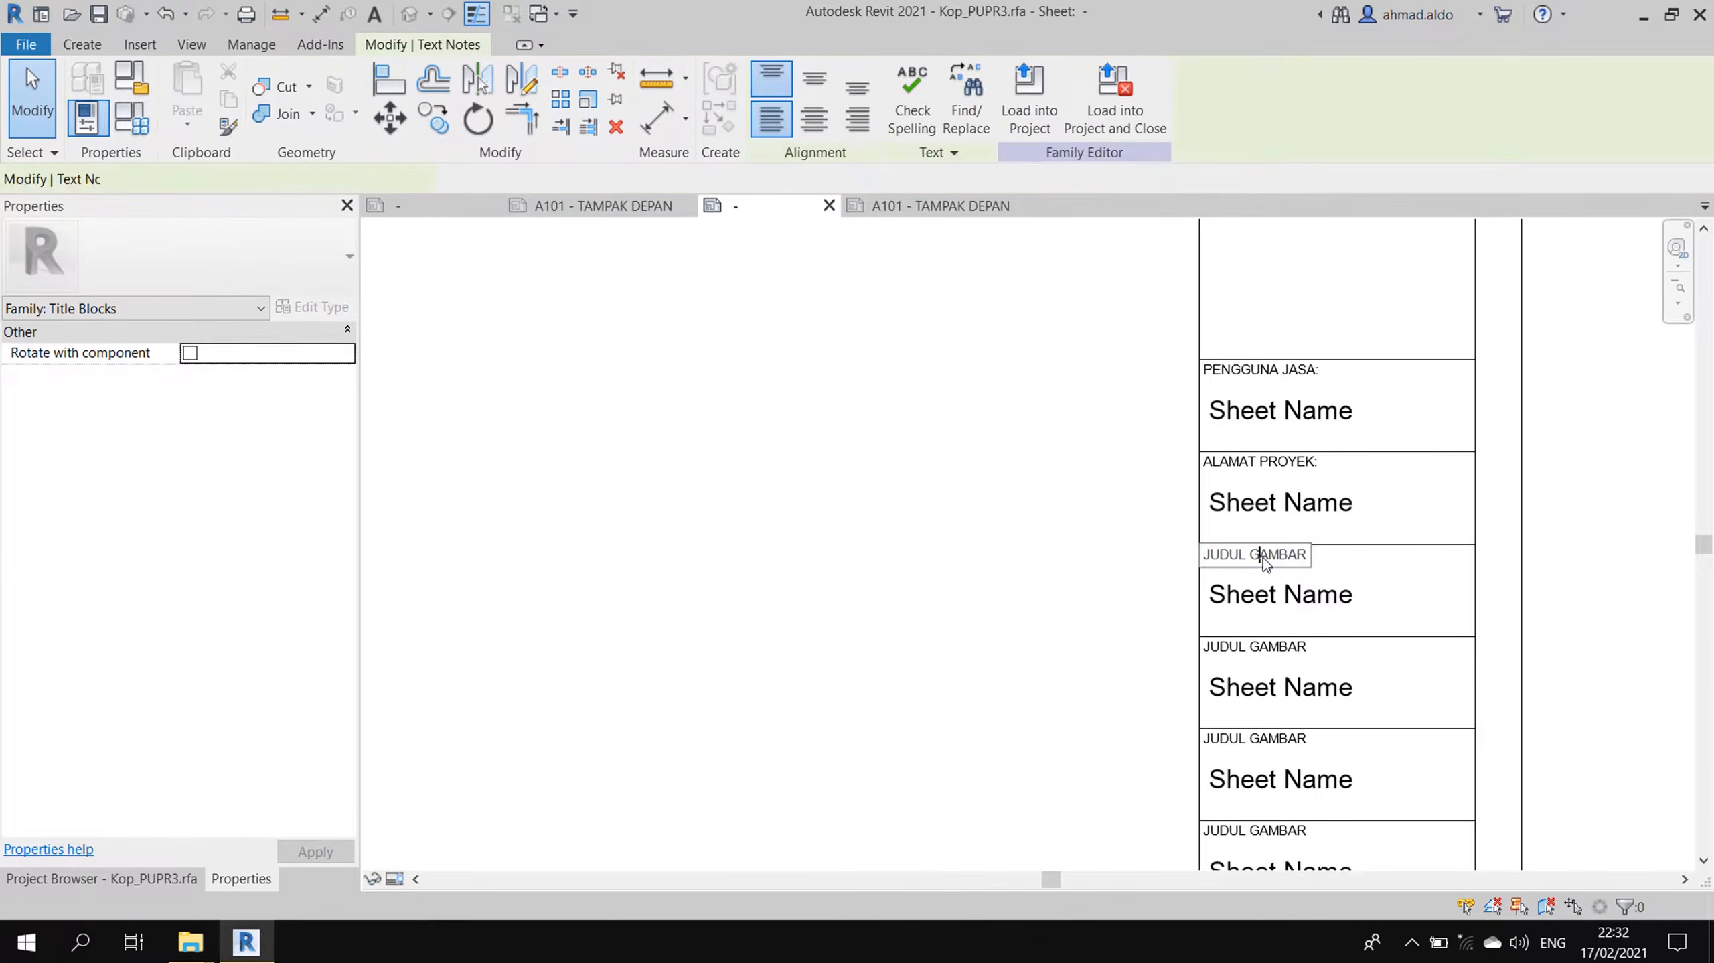
pyautogui.write('NAMA PROYEK:')
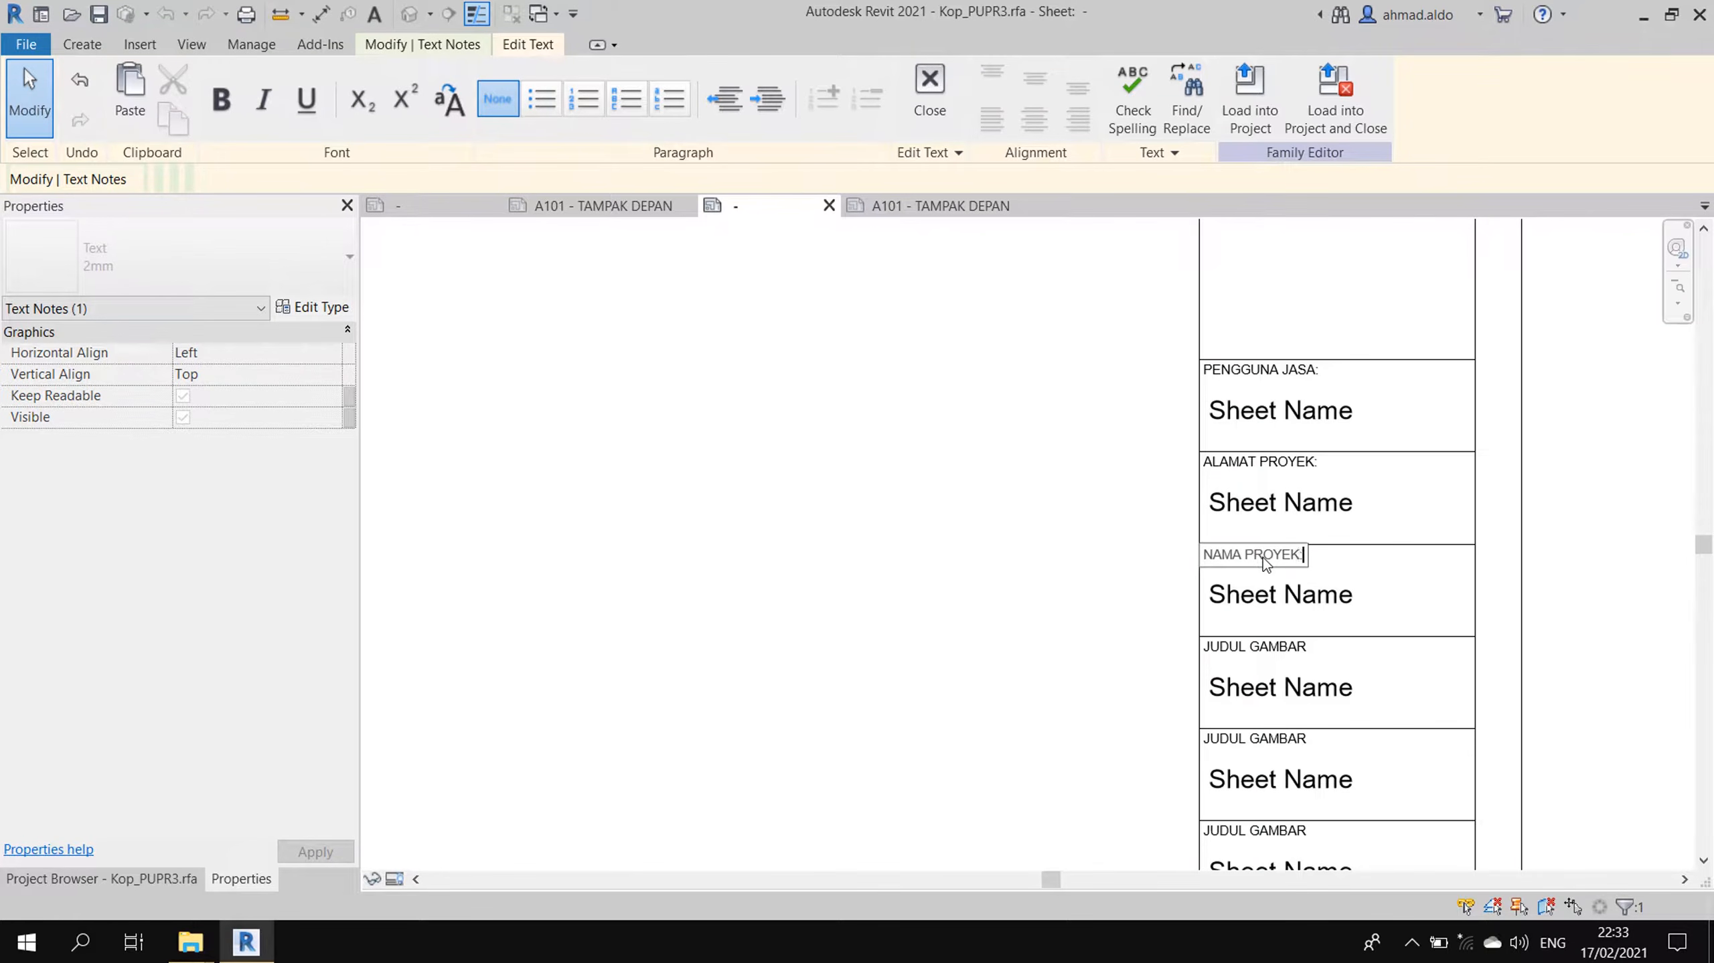
pyautogui.click(1110, 579)
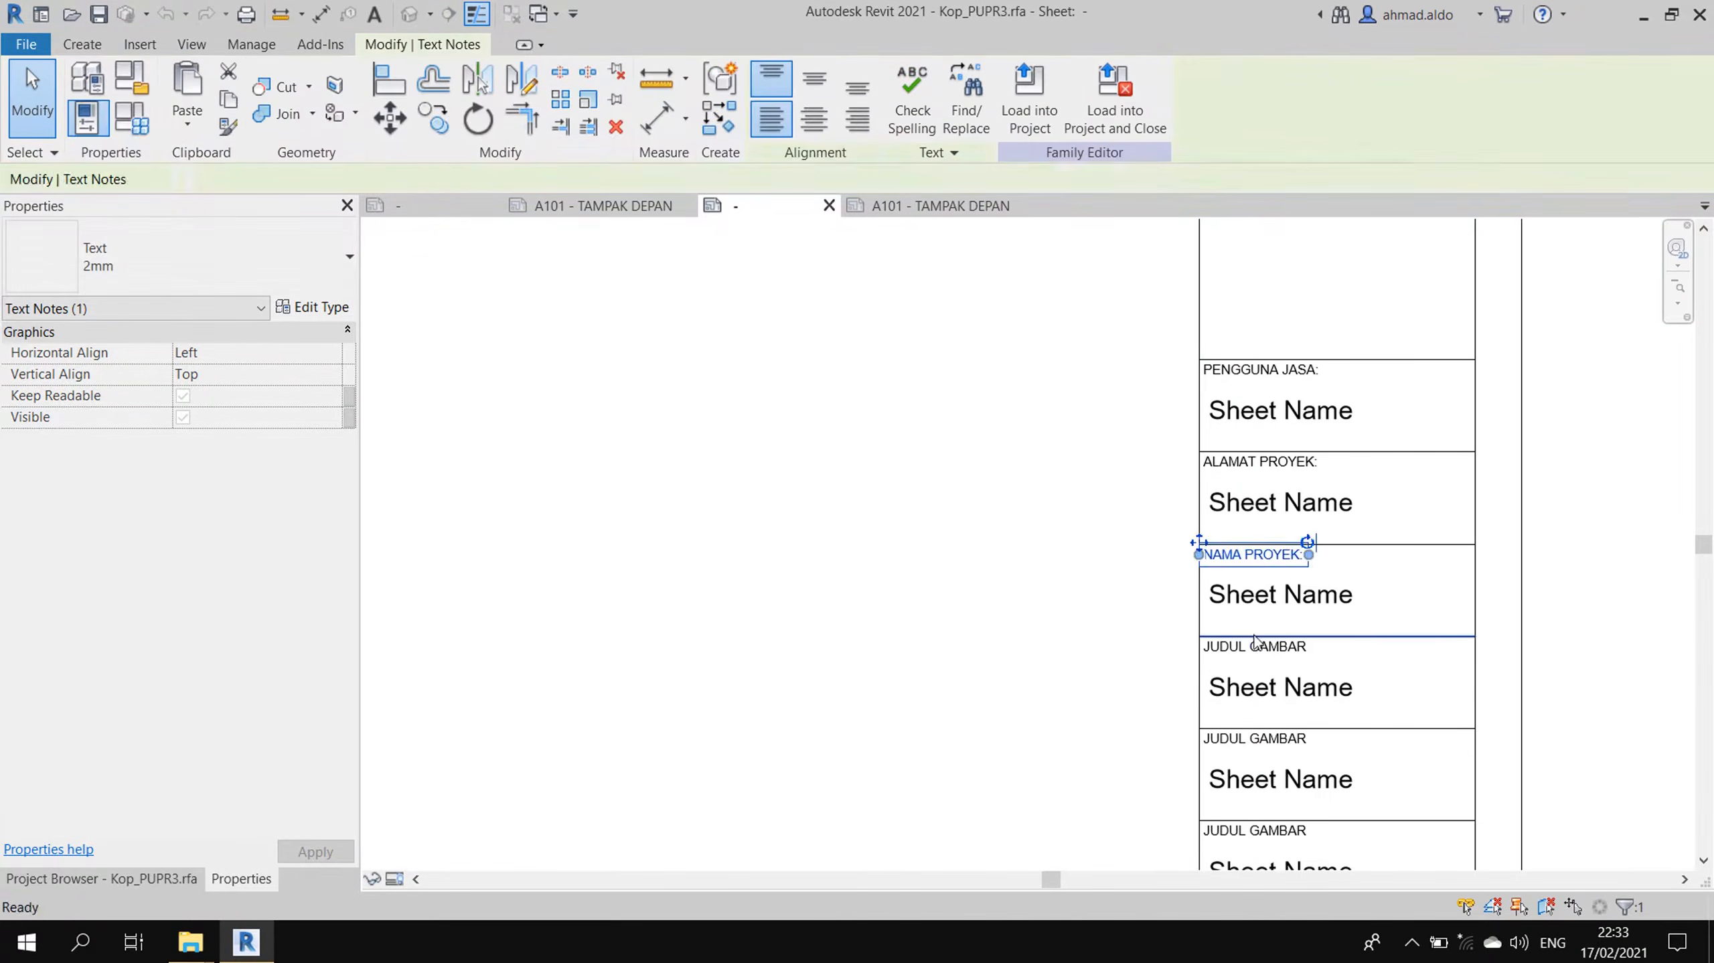
pyautogui.doubleClick(1261, 651)
pyautogui.write('NOM')
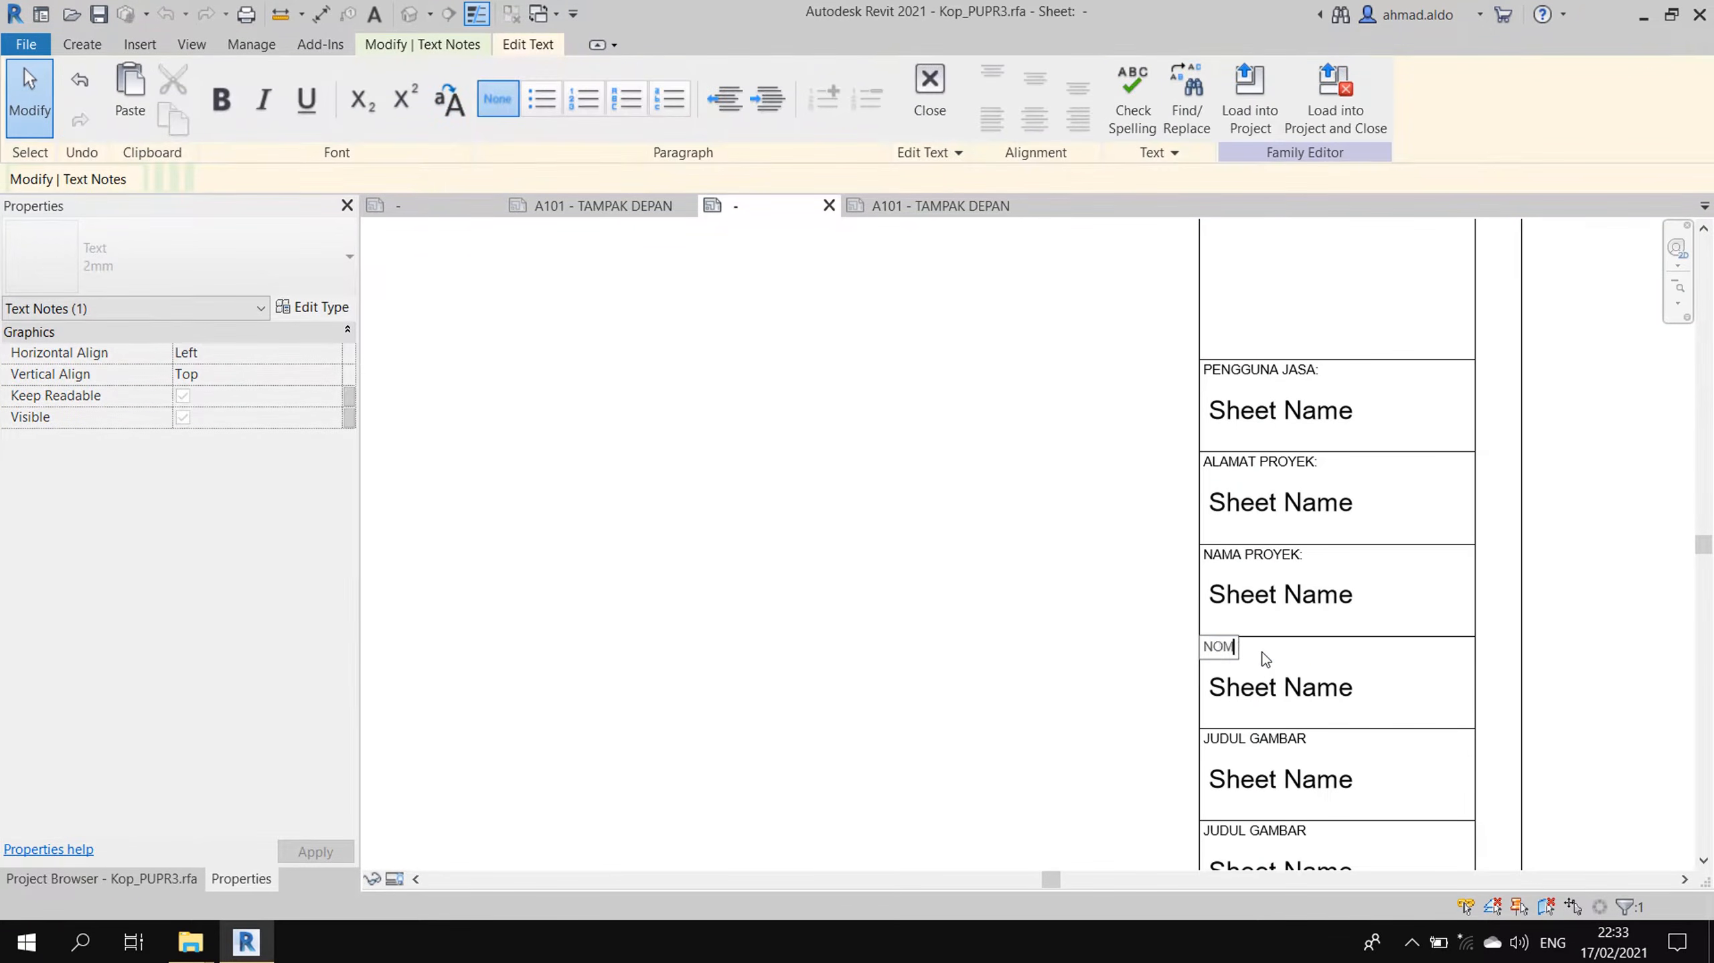
pyautogui.write('OR PROYEK:')
pyautogui.click(1090, 685)
pyautogui.moveTo(1281, 594); pyautogui.dragTo(1261, 371, button='middle')
# - Rename the caption under NOMOR PROYEK to KONTRAKTOR PELAKSANA:
pyautogui.press('Escape')
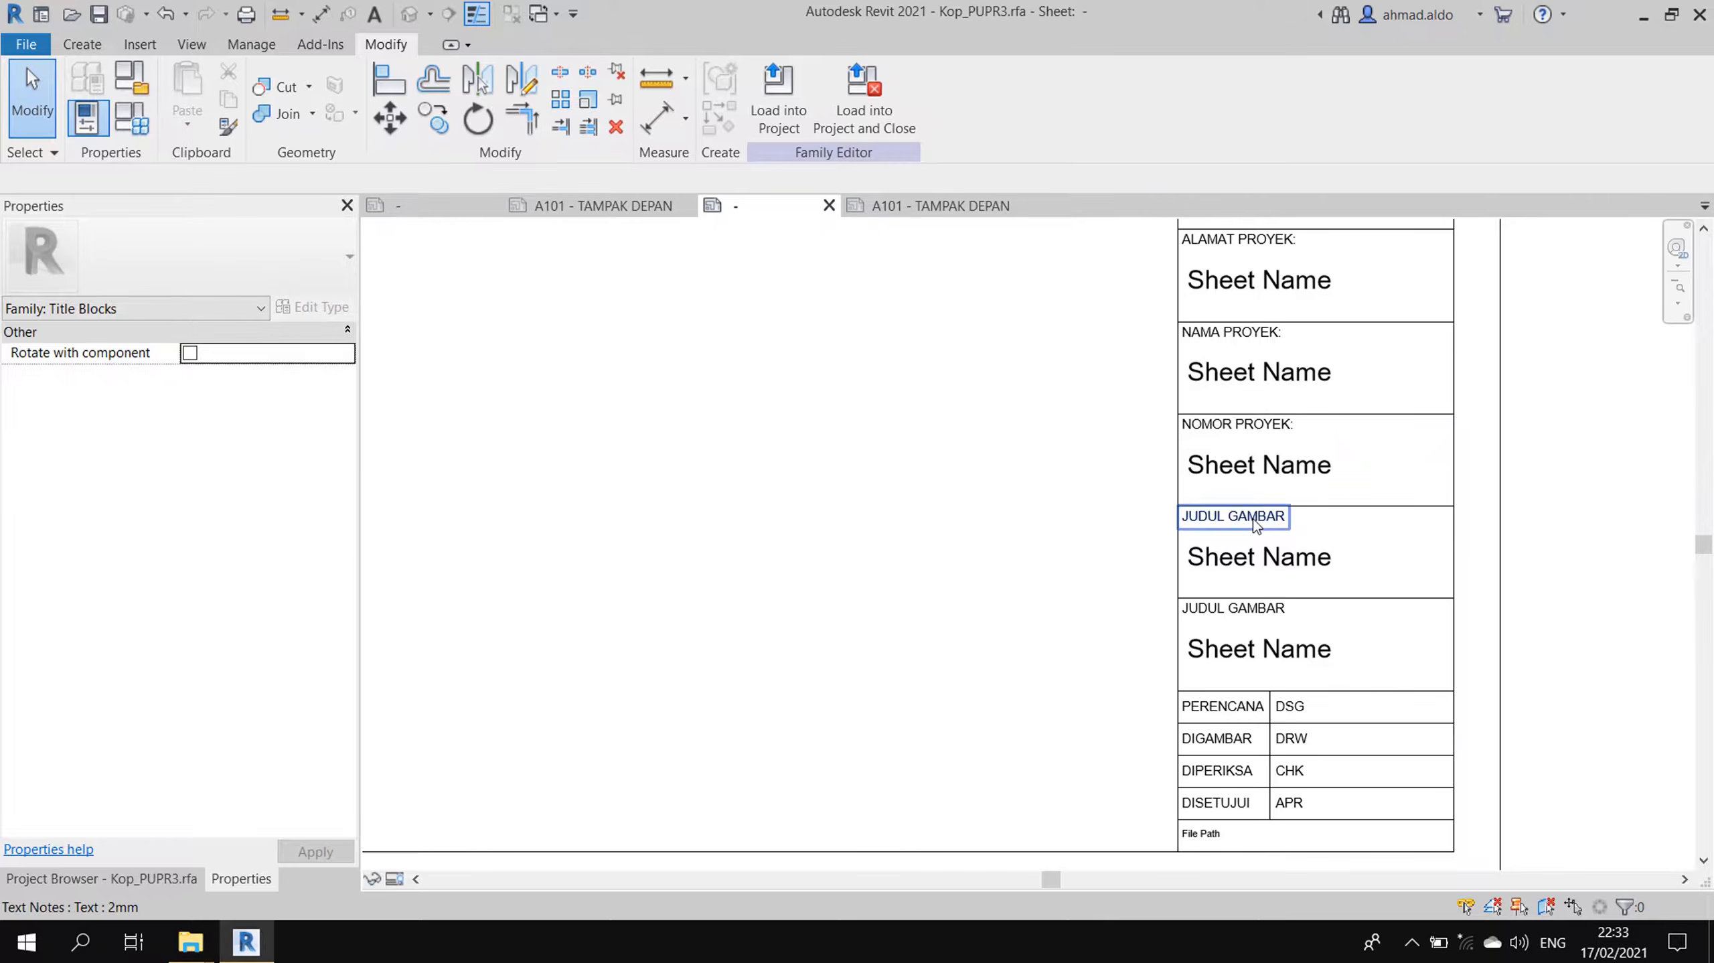
pyautogui.doubleClick(1253, 517)
pyautogui.write('KONTRAKTR')
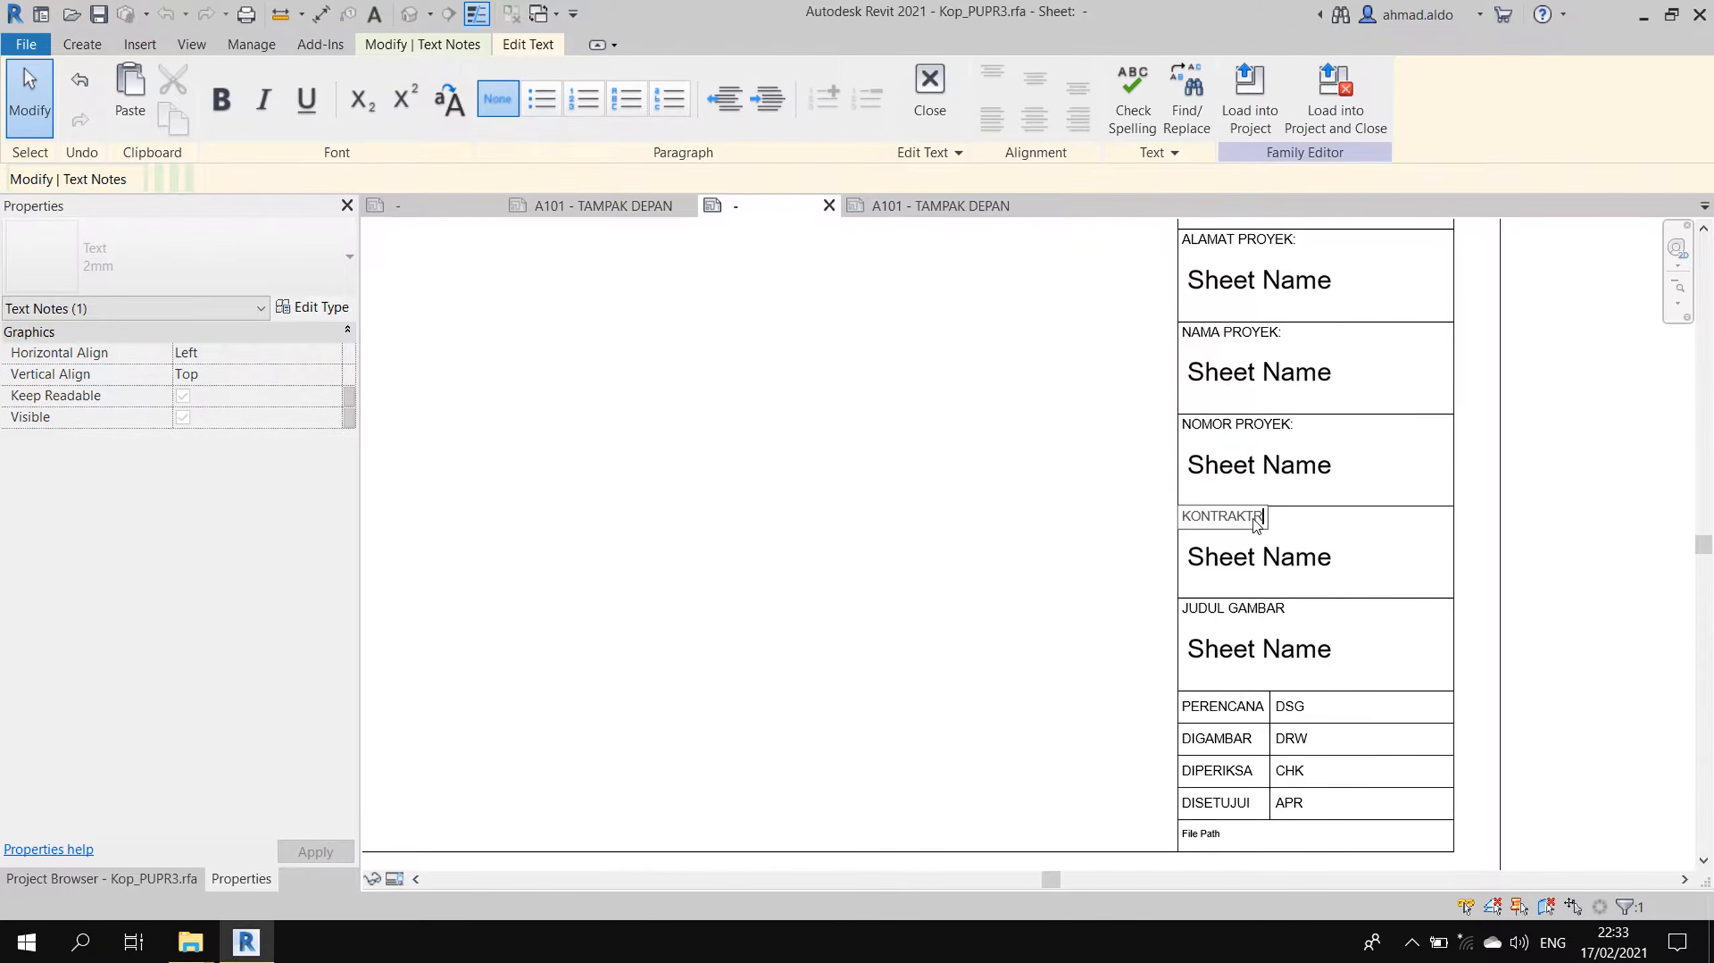
pyautogui.press('BackSpace')
pyautogui.write('OR PELAKSANA:')
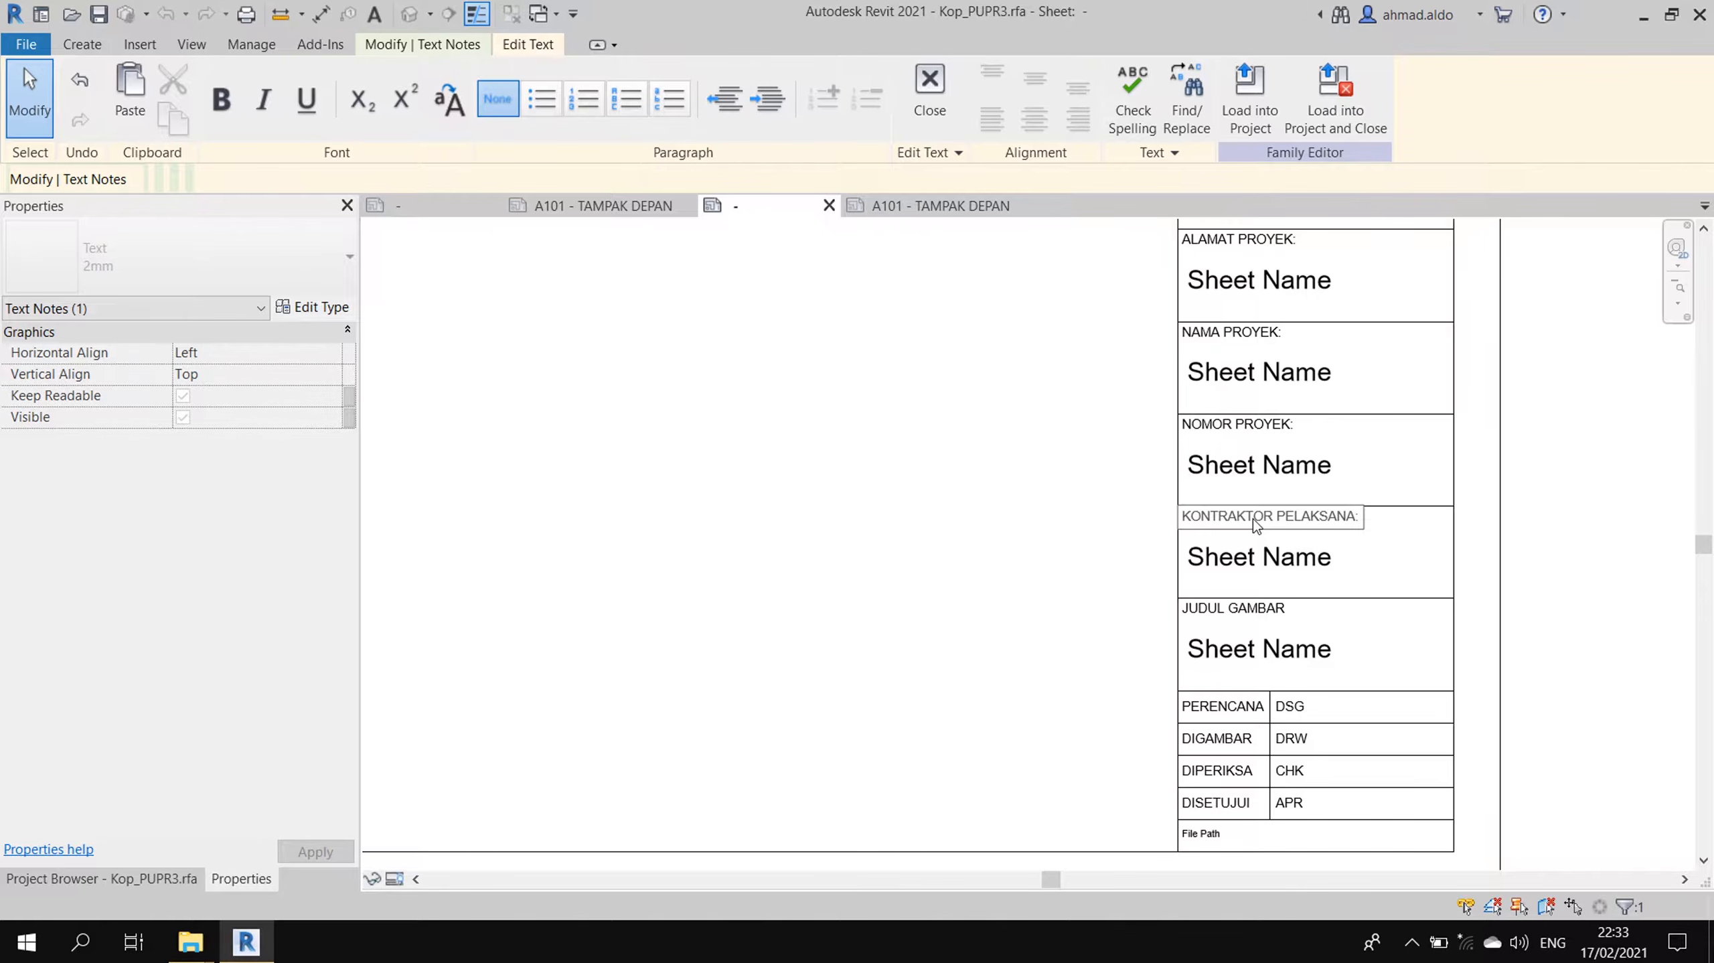
pyautogui.click(1163, 616)
pyautogui.click(1164, 616)
# - Add a colon to the end of the JUDUL GAMBAR caption
pyautogui.scroll(1, 1287, 619)
pyautogui.click(1282, 608)
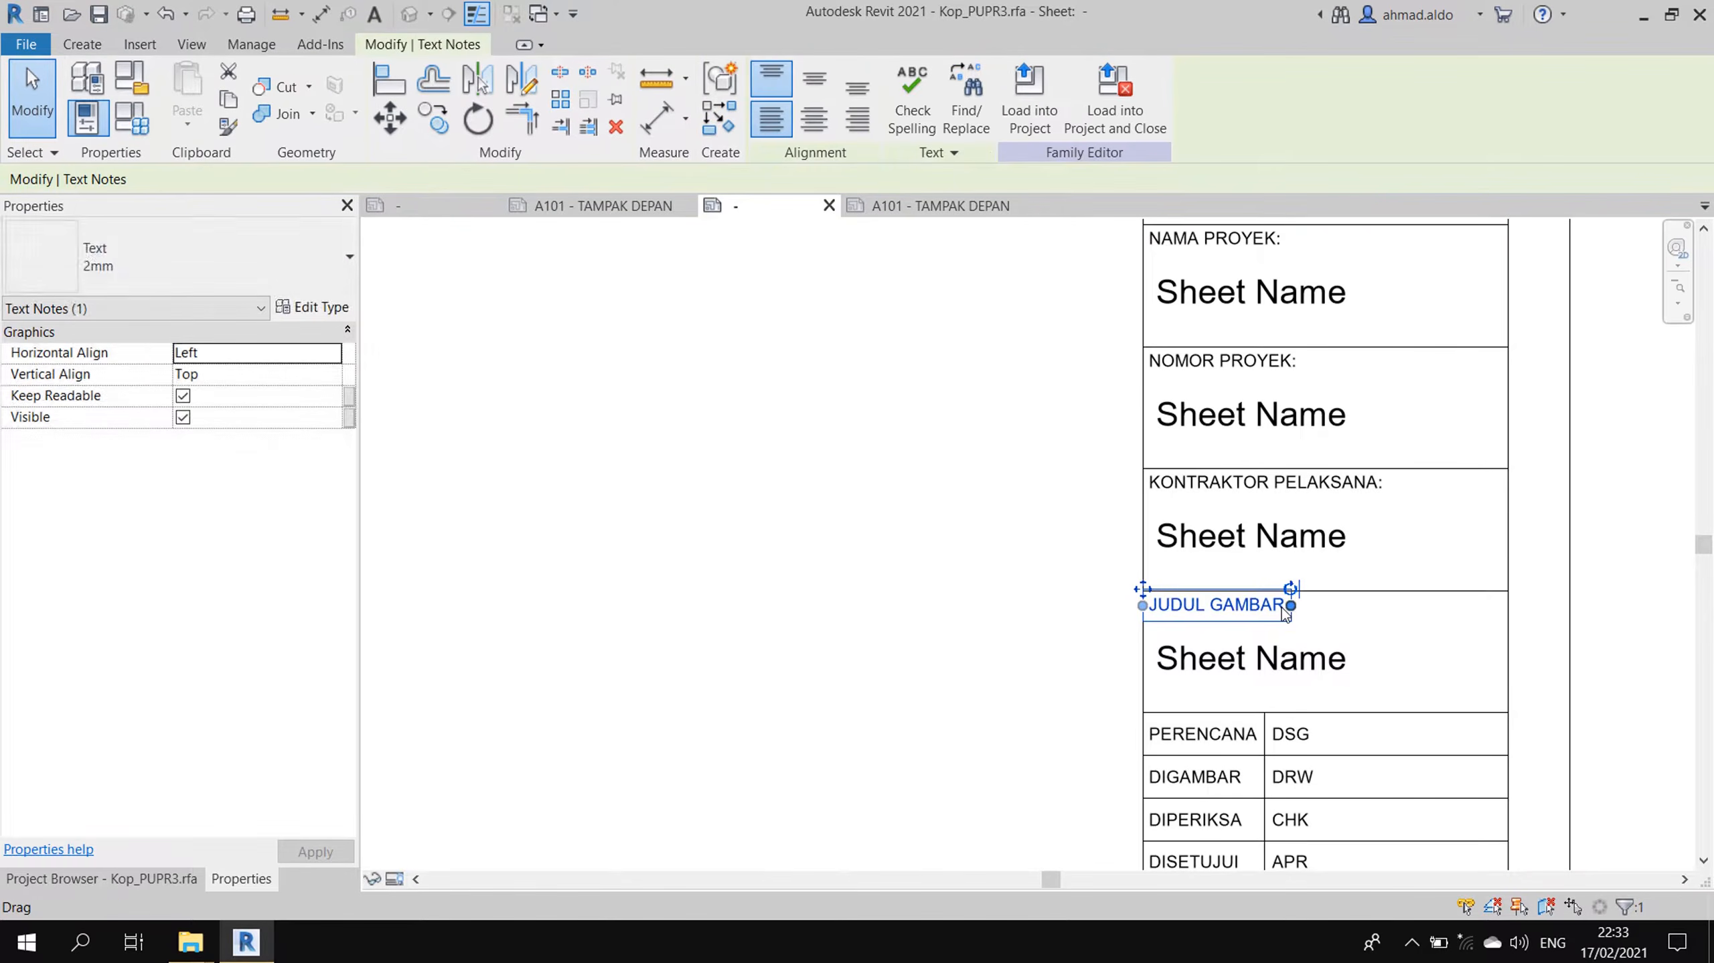
pyautogui.click(1281, 608)
pyautogui.press('Escape')
pyautogui.click(1279, 610)
pyautogui.doubleClick(1281, 610)
pyautogui.press('End')
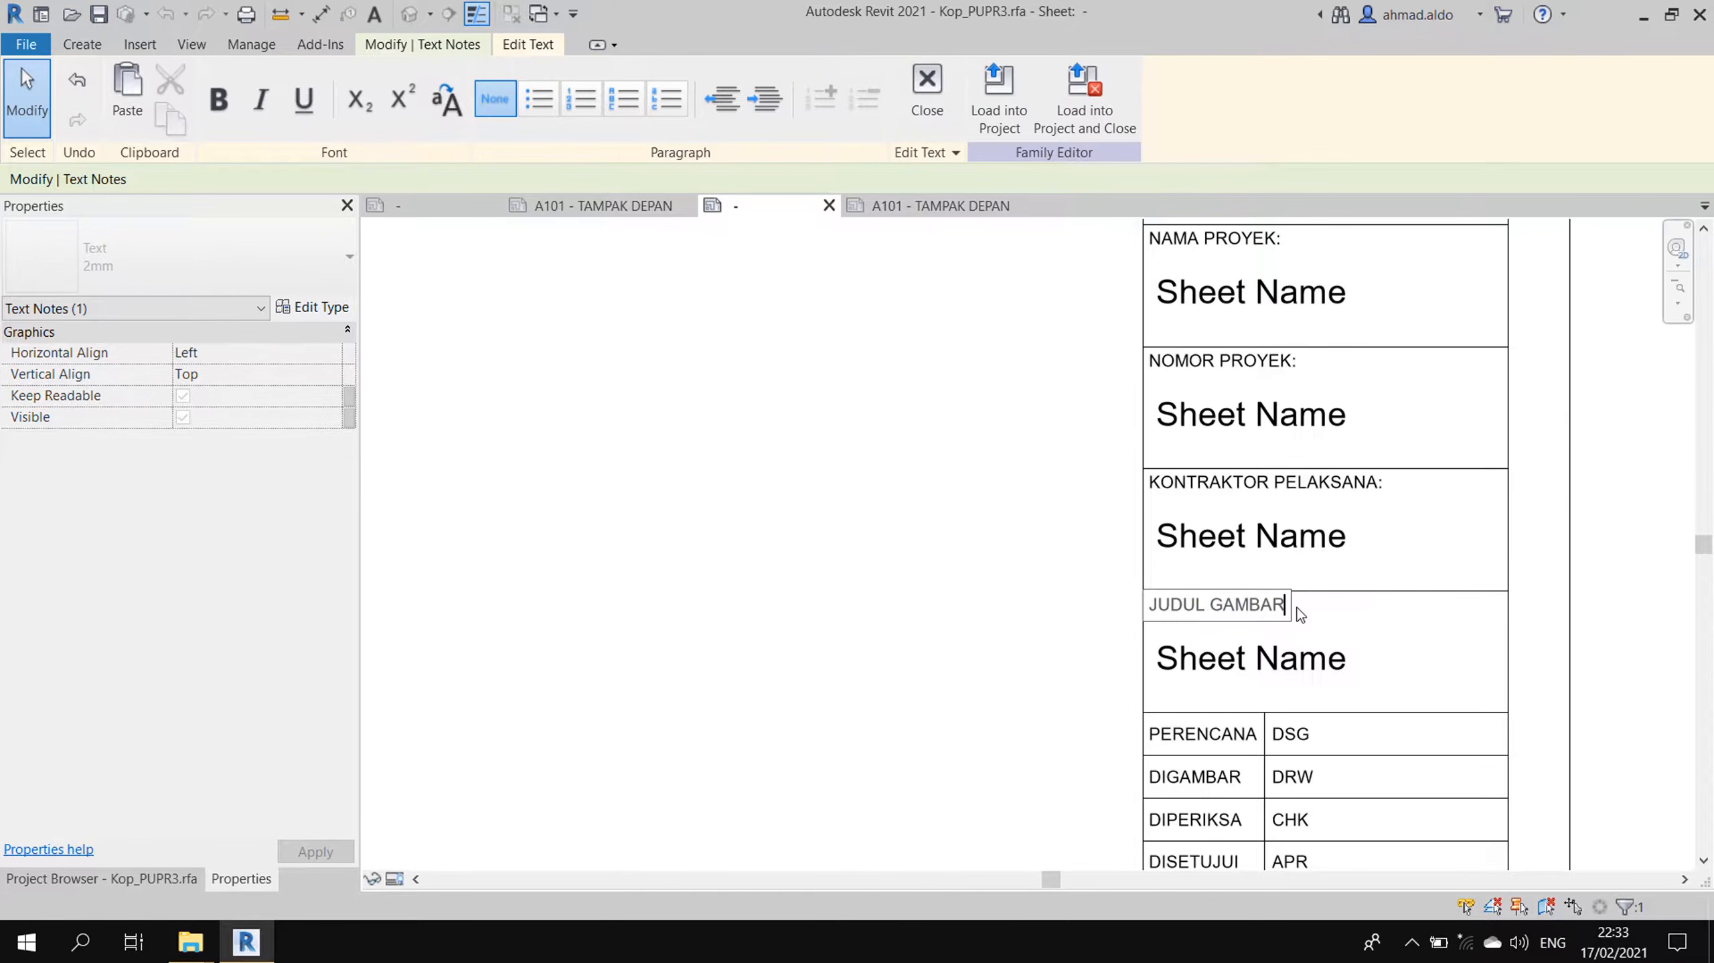
pyautogui.click(979, 714)
pyautogui.click(979, 715)
pyautogui.scroll(-5, 1136, 649)
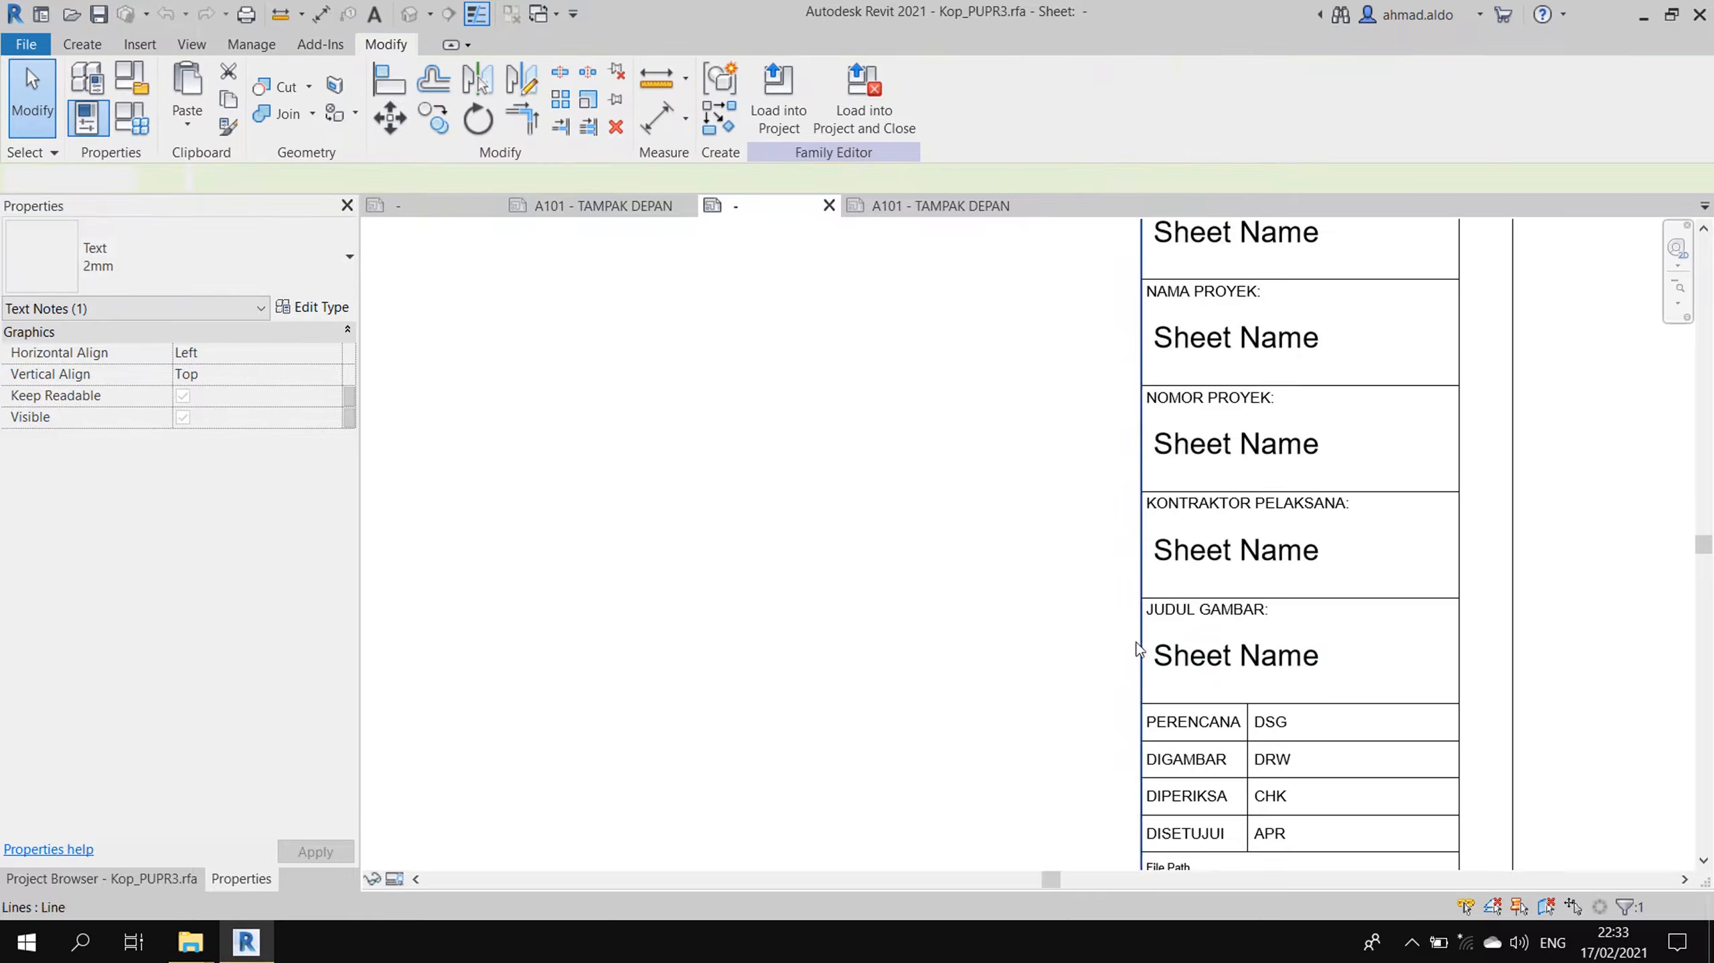
# - Copy the PENGGUNA JASA caption to the top of the empty box under the logo
pyautogui.moveTo(1242, 325); pyautogui.dragTo(1280, 626, button='middle')
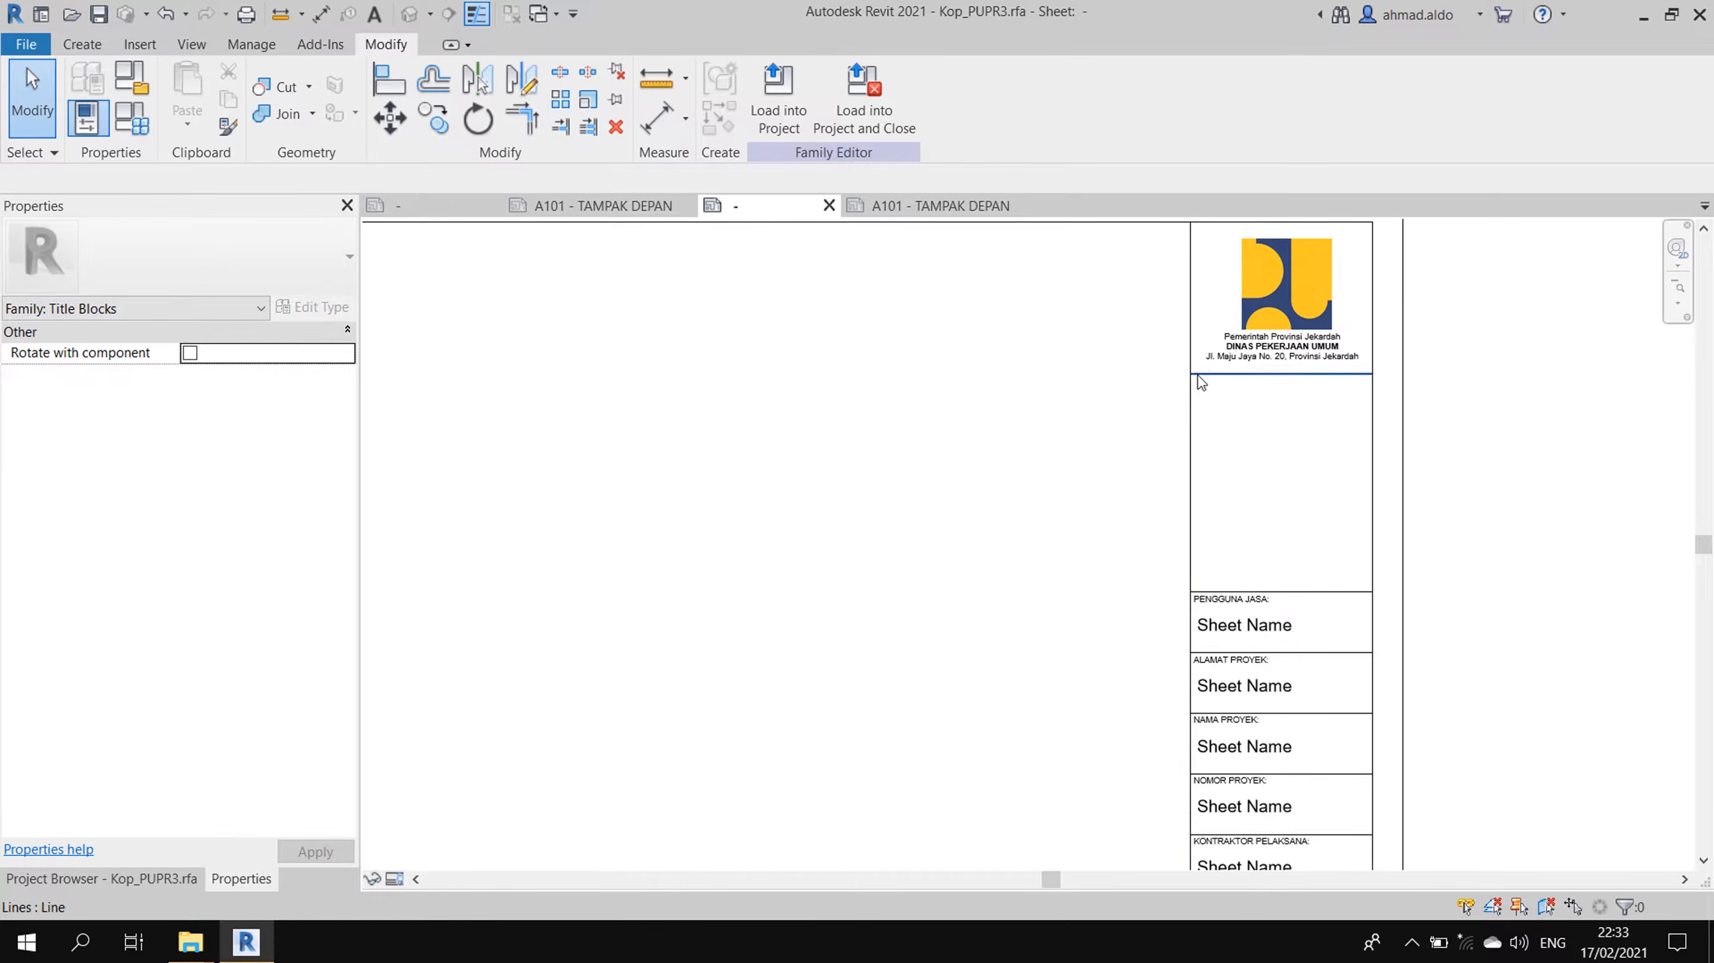
pyautogui.scroll(1, 1241, 536)
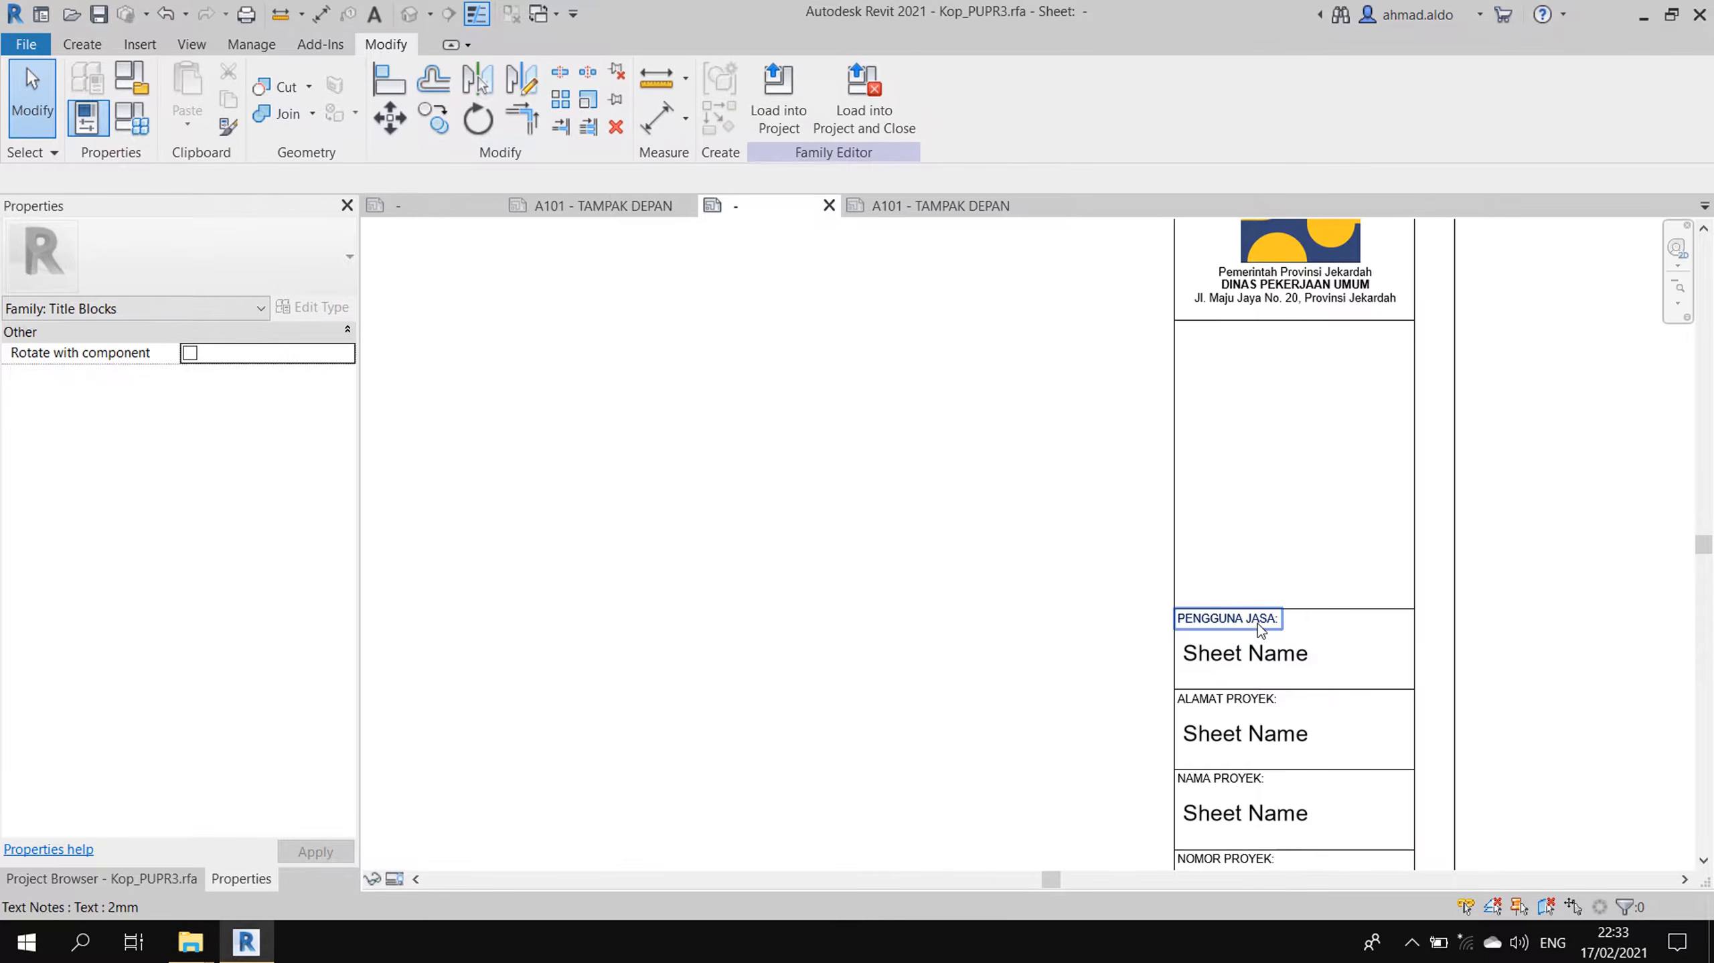
pyautogui.click(1258, 620)
pyautogui.click(434, 122)
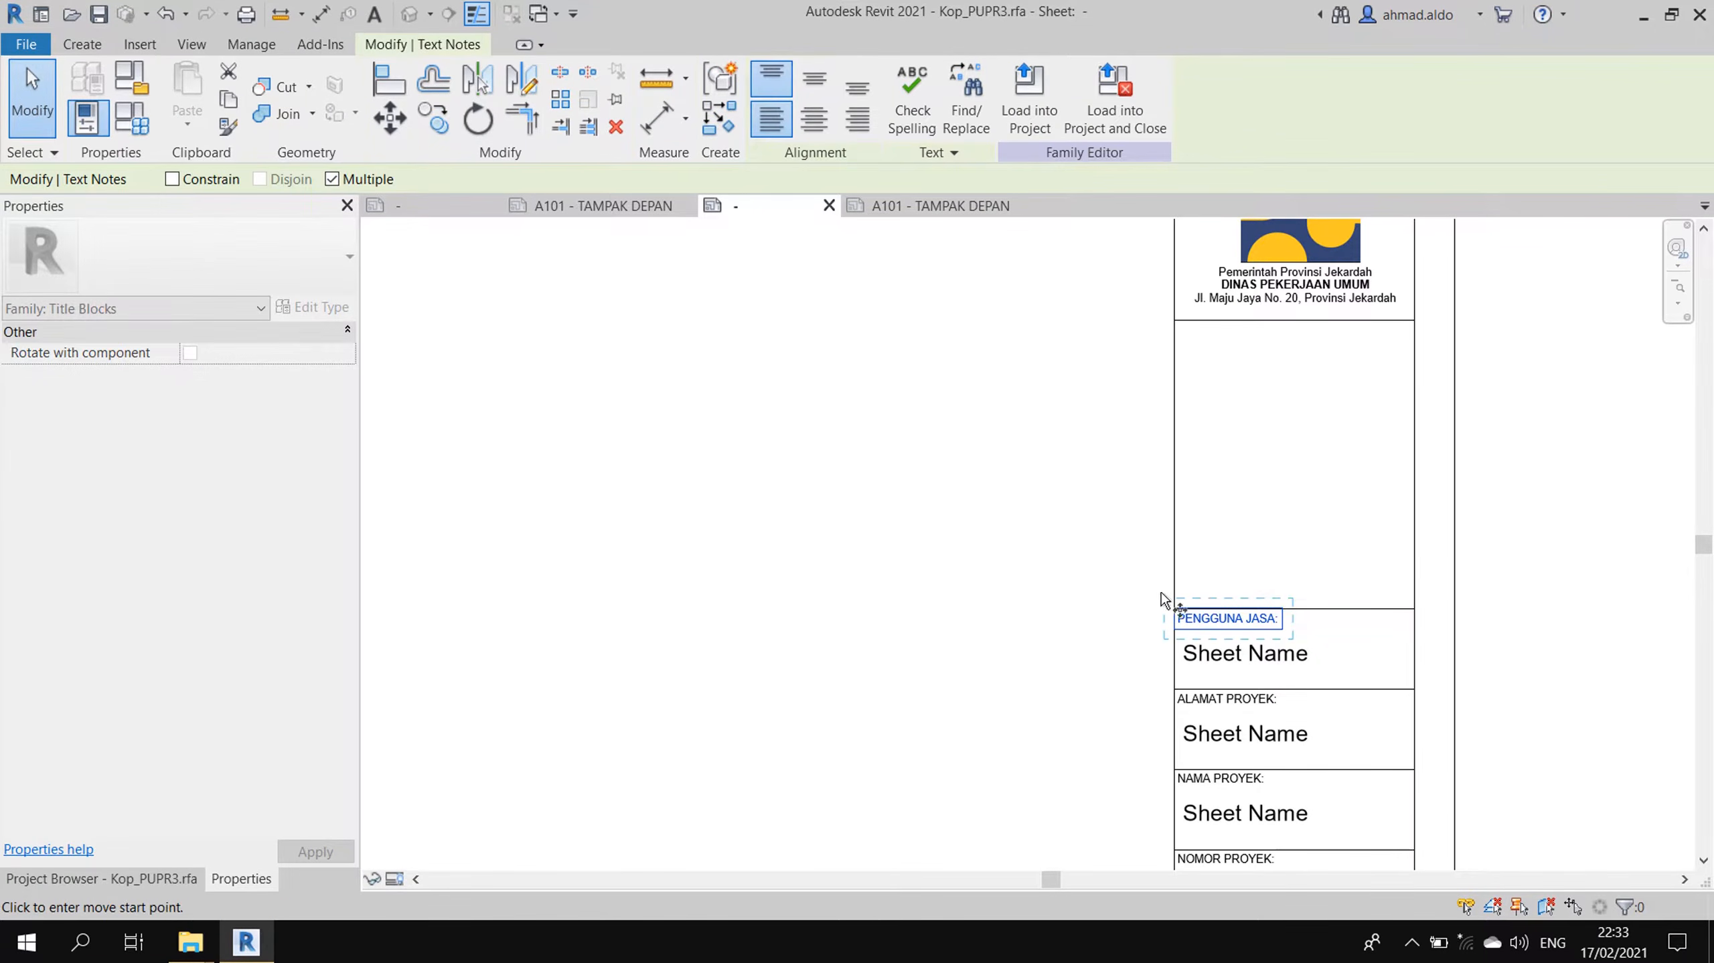
pyautogui.click(1175, 608)
pyautogui.click(1175, 328)
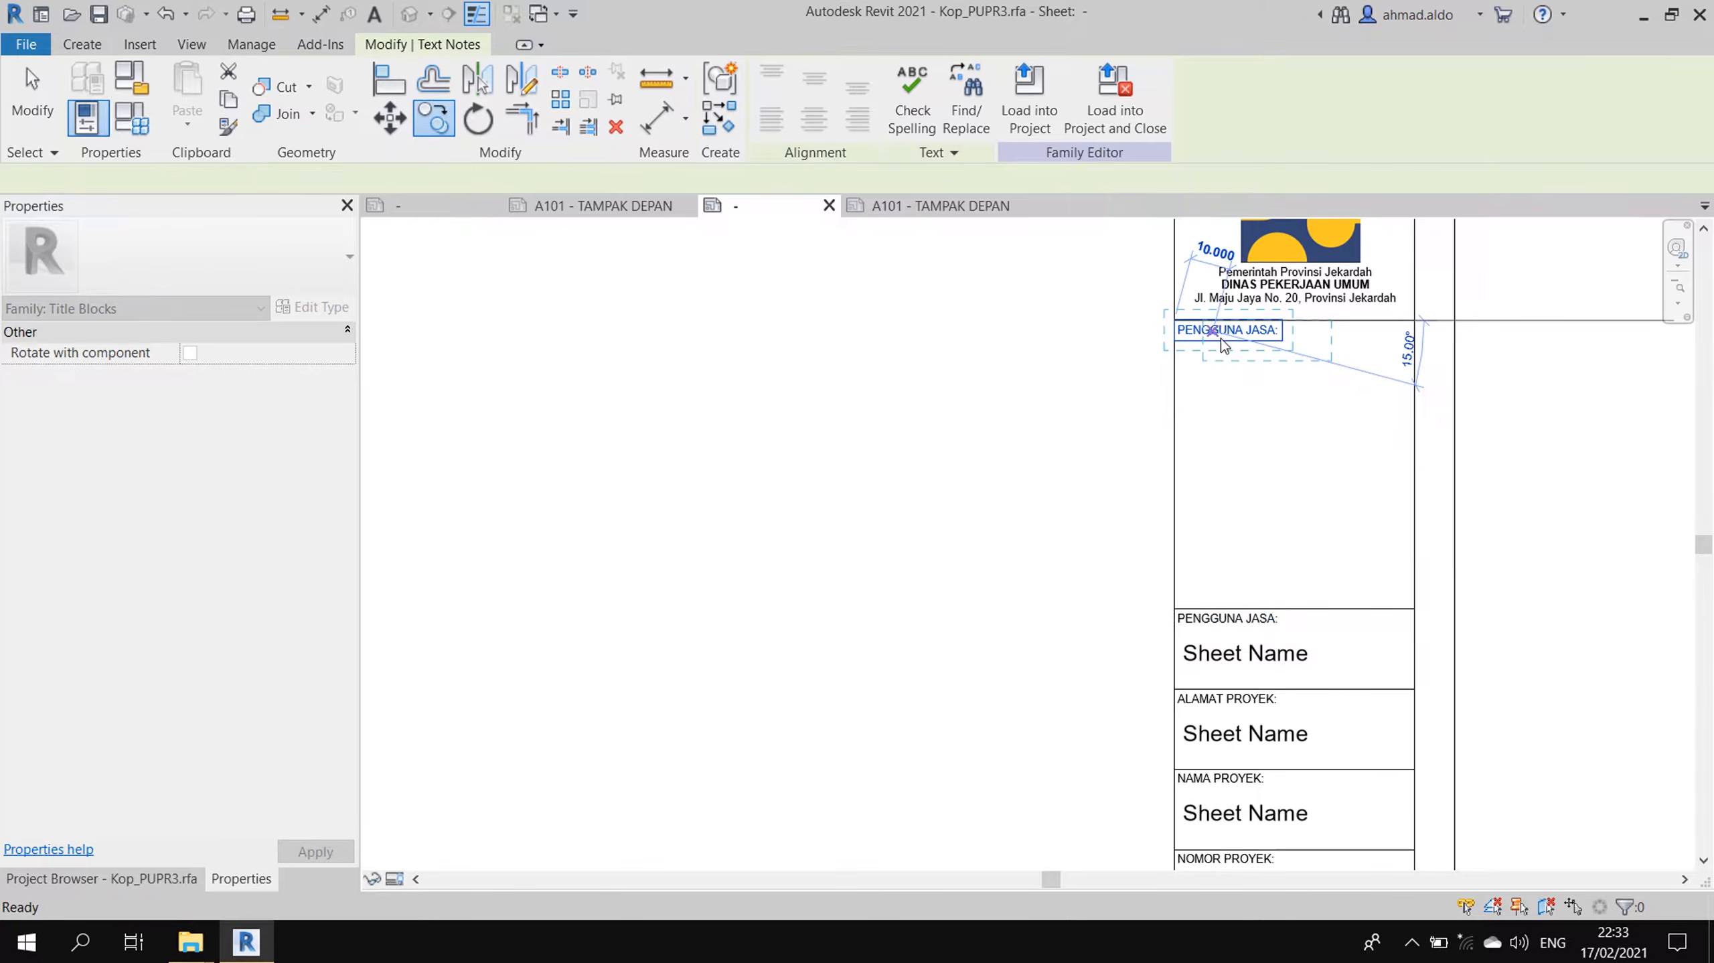
# - Change the copied caption's text to CATATAN:
pyautogui.doubleClick(1224, 334)
pyautogui.write('CATATAN:')
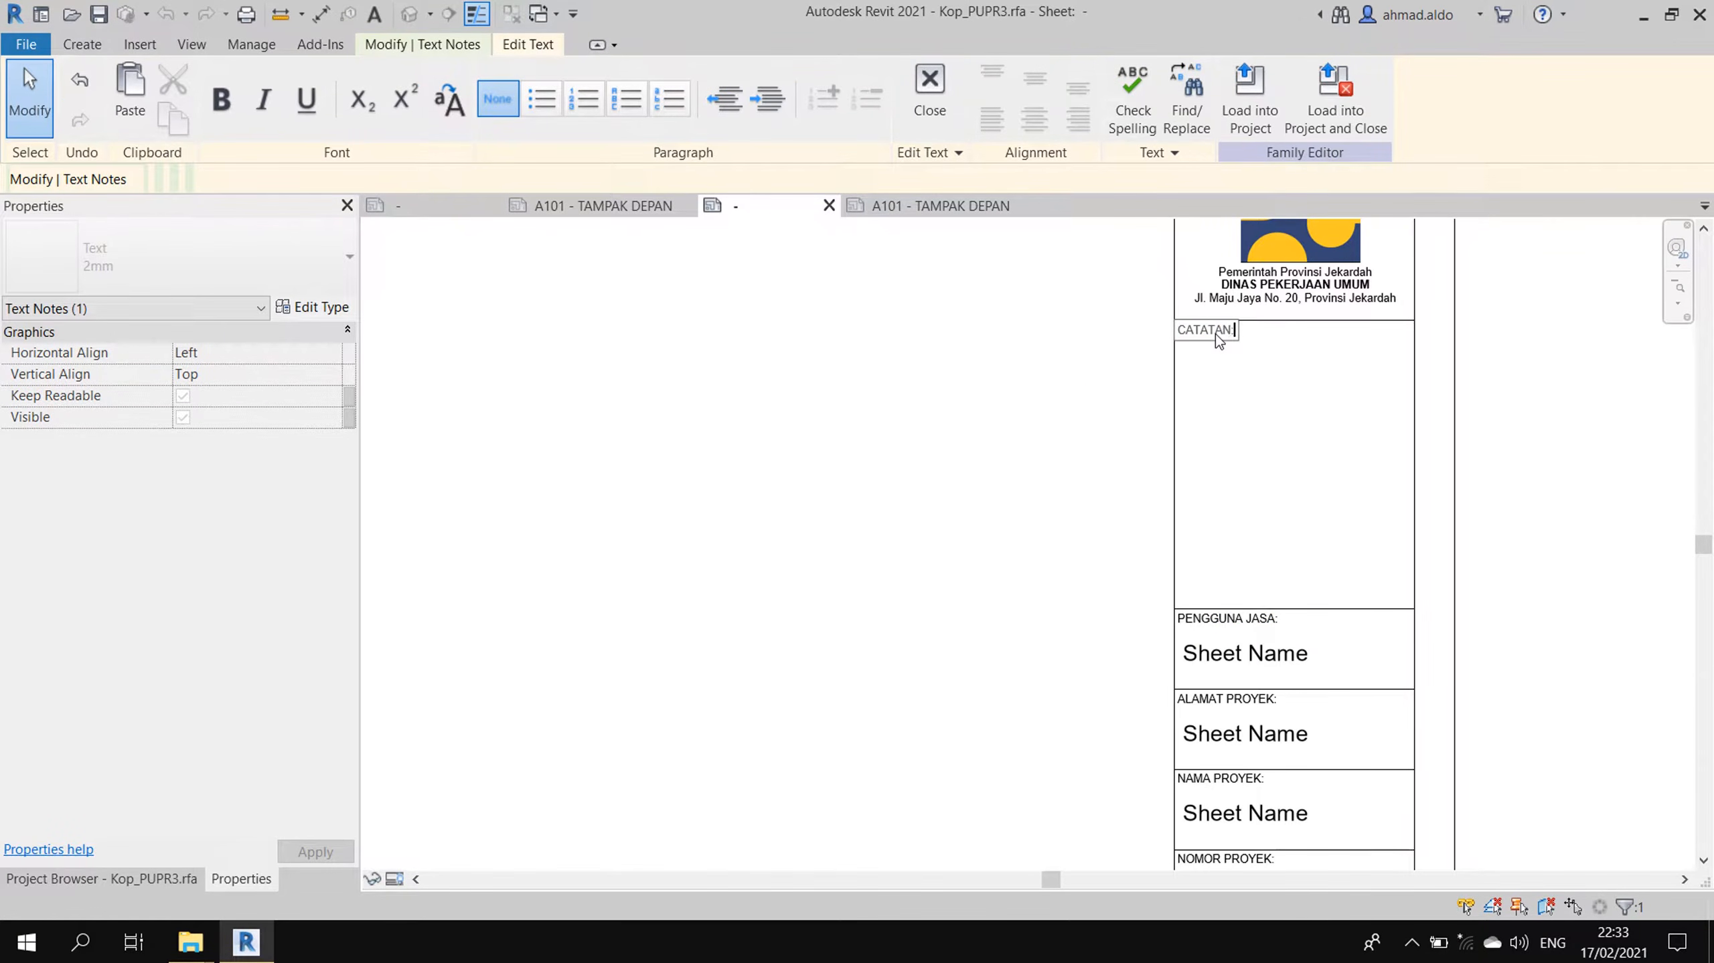
pyautogui.click(1102, 405)
pyautogui.click(1129, 306)
pyautogui.scroll(-3, 1129, 306)
pyautogui.scroll(3, 1322, 466)
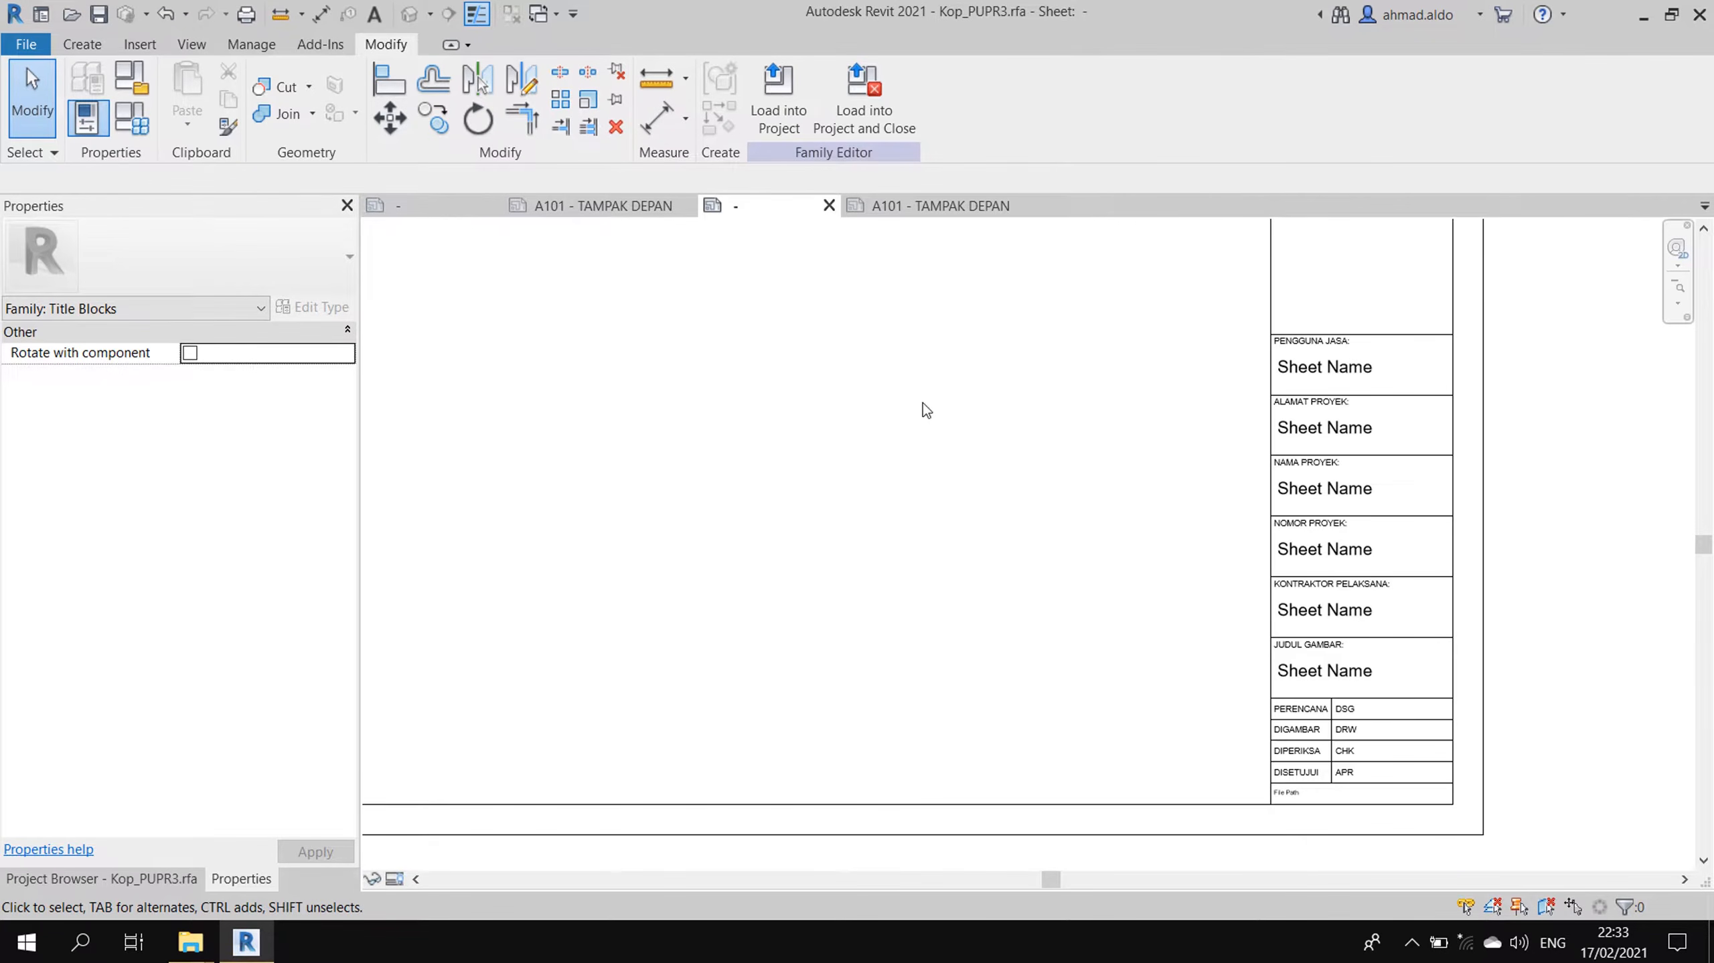
pyautogui.click(434, 206)
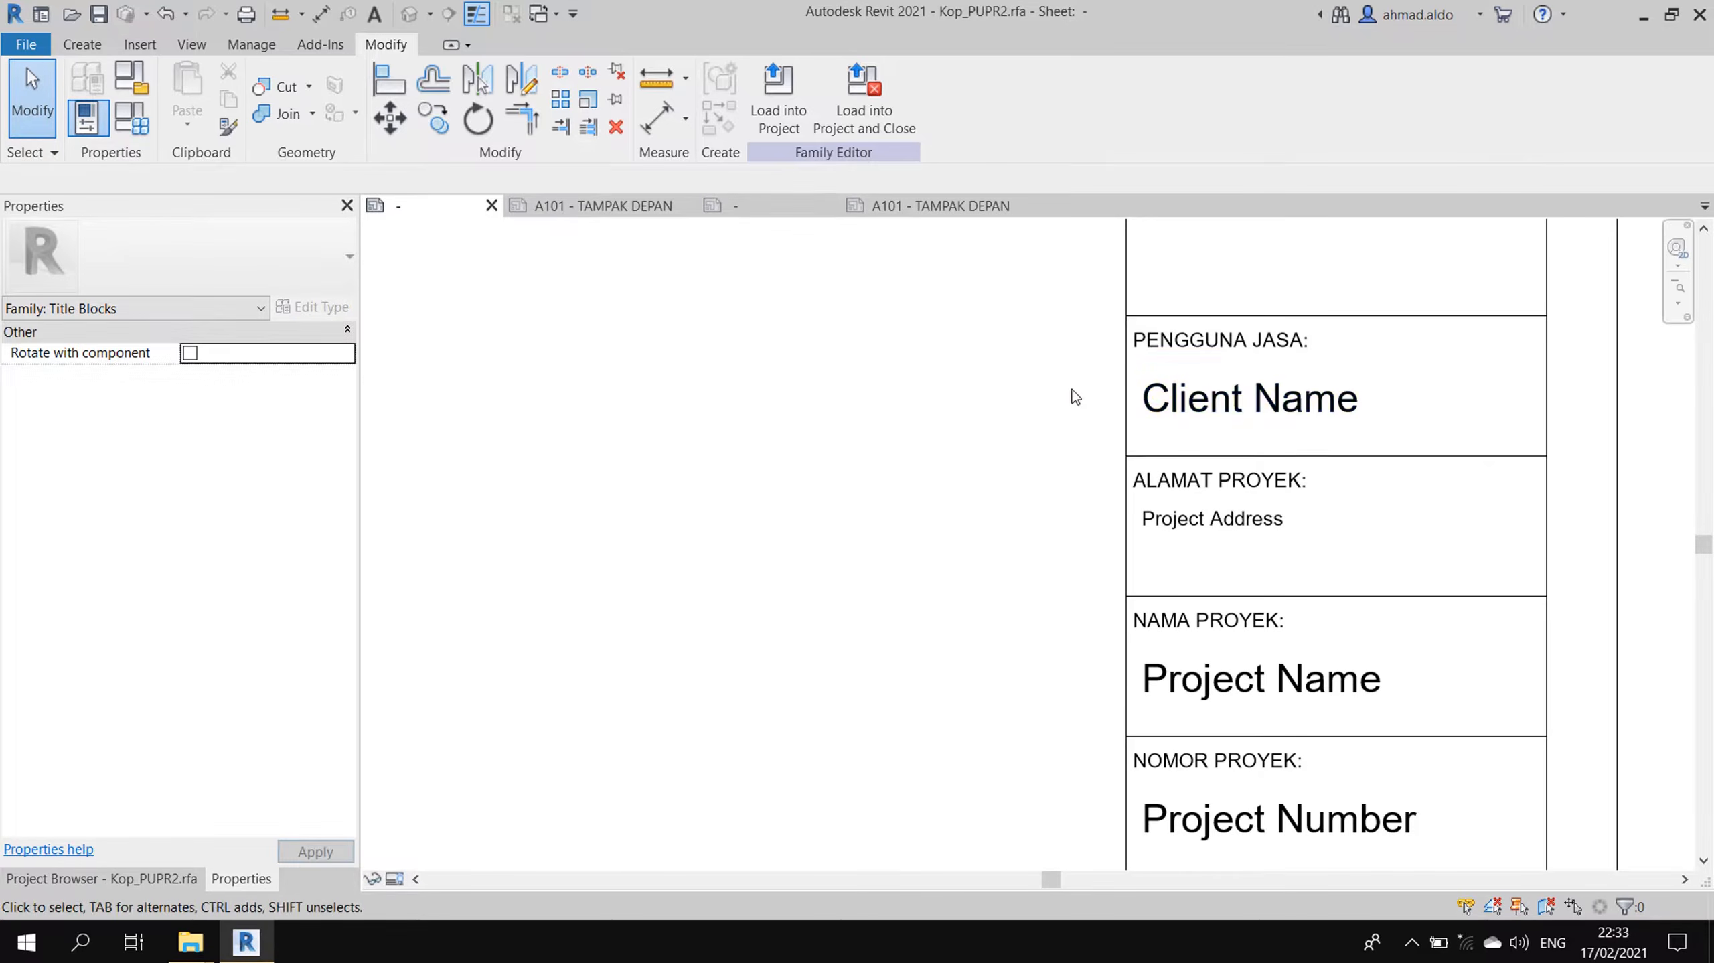
# - On the Kop_PUPR3 sheet, relink the label under PENGGUNA JASA from Sheet Name to Client Name
pyautogui.scroll(-1, 1138, 446)
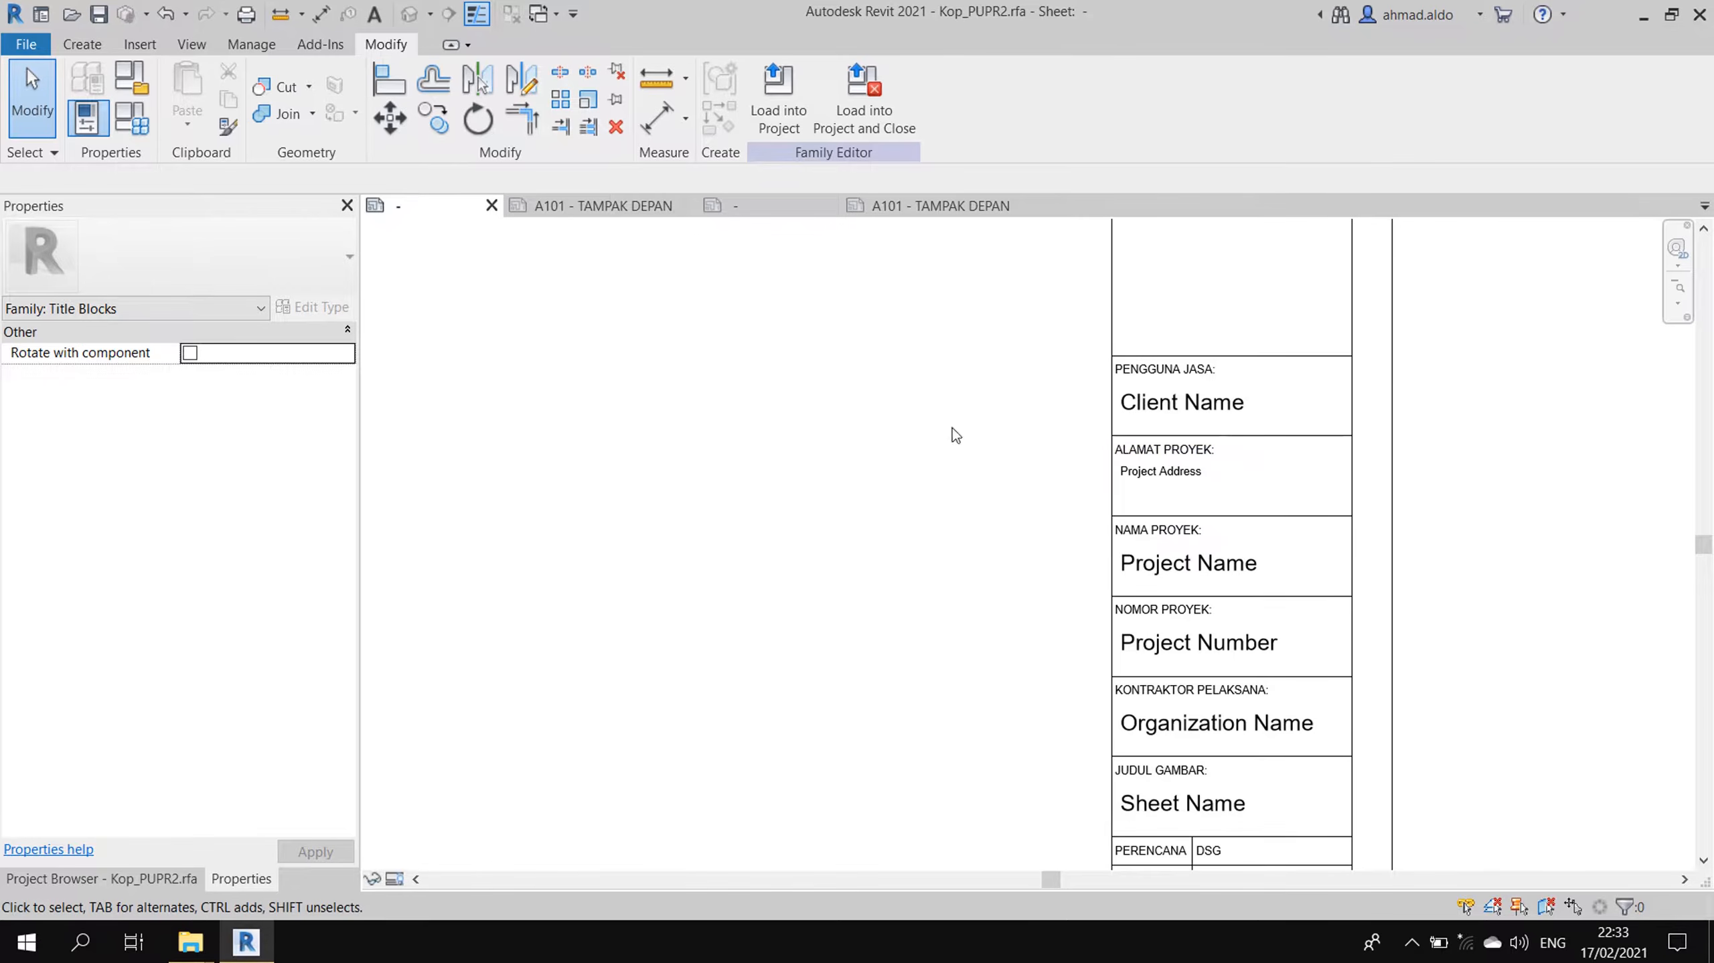
pyautogui.click(762, 205)
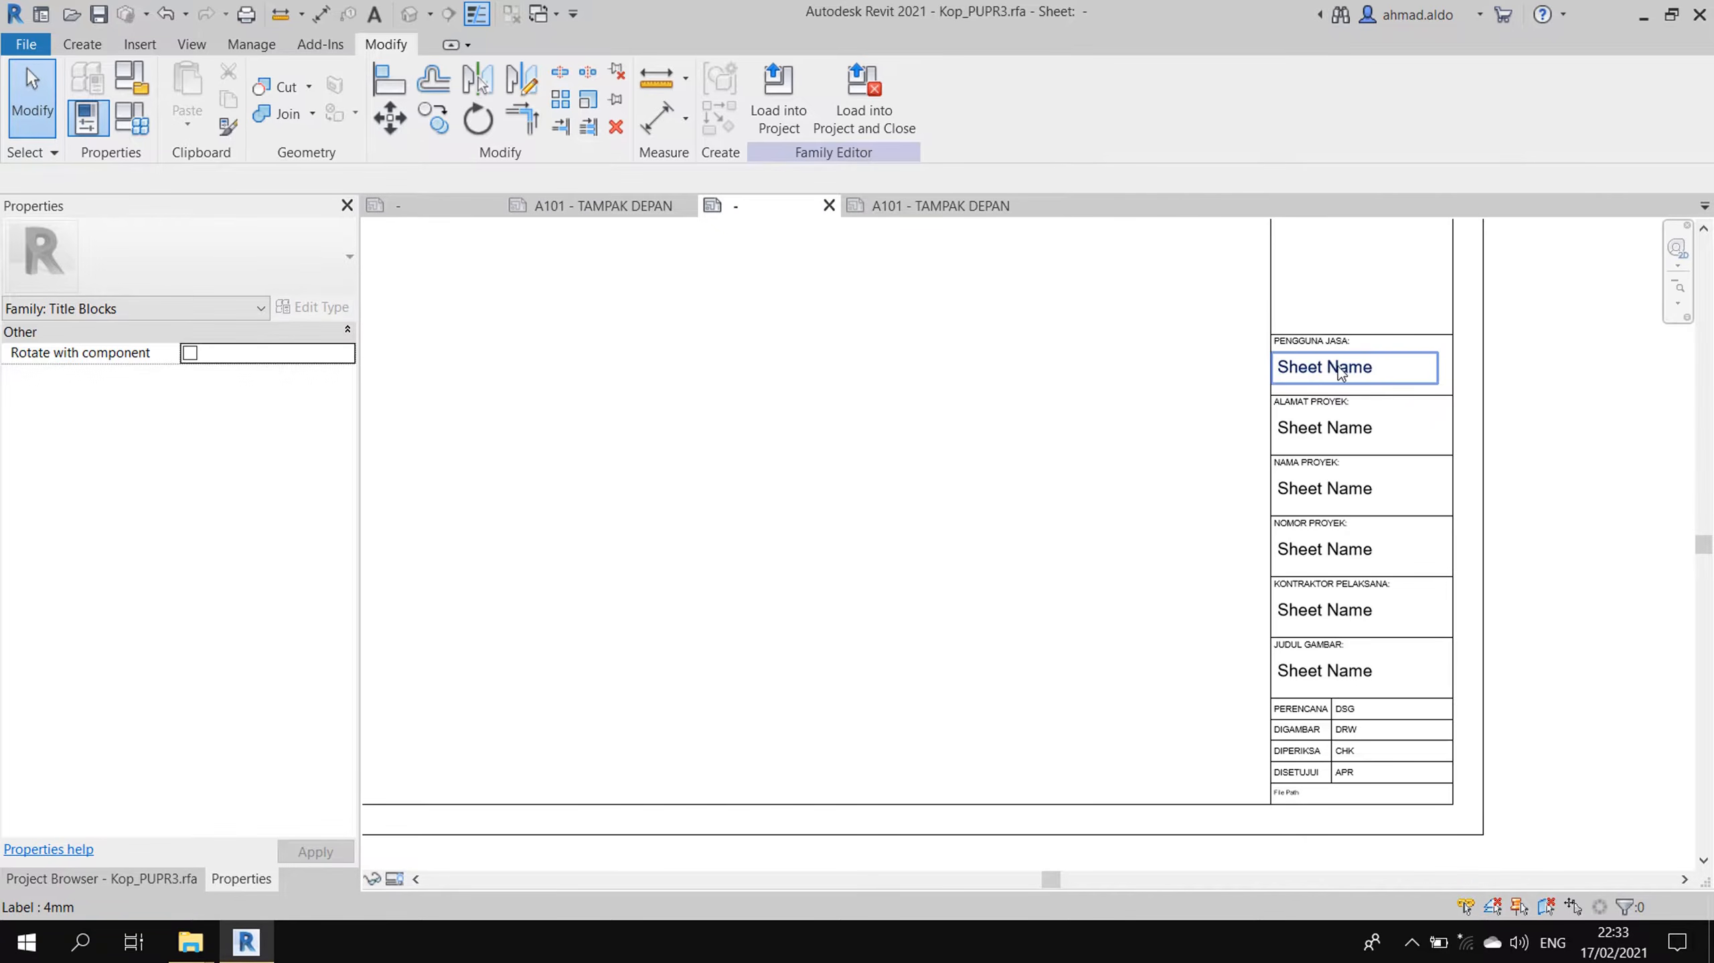
pyautogui.click(1335, 370)
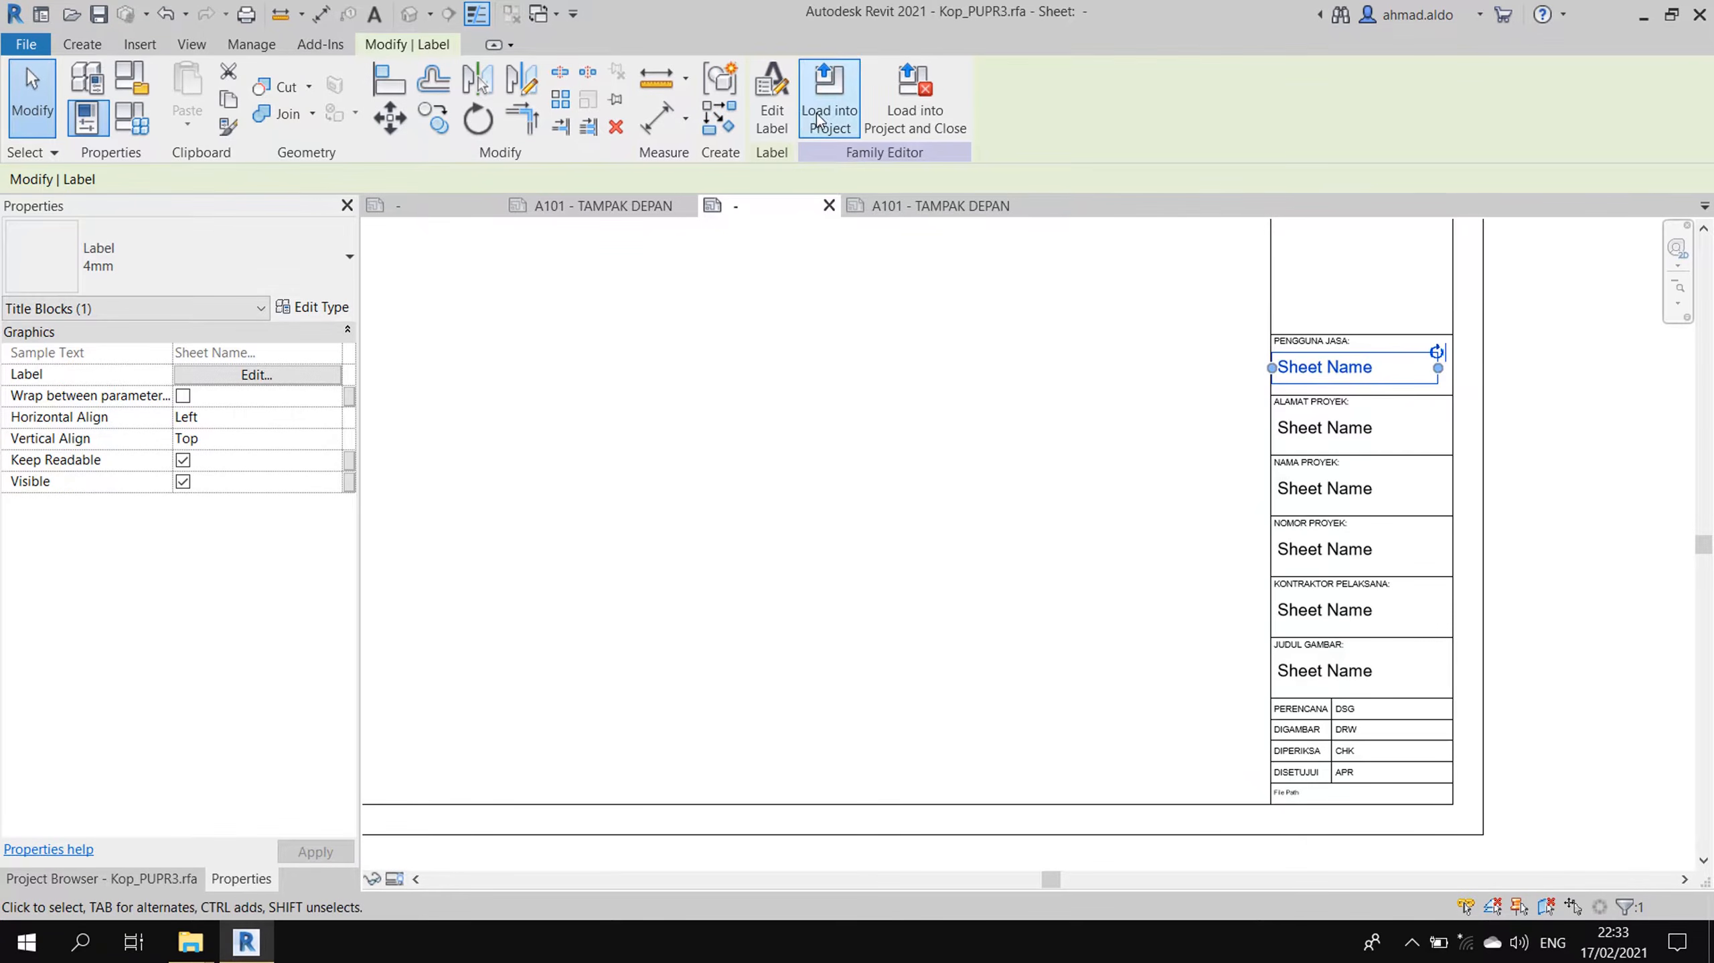
pyautogui.click(772, 102)
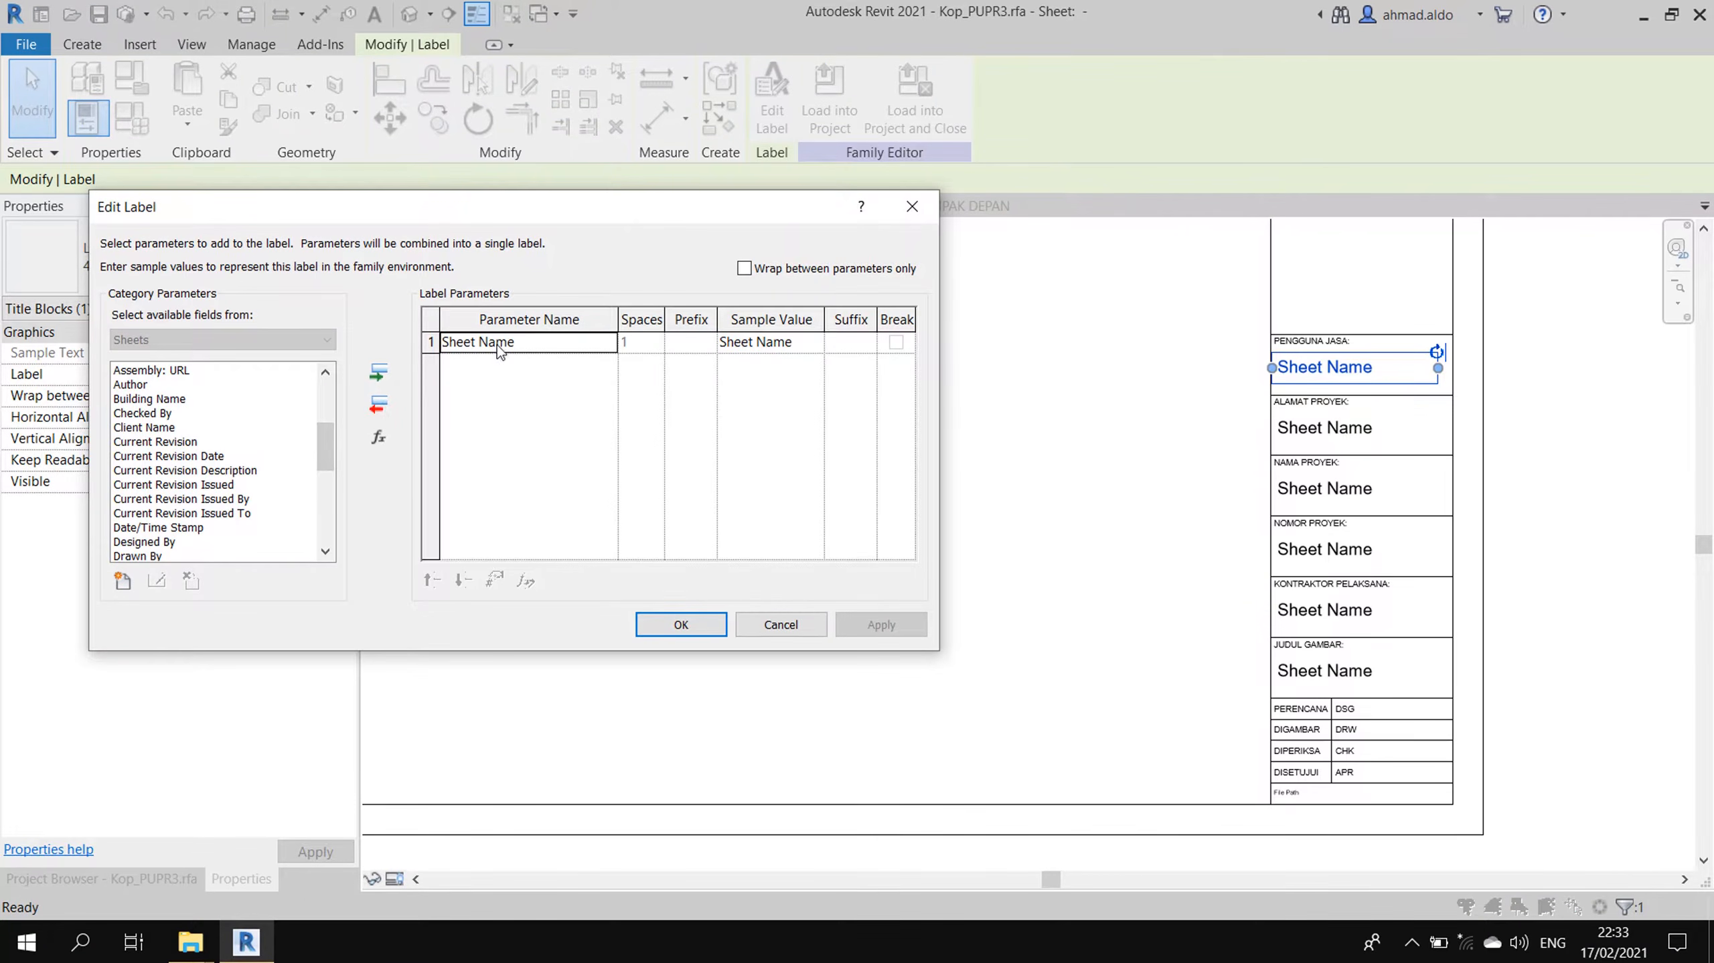
pyautogui.click(389, 405)
pyautogui.click(179, 428)
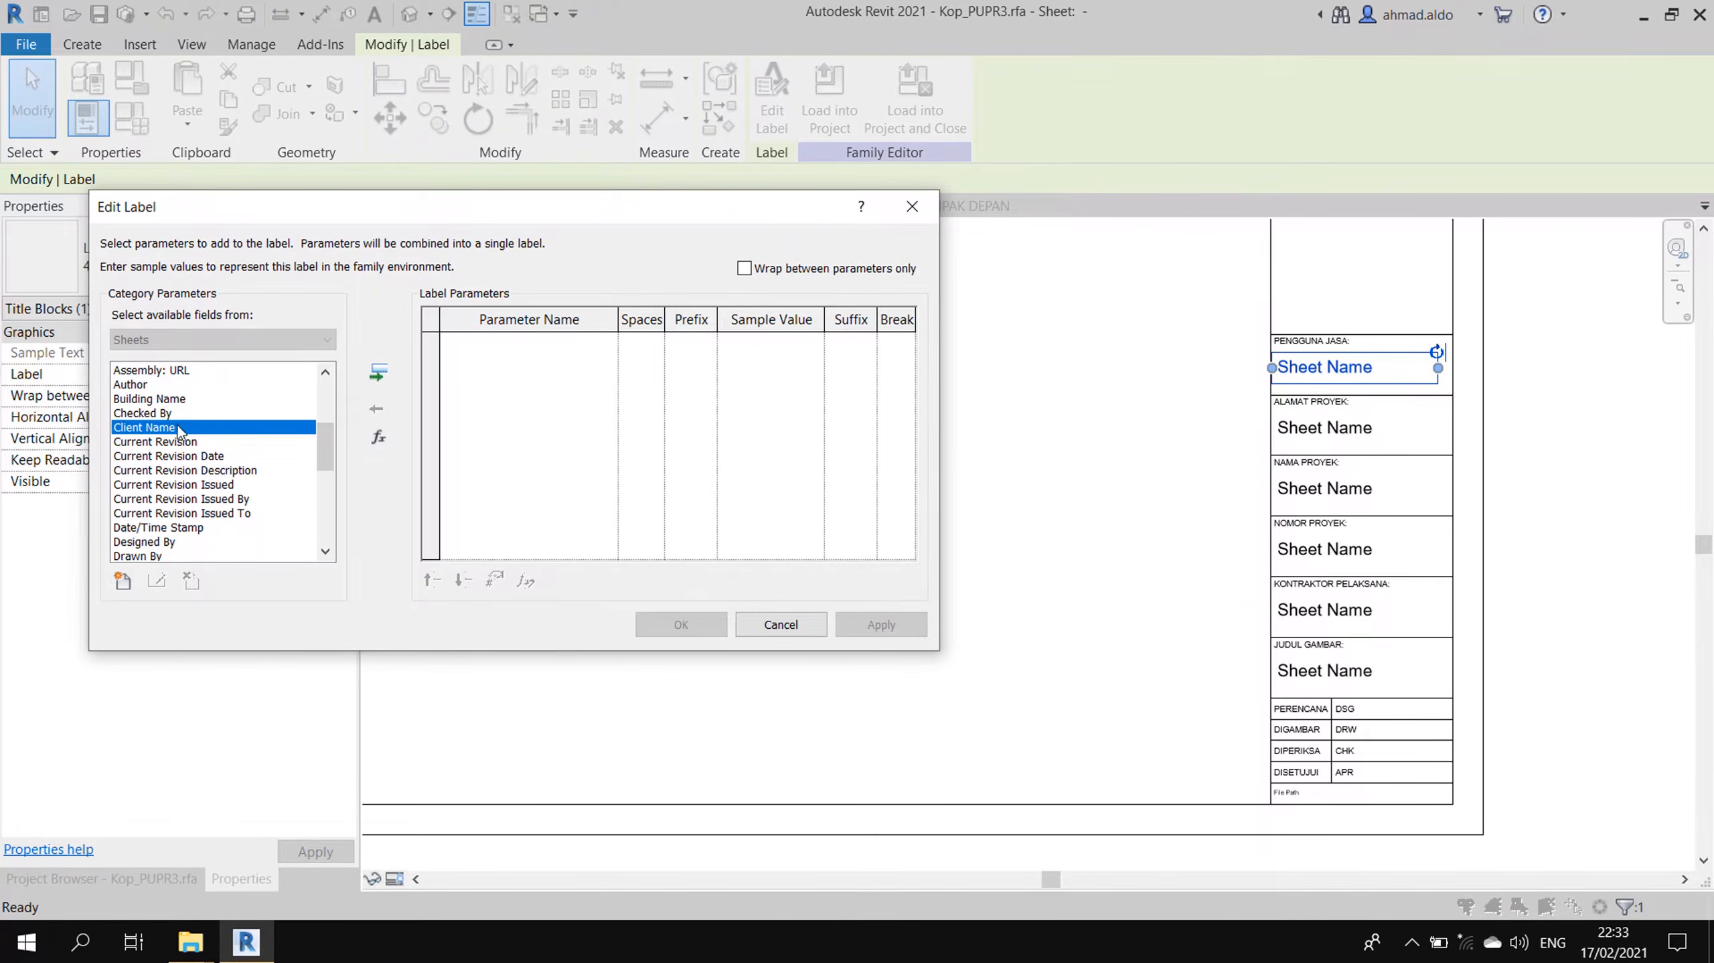
pyautogui.click(379, 375)
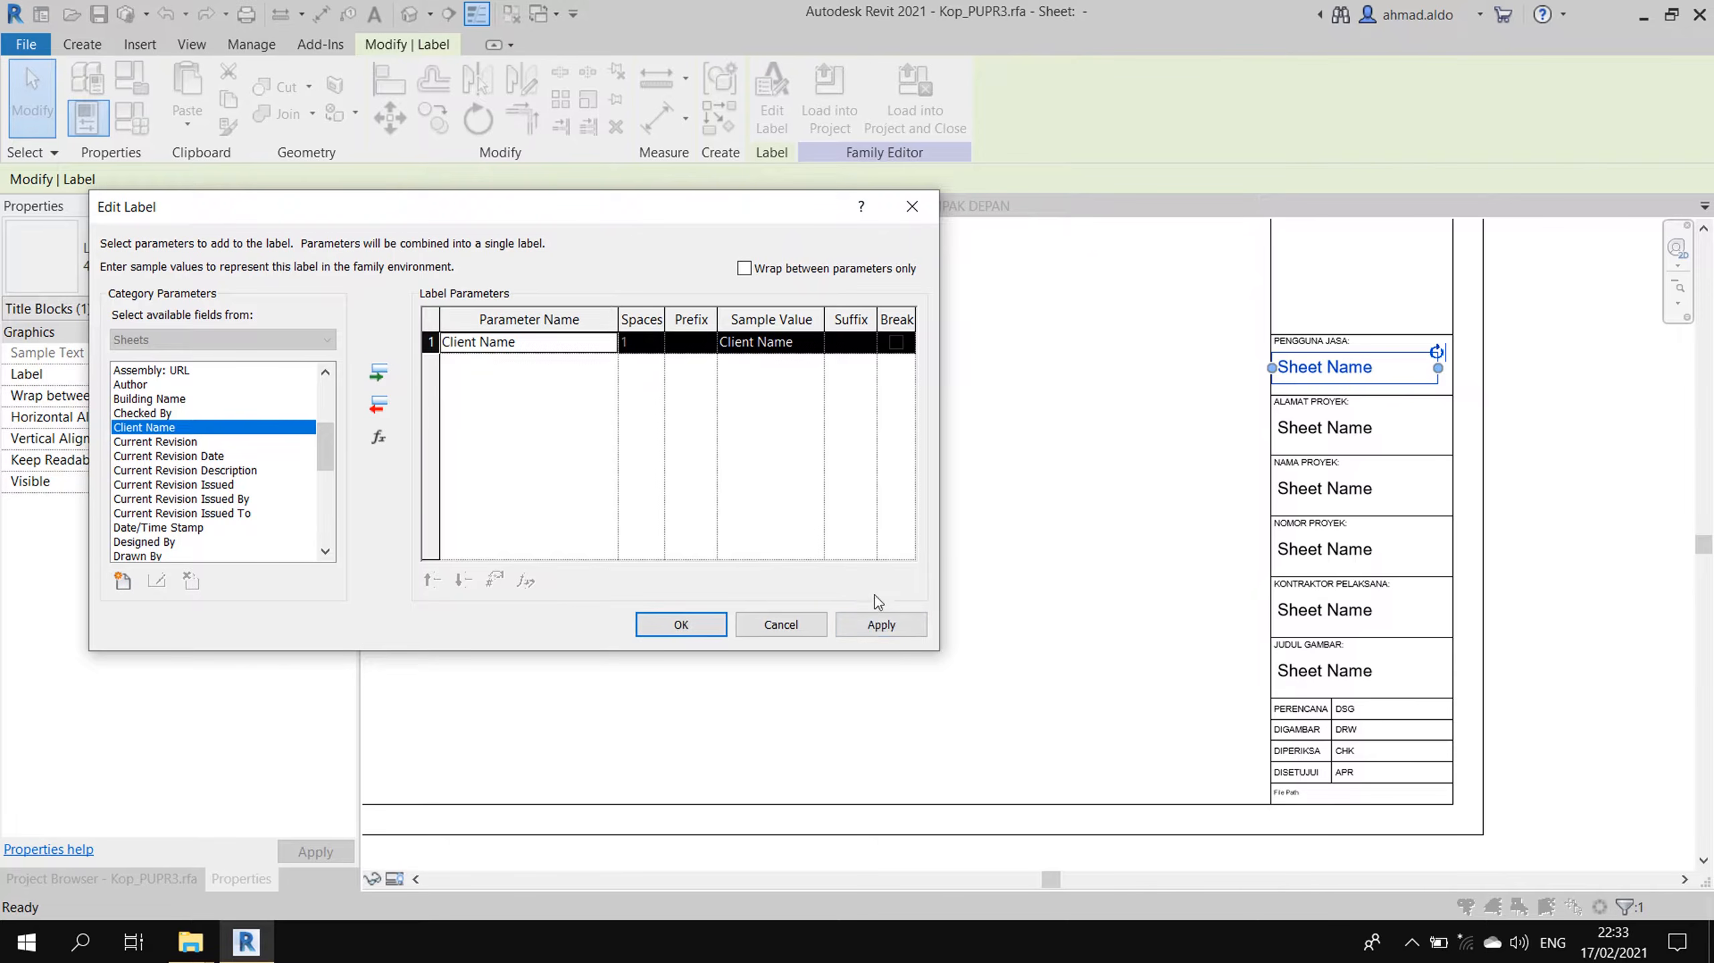
pyautogui.click(881, 623)
pyautogui.click(722, 616)
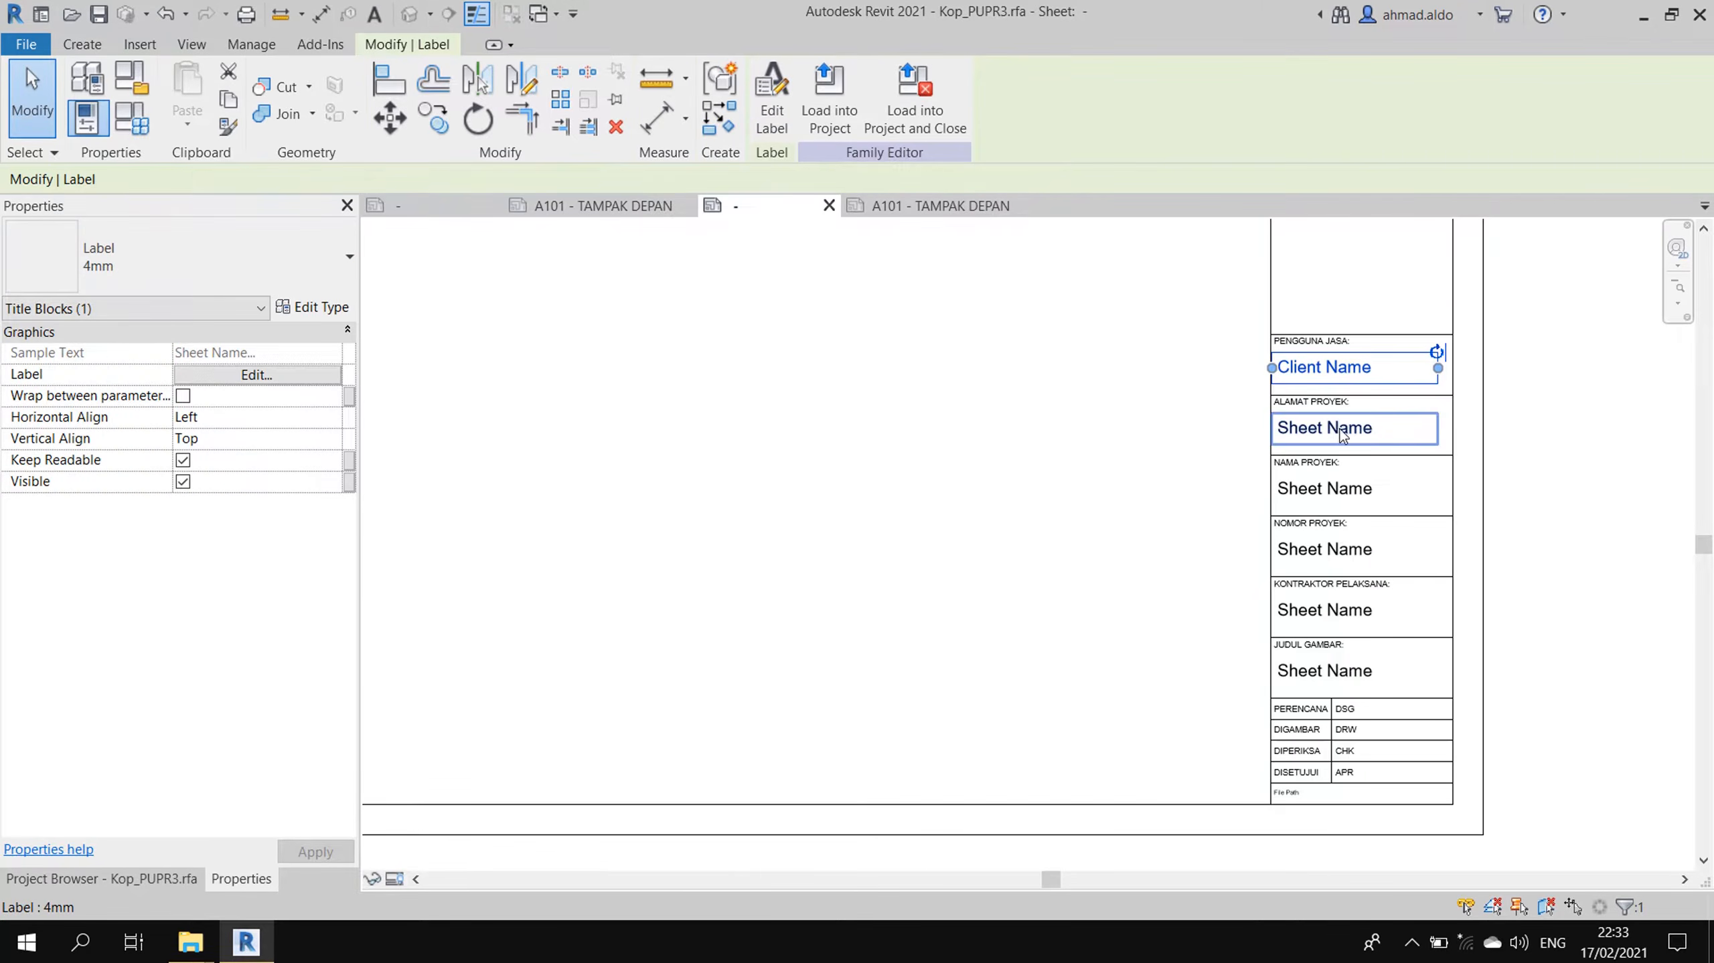
# - Change the ALAMAT PROYEK label to the 2mm size and link it to Project Address
pyautogui.scroll(2, 1320, 428)
pyautogui.click(1321, 428)
pyautogui.click(209, 266)
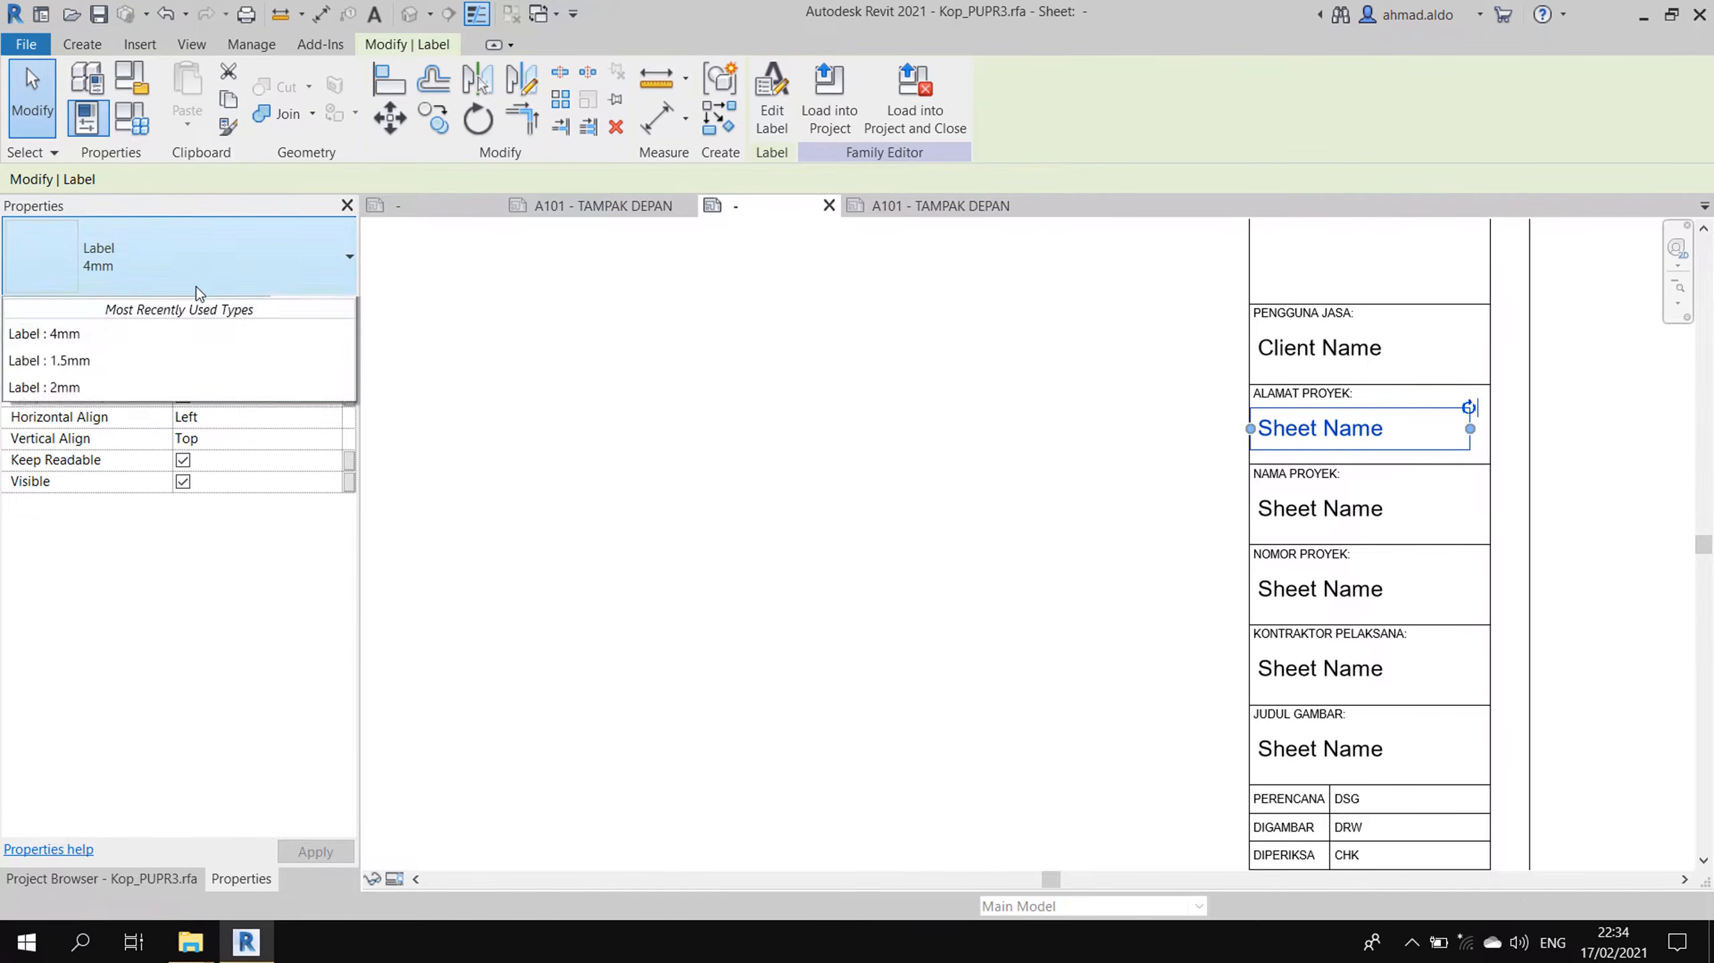
pyautogui.click(153, 391)
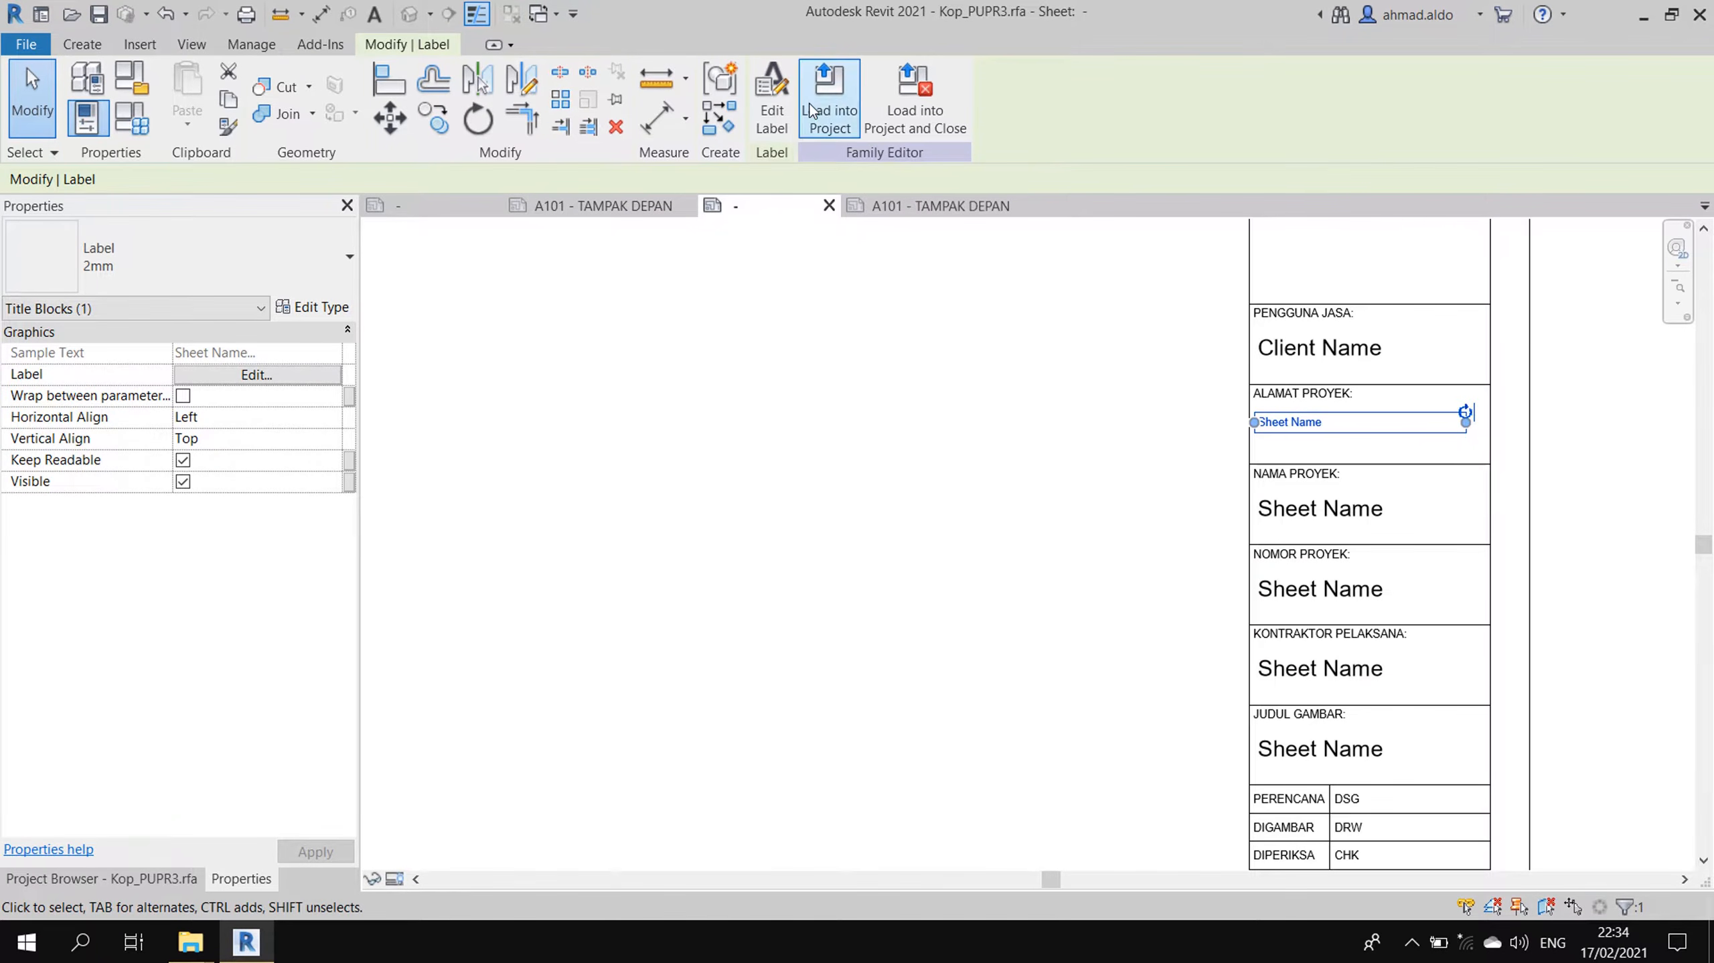
pyautogui.click(772, 101)
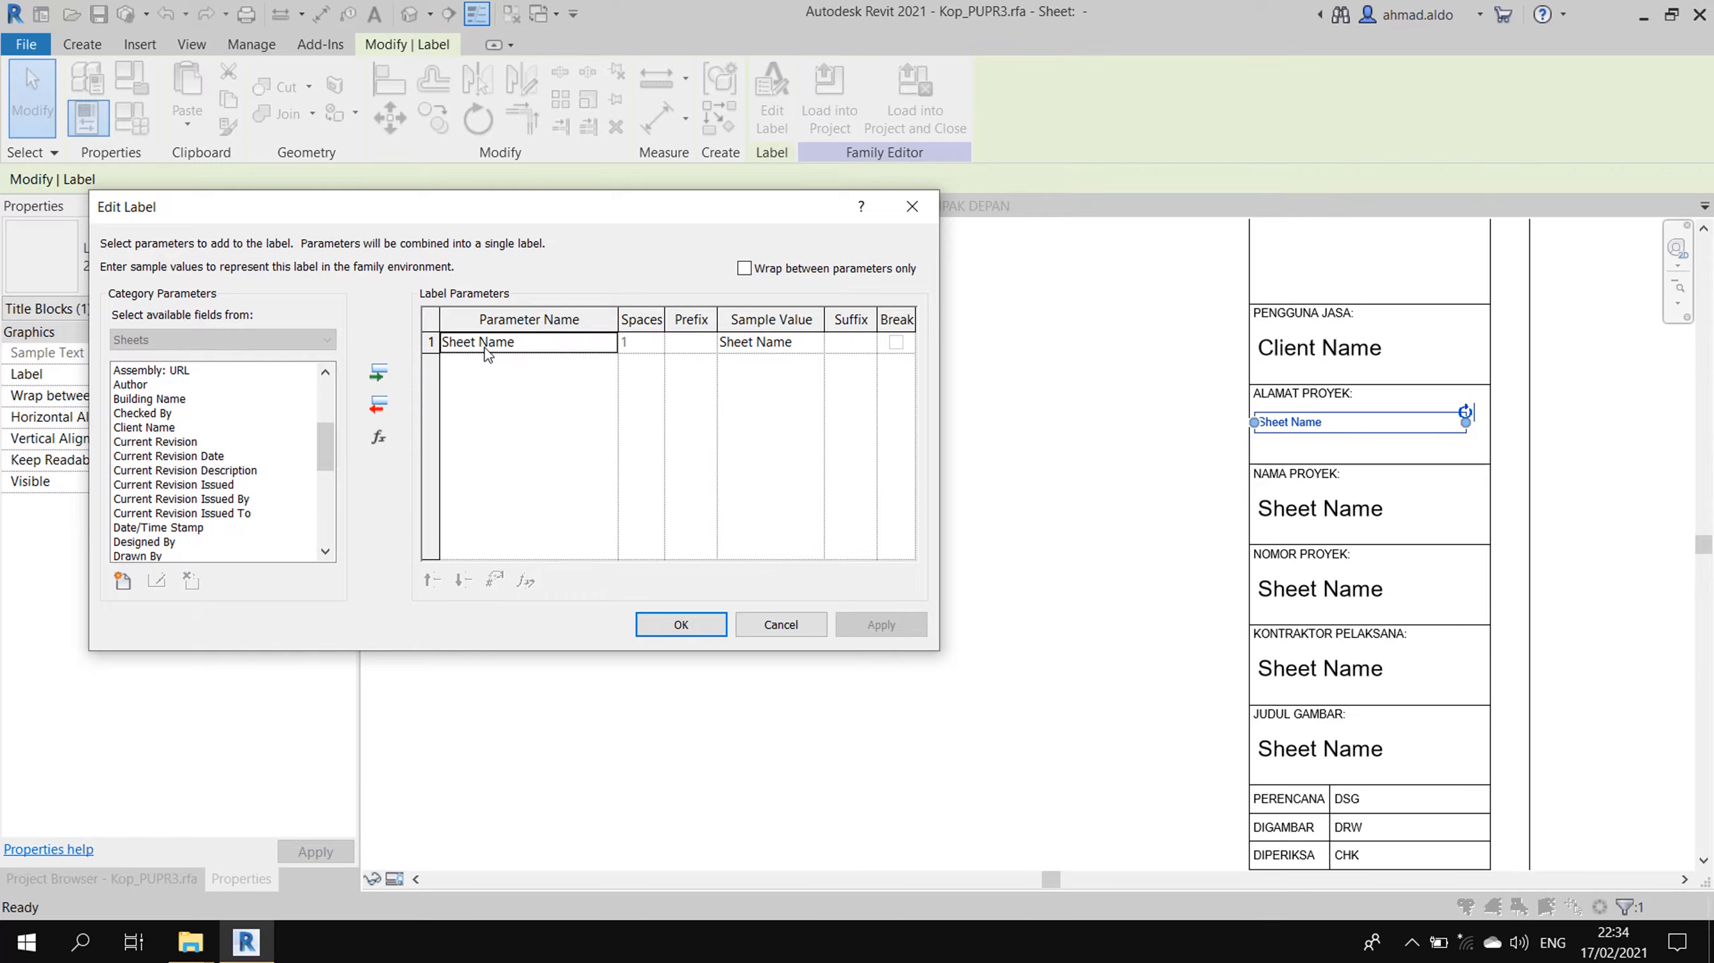
pyautogui.click(378, 405)
pyautogui.click(206, 426)
pyautogui.press('p')
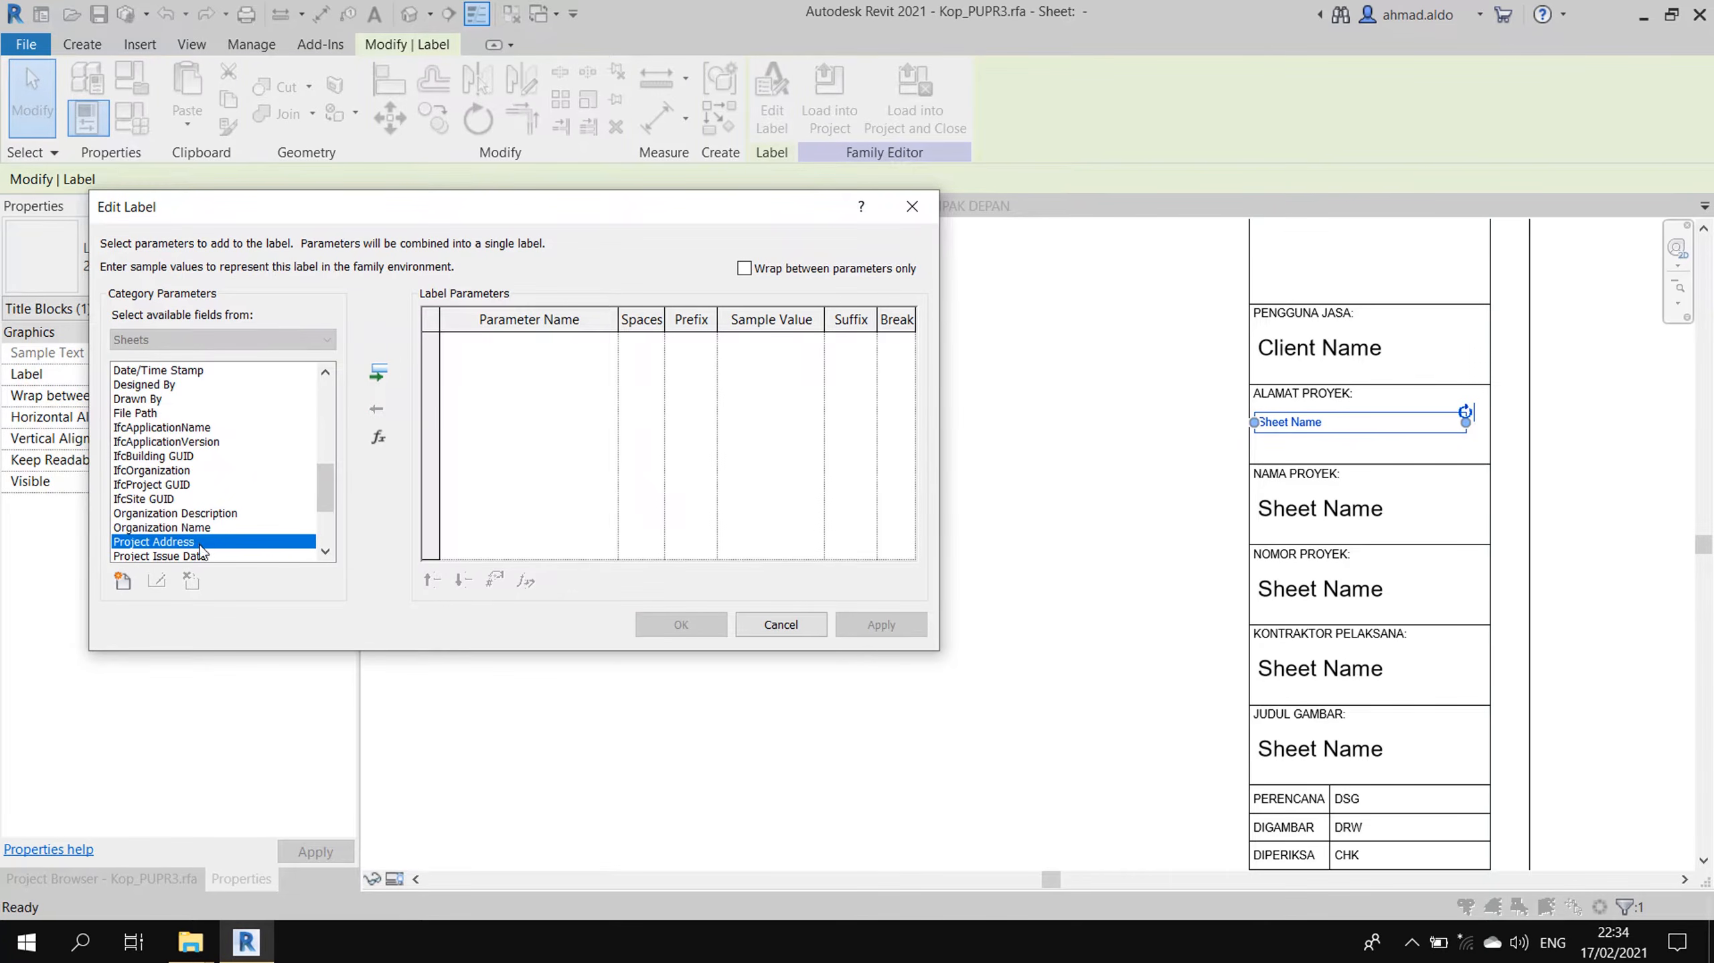
pyautogui.click(378, 372)
pyautogui.click(880, 624)
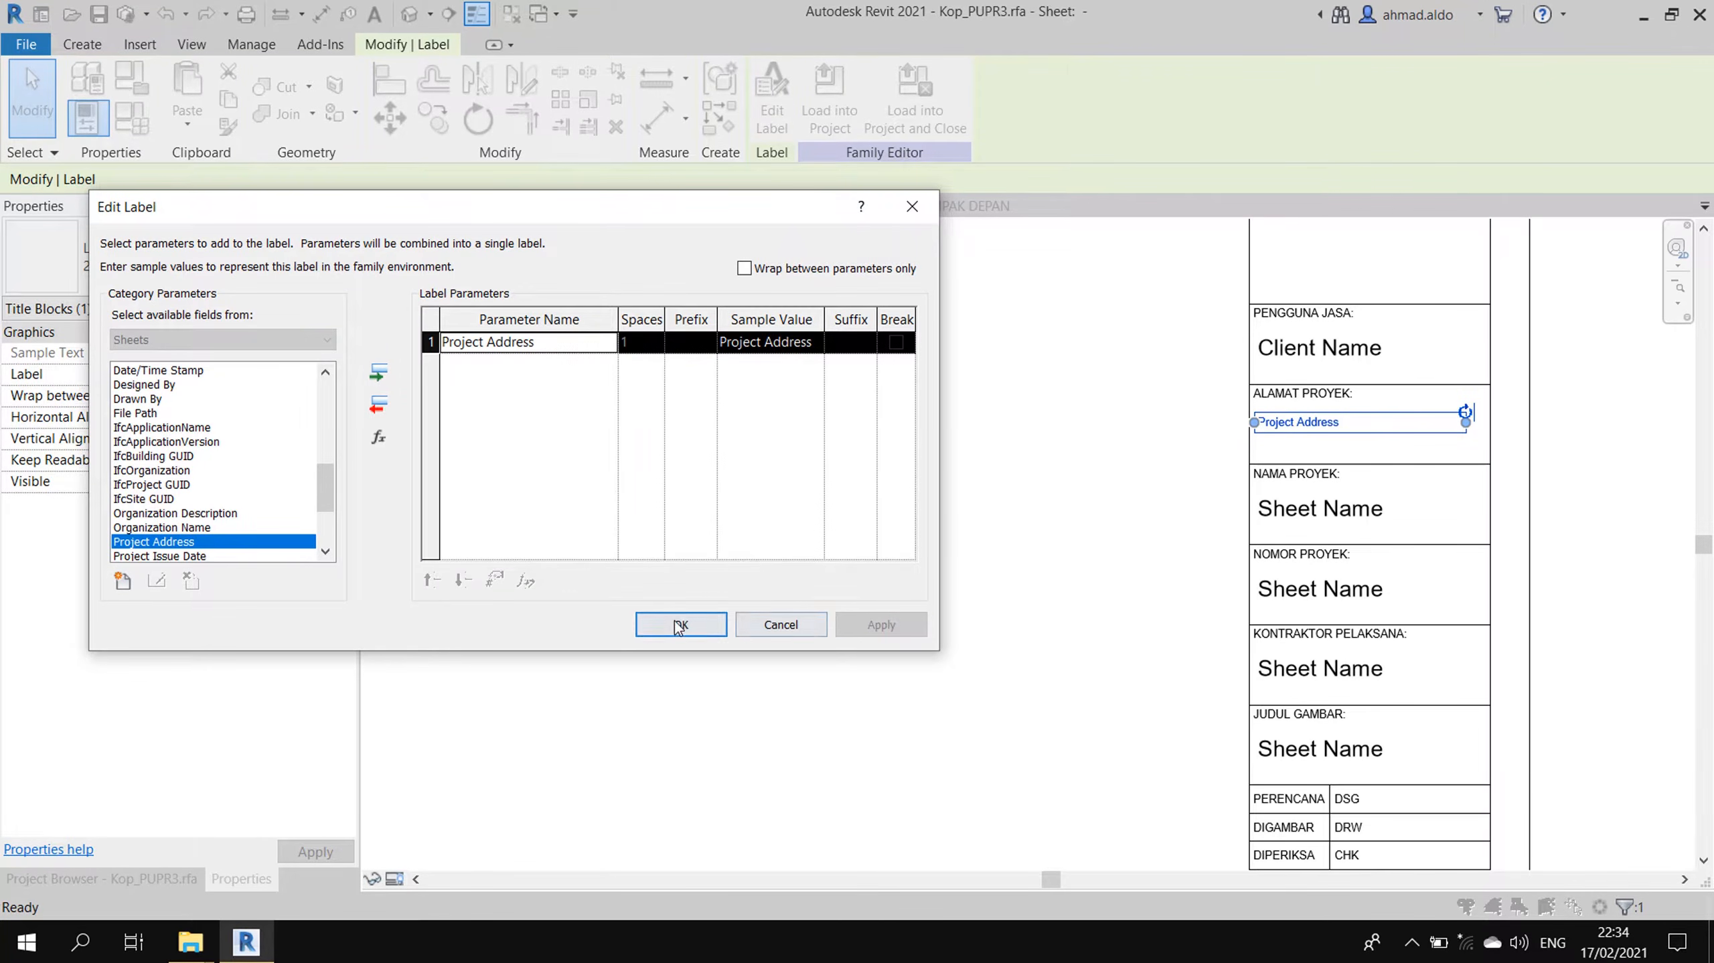
pyautogui.click(681, 624)
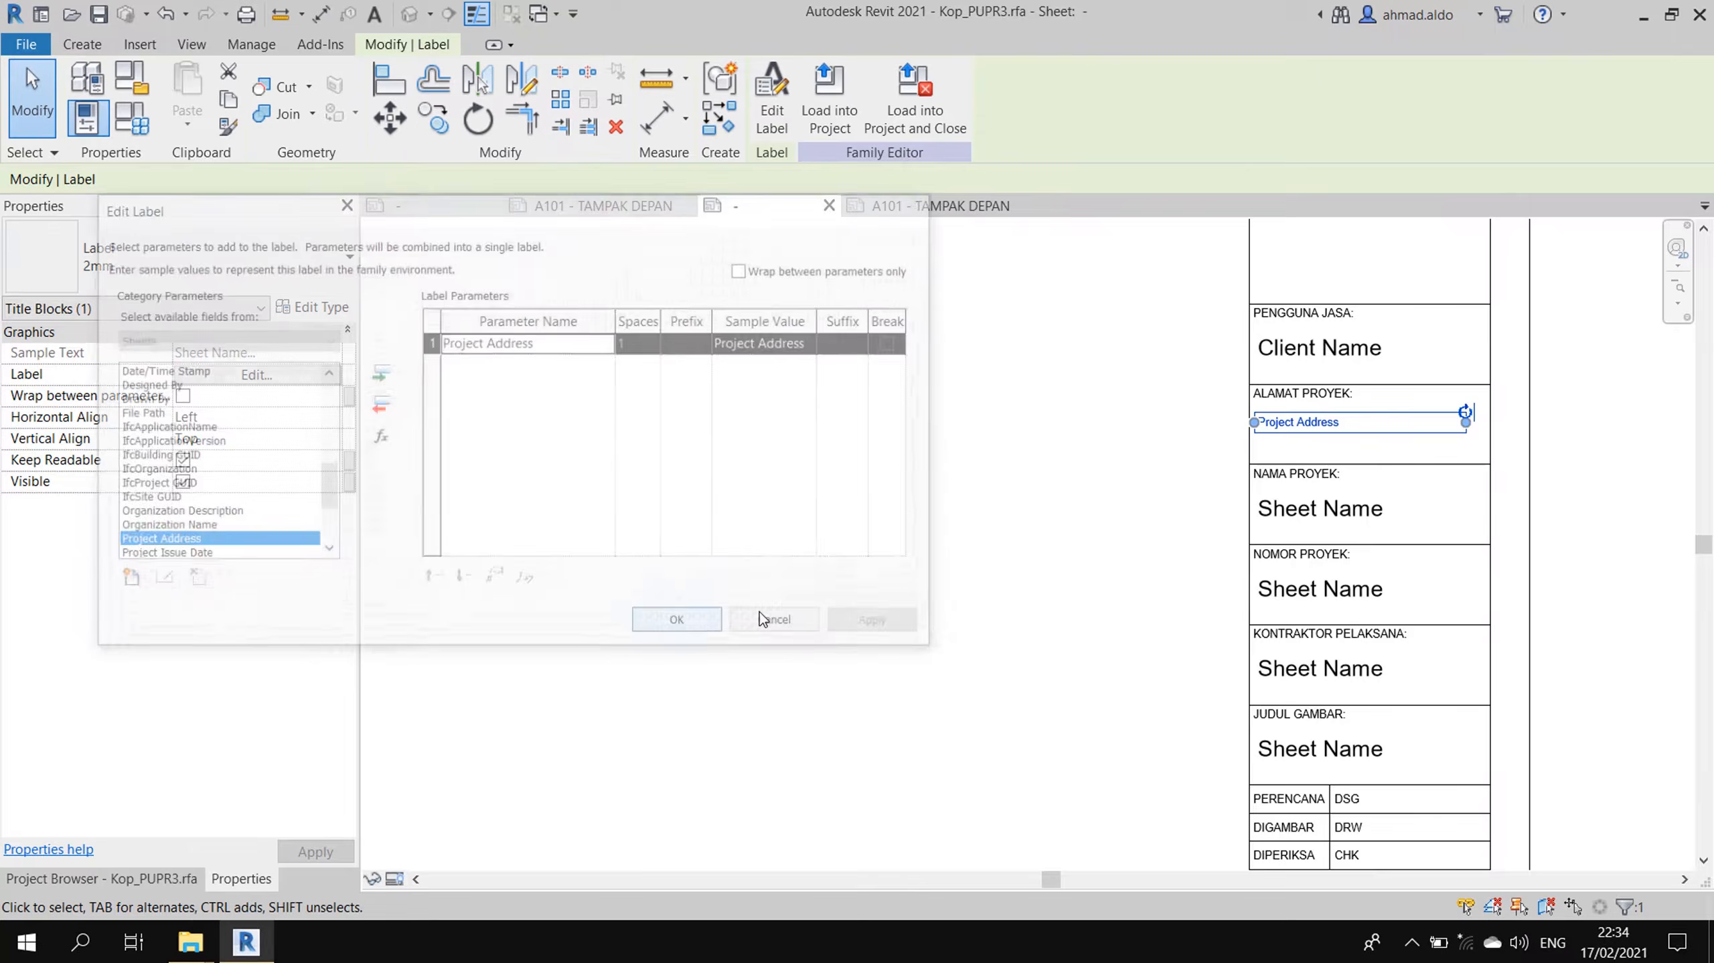
# - Replace Sheet Name with Project Name in the label under NAMA PROYEK
pyautogui.click(1327, 525)
pyautogui.click(772, 118)
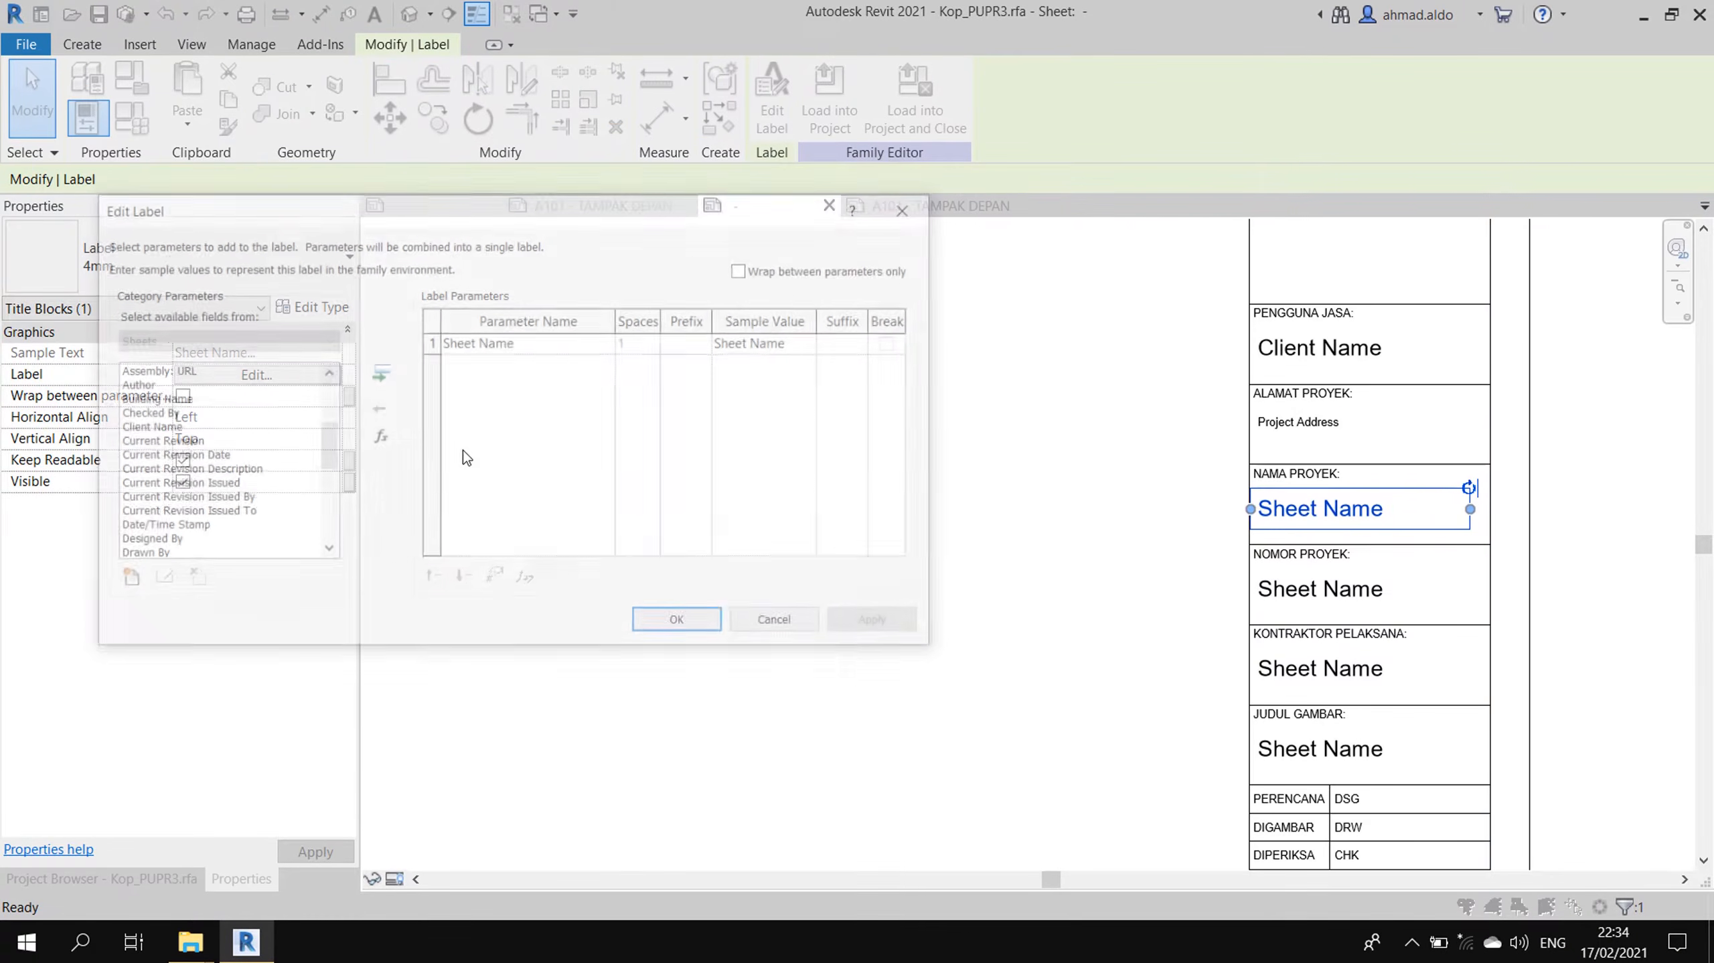
pyautogui.click(492, 350)
pyautogui.click(377, 408)
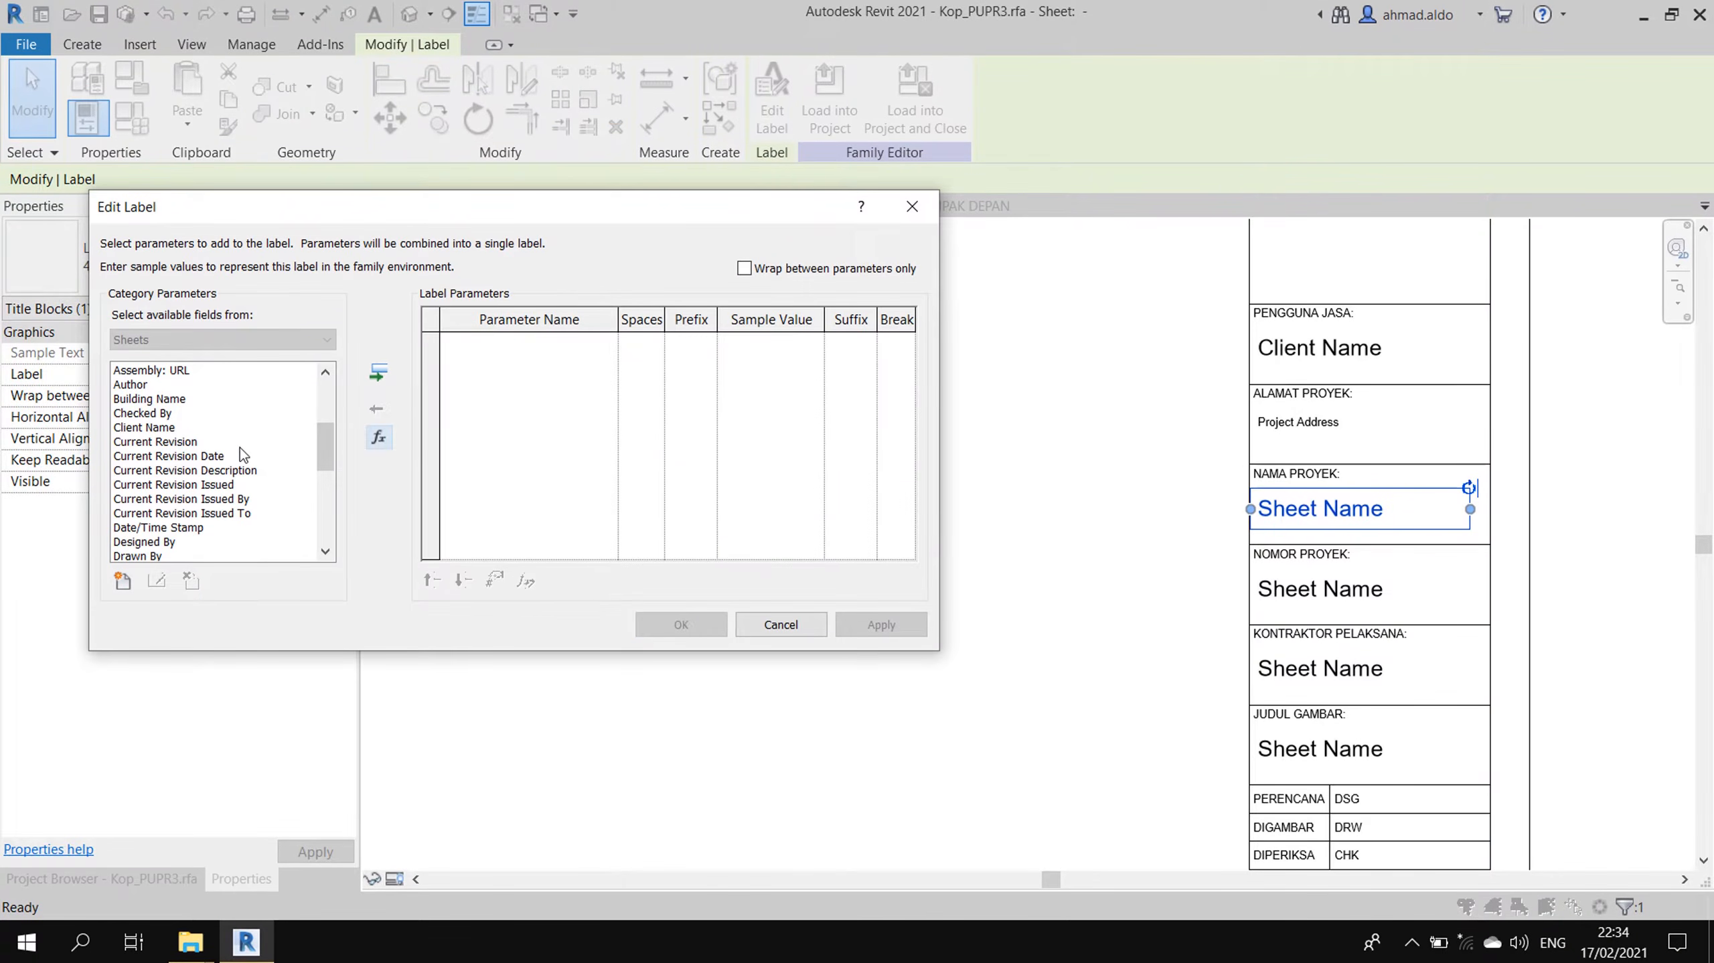
pyautogui.click(240, 447)
pyautogui.press('p')
pyautogui.scroll(-2, 246, 486)
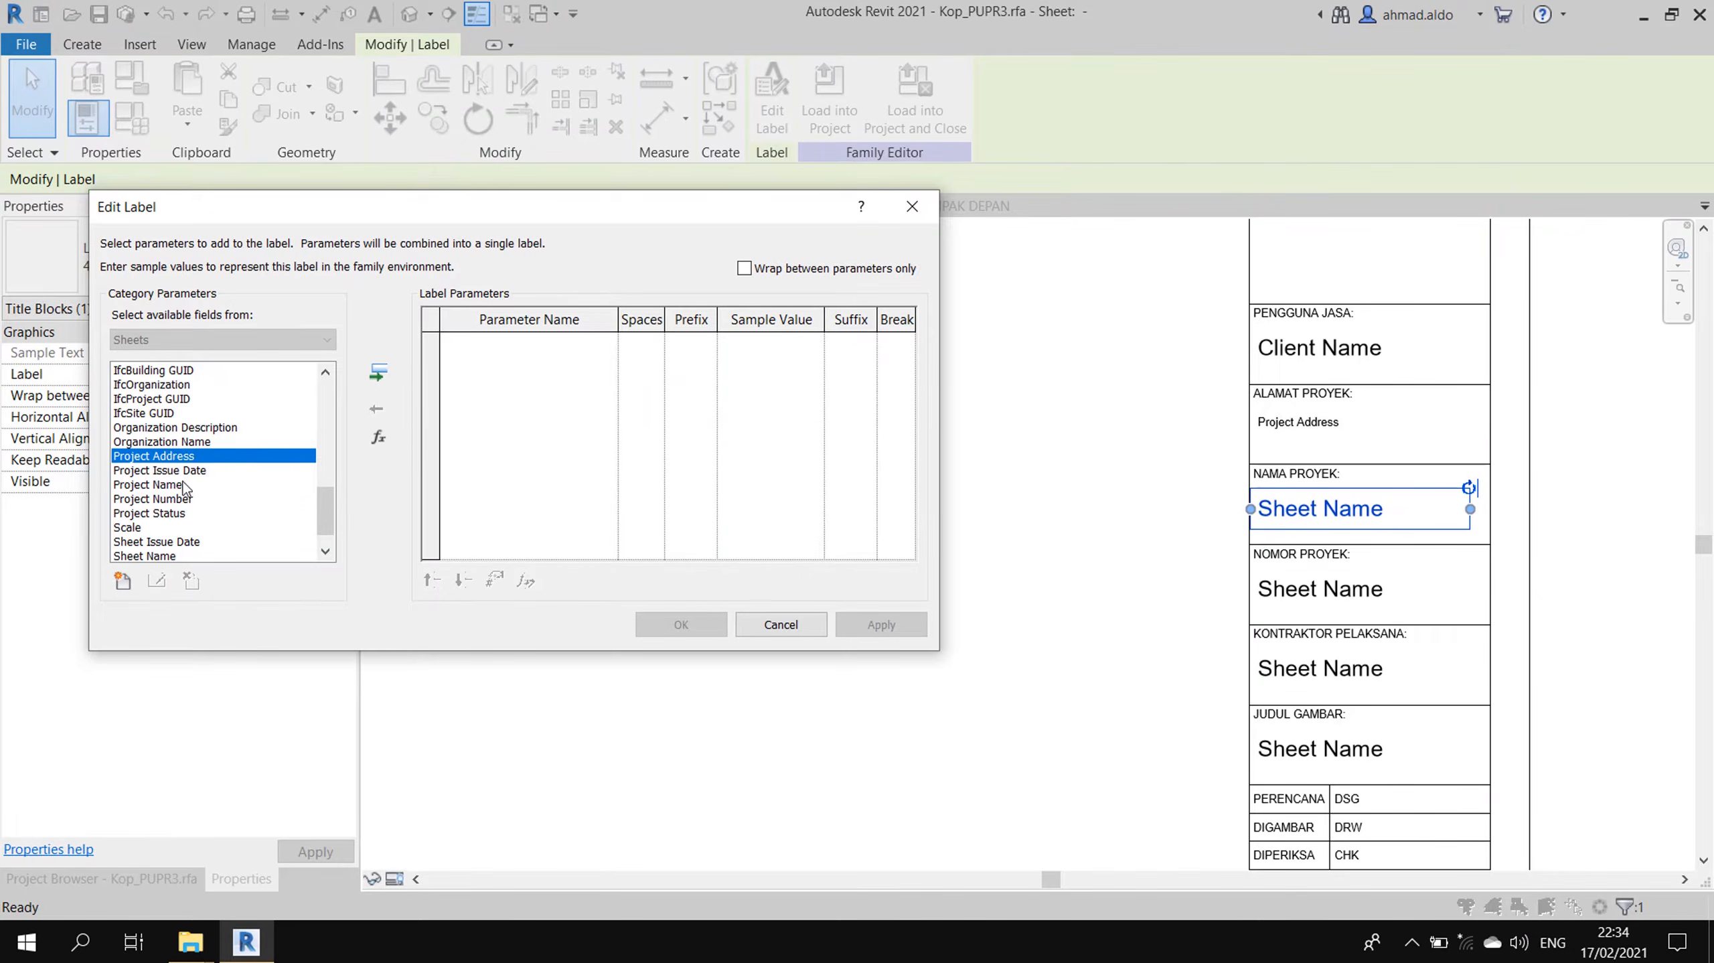
pyautogui.click(223, 485)
pyautogui.click(379, 372)
pyautogui.click(694, 624)
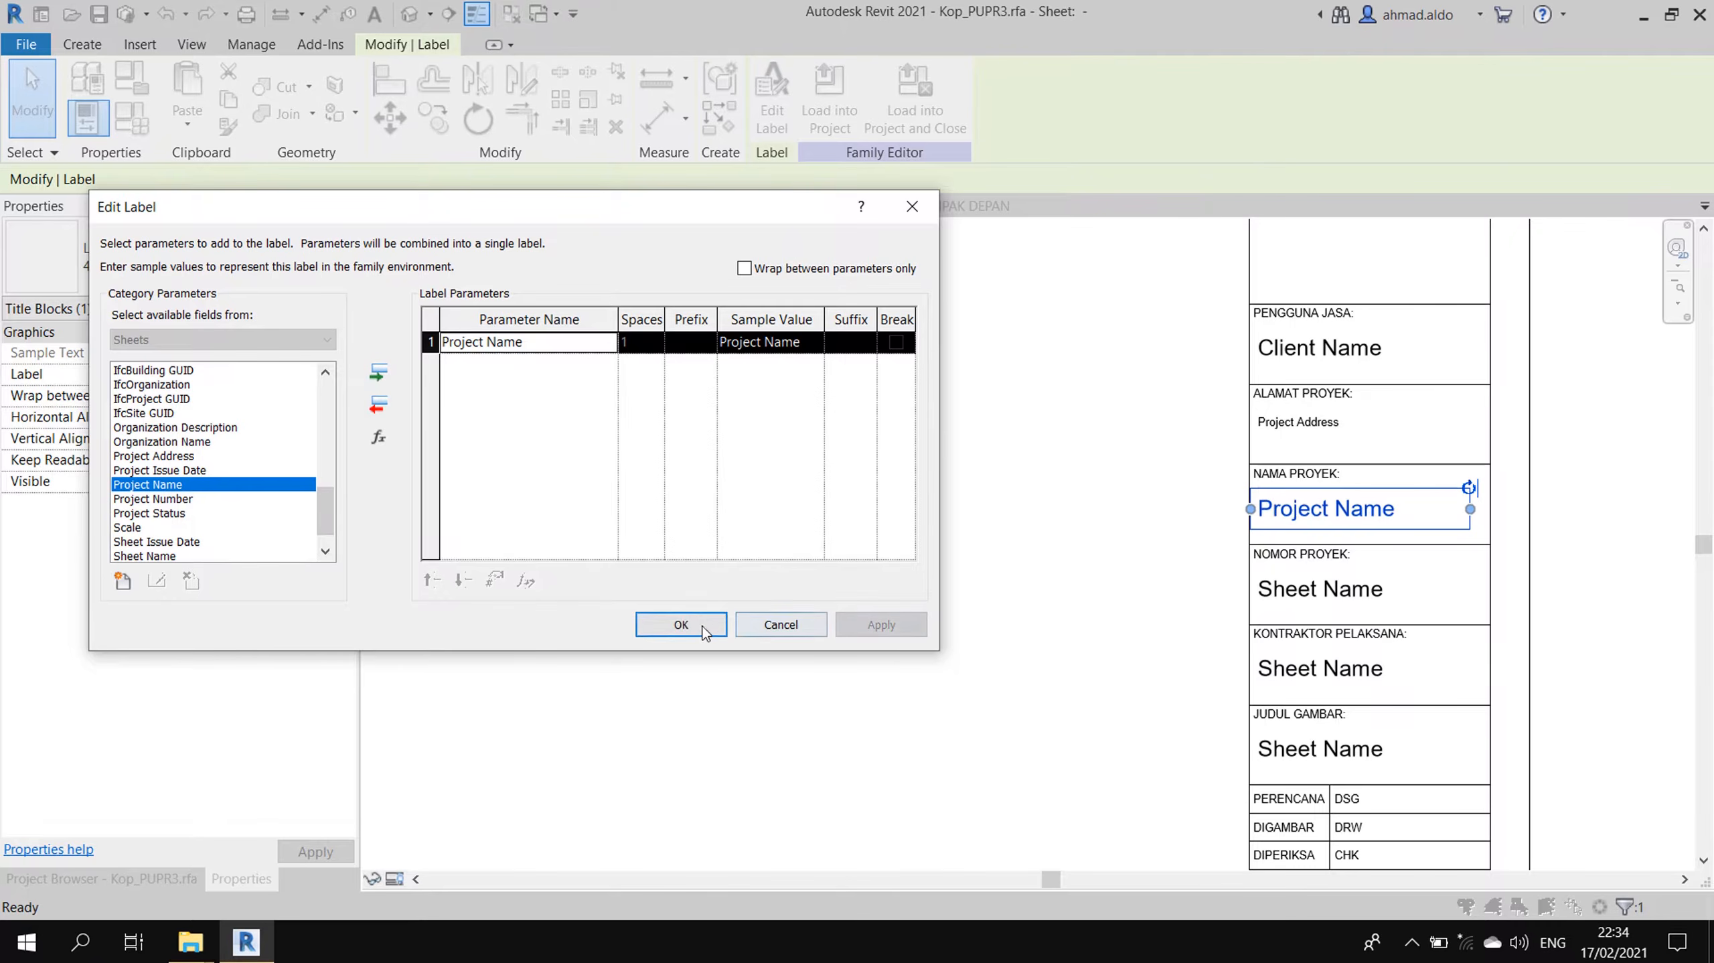
pyautogui.click(1098, 651)
# - Make the NOMOR PROYEK label show Project Number instead of Sheet Name
pyautogui.click(1342, 595)
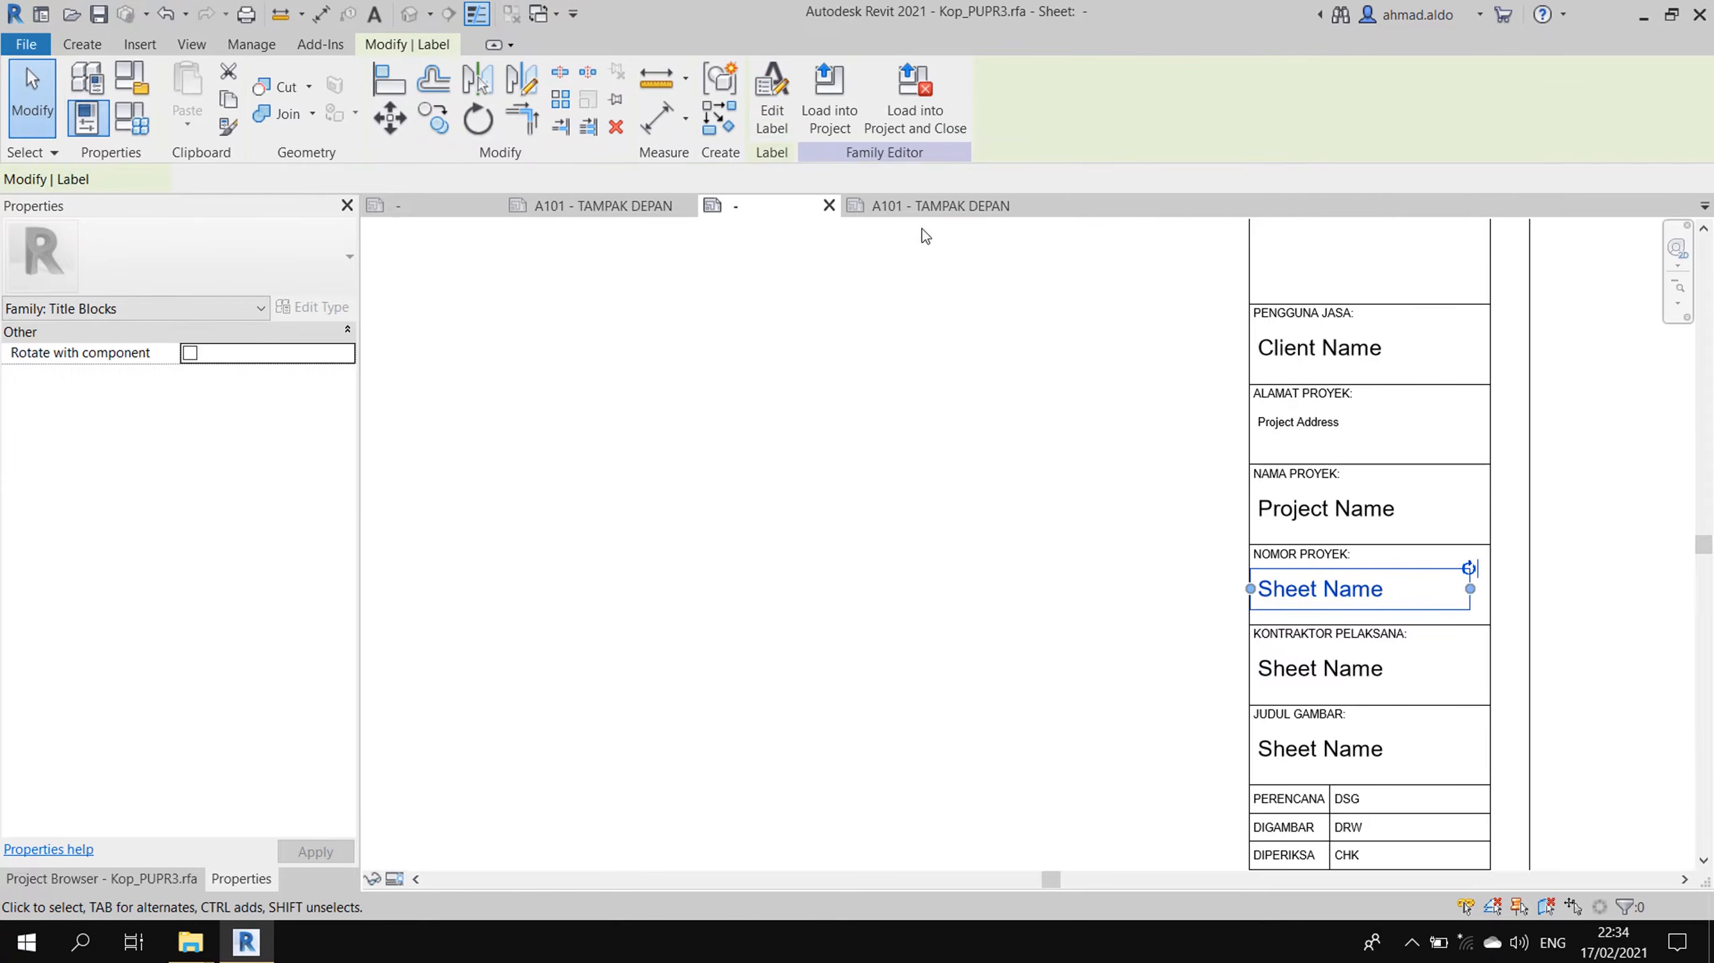
pyautogui.click(772, 102)
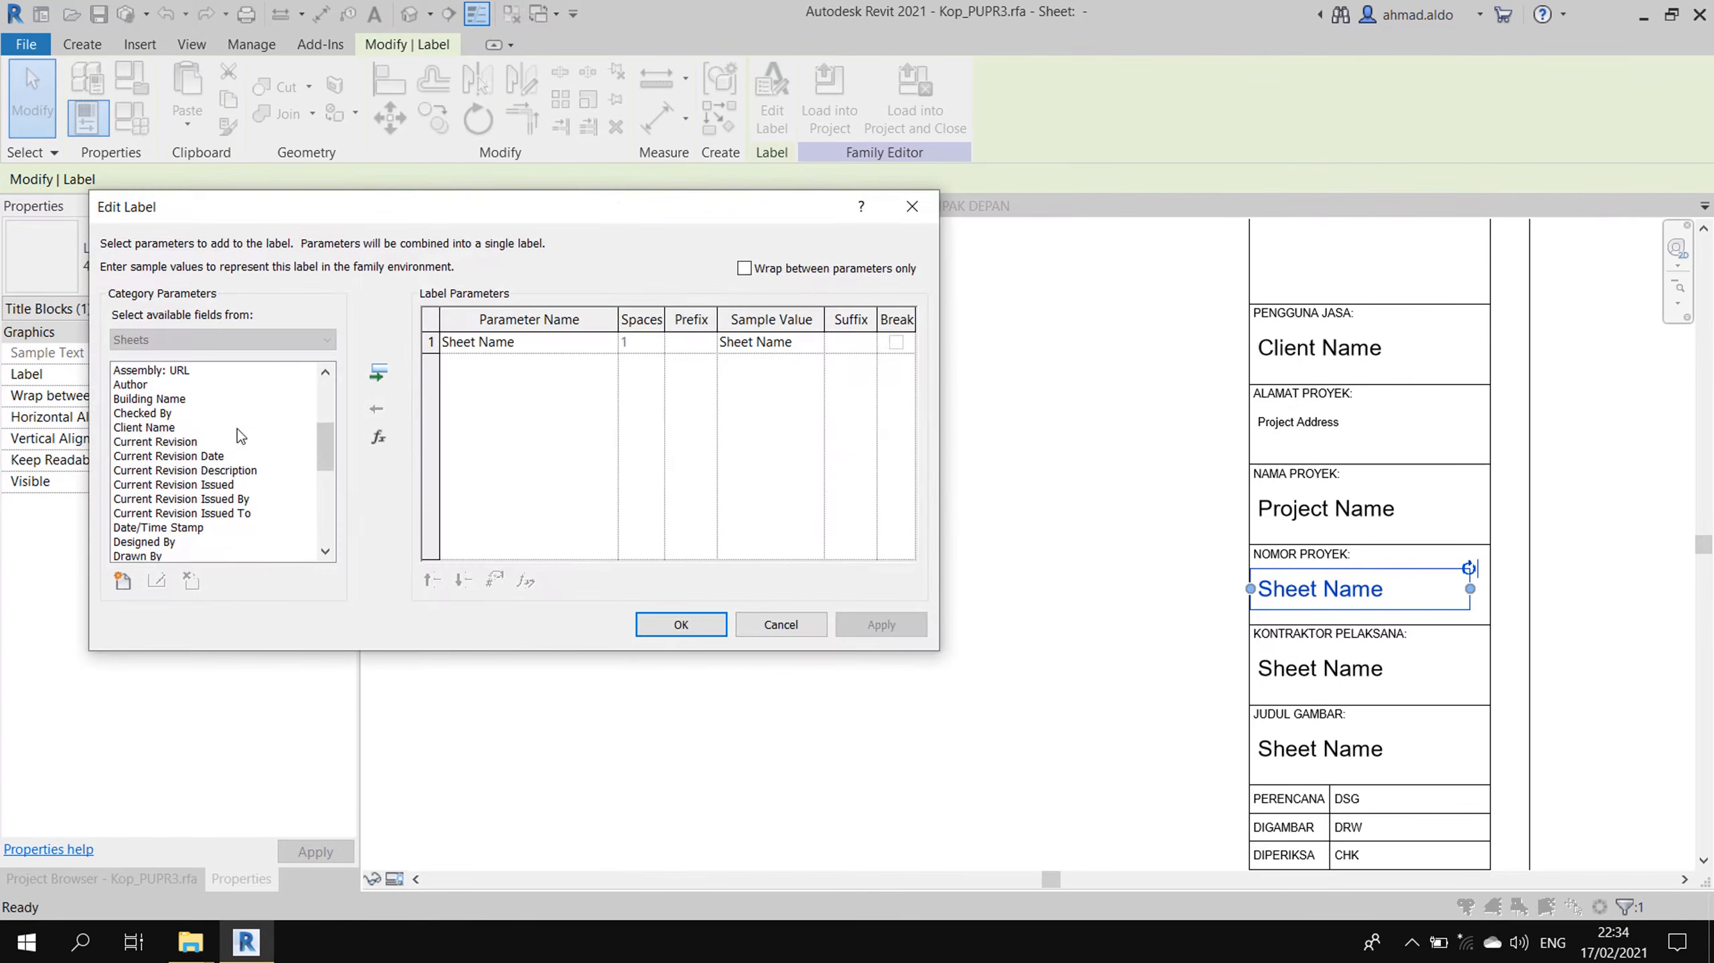
pyautogui.click(237, 429)
pyautogui.press('p')
pyautogui.scroll(-1, 231, 481)
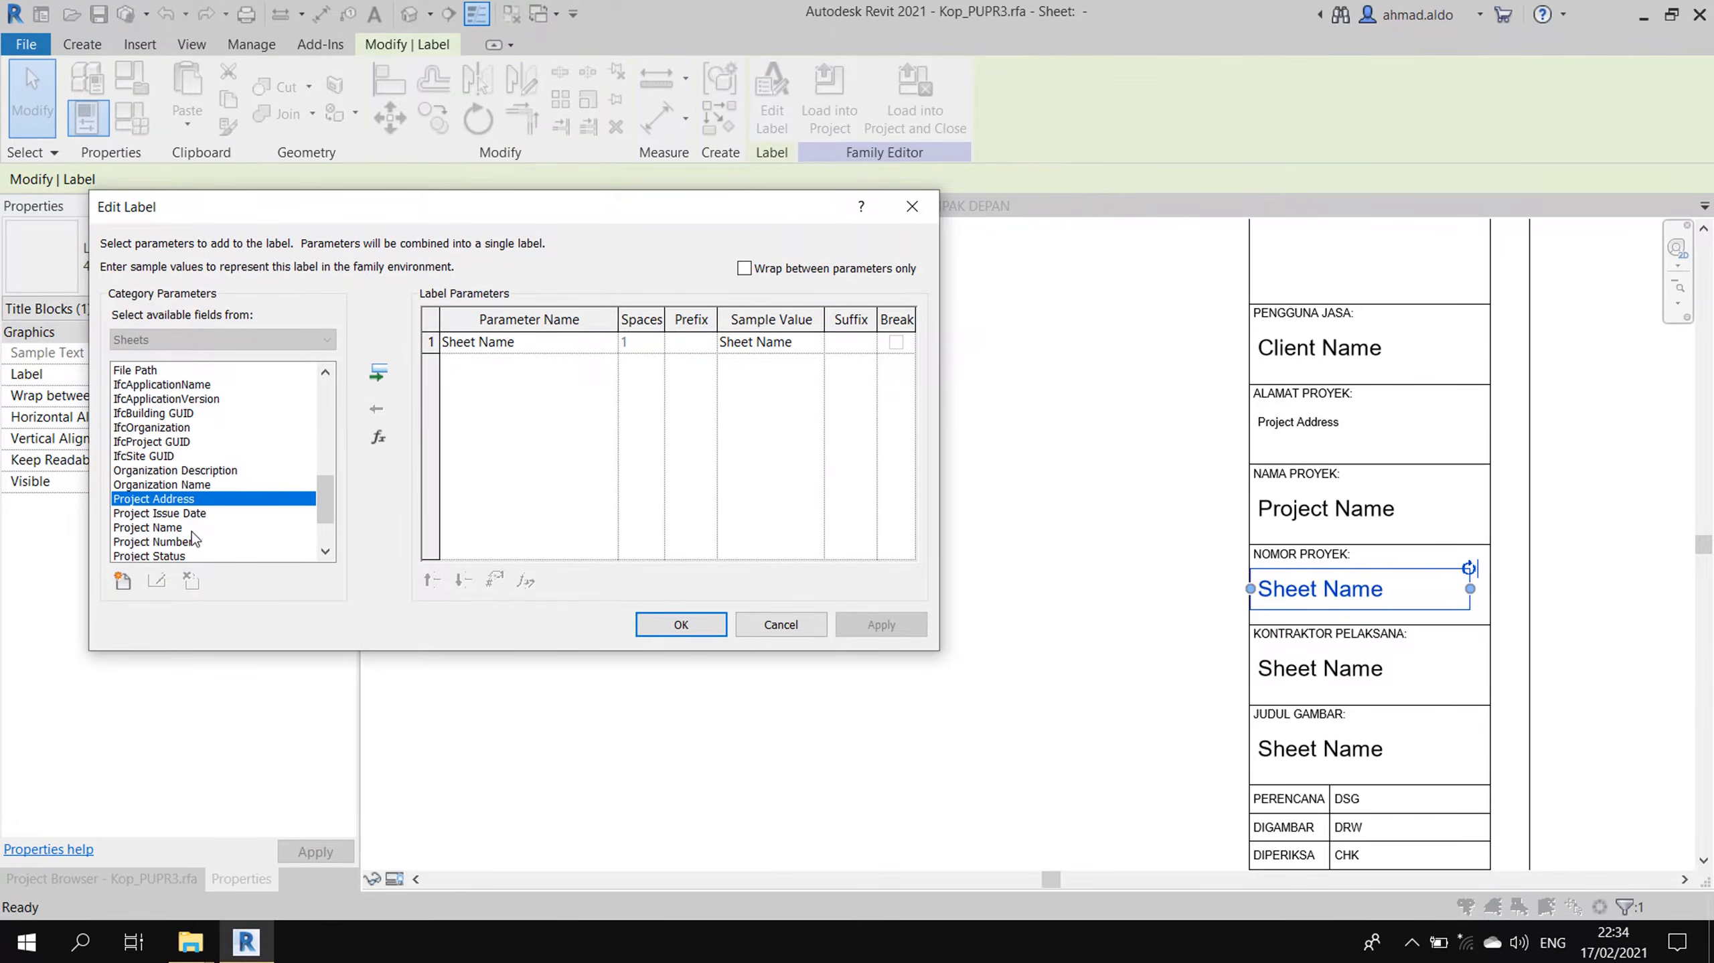
pyautogui.scroll(-1, 192, 530)
pyautogui.click(201, 498)
pyautogui.click(378, 372)
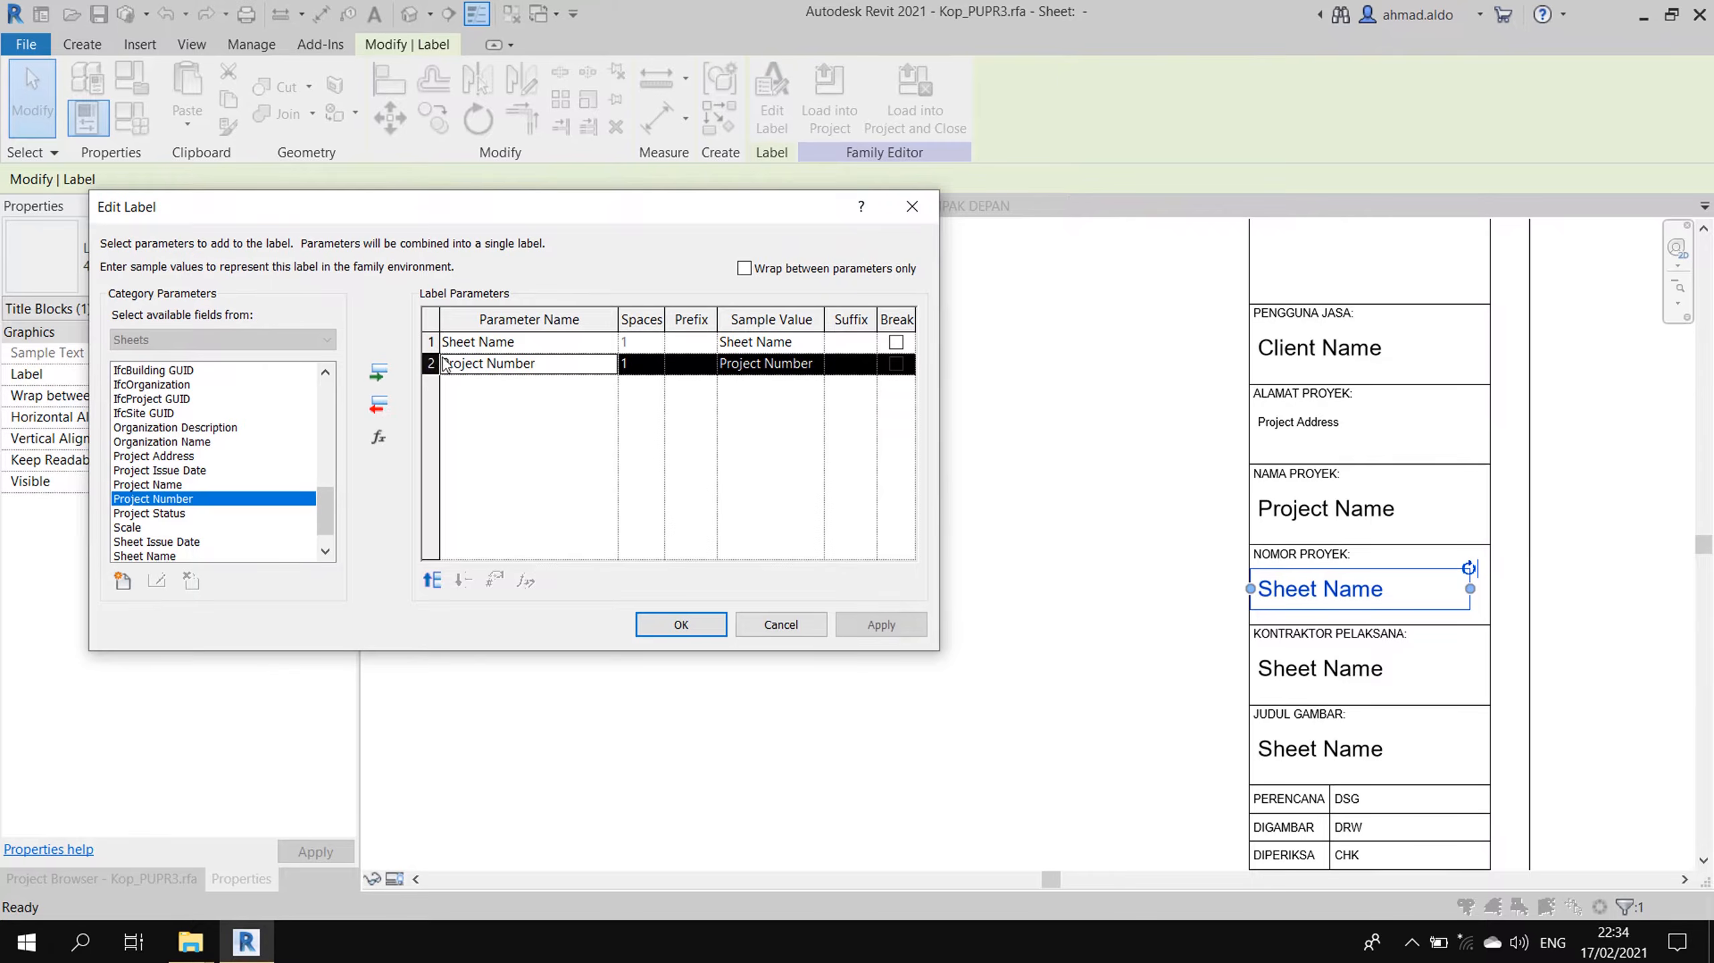
pyautogui.click(465, 342)
pyautogui.click(378, 404)
pyautogui.click(880, 624)
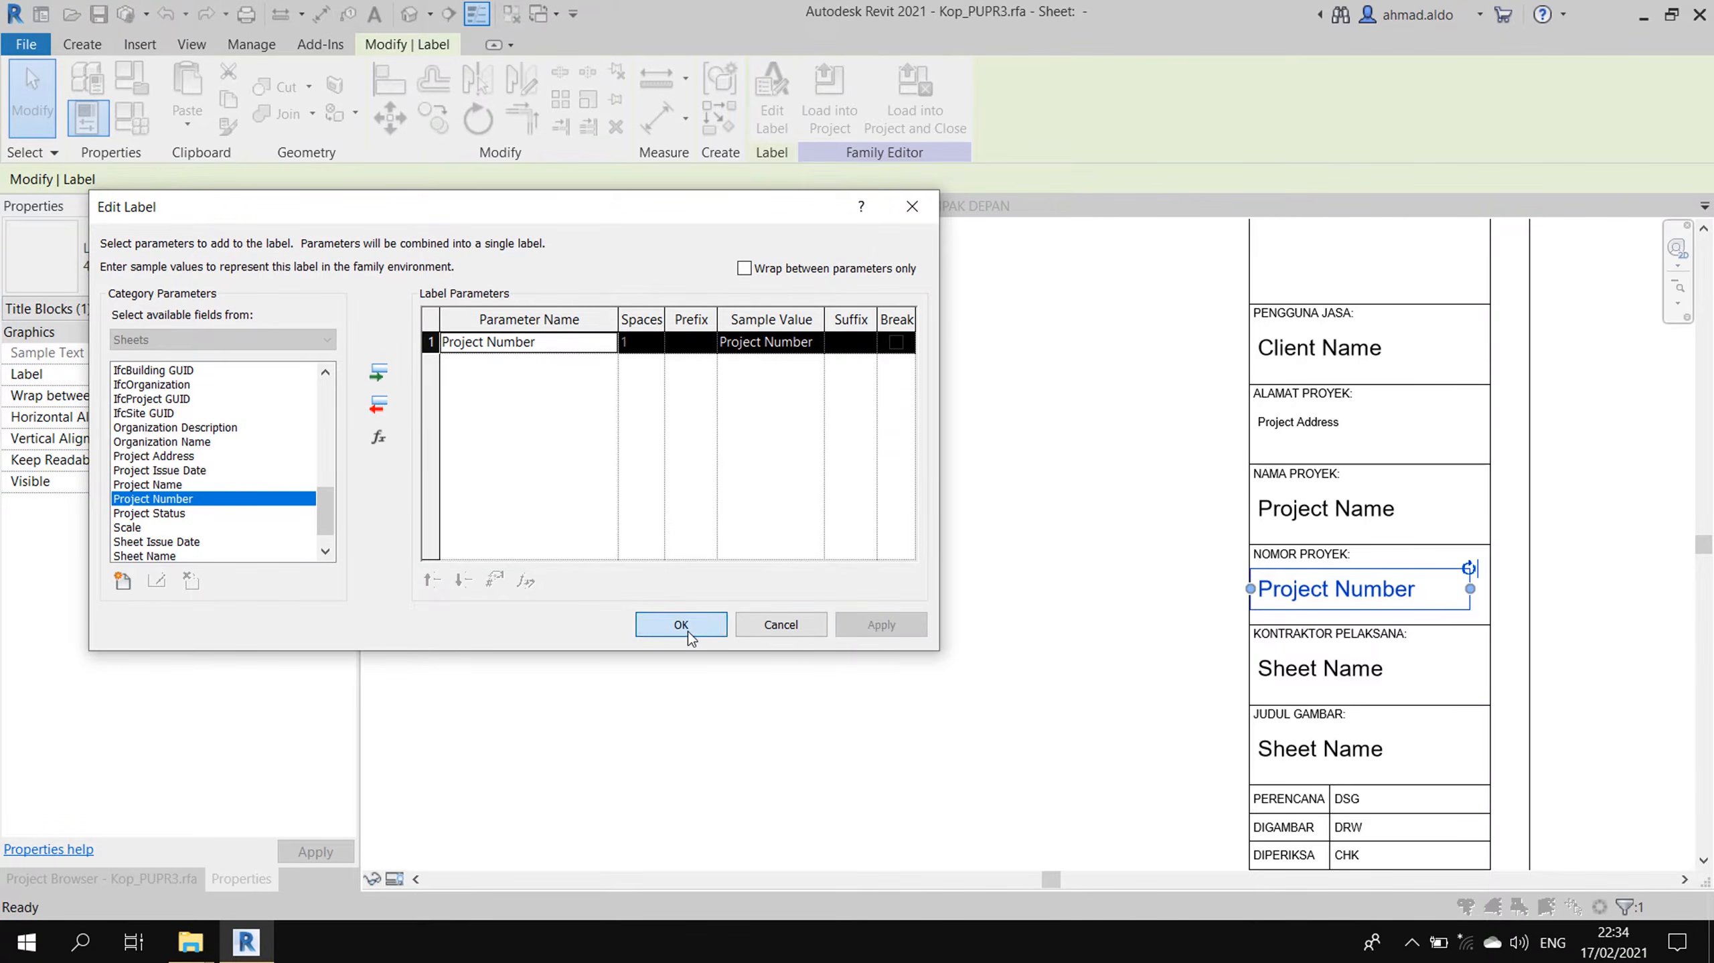
pyautogui.click(681, 625)
# - Link the KONTRAKTOR PELAKSANA label to Organization Name in place of Sheet Name
pyautogui.click(1382, 668)
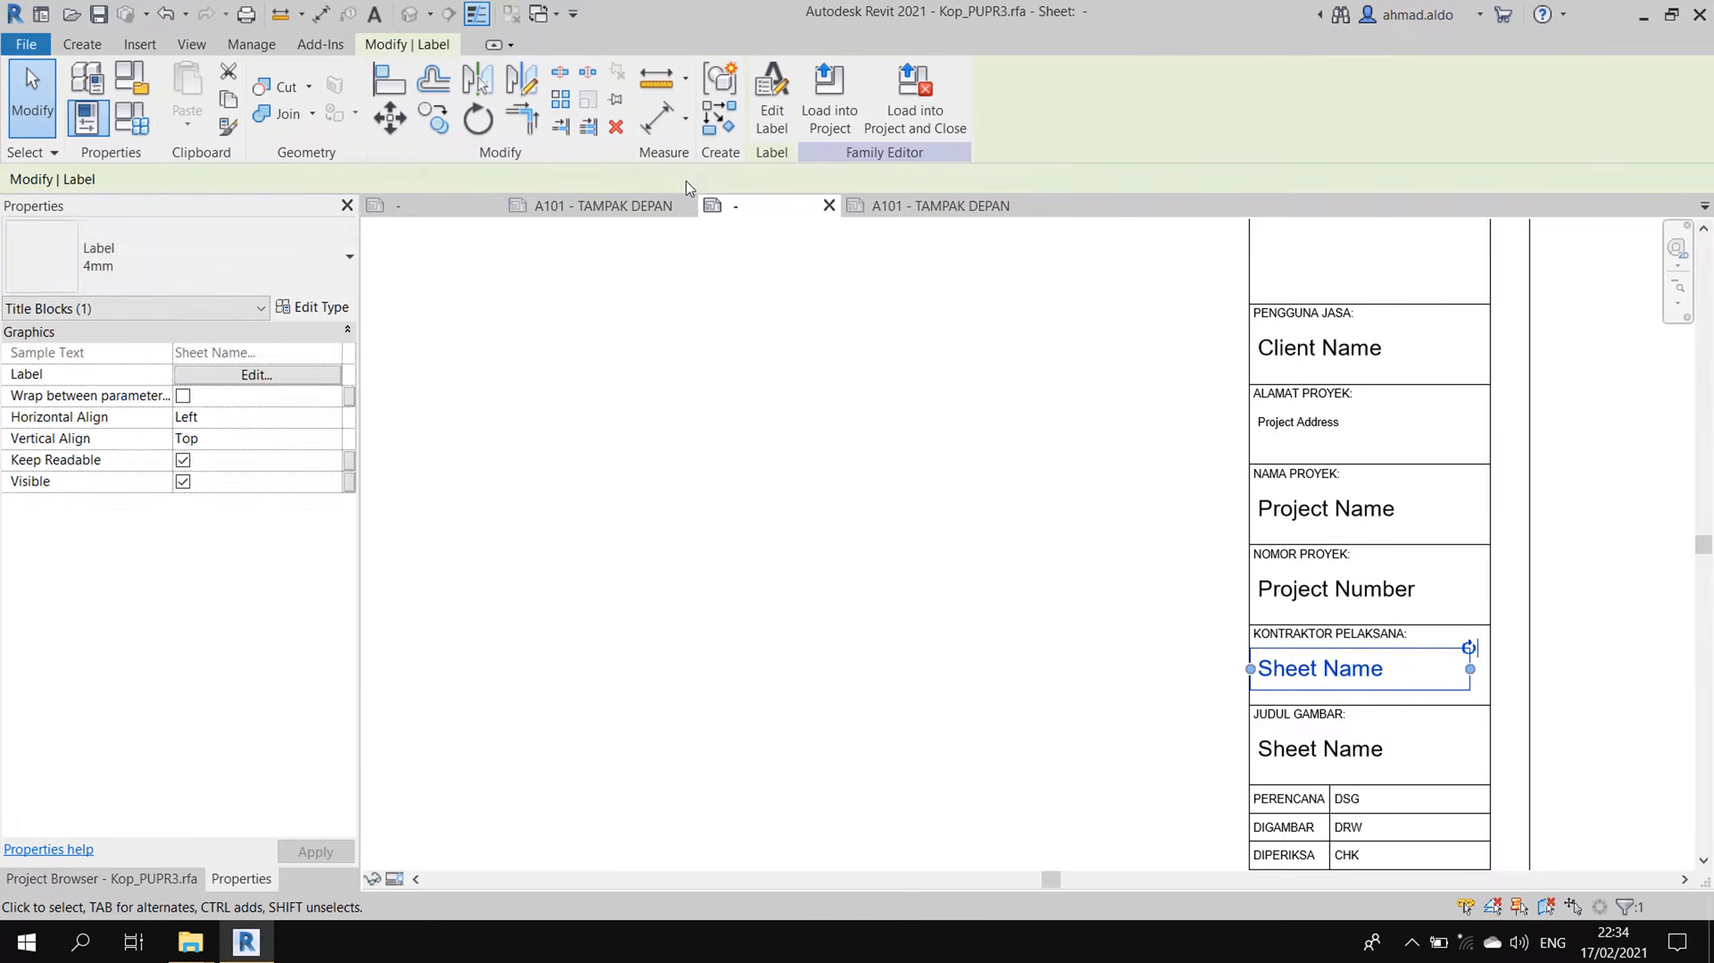
pyautogui.click(782, 111)
pyautogui.click(486, 342)
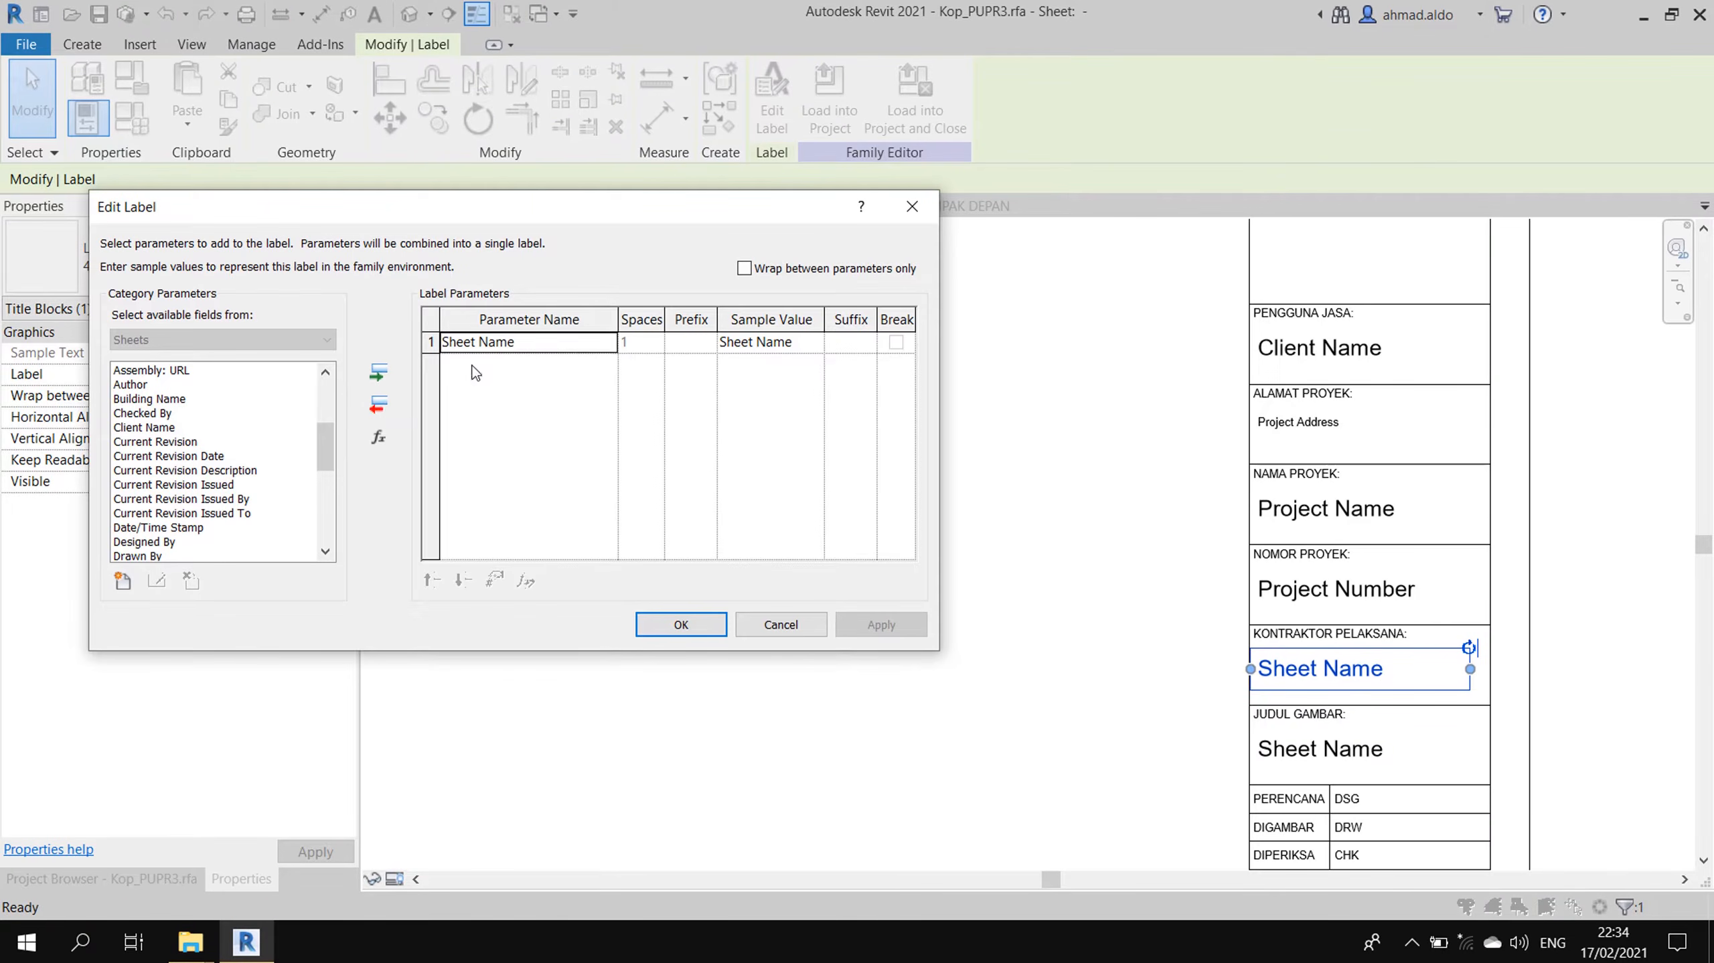
pyautogui.click(376, 408)
pyautogui.click(210, 456)
pyautogui.press('o')
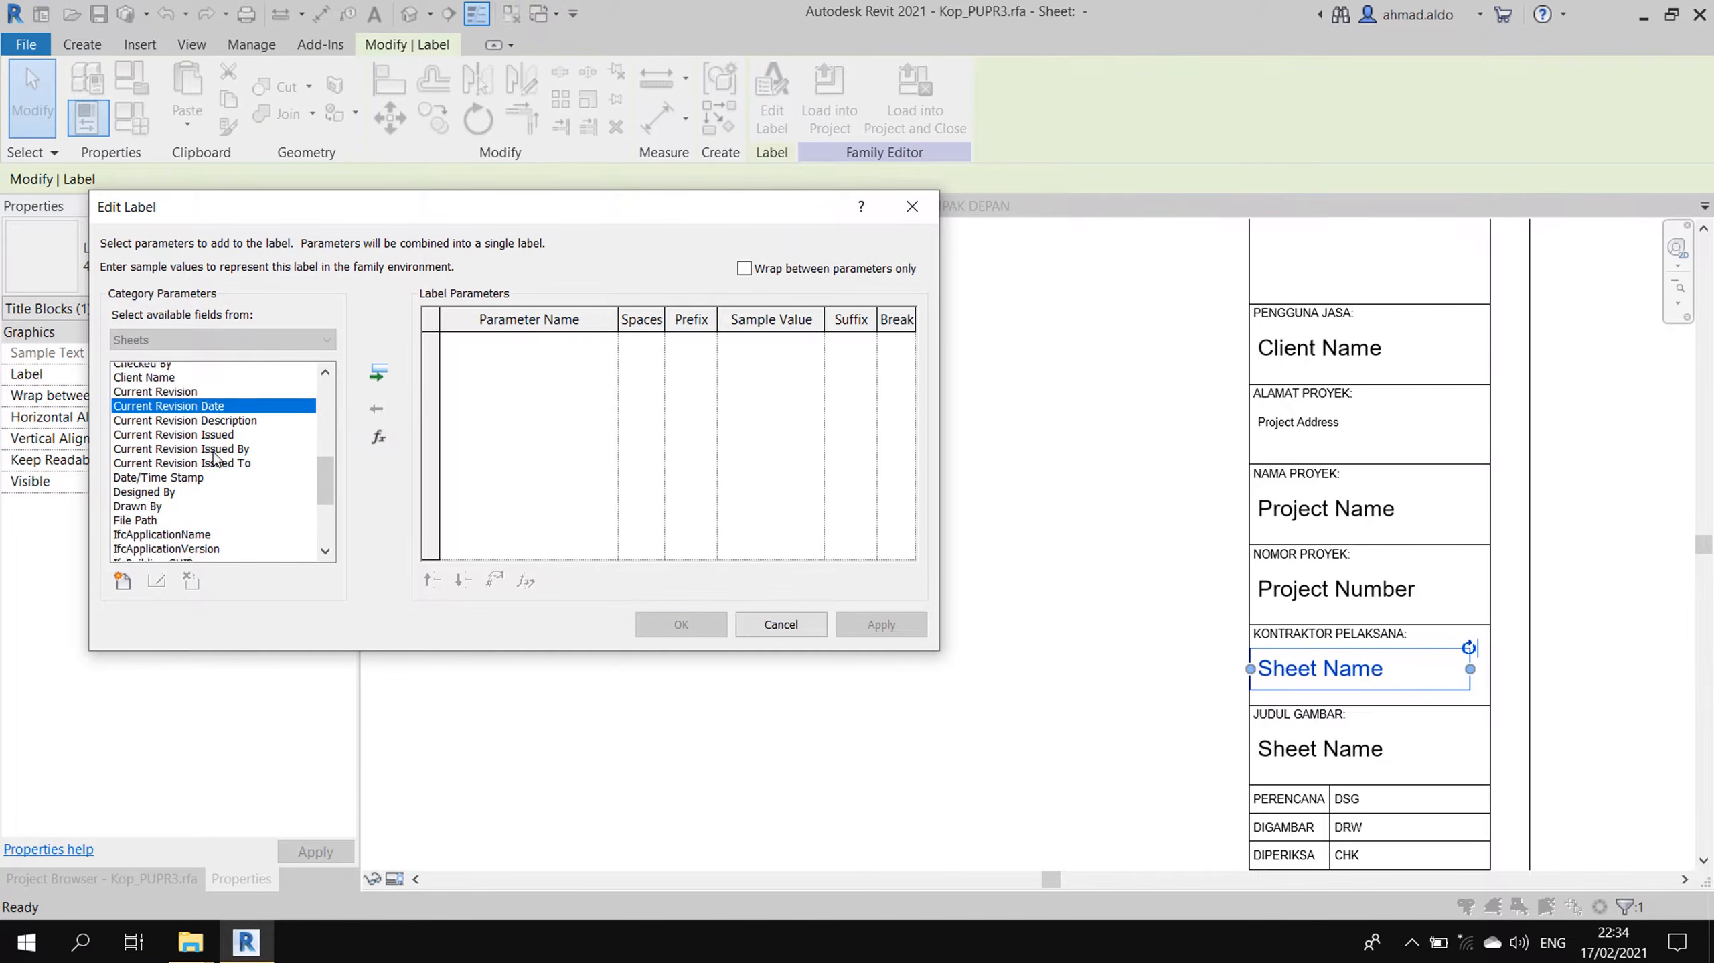
pyautogui.click(181, 558)
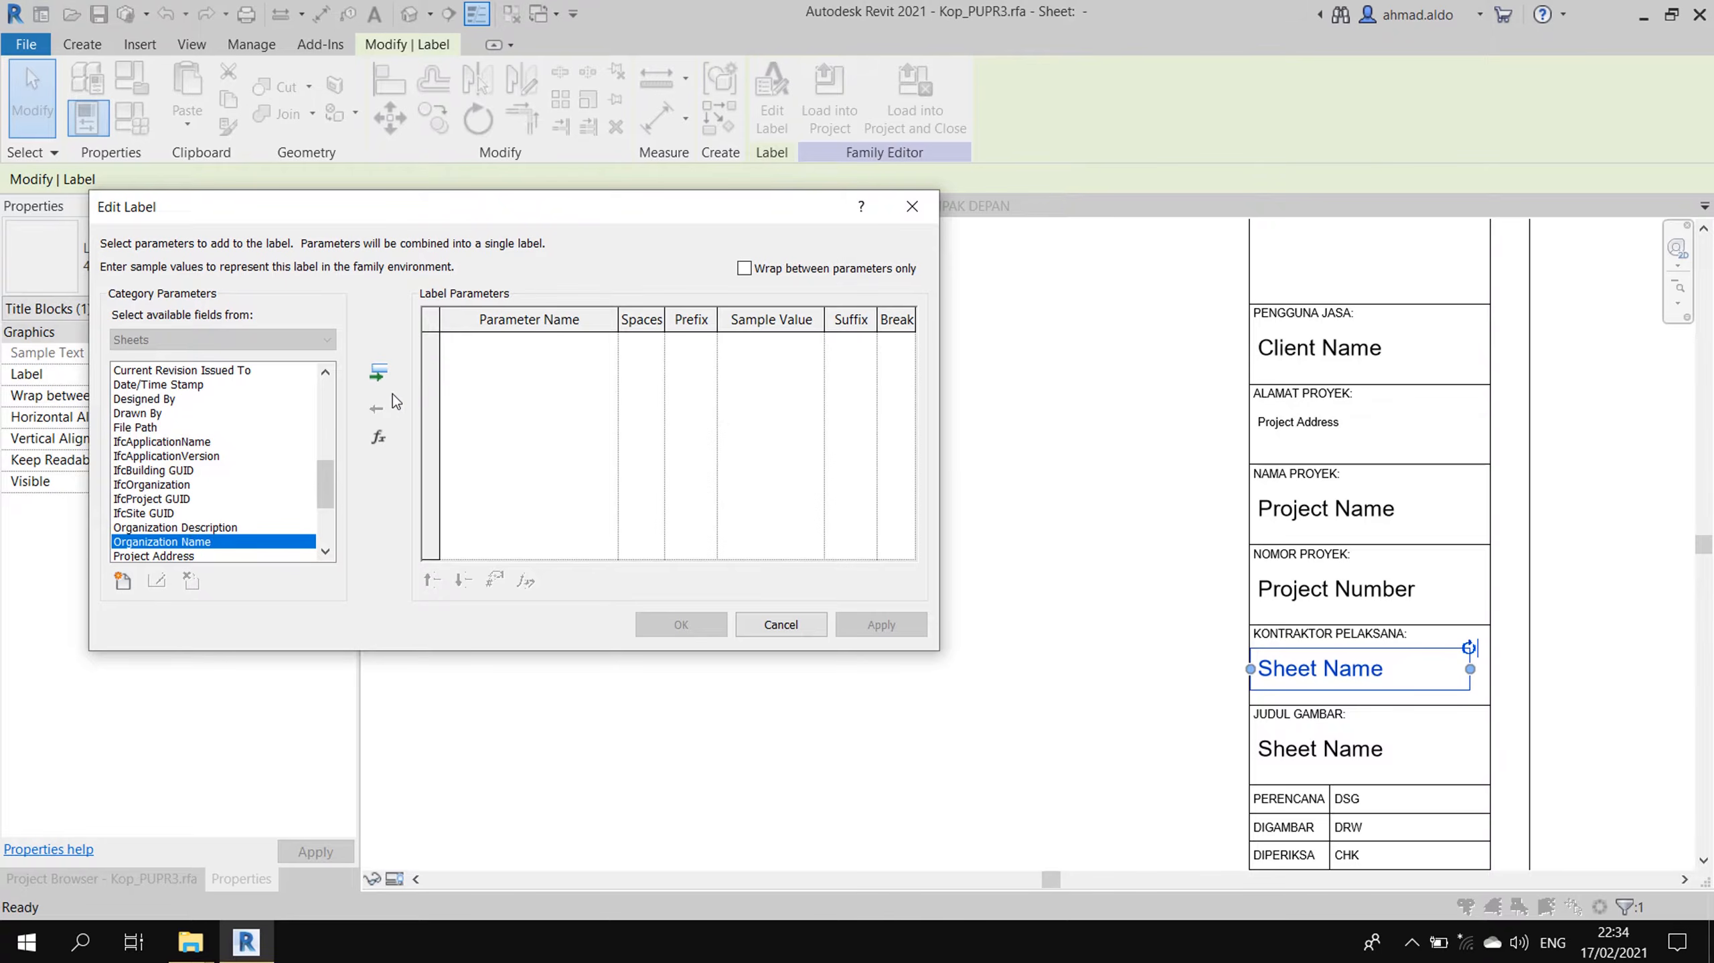
pyautogui.click(380, 380)
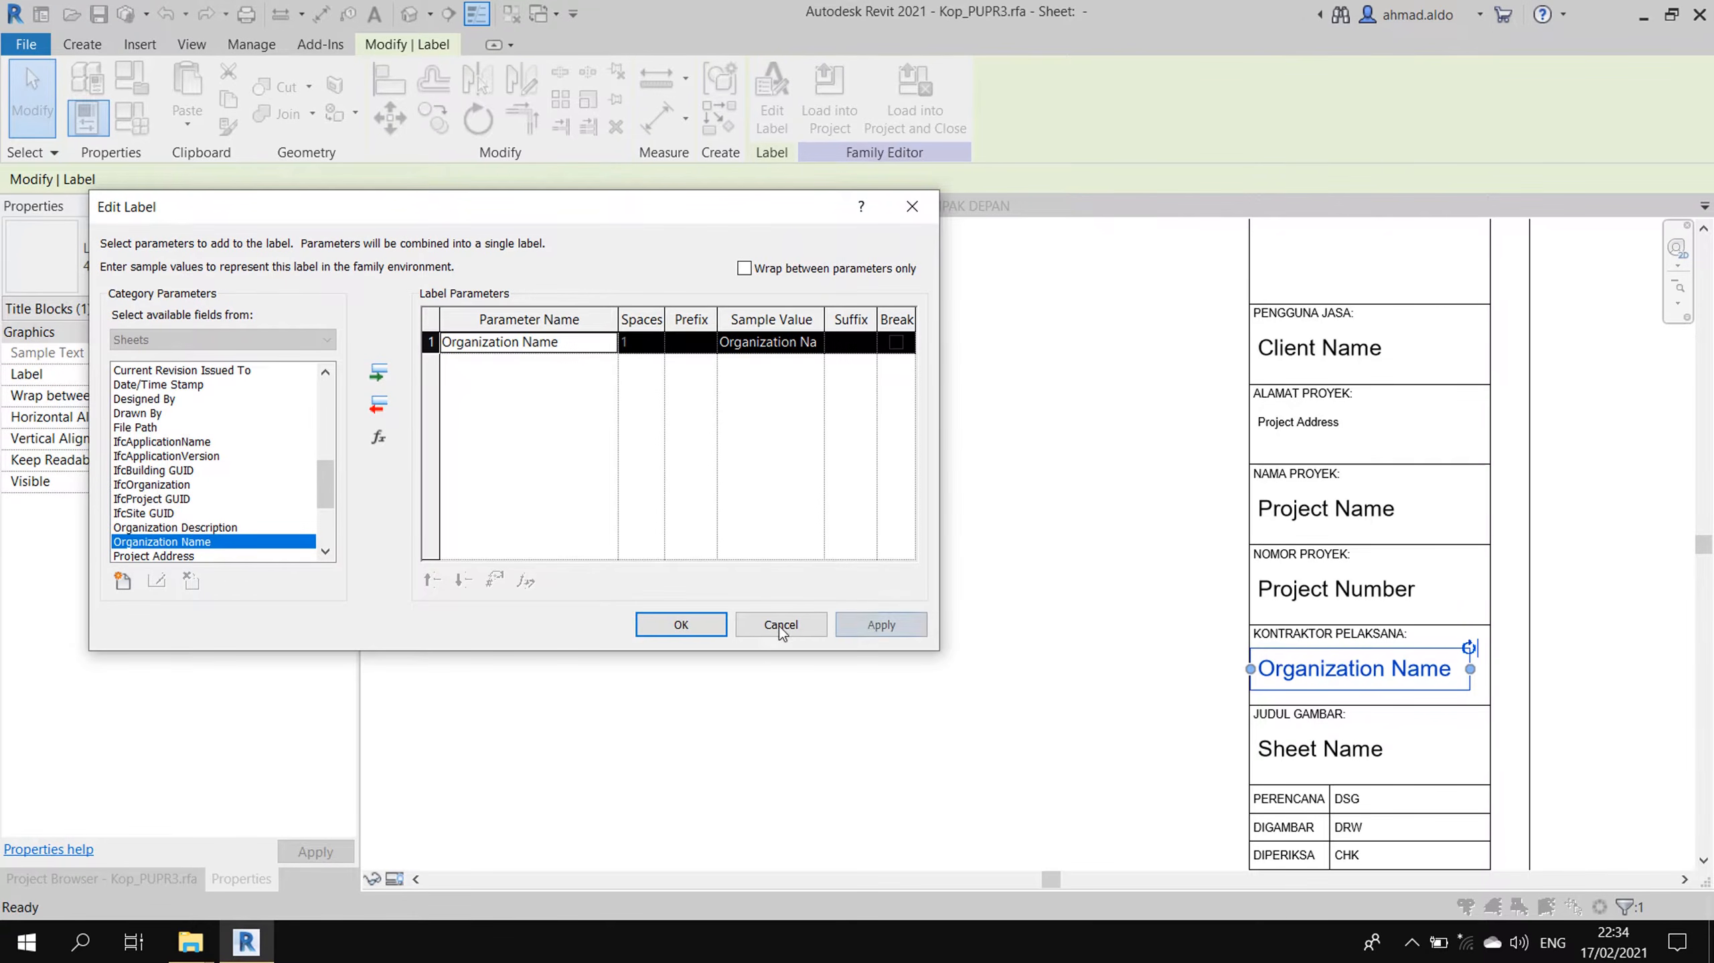
pyautogui.click(680, 624)
pyautogui.scroll(-1, 1075, 471)
pyautogui.click(1021, 435)
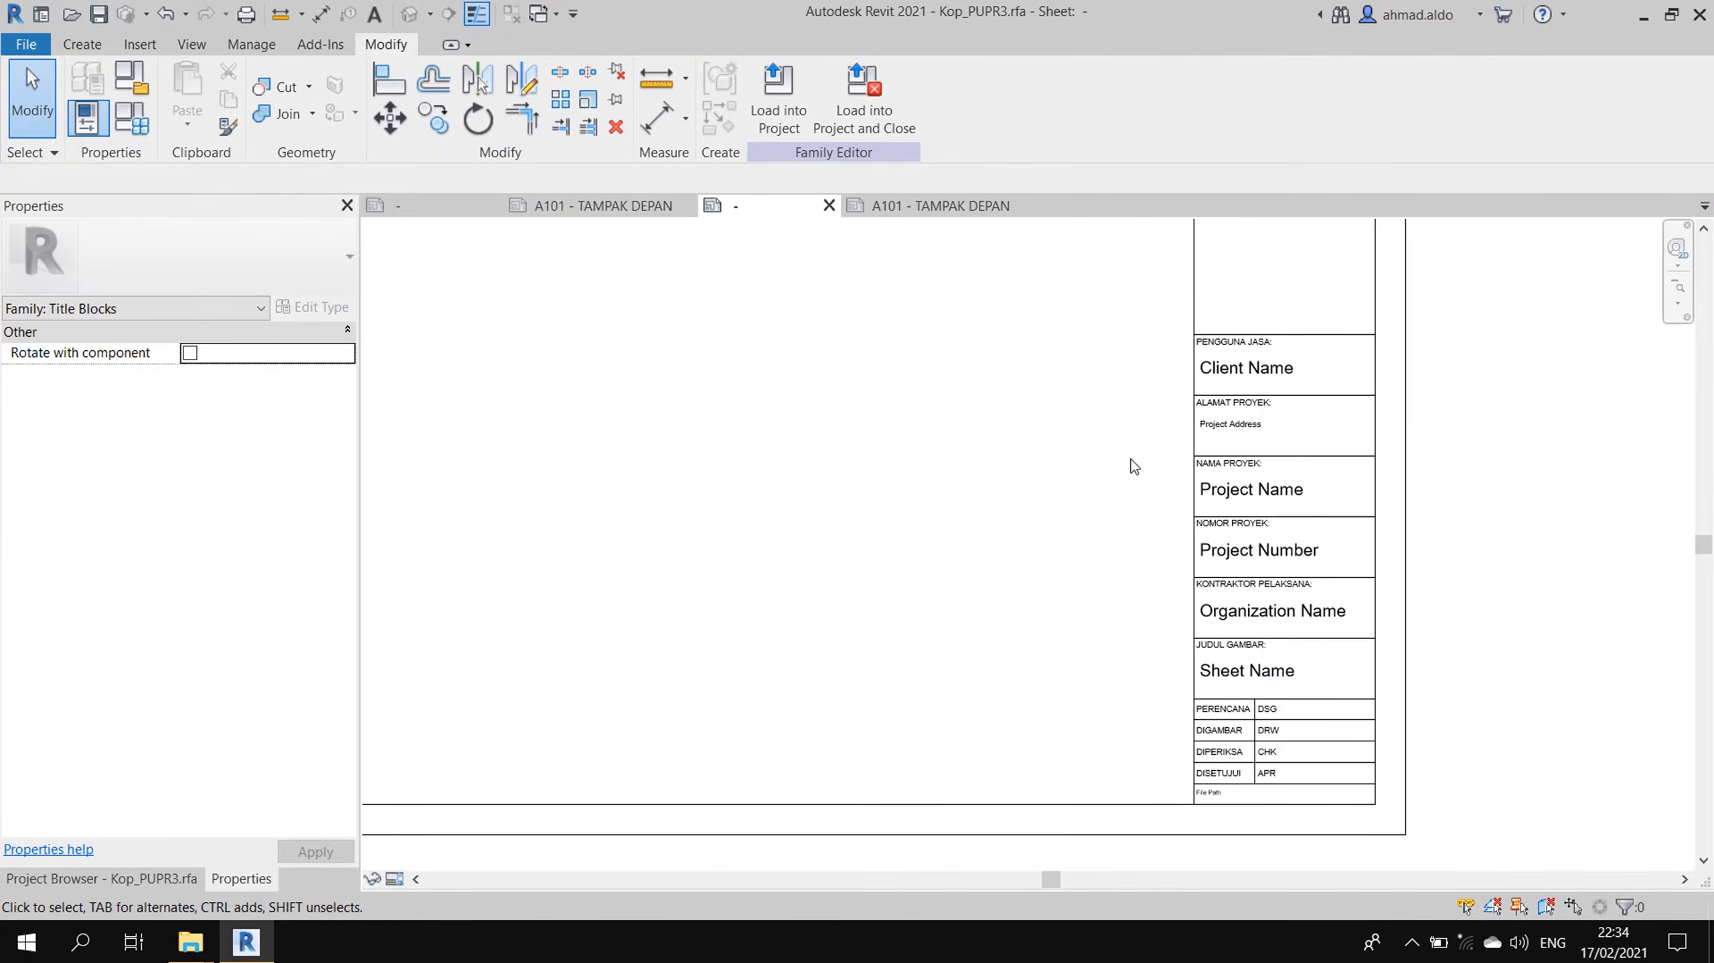
# - Load the edited Kop_PUPR3 title block into Project_Rumah Susun3.rvt
pyautogui.scroll(-1, 1166, 466)
pyautogui.scroll(-1, 1030, 420)
pyautogui.moveTo(1030, 421); pyautogui.dragTo(1240, 596, button='middle')
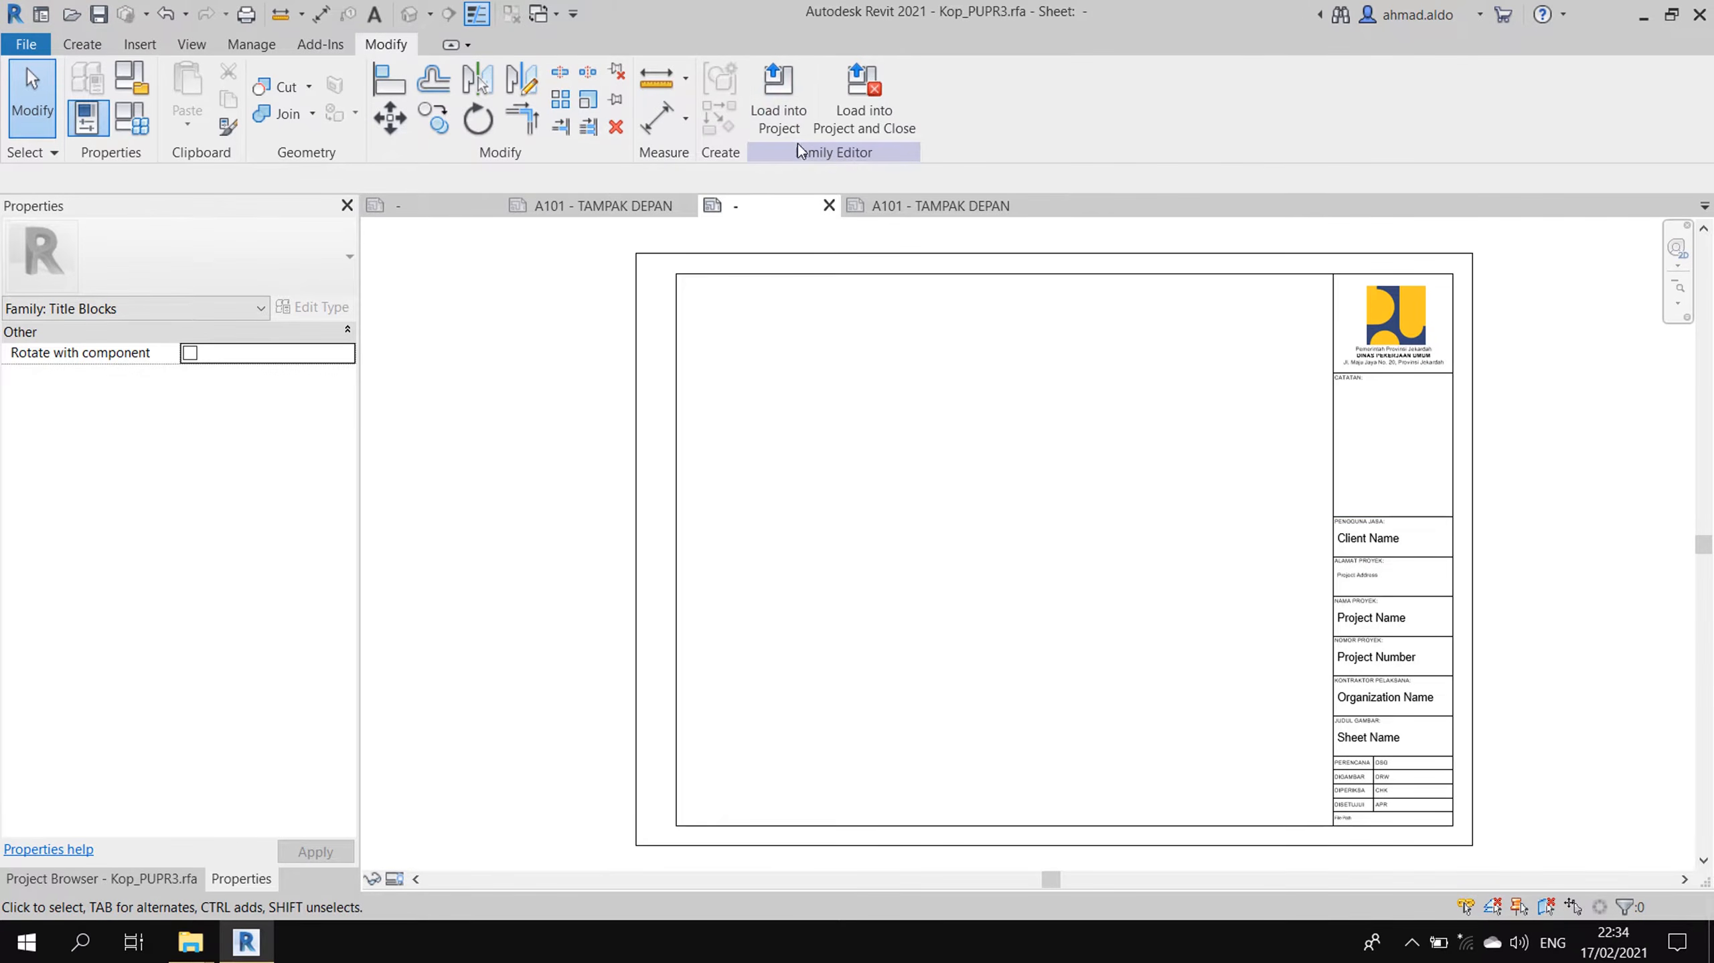
pyautogui.click(784, 113)
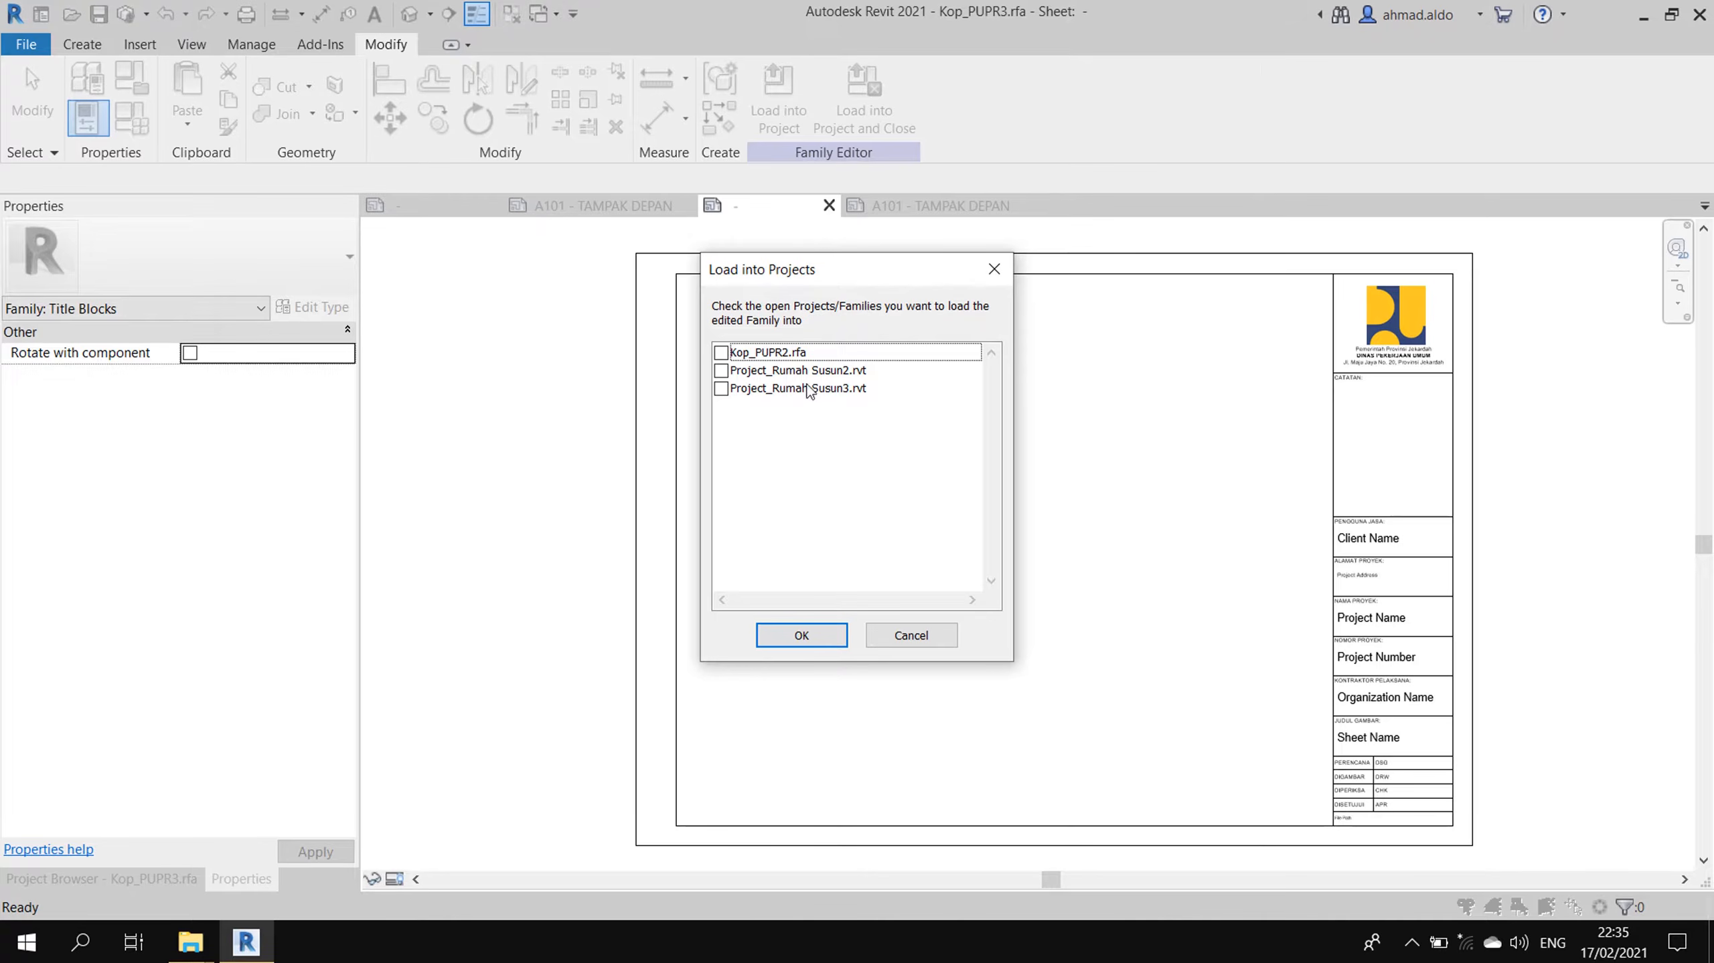
pyautogui.click(722, 389)
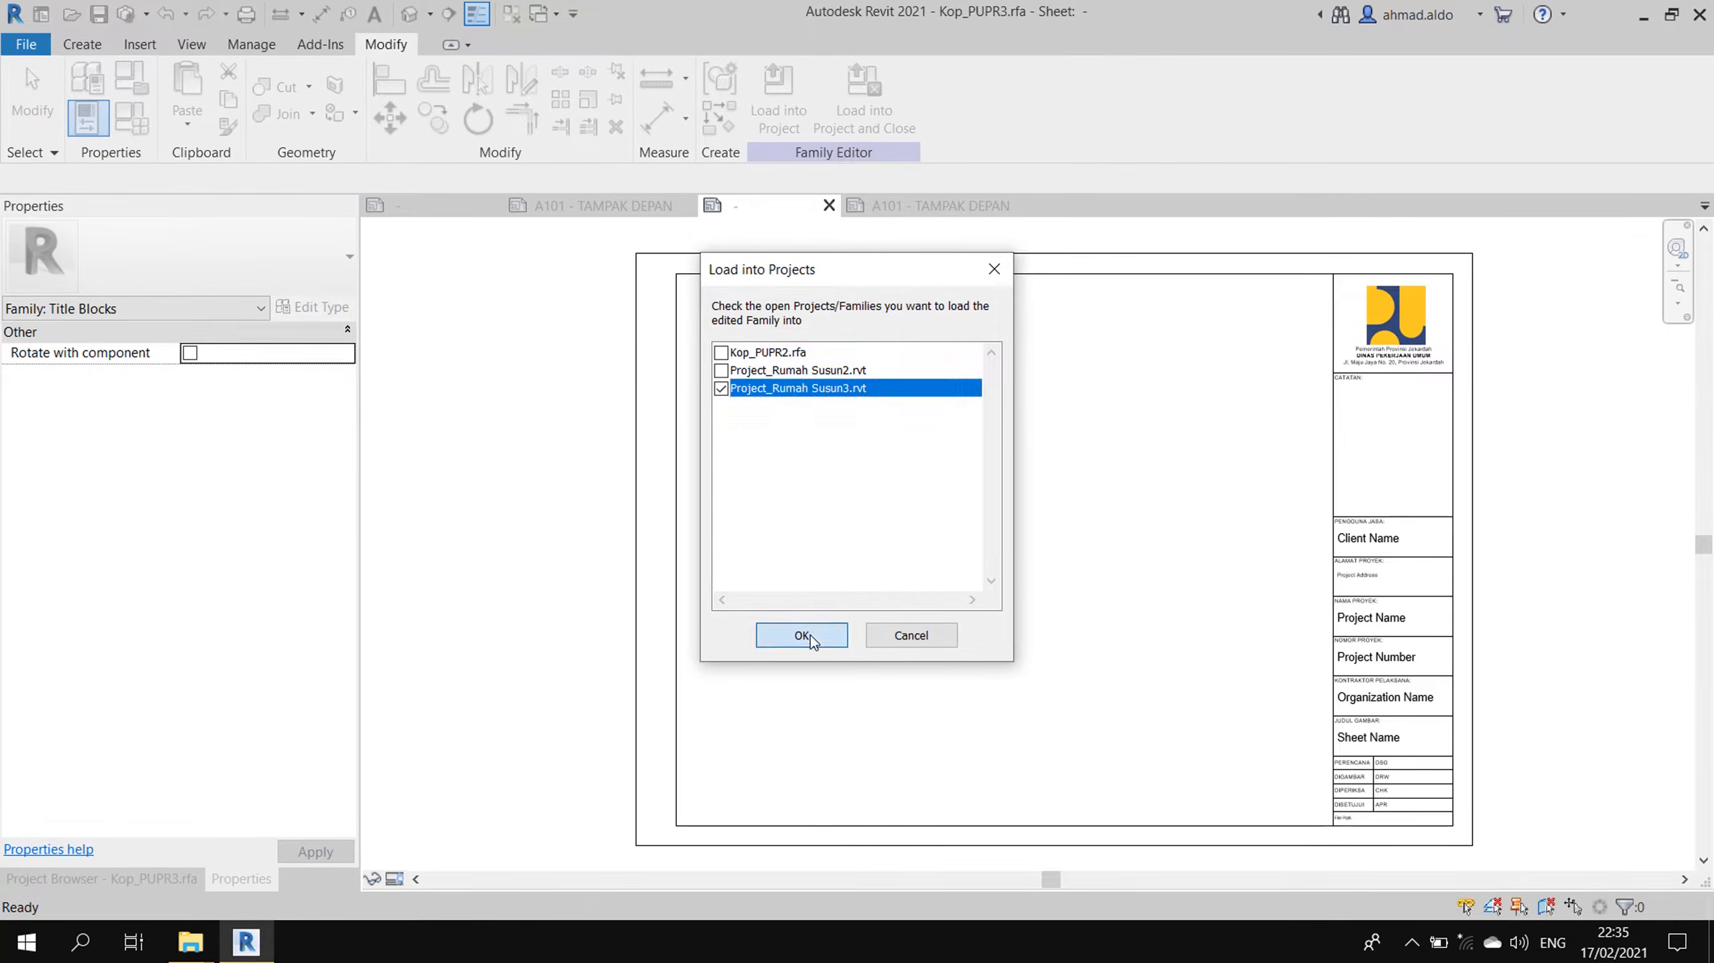
pyautogui.click(804, 634)
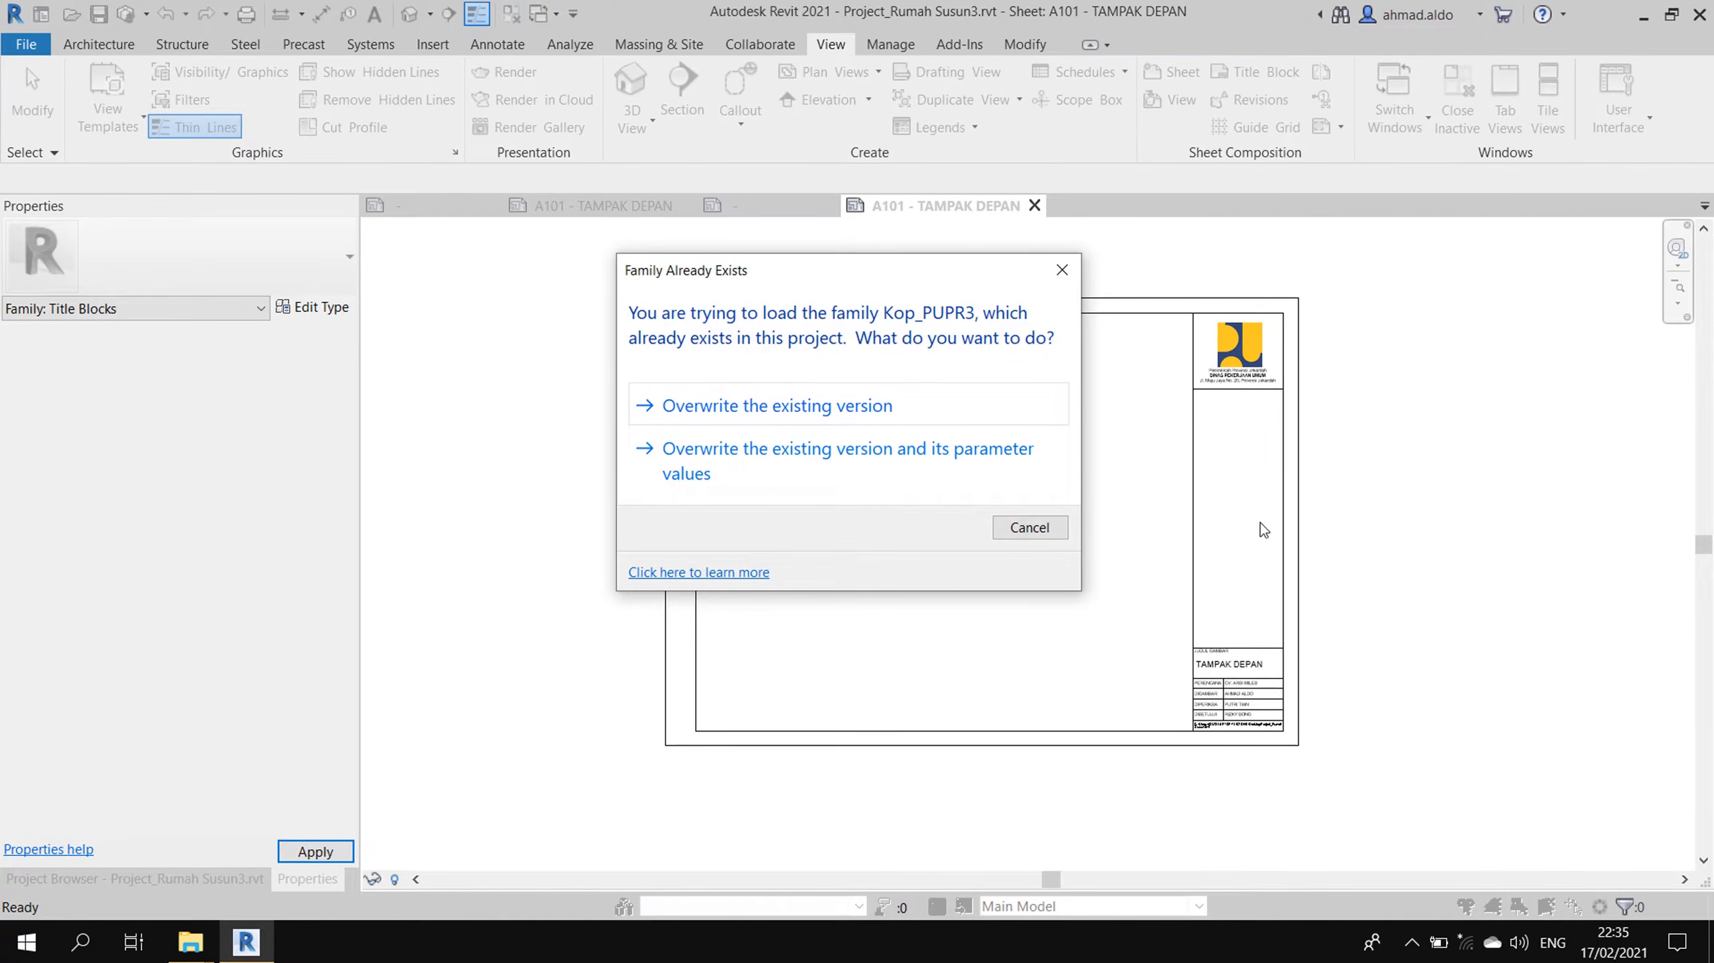
# - Overwrite the existing Kop_PUPR3 version so A101 shows Owner, Project Name and 0001
pyautogui.click(951, 429)
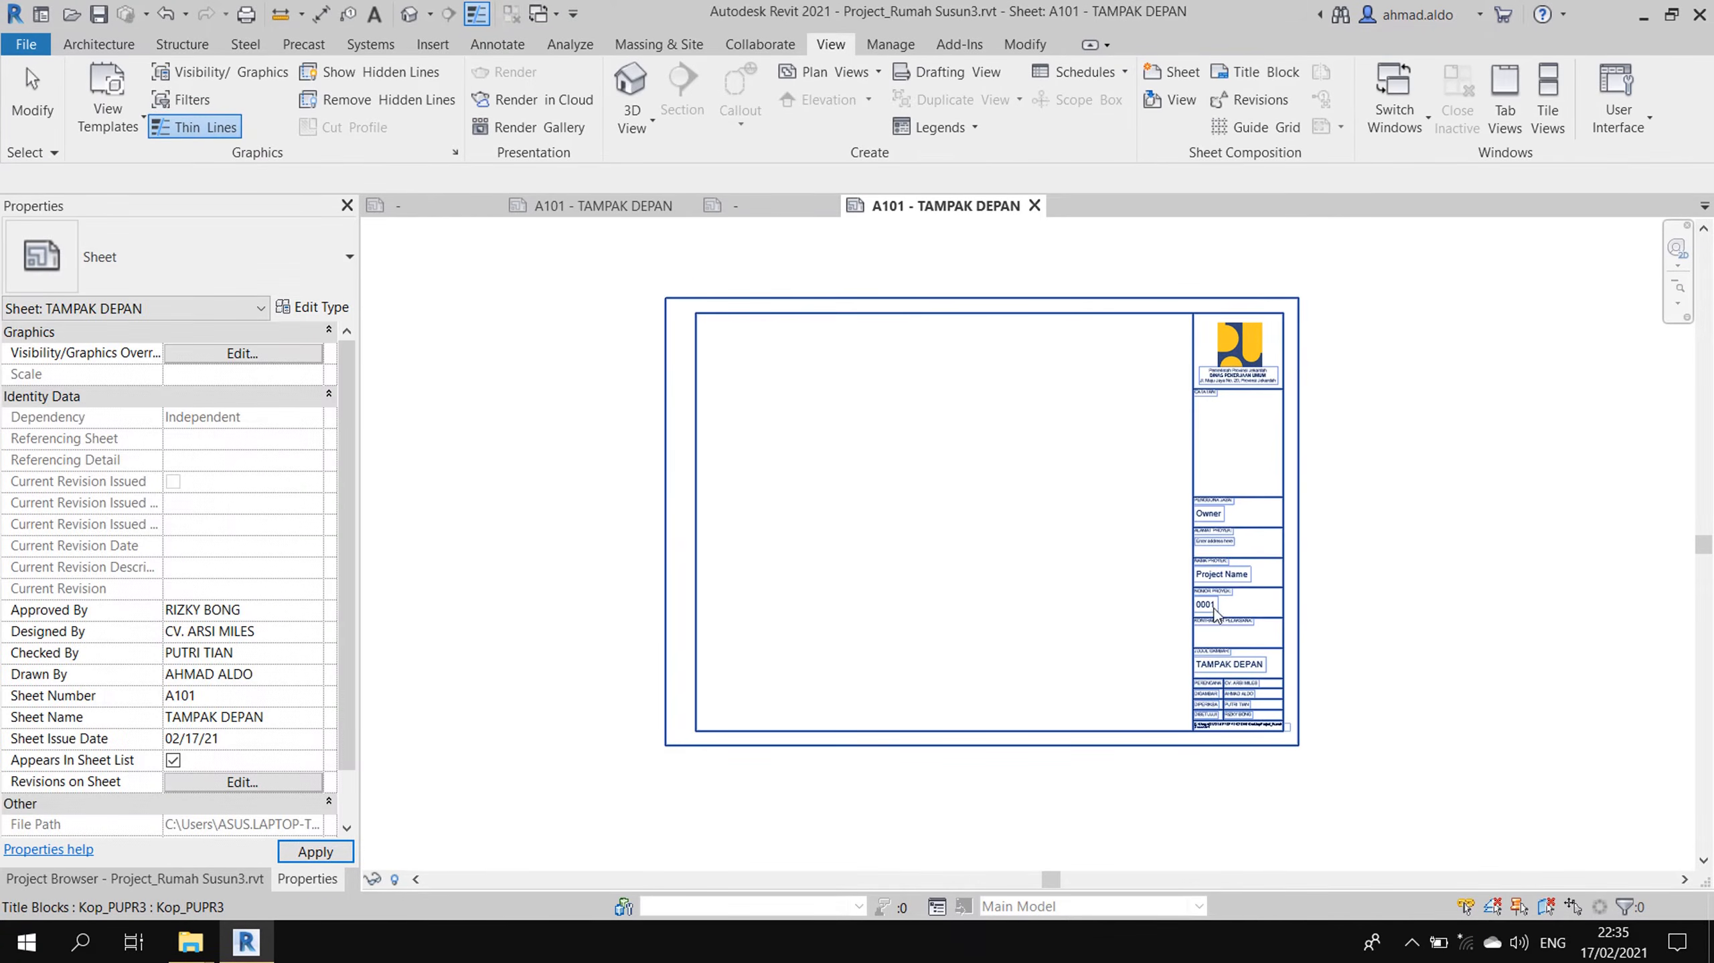
pyautogui.scroll(5, 1219, 650)
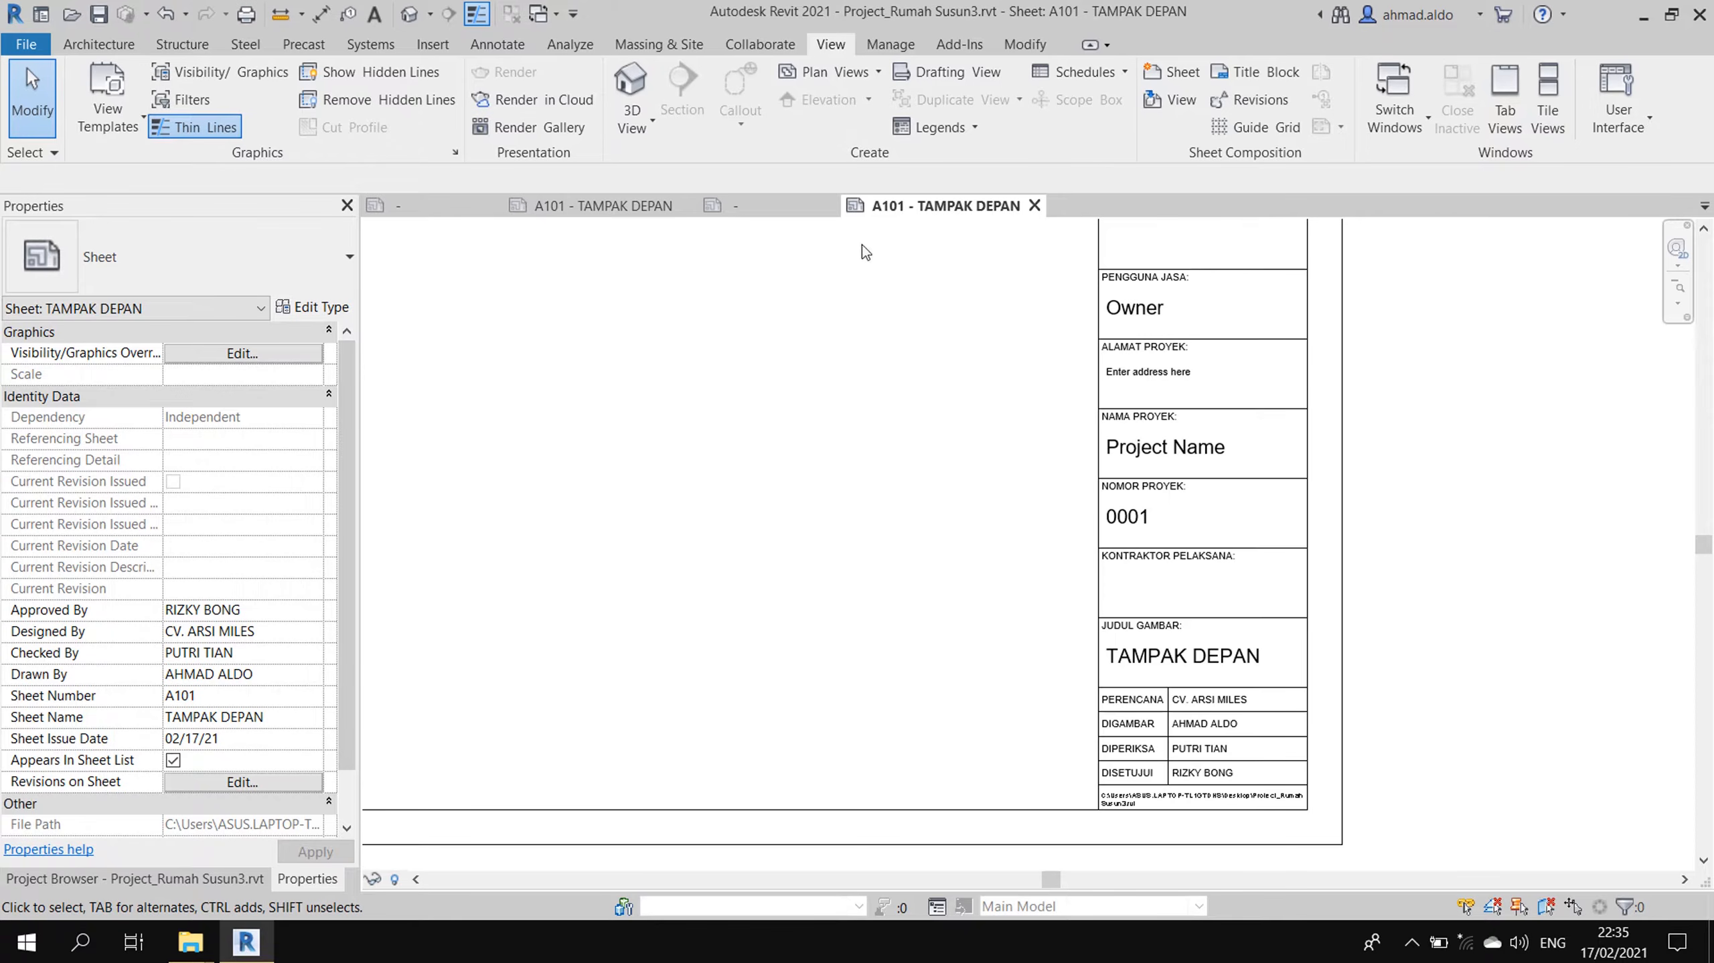
pyautogui.click(889, 44)
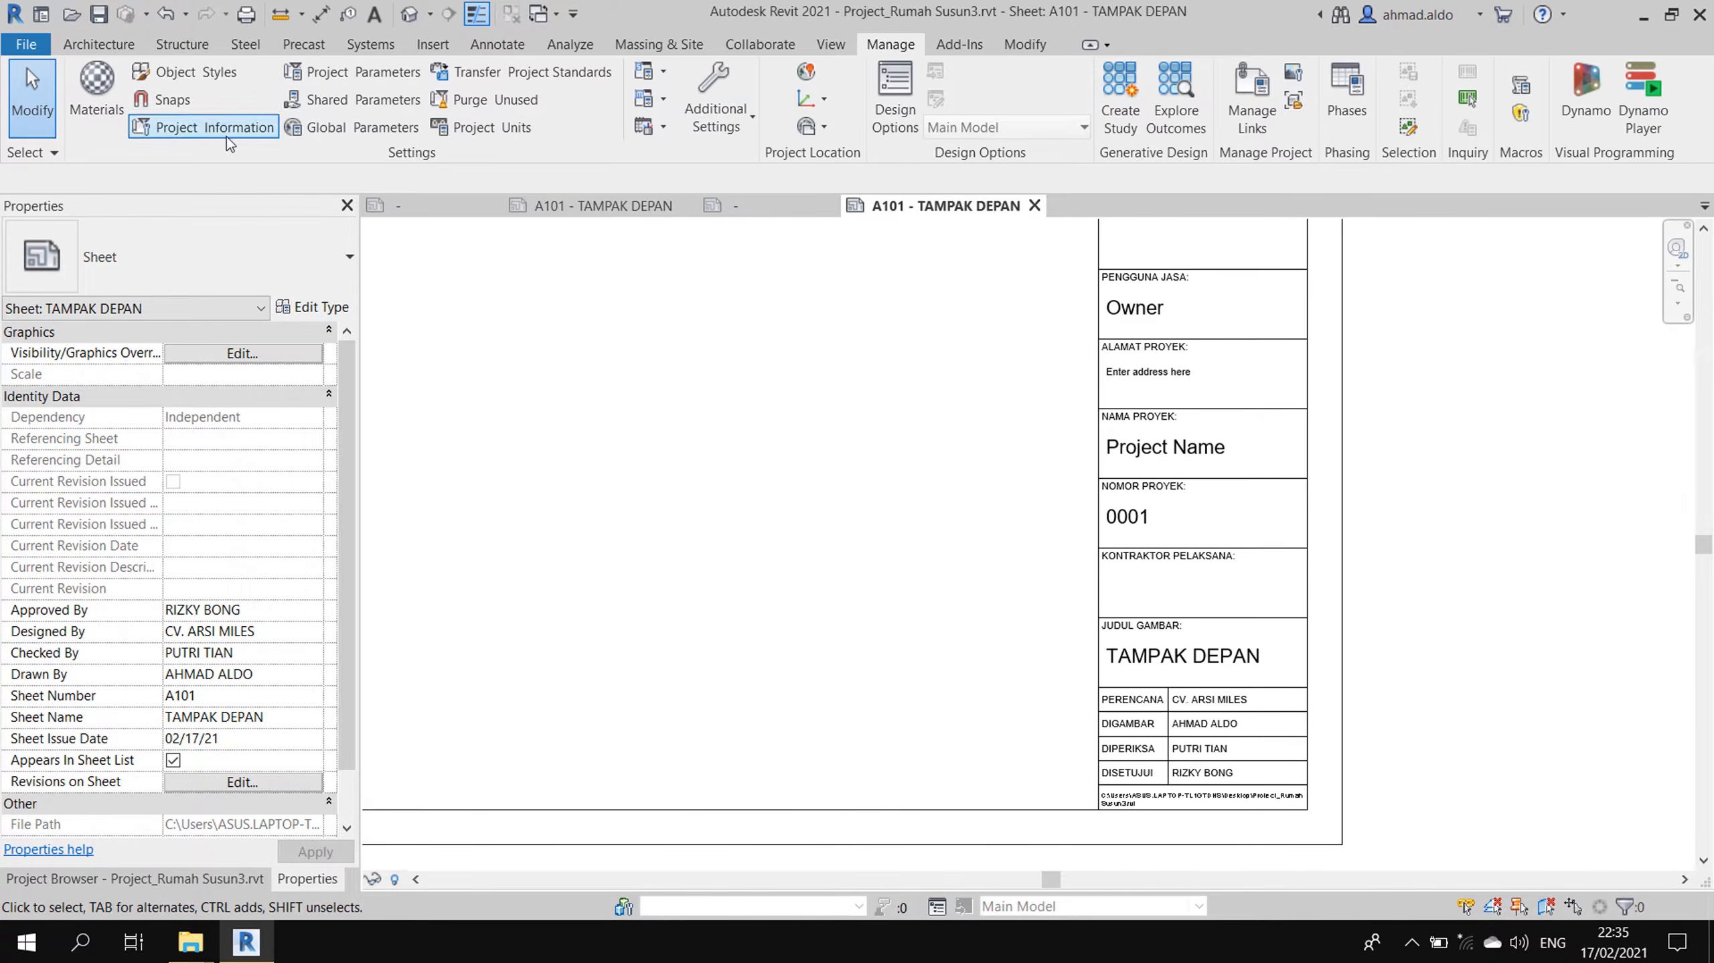
# - In Project Information, replace the Owner client name with DINAS PUPR
pyautogui.click(164, 135)
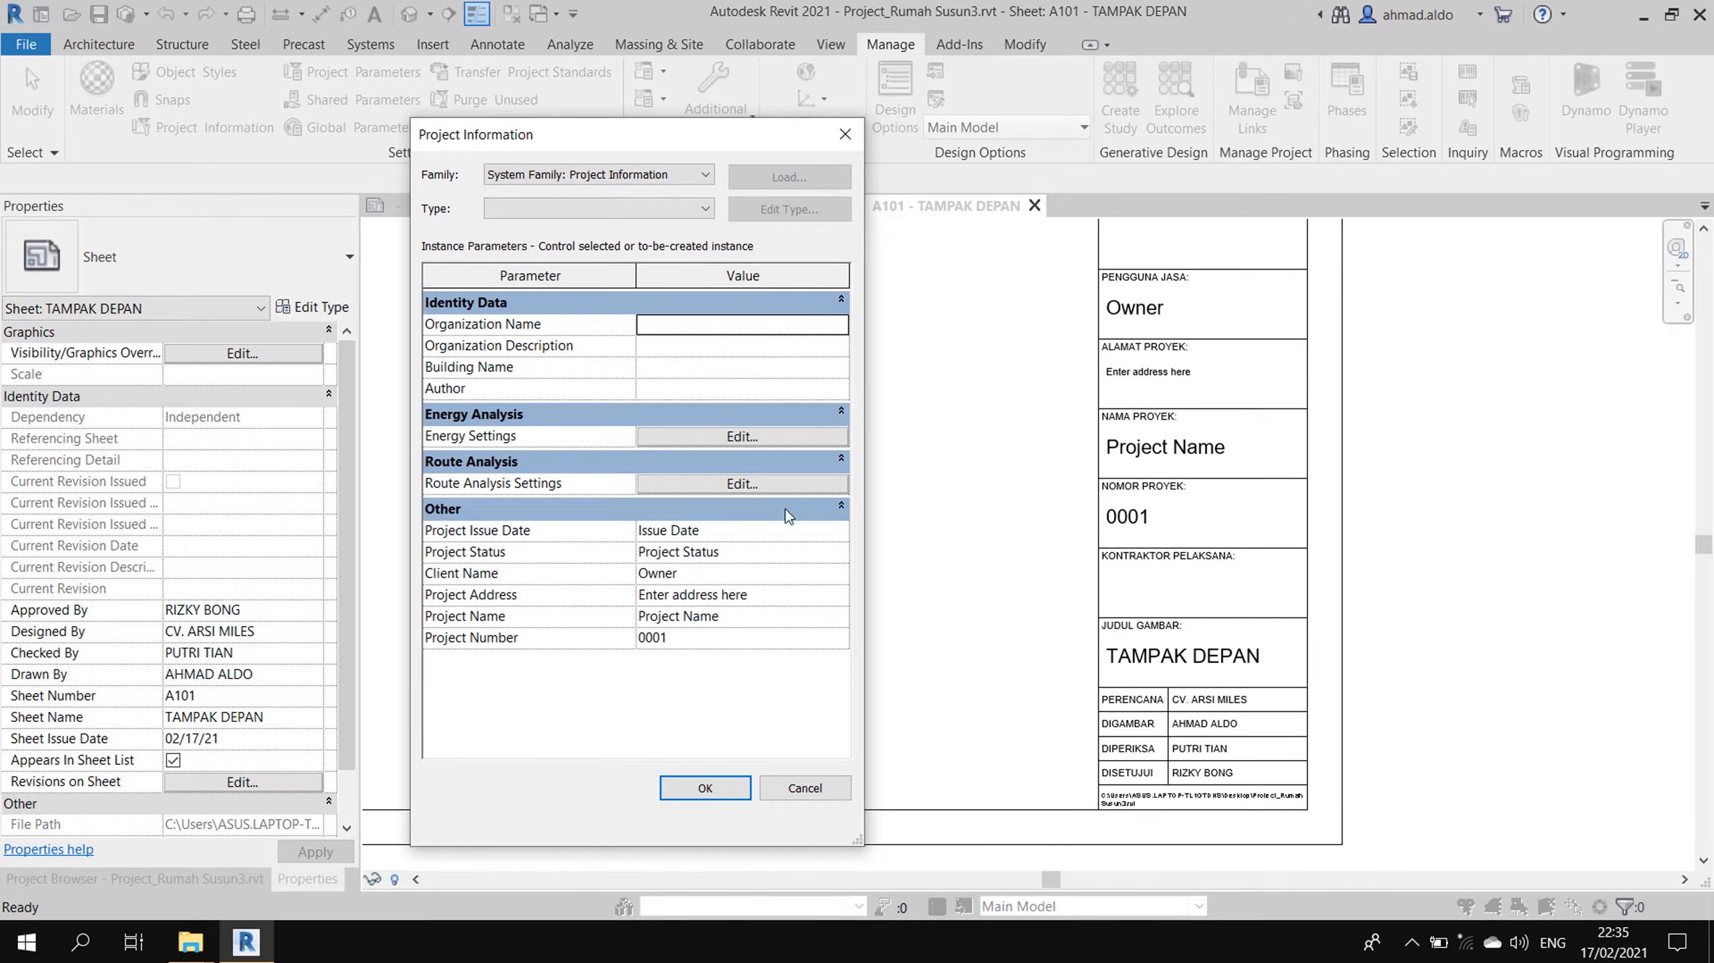
pyautogui.click(657, 574)
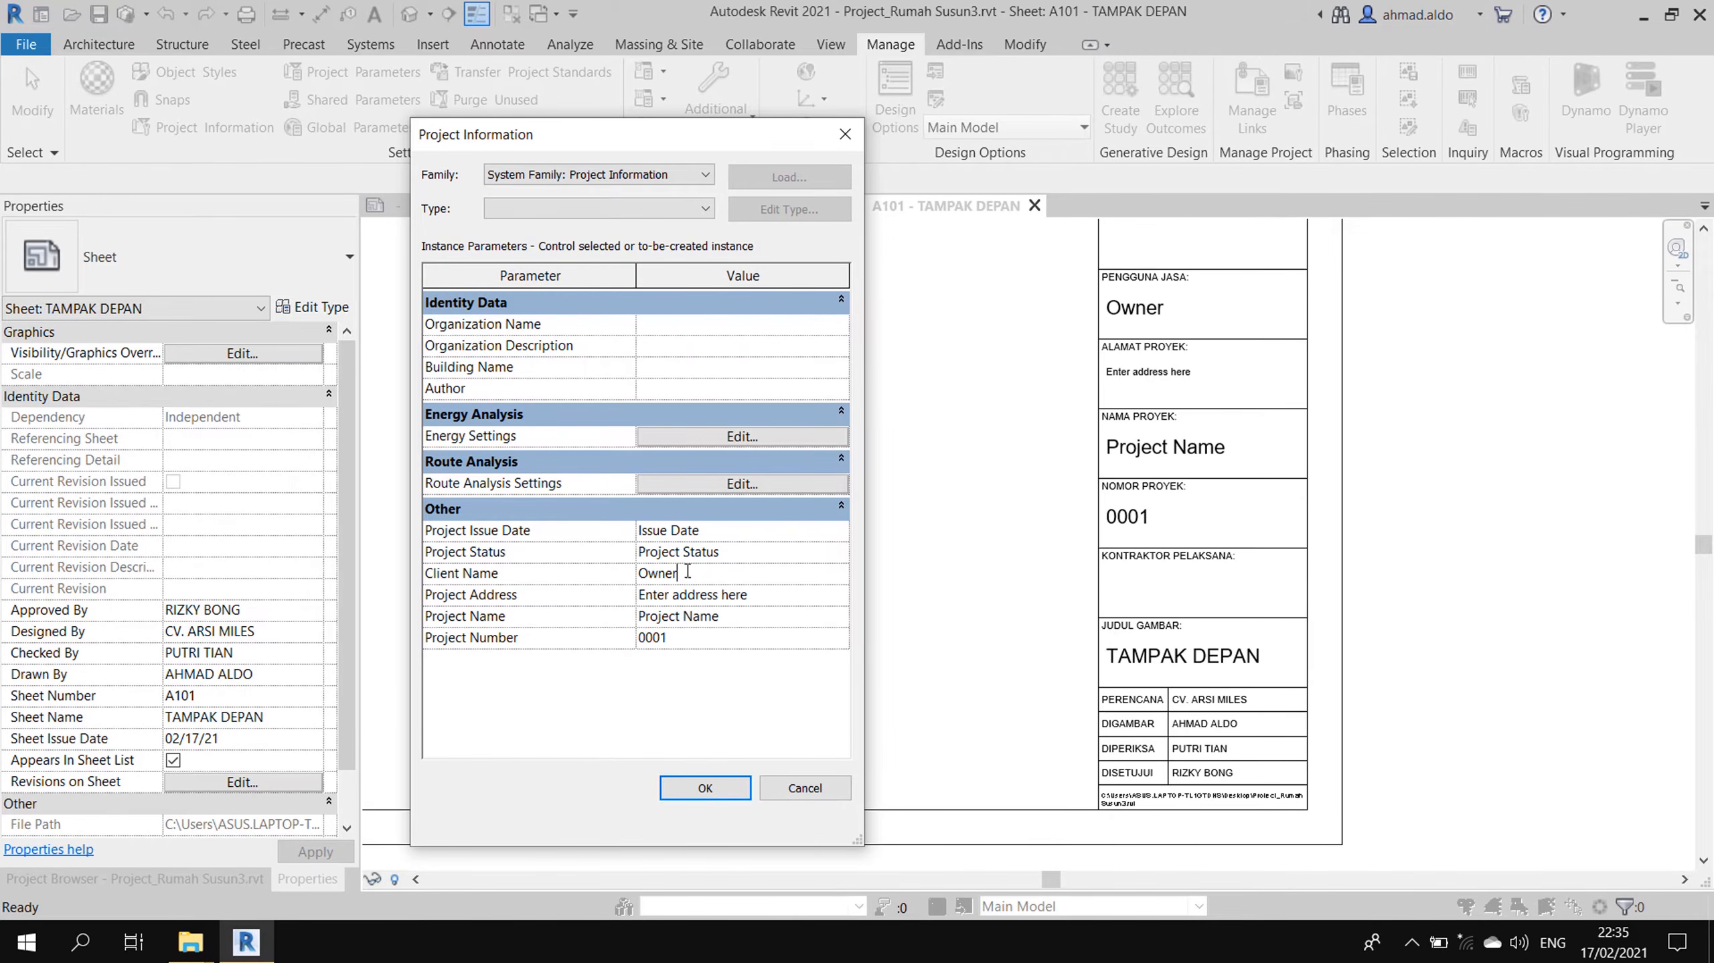
pyautogui.doubleClick(676, 572)
pyautogui.write('DINAS PUPR')
pyautogui.click(680, 784)
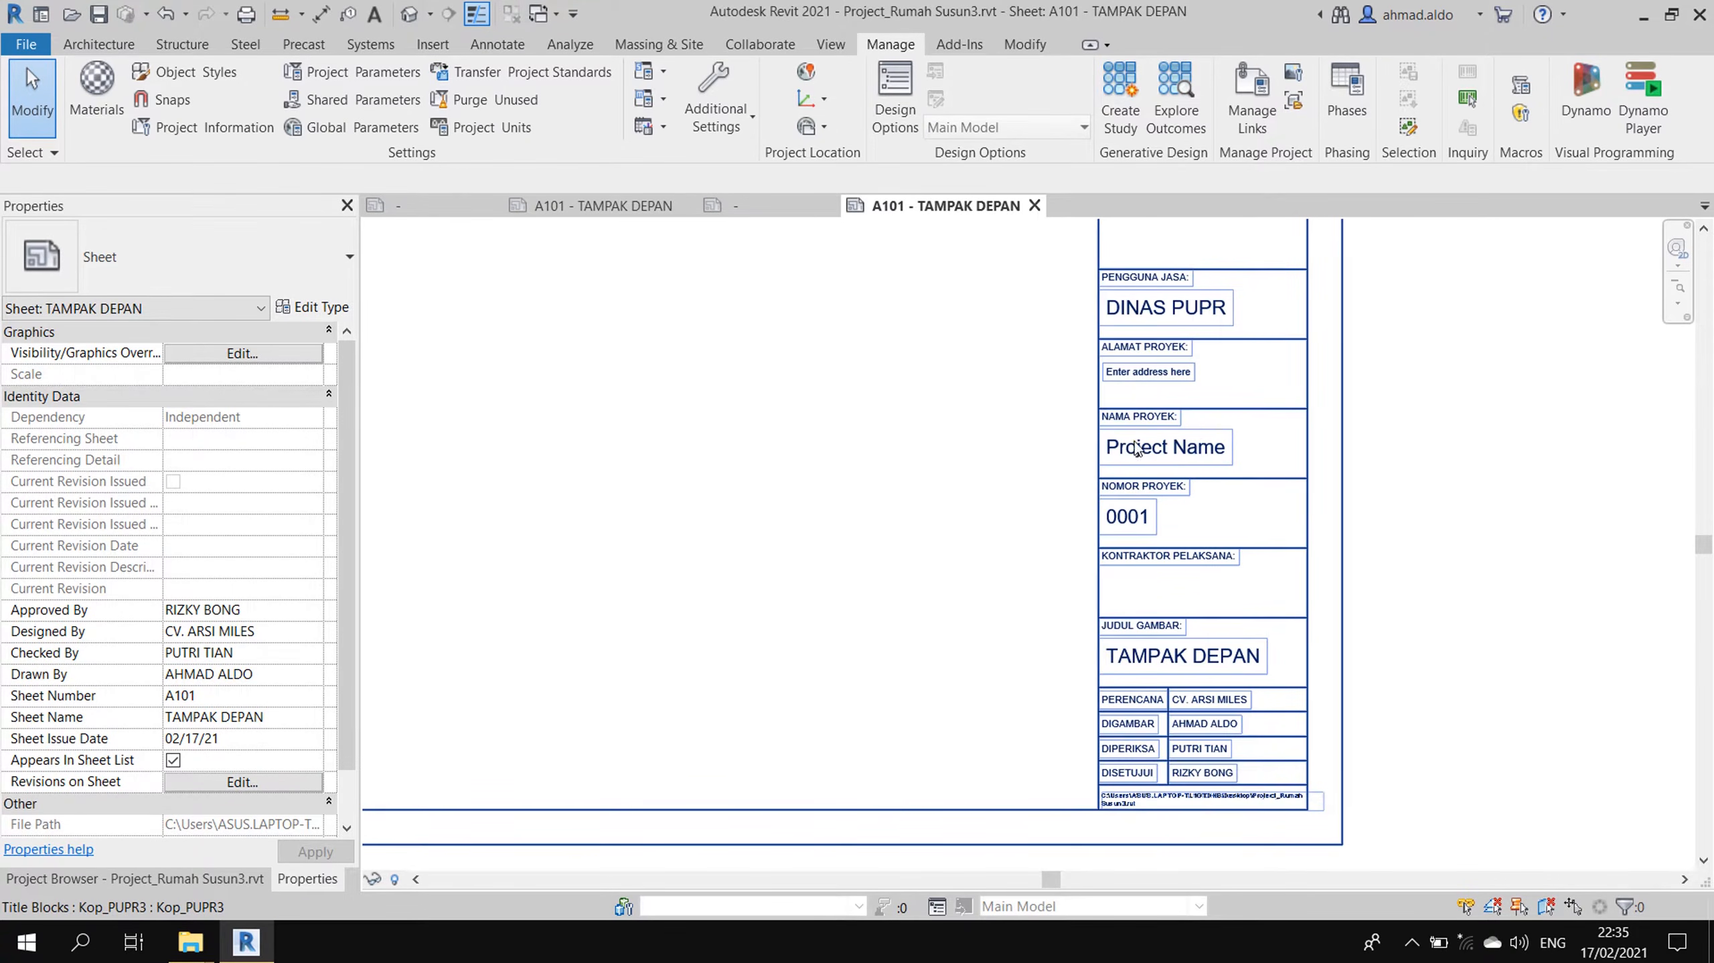
# - Switch to the Project_Rumah Susun2 A101 - TAMPAK DEPAN sheet
pyautogui.scroll(-1, 1216, 482)
pyautogui.scroll(1, 1148, 465)
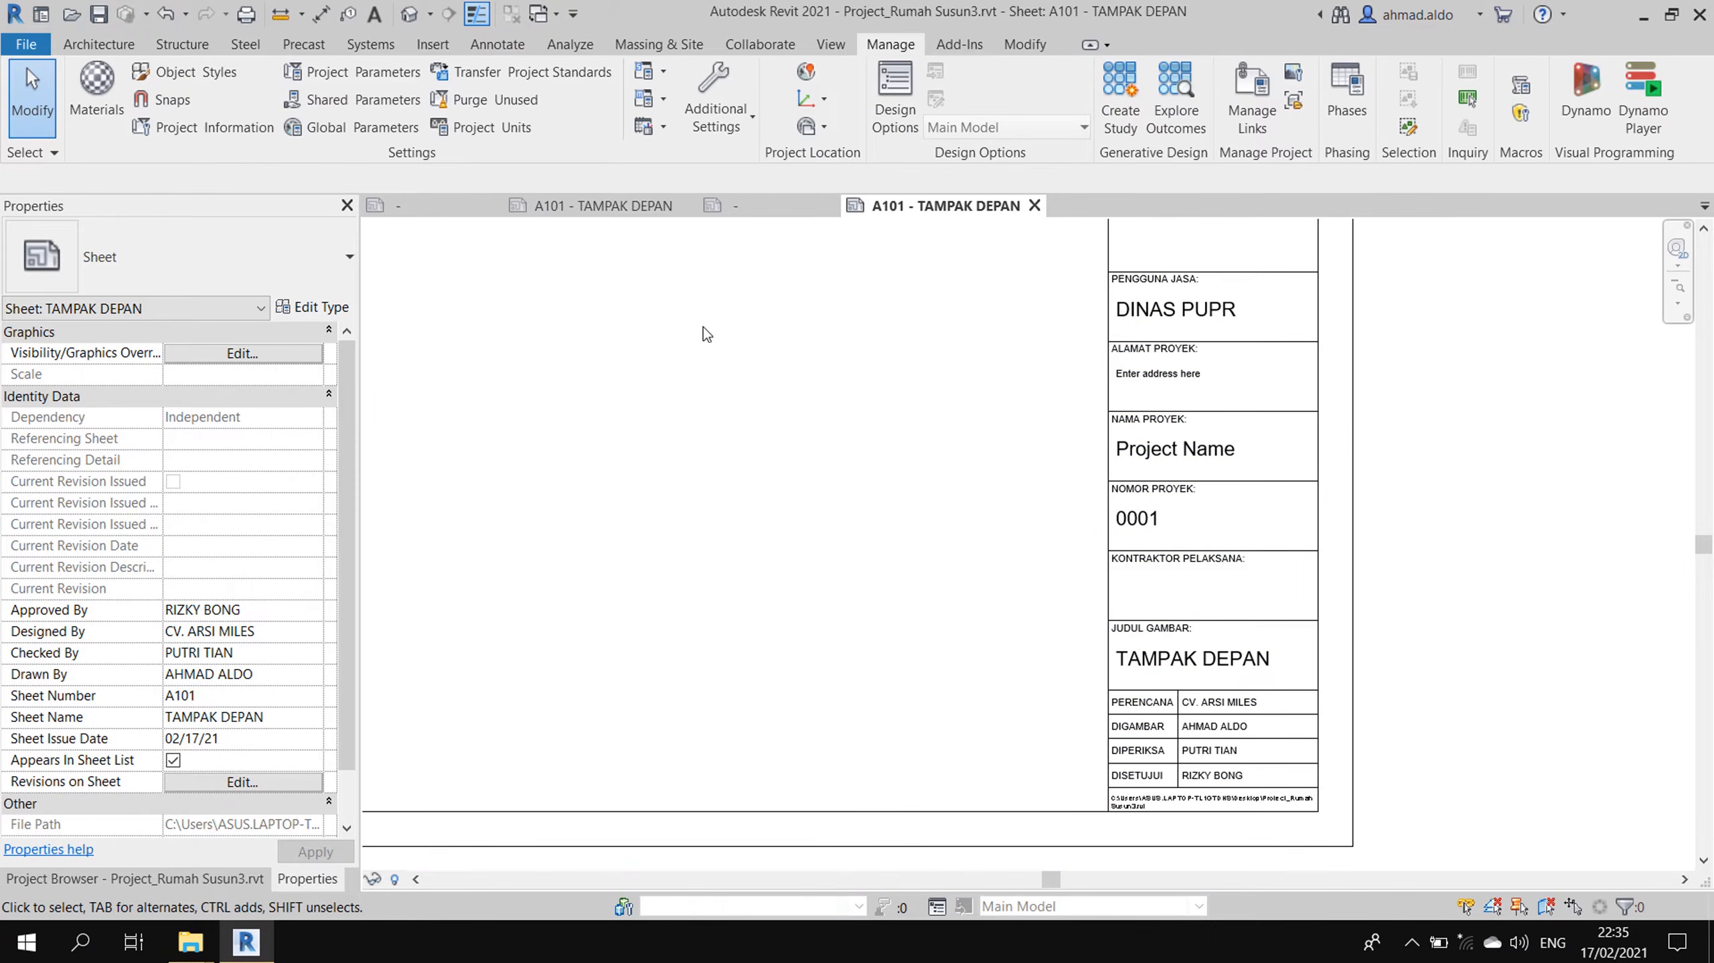
pyautogui.click(575, 207)
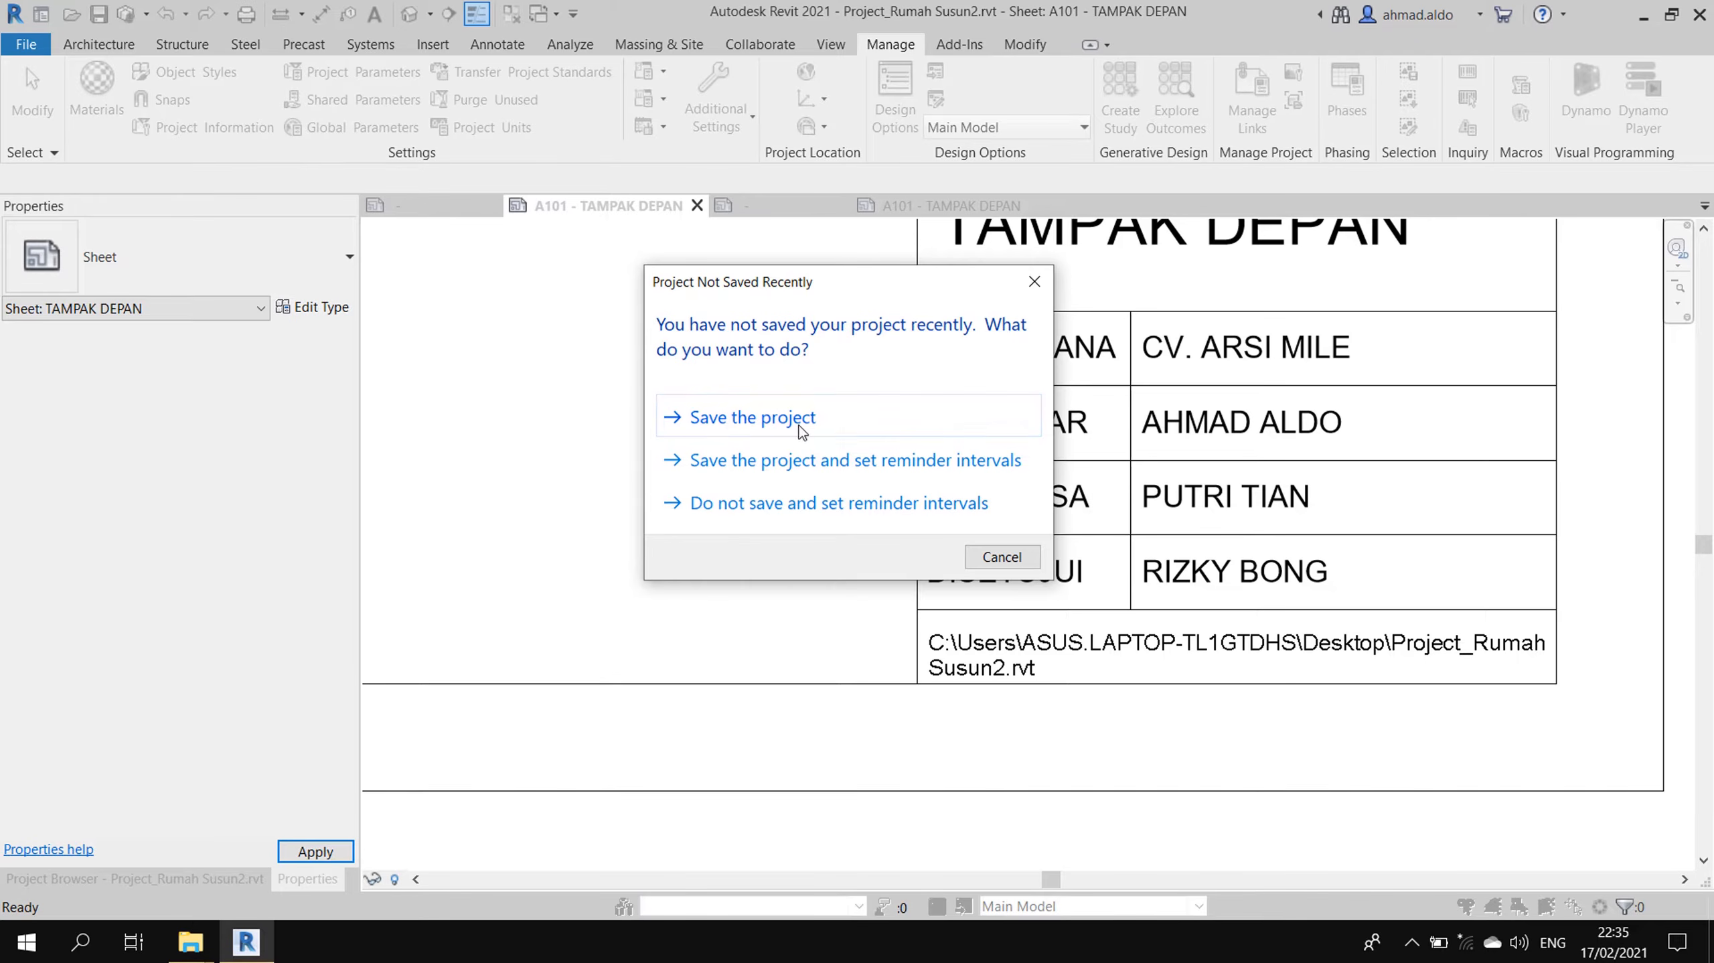
# - Skip saving, then copy the Project Address text from Rumah Susun2's Project Information
pyautogui.click(1003, 558)
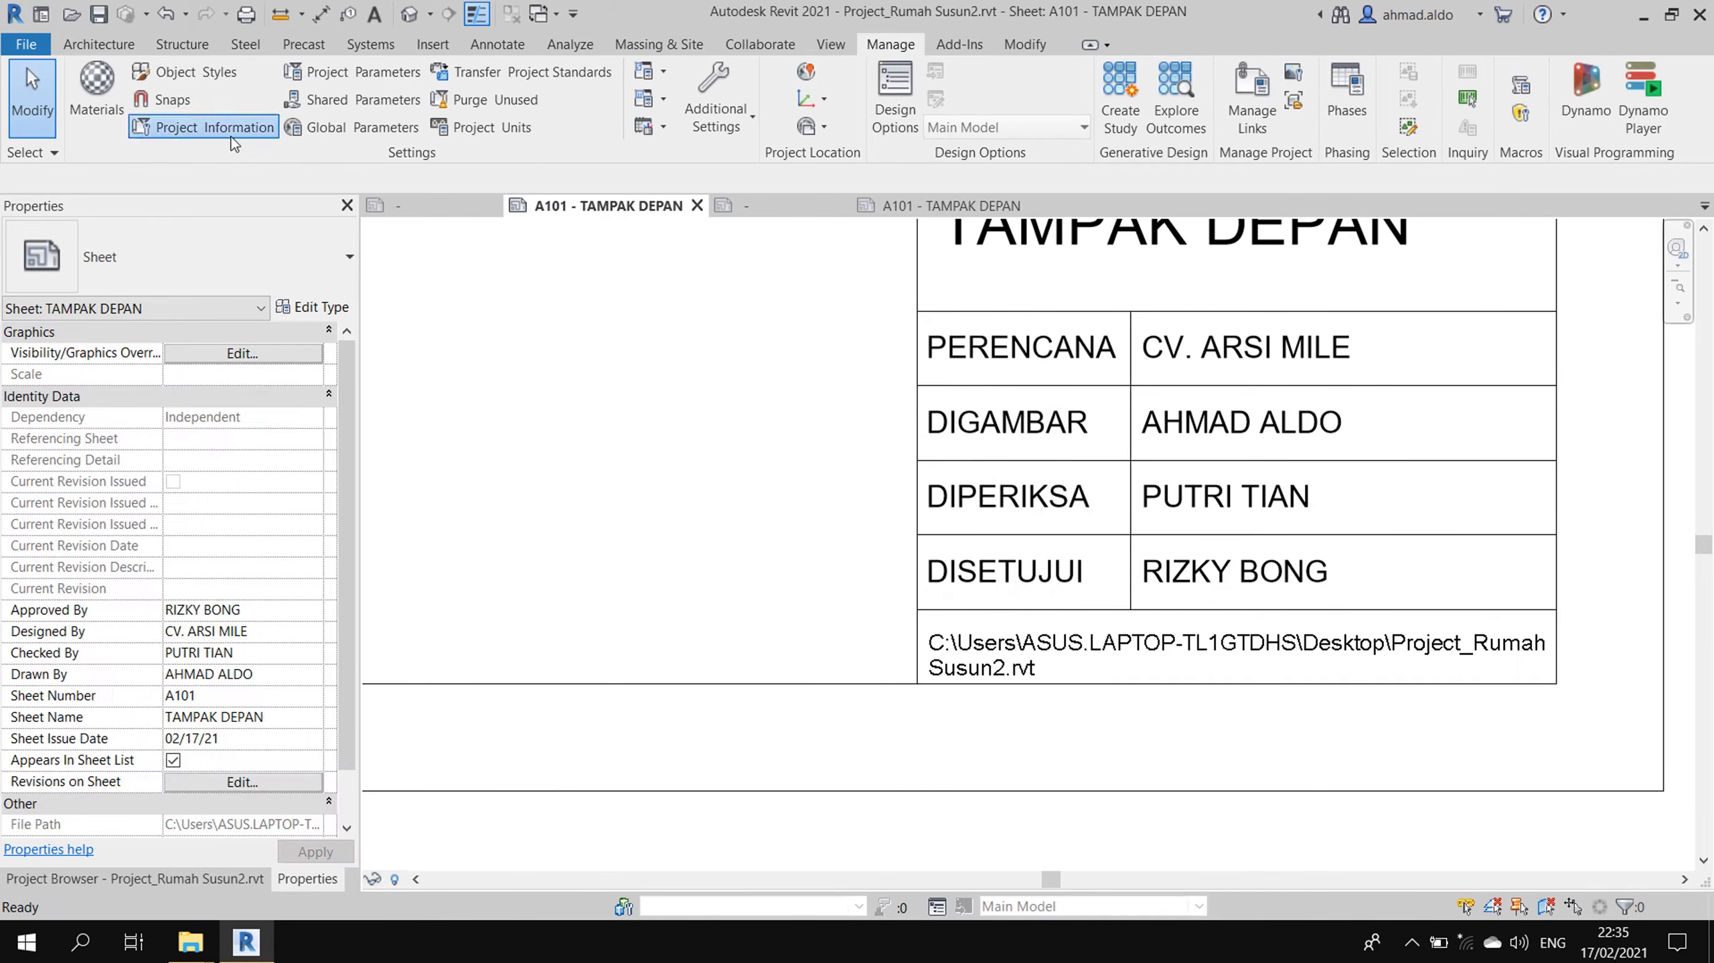
pyautogui.click(202, 126)
pyautogui.click(779, 599)
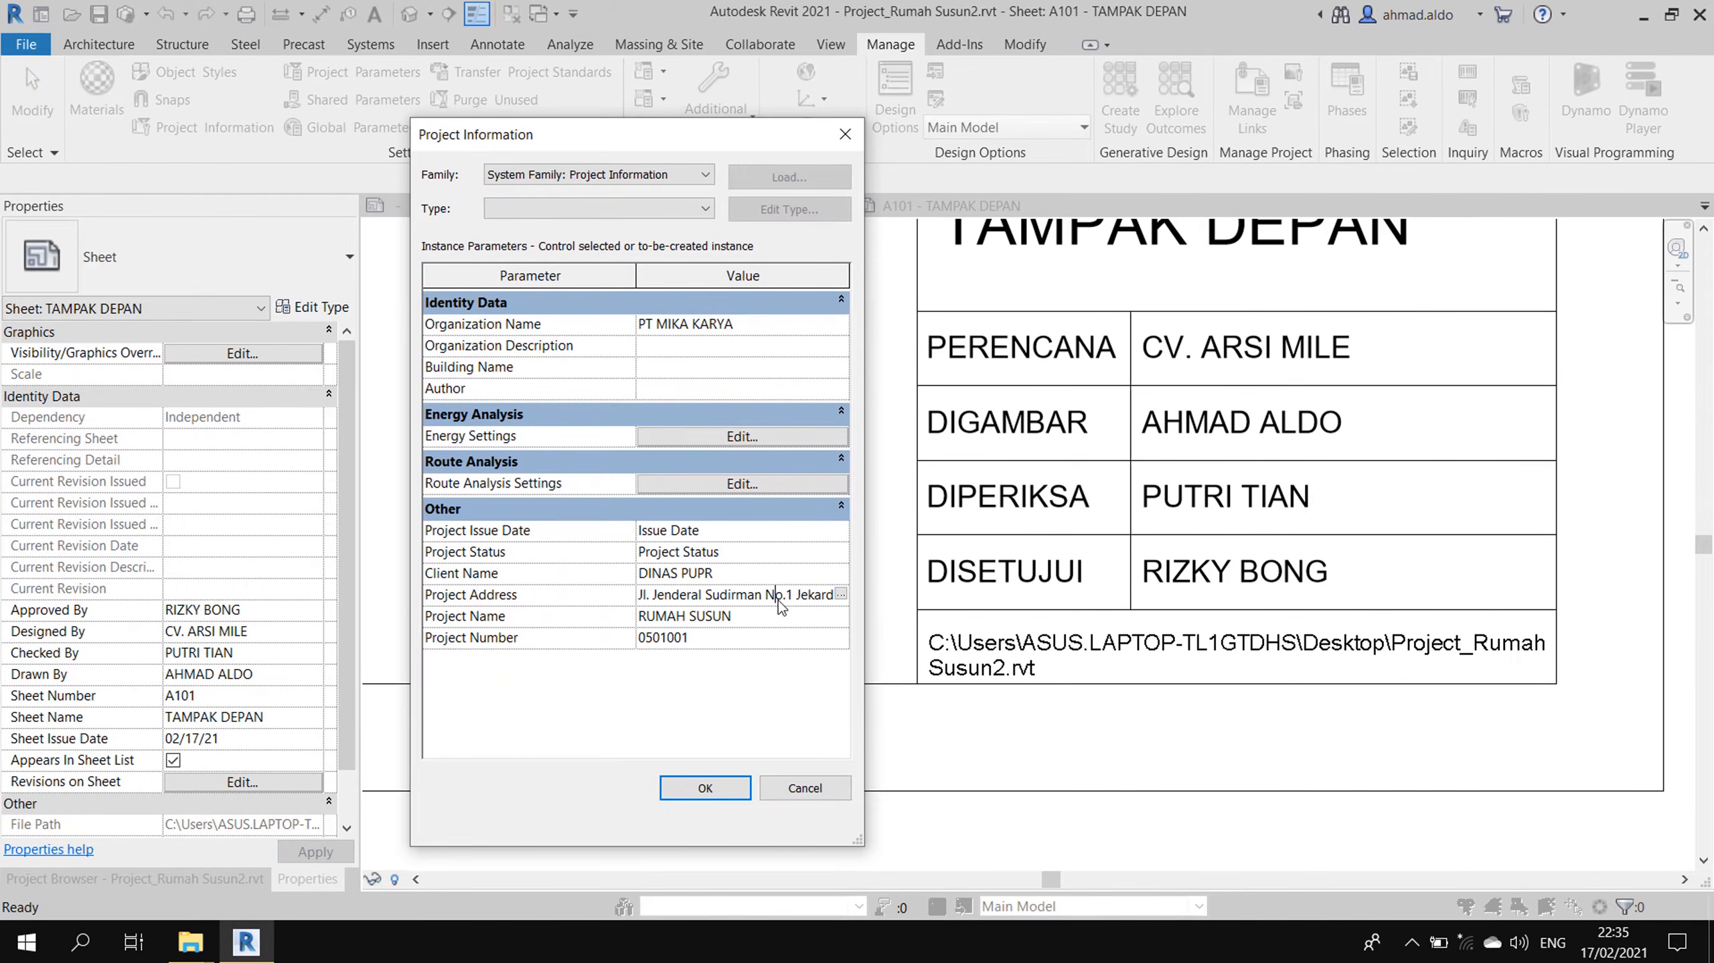
pyautogui.click(841, 594)
pyautogui.hotkey('ctrl', 'c')
pyautogui.click(369, 374)
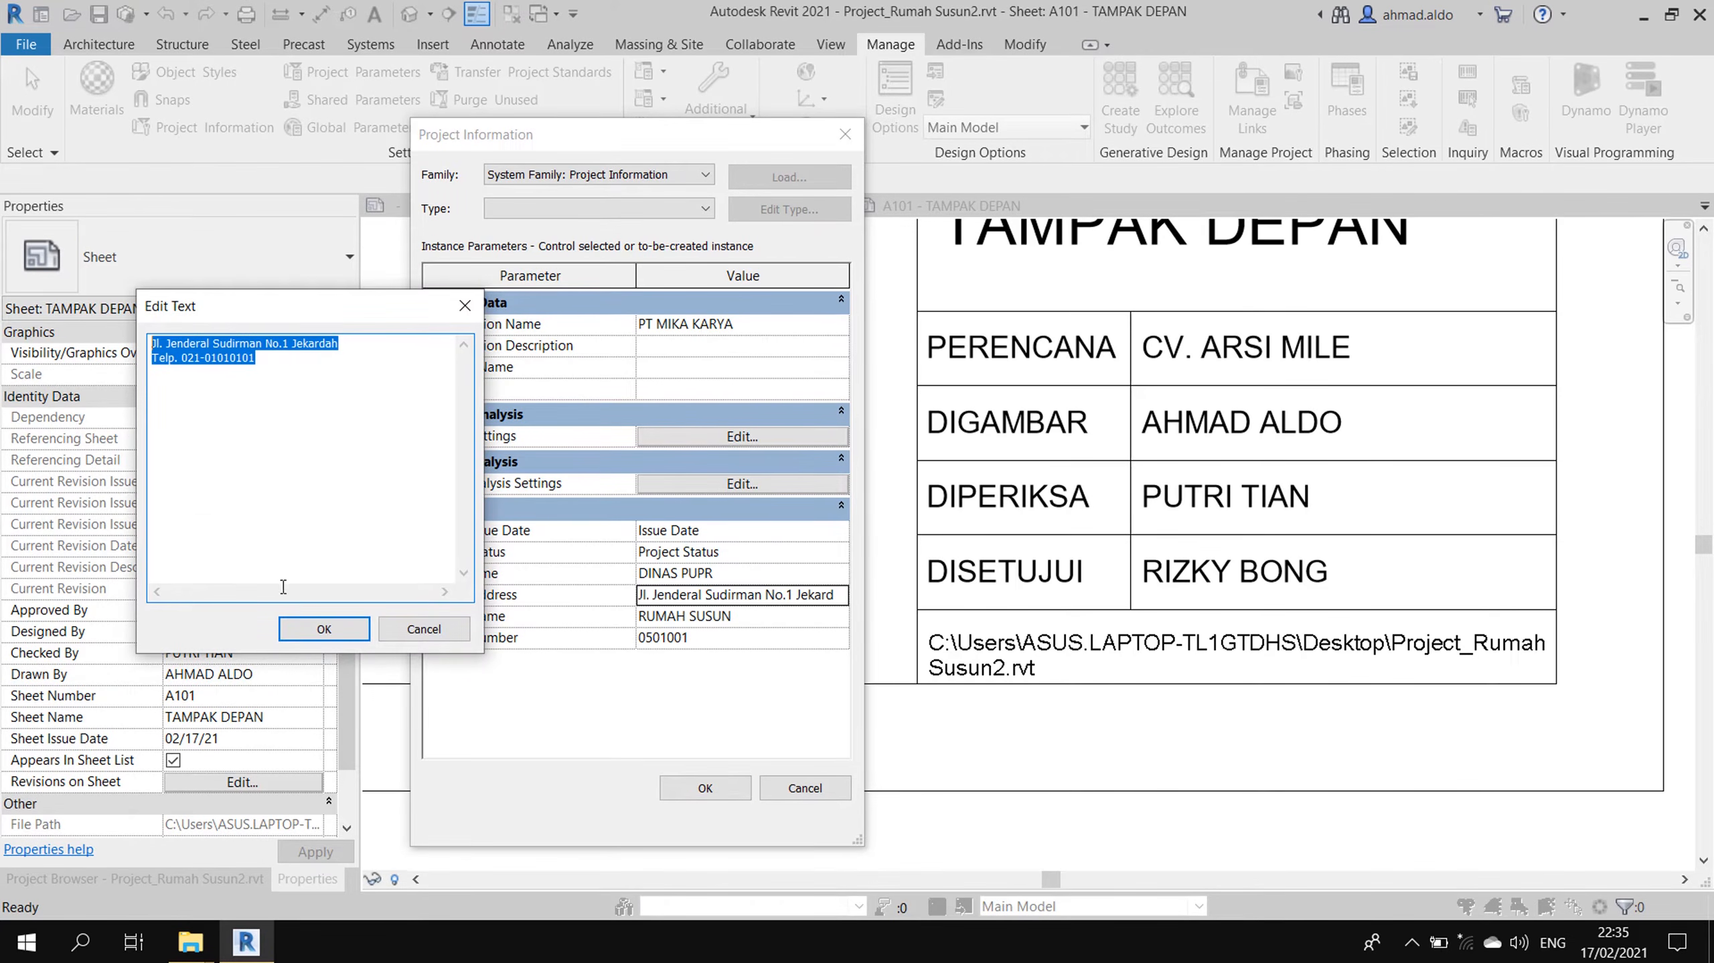
pyautogui.click(323, 625)
pyautogui.click(745, 793)
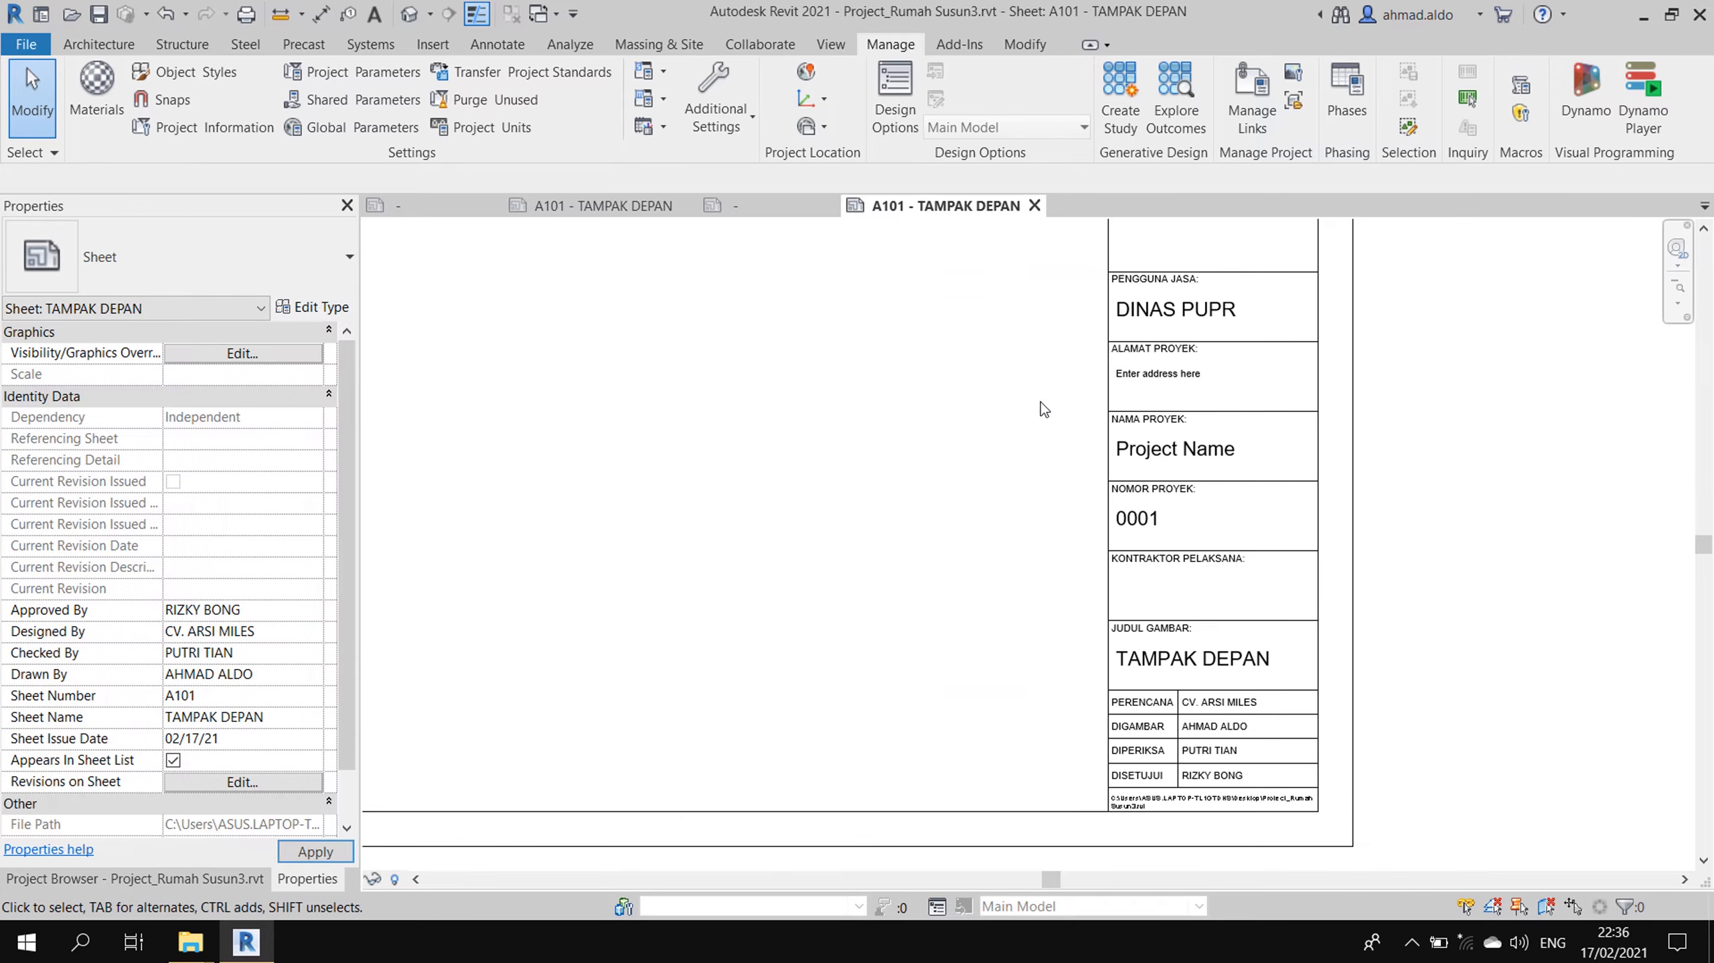
# - Paste the copied address and phone number into Rumah Susun3's Project Address field
pyautogui.click(200, 134)
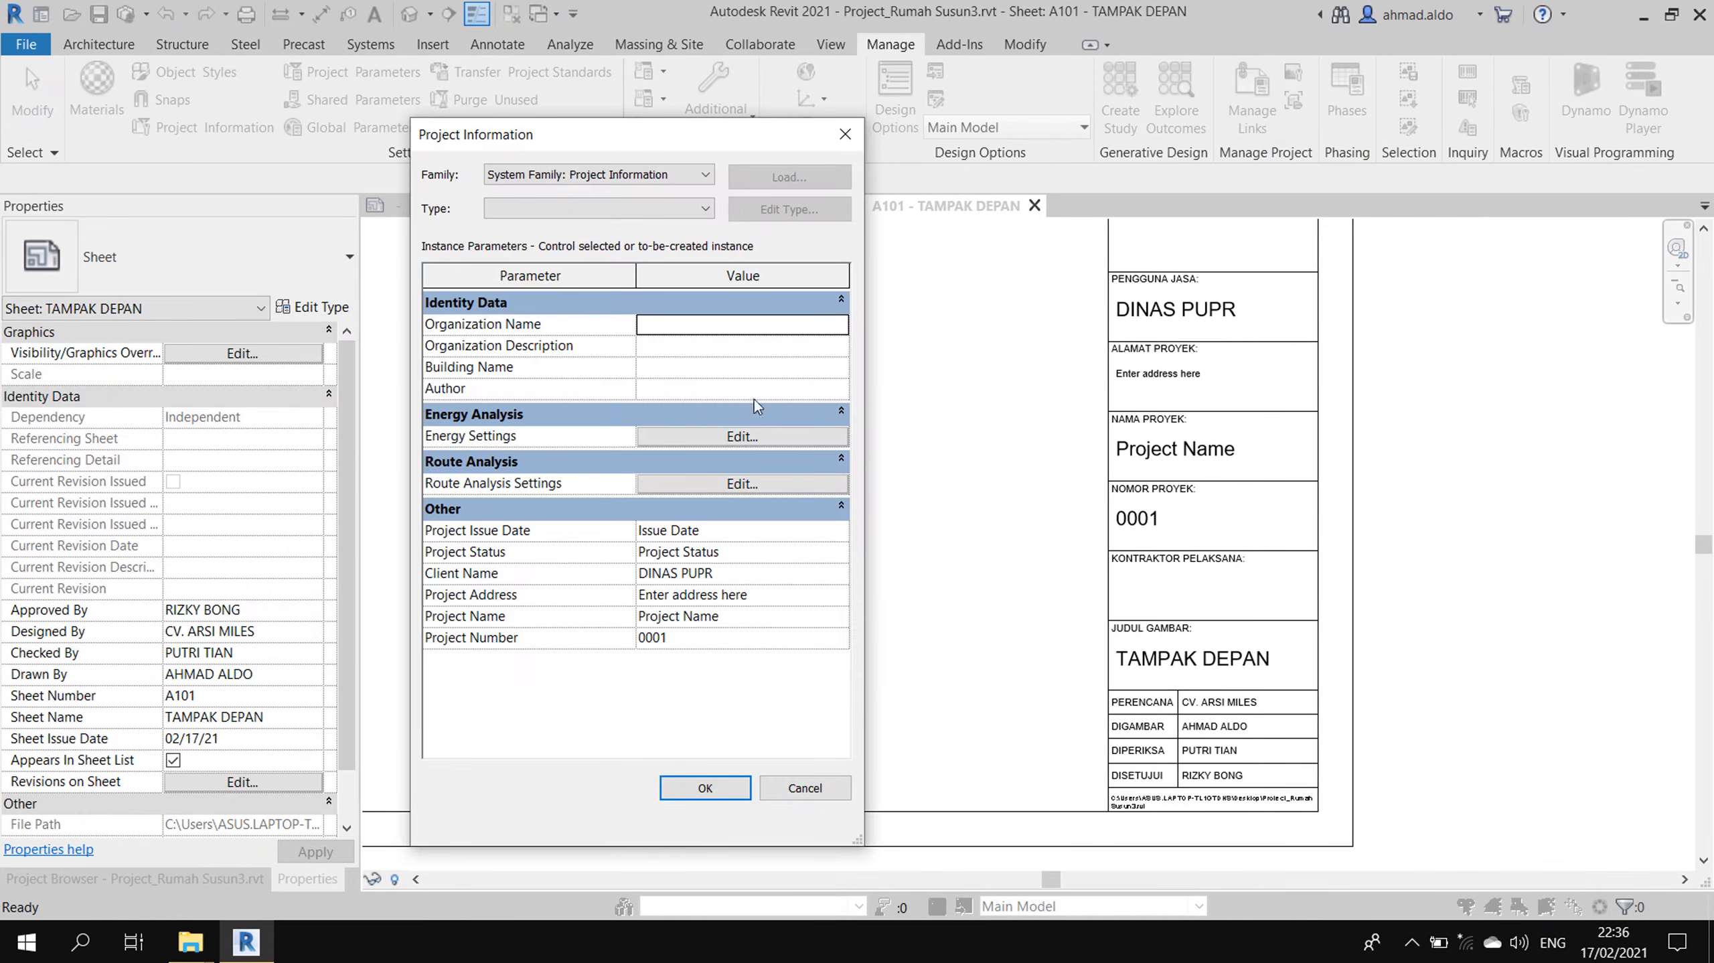
pyautogui.click(791, 599)
pyautogui.click(841, 594)
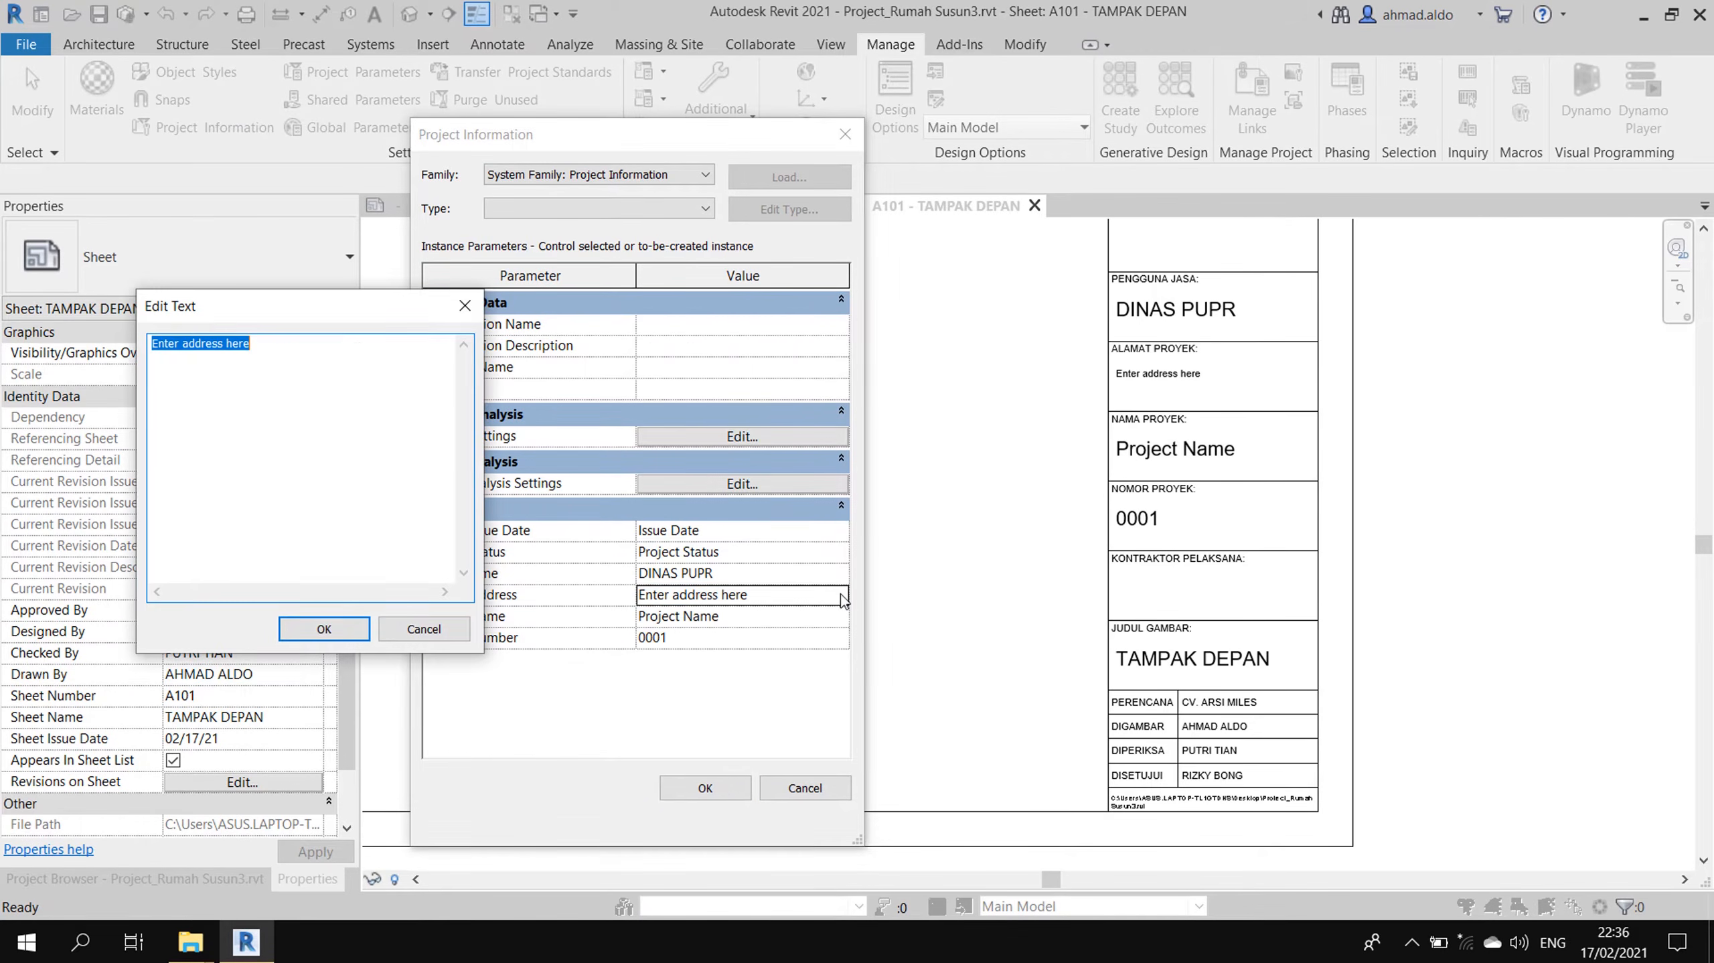
pyautogui.hotkey('ctrl', 'v')
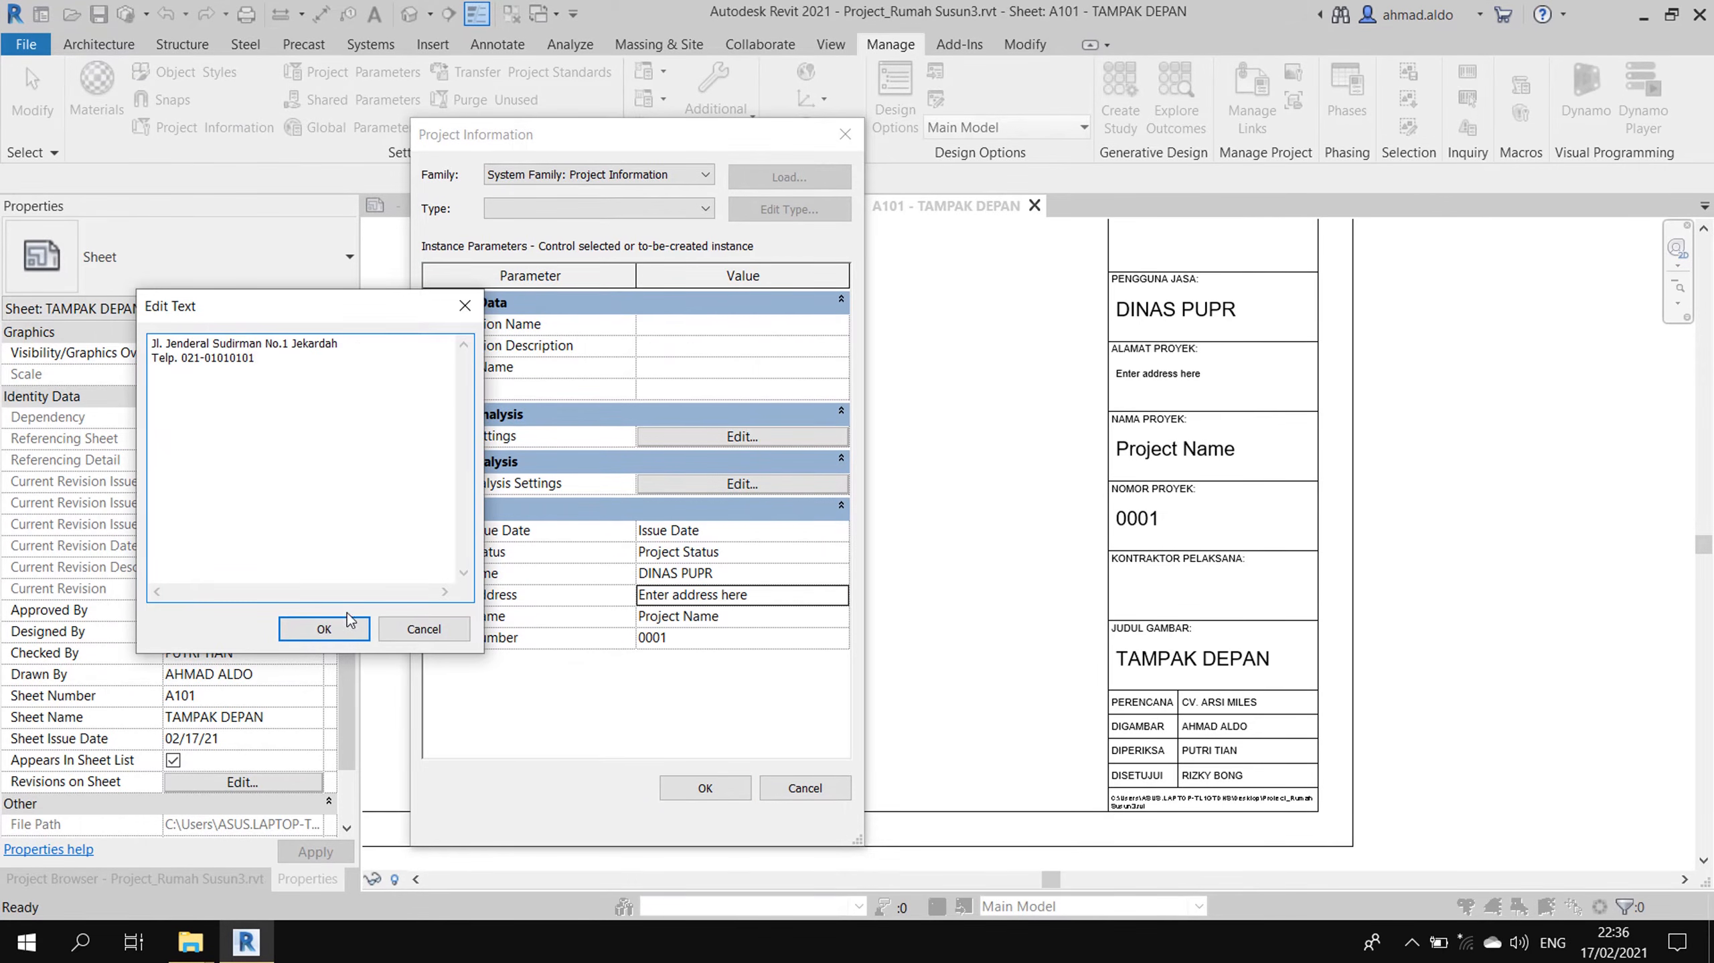
pyautogui.click(324, 628)
pyautogui.click(694, 616)
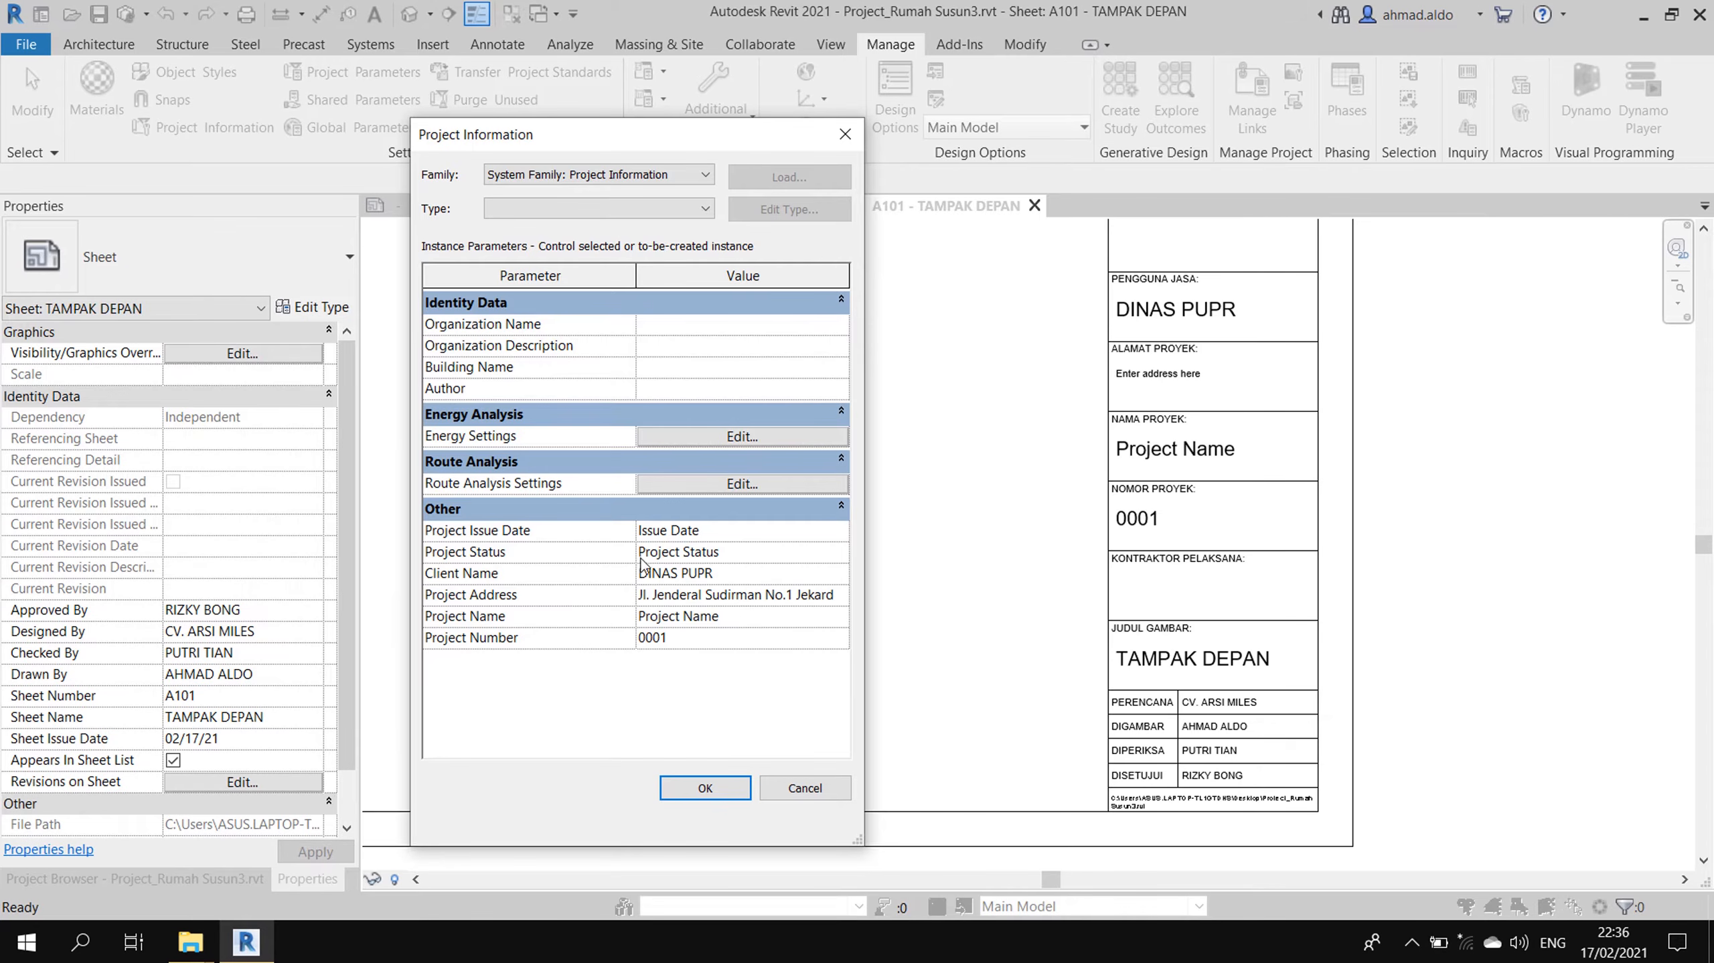
pyautogui.click(744, 580)
pyautogui.click(757, 596)
pyautogui.click(843, 597)
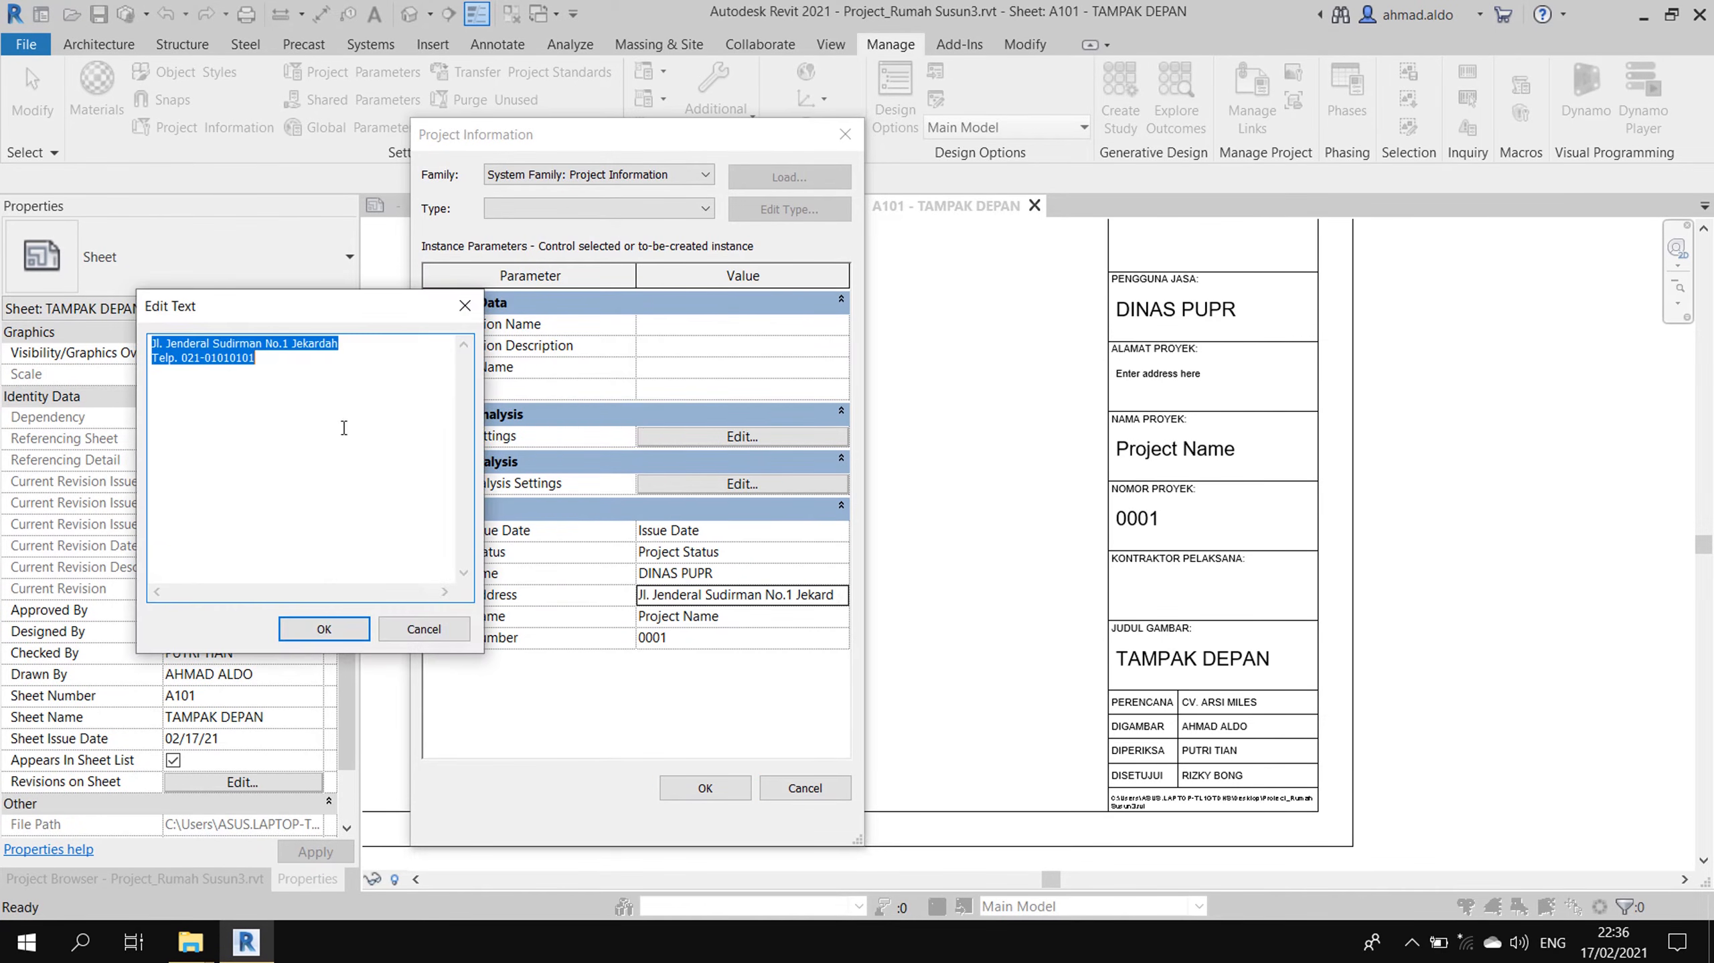
pyautogui.click(359, 633)
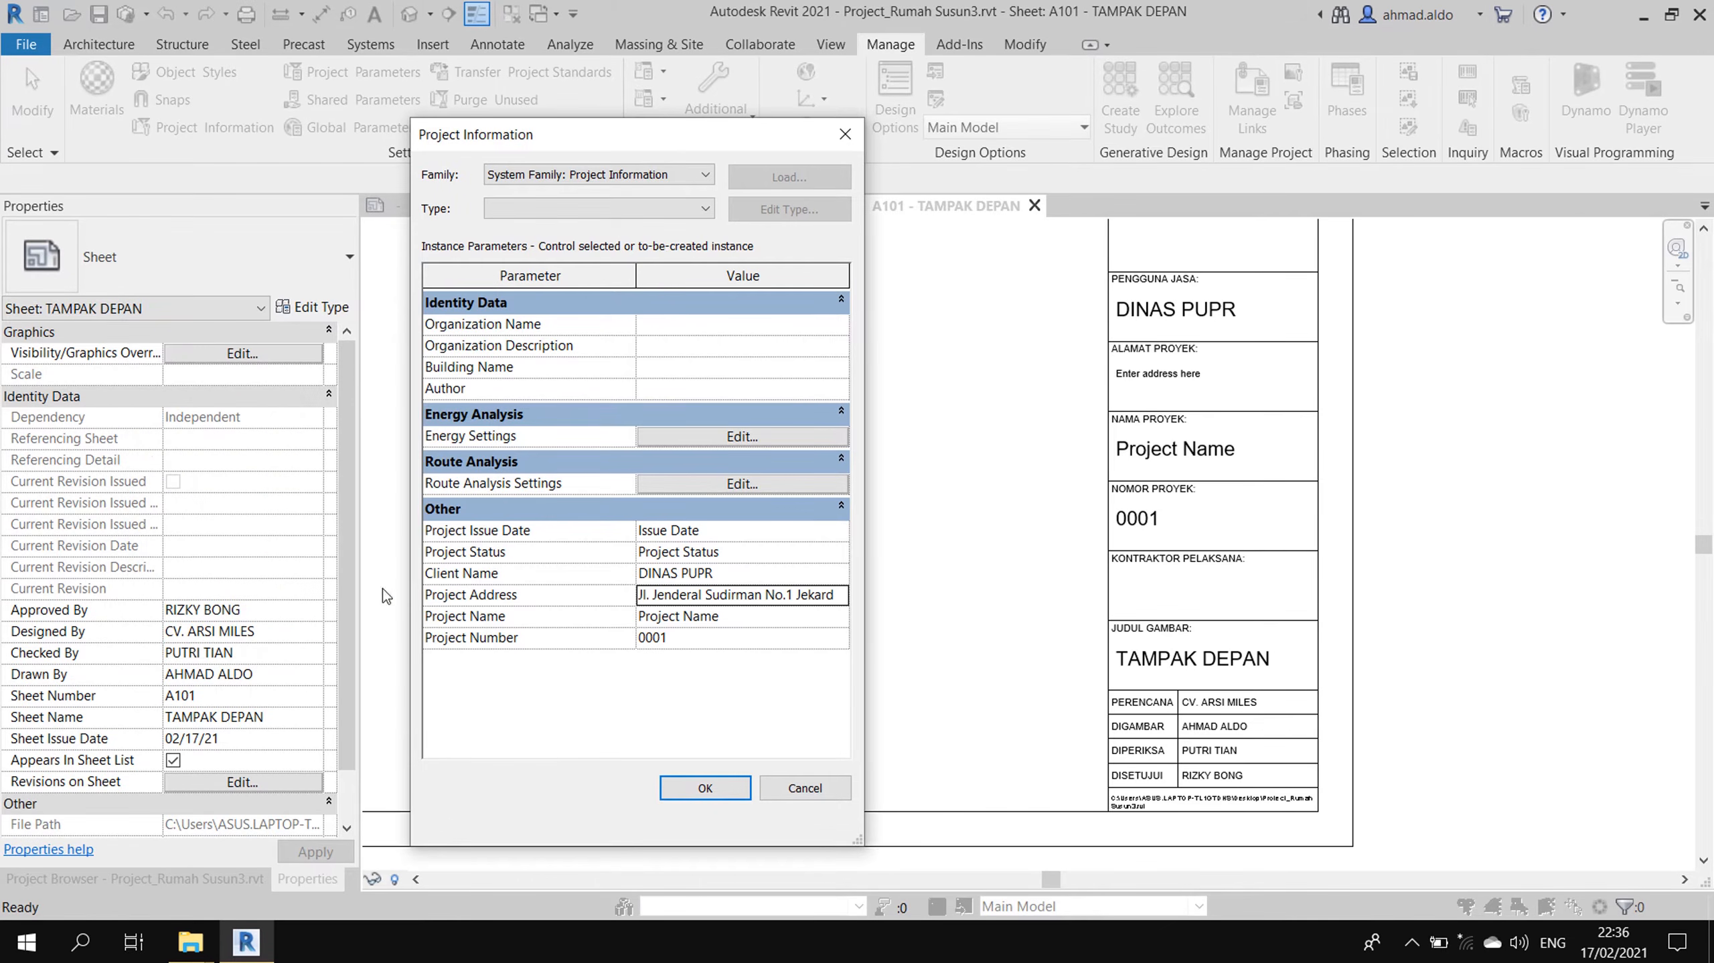
pyautogui.click(724, 795)
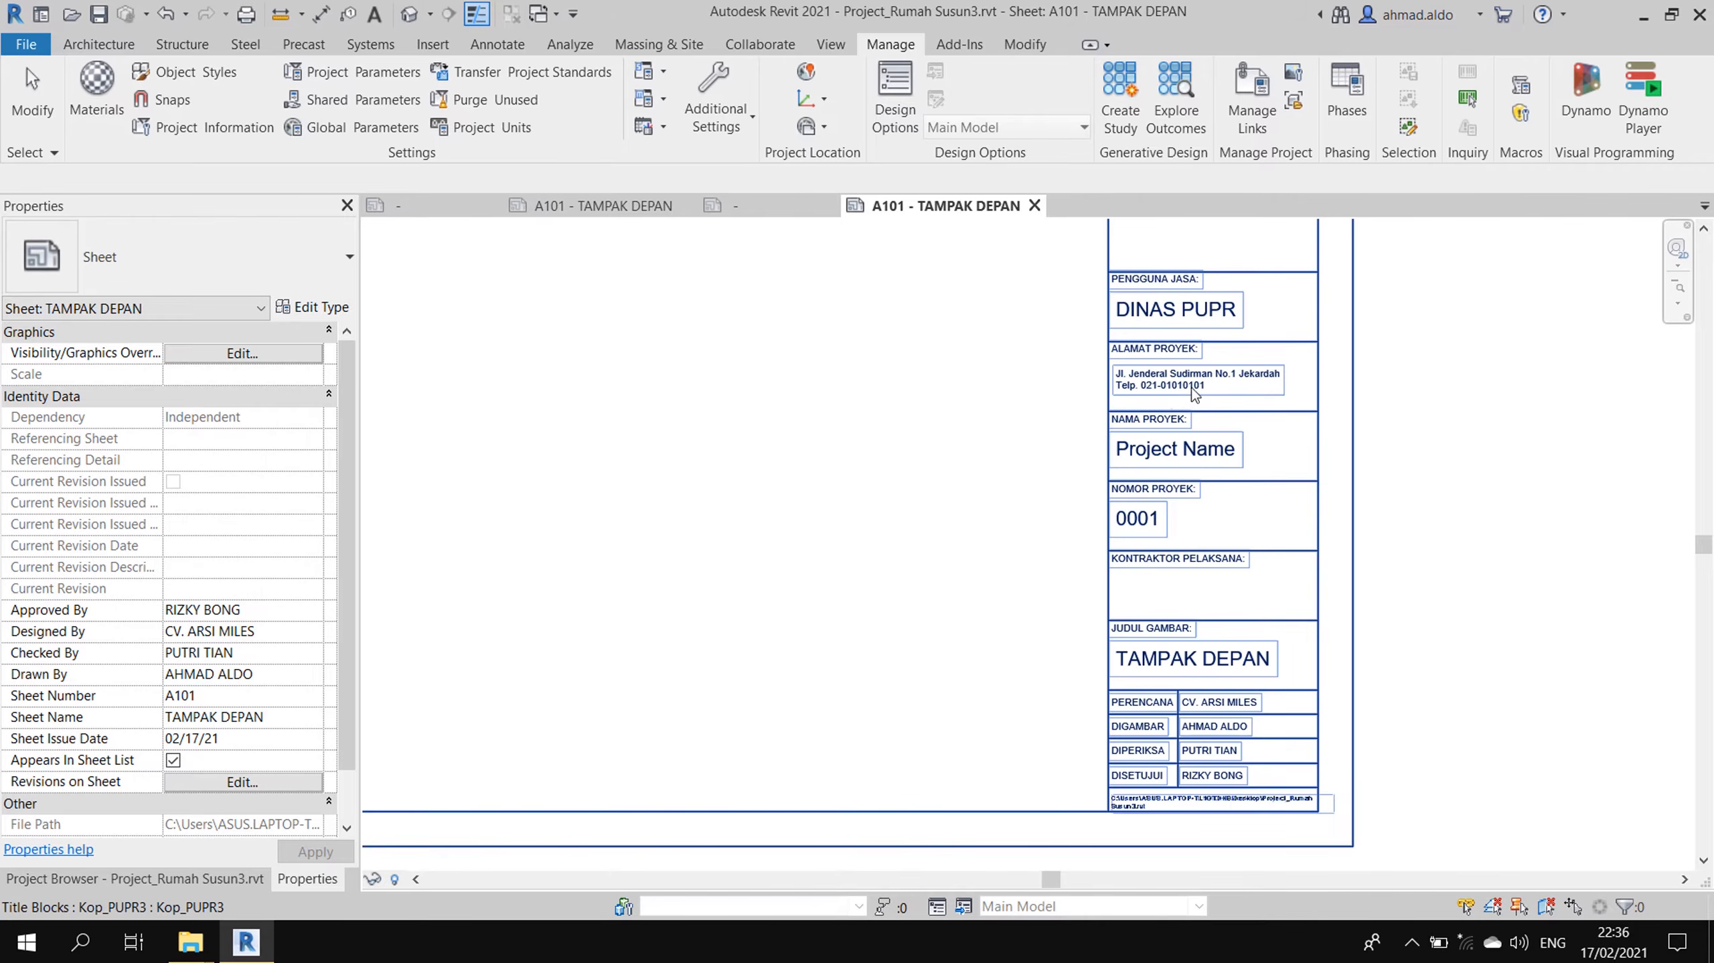
# - Set Project Name to RUMAH SUSUN and Project Number to 0010305
pyautogui.click(239, 132)
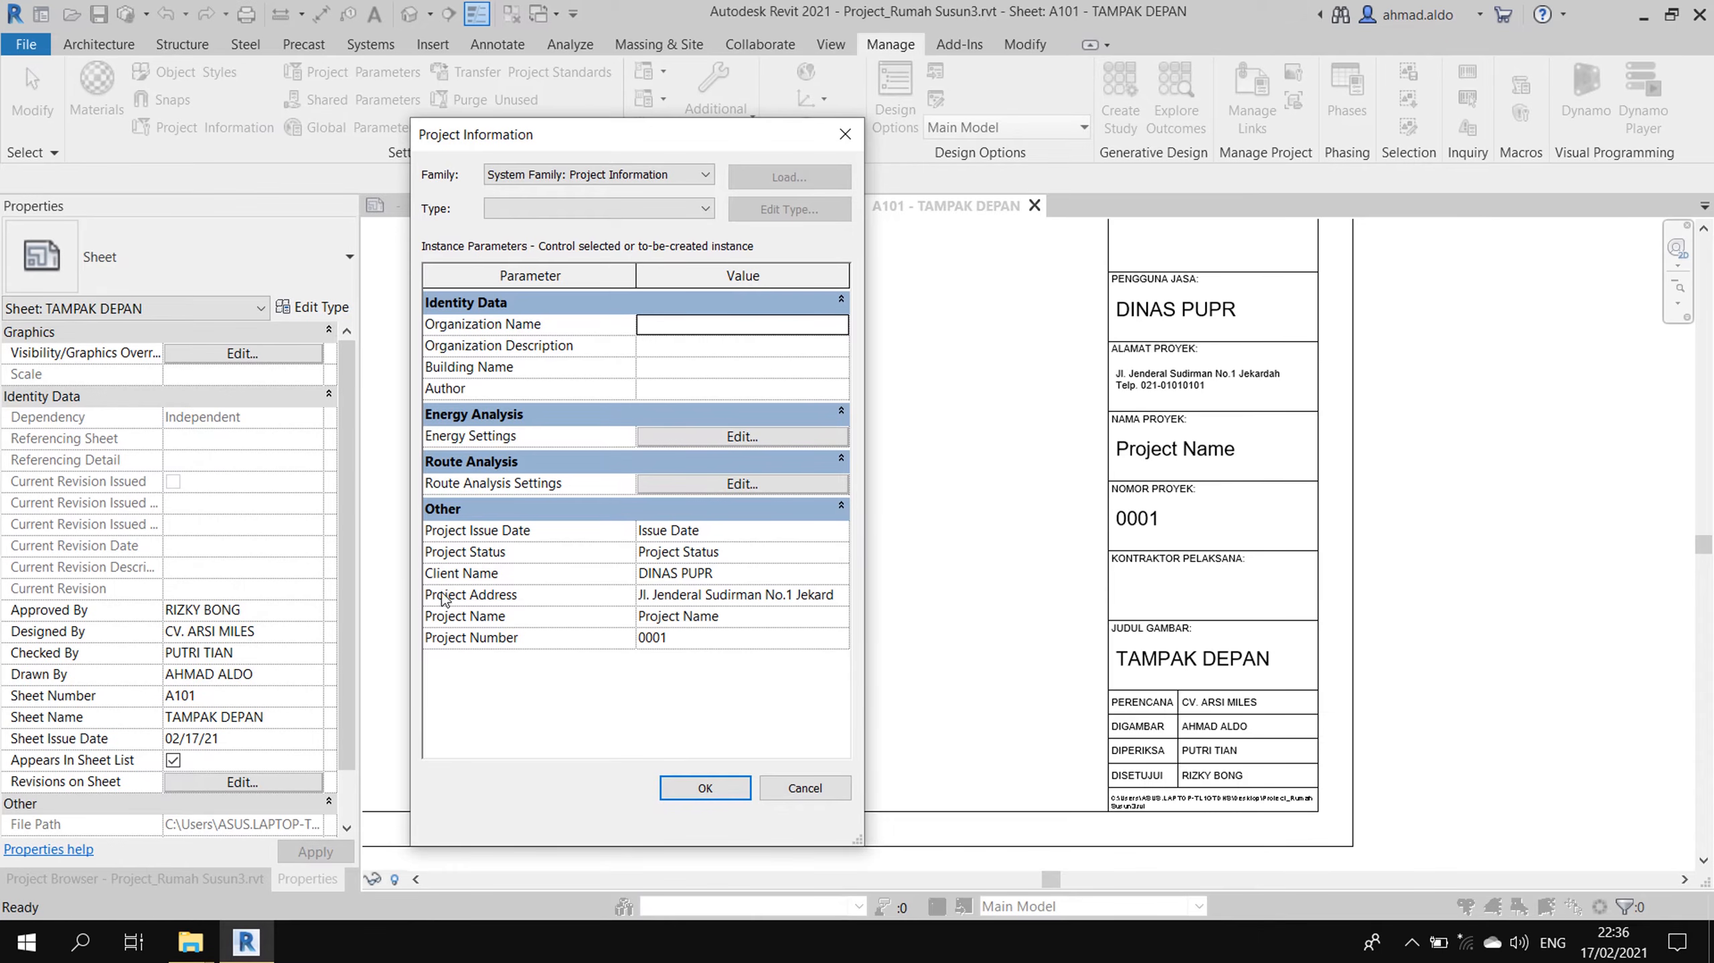
pyautogui.click(762, 618)
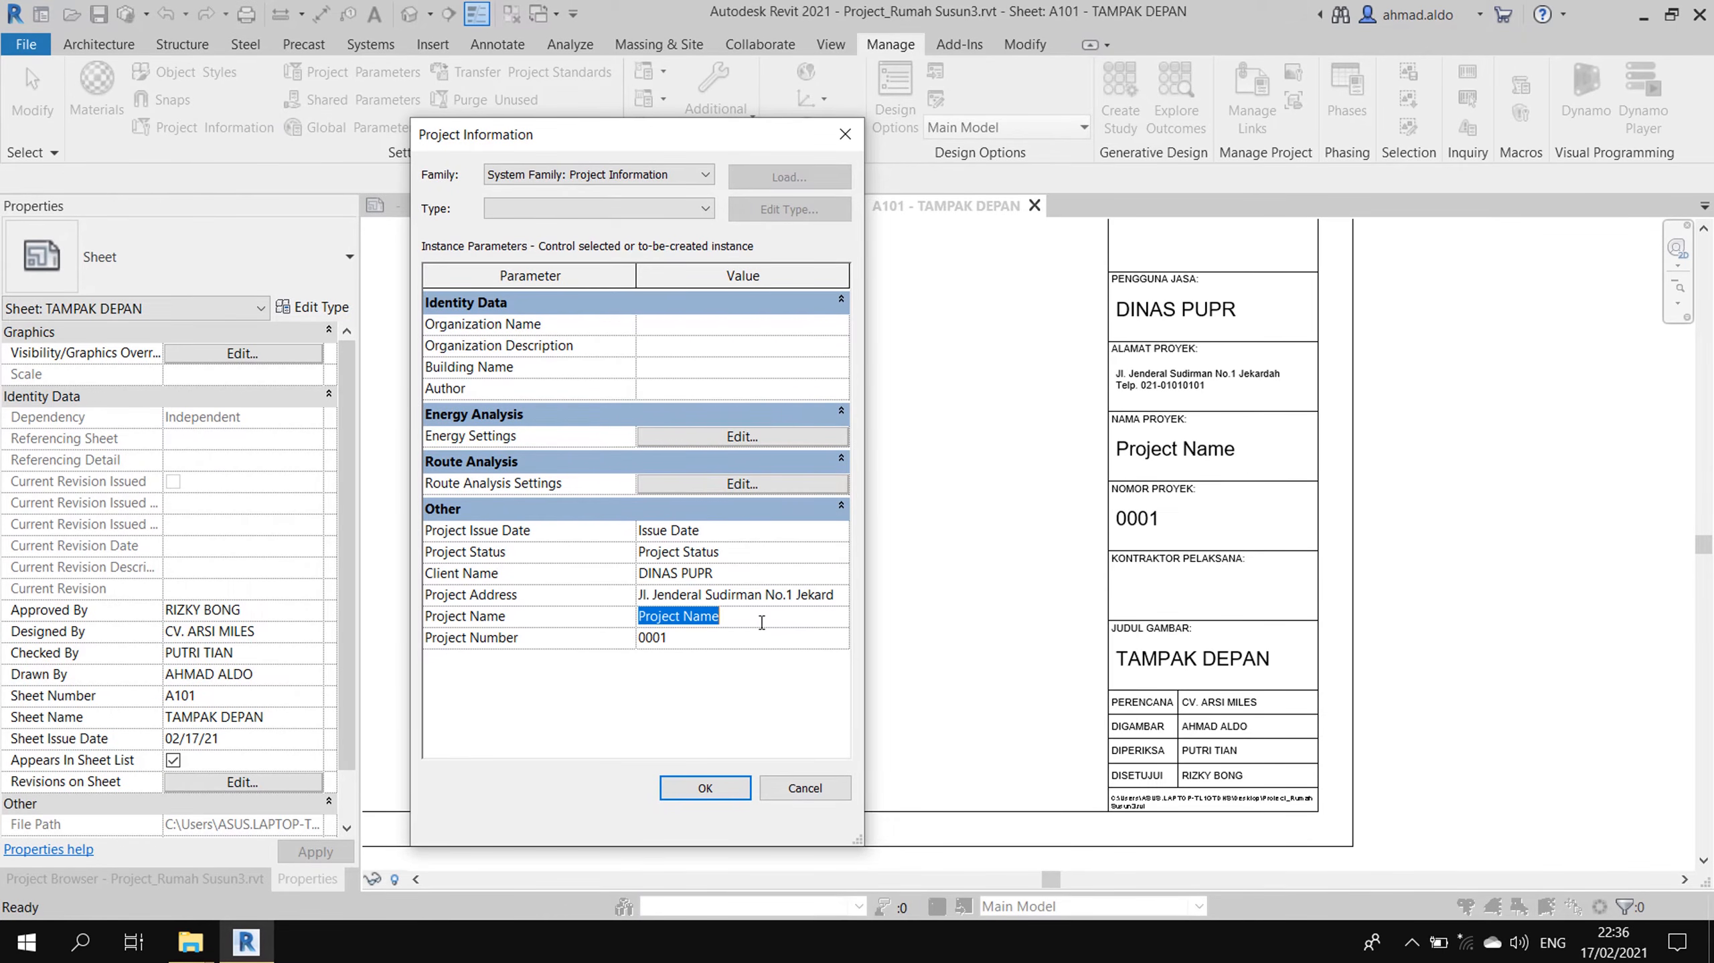
pyautogui.write('RUMAH SUSUN')
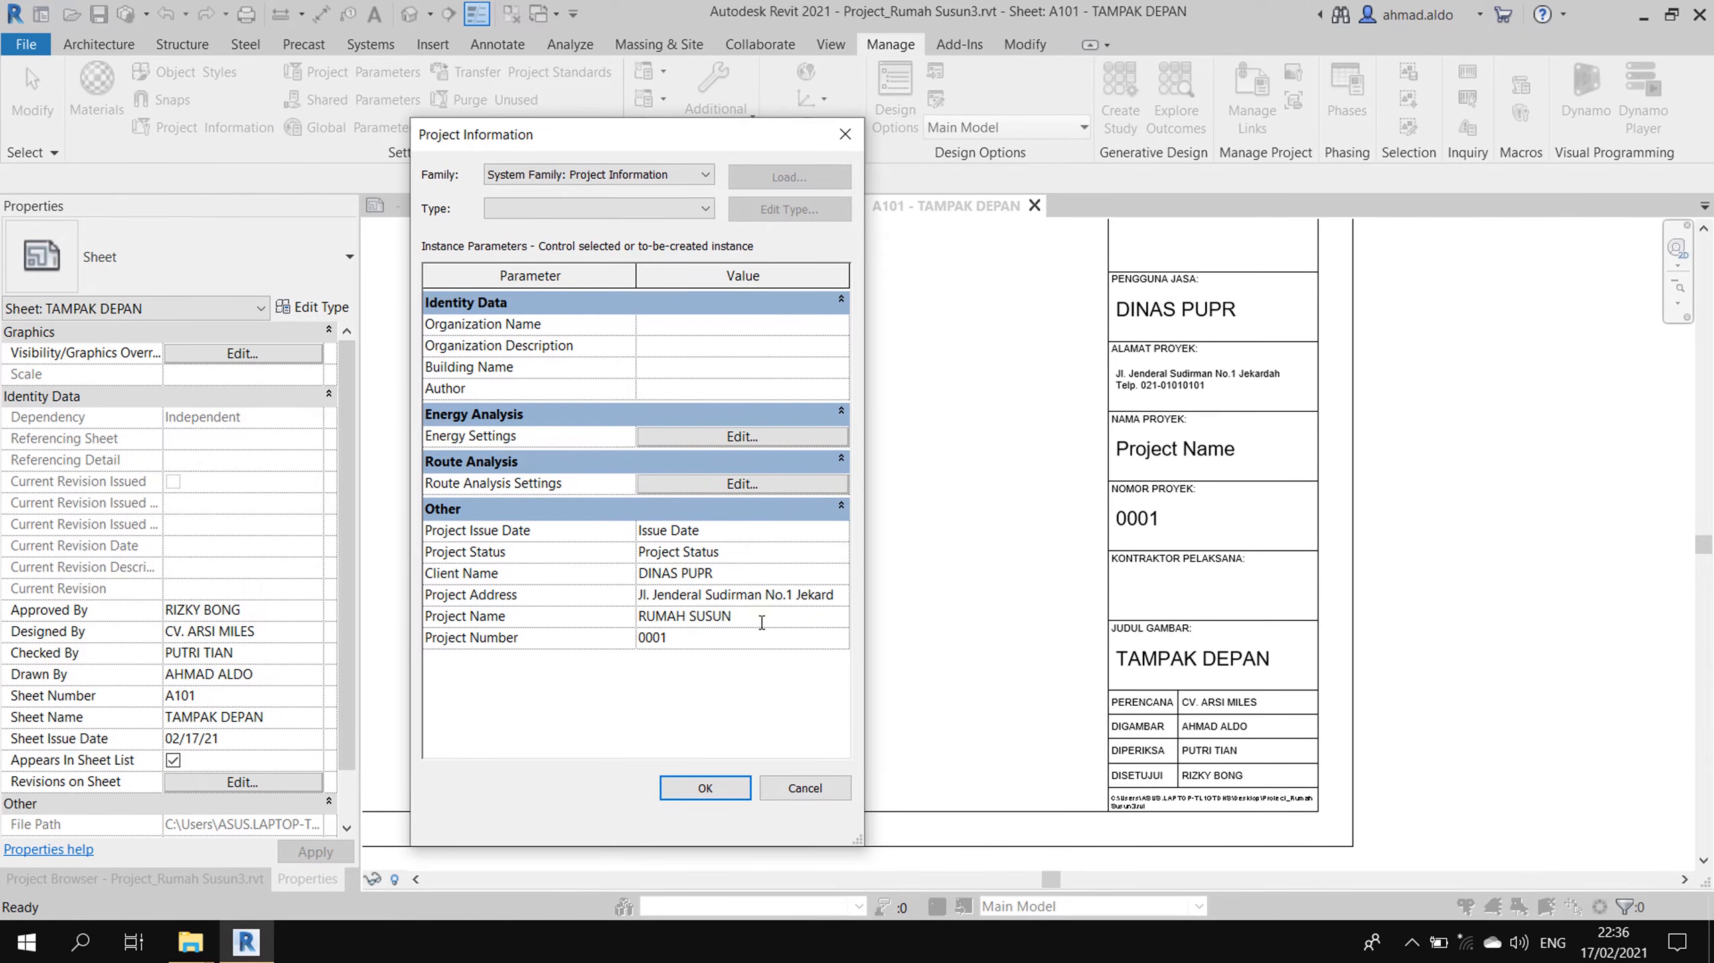
pyautogui.click(746, 643)
pyautogui.write('0010305')
pyautogui.click(722, 793)
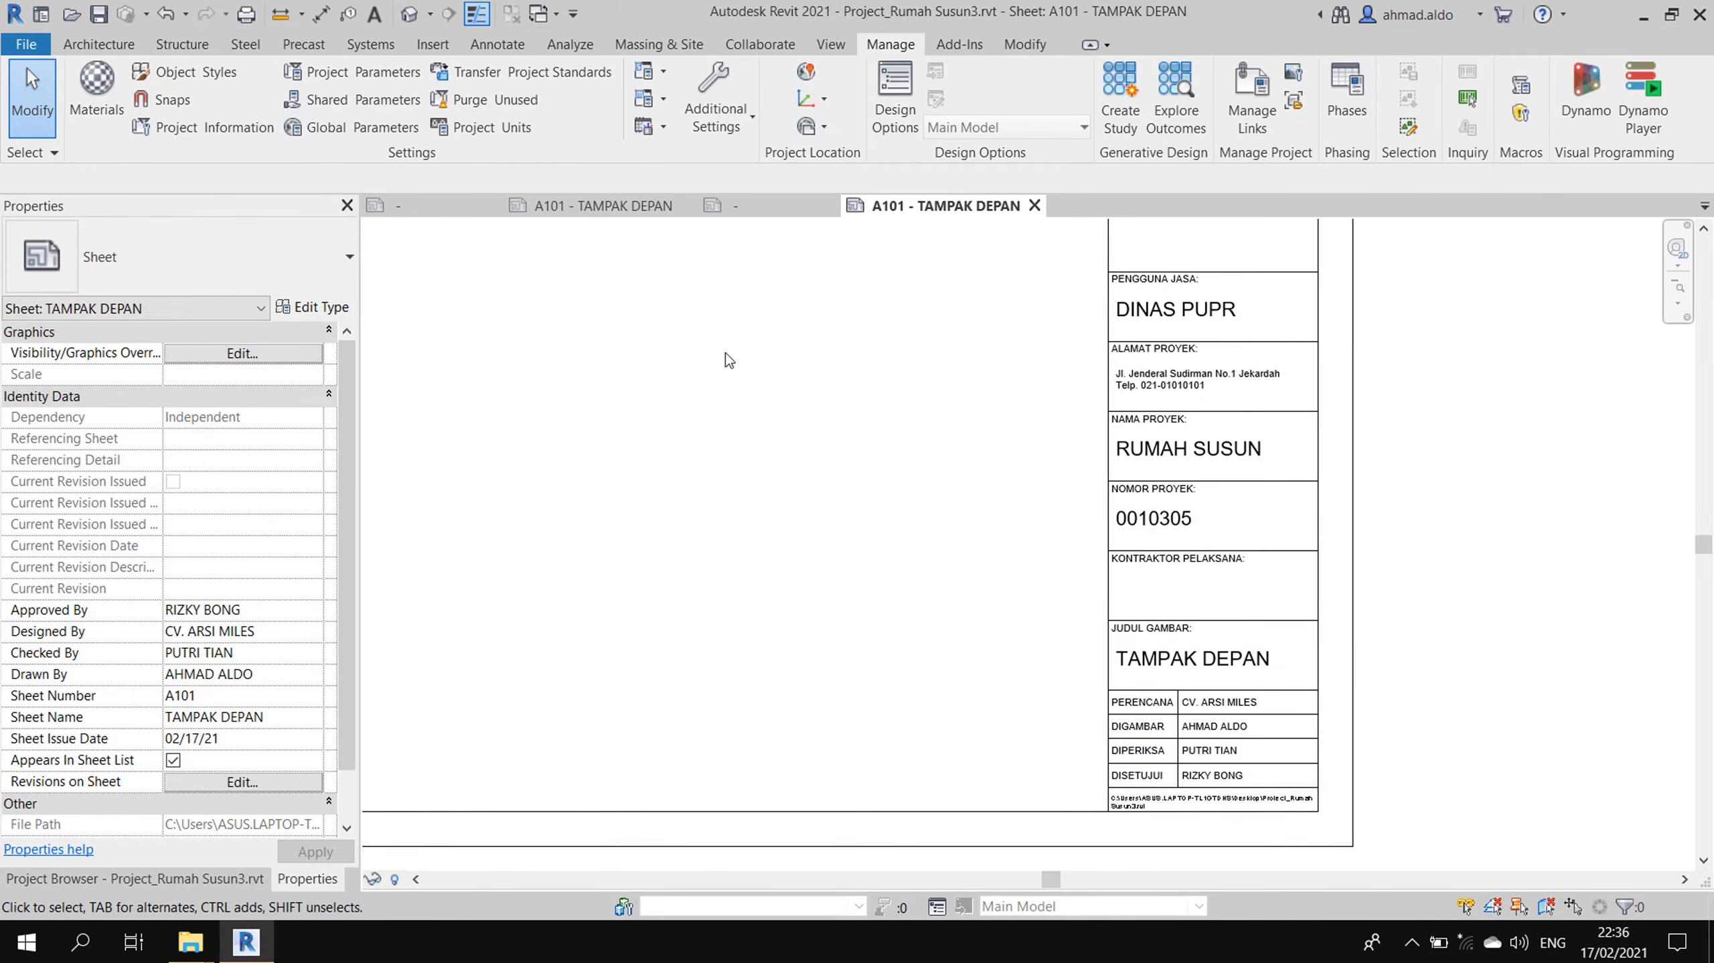
# - Set Organization Name to PT. MIKA KARYA in Project Information
pyautogui.click(239, 129)
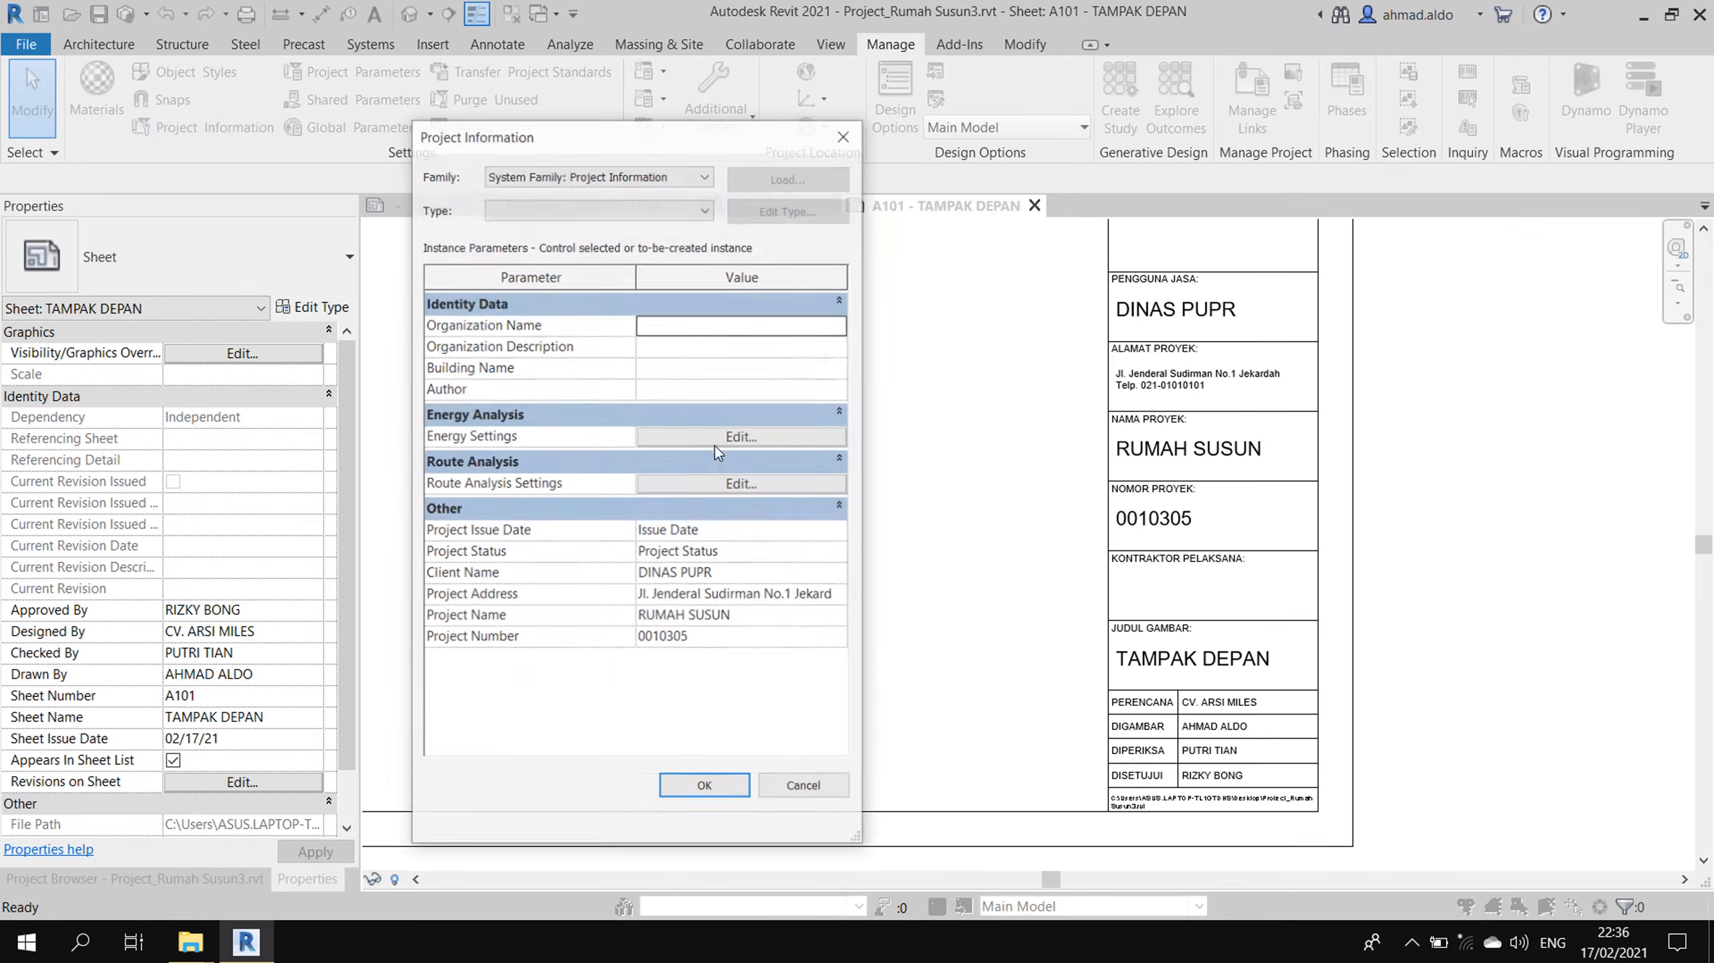
pyautogui.click(686, 325)
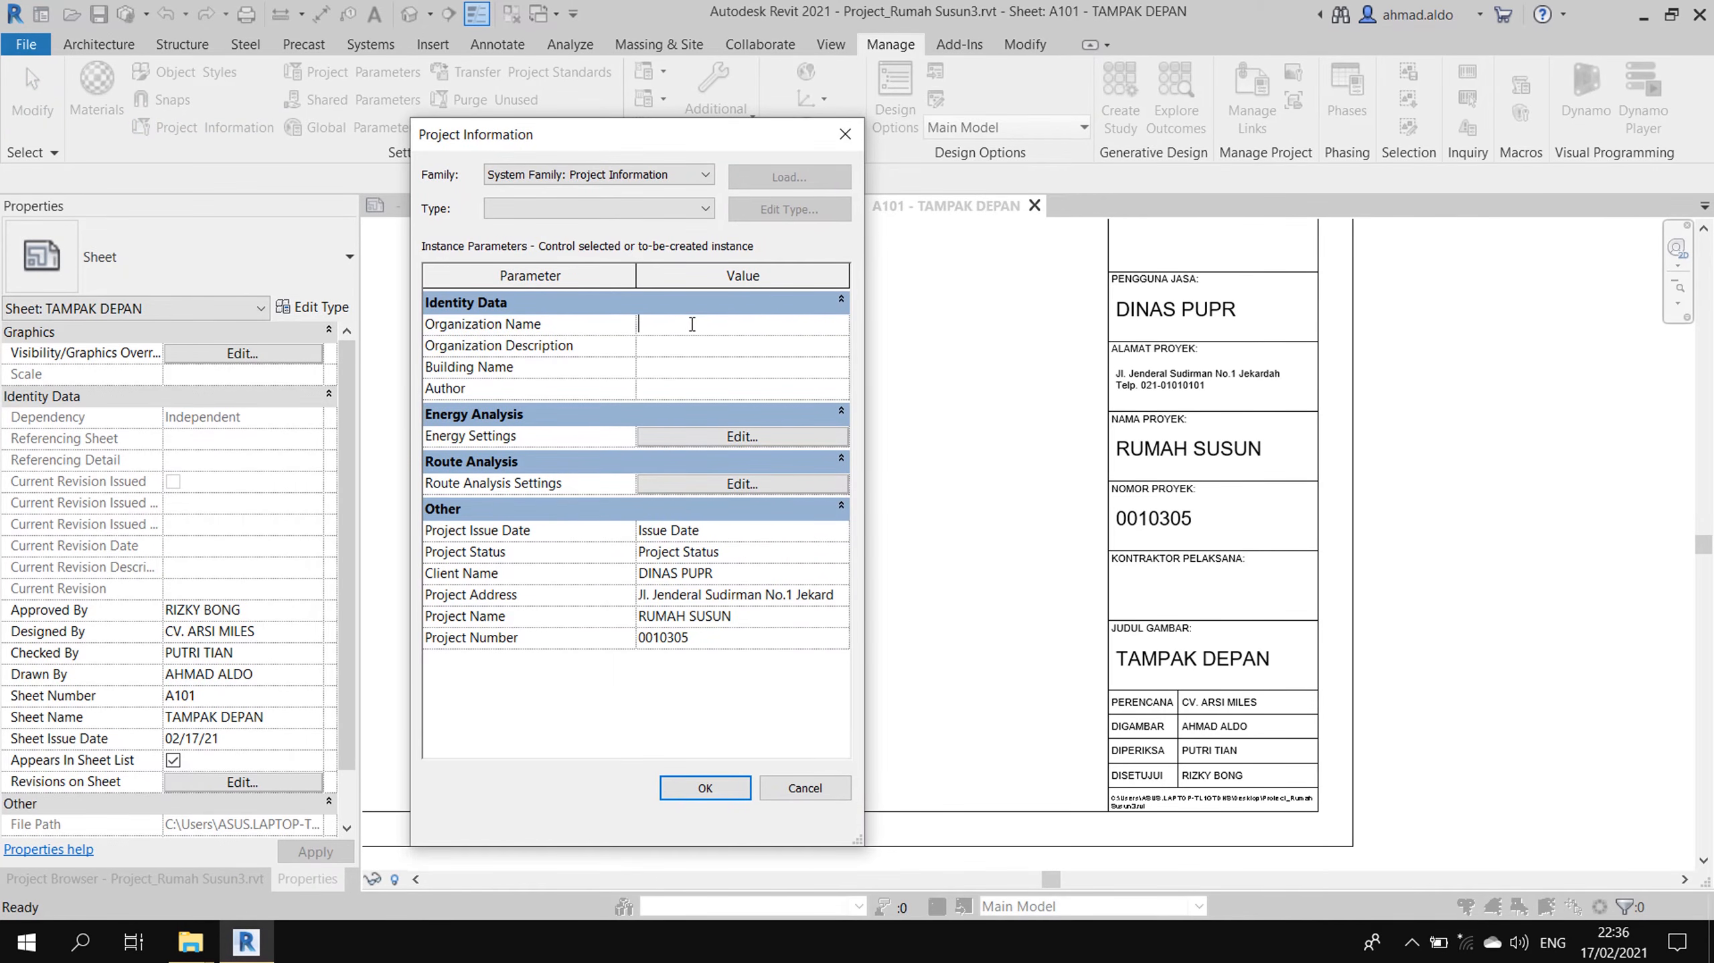
pyautogui.write('PT. MIKA KARYA')
pyautogui.click(718, 796)
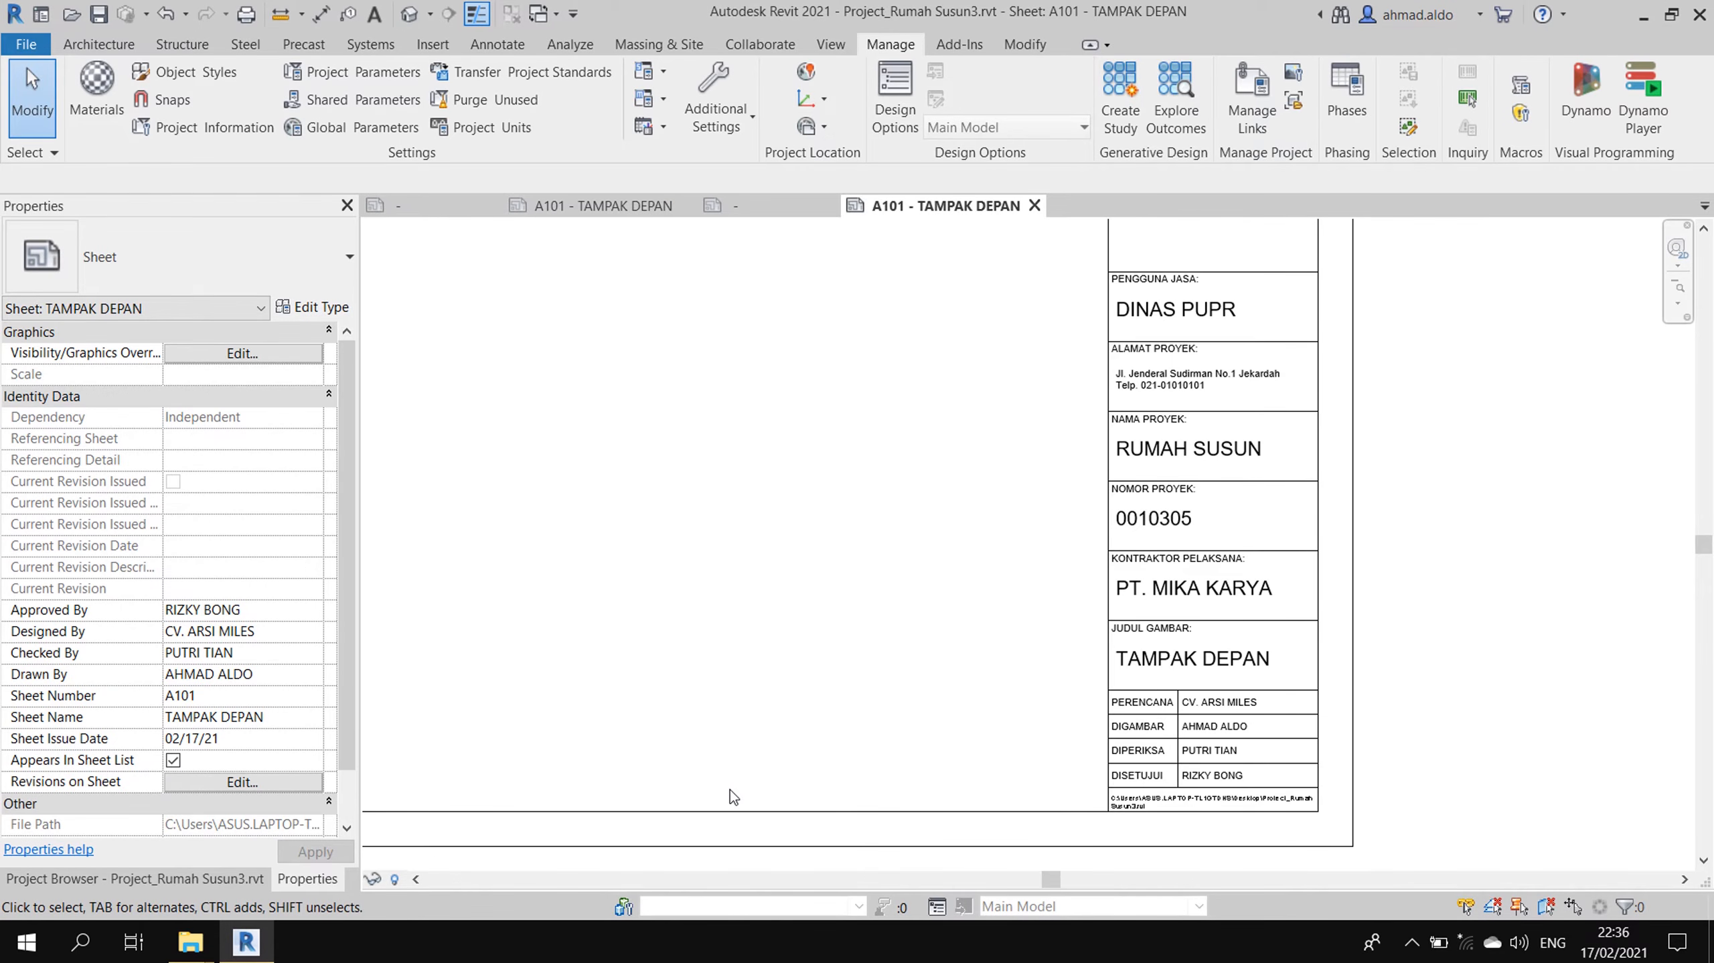
# - Zoom out and pan until the whole A101 sheet and title block are visible
pyautogui.scroll(-3, 1063, 505)
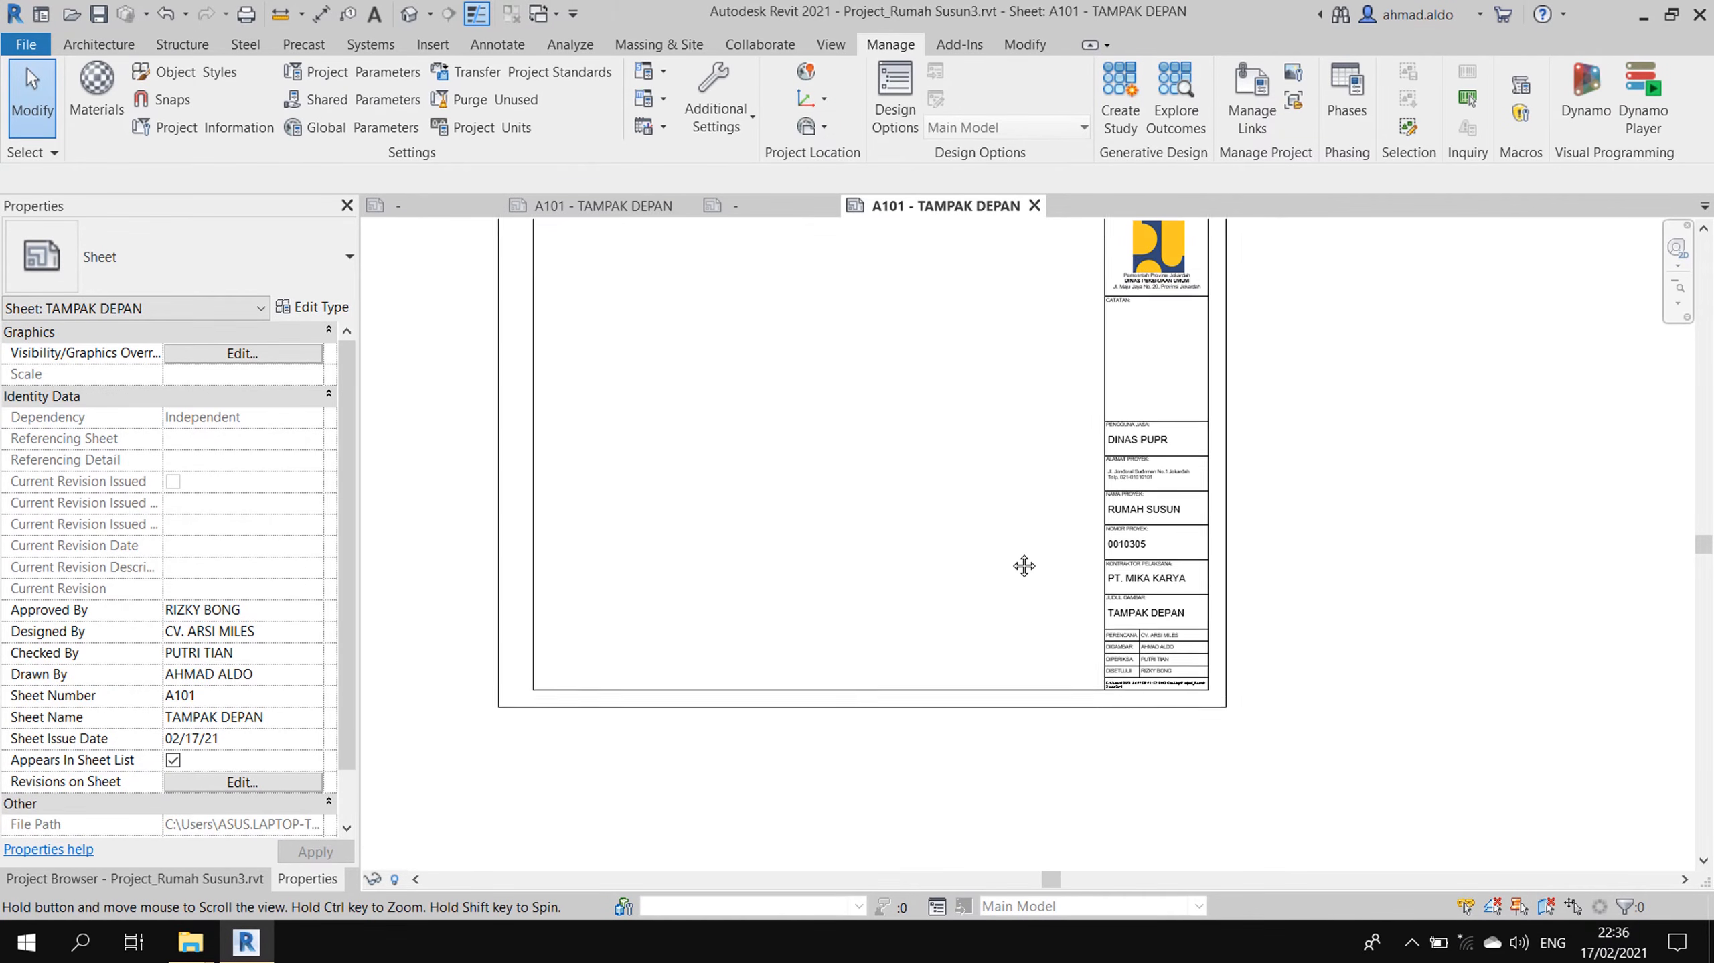
pyautogui.moveTo(1025, 565); pyautogui.dragTo(1238, 645, button='middle')
pyautogui.scroll(1, 1063, 601)
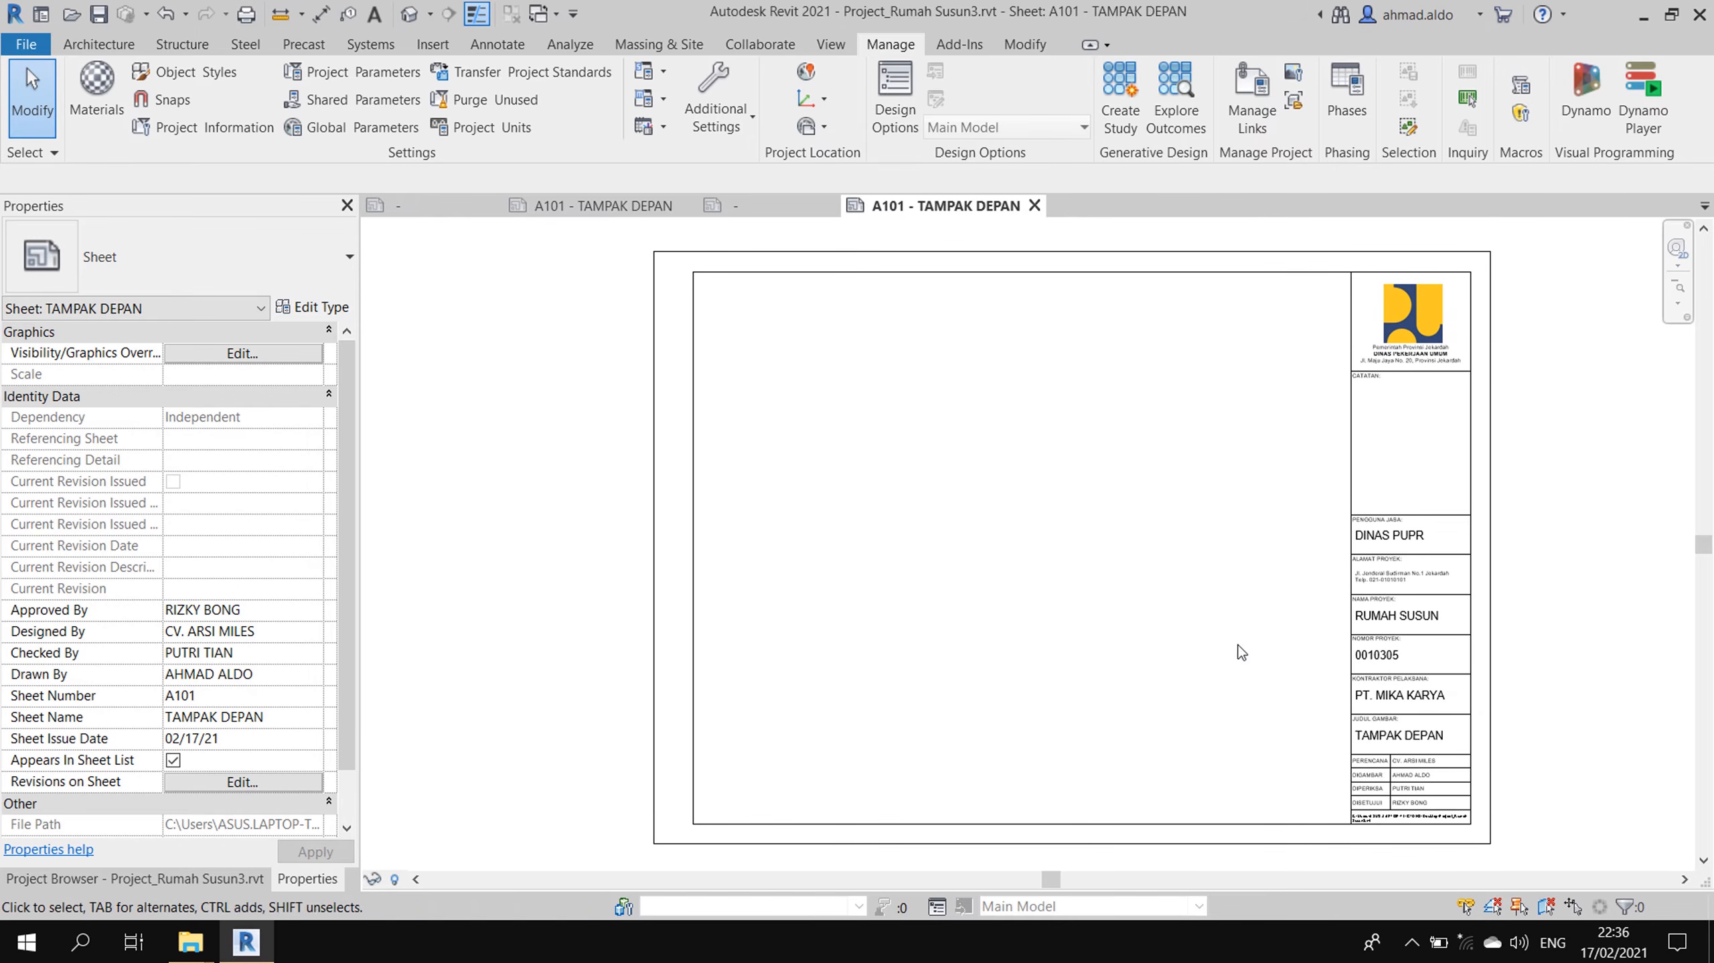
pyautogui.moveTo(1239, 560); pyautogui.dragTo(1229, 549, button='middle')
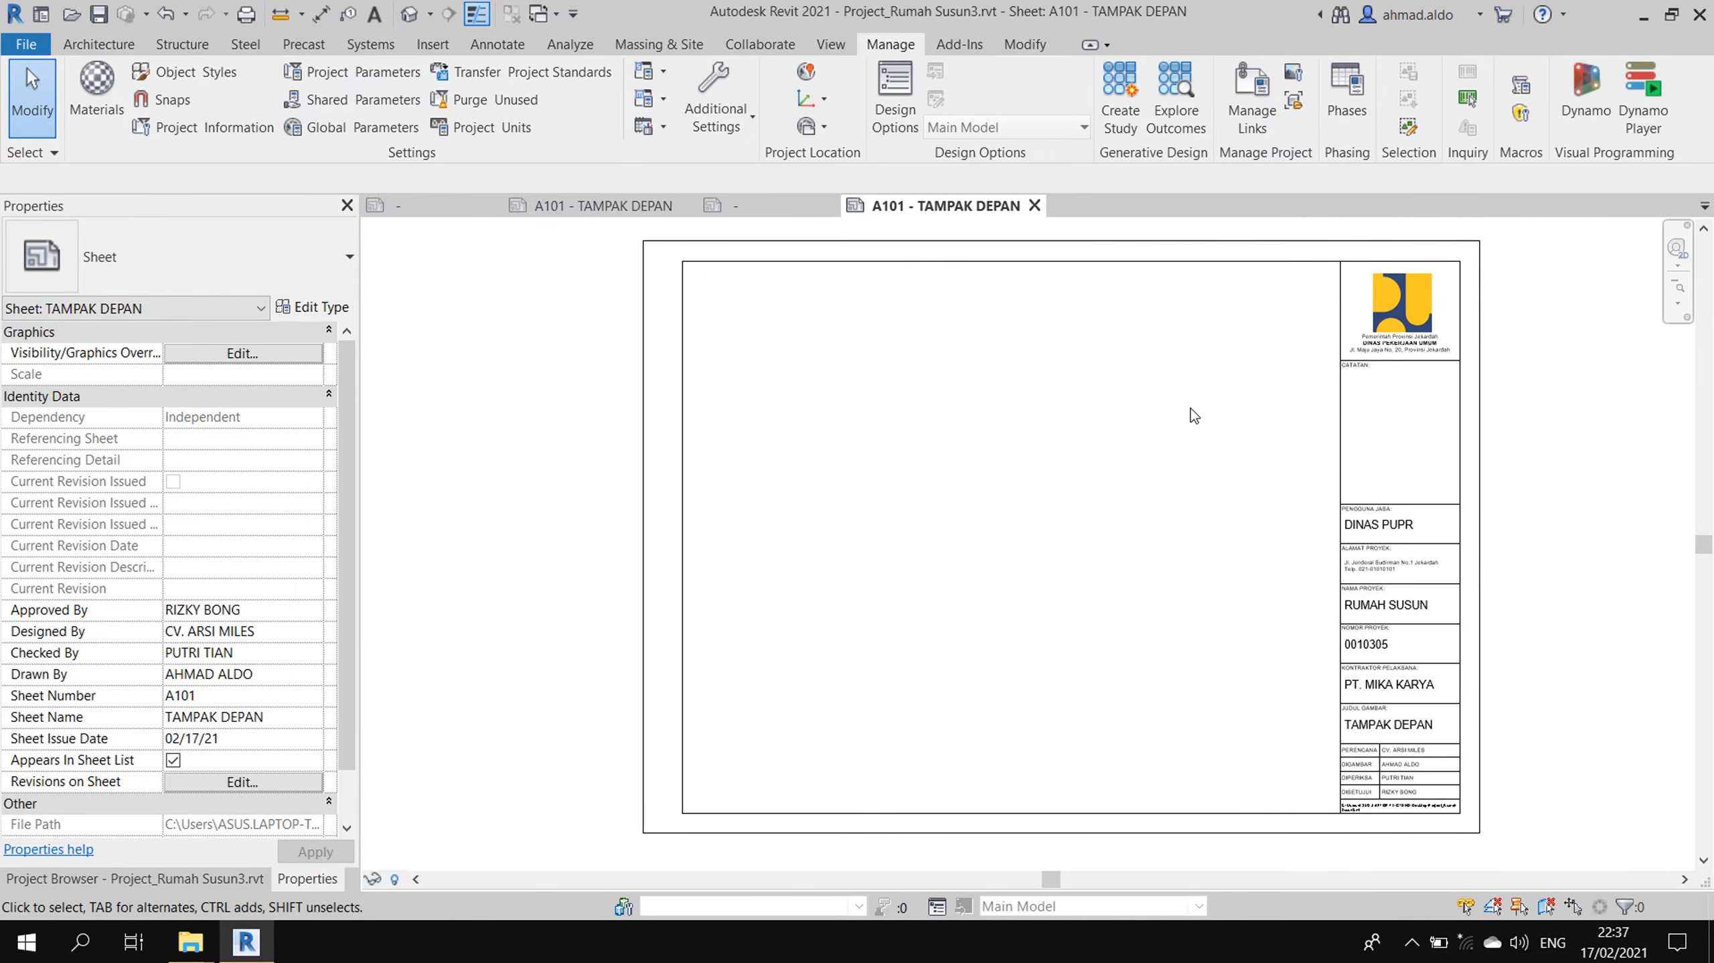